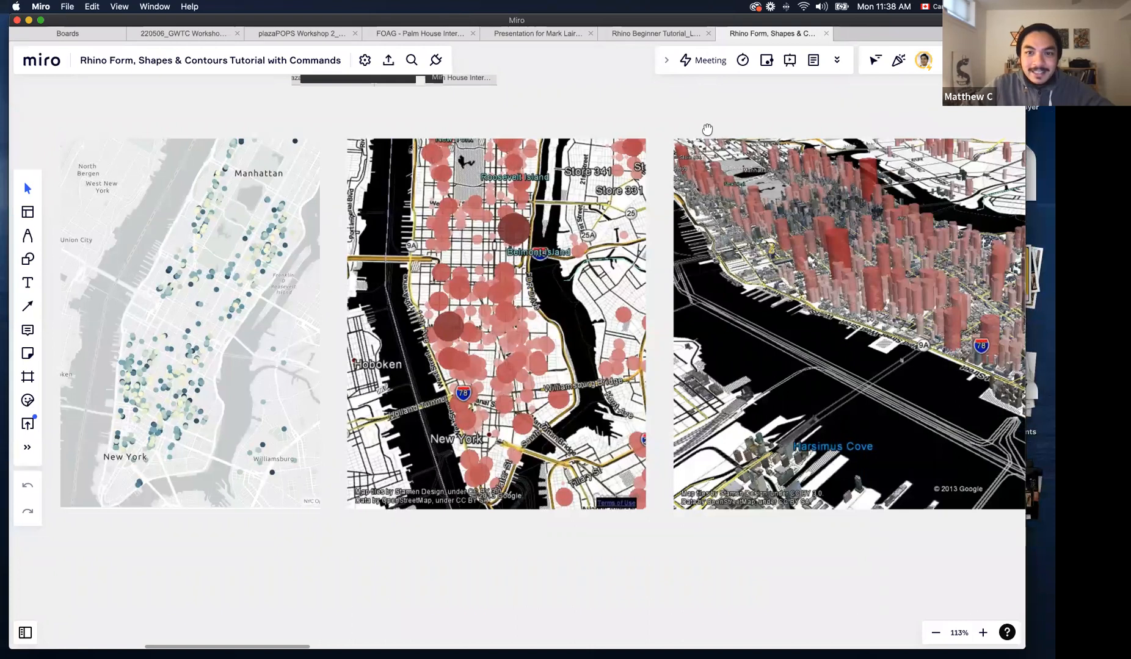
- Examine the New York data-map precedents and their command lists, from the extruded circles to the sphere maps
scroll(708, 128, "left", 1)
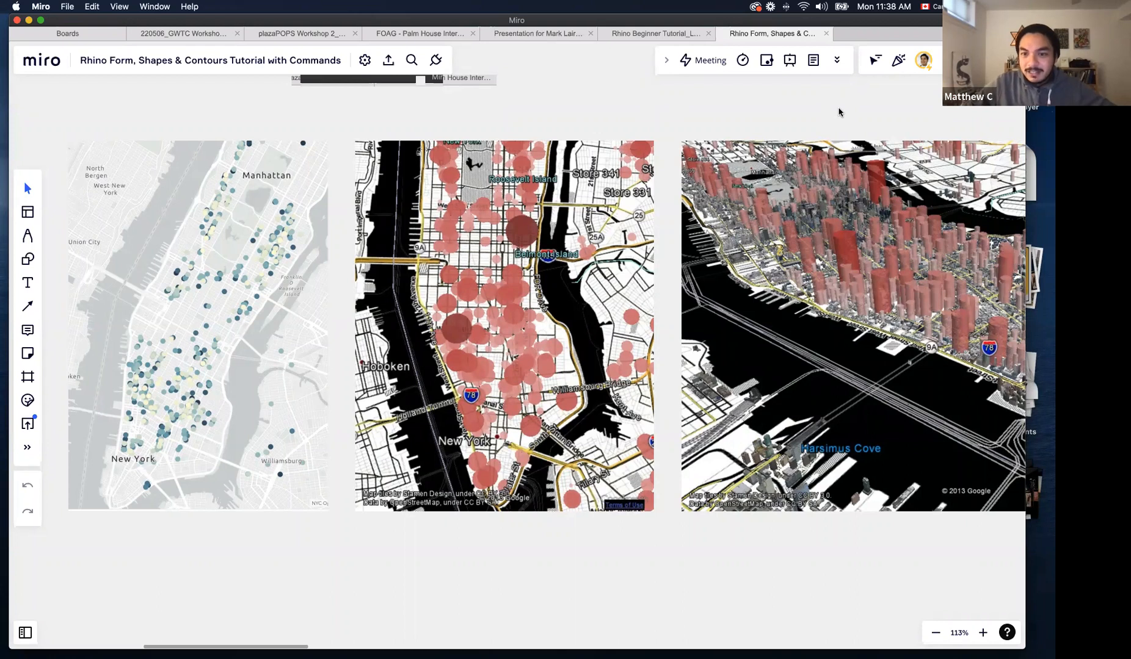
scroll(834, 113, "right", 1)
scroll(837, 113, "down", 1)
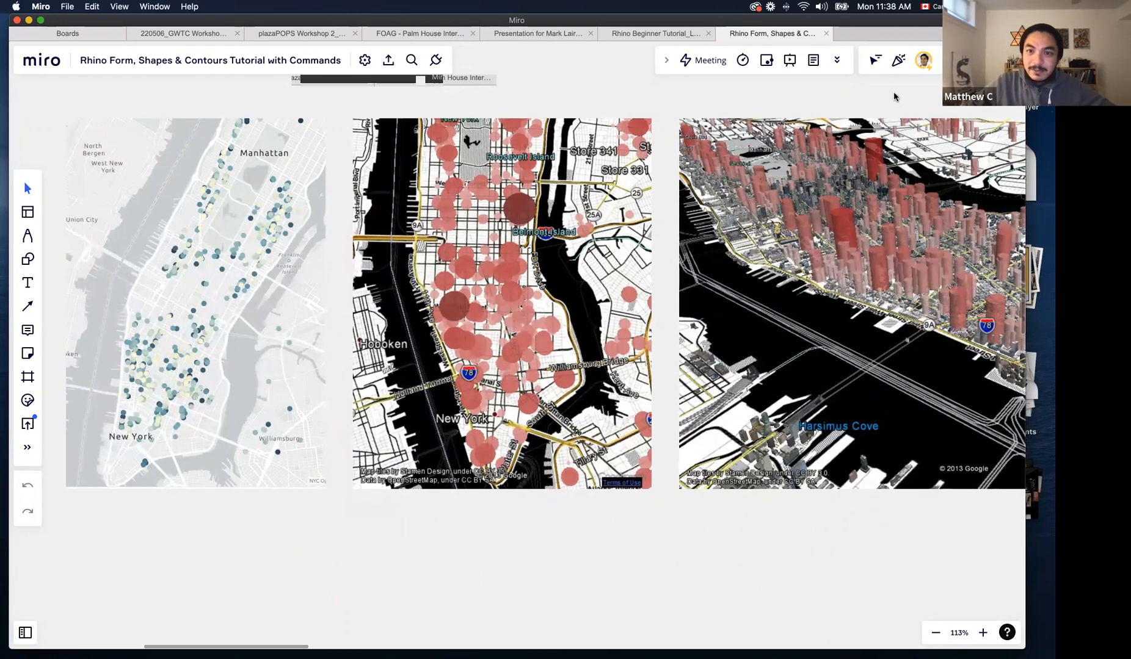
scroll(381, 134, "right", 3)
scroll(339, 257, "right", 10)
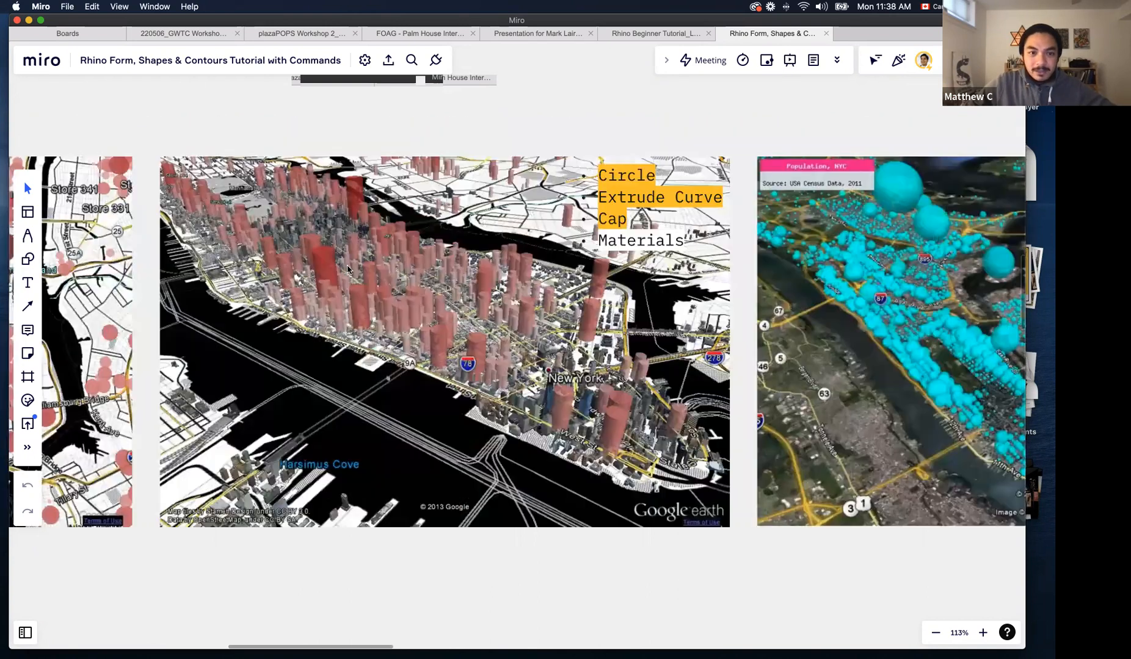
scroll(795, 401, "right", 3)
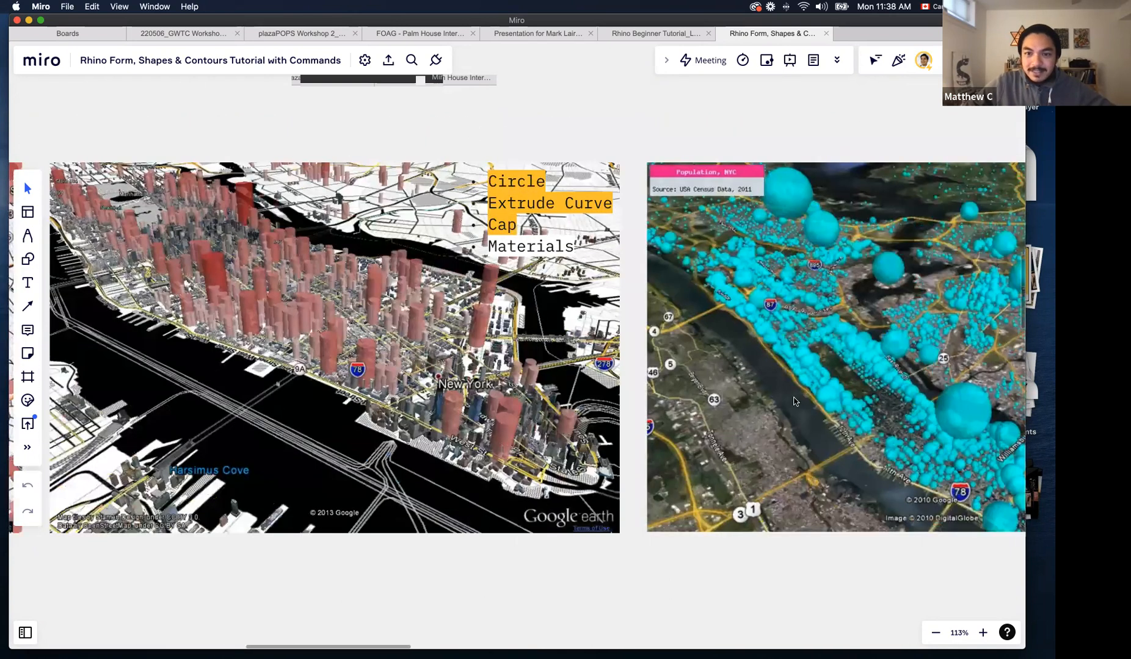
scroll(736, 418, "right", 5)
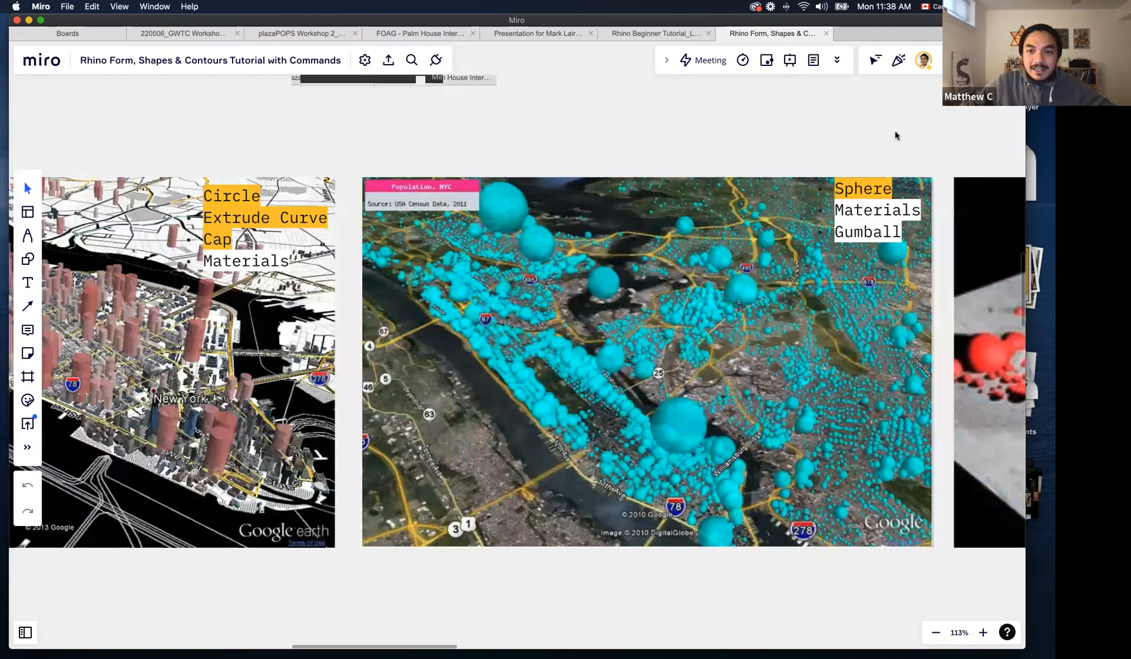
scroll(492, 134, "right", 1)
scroll(627, 397, "right", 7)
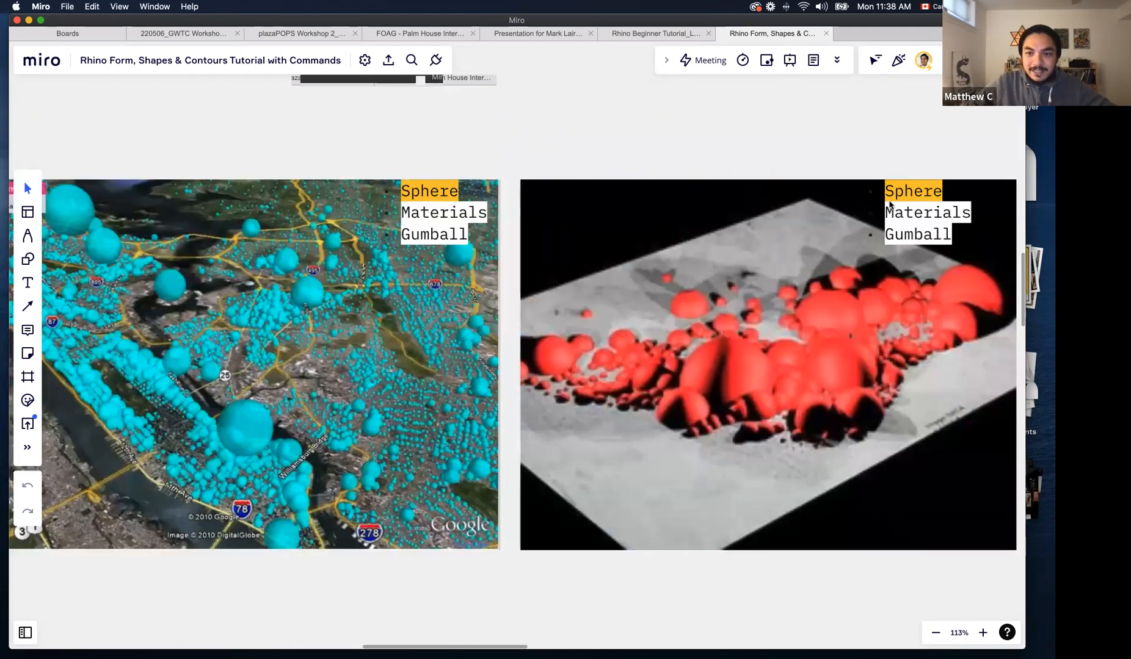
- Review the spiked-surface, street-network and sliced-form precedents with their command lists, through to the Parametric Bench video
scroll(457, 141, "right", 12)
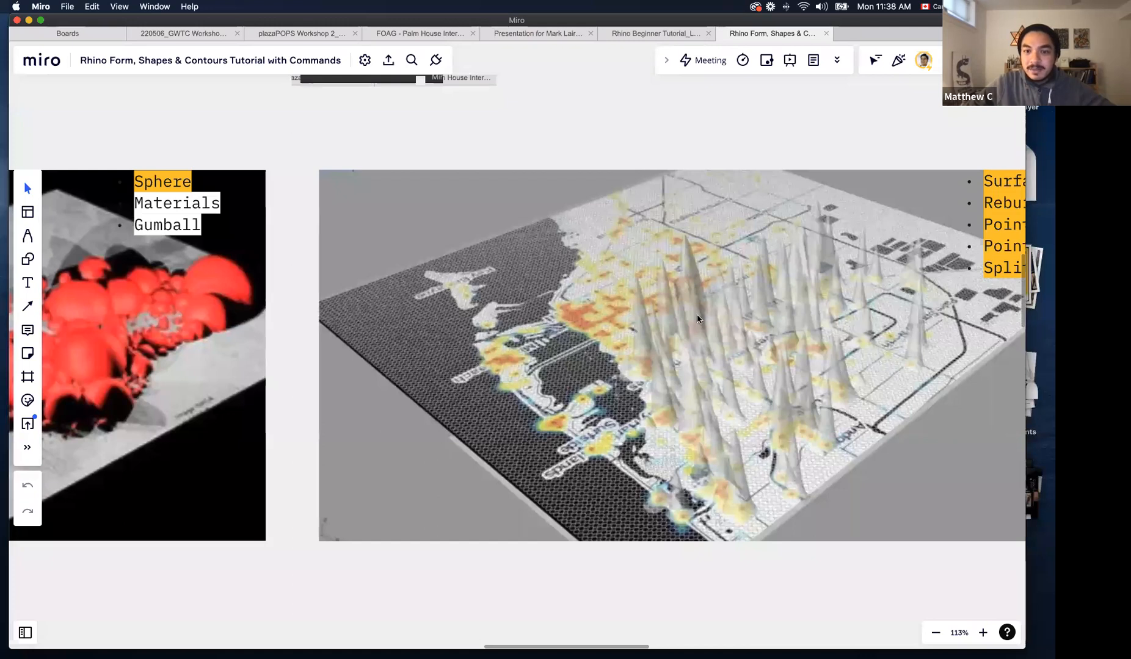
scroll(914, 124, "right", 7)
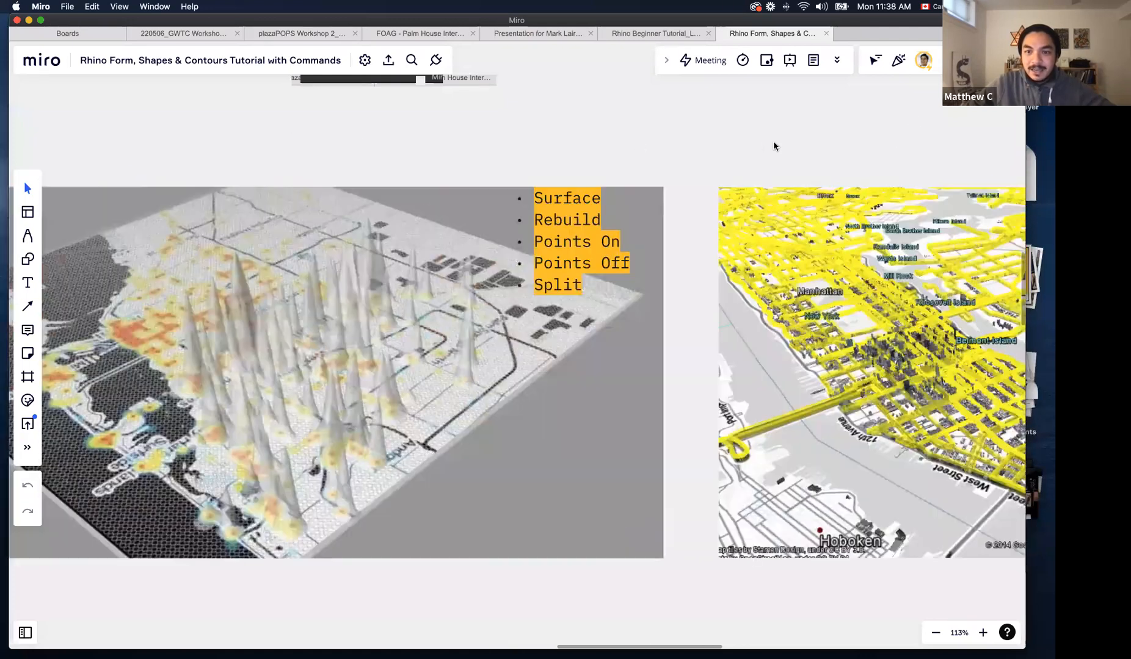
scroll(545, 121, "right", 6)
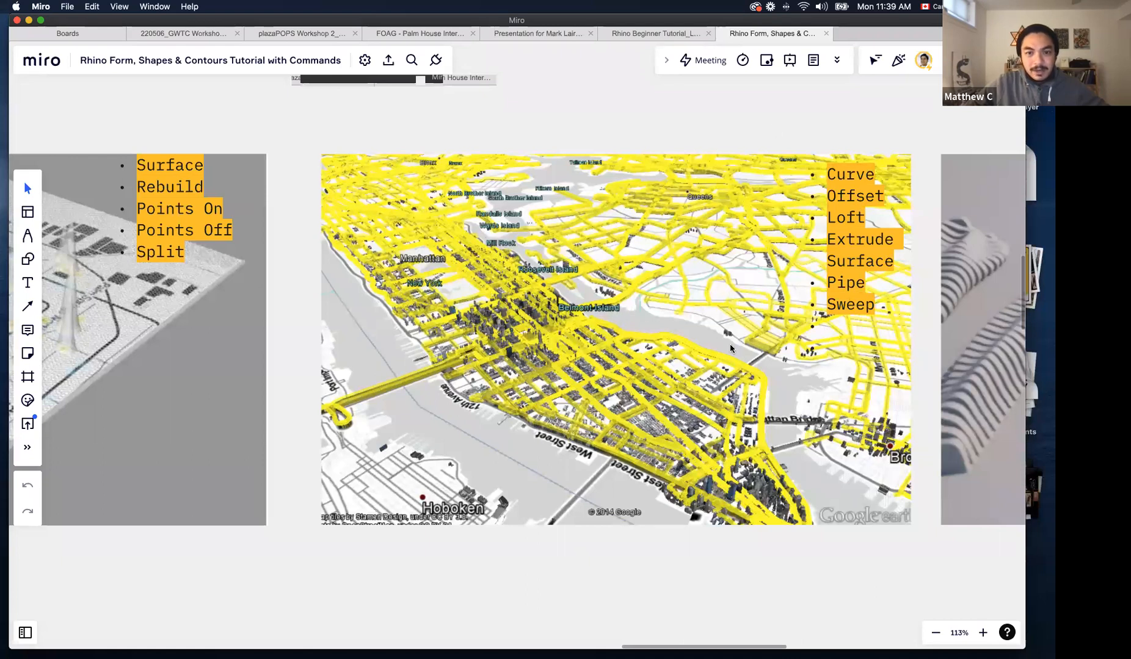
scroll(790, 101, "right", 3)
scroll(530, 114, "right", 10)
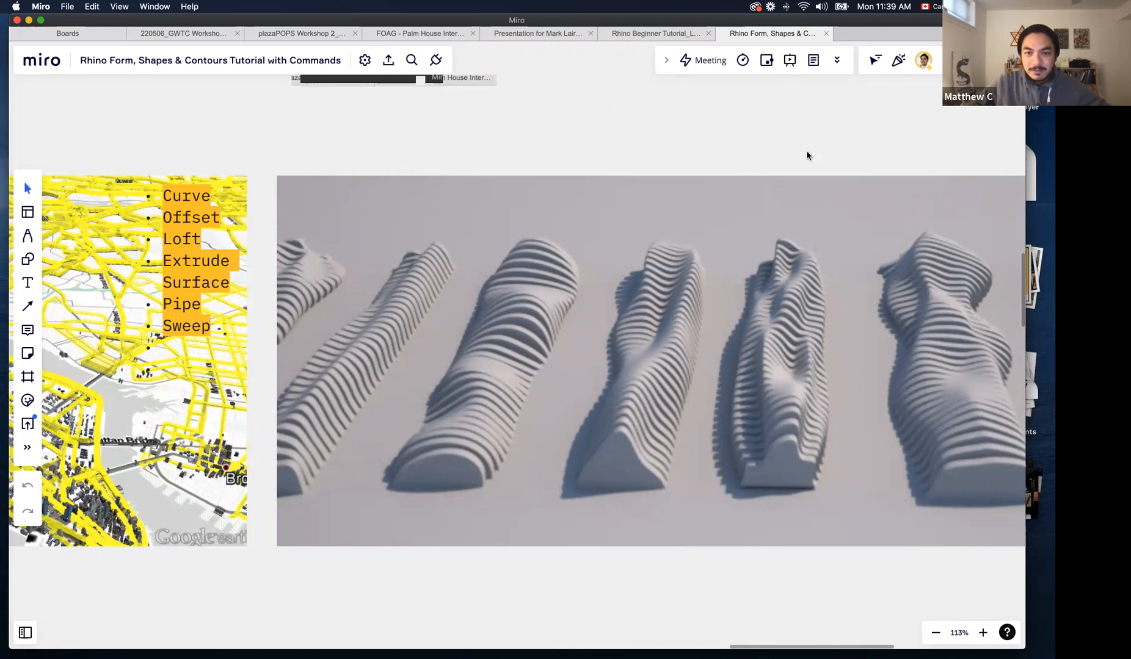
scroll(346, 169, "right", 6)
scroll(418, 158, "right", 4)
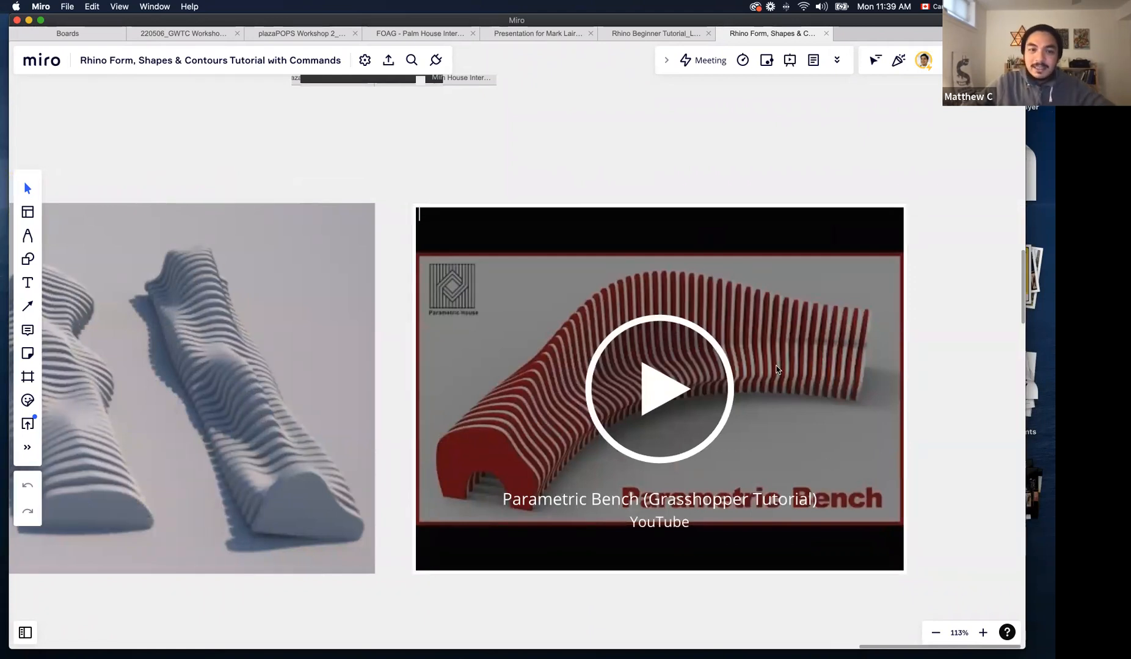
- Find the Rhino/Grasshopper - Ladybug section and play its animated sun-path model of the city
scroll(777, 369, "down", 5)
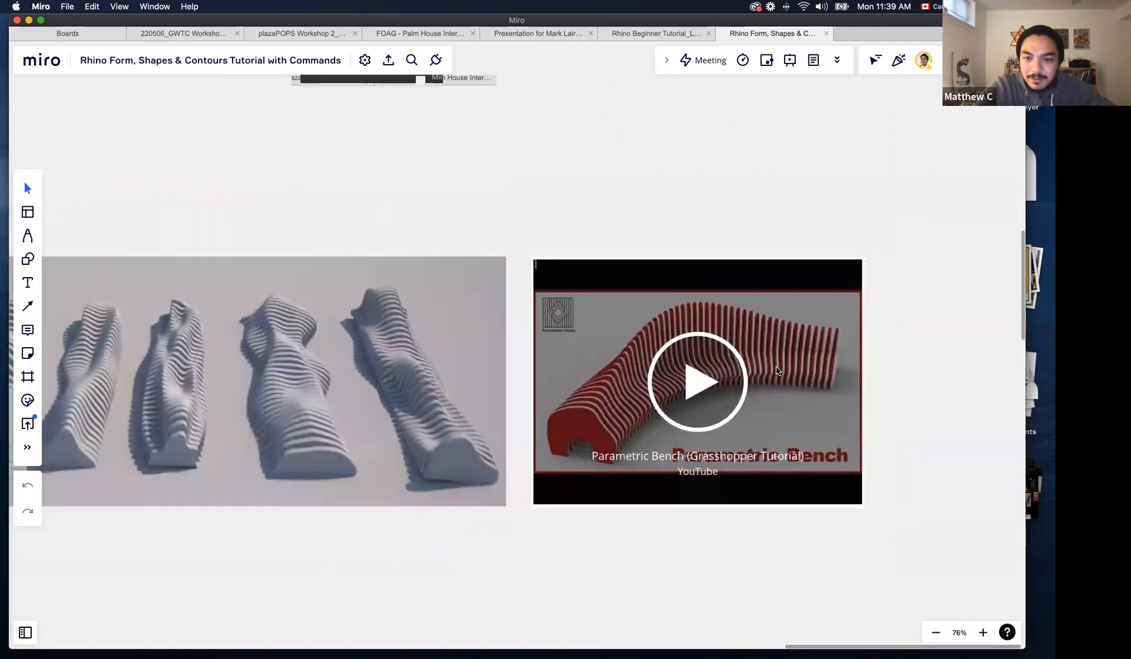
scroll(777, 374, "down", 5)
scroll(775, 372, "up", 10)
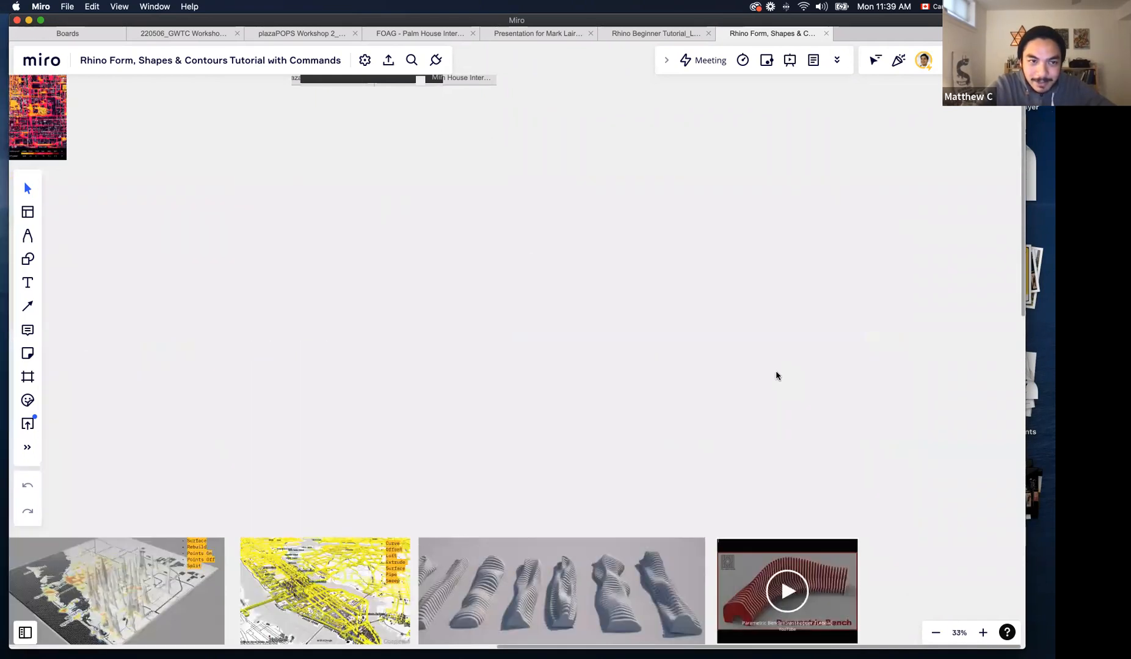
scroll(775, 371, "left", 5)
scroll(437, 313, "up", 10)
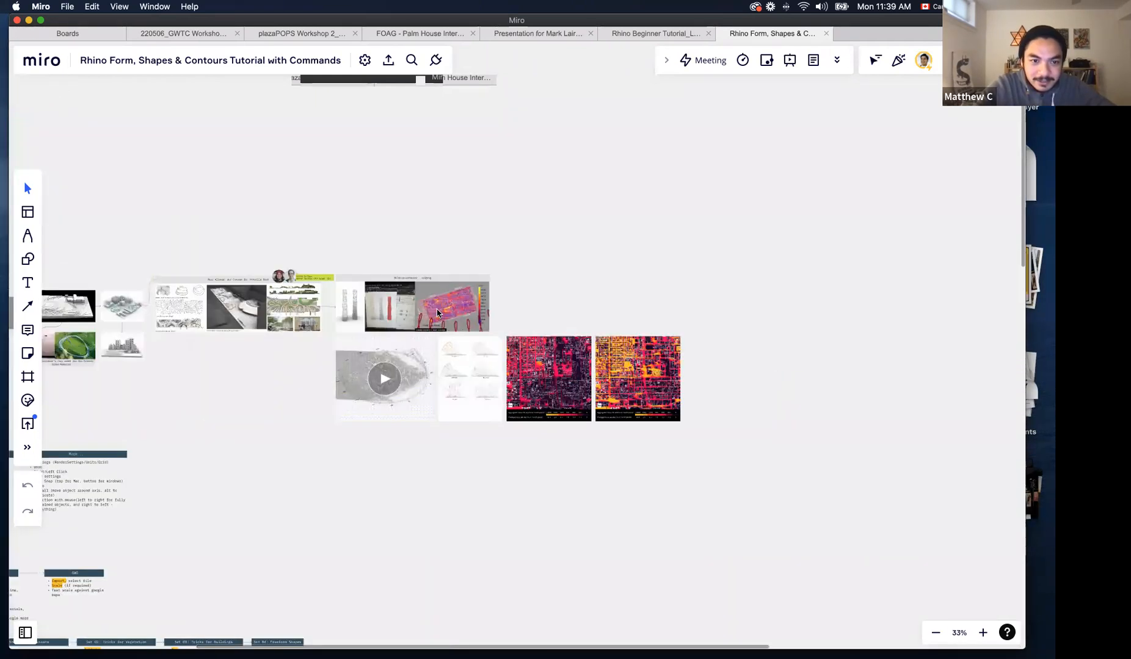
scroll(437, 313, "up", 3)
scroll(535, 313, "down", 5)
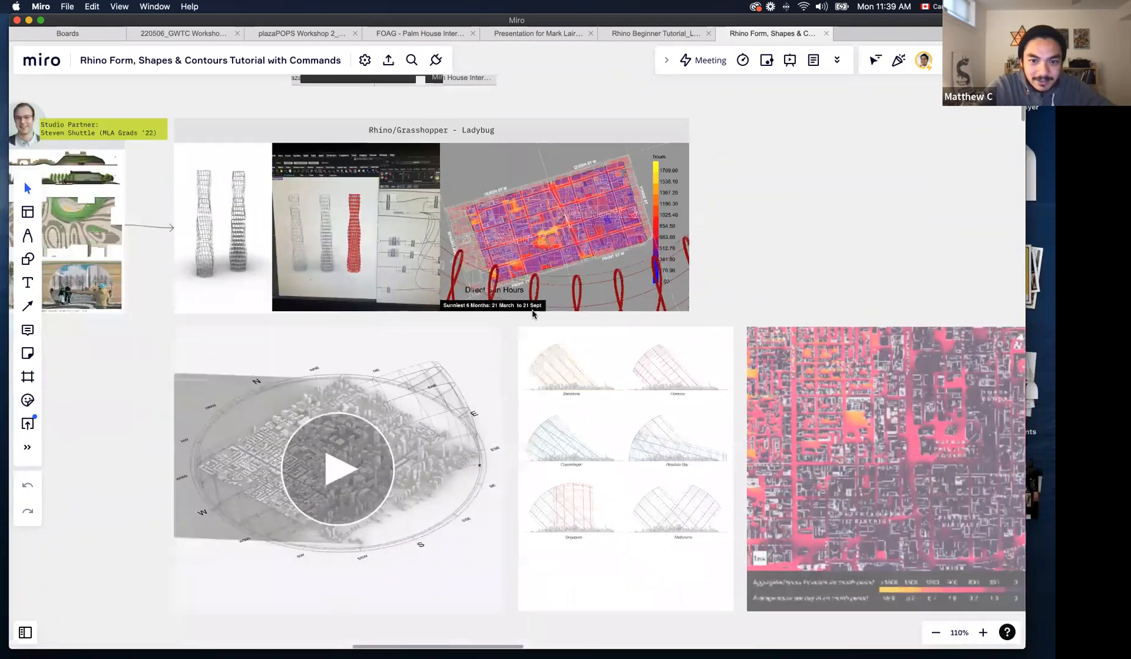
scroll(537, 314, "up", 3)
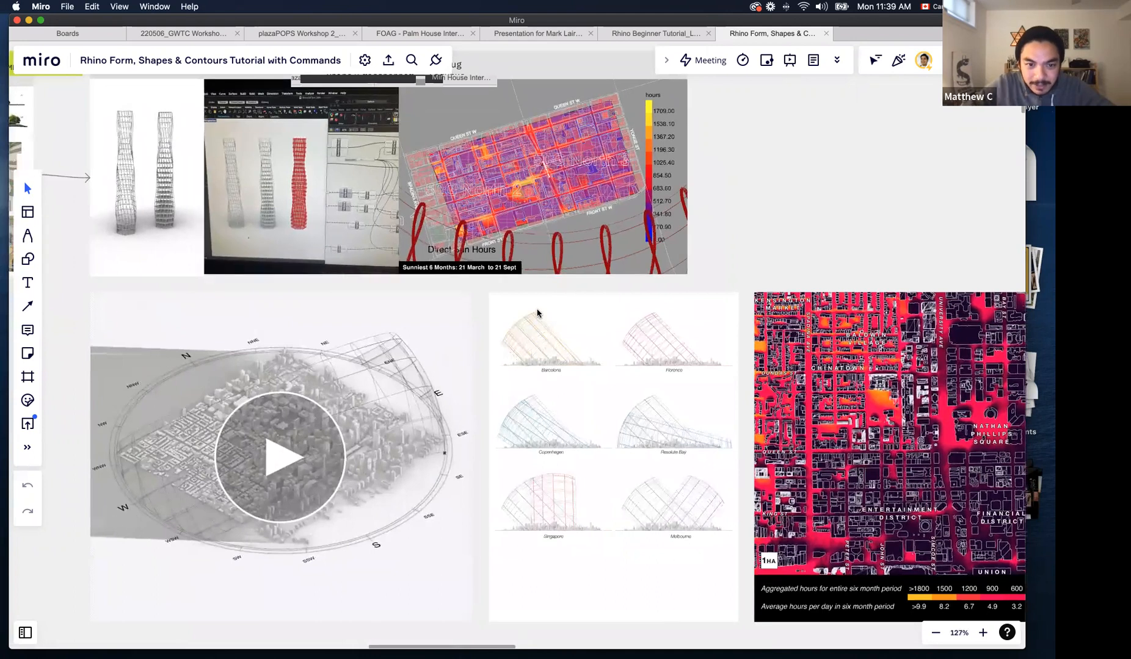
left_click(284, 450)
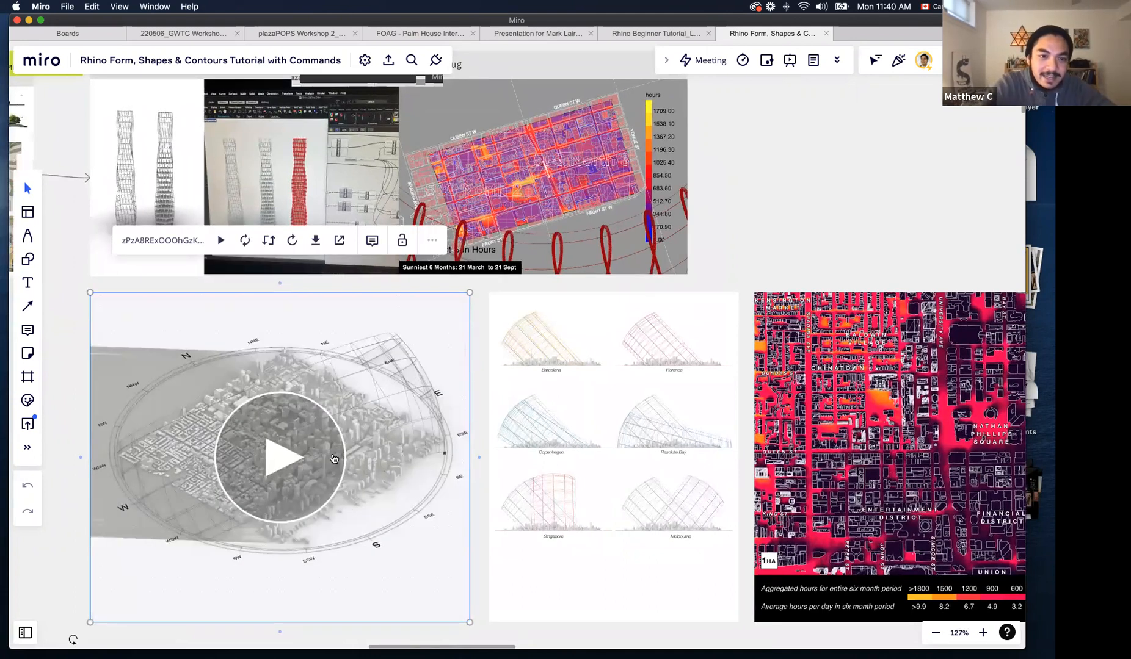
scroll(333, 459, "up", 5)
scroll(333, 459, "down", 5)
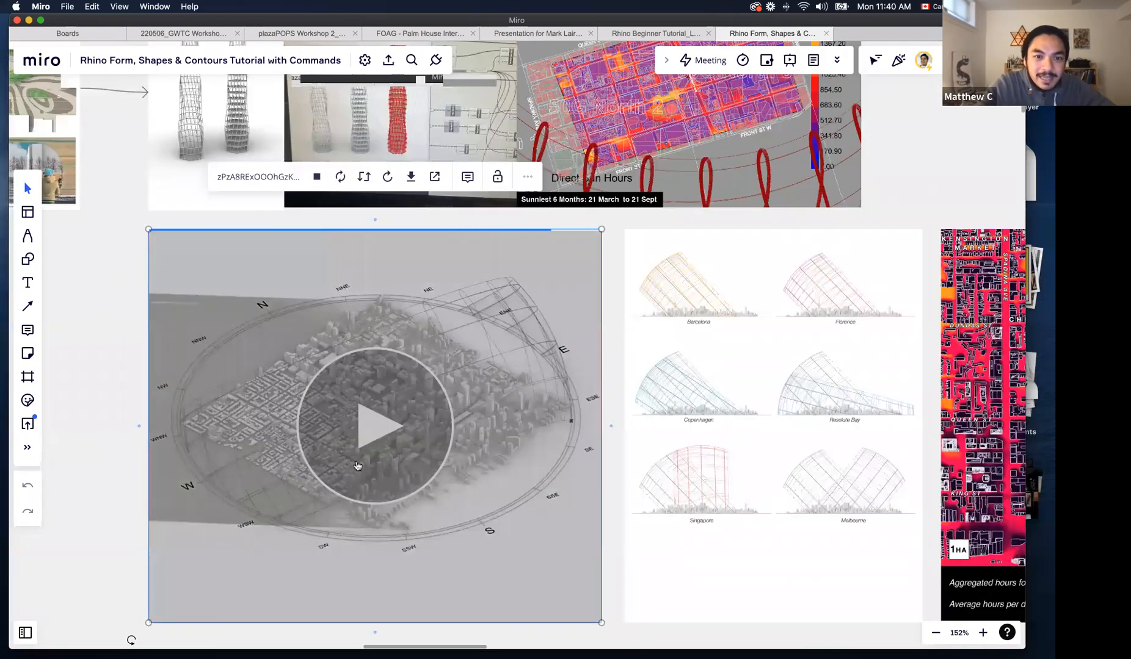
scroll(350, 489, "down", 1)
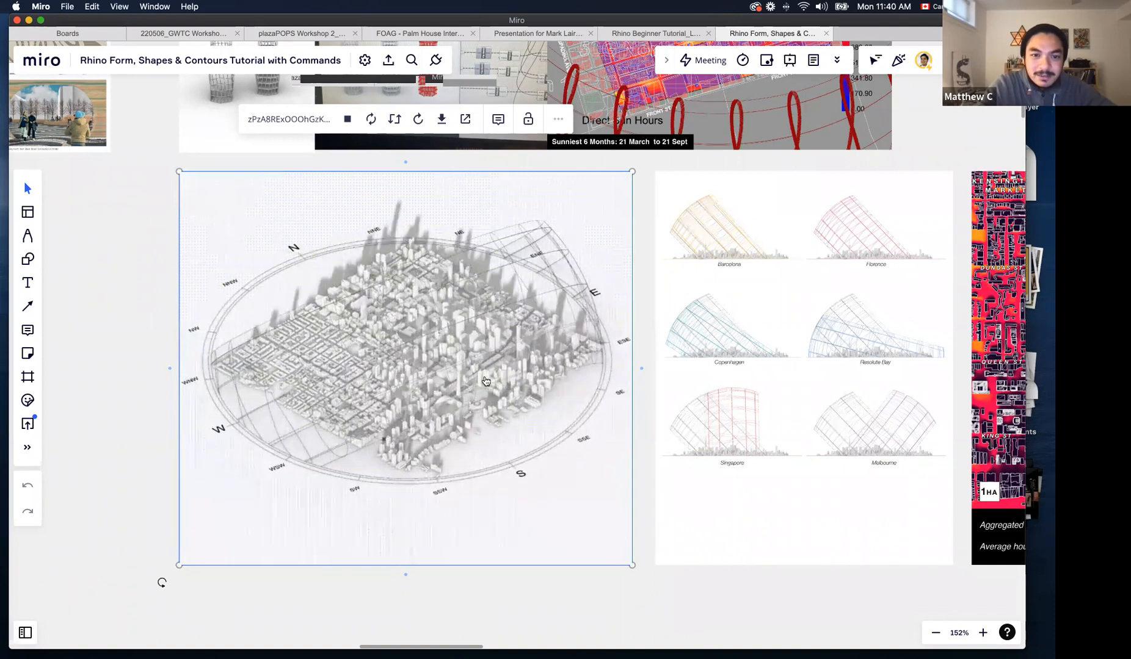
- Examine the city sun-path diagrams and compare the two six-month sun-hours maps, then deselect the animation
scroll(594, 383, "right", 10)
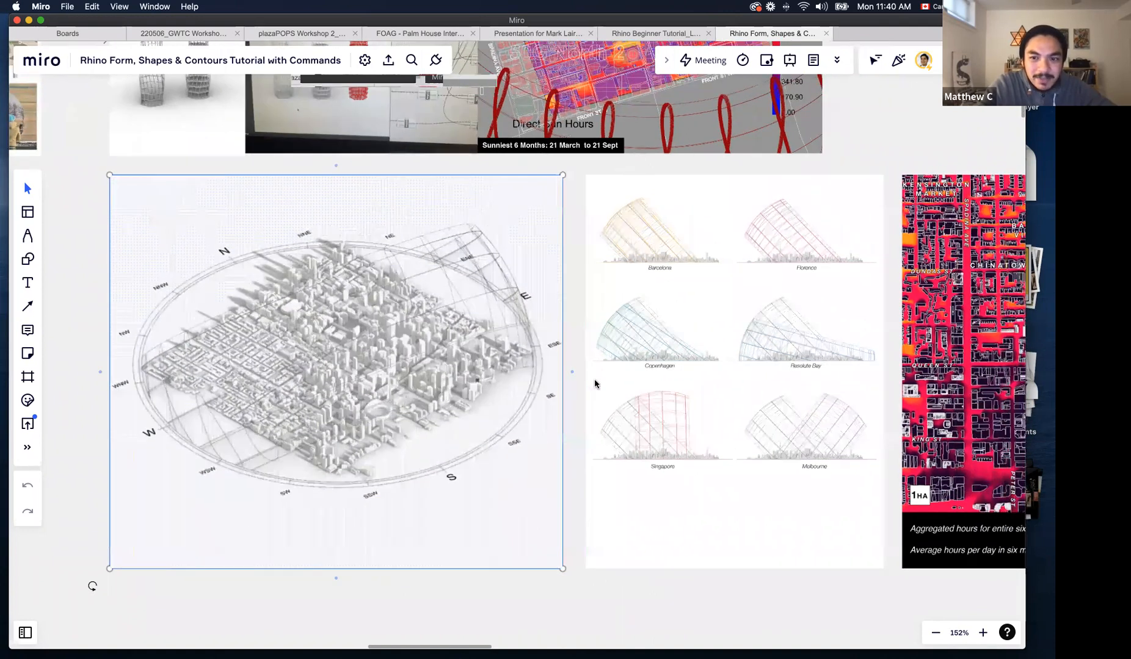
scroll(594, 383, "right", 7)
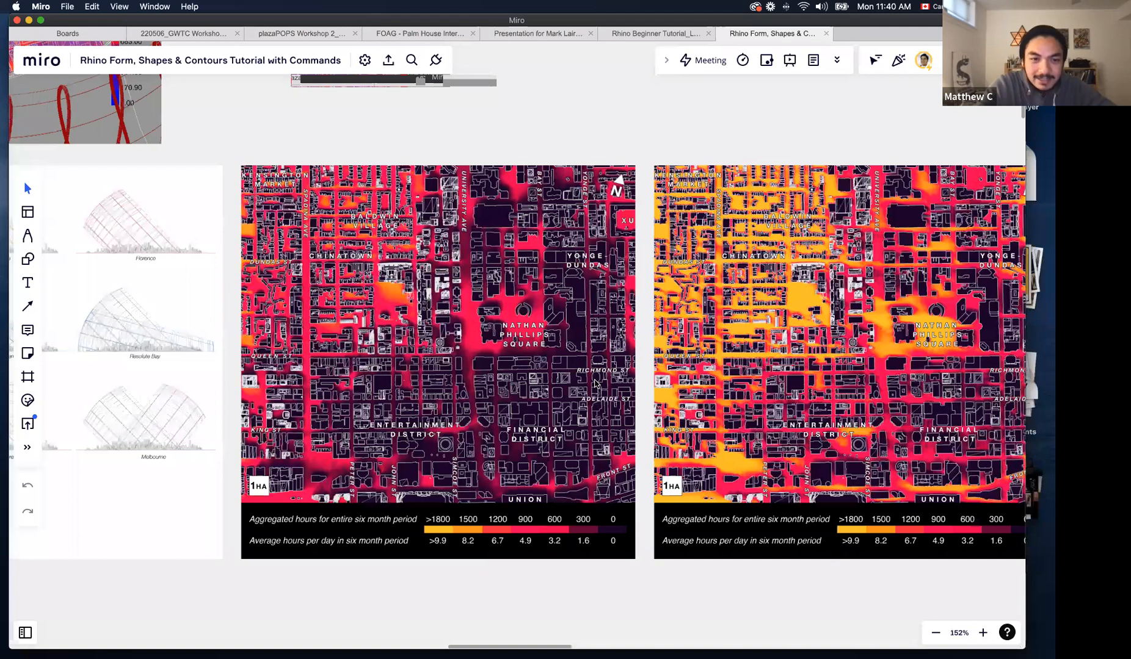
scroll(485, 294, "right", 3)
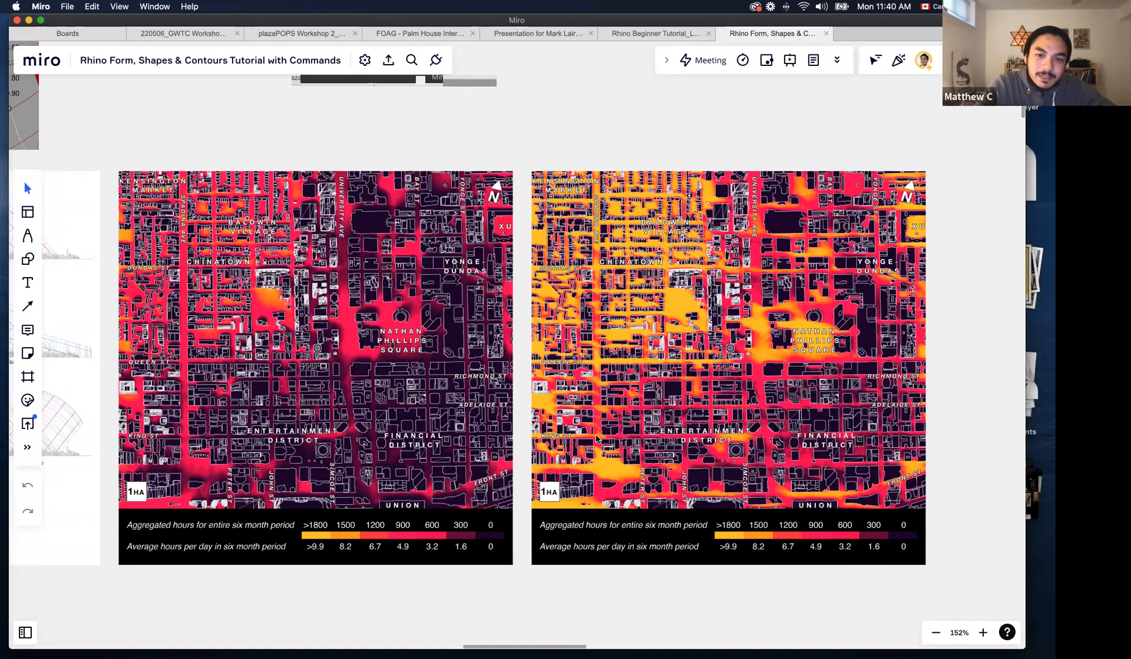
scroll(596, 438, "down", 5)
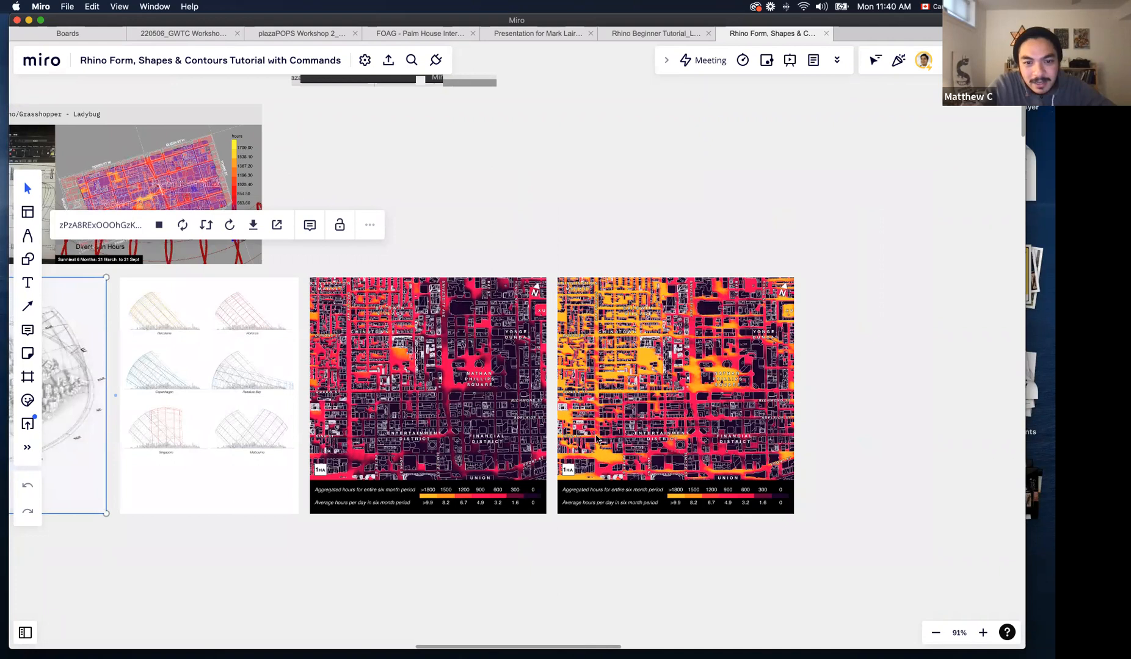
scroll(596, 439, "up", 4)
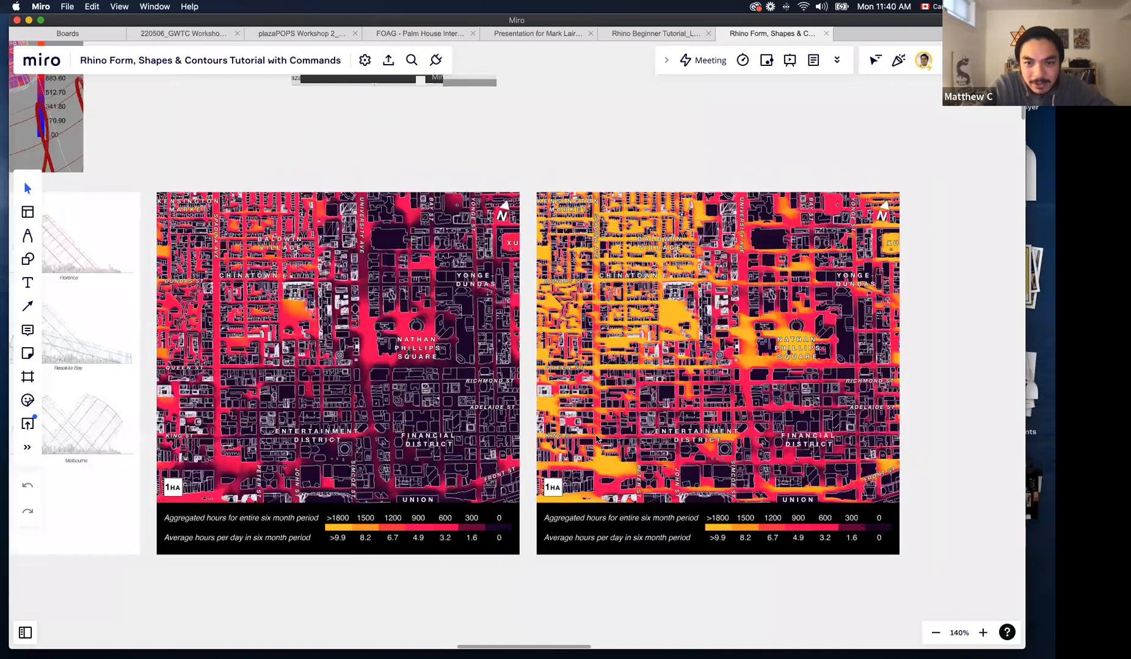
scroll(596, 438, "up", 3)
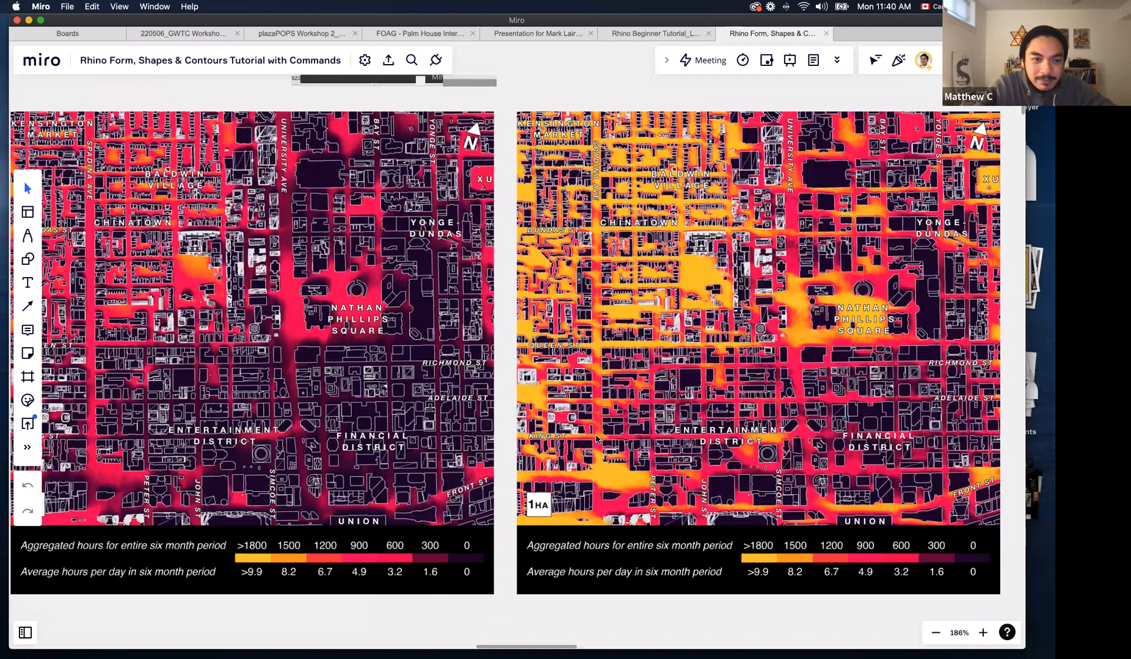
scroll(596, 438, "down", 5)
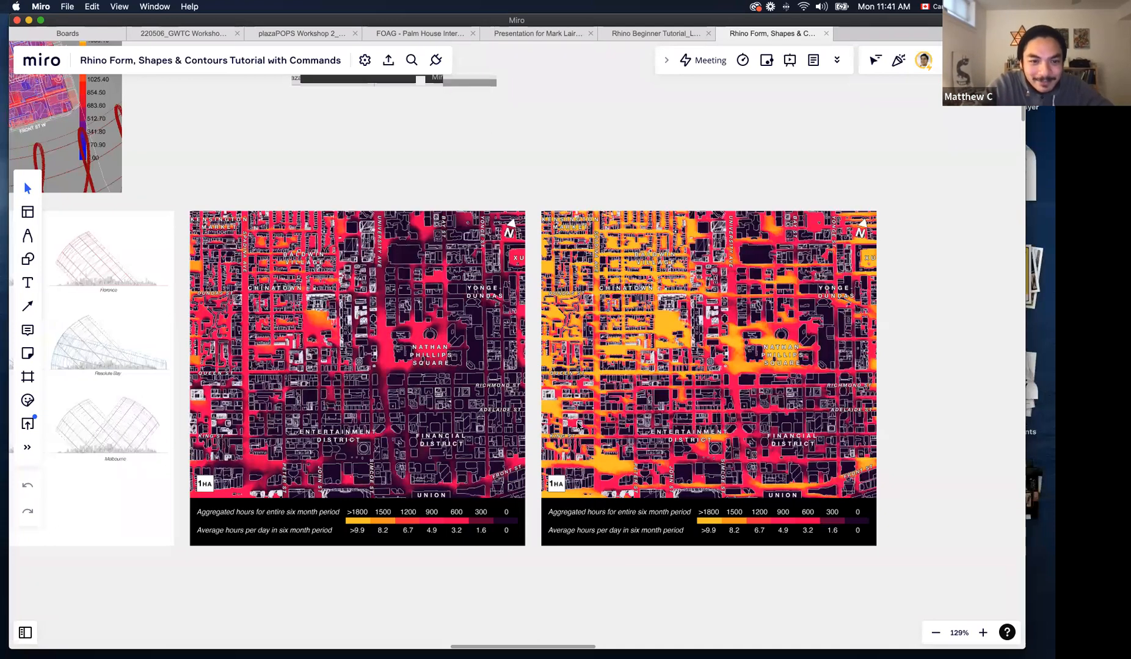
scroll(528, 411, "left", 3)
scroll(528, 411, "up", 2)
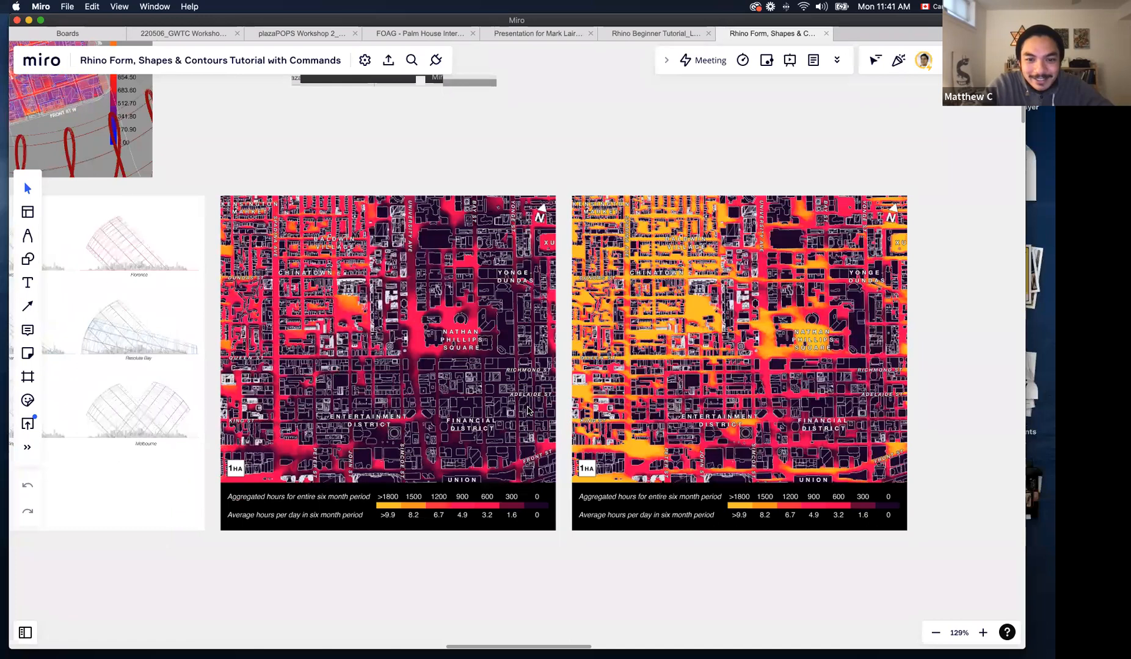
scroll(528, 411, "left", 2)
scroll(528, 411, "down", 8, "ctrl")
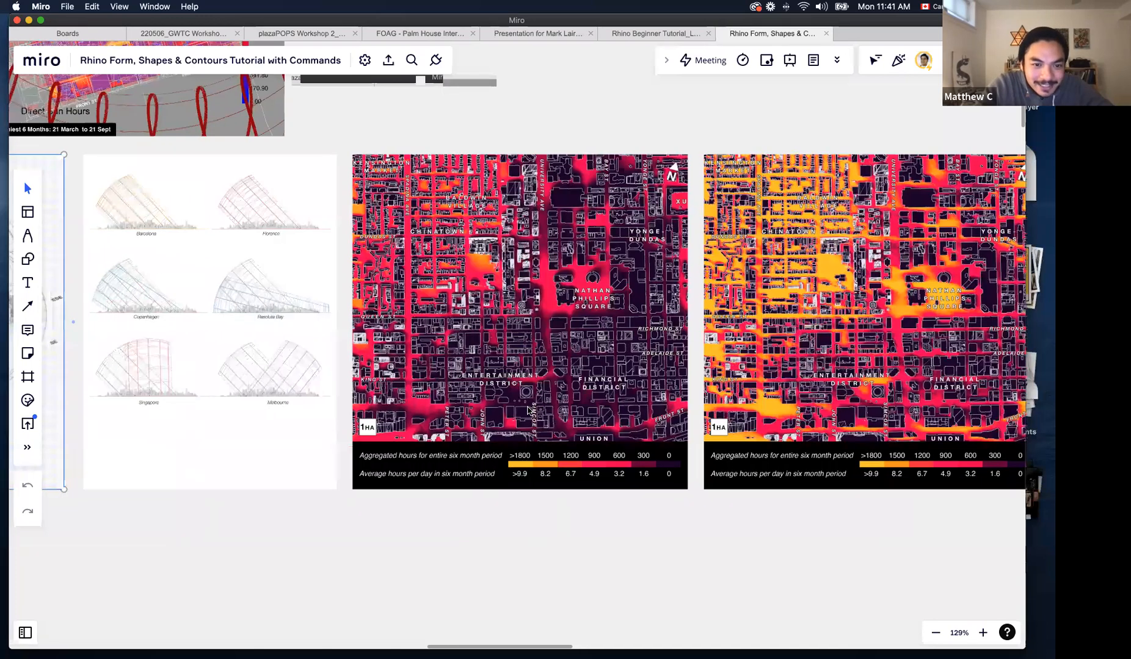
left_click(570, 459)
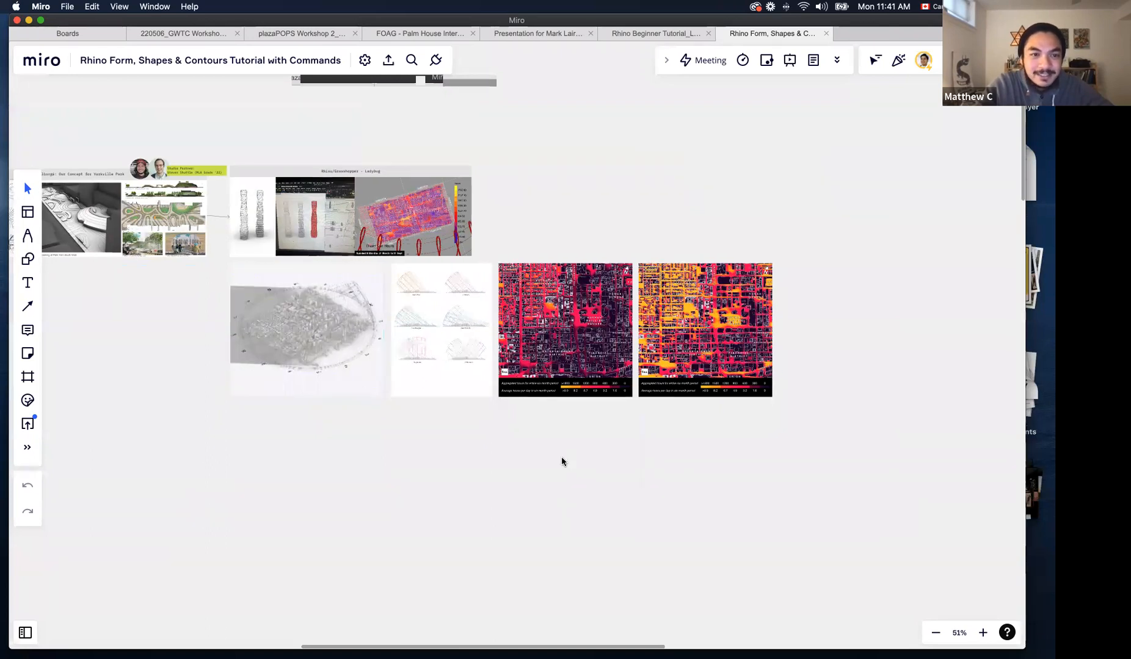
- Return to the model precedents and examine the landscape-form tiles and the street-scene massing model below them
scroll(561, 461, "down", 5)
scroll(561, 461, "down", 10)
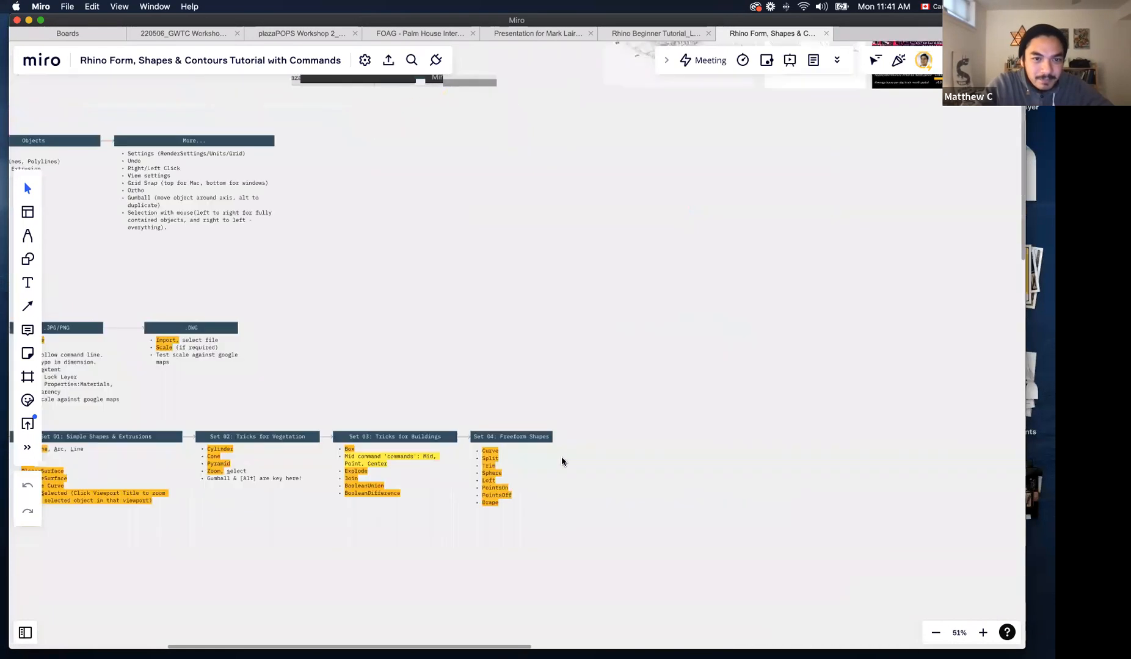
scroll(561, 462, "down", 10)
scroll(353, 345, "up", 10, "ctrl")
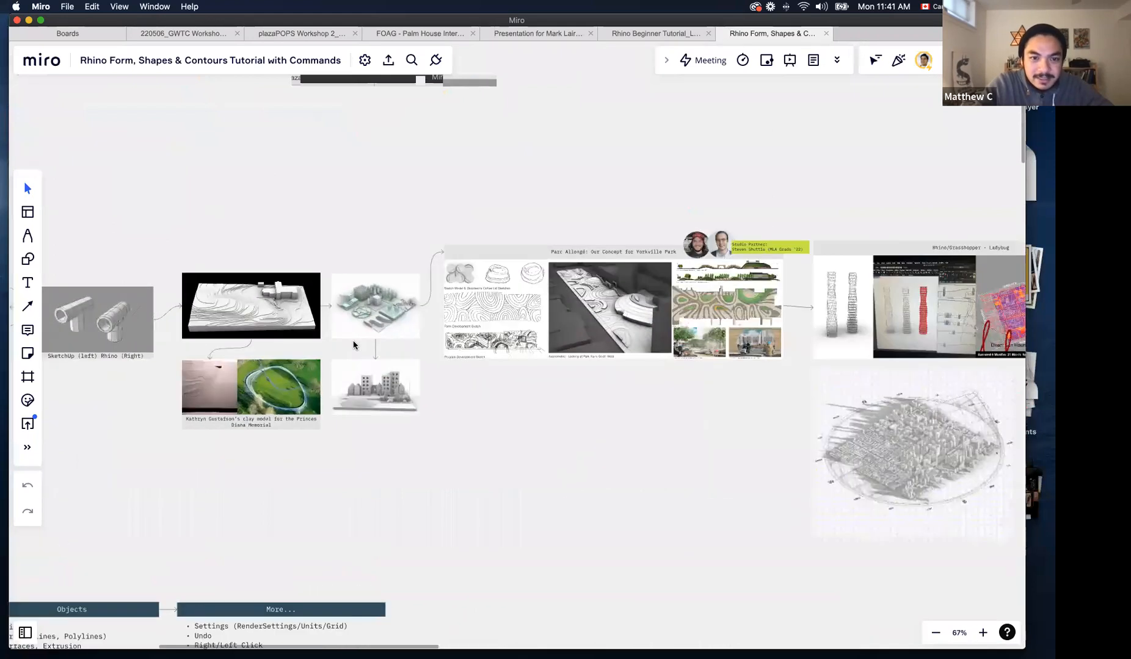
scroll(353, 345, "up", 2, "ctrl")
scroll(458, 165, "up", 1)
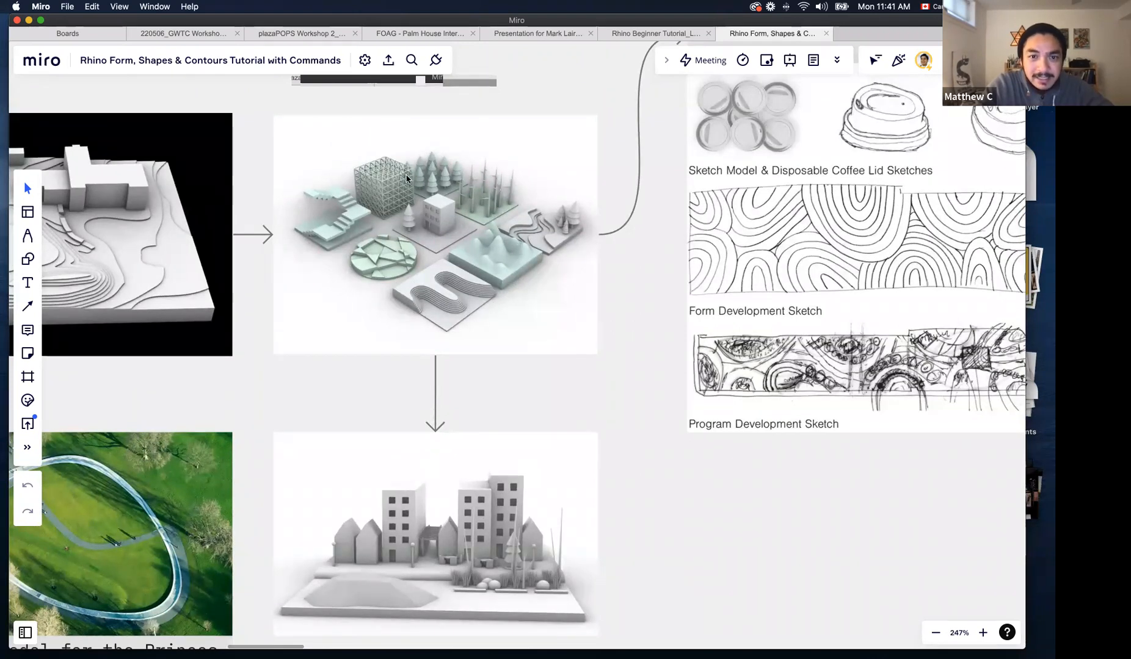
scroll(406, 178, "up", 5)
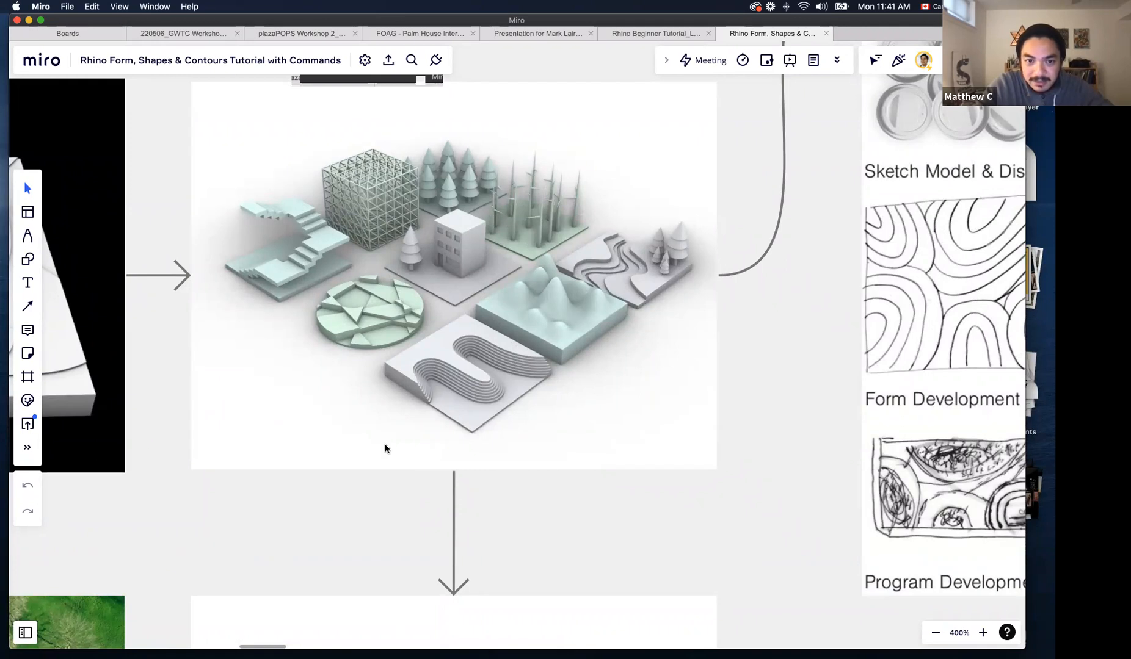
scroll(457, 362, "down", 10)
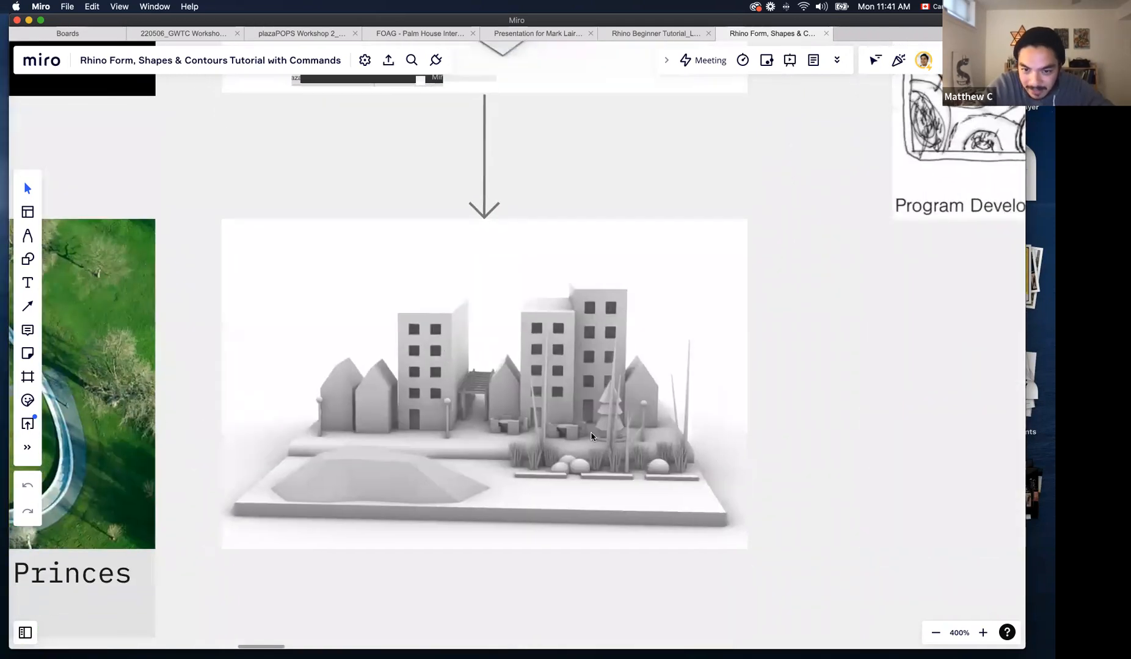
scroll(584, 473, "down", 10)
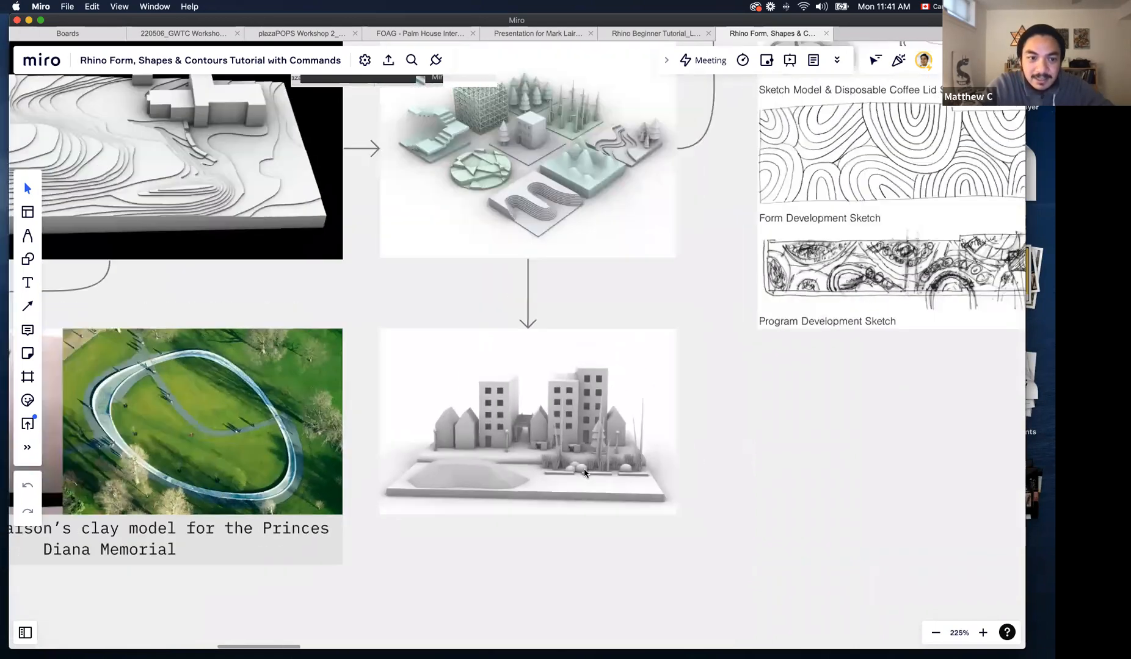
- Find the New York data-mapping precedents on the board and examine the Manhattan circle map and 3D column map
scroll(585, 473, "down", 15)
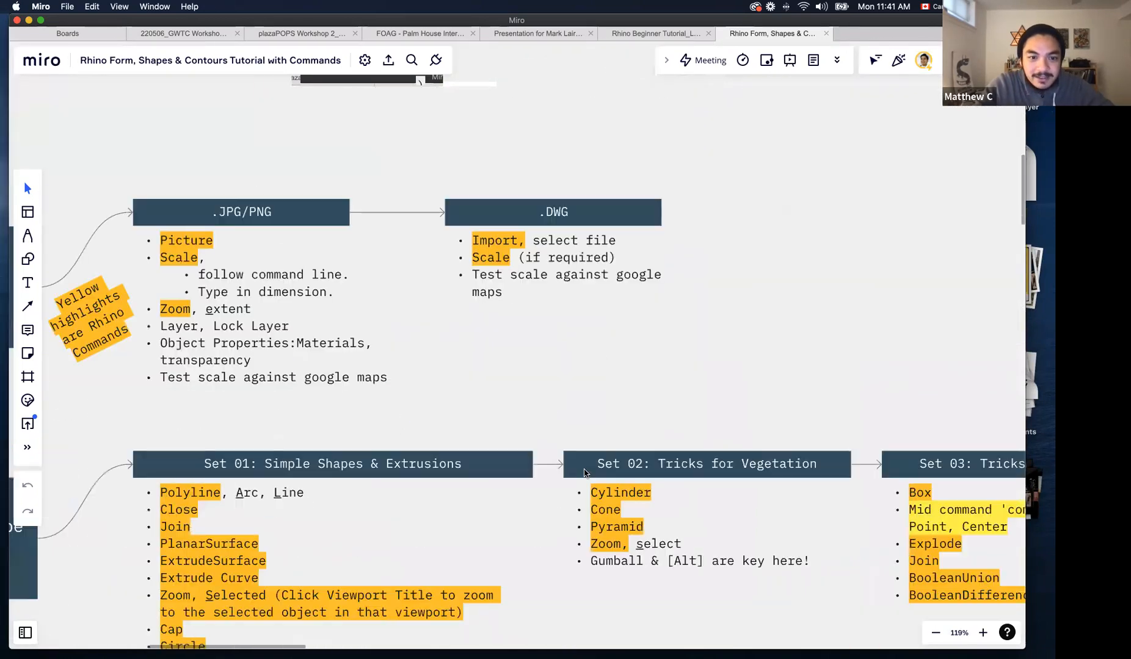
scroll(584, 473, "down", 10)
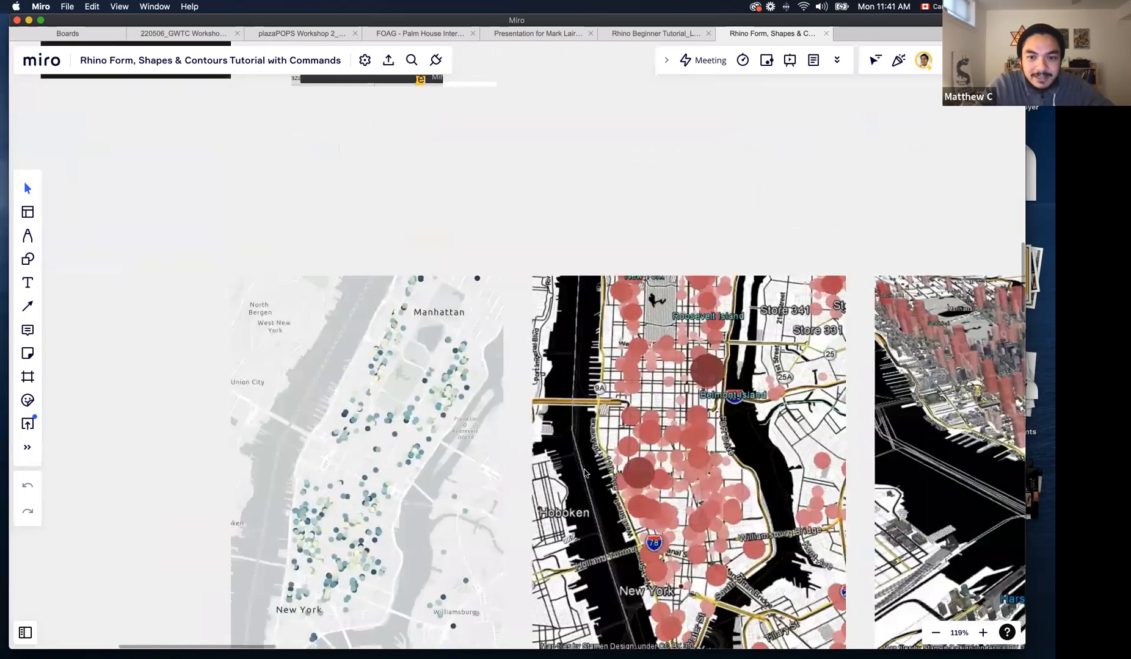
scroll(584, 473, "right", 5)
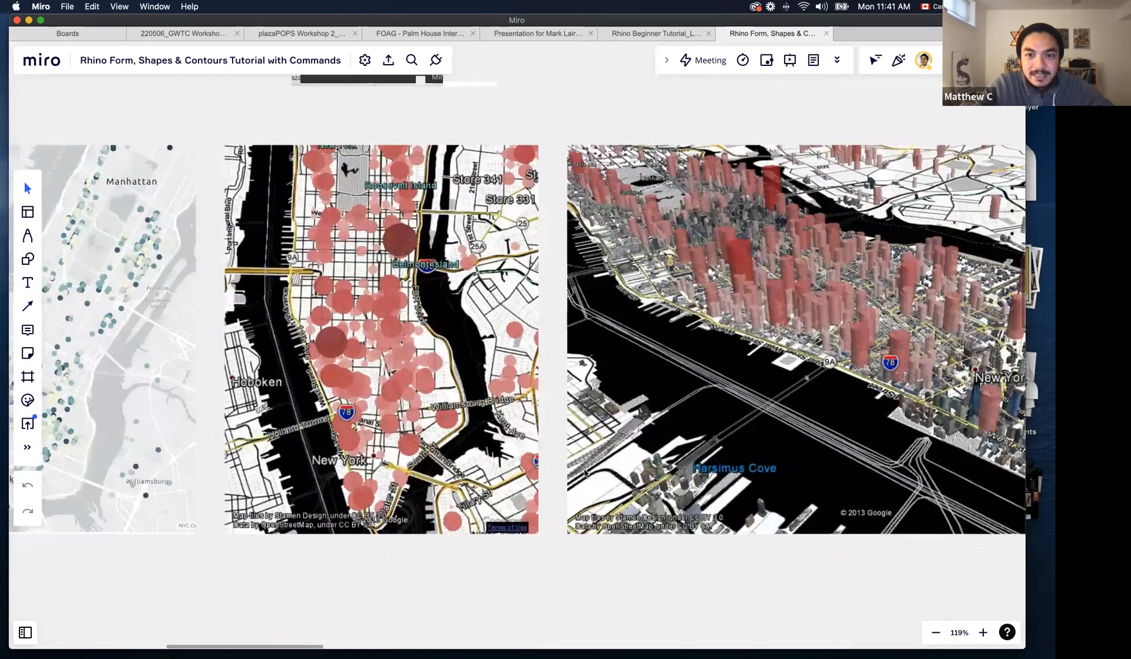
scroll(584, 472, "right", 10)
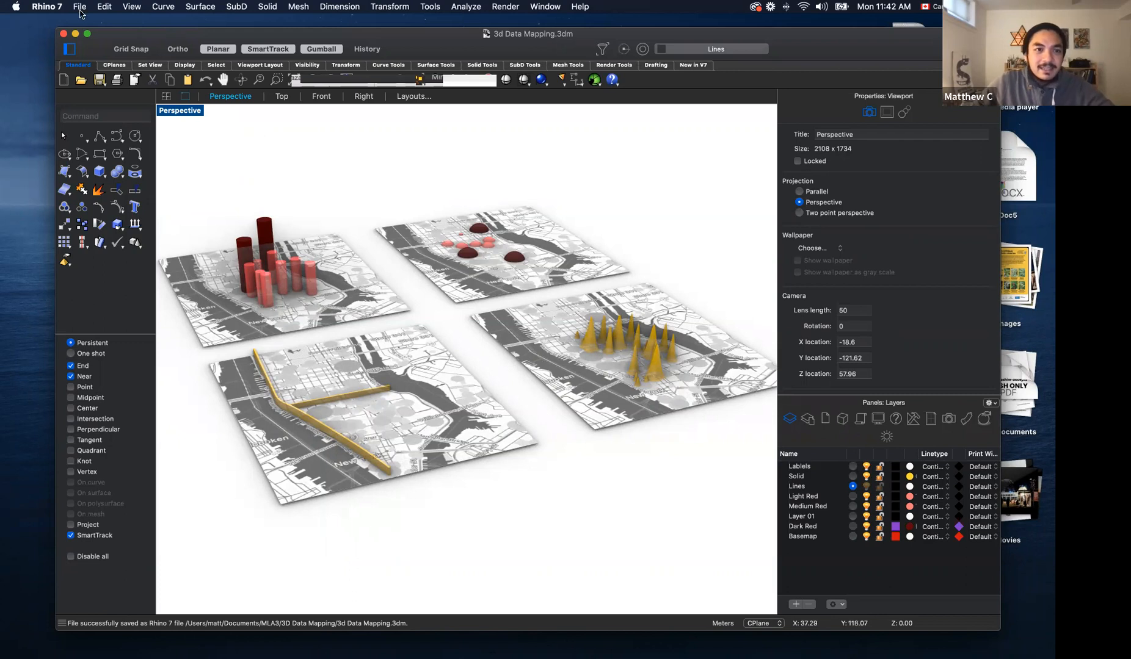
- Switch to 3d Data Mapping.3dm in Rhino at full screen, showing all four viewports with a wider Perspective view
left_click(86, 33)
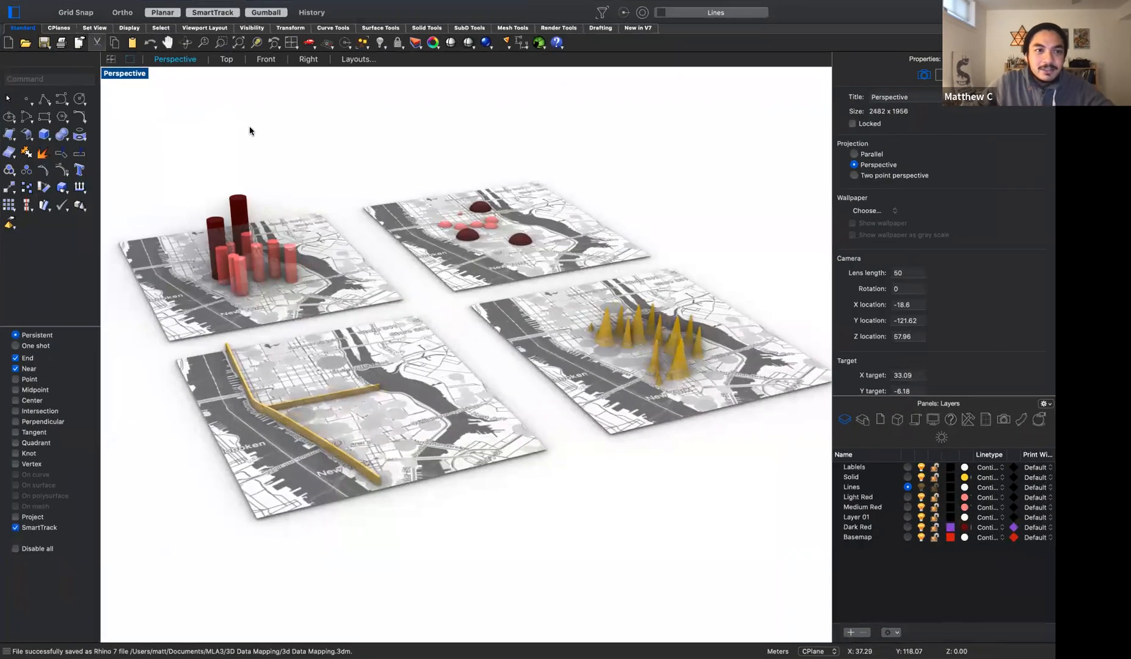
left_click(111, 60)
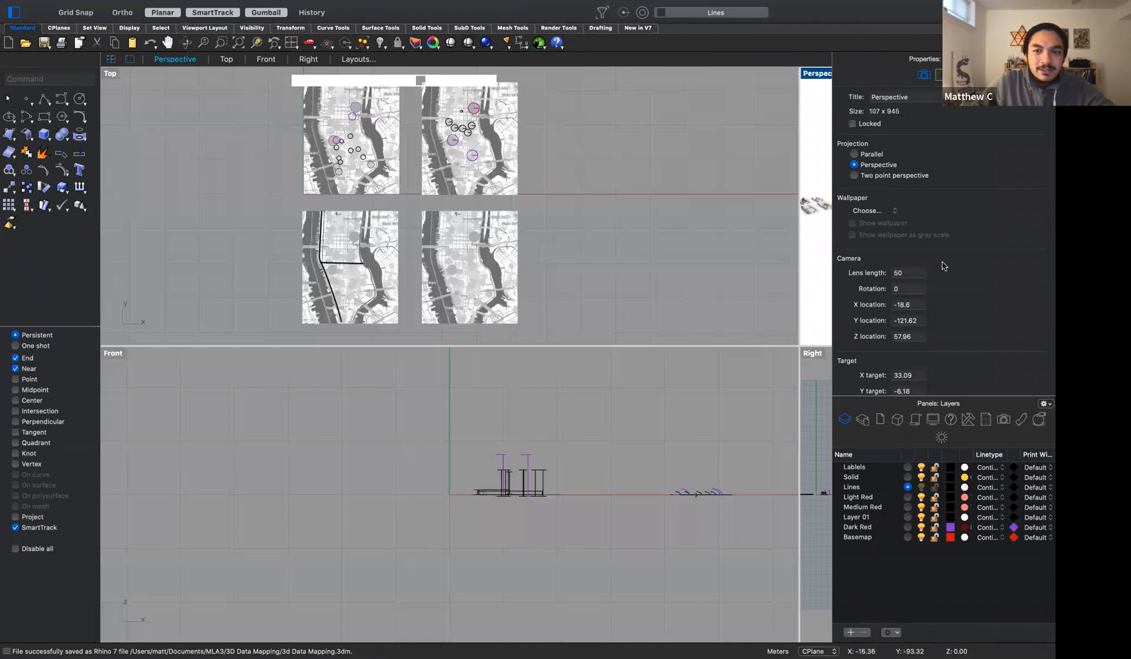
left_click_drag(798, 308, 432, 300)
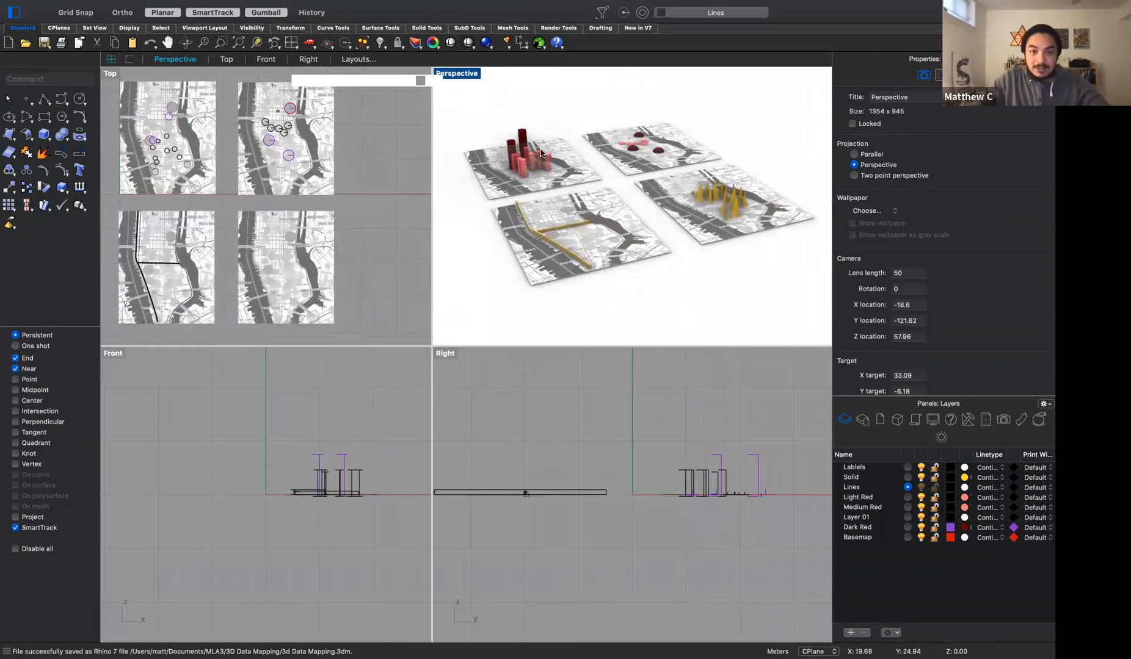
- Create a new empty model and try the single Perspective and Top views, returning to the four-viewport layout
key("super+n")
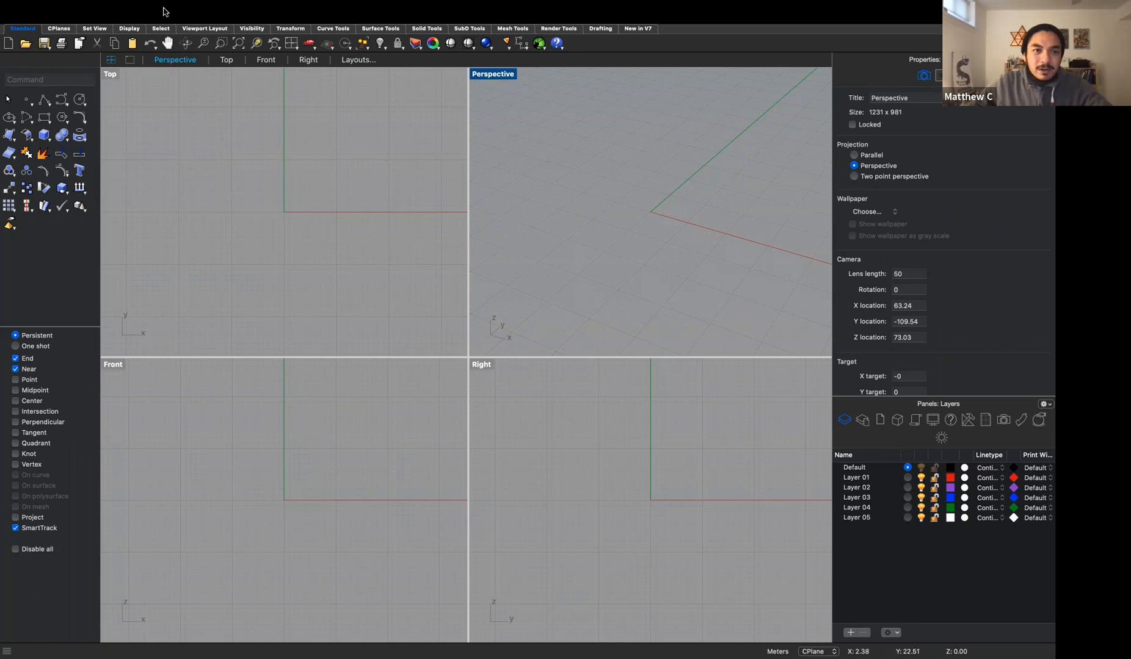
left_click(174, 60)
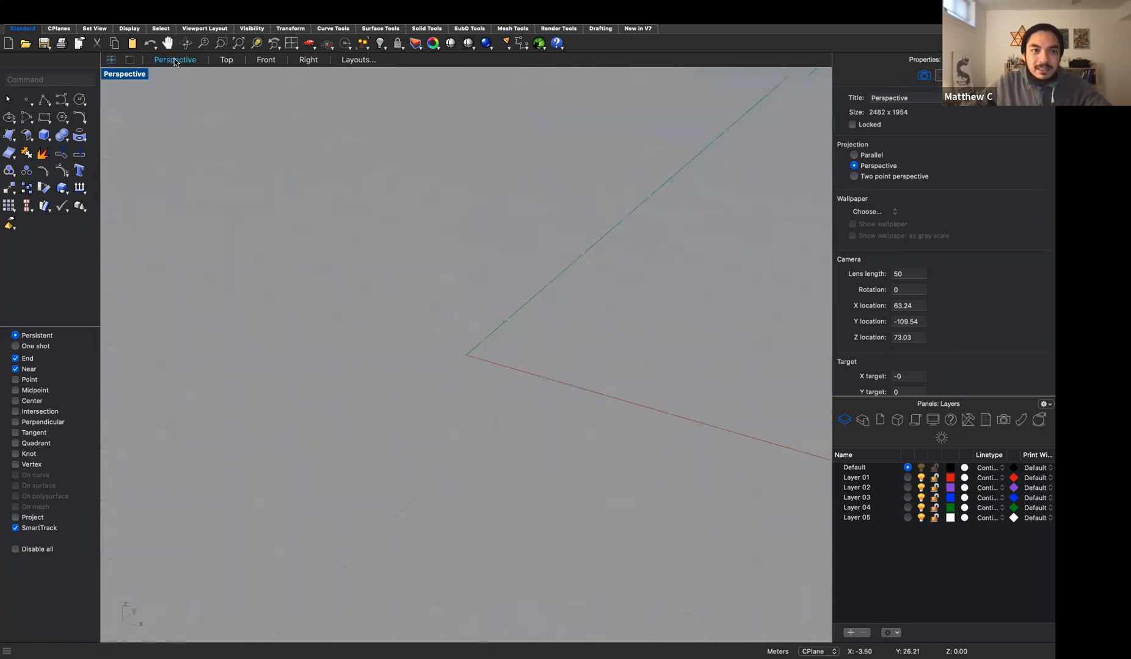
left_click(226, 61)
left_click(176, 60)
left_click(112, 60)
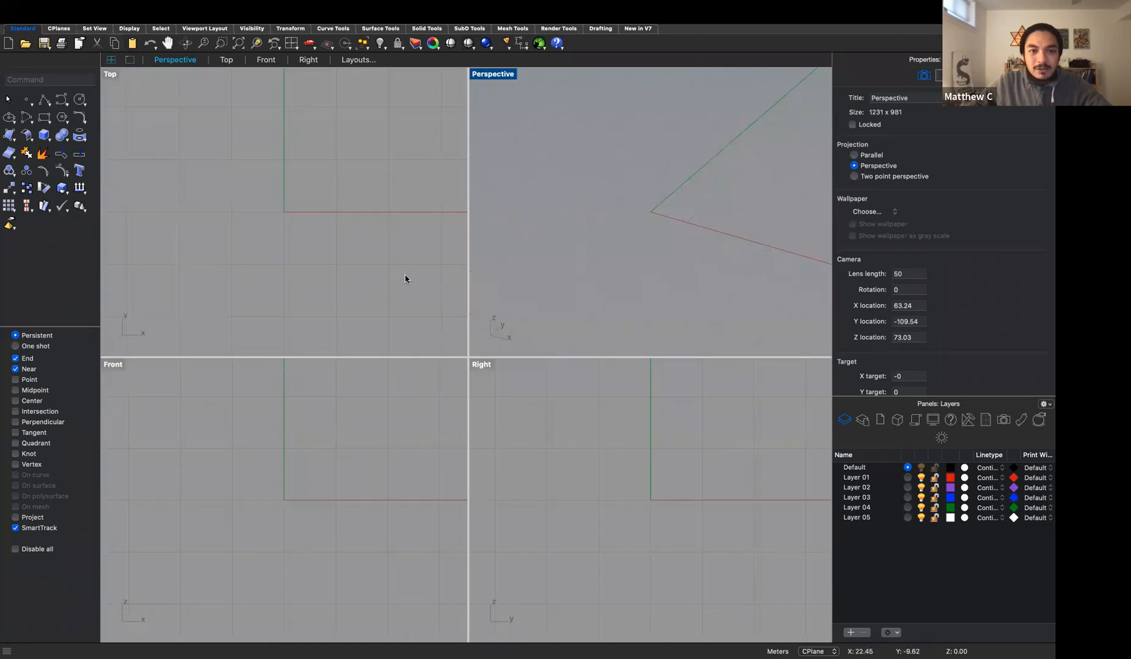
- Resize the four viewports by enlarging the Top view, and restore a nearly even split
left_click_drag(468, 316, 623, 315)
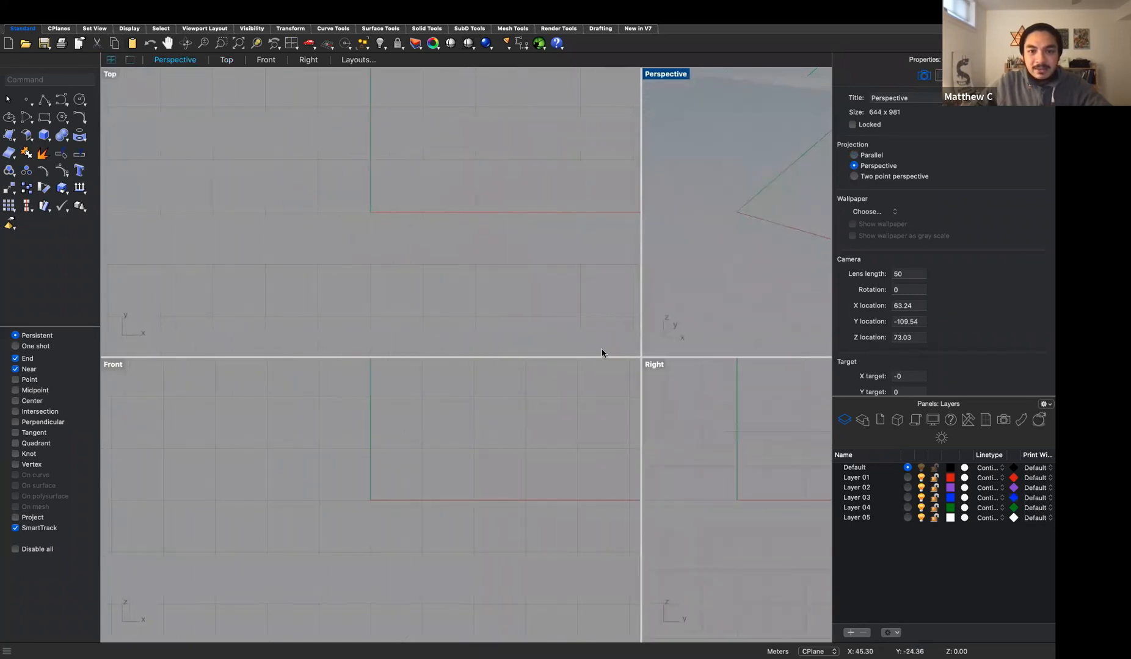
mouse_move(599, 354)
left_mouse_down()
mouse_move(606, 540)
mouse_move(586, 345)
left_mouse_up()
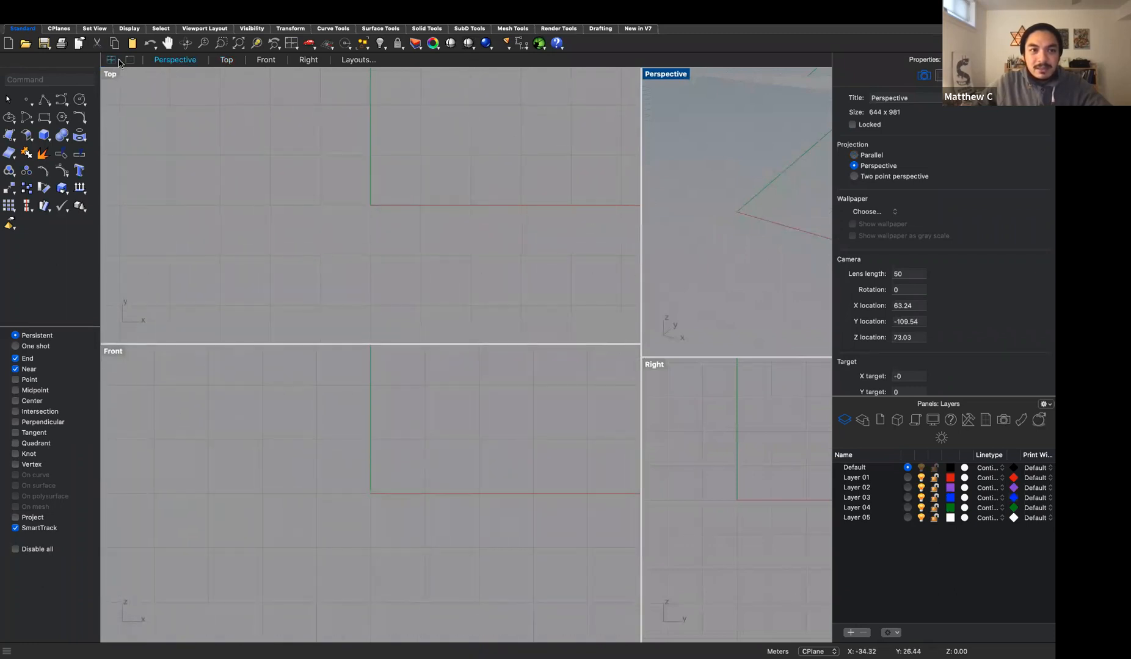
left_click_drag(641, 303, 473, 280)
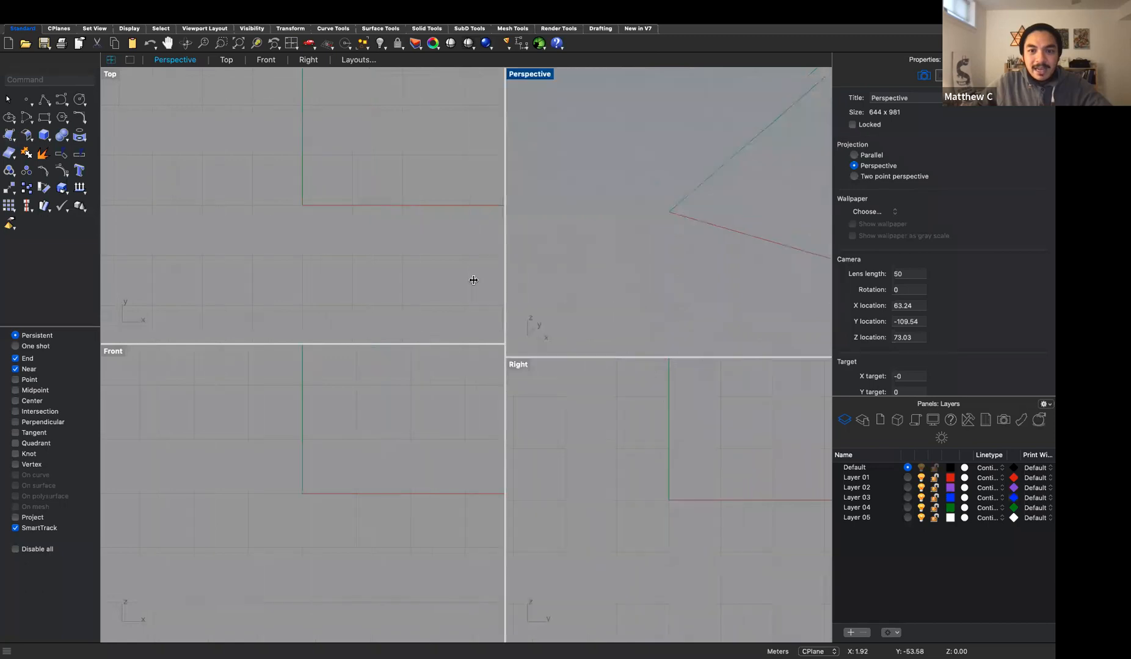
left_click_drag(456, 344, 458, 355)
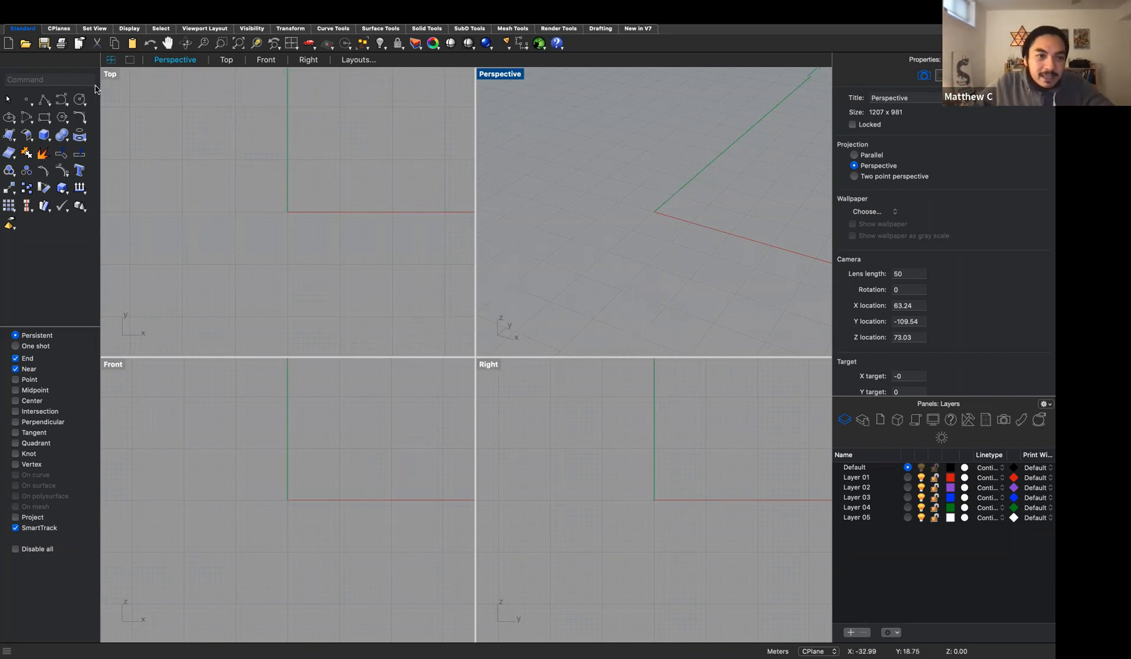
left_click(113, 78)
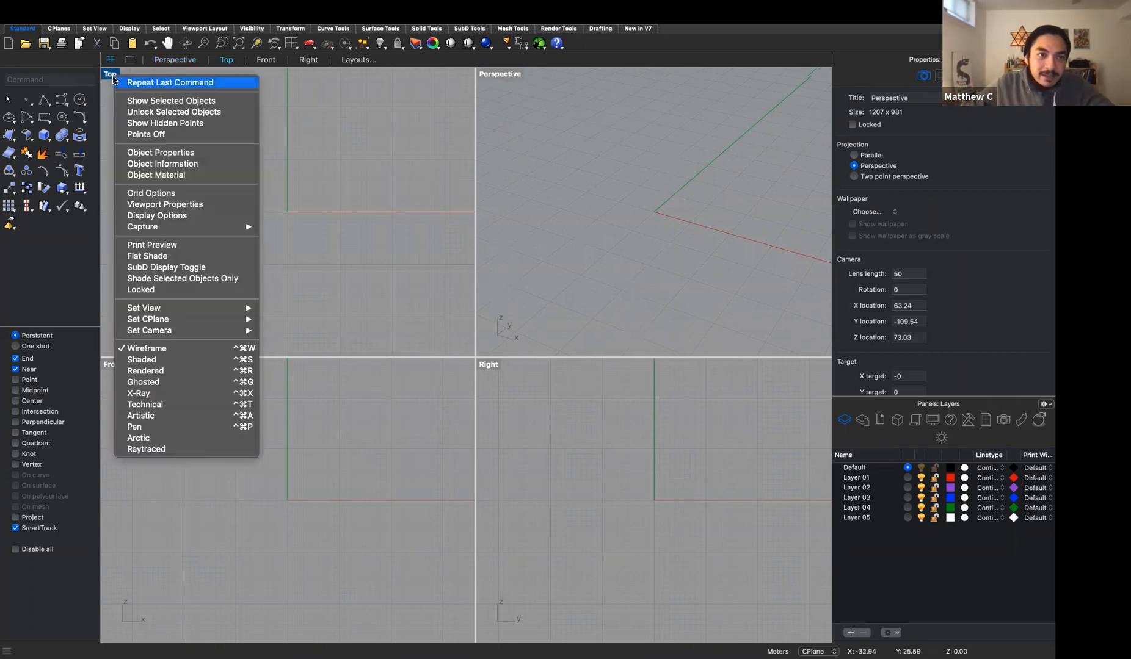
left_click(428, 141)
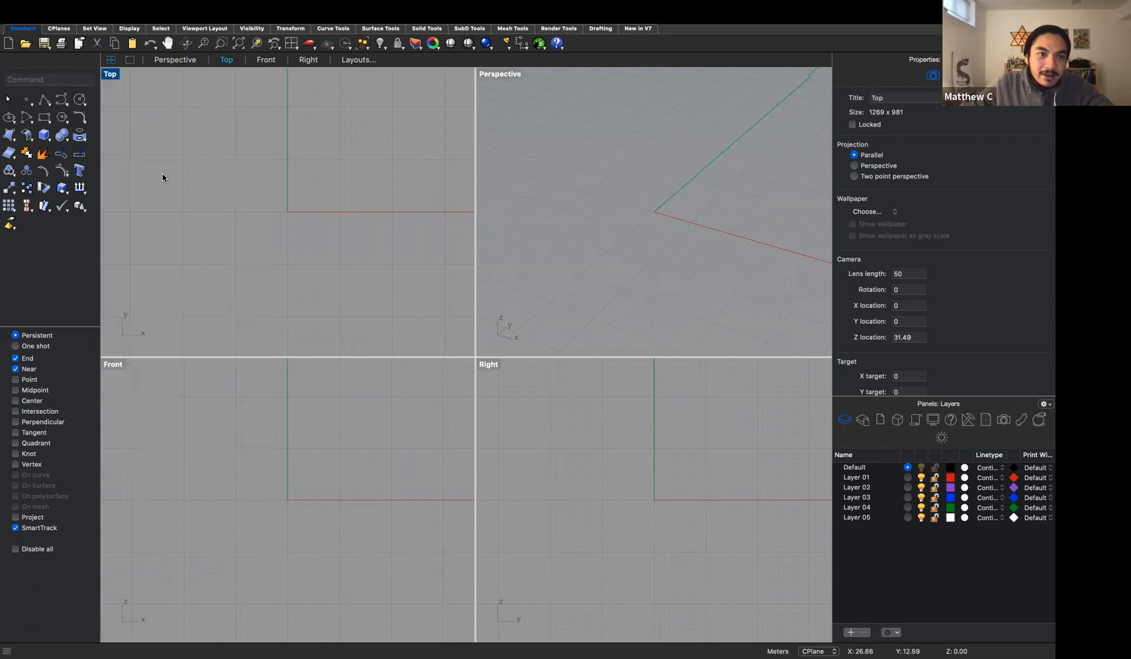
left_click(65, 137)
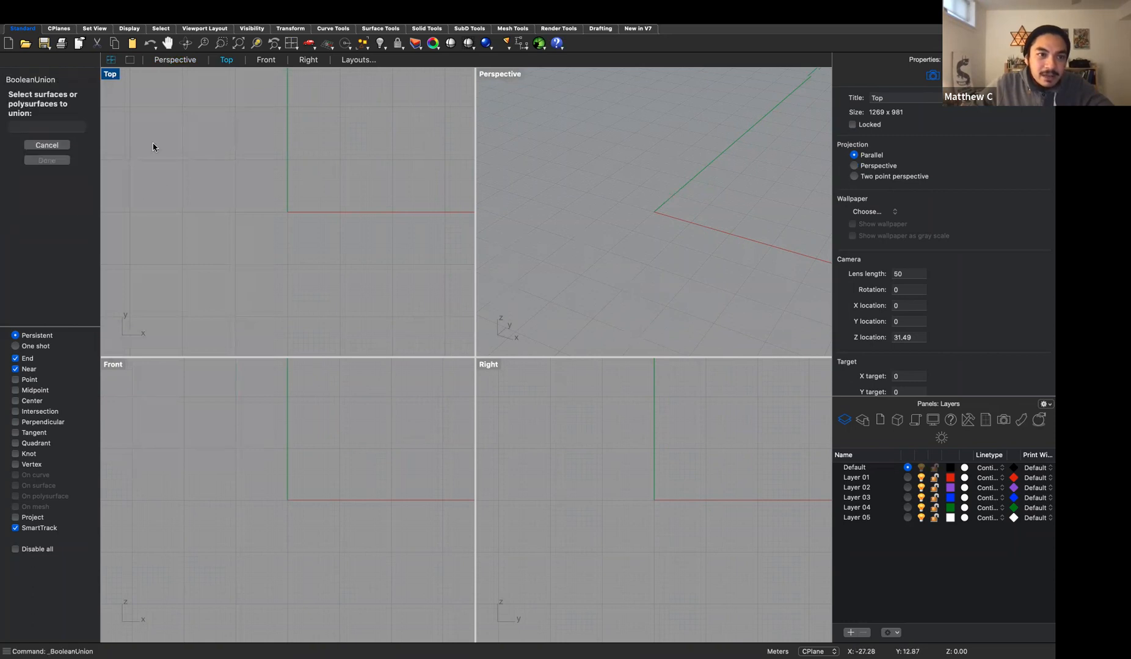
left_click(54, 145)
- Create a sphere centred on the origin in the Top view with a radius of about 11 m
type("sphere")
key("Return")
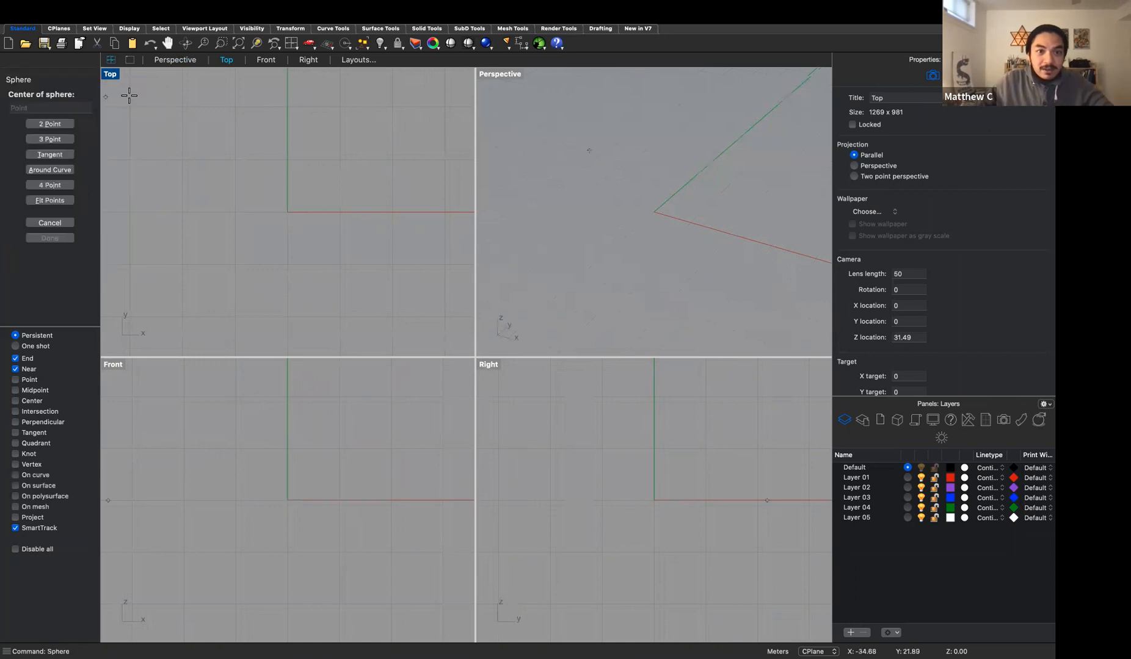
left_click(286, 213)
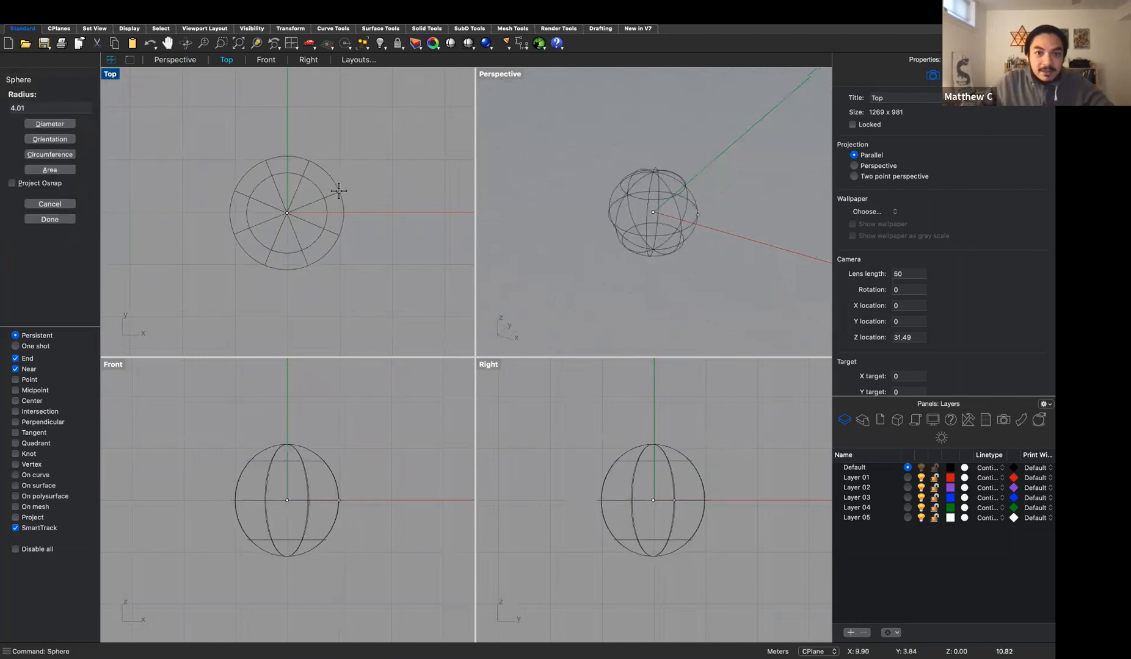
left_click(338, 194)
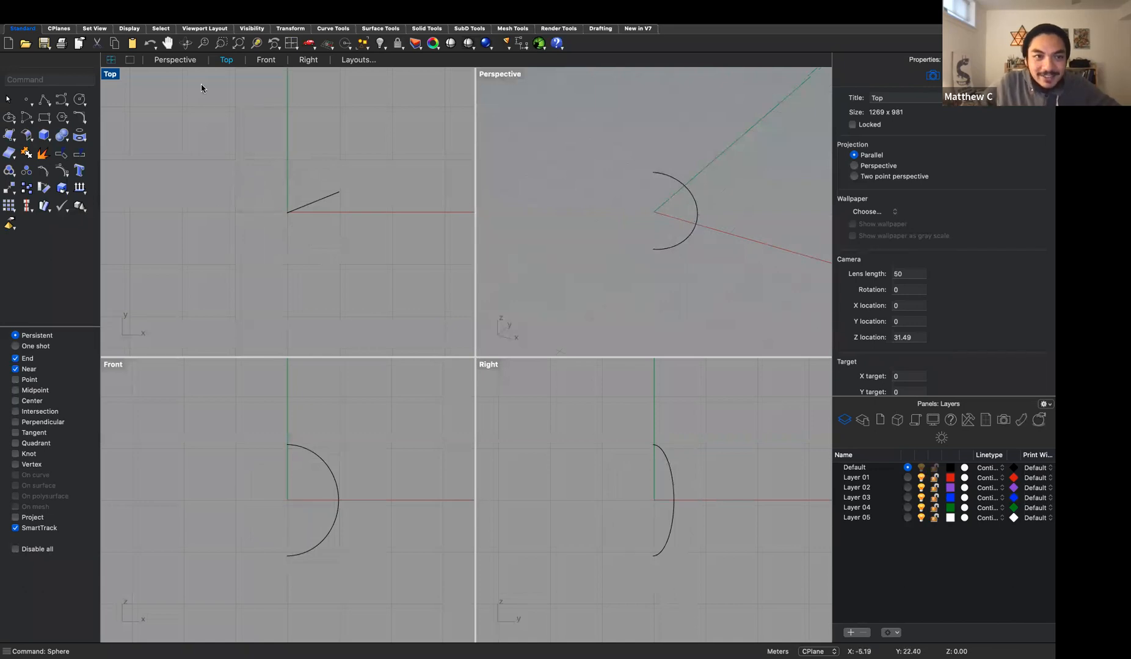
- Set the Perspective view's display mode to Shaded and subsequently to Rendered
right_click(510, 76)
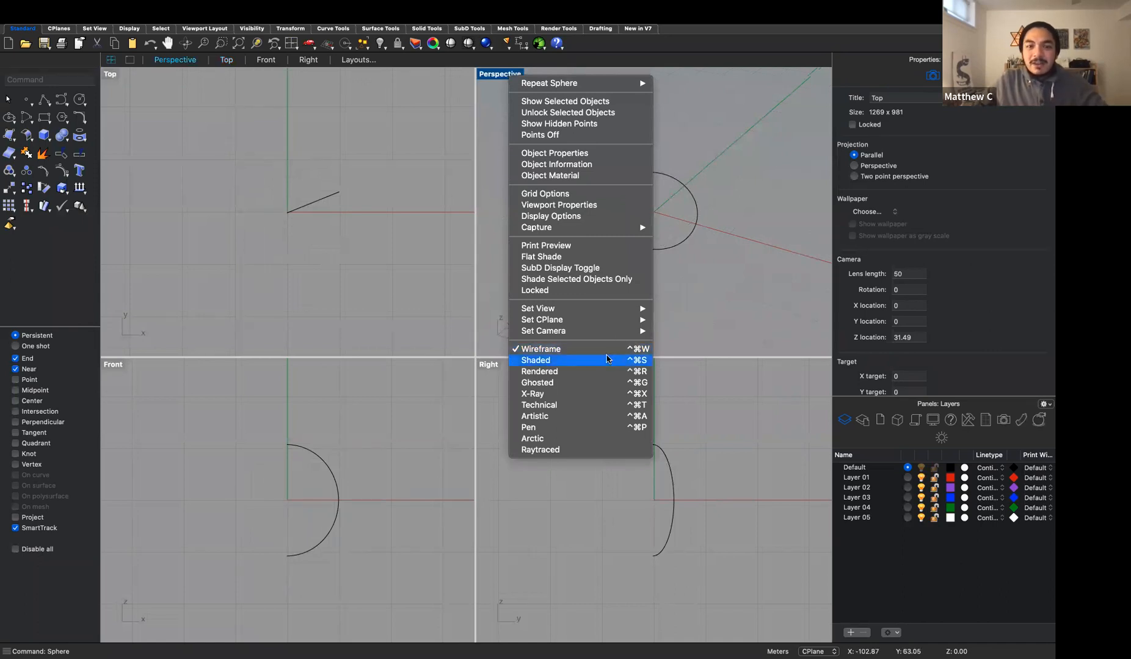
left_click(607, 360)
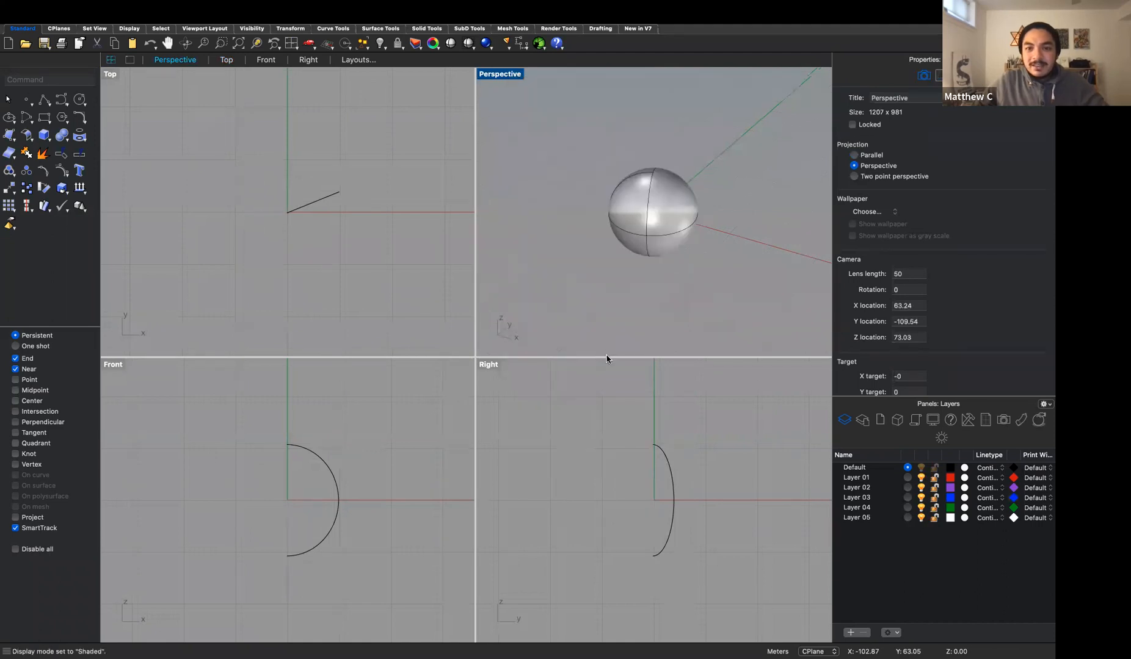
left_click(484, 74)
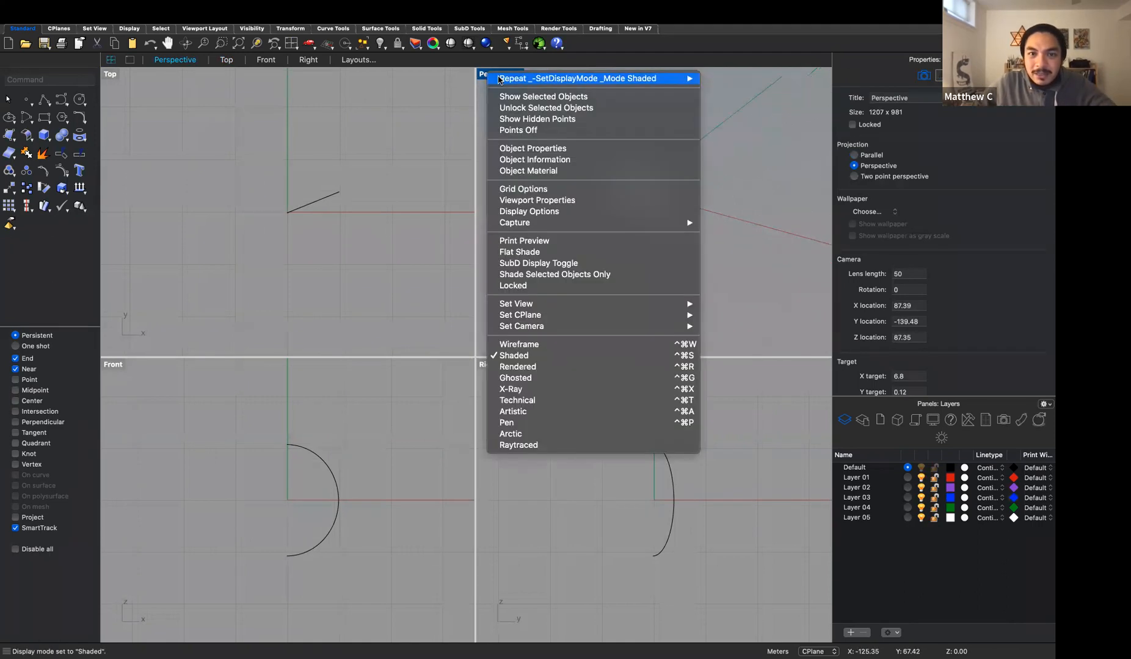
left_click(600, 367)
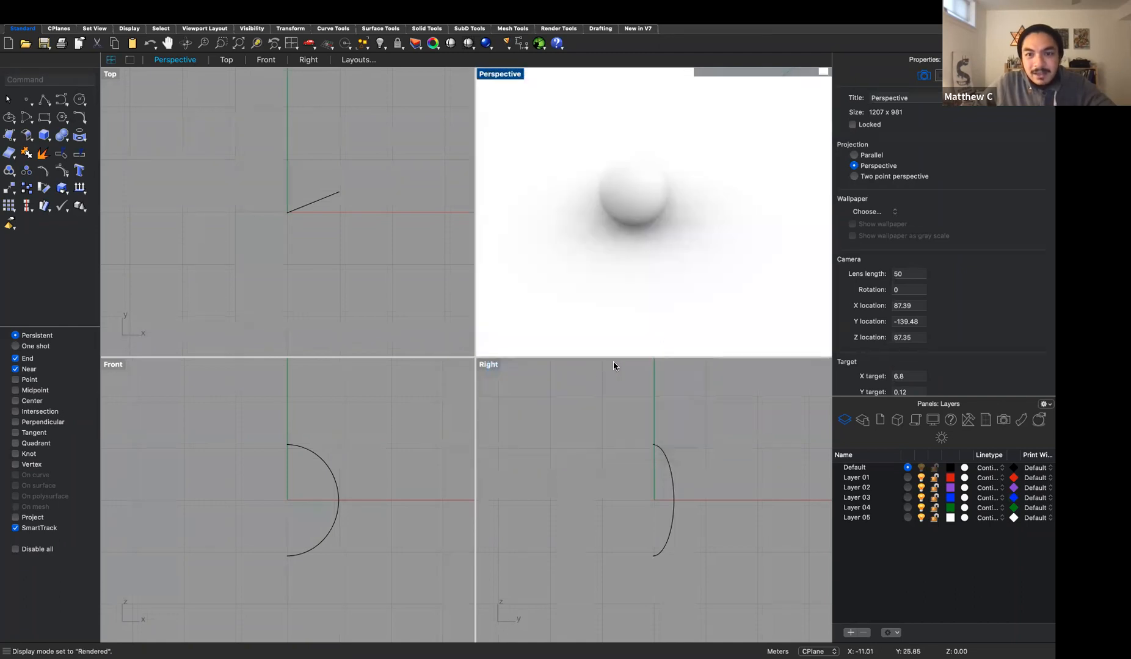
- Inspect the rendered sphere from several sides in the Perspective view and delete it from the model
right_click_drag(626, 220, 747, 250)
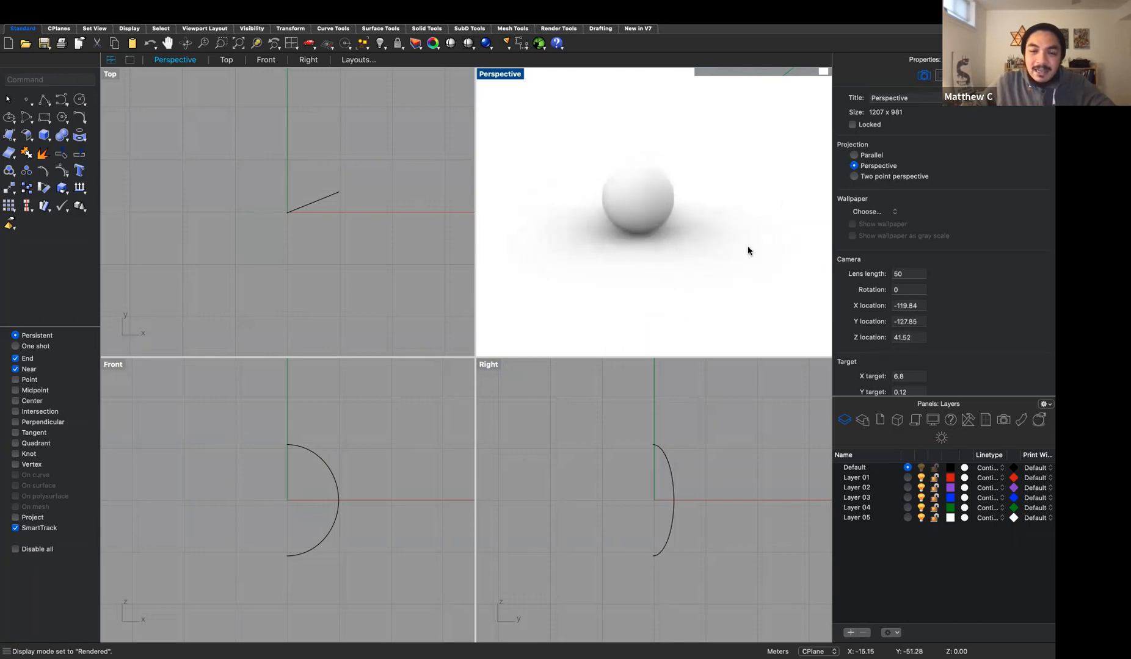
right_click_drag(676, 243, 770, 240)
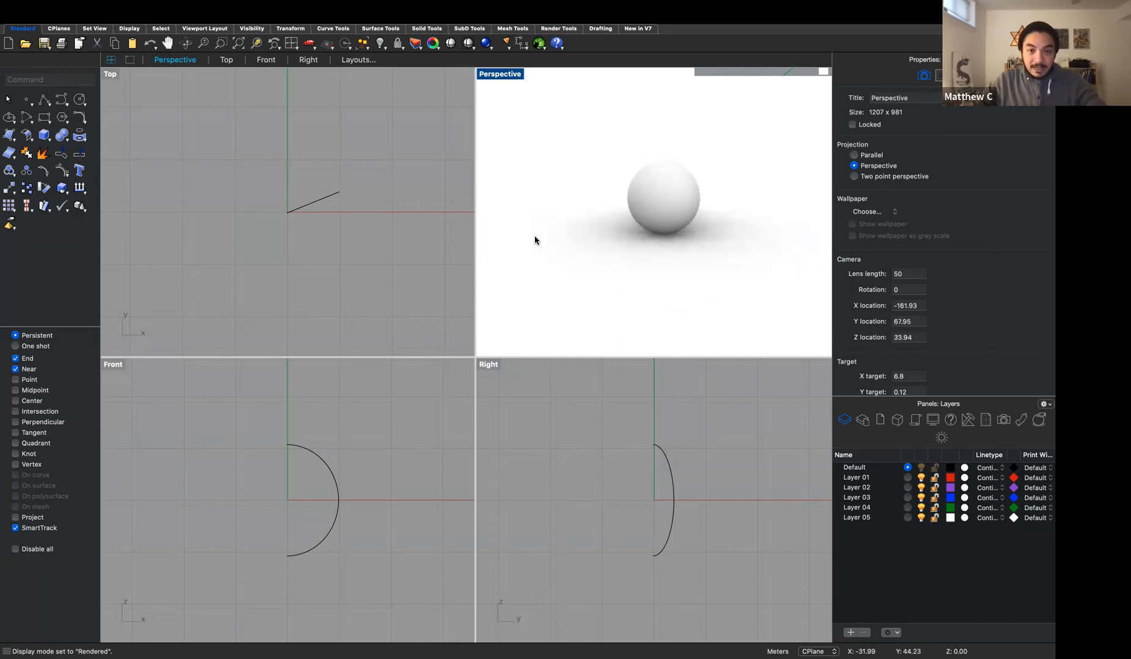
key("super+a")
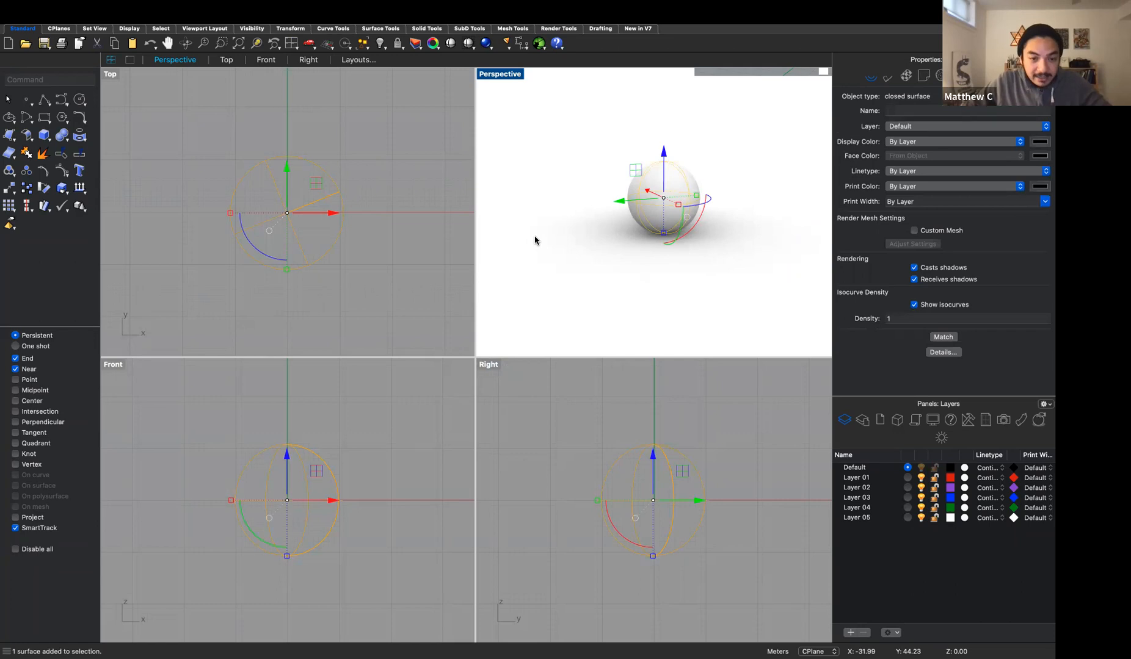
key("Delete")
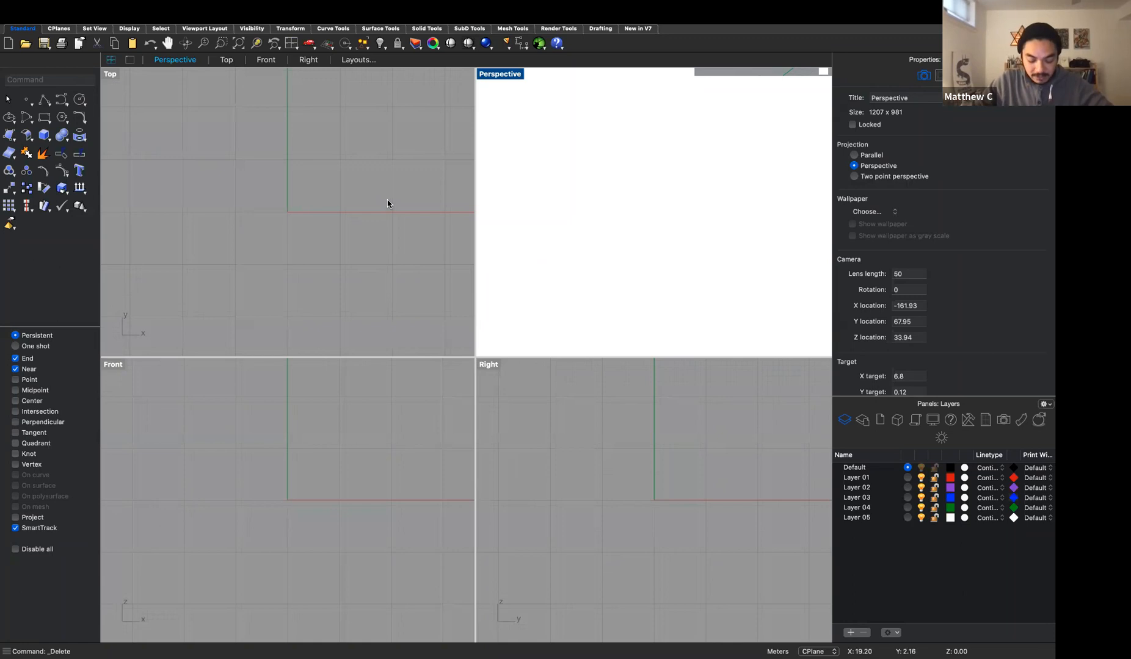
- Insert the Basemap Colour image with the Picture command in the Top view, starting at the origin and about 33 m wide
type("Picture")
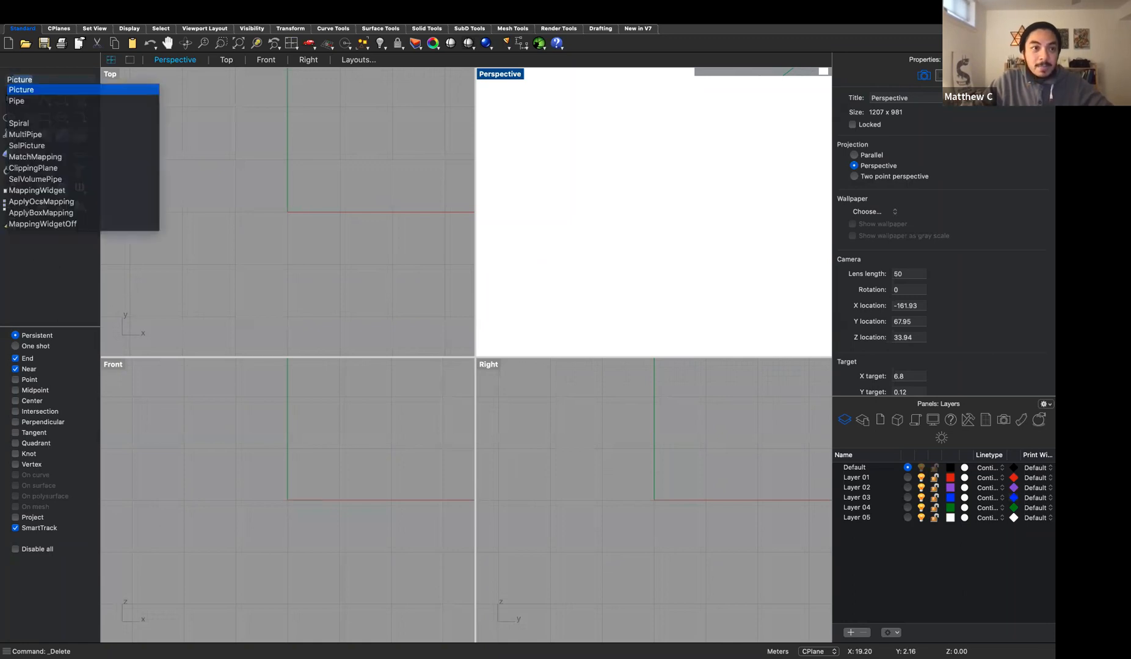
right_click(390, 204)
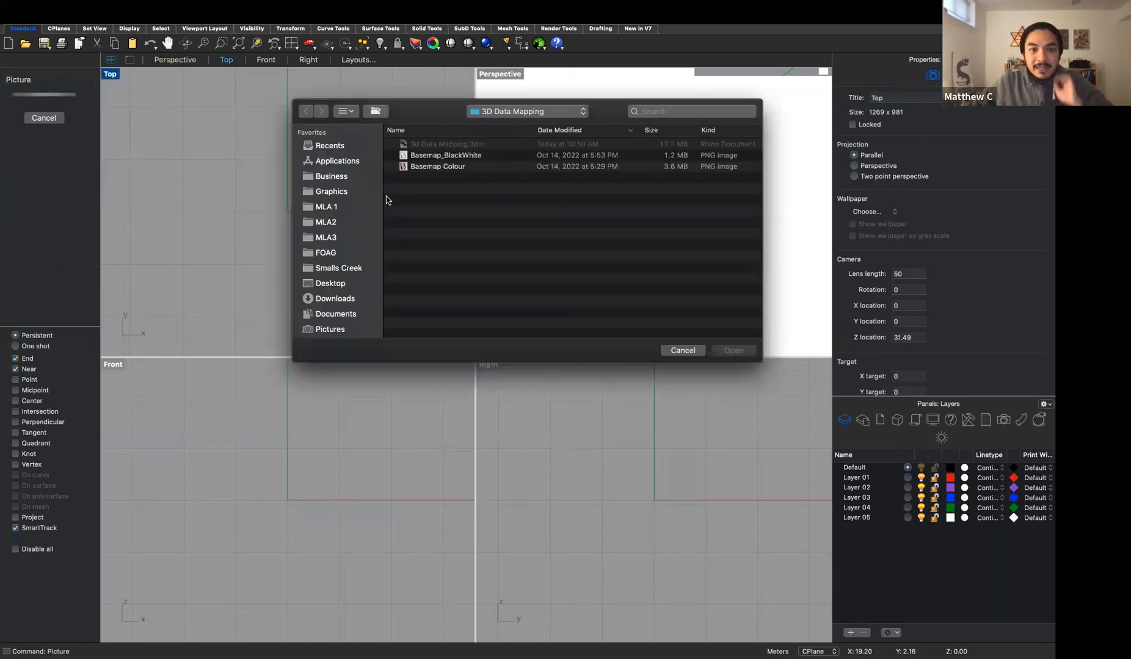
left_click(433, 173)
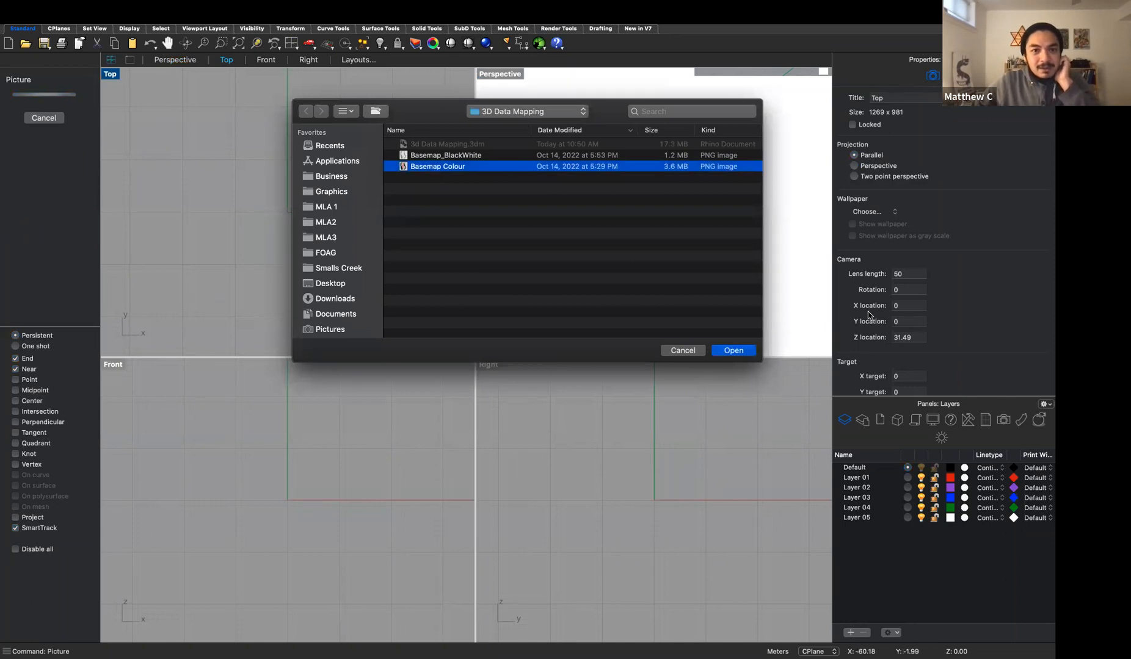
left_click(742, 355)
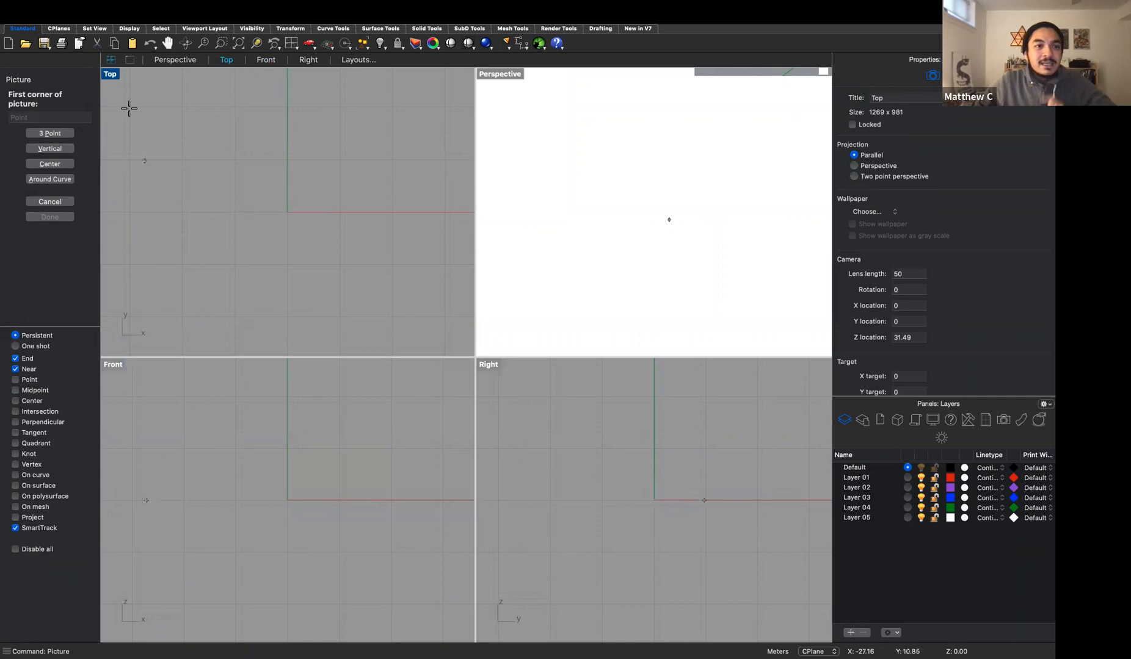
left_click(287, 211)
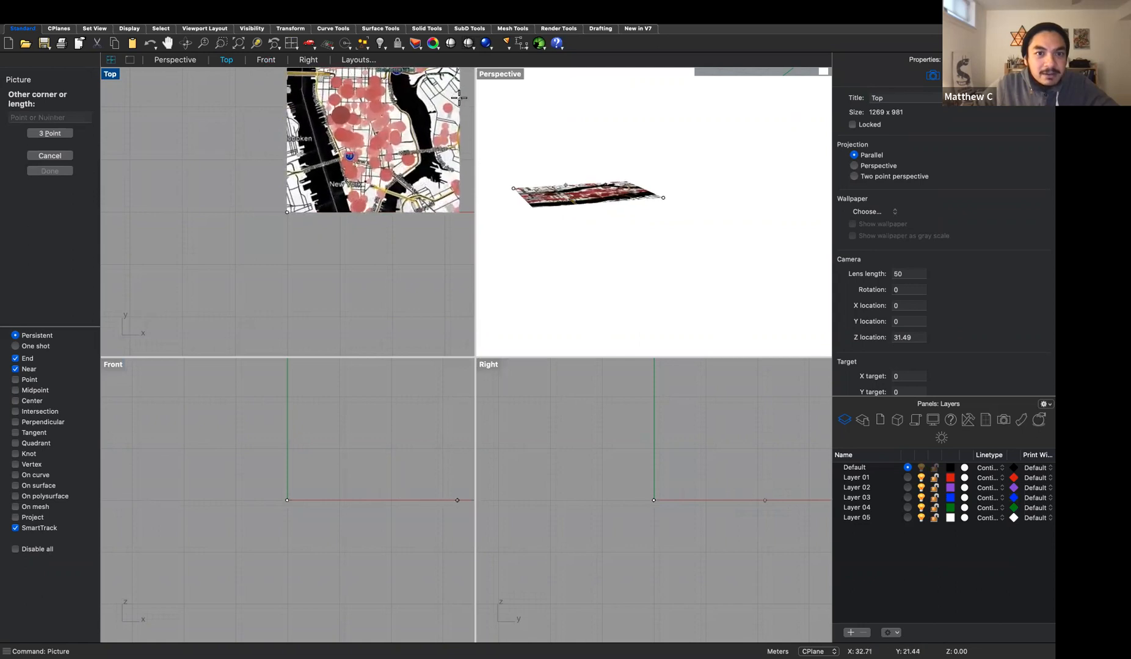
left_click(447, 103)
scroll(371, 270, "down", 3)
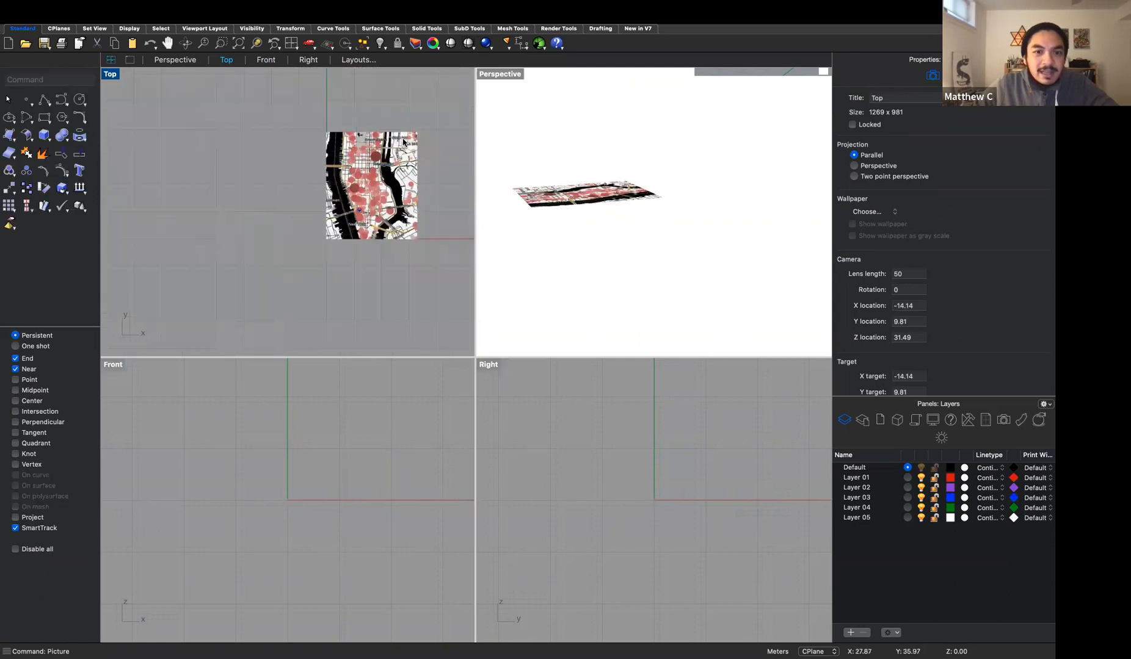
scroll(405, 146, "up", 10)
scroll(405, 147, "down", 5)
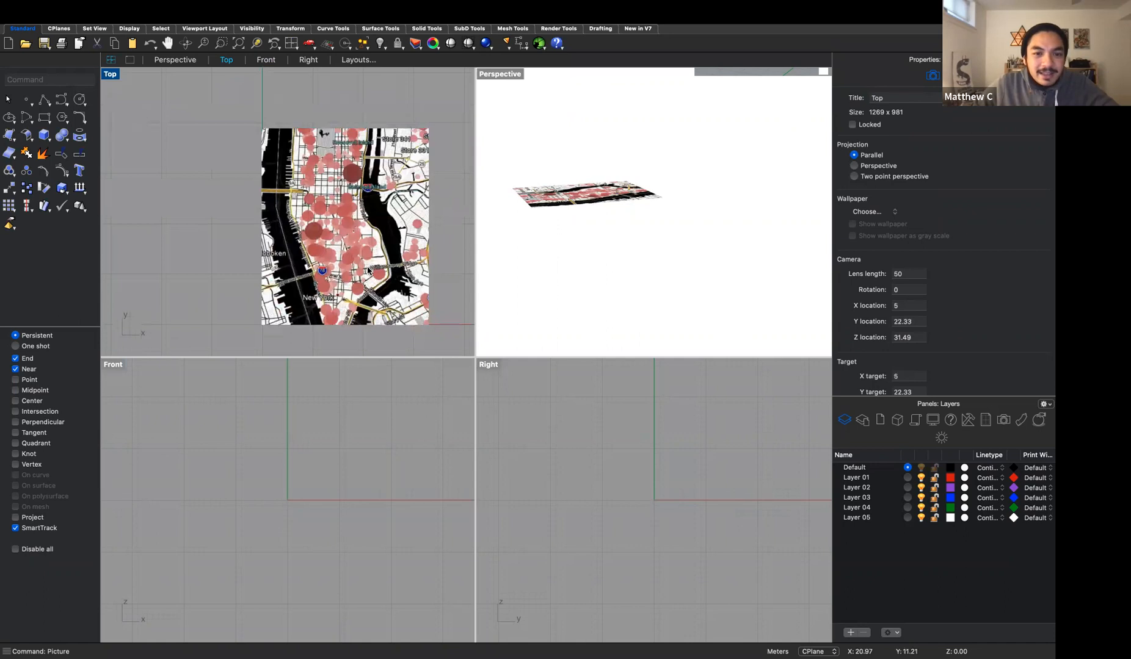
- Scale the basemap picture from its lower-left corner, taking a reference point about 5.9 m along its lower edge and setting that distance to 10 m
scroll(368, 269, "up", 3)
scroll(369, 270, "down", 4)
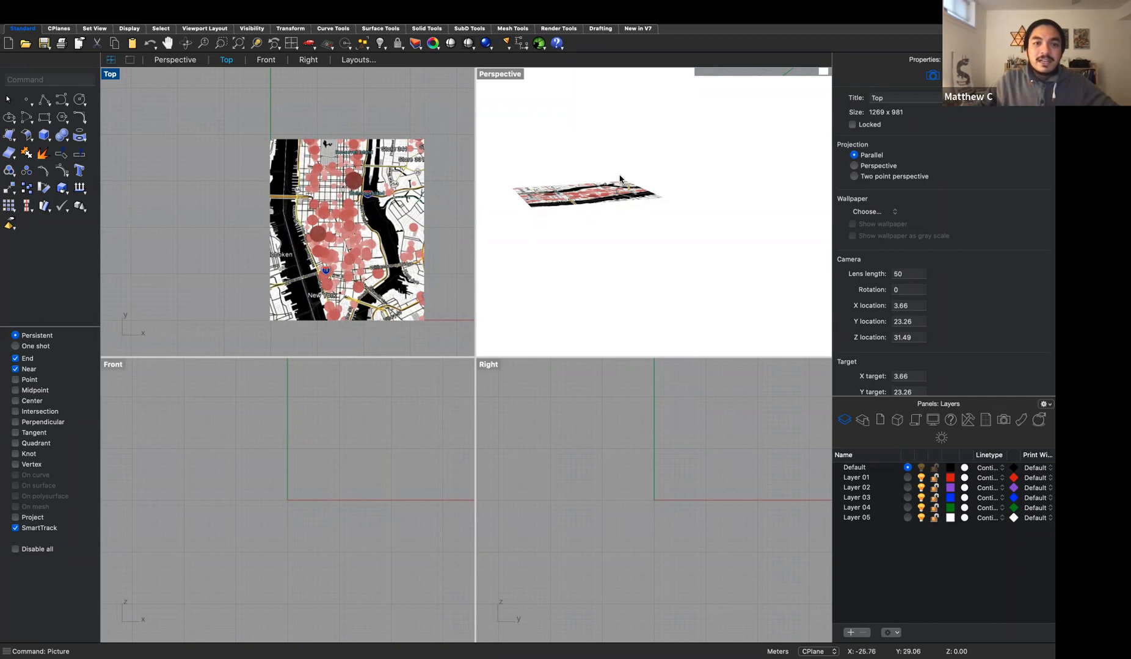
scroll(533, 171, "up", 5)
scroll(534, 172, "up", 3)
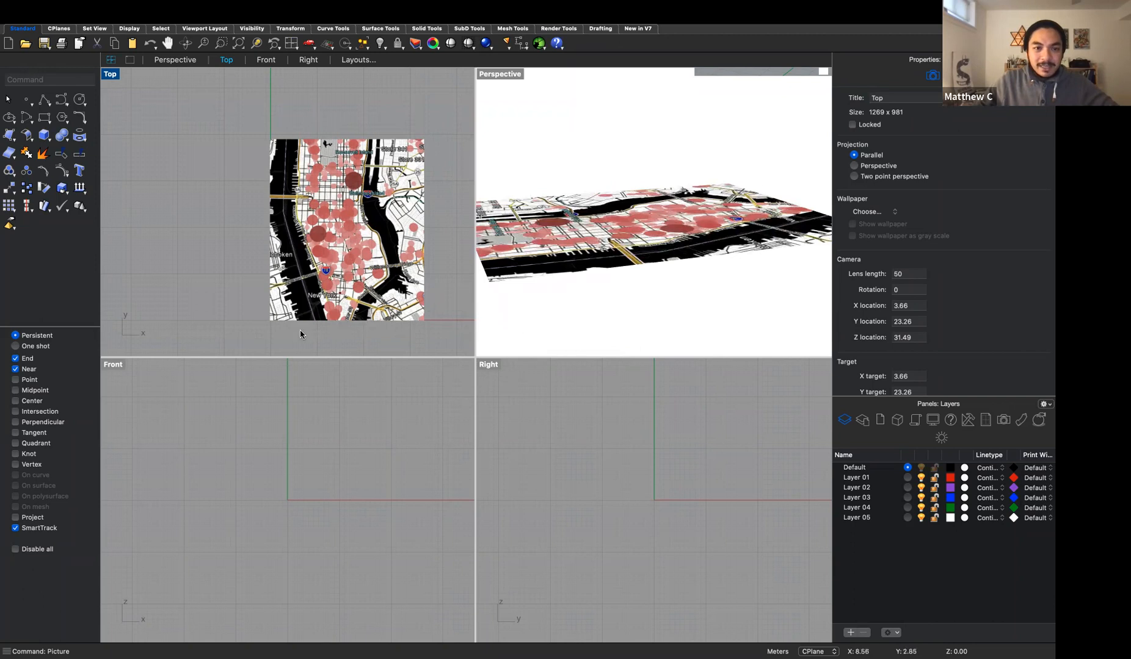
left_click(292, 312)
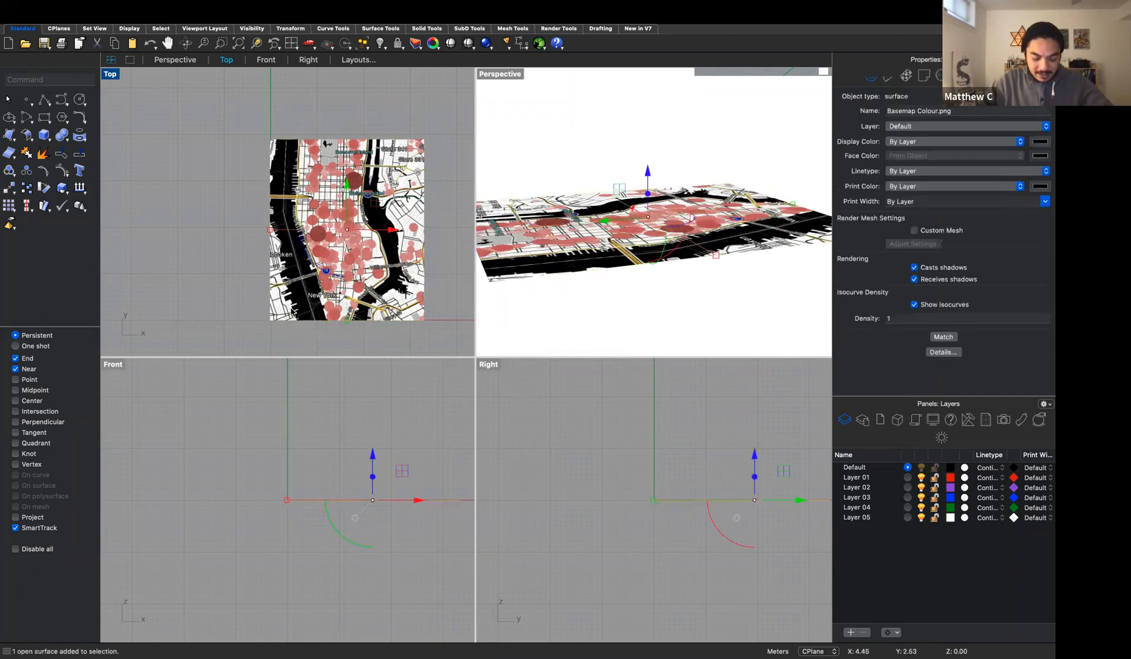
type("scal")
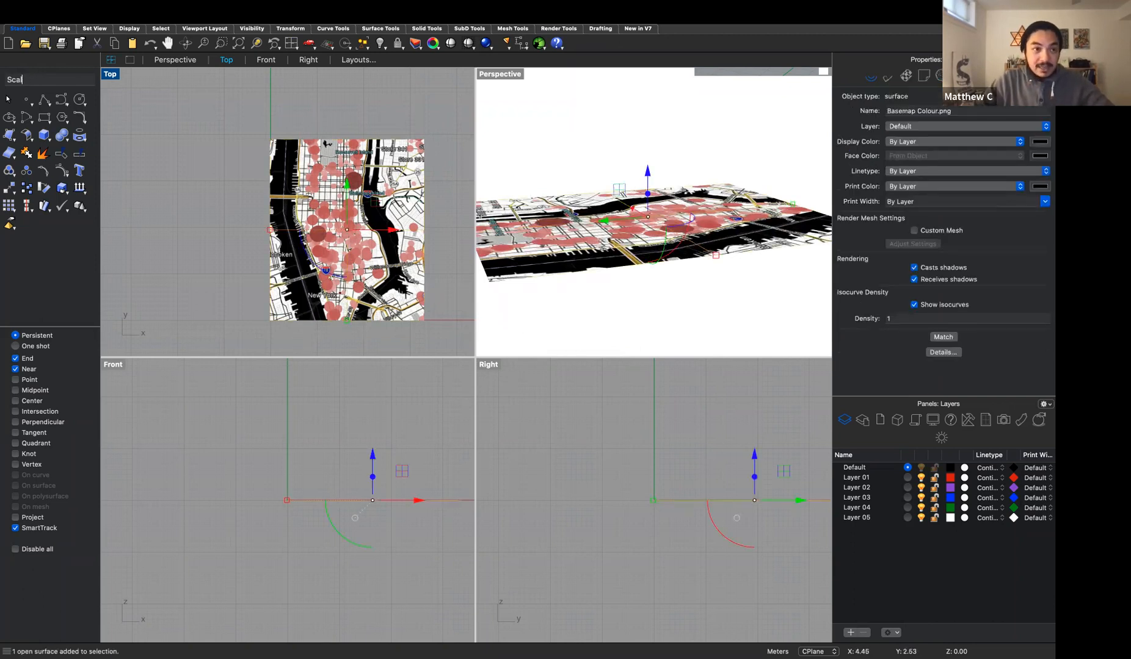
type("e")
key("Return")
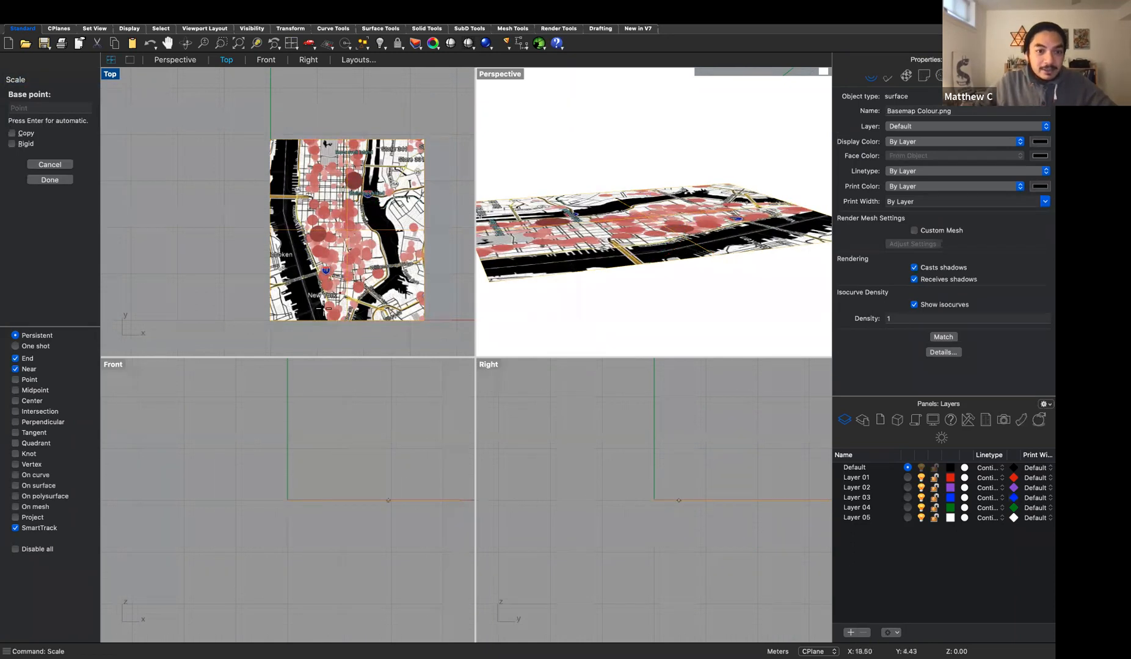
left_click(271, 319)
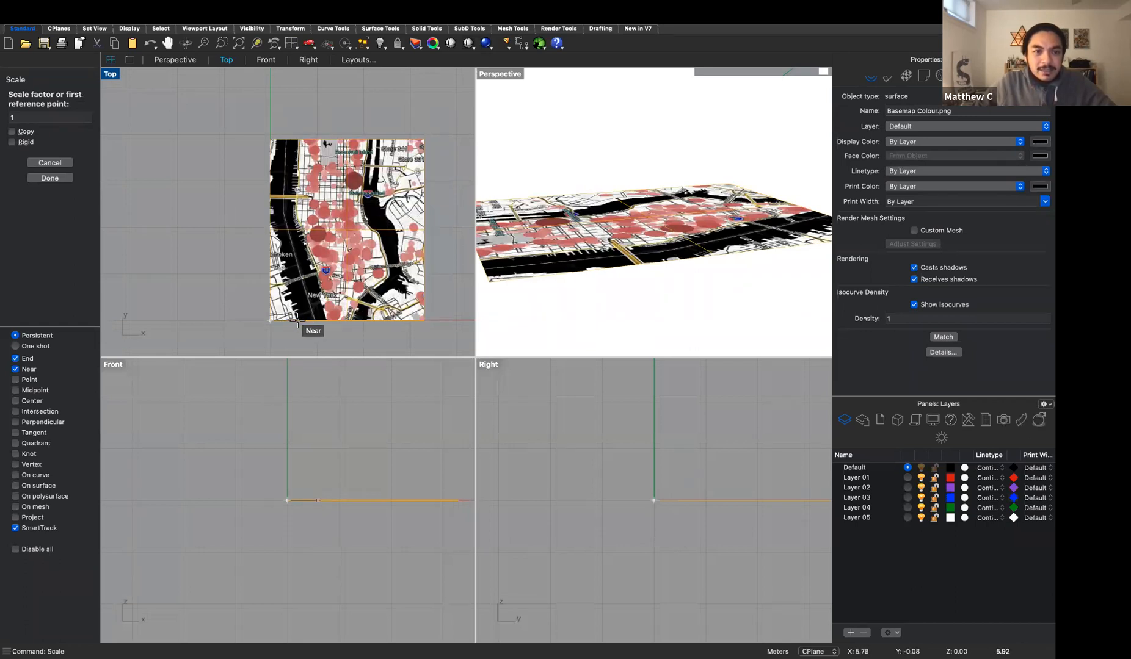
left_click(298, 320)
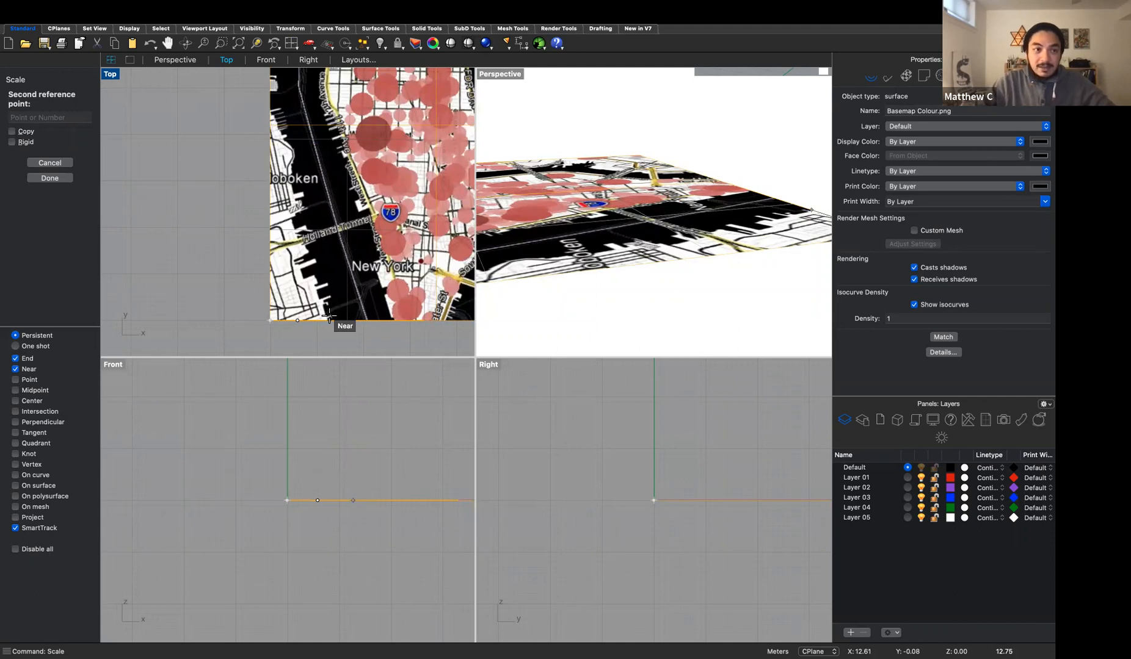
type("10")
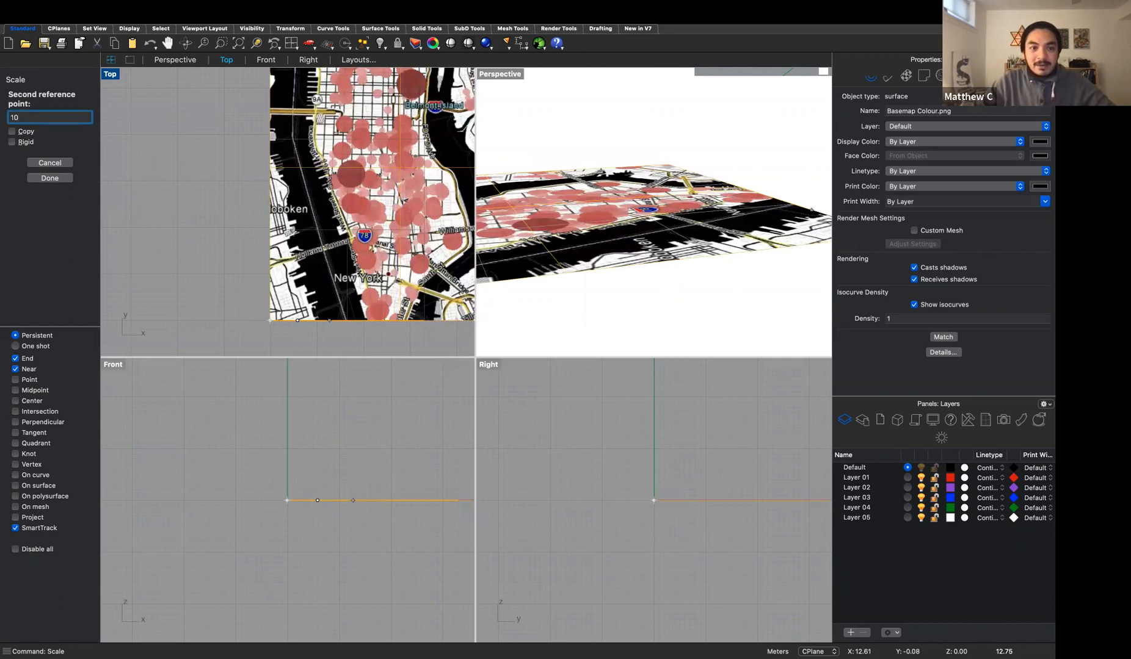
key("Return")
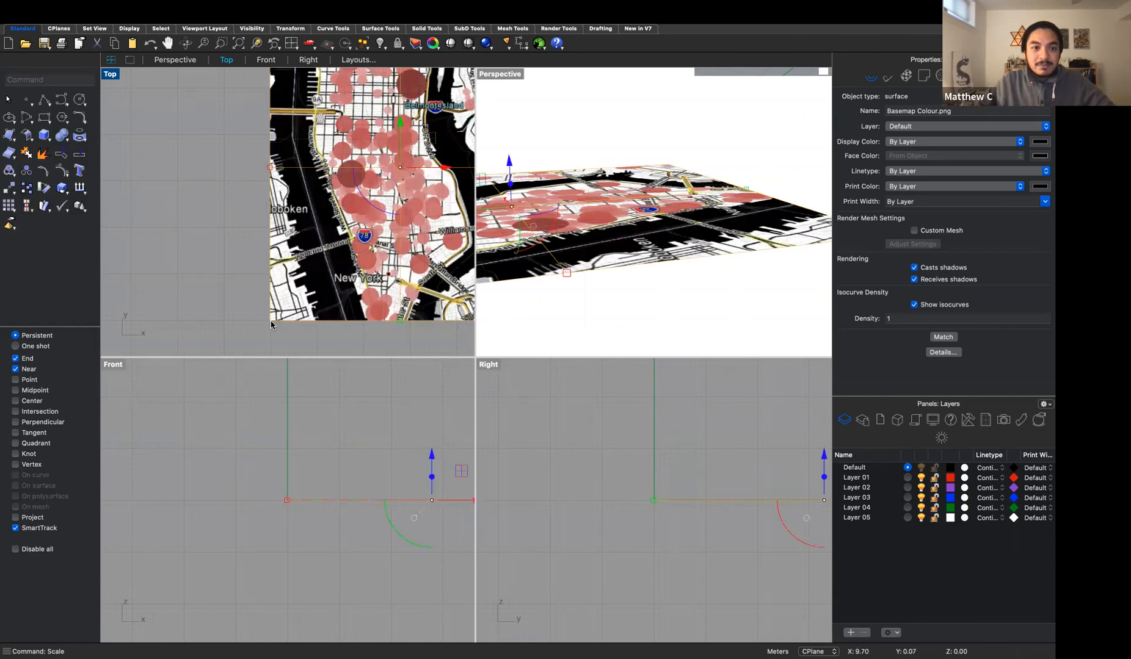
- Examine the scaled basemap picture in the Perspective and Top views
scroll(708, 246, "down", 2)
scroll(723, 186, "down", 2)
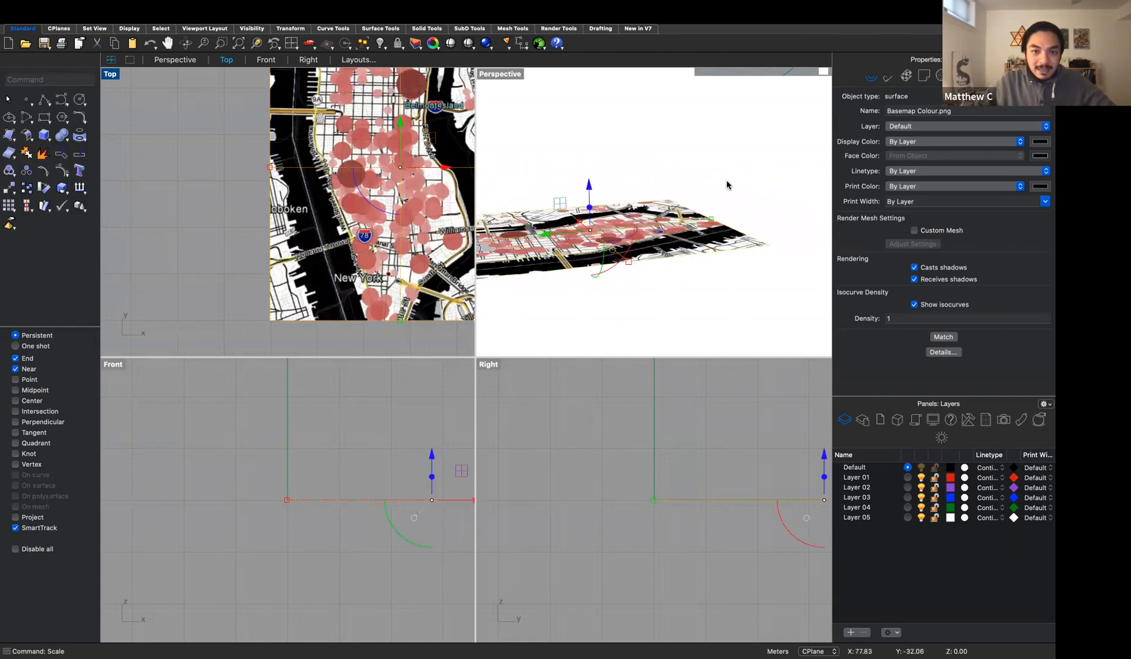
left_click(727, 181)
scroll(727, 182, "down", 2)
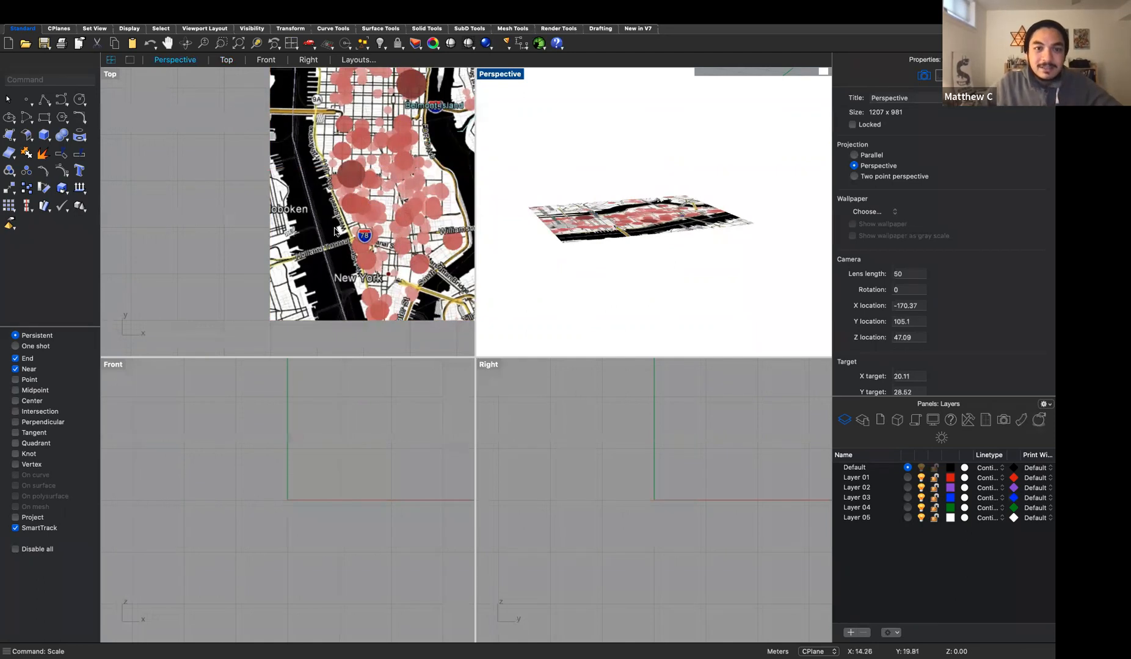
scroll(396, 145, "down", 4)
scroll(397, 145, "down", 4)
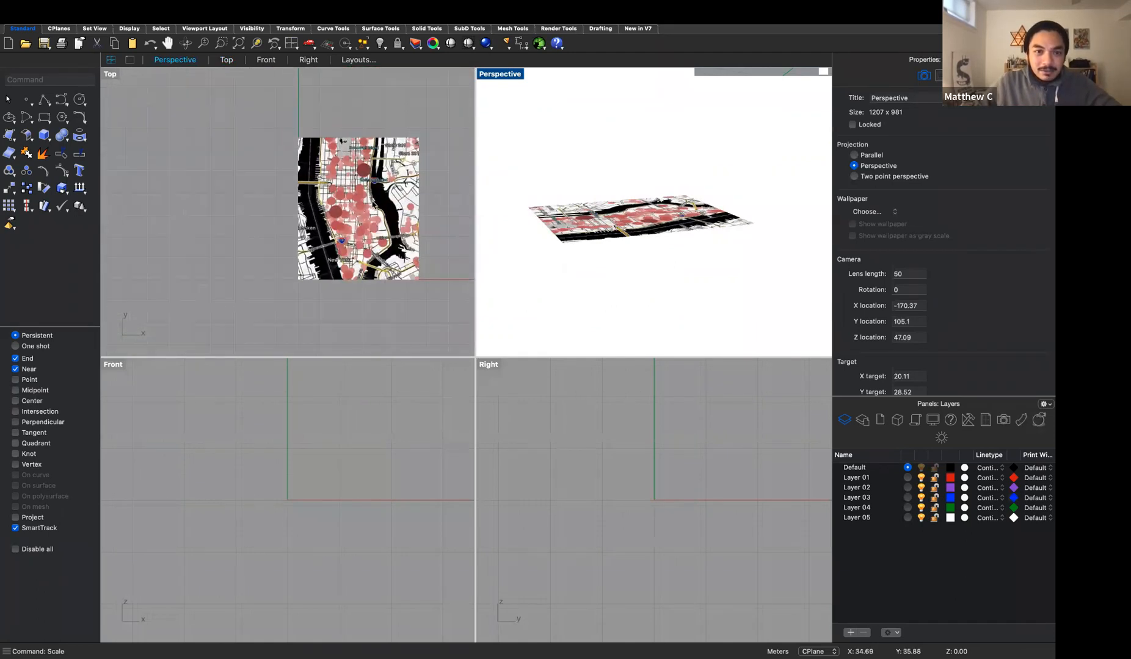
scroll(375, 204, "up", 4)
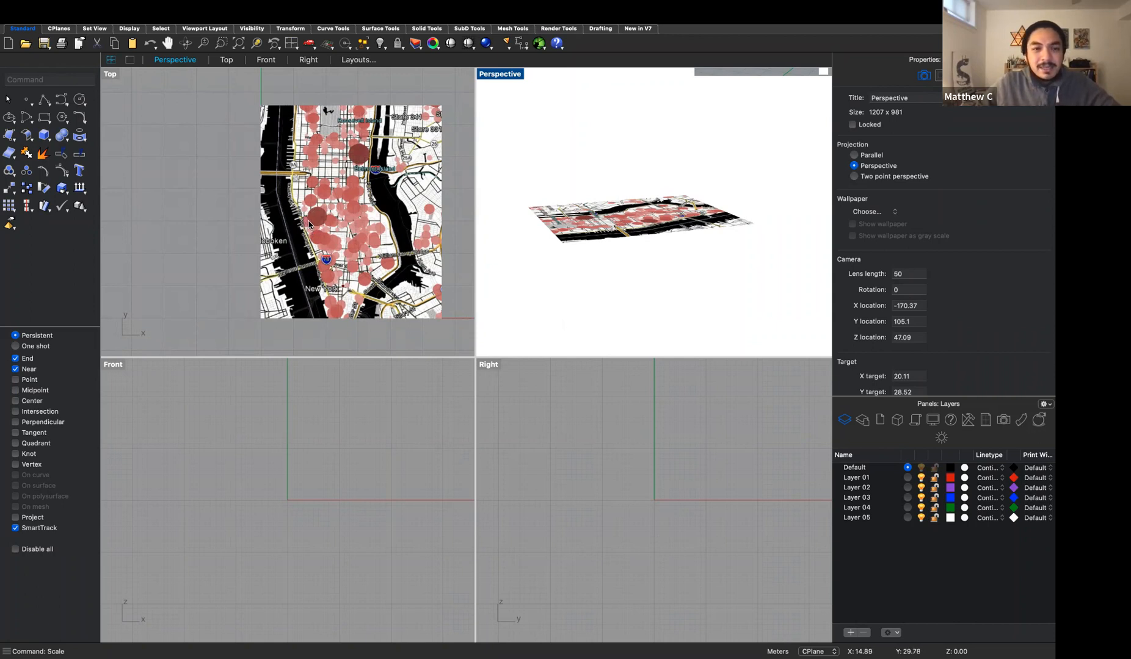
scroll(309, 225, "up", 2)
scroll(329, 192, "up", 3)
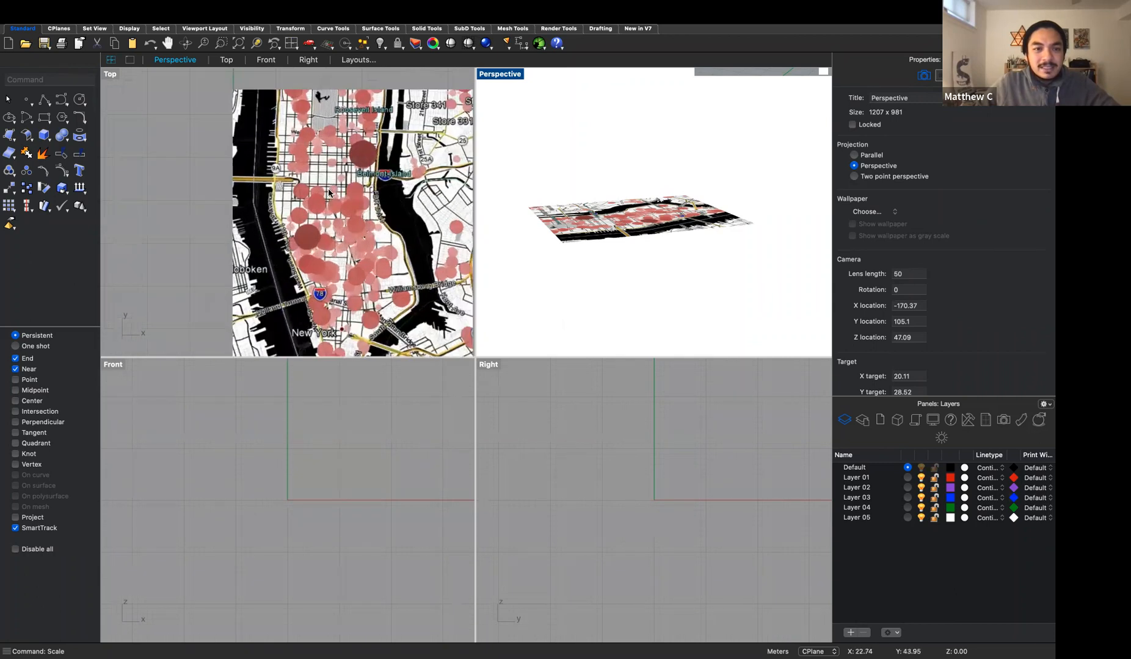
- Maximise the Top view and frame the whole basemap picture in it
left_click(227, 62)
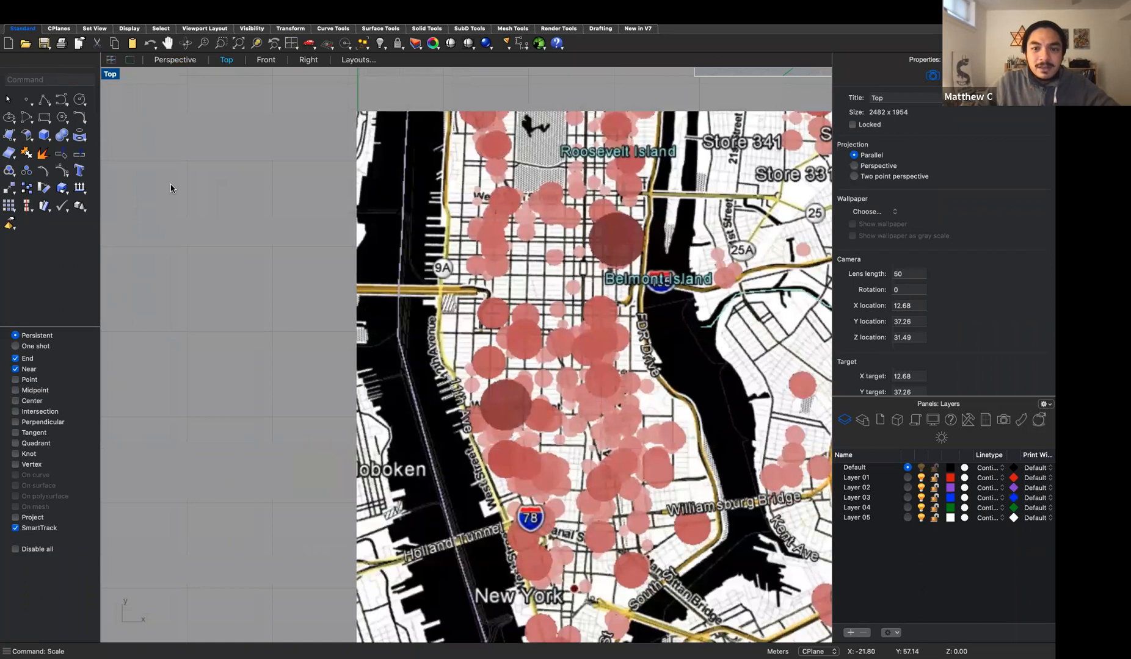
scroll(173, 187, "down", 5)
scroll(332, 306, "up", 4)
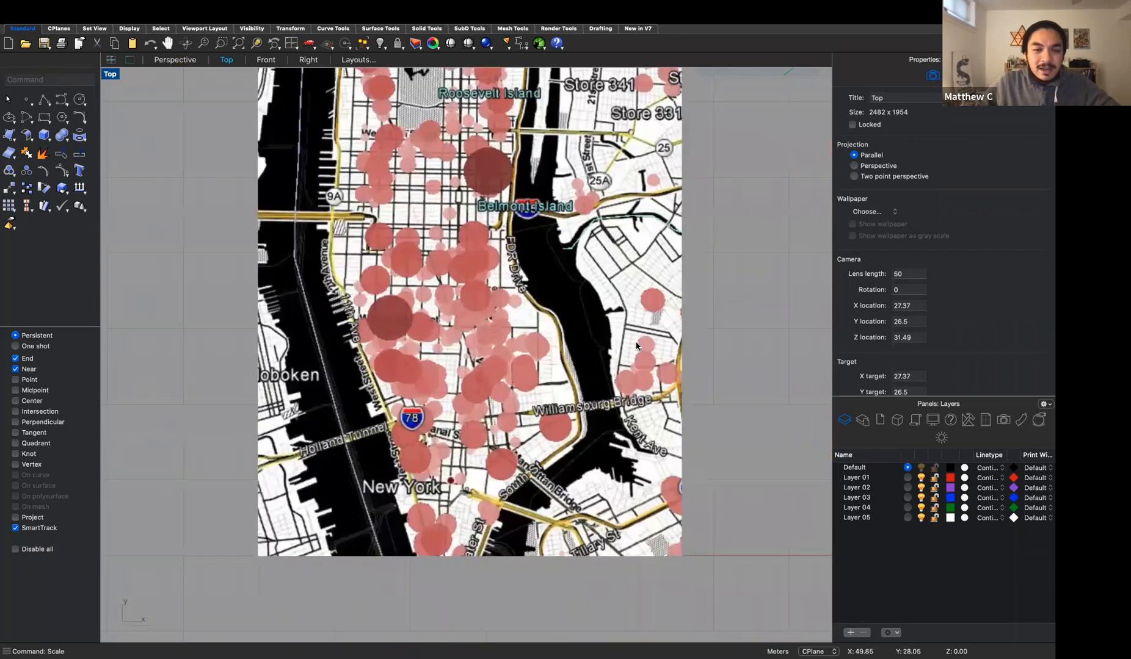
scroll(638, 345, "down", 4)
scroll(578, 191, "up", 2)
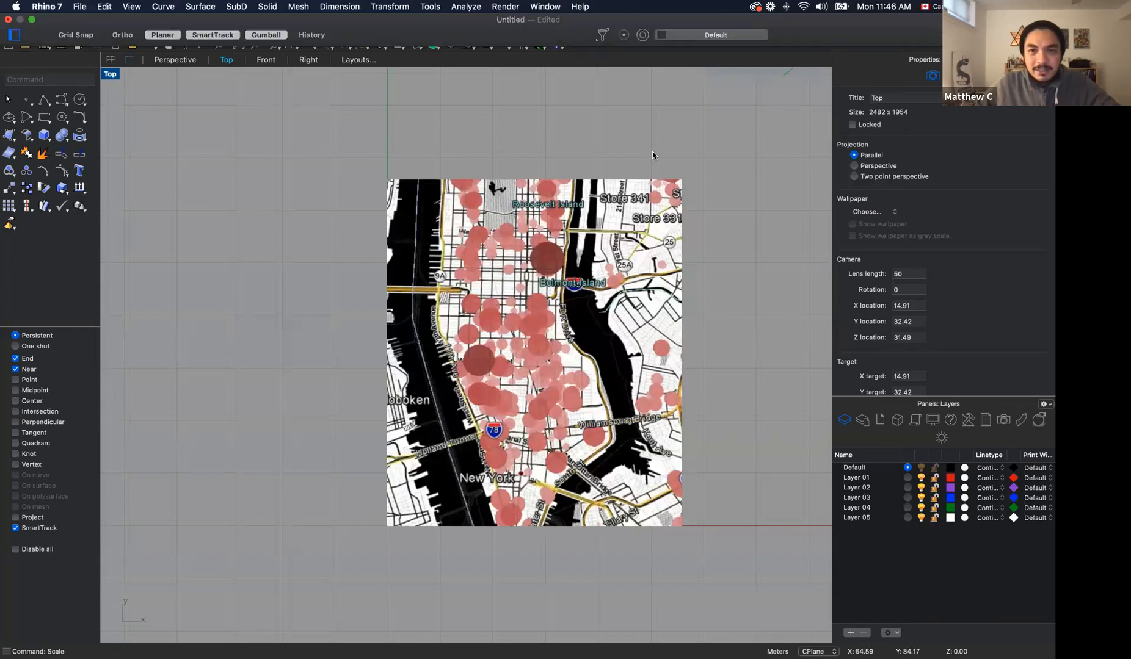
scroll(430, 251, "down", 2)
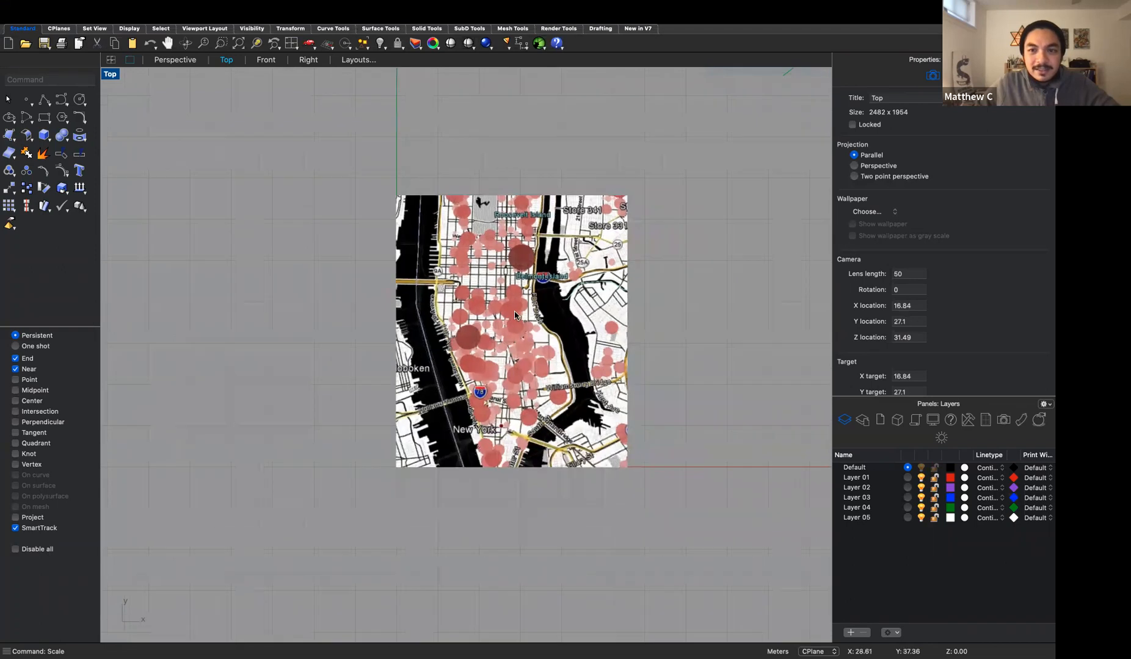
scroll(522, 312, "up", 3)
scroll(530, 318, "up", 3)
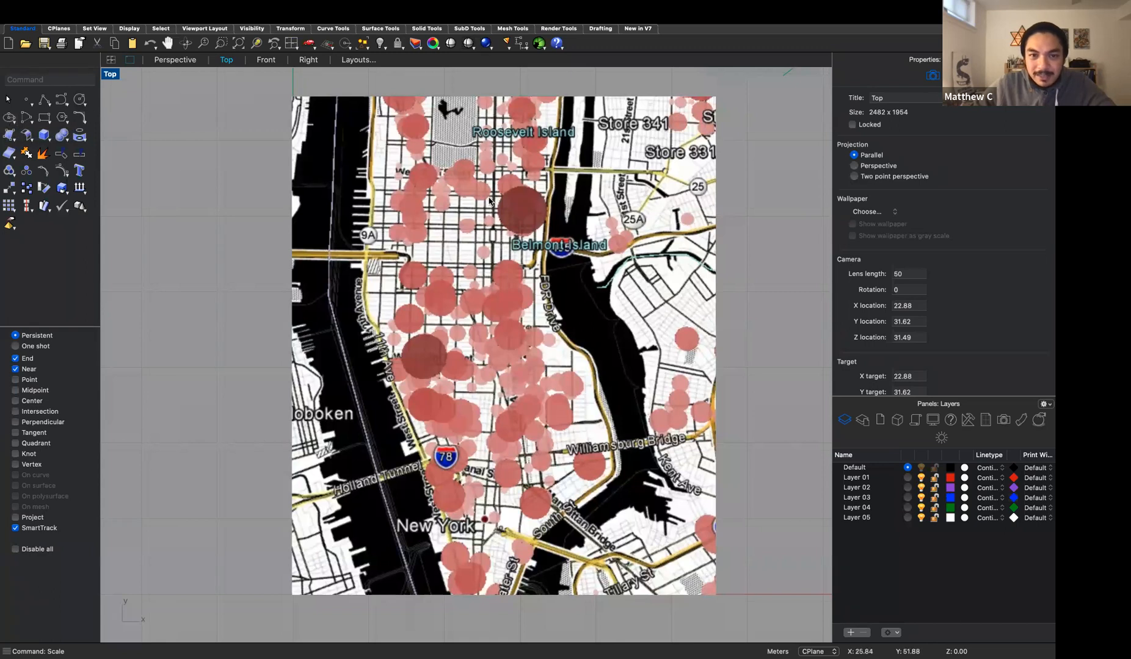
- Delete the unused layers Layer 01 to Layer 05, keeping only Default
left_click_drag(916, 577, 854, 477)
right_click(870, 476)
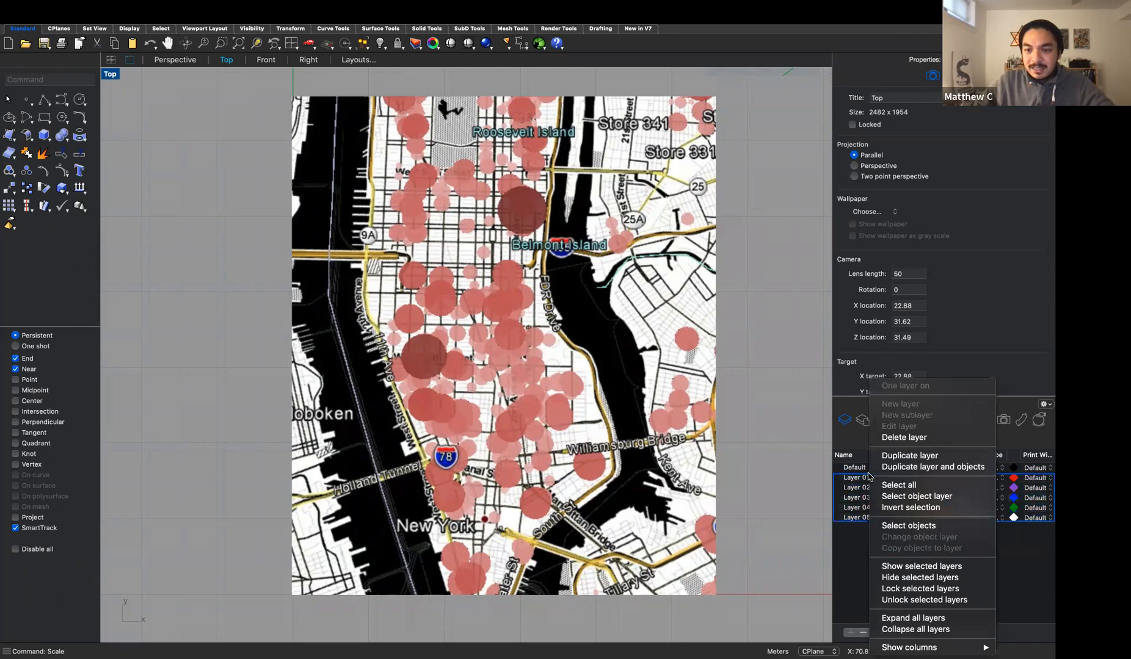
left_click(904, 437)
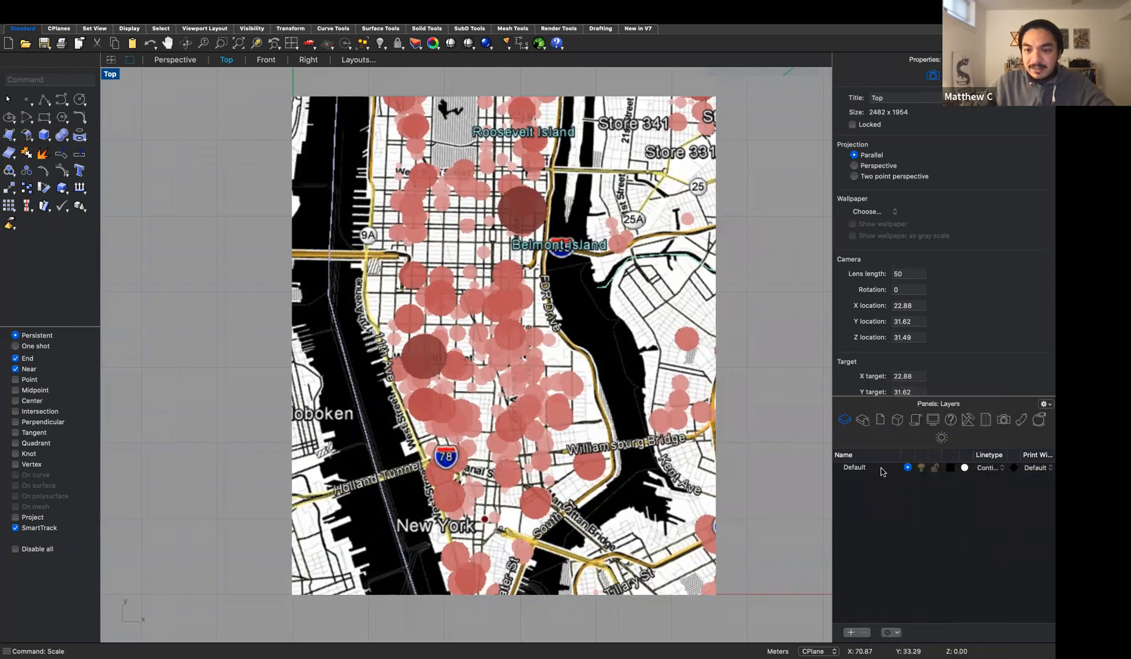
- Select the basemap picture and add a new layer named Basemap
left_click(665, 451)
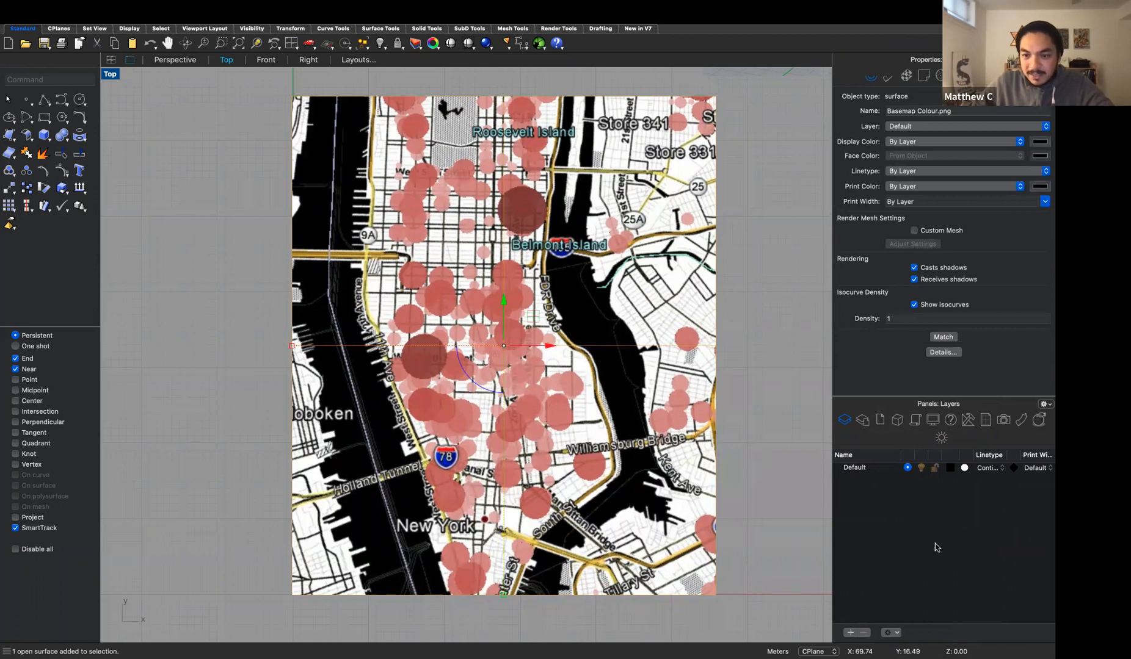
left_click(850, 633)
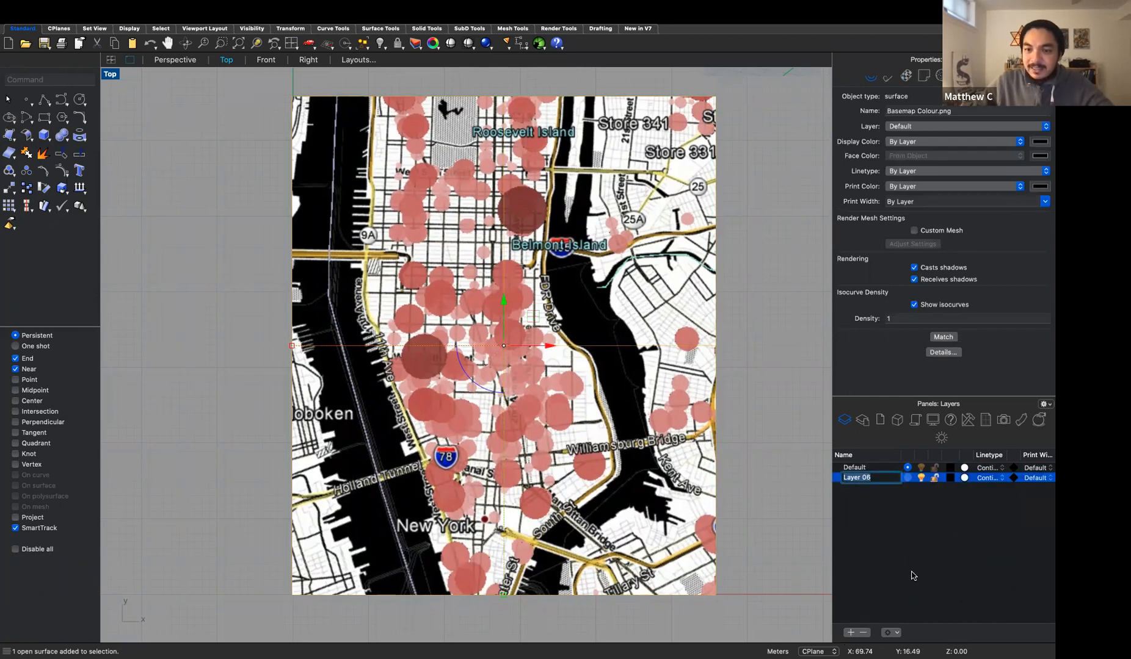
type("Basema")
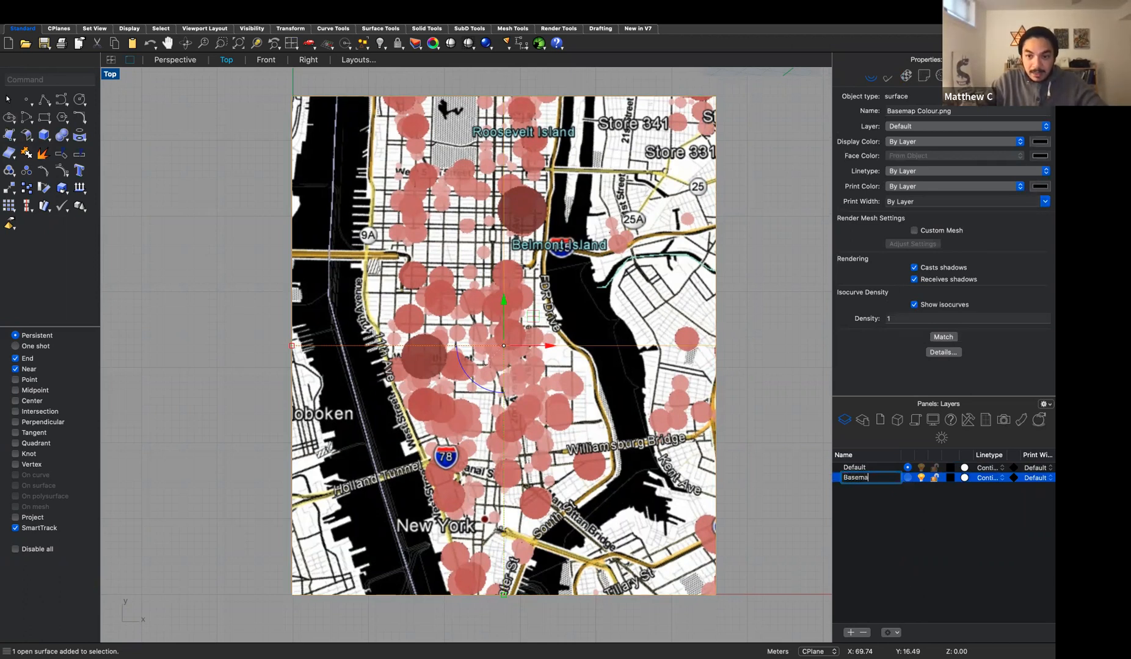
type("p")
key("Return")
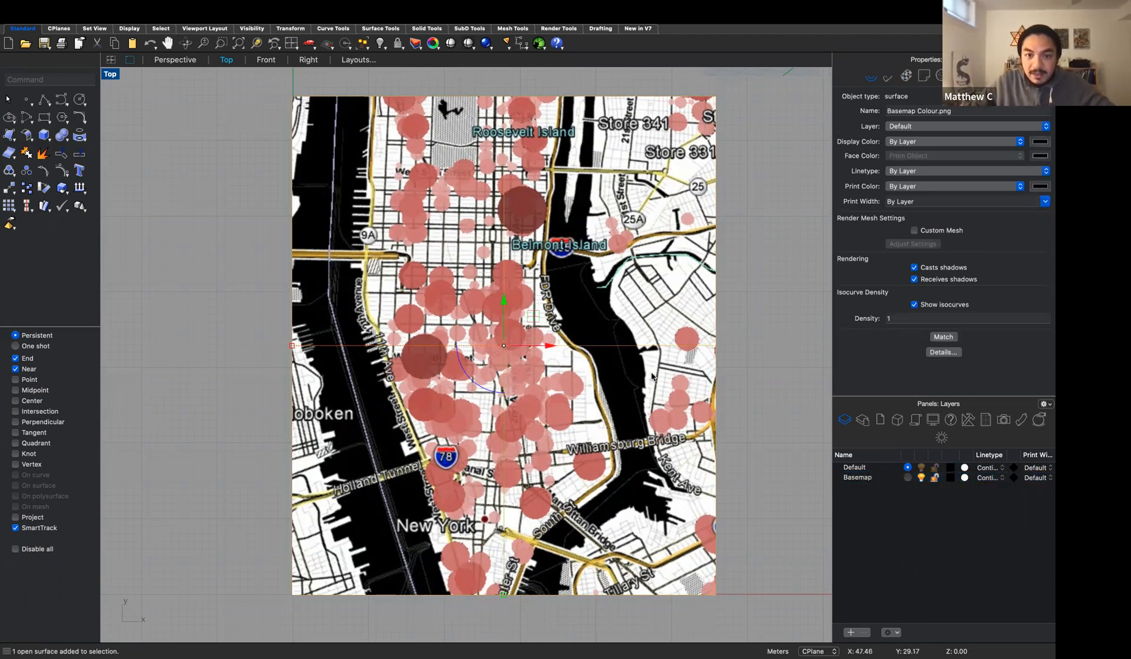
- Assign the selected basemap picture to the Basemap layer
scroll(653, 373, "up", 2)
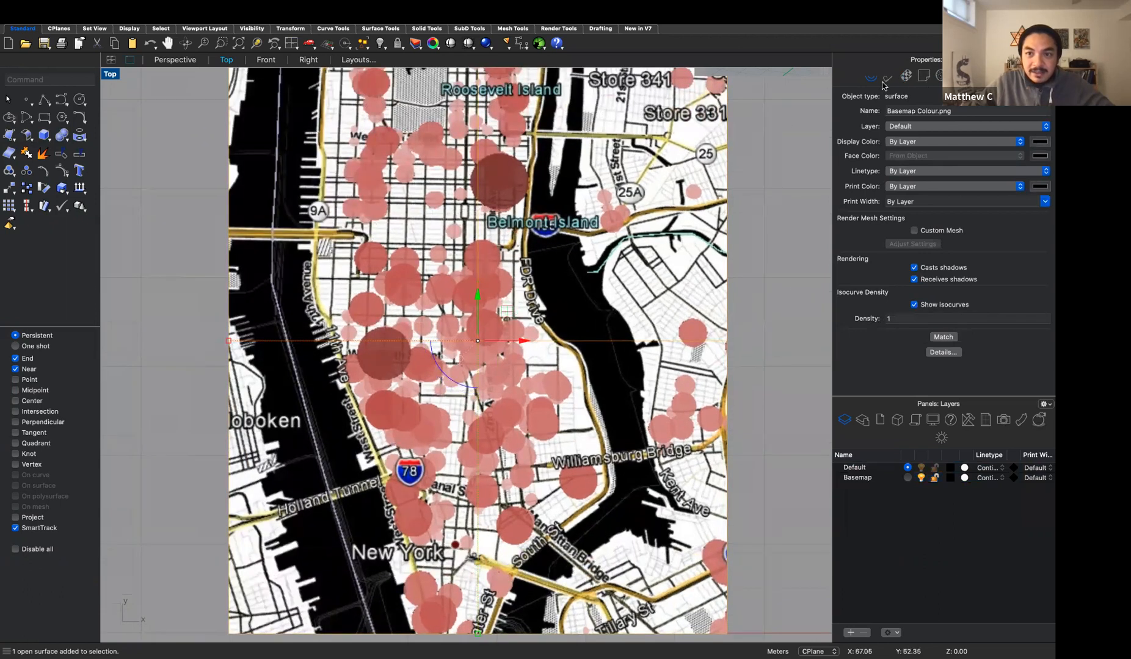
left_click(903, 128)
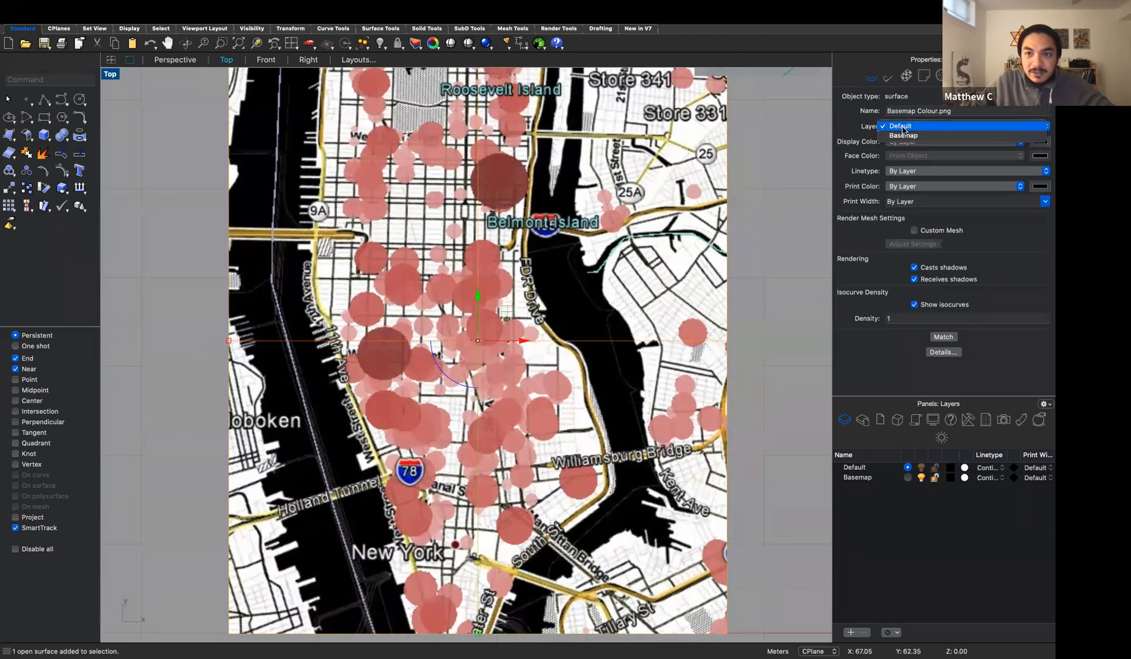
left_click(902, 136)
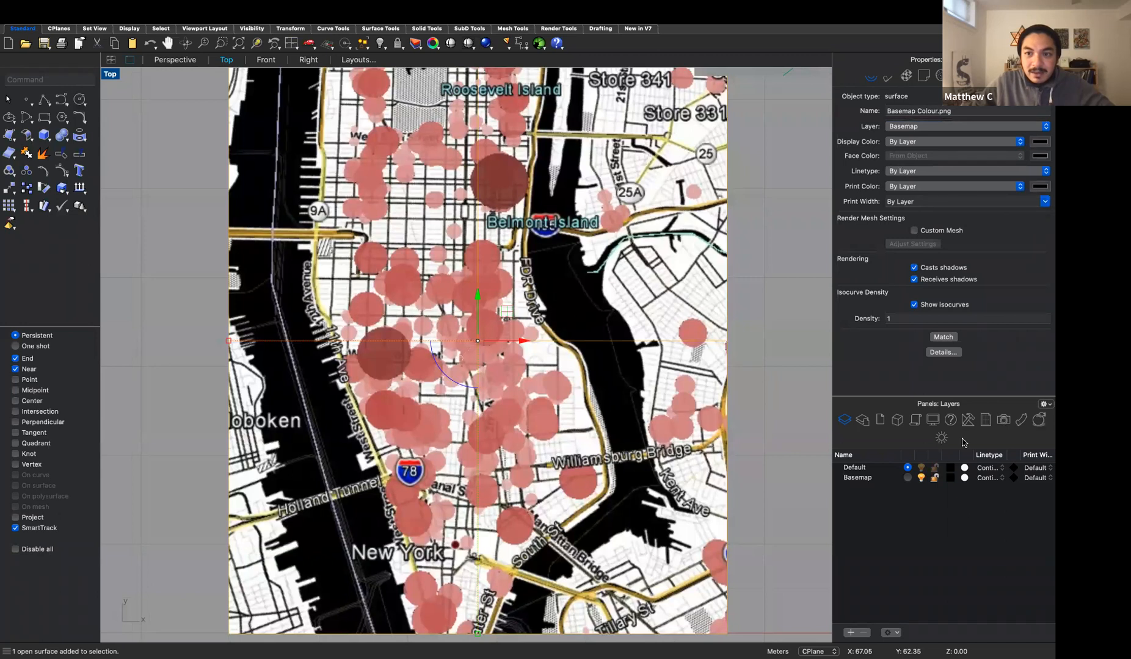
left_click(737, 249)
left_click(678, 250)
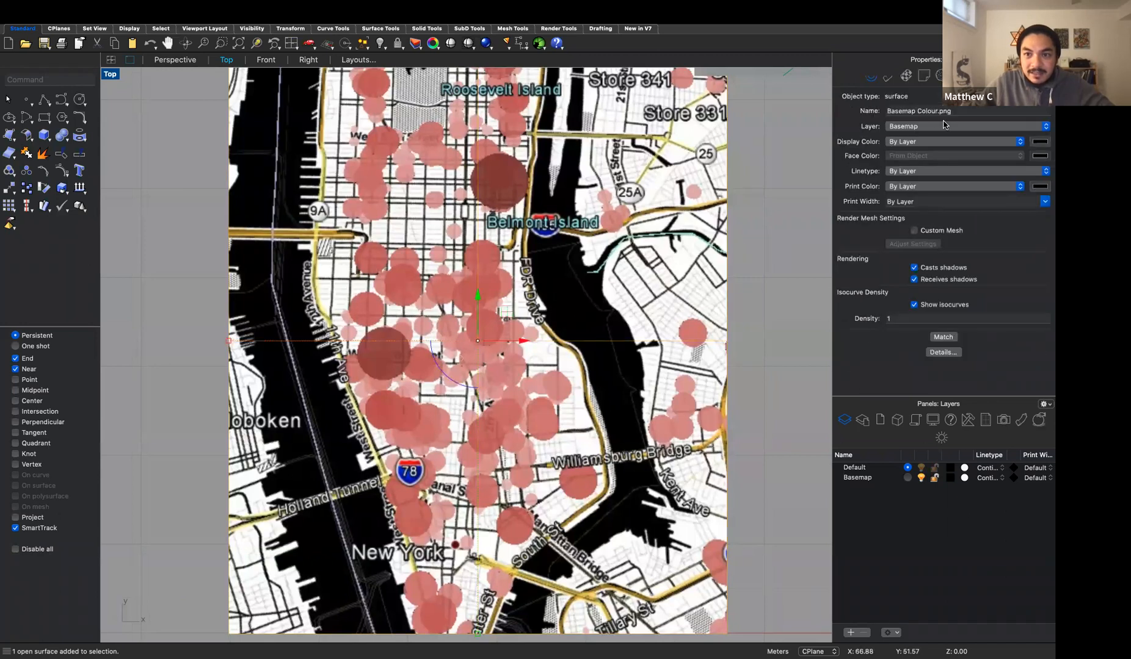
- Make Basemap the current layer and switch the current layer back to Default
left_click(908, 478)
left_click(907, 468)
left_click(907, 479)
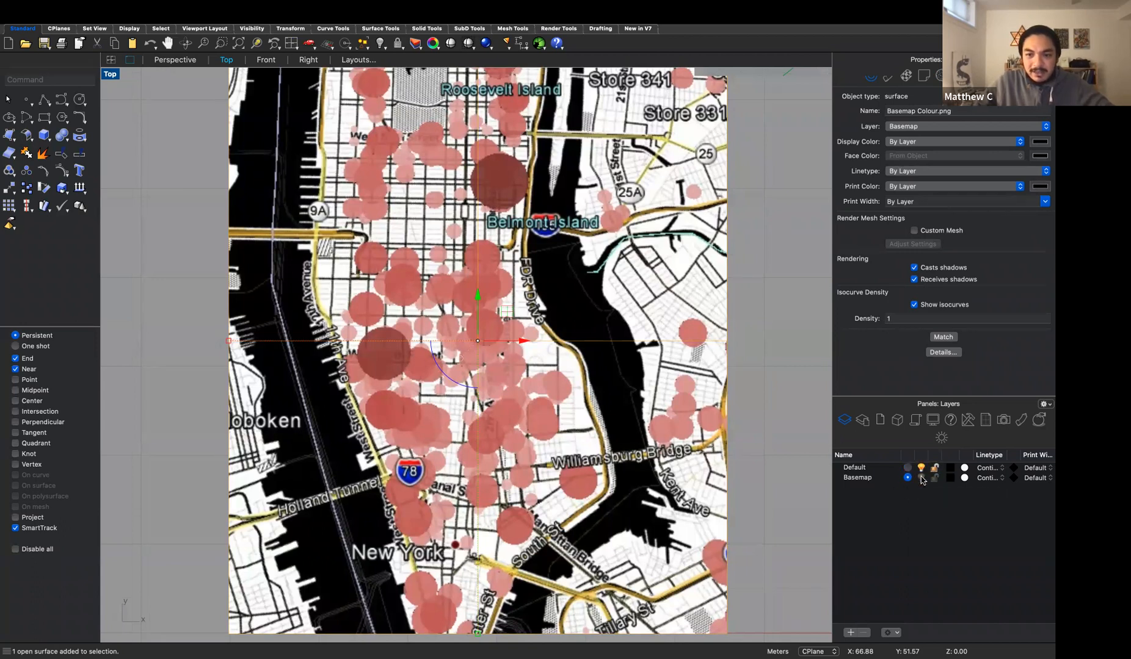
left_click(908, 467)
- Hide the Basemap layer, show it again and lock it
left_click(921, 478)
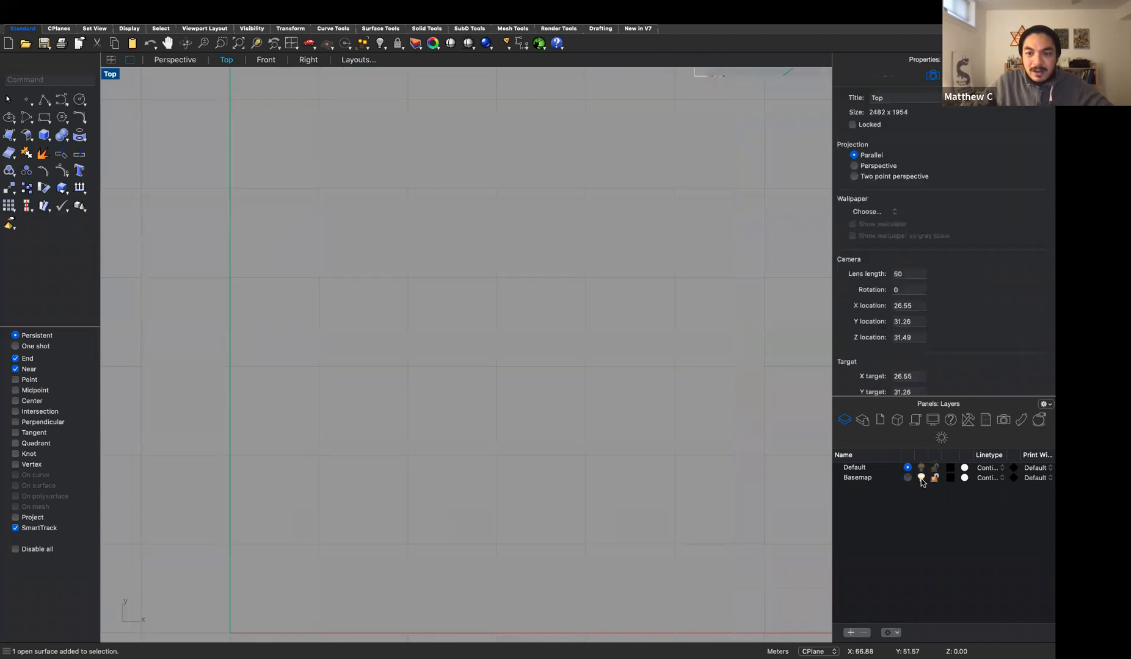
left_click(921, 478)
left_click(920, 478)
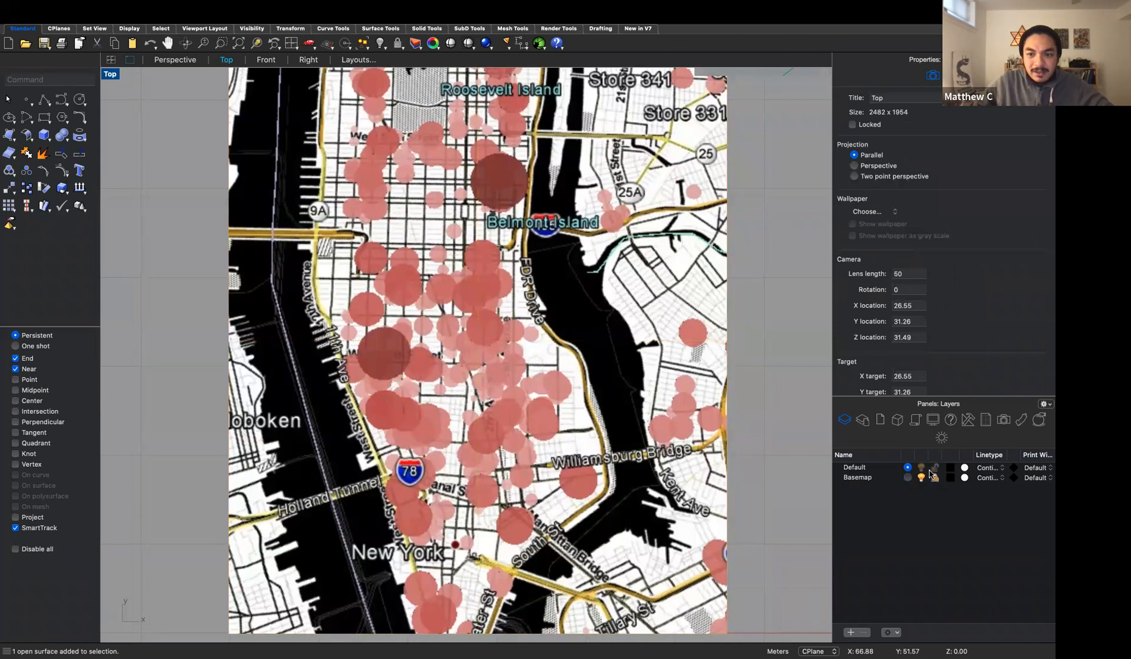
- Add a new layer named Cyl Lines and make it the current layer
scroll(513, 349, "down", 3)
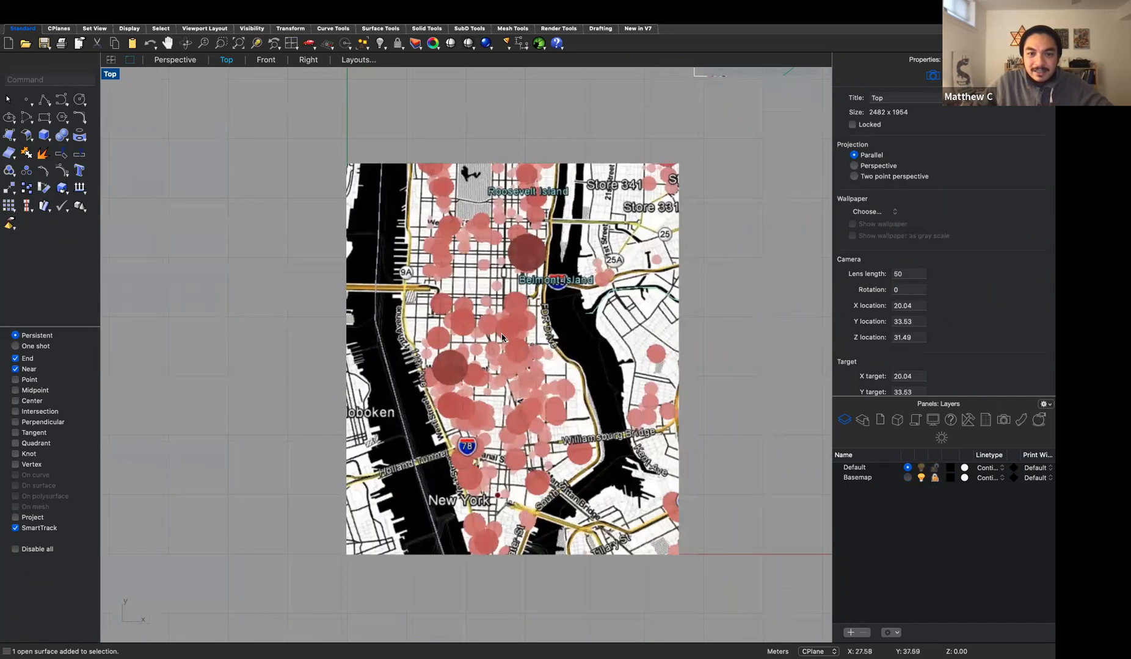
scroll(513, 349, "up", 1)
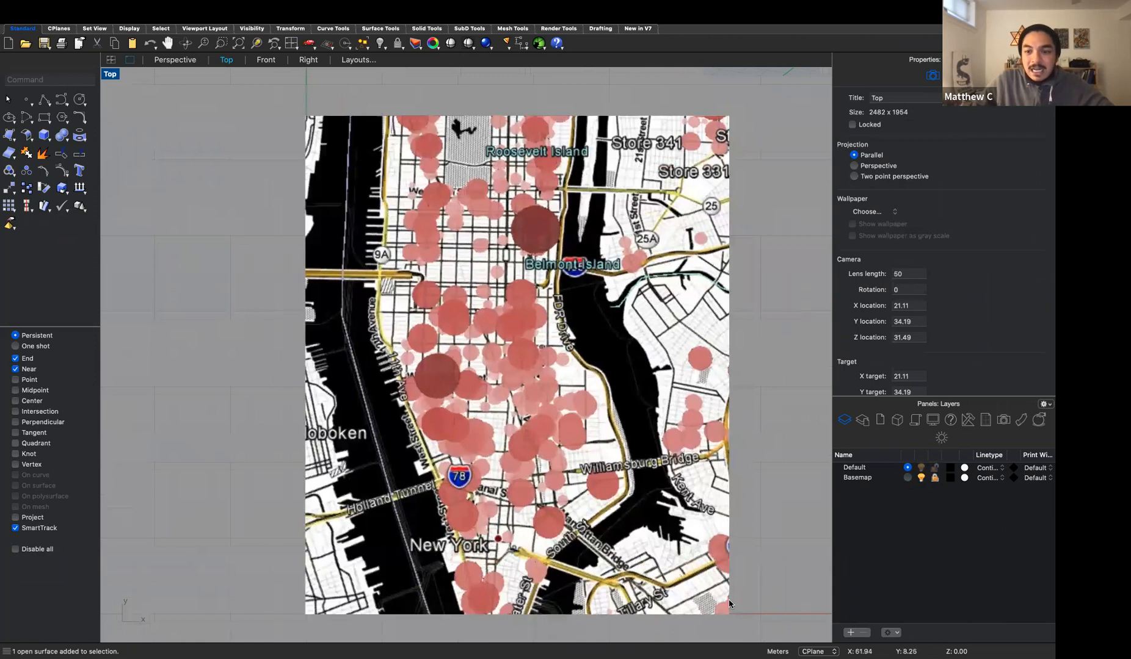
left_click(849, 633)
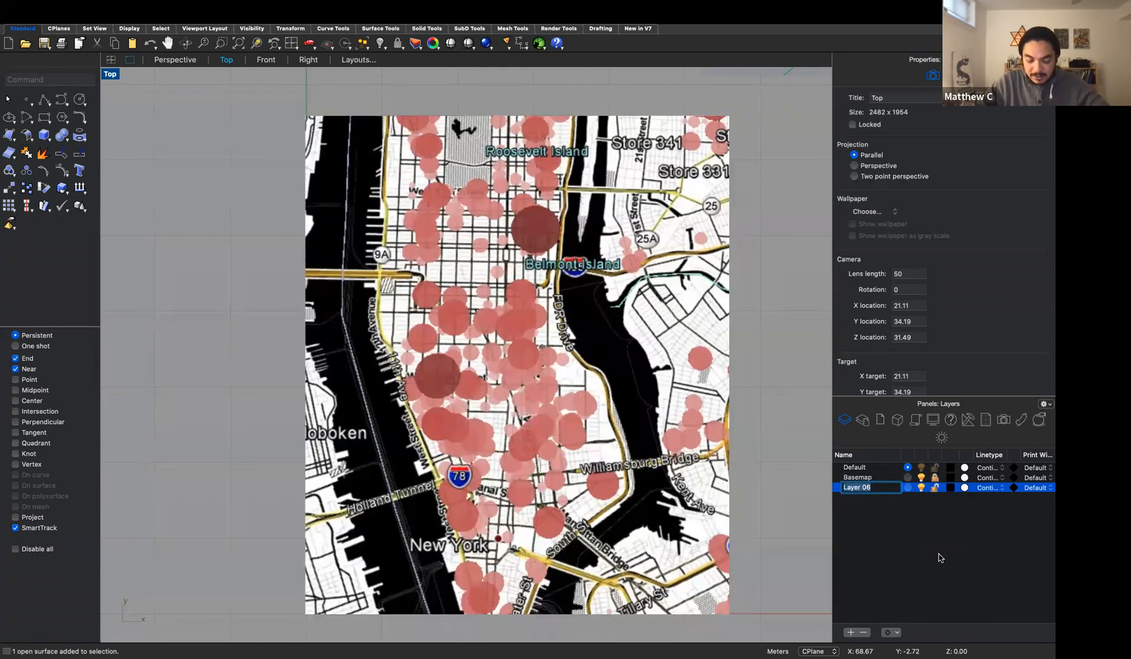
type("L")
type("yl Lines")
key("Return")
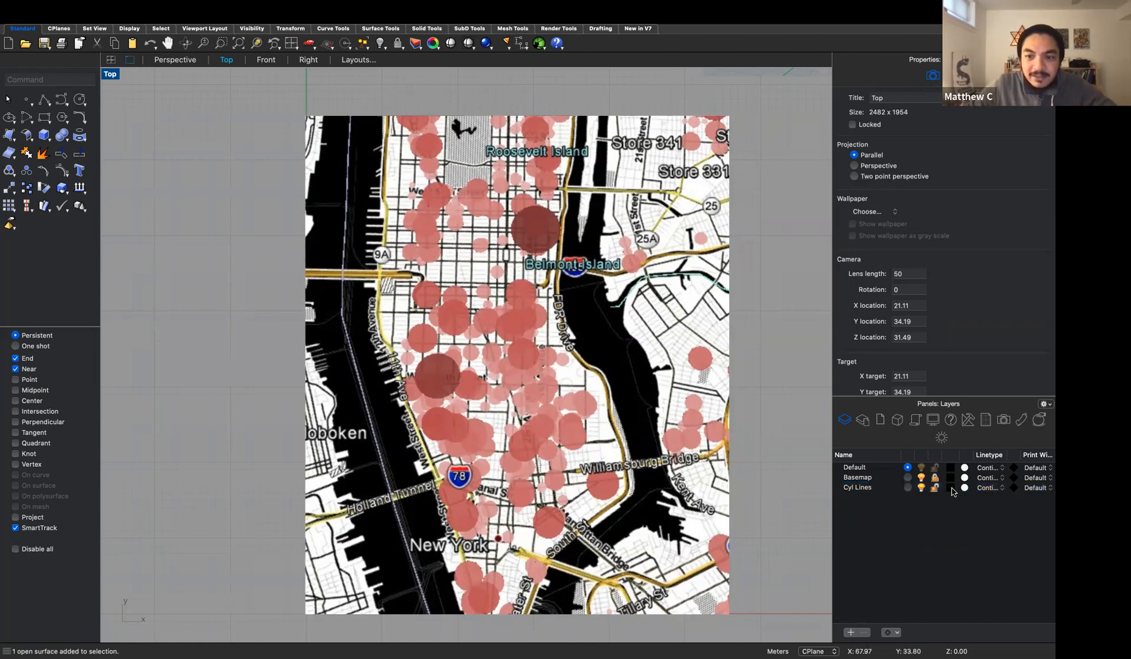
left_click(907, 487)
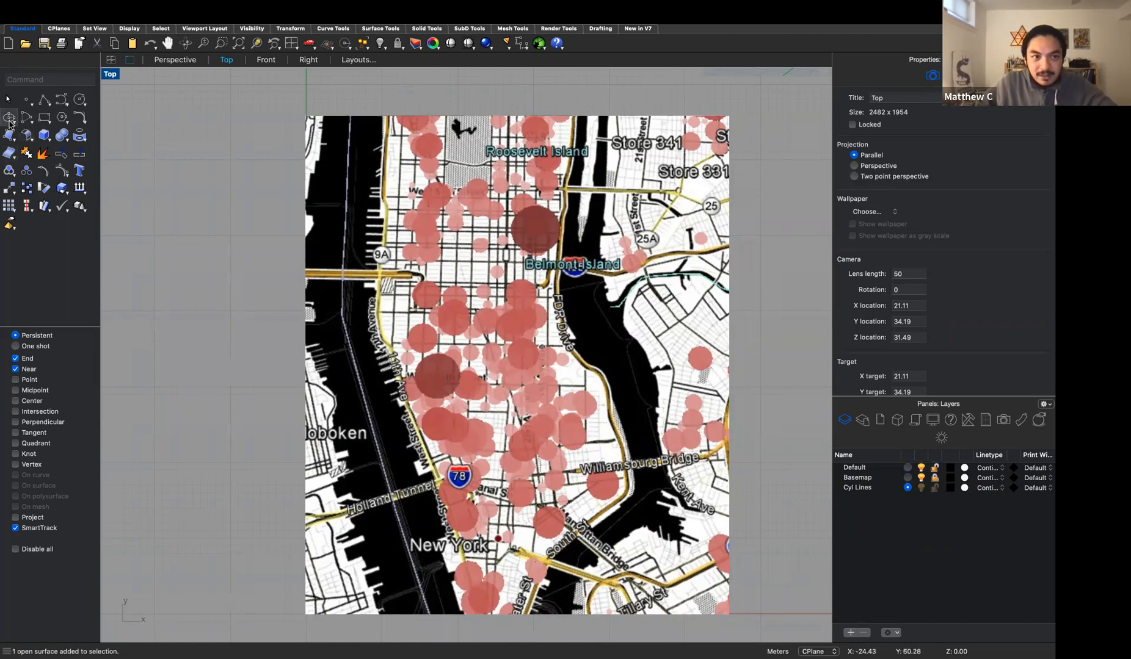
- Draw circles over the two largest dark red bubbles on the basemap, the upper one with a radius of about 3.11 m
type("circle")
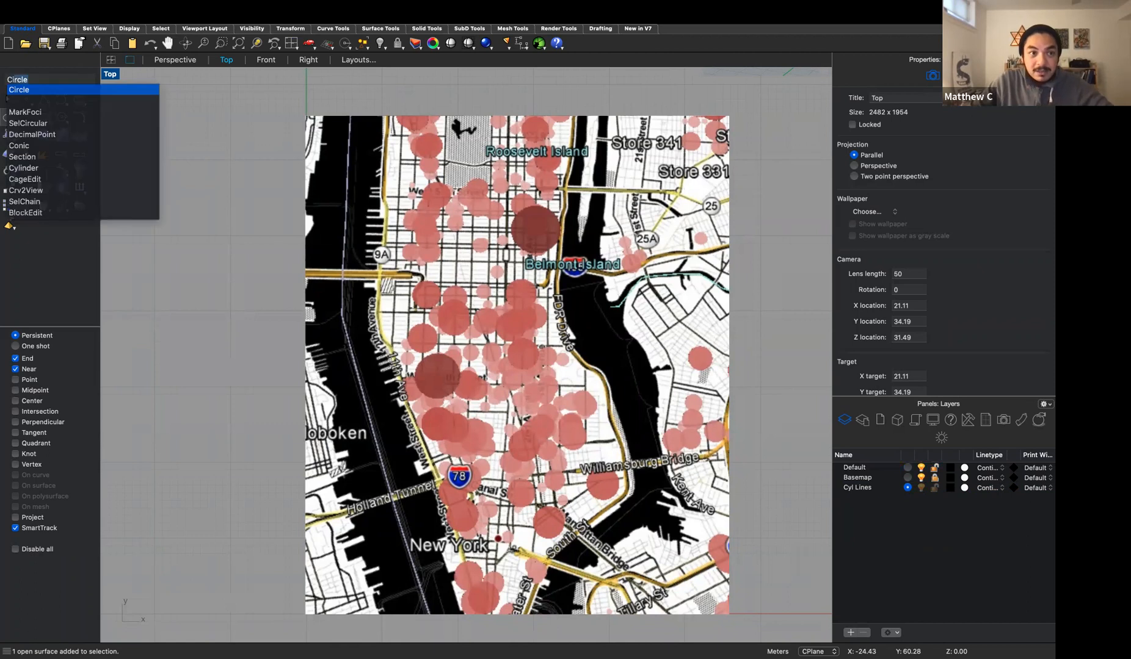
key("Return")
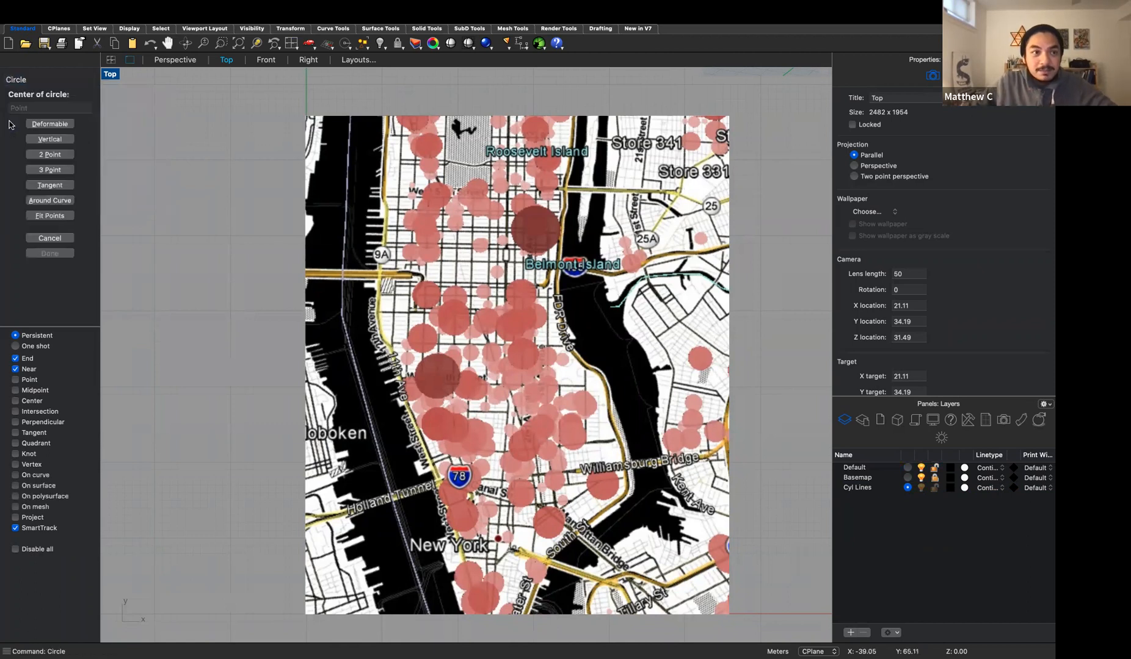
left_click(534, 229)
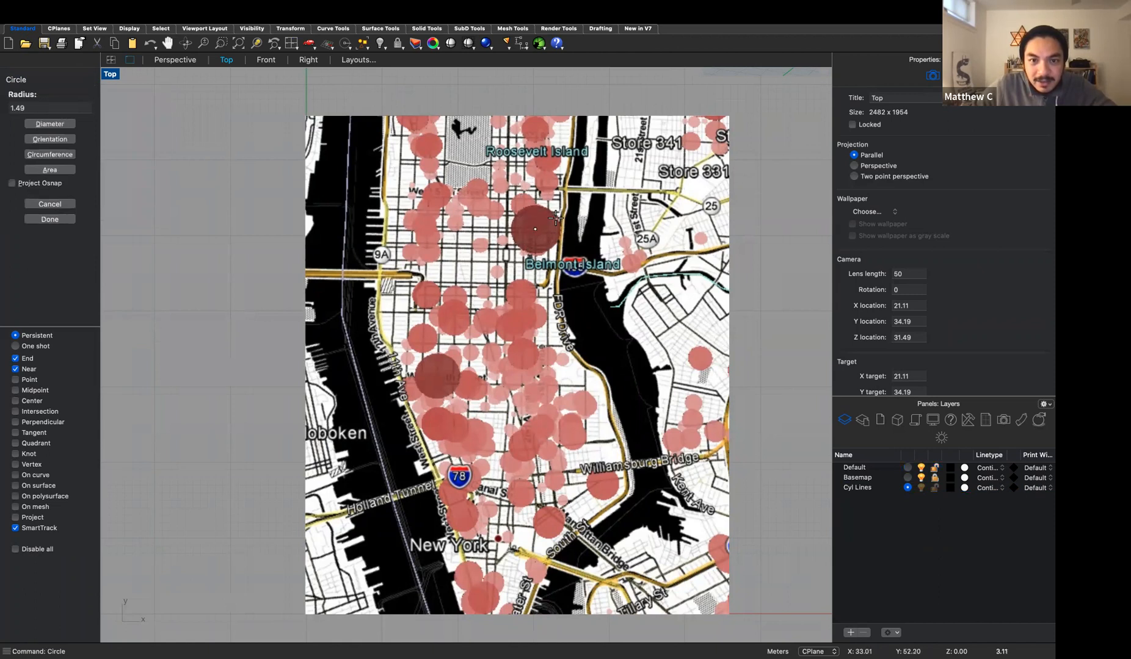
left_click(555, 218)
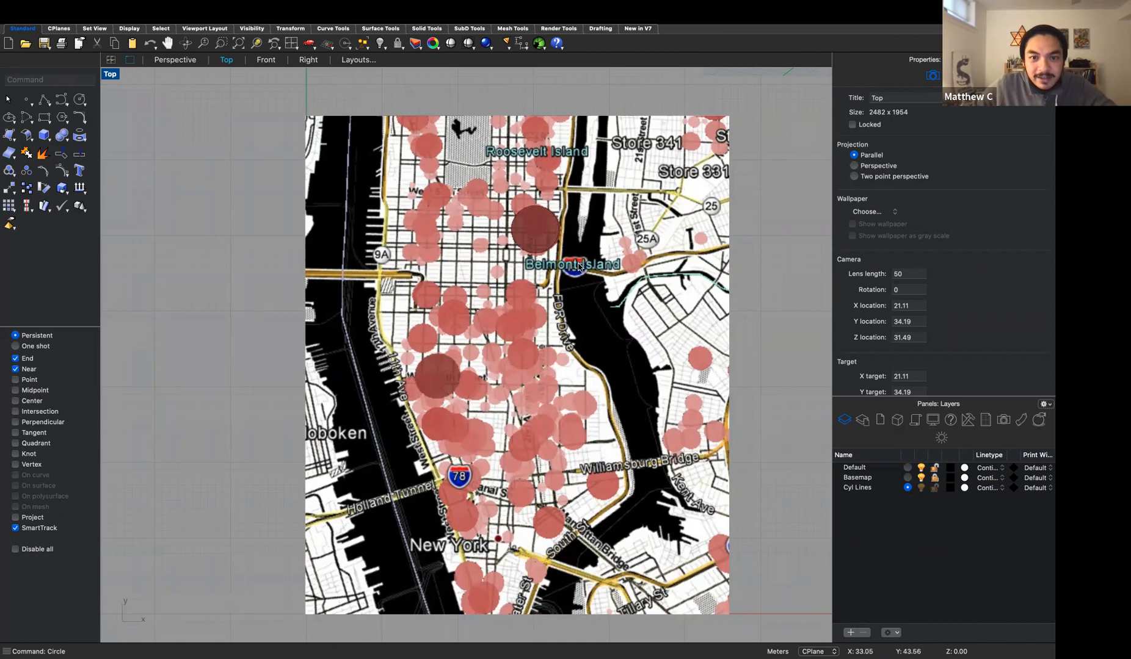
key("Return")
left_click(436, 375)
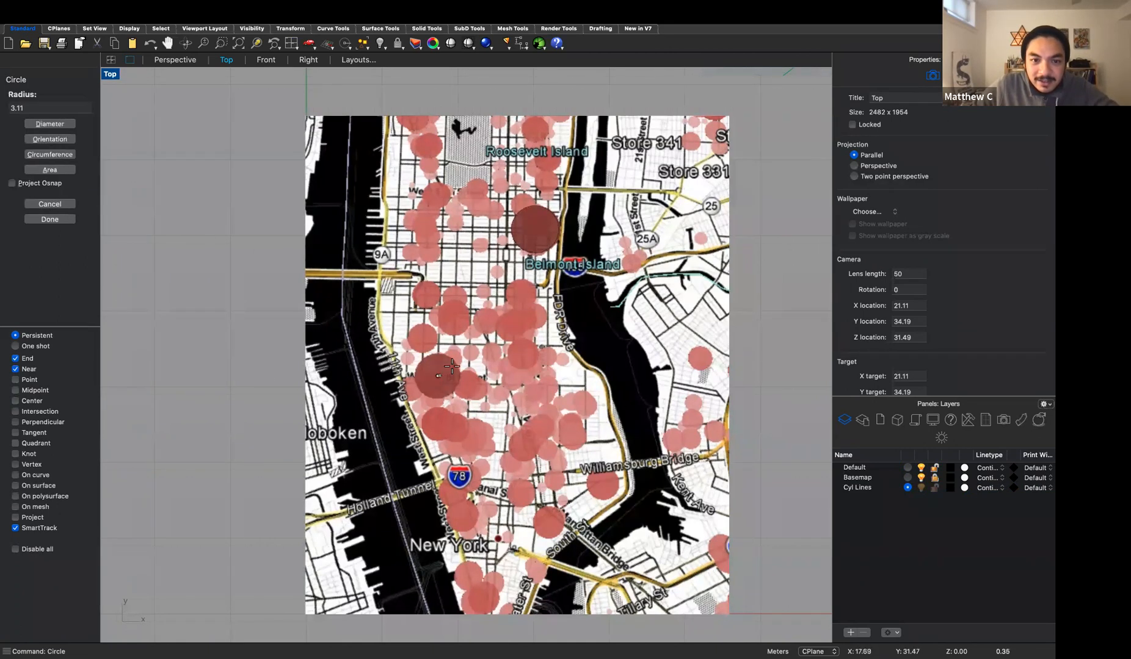
left_click(456, 365)
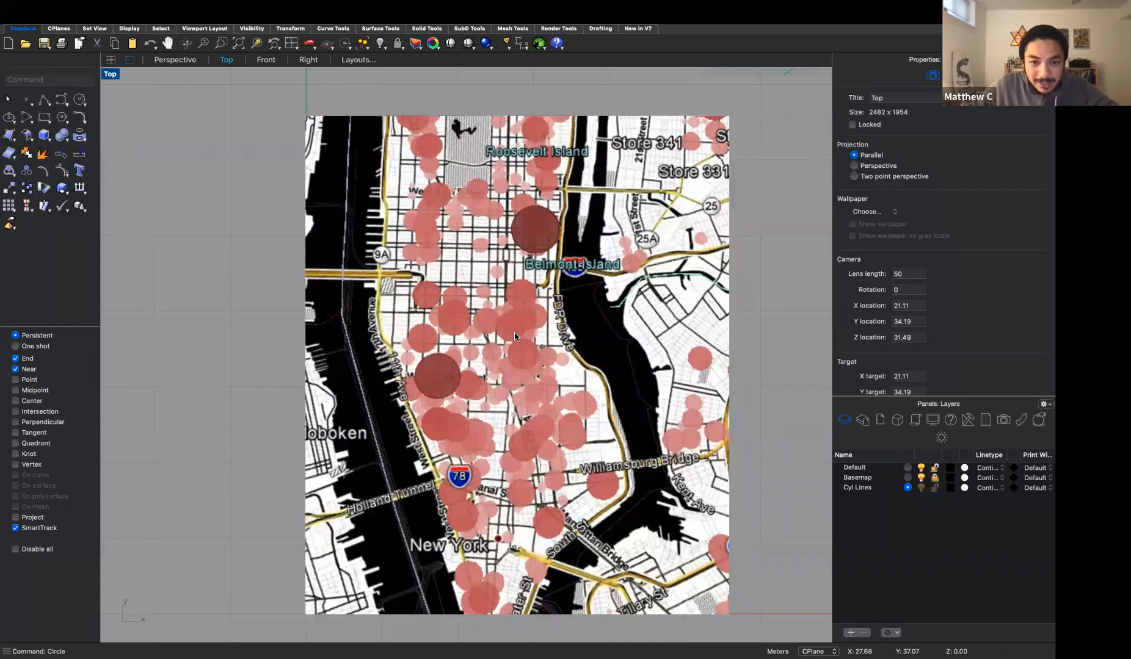
- Draw circles over two medium red bubbles in mid-Manhattan, the one to the east with a radius of about 2.04 m
key("Return")
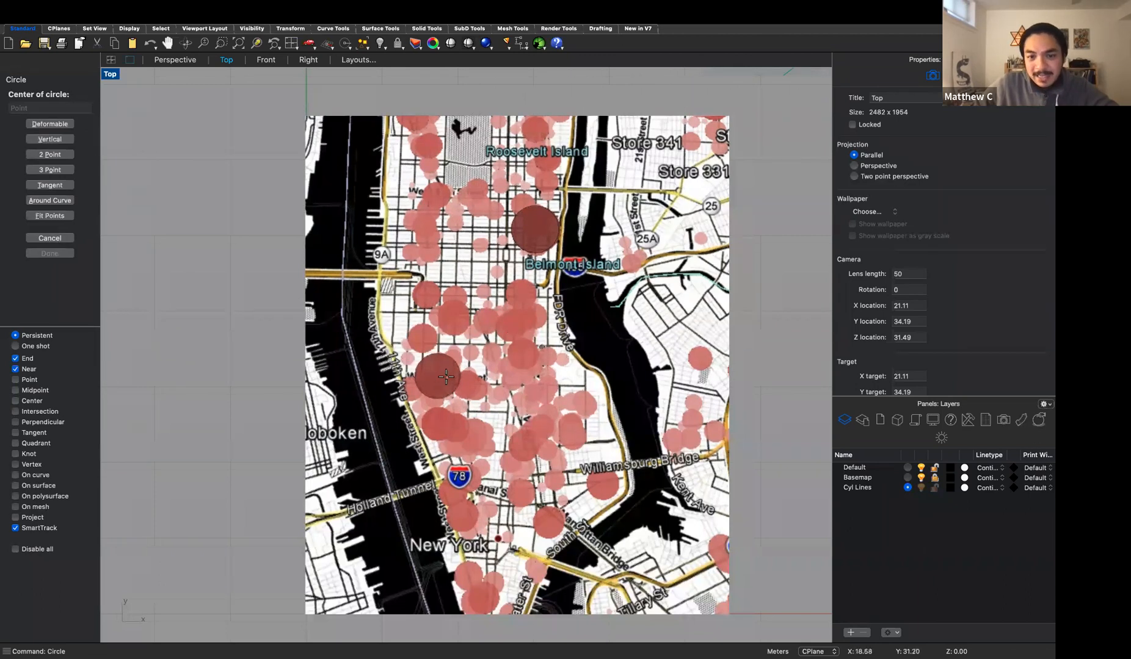
left_click(522, 352)
left_click(538, 348)
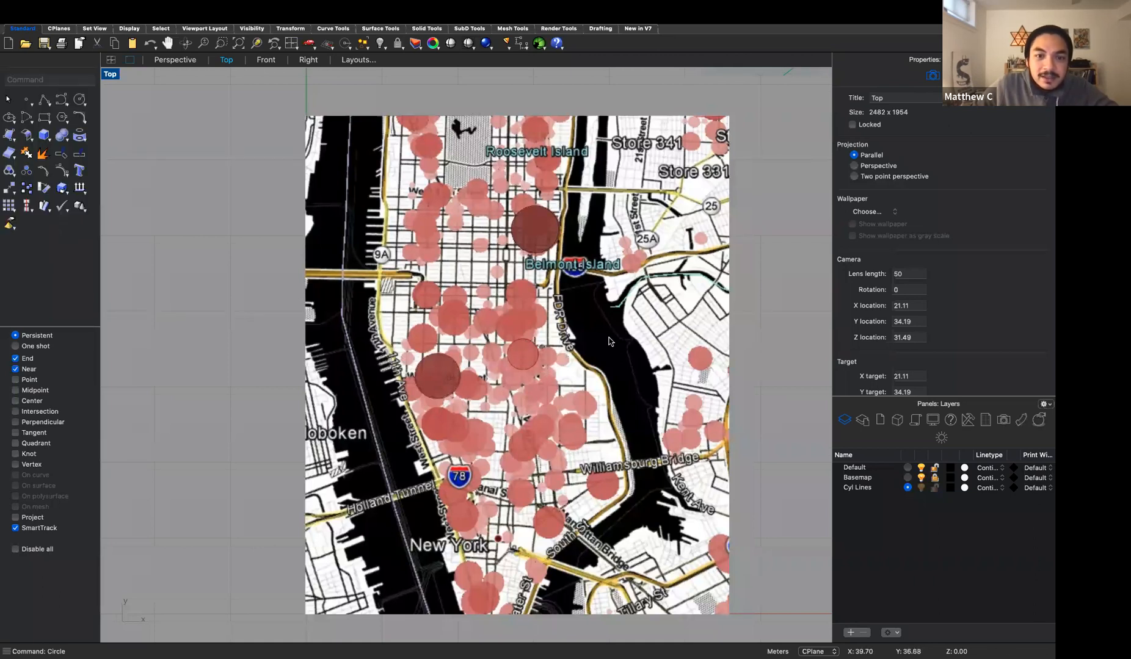
key("Return")
left_click(453, 321)
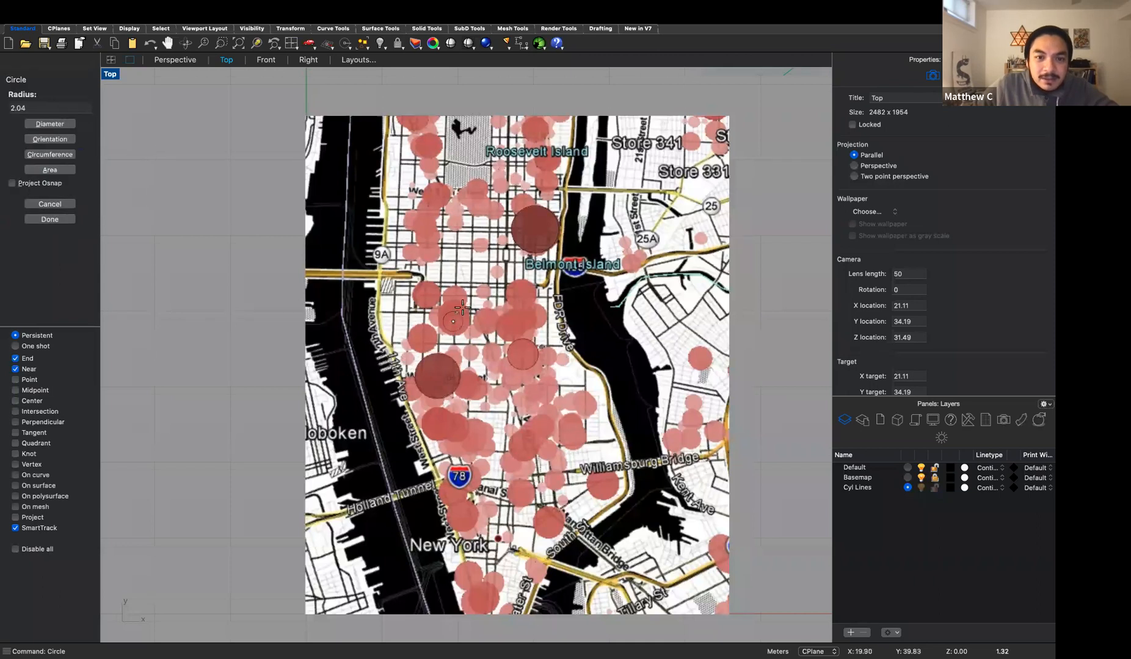
left_click(462, 313)
- Draw three small circles over the light red bubbles running north between the two medium circles and the upper dark bubble
key("Return")
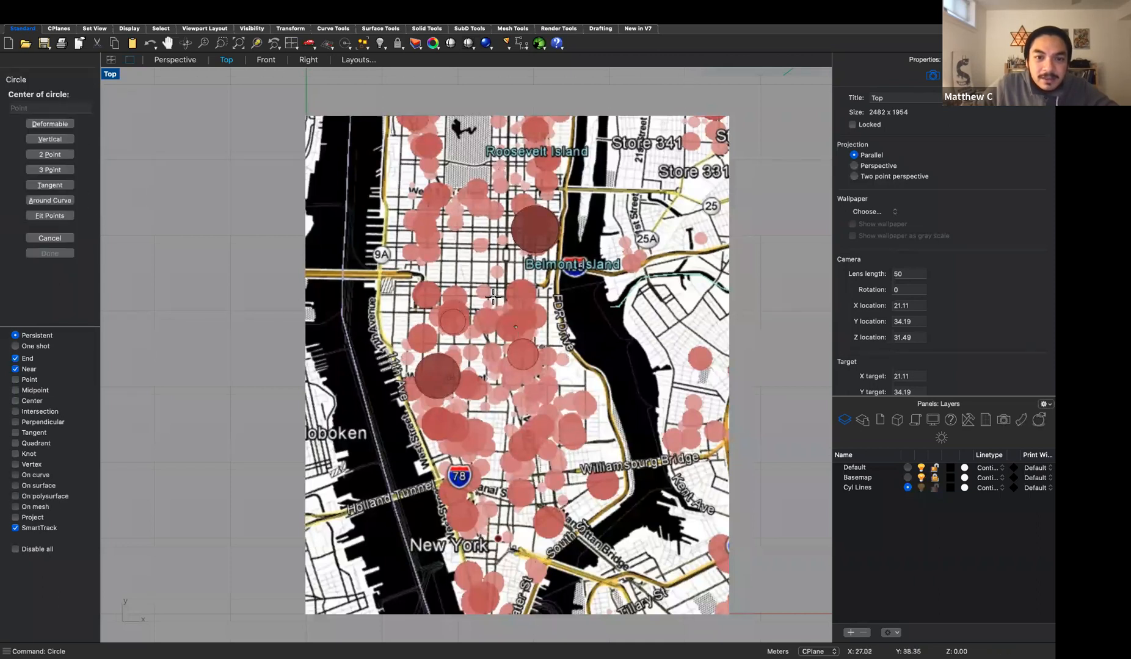
left_click(483, 292)
left_click(490, 286)
key("Return")
left_click(499, 272)
left_click(502, 268)
key("Return")
left_click(479, 244)
left_click(487, 240)
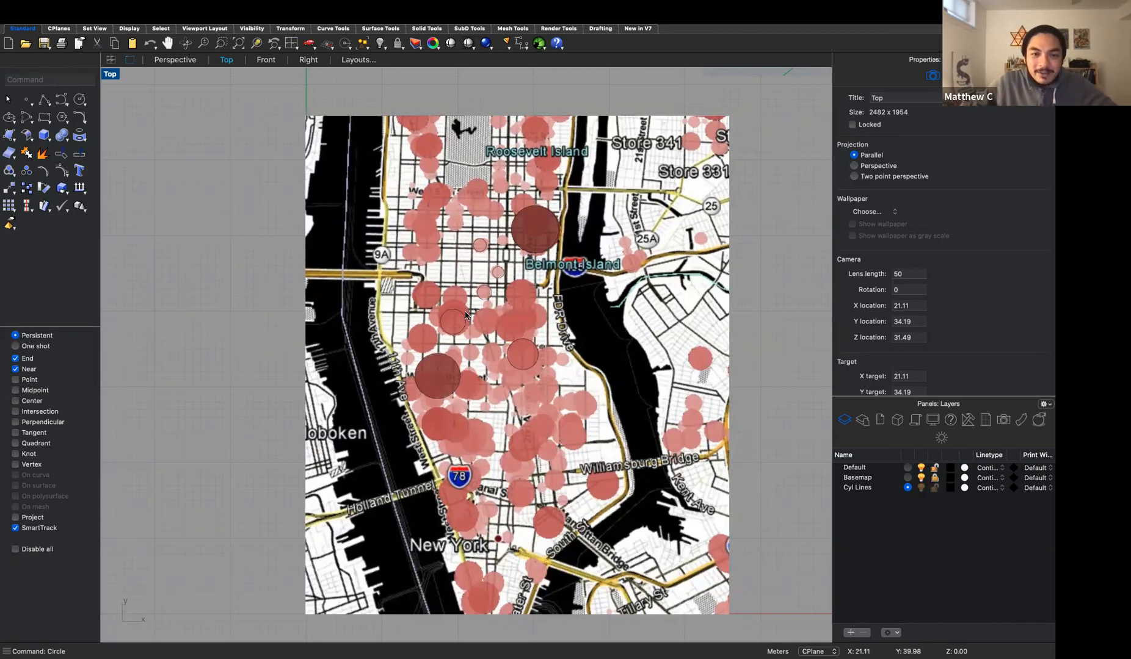
left_click(450, 346)
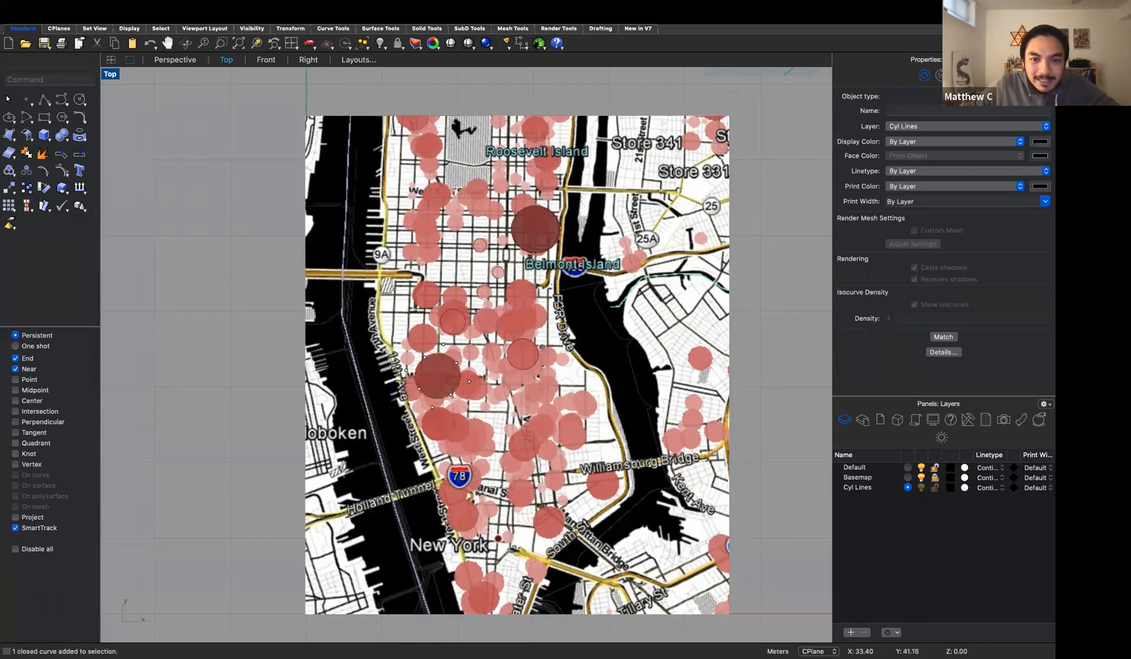
left_click(558, 303)
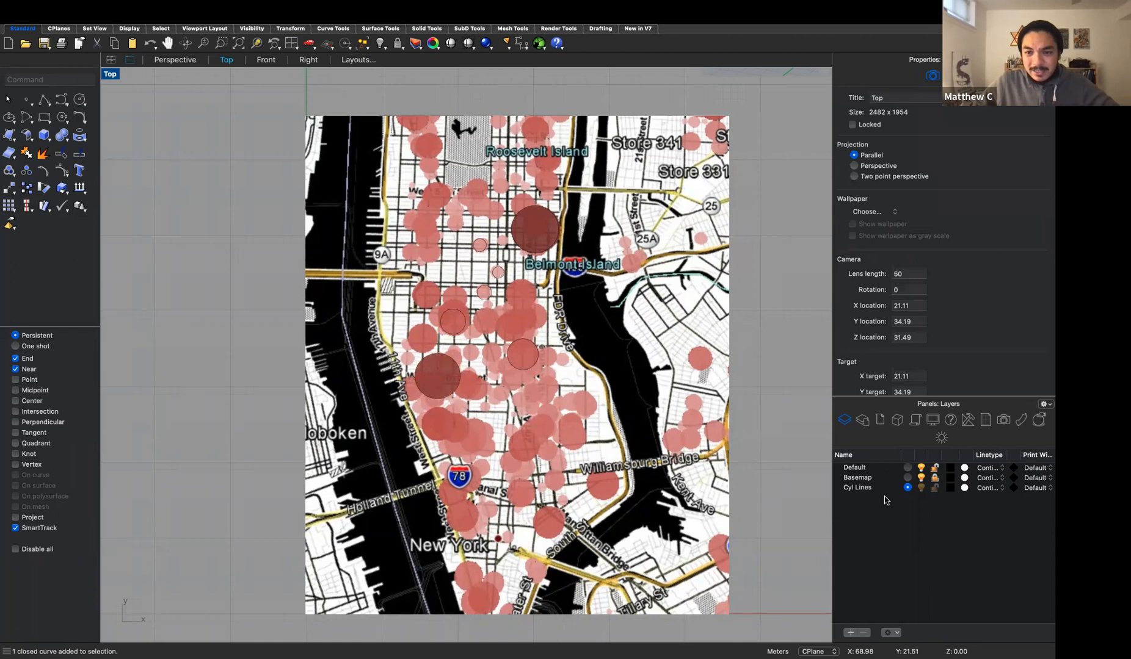
- Add two new layers named Cyl Circle Large and Cyl Circle Med
left_click(848, 632)
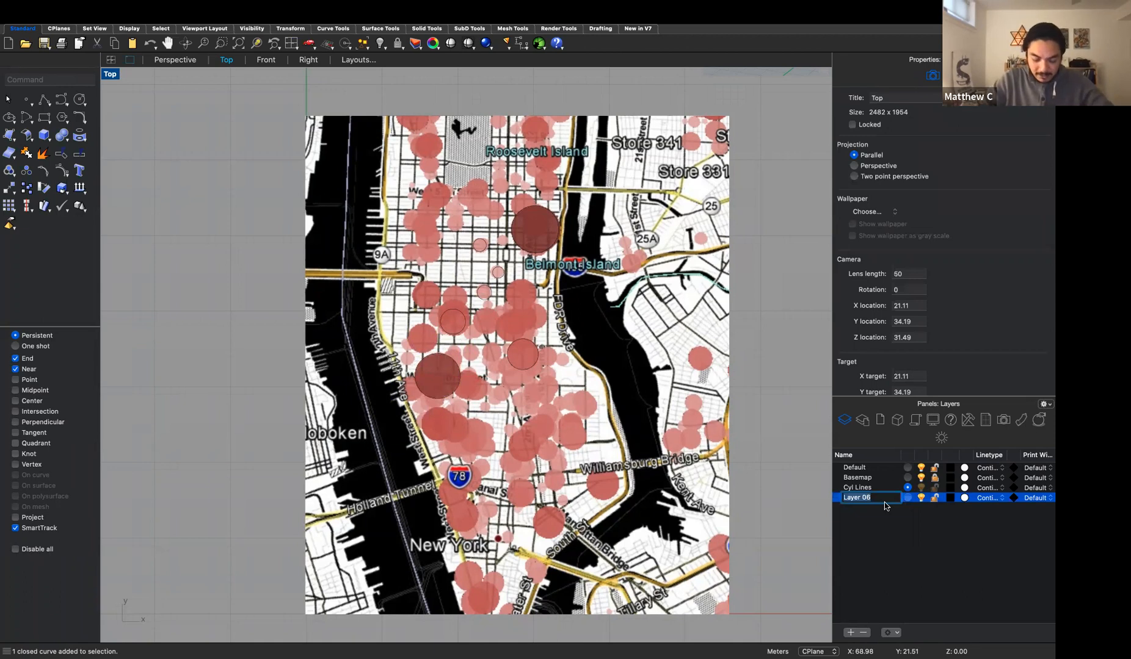
type("C")
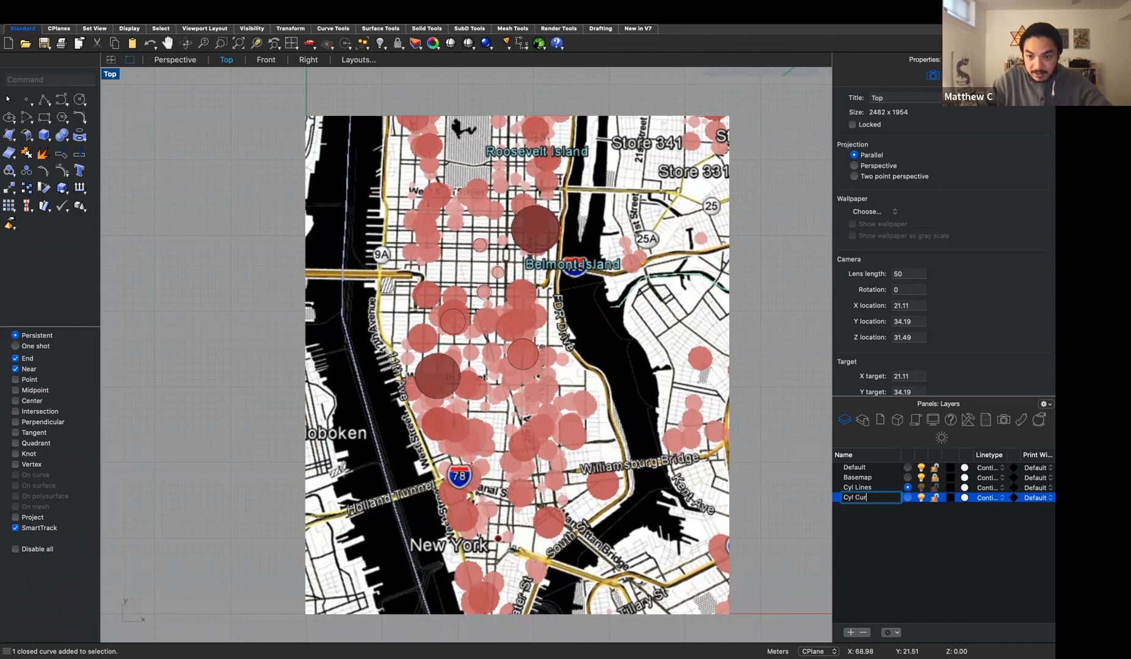
type("yl Circle Large")
key("Return")
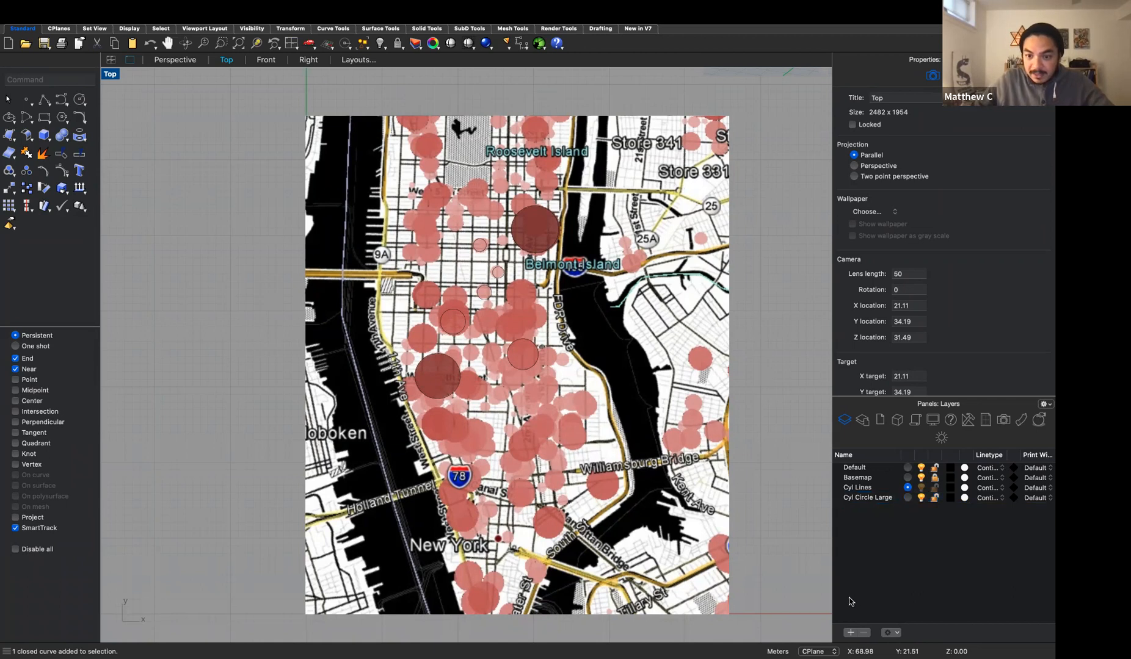
left_click(849, 634)
type("Cyl Circle M")
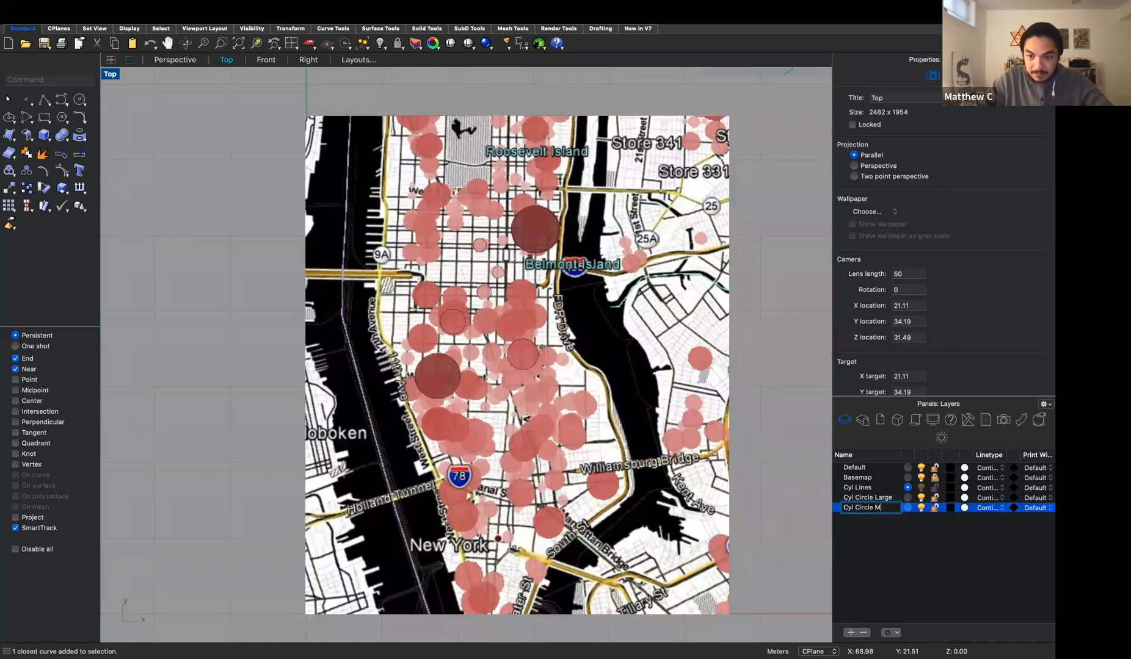
type("ed")
key("Return")
- Assign the two large circles around the dark red bubbles to the Cyl Circle Large layer
left_click(536, 247)
left_click(448, 398, "shift")
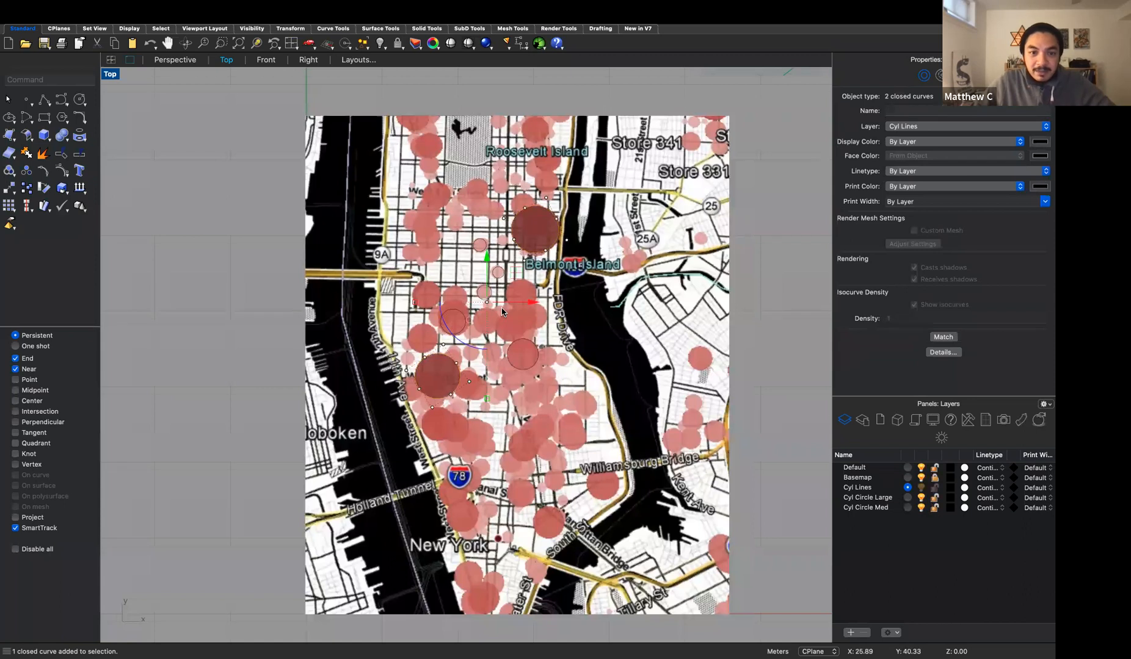
left_click(924, 125)
left_click(936, 137)
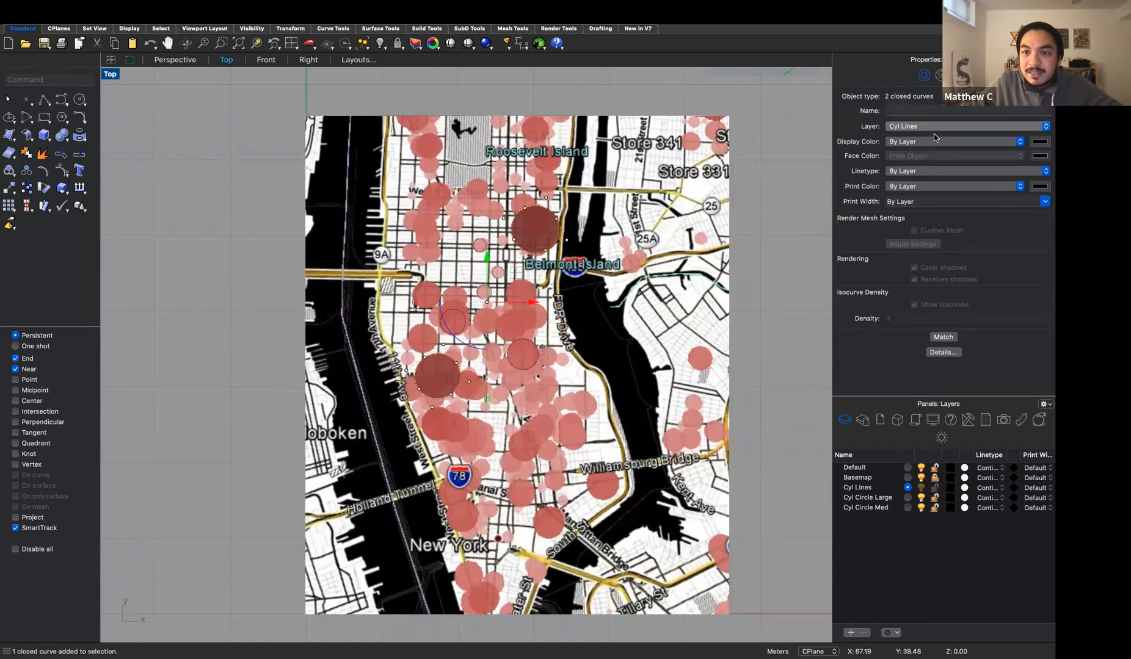
- Assign the five remaining smaller circles to the Cyl Circle Med layer and clear the selection
left_click(487, 240)
left_click(480, 245)
left_click(498, 272, "shift")
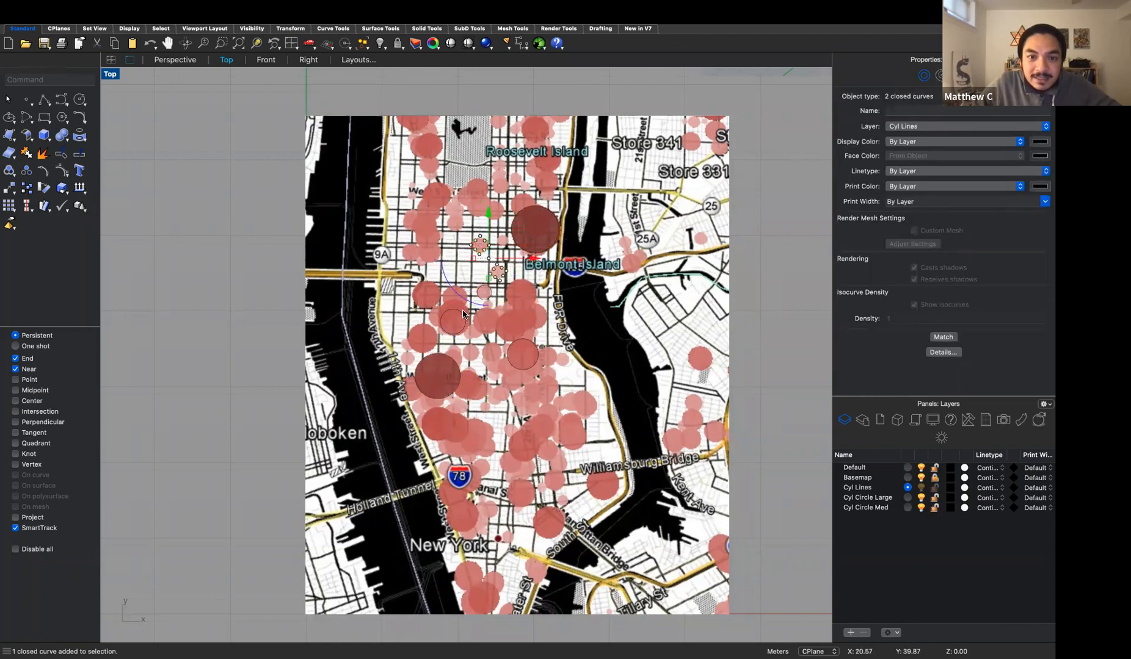
left_click(491, 295, "shift")
left_click(463, 326, "shift")
left_click(525, 343, "shift")
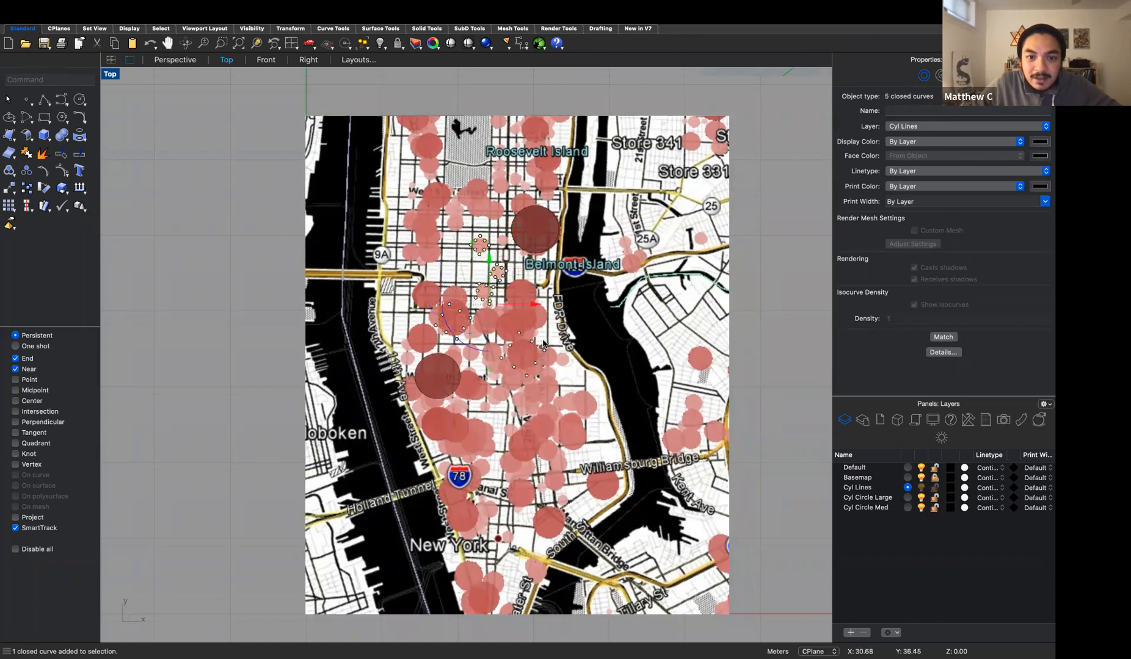
left_click(917, 129)
left_click(913, 146)
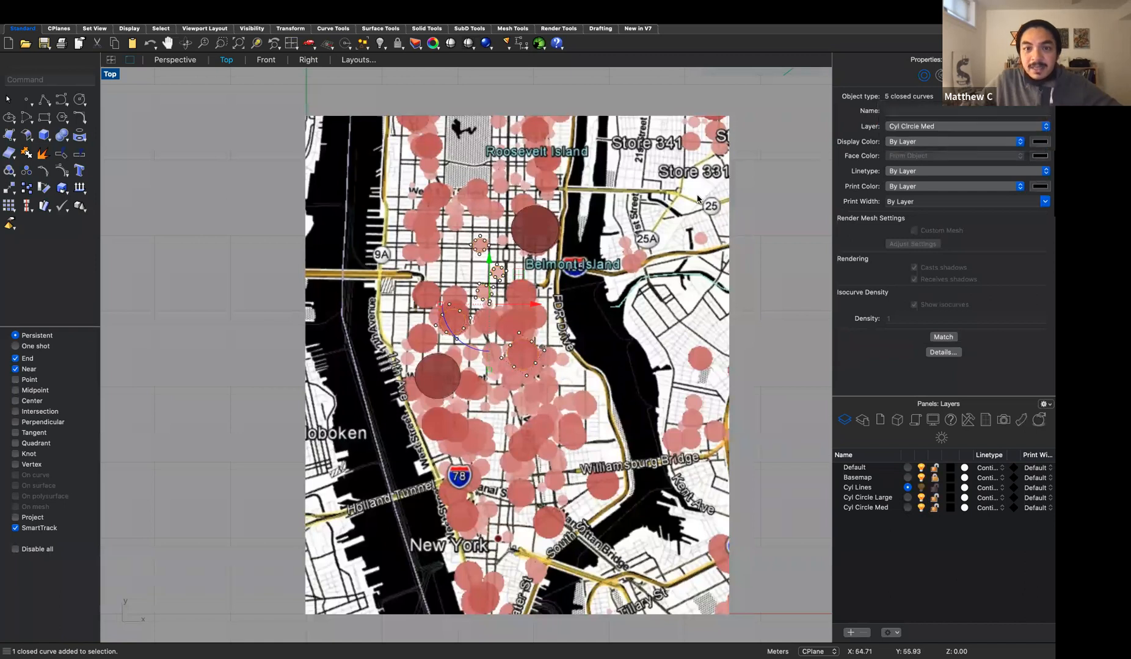
left_click(780, 194)
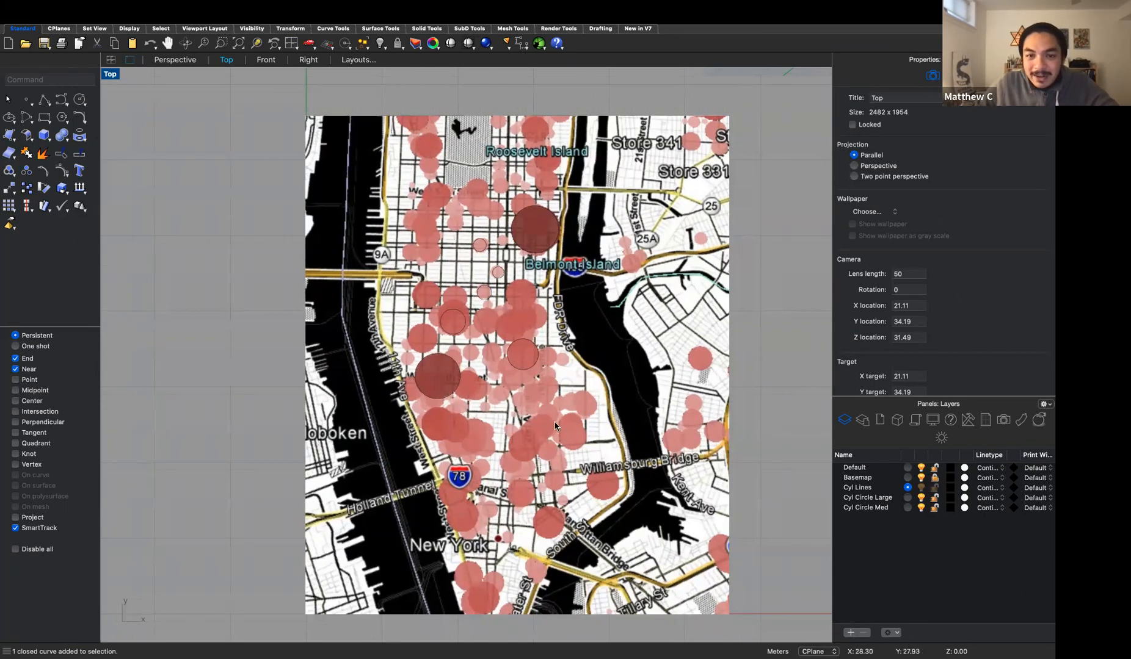
mouse_move(203, 9)
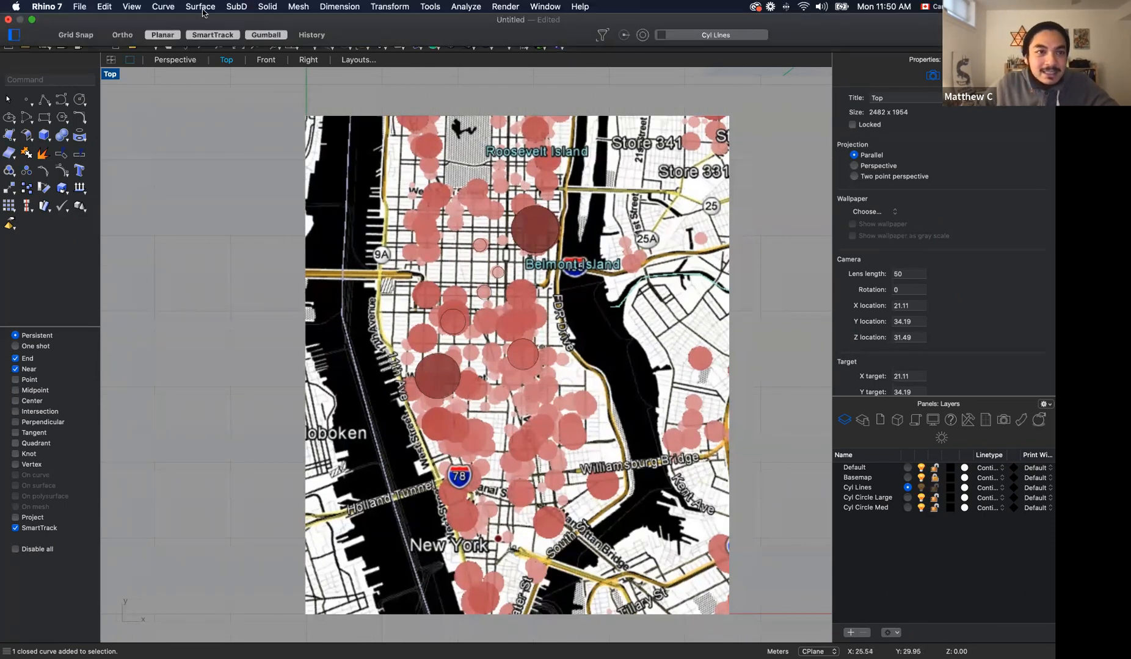
left_click(105, 7)
mouse_move(196, 147)
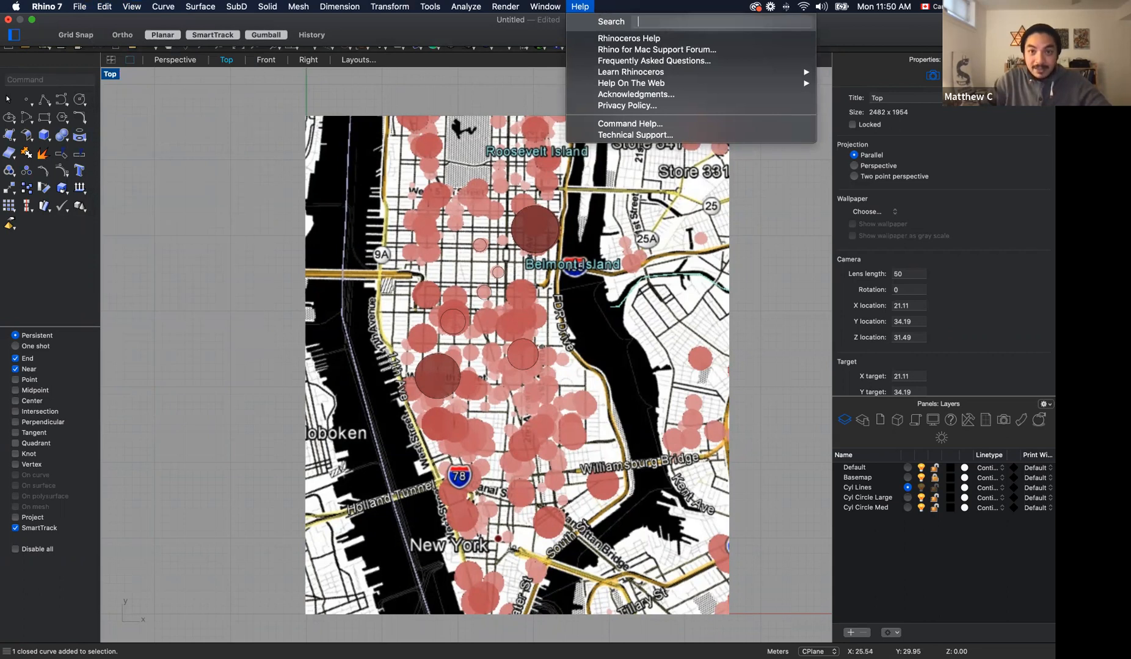
type("selec")
mouse_move(709, 54)
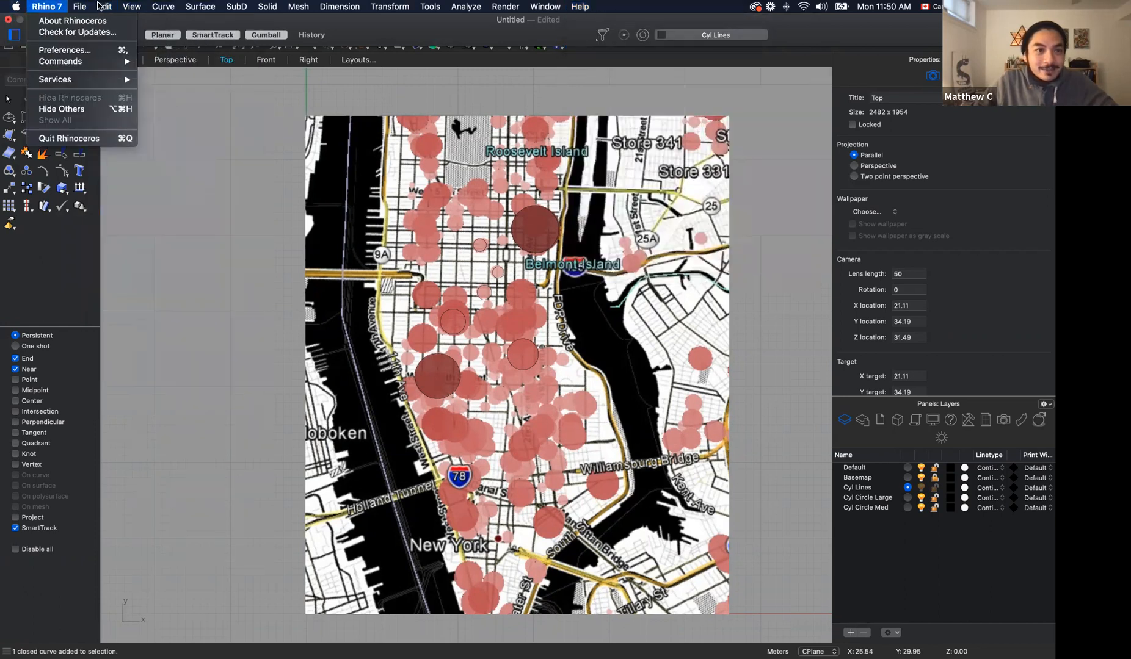
- Select all objects on the Cyl Circle Large layer using selection by layer
mouse_move(138, 125)
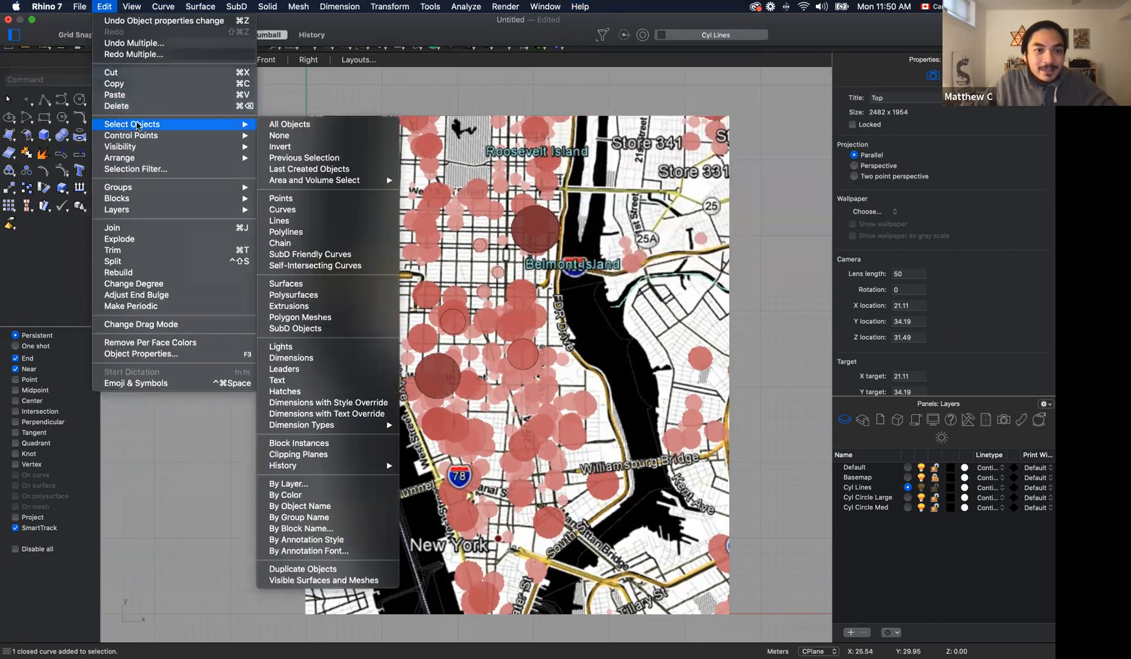
left_click(324, 484)
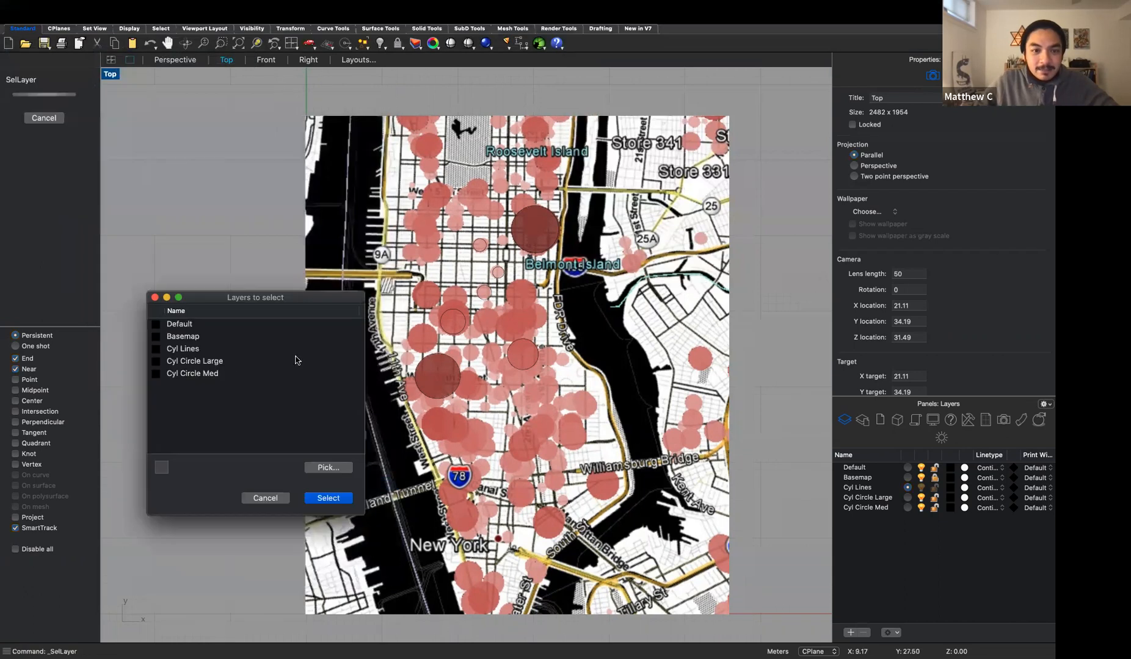
left_click(158, 362)
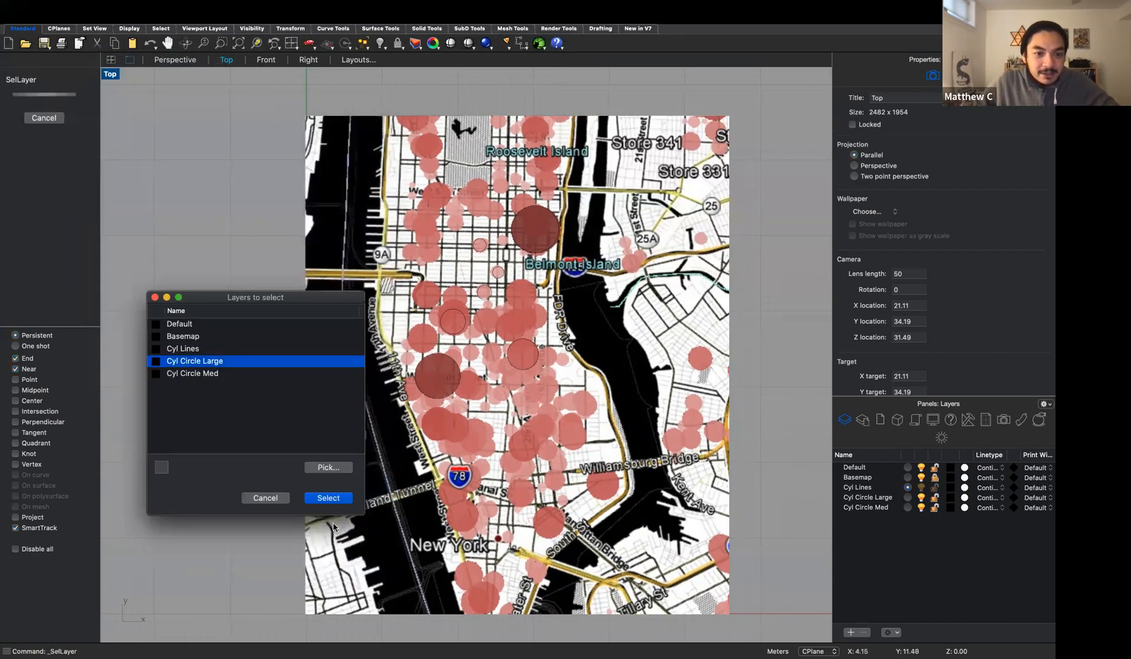
left_click(329, 498)
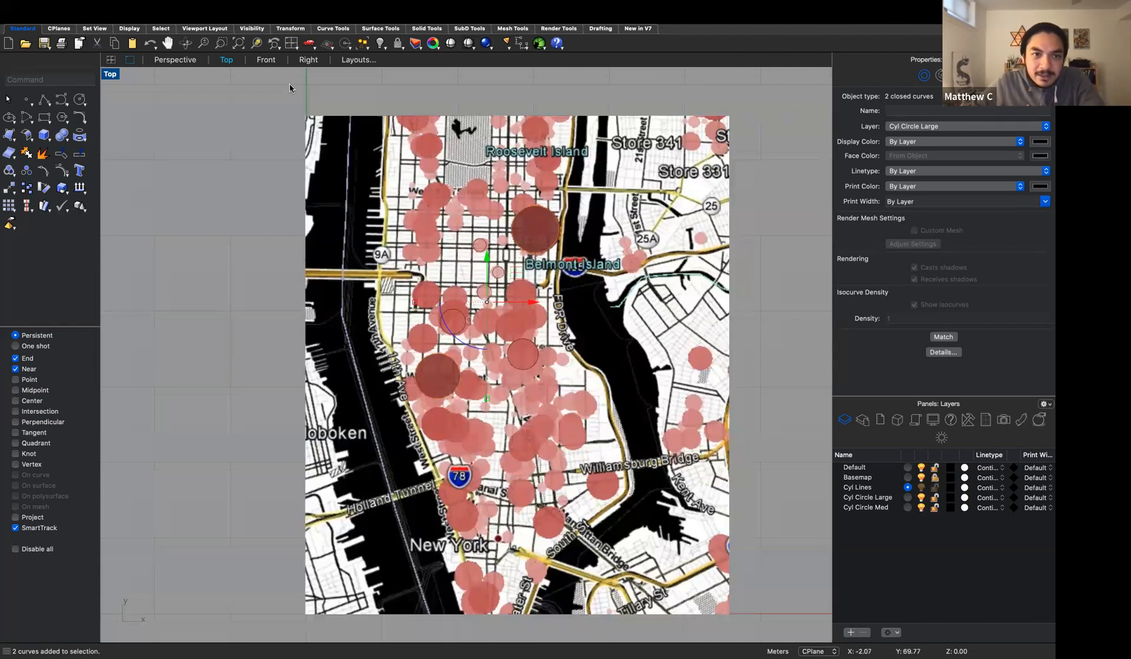
- Switch to the Perspective view and clear the selection of the two large circles
left_click(184, 62)
right_click_drag(574, 415, 540, 396)
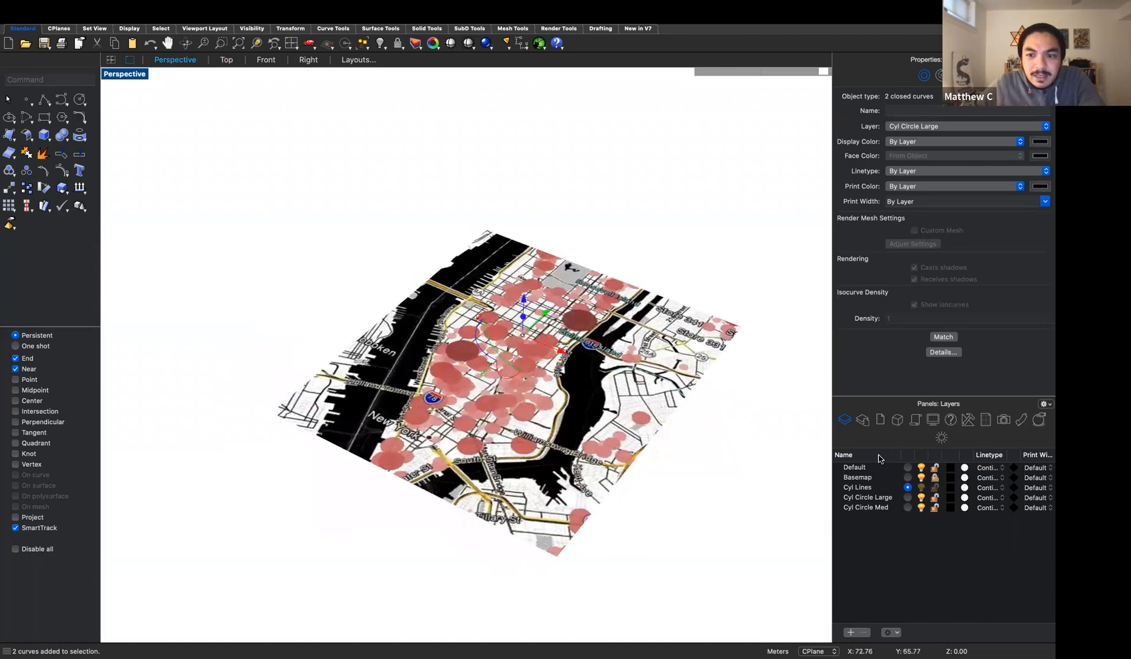
left_click(321, 169)
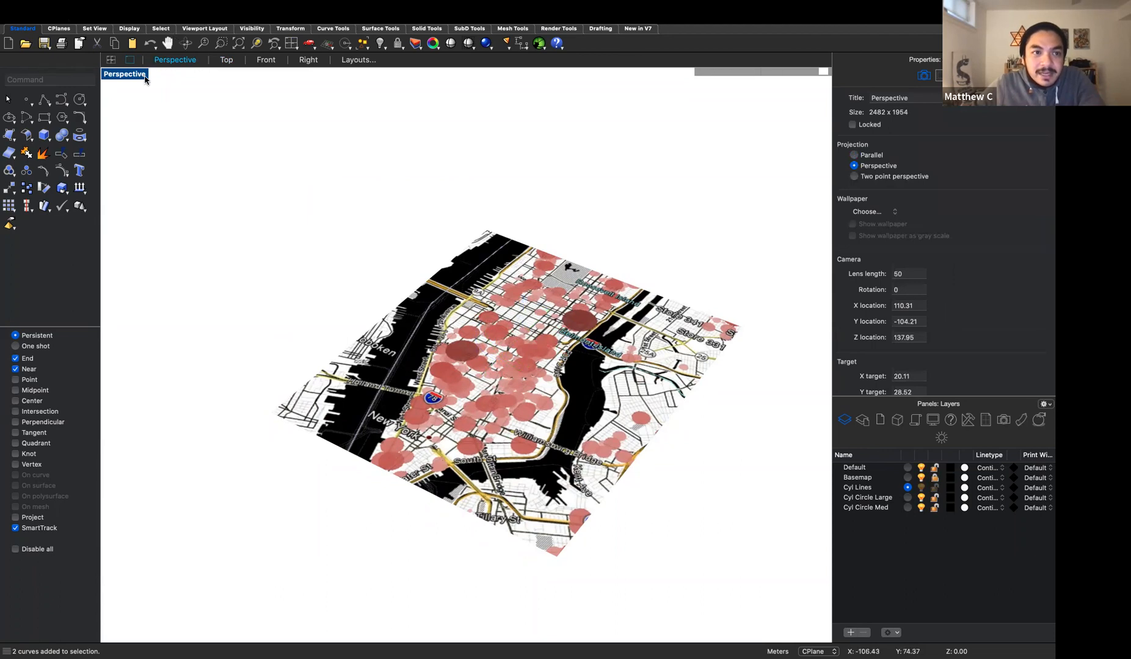
left_click(104, 6)
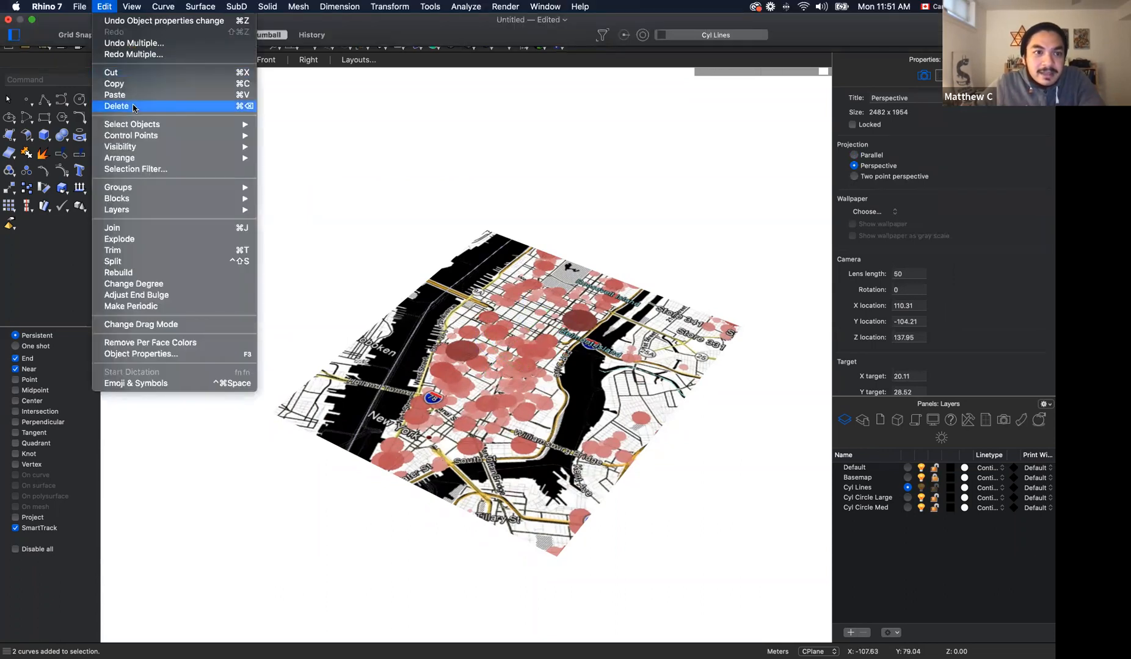
mouse_move(135, 124)
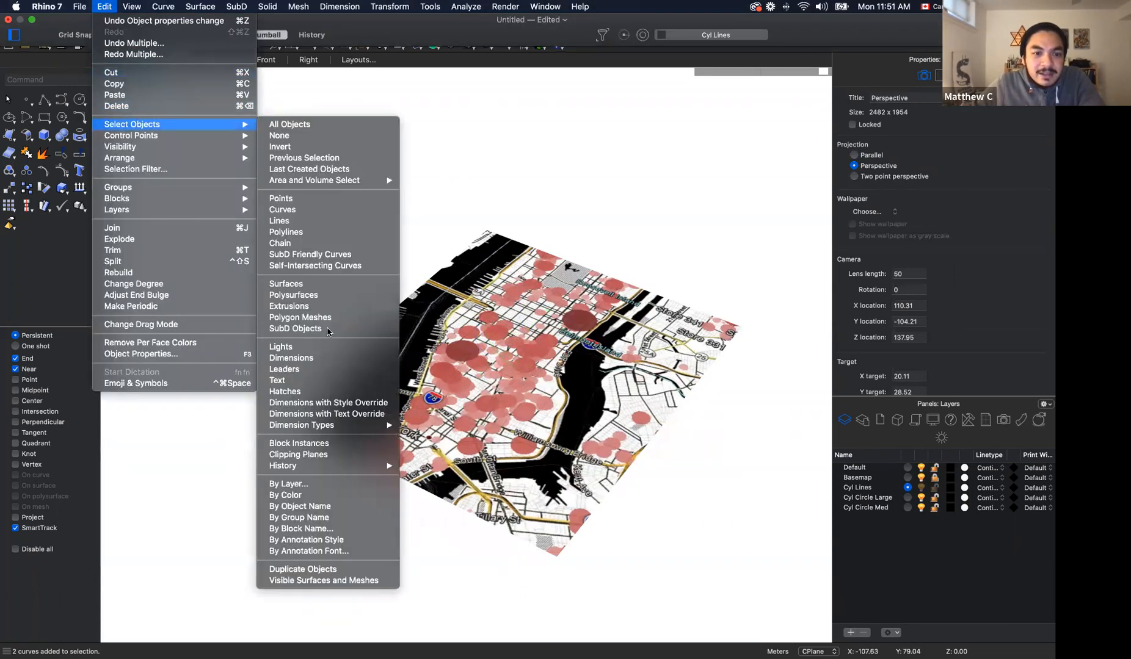
left_click(349, 482)
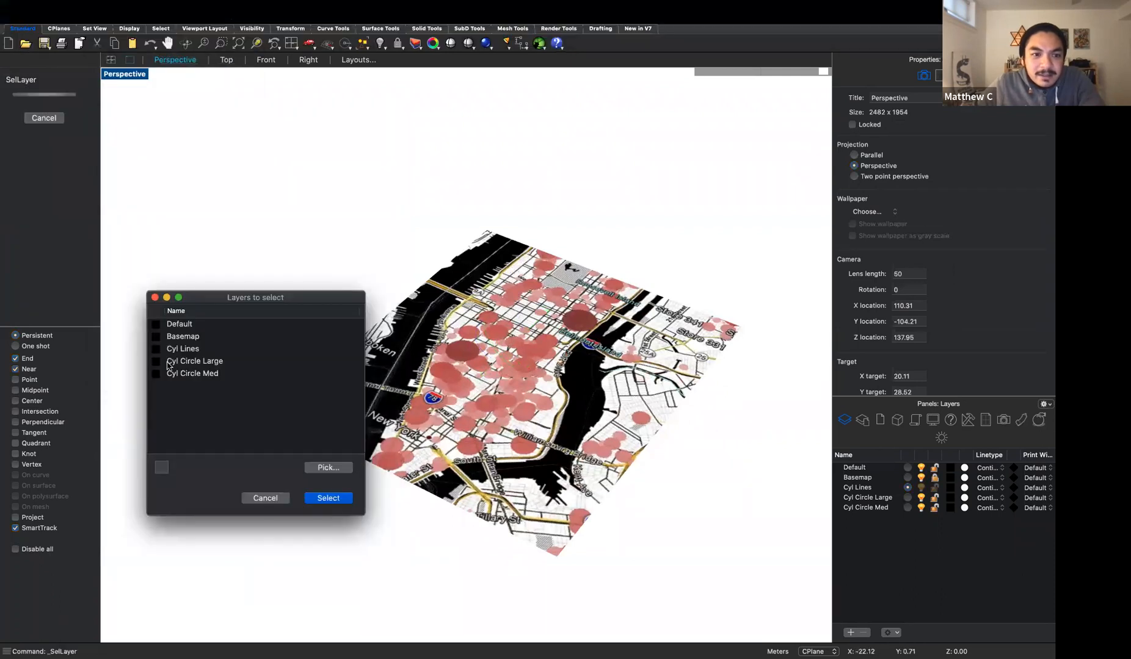
left_click(156, 361)
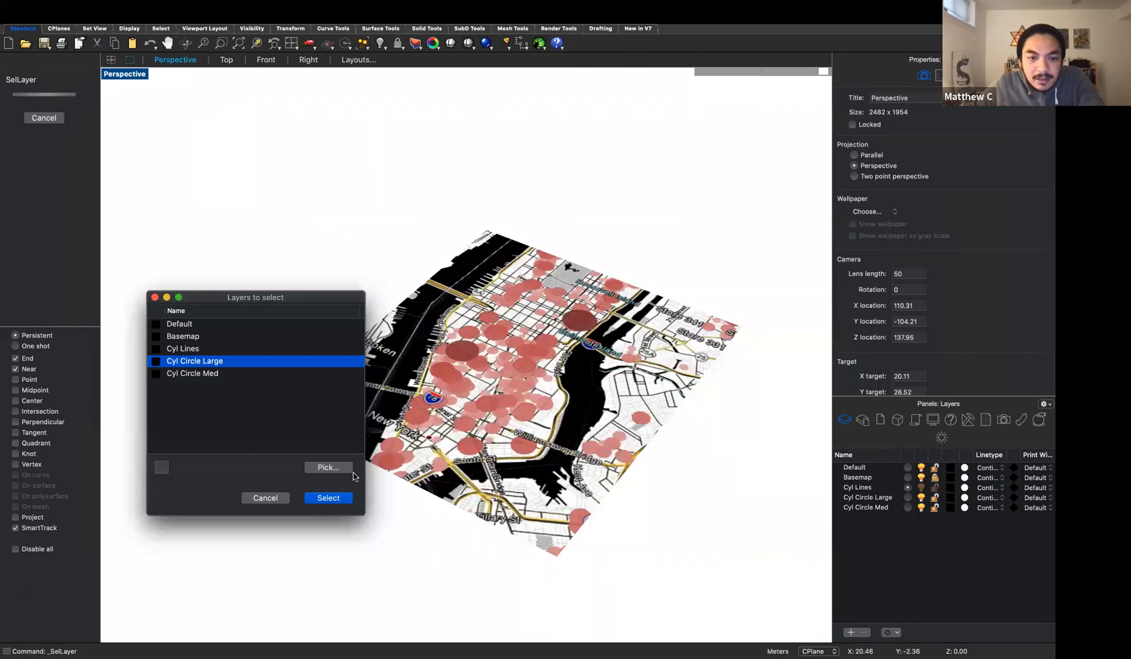
left_click(334, 499)
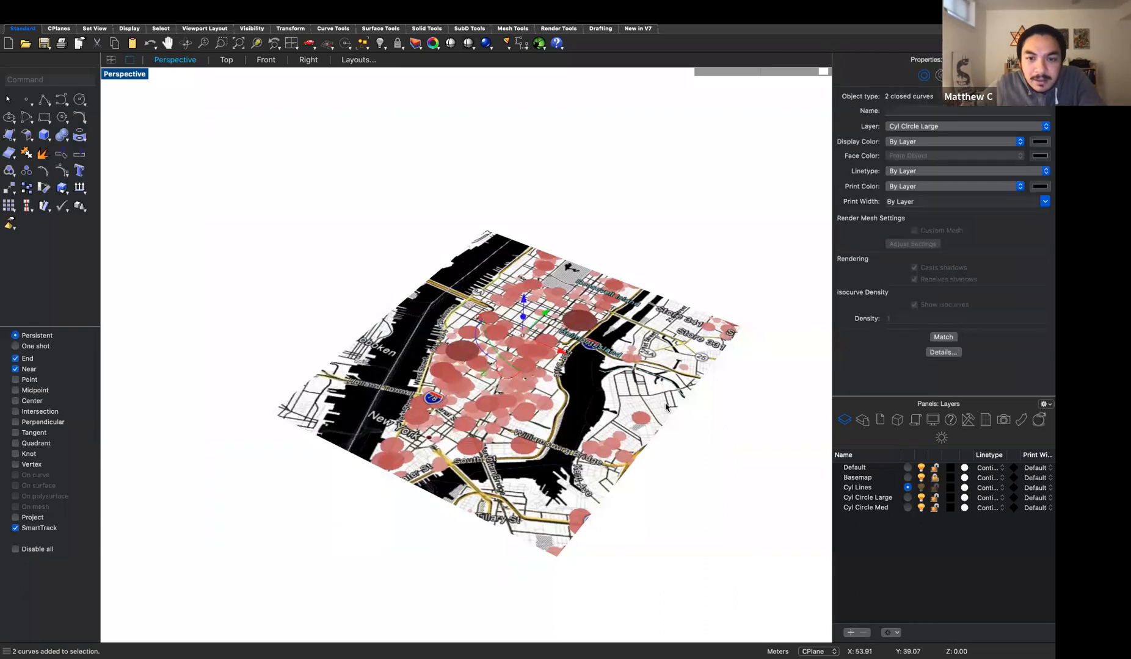
key("Escape")
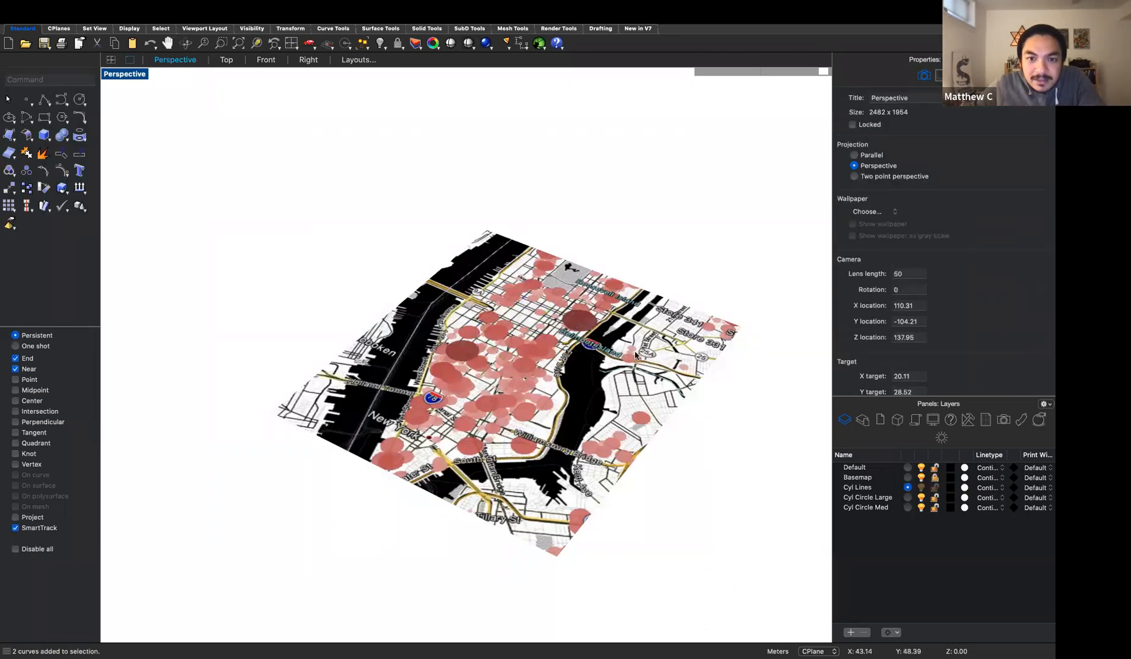
- Set the Perspective viewport to Shaded display and select all objects on the Cyl Circle Large layer using selection by layer
left_click(126, 76)
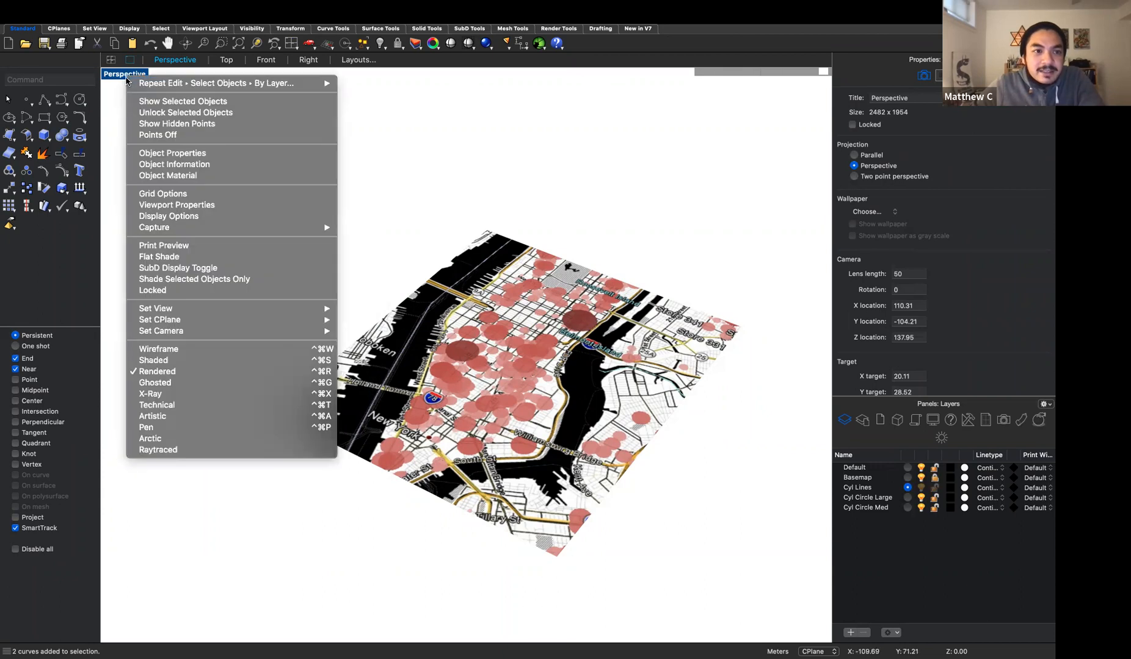
left_click(202, 362)
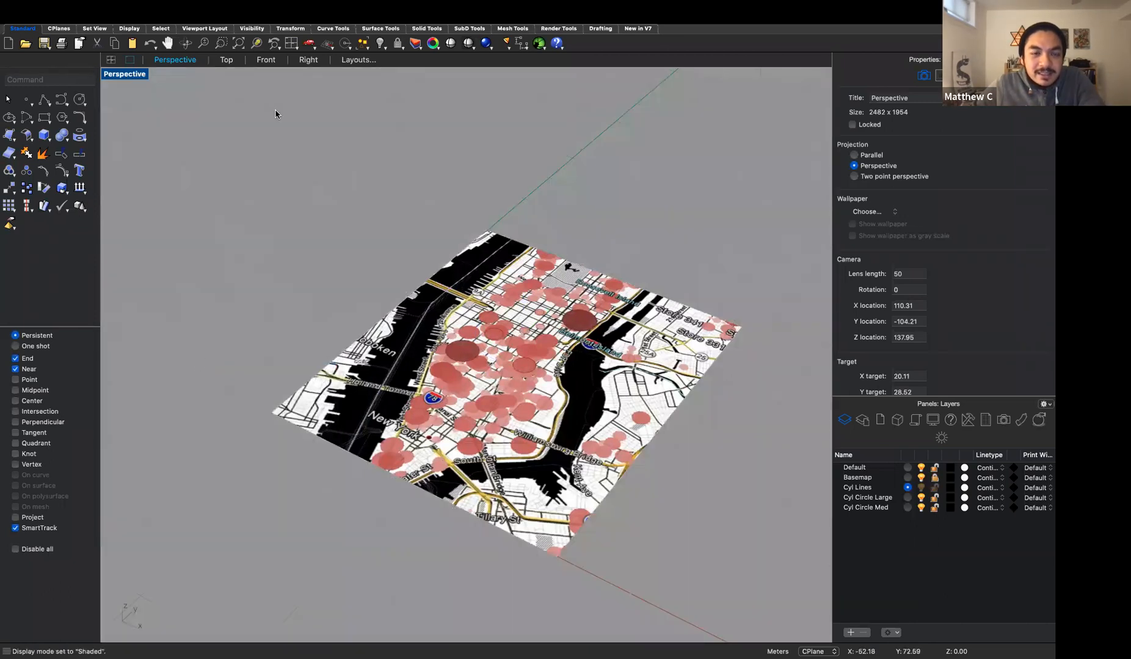
left_click(103, 6)
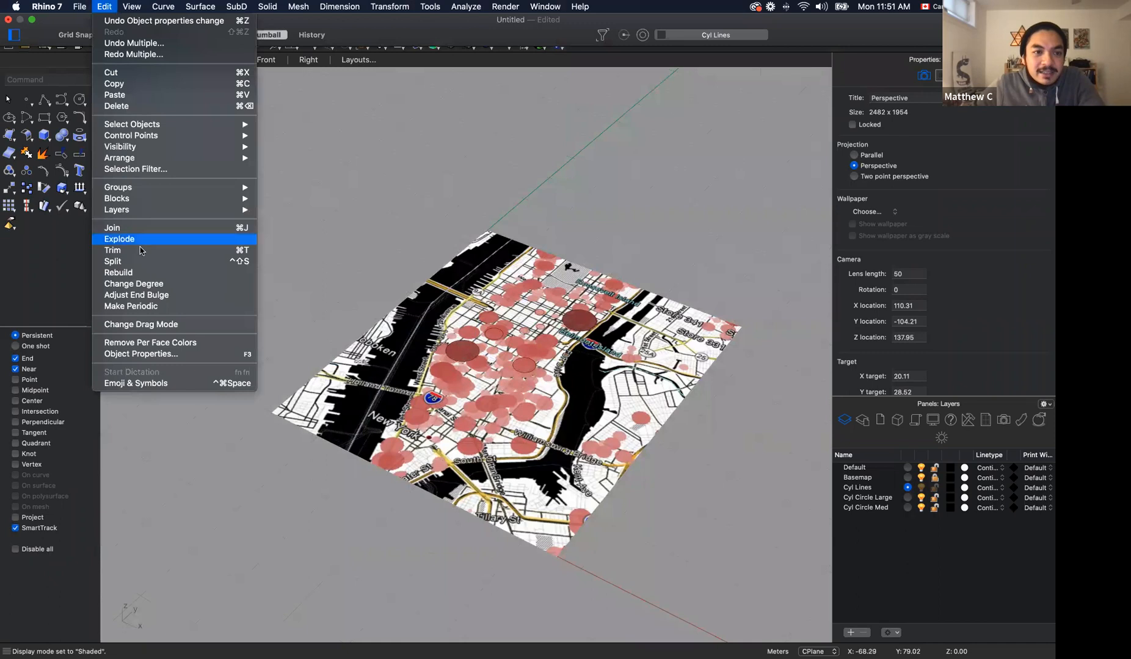
mouse_move(160, 125)
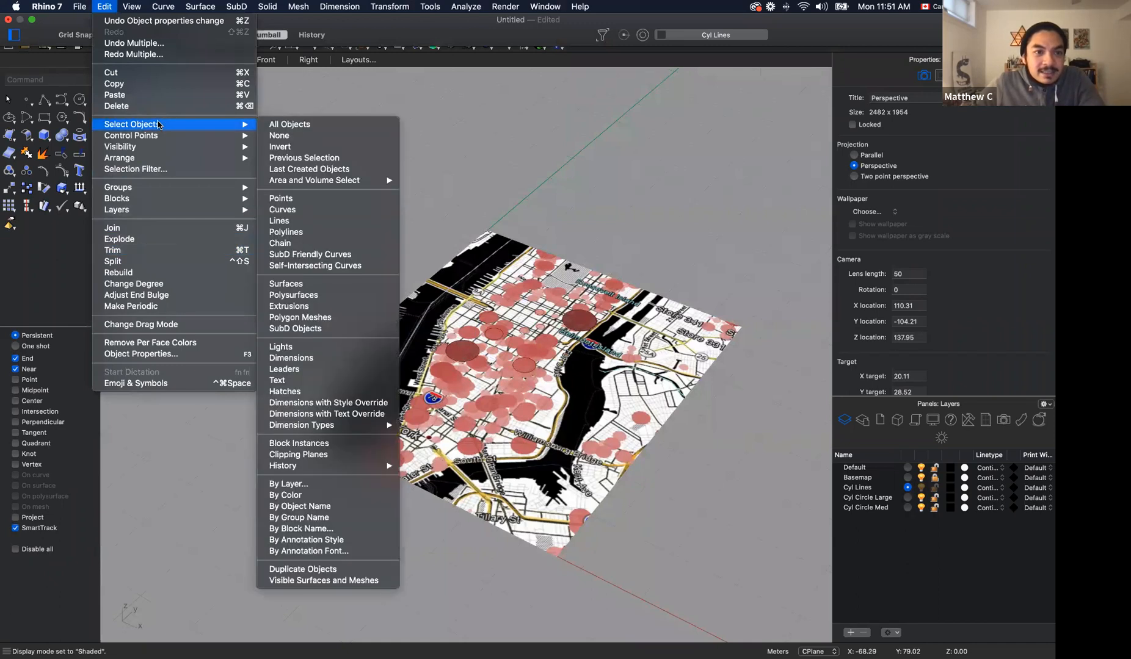
left_click(343, 485)
left_click(156, 349)
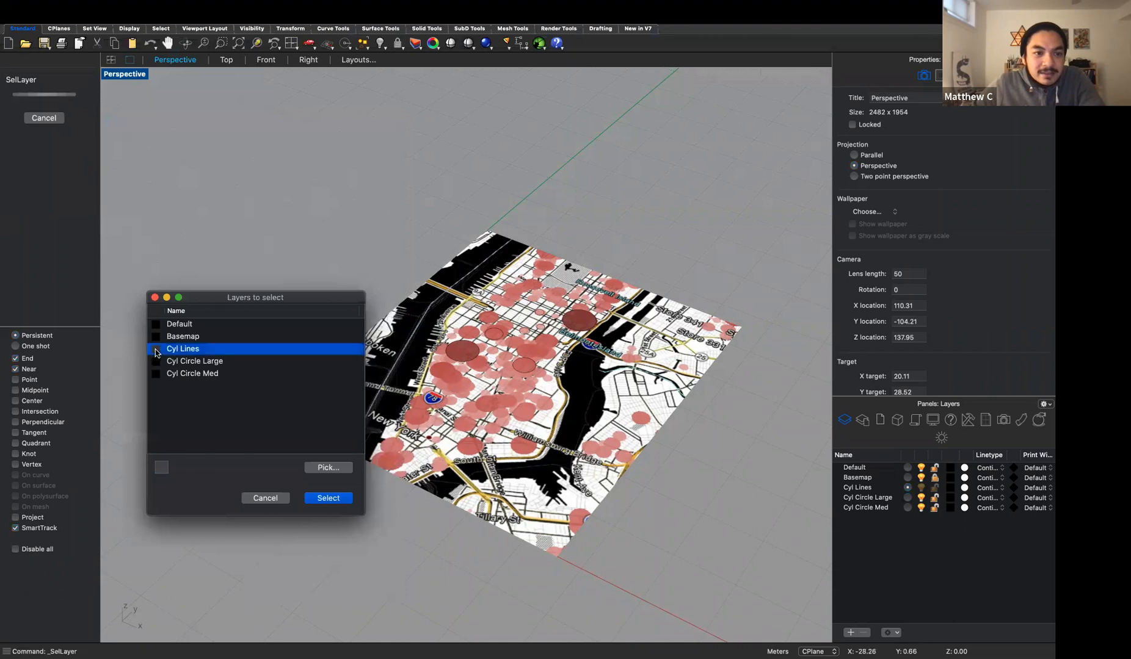
left_click(157, 362)
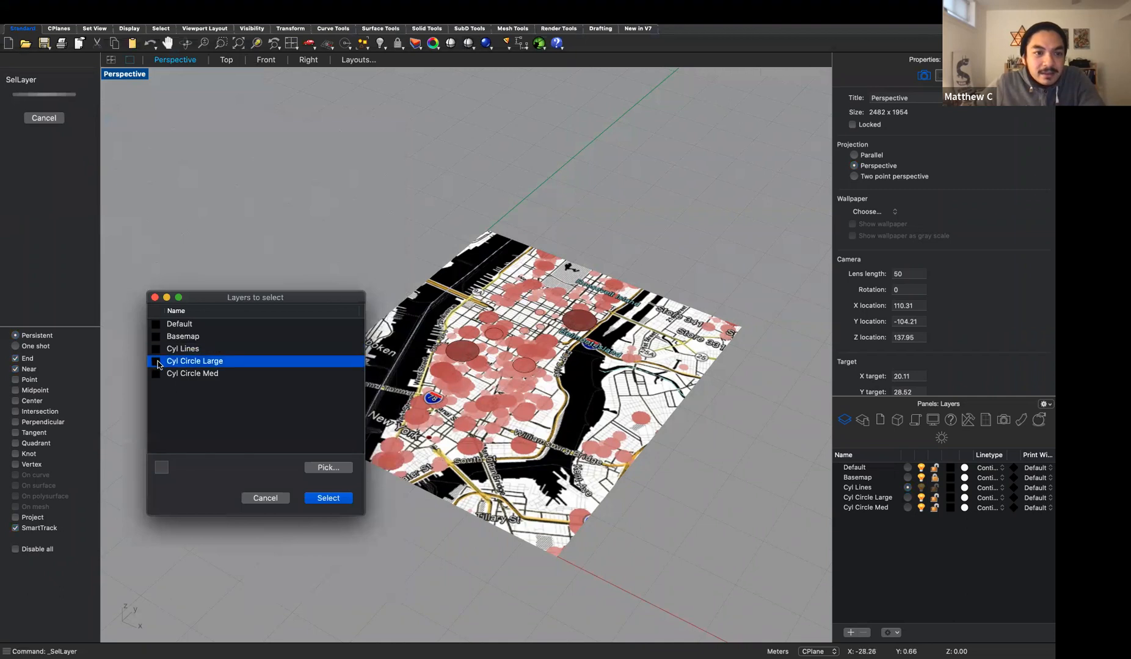
left_click(328, 498)
- Extrude the two selected large circles upward with ExtrudeCrv into solid cylinders about 20.8 m tall
right_click_drag(531, 348, 510, 349)
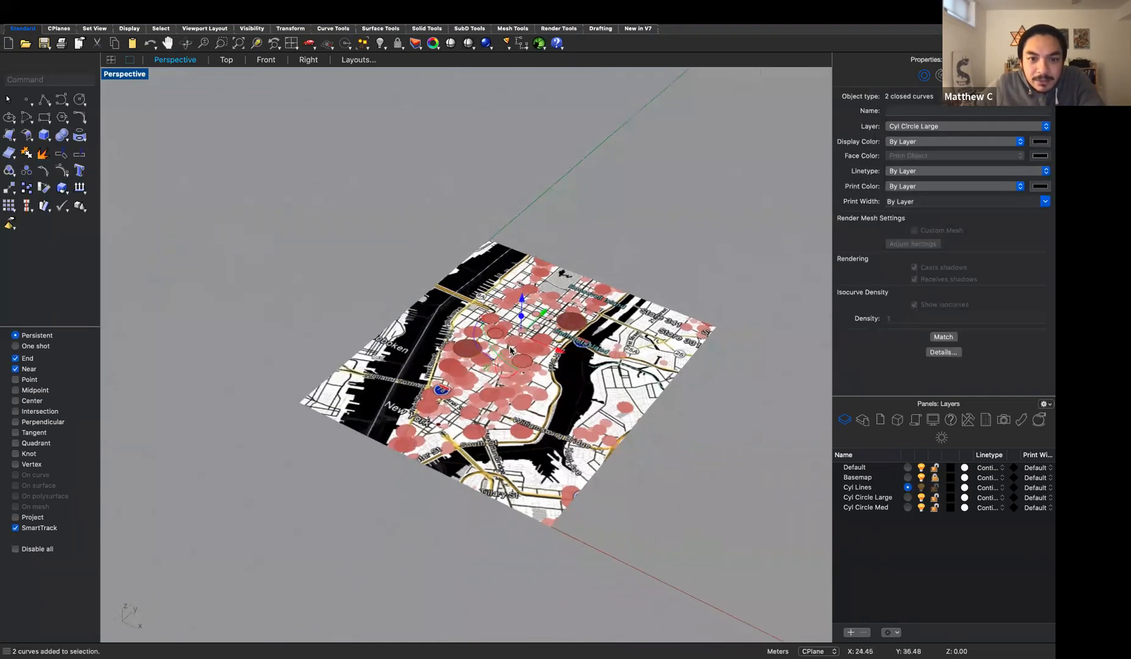
scroll(510, 350, "up", 5)
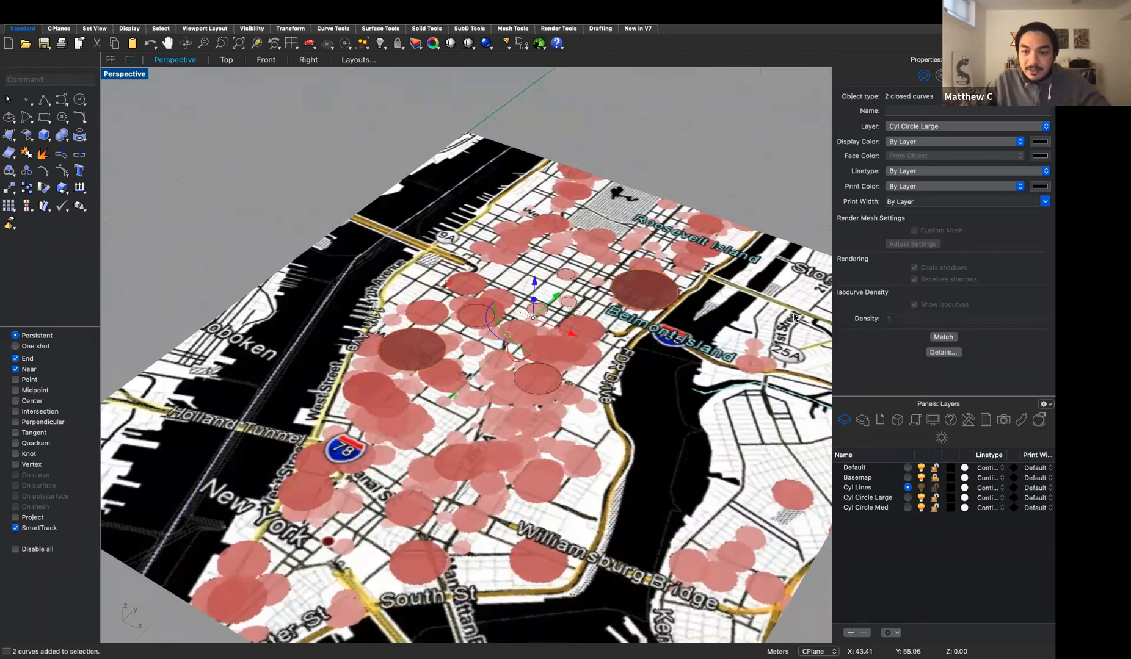
type("ExtrudeCrv")
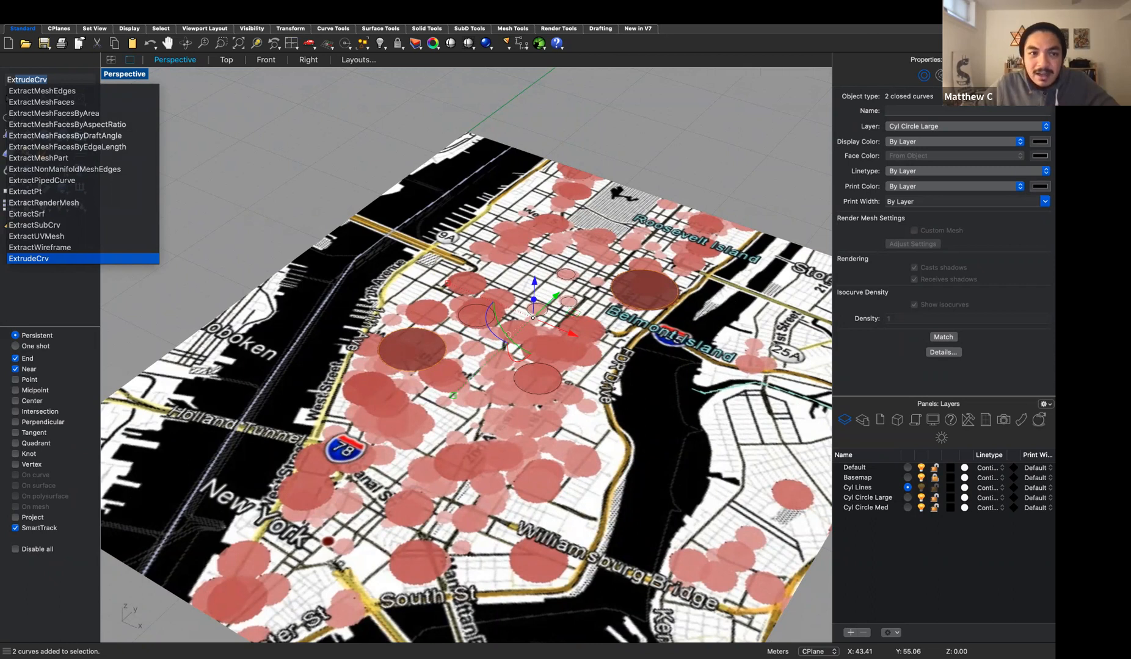
key("Return")
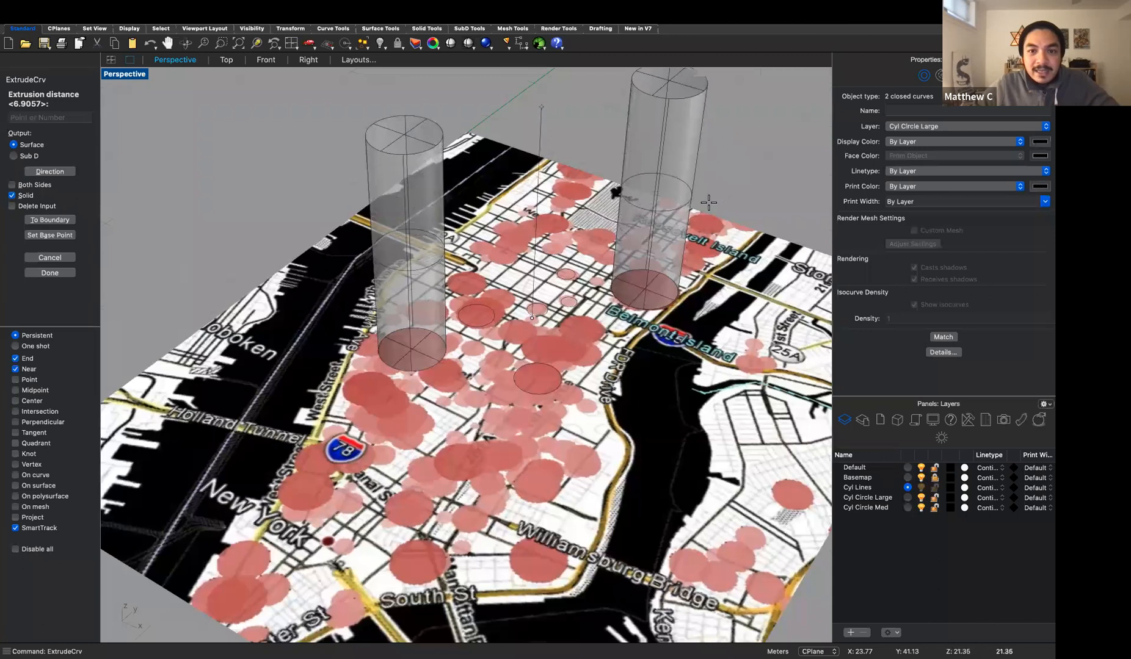
left_click(701, 132)
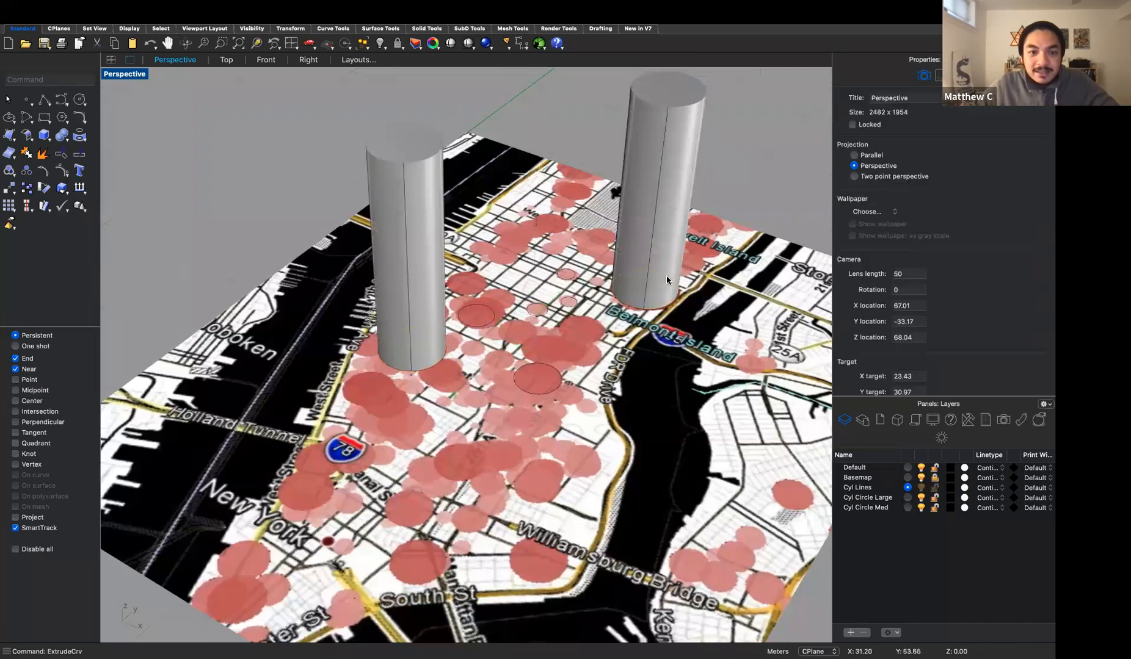
- Select all objects on the Cyl Circle Med layer using selection by layer
right_click_drag(724, 228, 522, 267)
right_click_drag(526, 156, 57, 11)
mouse_move(54, 6)
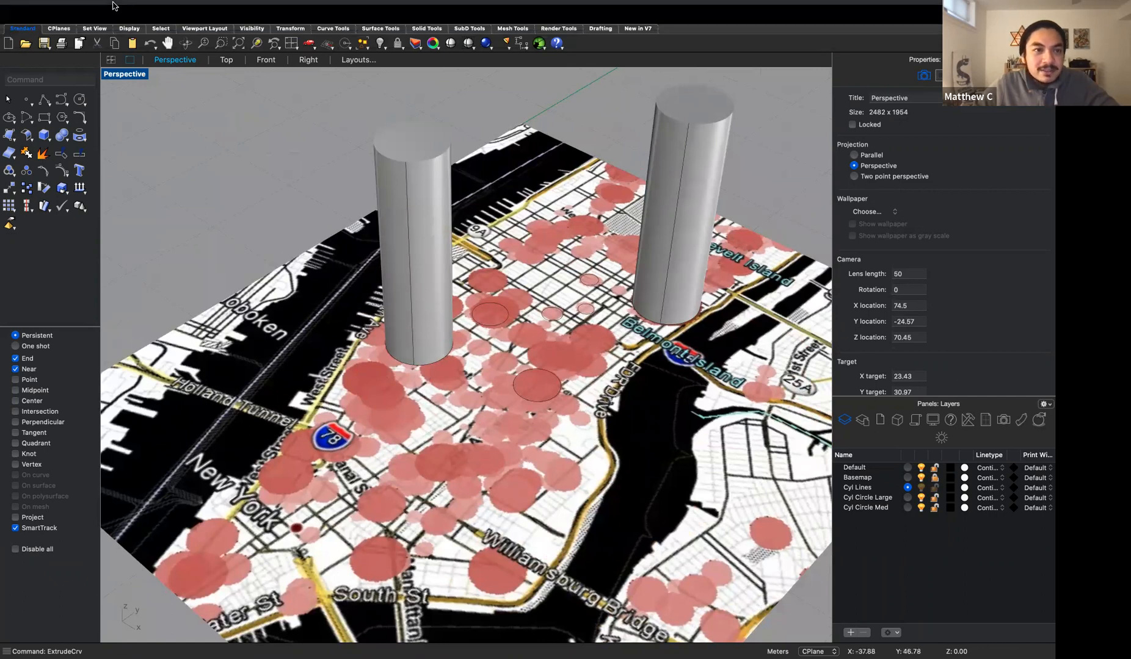
left_click(104, 6)
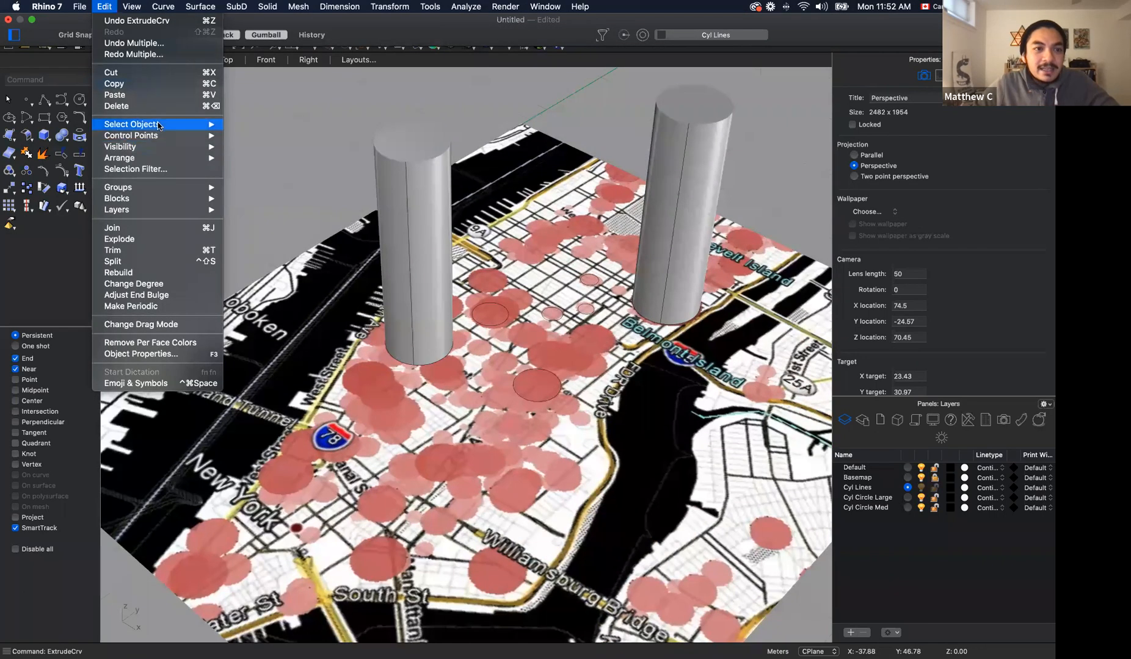
mouse_move(169, 191)
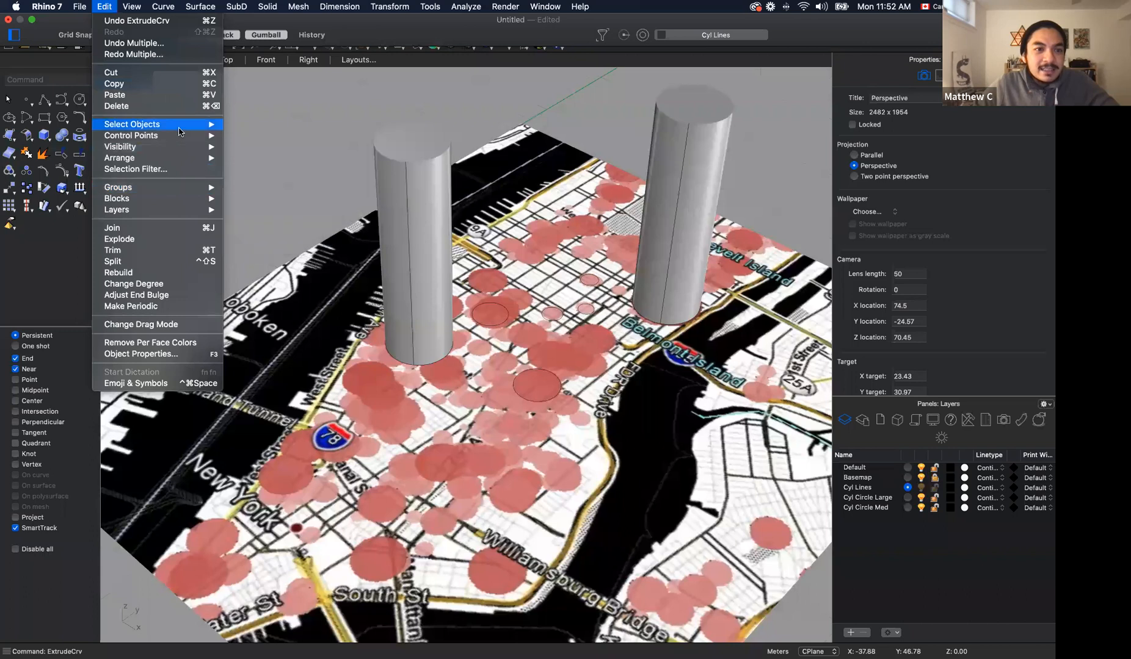
mouse_move(181, 128)
left_click(297, 486)
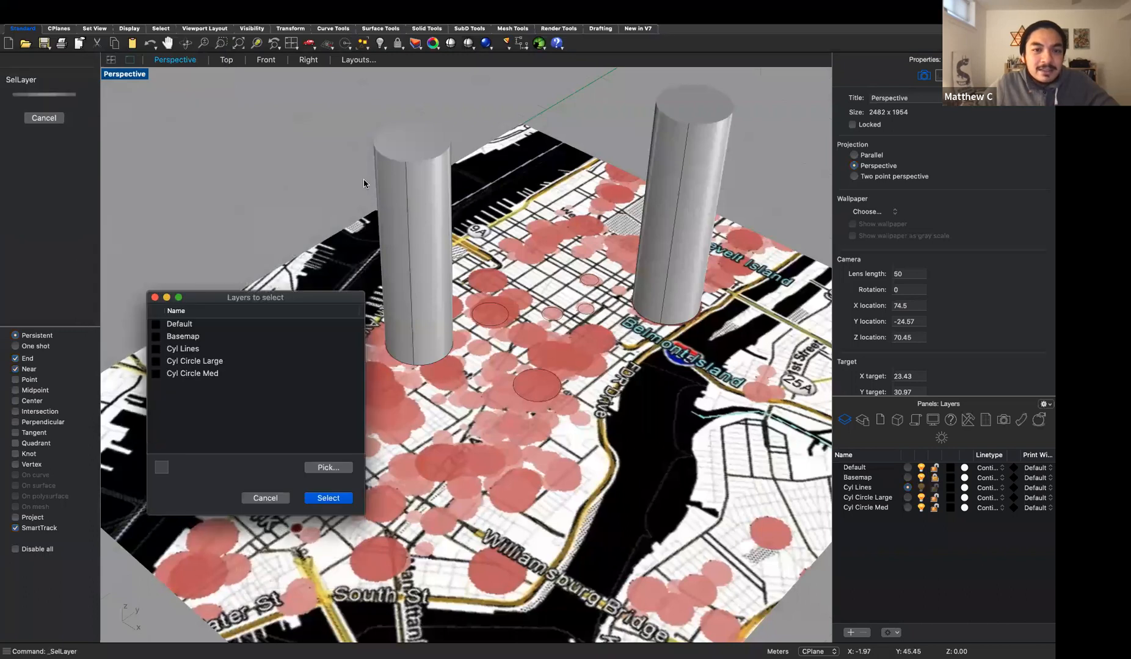
left_click(159, 377)
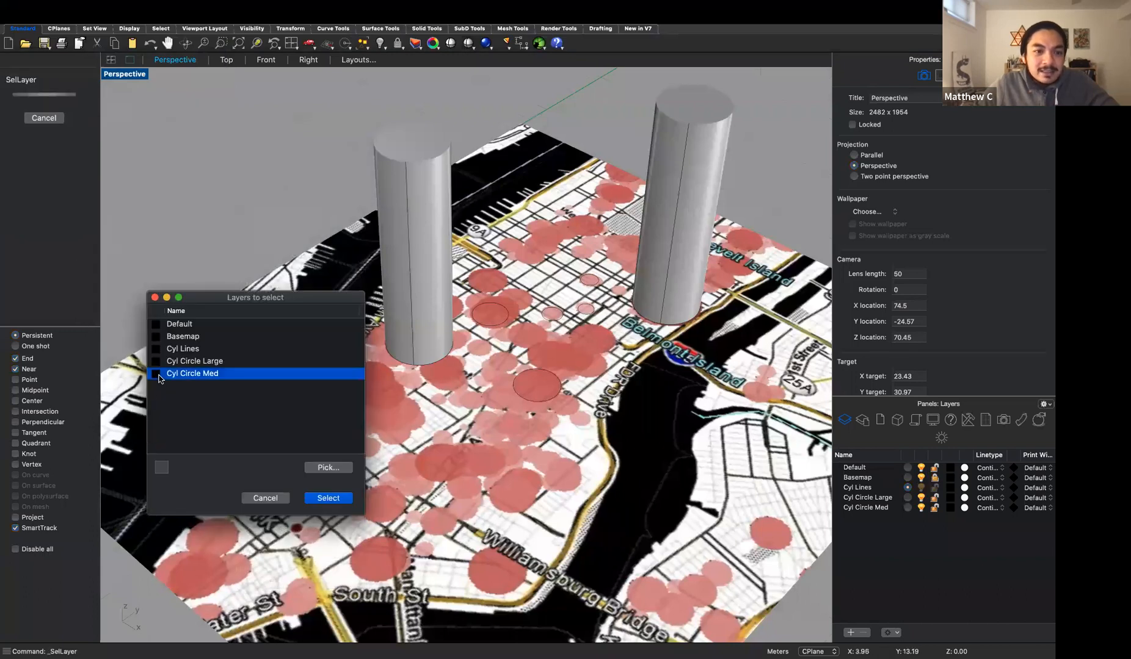
left_click(328, 498)
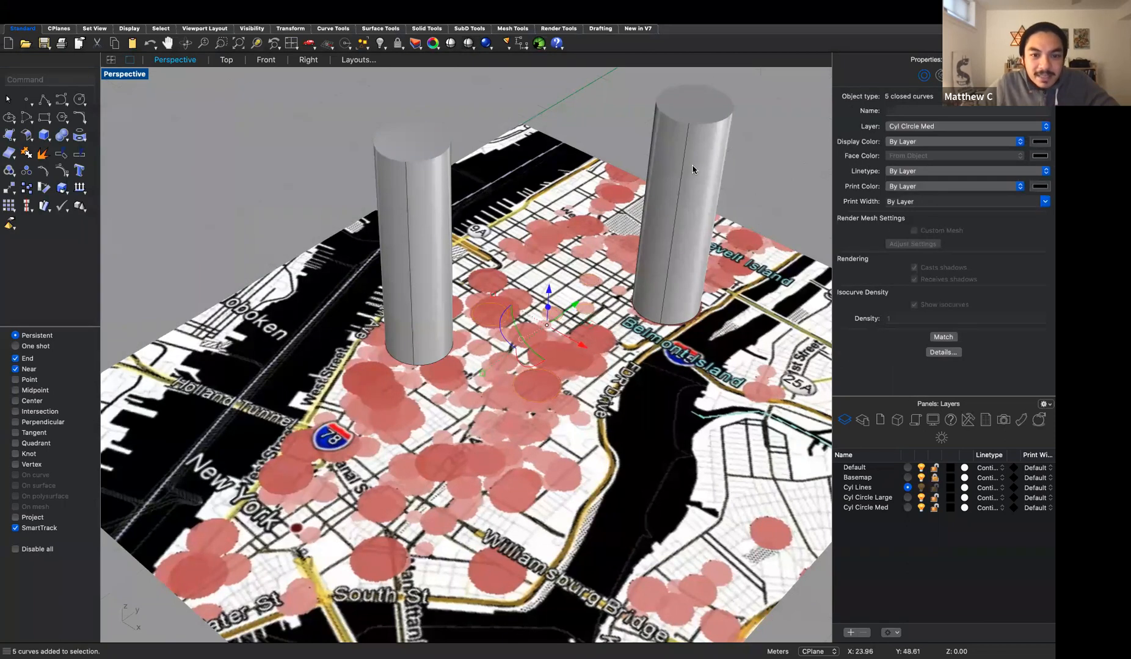
- Extrude the five selected medium circles upward with ExtrudeCrv into solid cylinders
type("Ex")
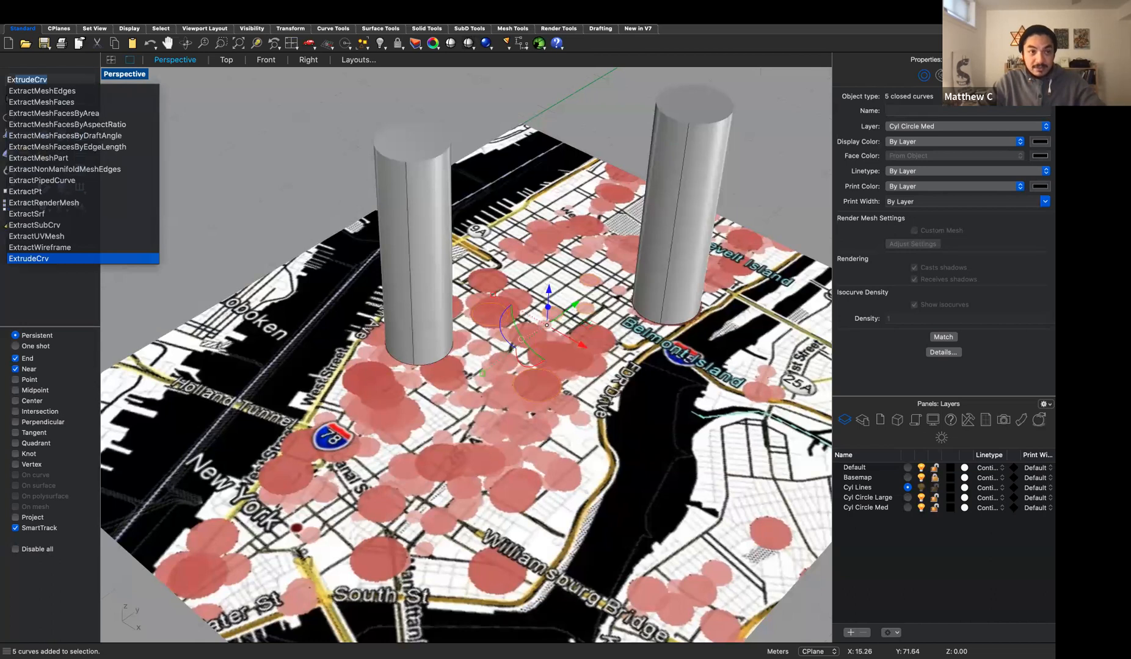
type("trude")
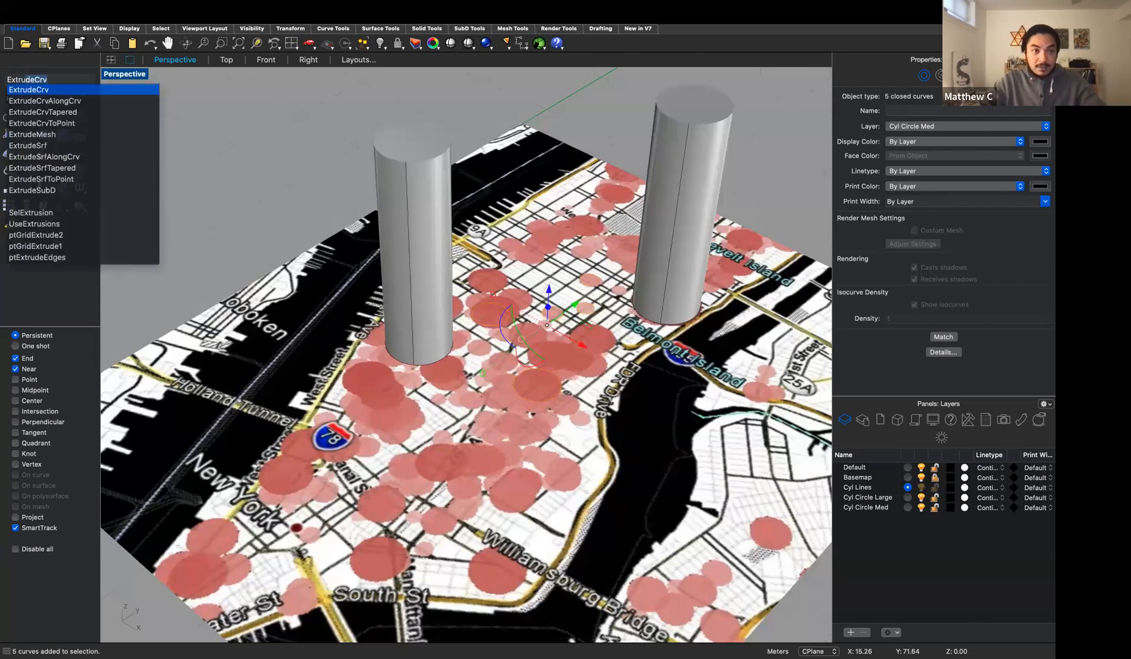
key("Return")
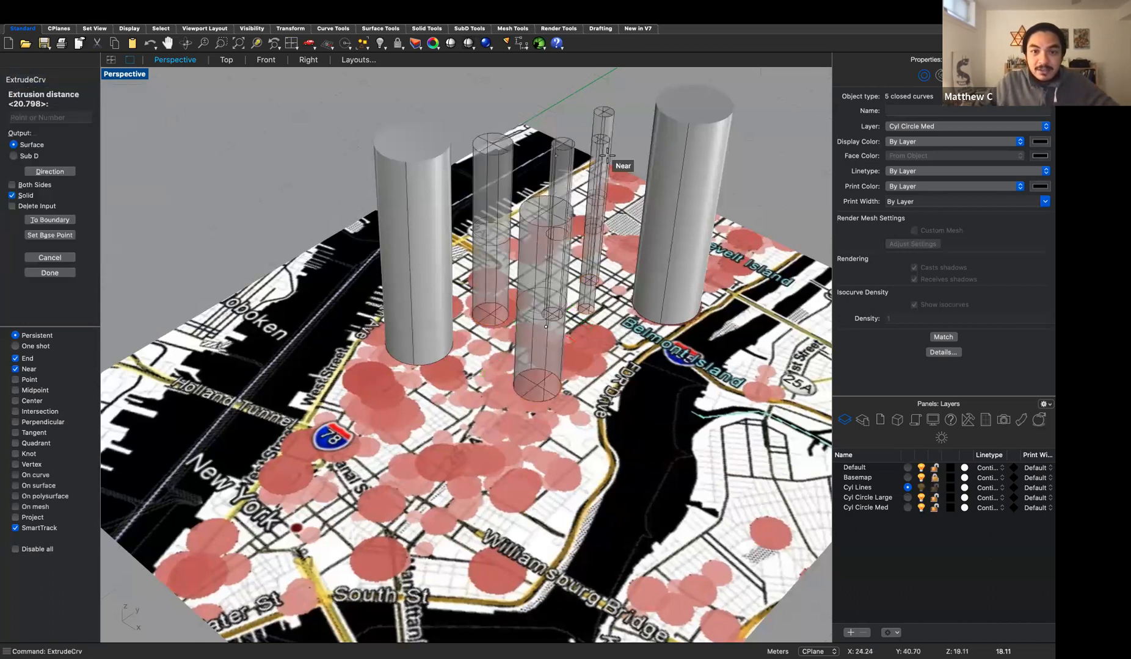
left_click(613, 139)
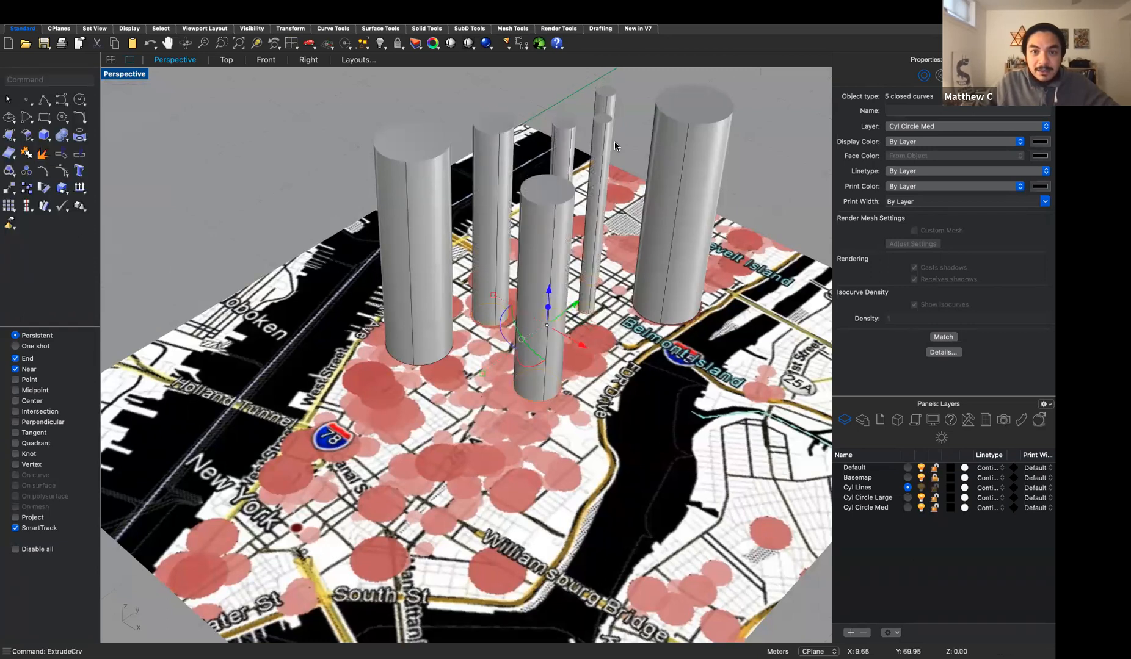
- Undo the extrusion of the five medium circles and redo it
right_click_drag(790, 221, 567, 98)
left_click(568, 98)
left_click(577, 142)
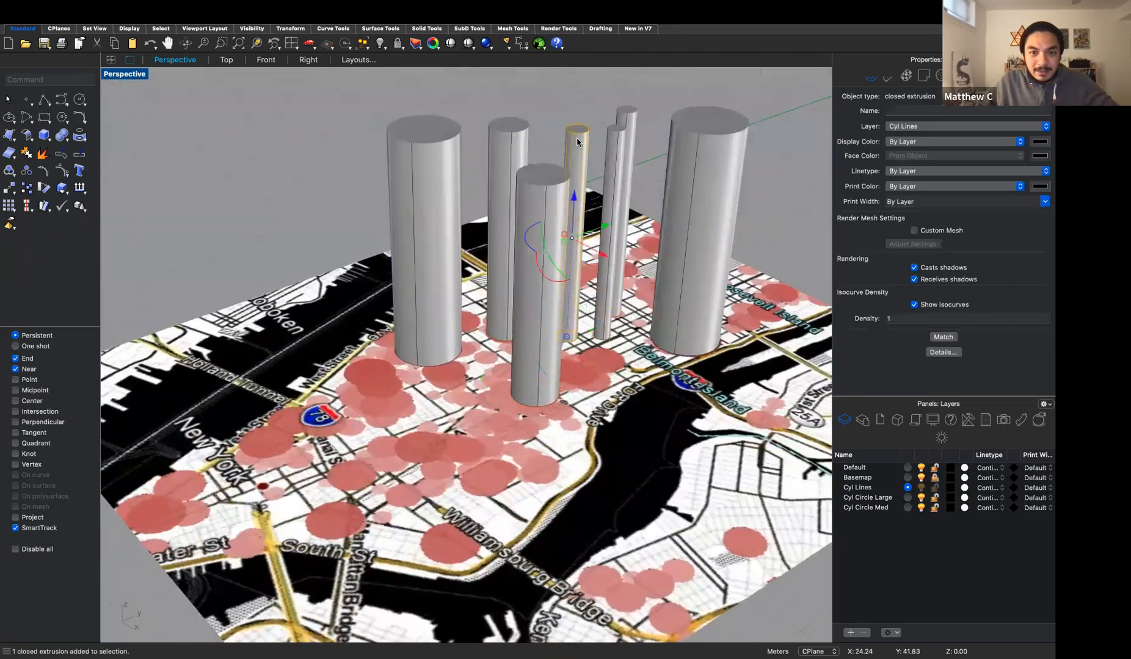
key("super+z")
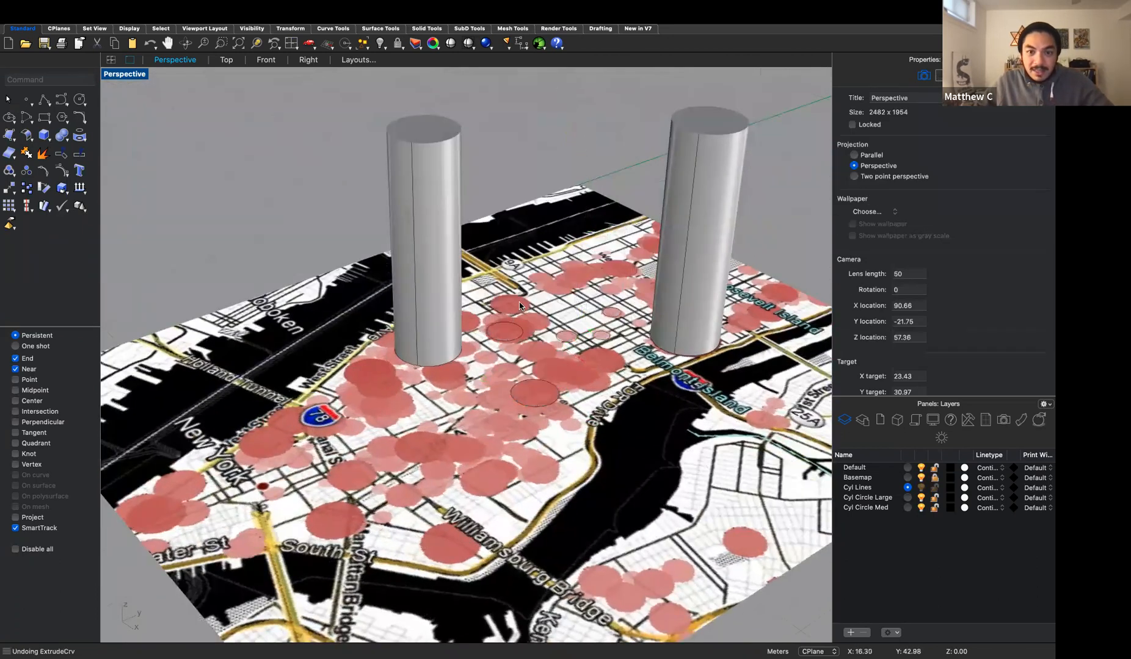
key("super+shift+z")
- Select all five cylinders extruded from the medium circles together
left_click(622, 124, "shift")
left_click(574, 160, "shift")
left_click(547, 184, "shift")
left_click(515, 144, "shift")
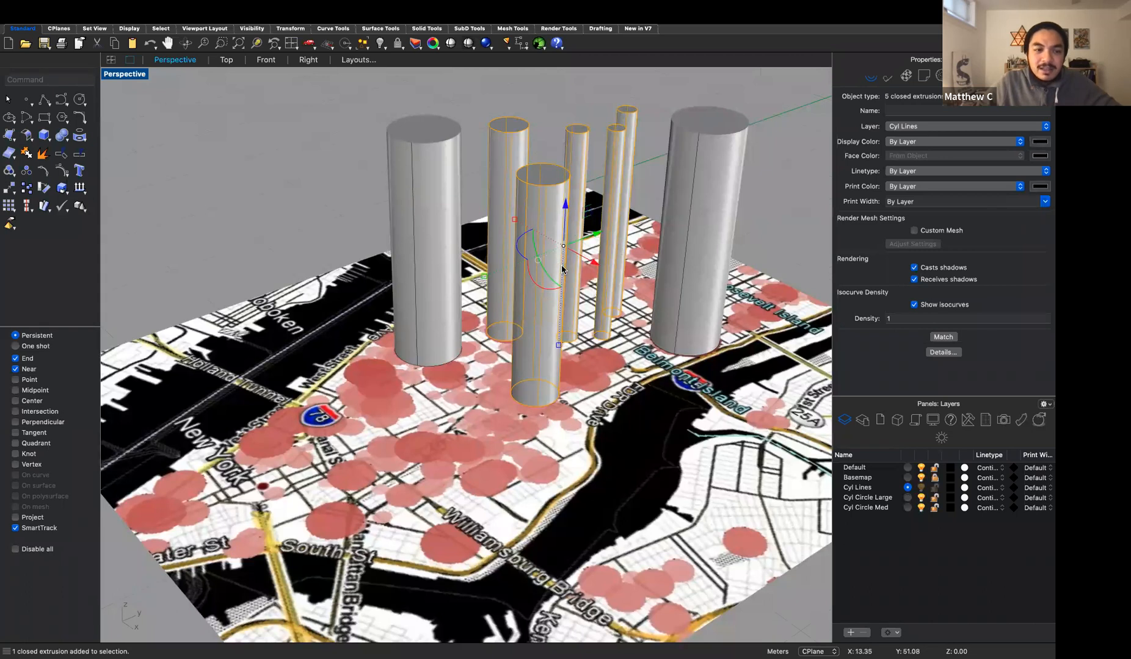
- Toggle the Gumball off and on several times to demonstrate it, ending with it switched on
mouse_move(422, 3)
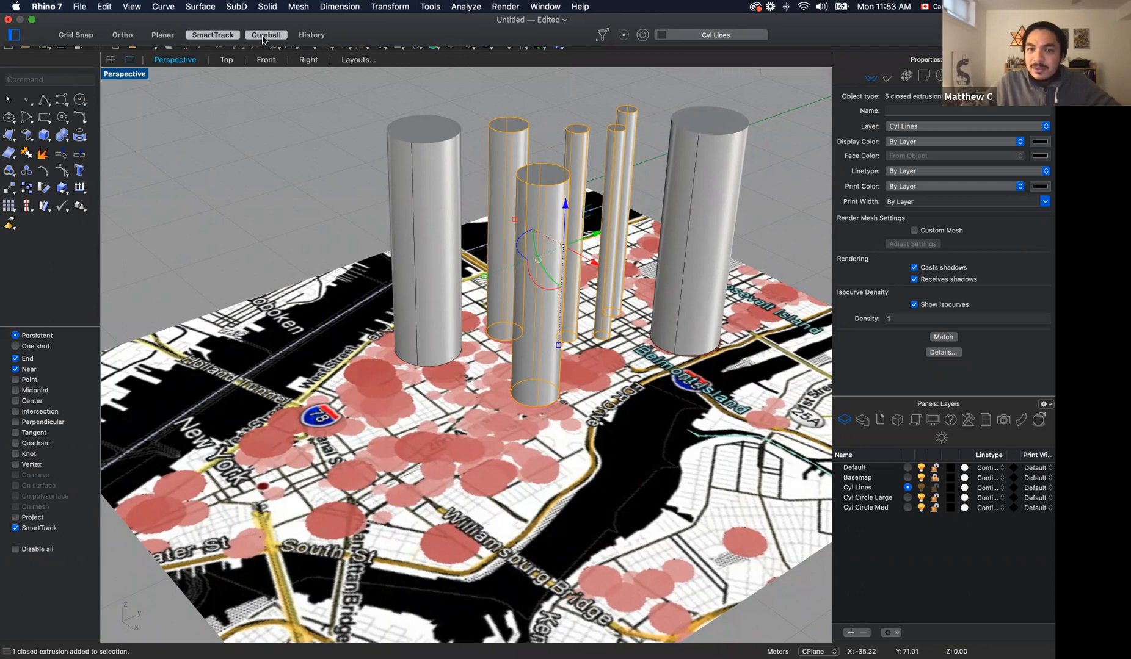
left_click(263, 36)
left_click(263, 37)
left_click(264, 37)
left_click(263, 36)
left_click(264, 36)
left_click(263, 37)
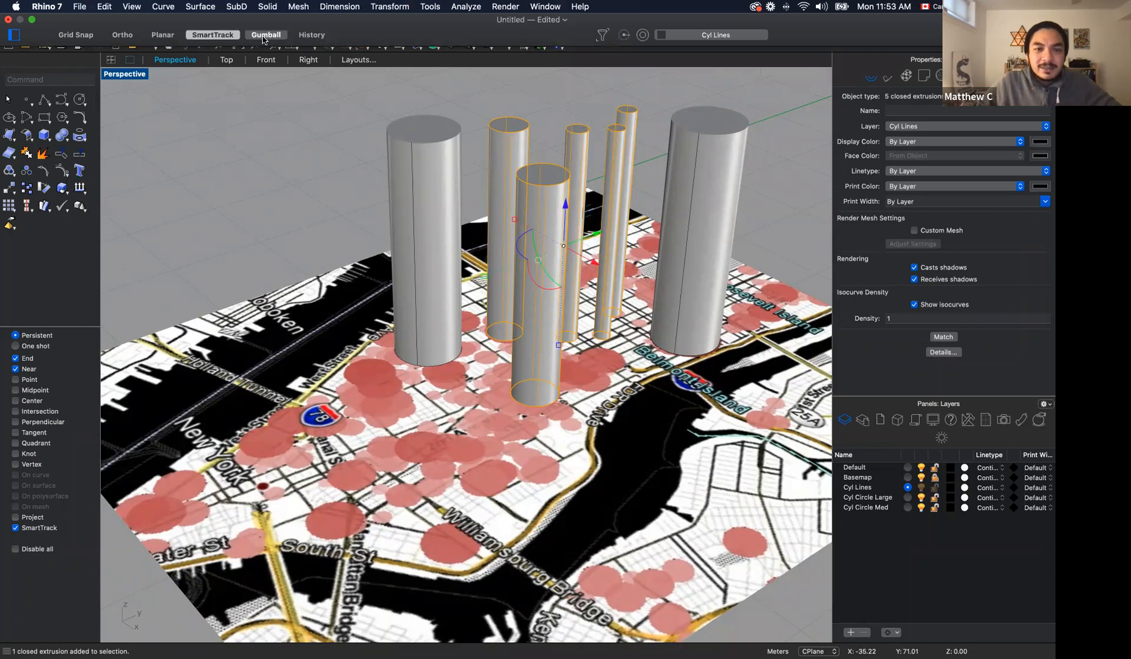
left_click(263, 36)
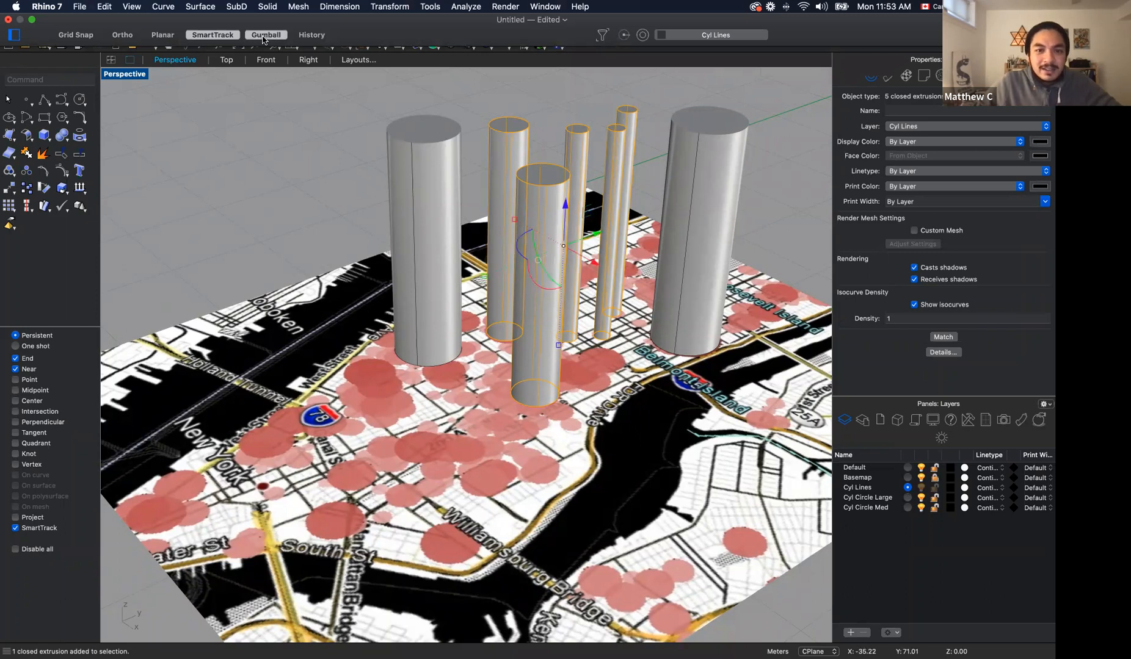
- Toggle the Gumball off and on, and display it on the large cylinder nearest Roosevelt Island
left_click(264, 37)
left_click(264, 37)
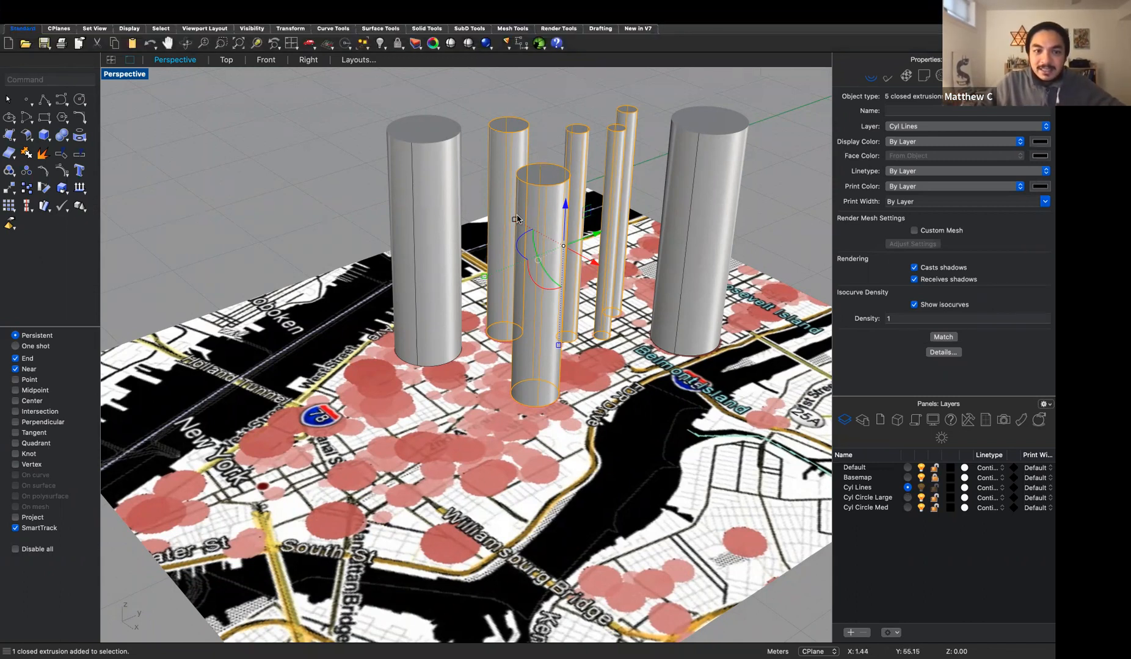
left_click(655, 118)
left_click(706, 154)
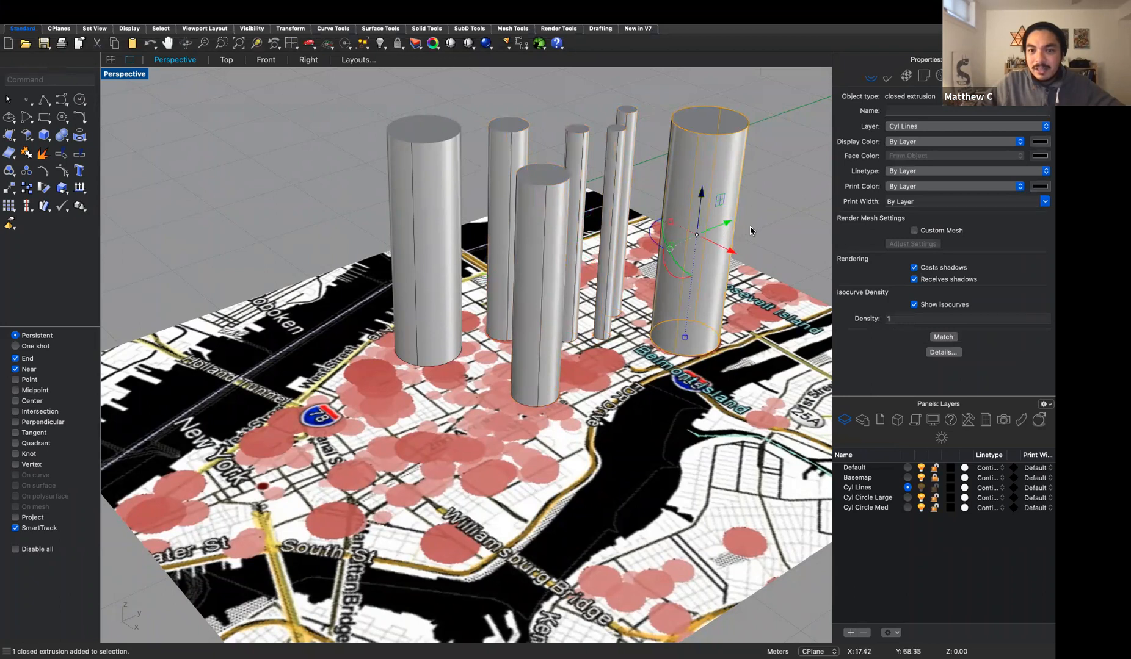
- Try moving the five medium cylinders together along the Gumball's green axis, and undo the move
left_click(534, 230)
left_click(507, 153, "shift")
left_click(577, 152, "shift")
left_click(612, 148, "shift")
left_click(629, 122, "shift")
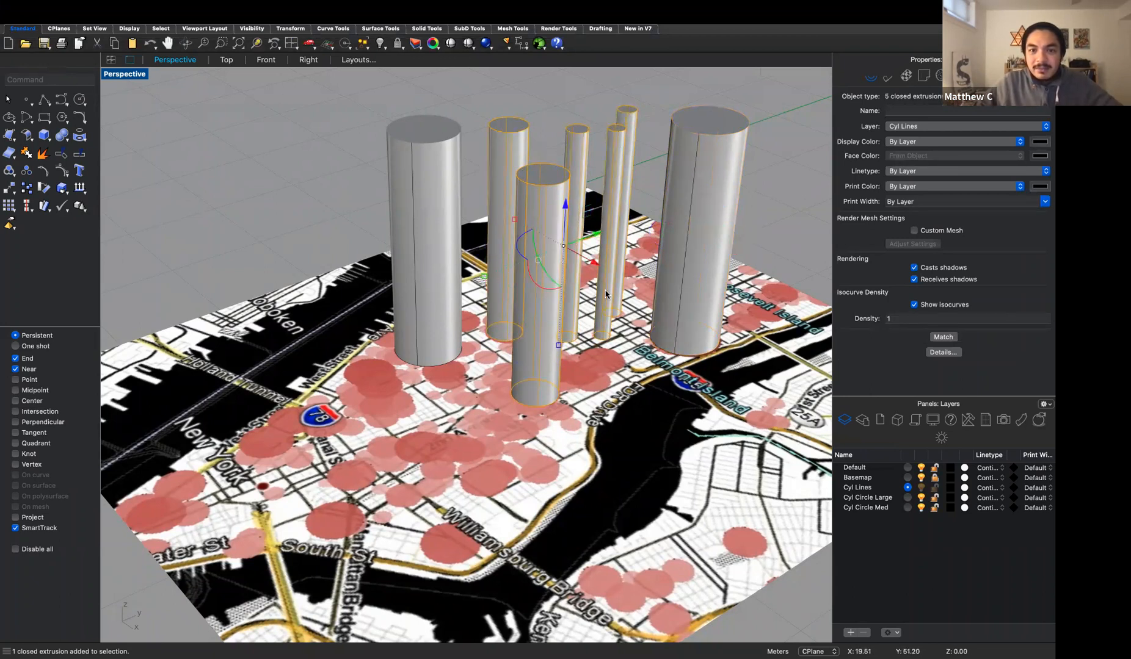
left_click_drag(629, 228, 782, 175)
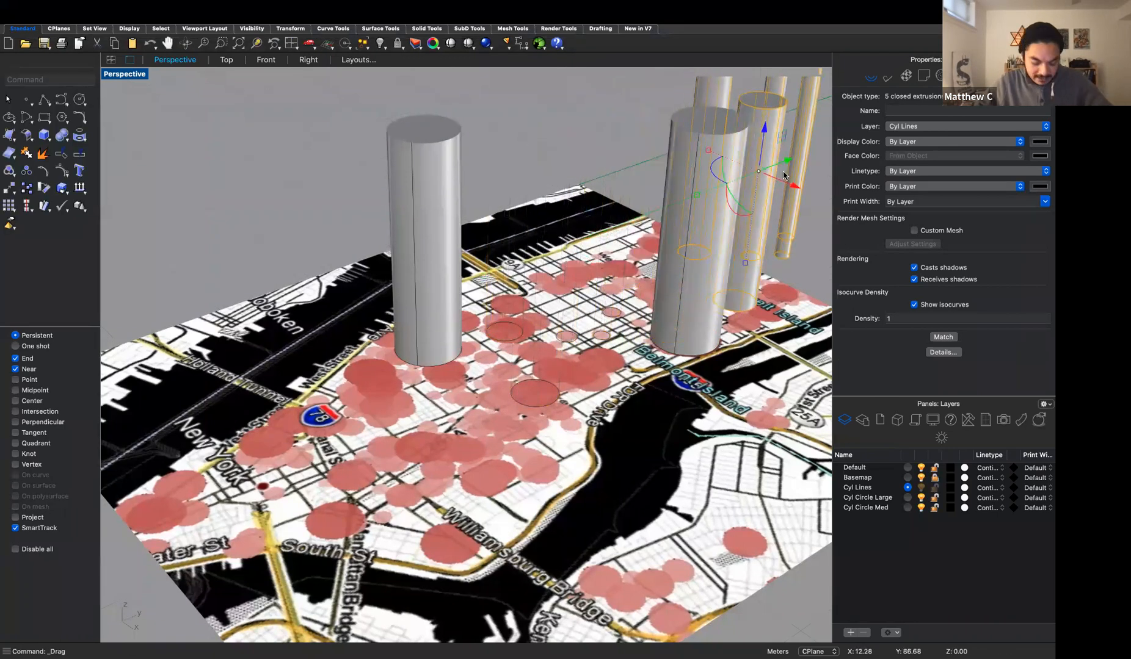
key("super+z")
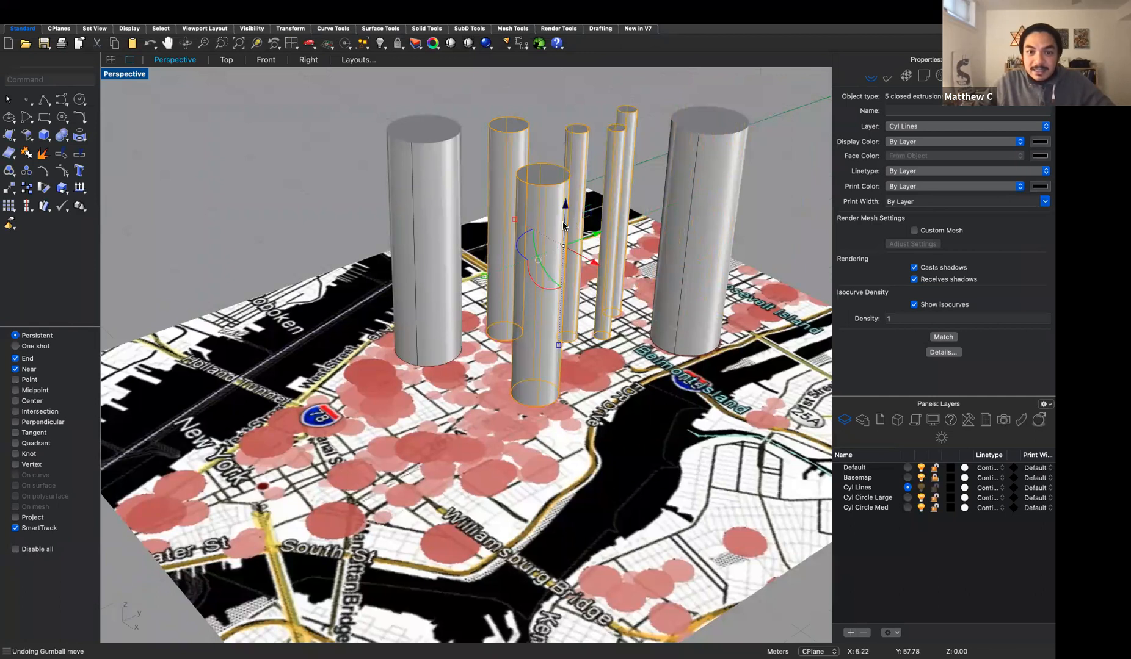
- Try moving the five medium cylinders vertically, along the red axis and freely across the view, undoing each move
left_click_drag(563, 226, 569, 162)
key("super+z")
left_click_drag(603, 232, 755, 299)
key("super+z")
left_click_drag(545, 210, 134, 244)
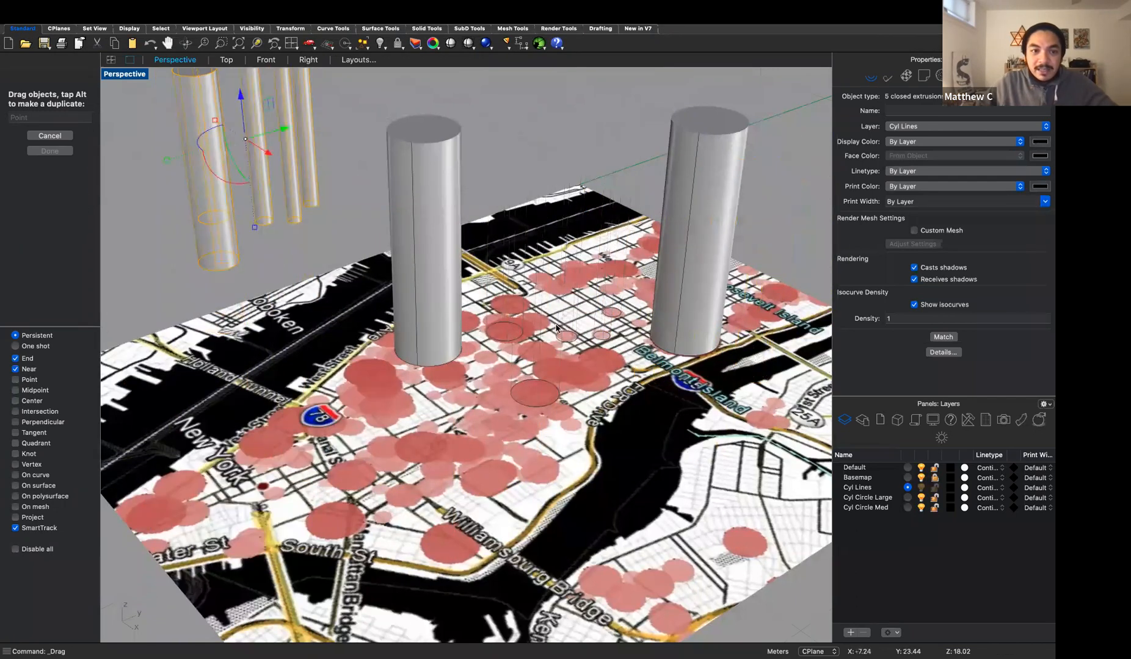
key("super+z")
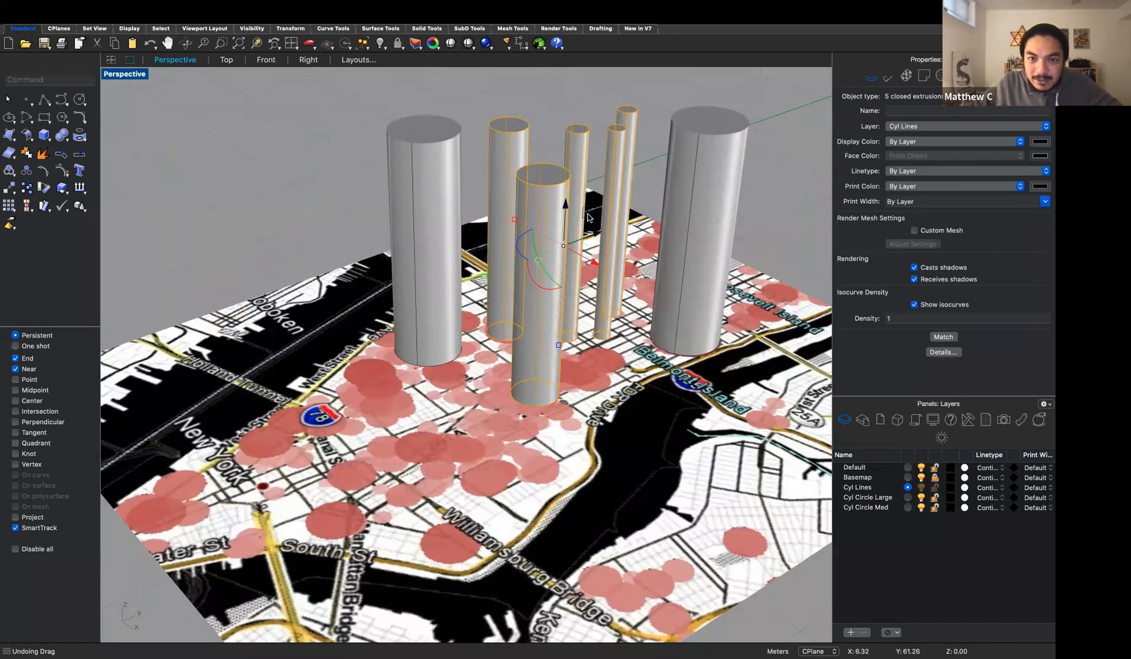
- Try moving the five medium cylinders with the Gumball's plane handle and again from another viewing angle, undoing each move
scroll(593, 213, "up", 5)
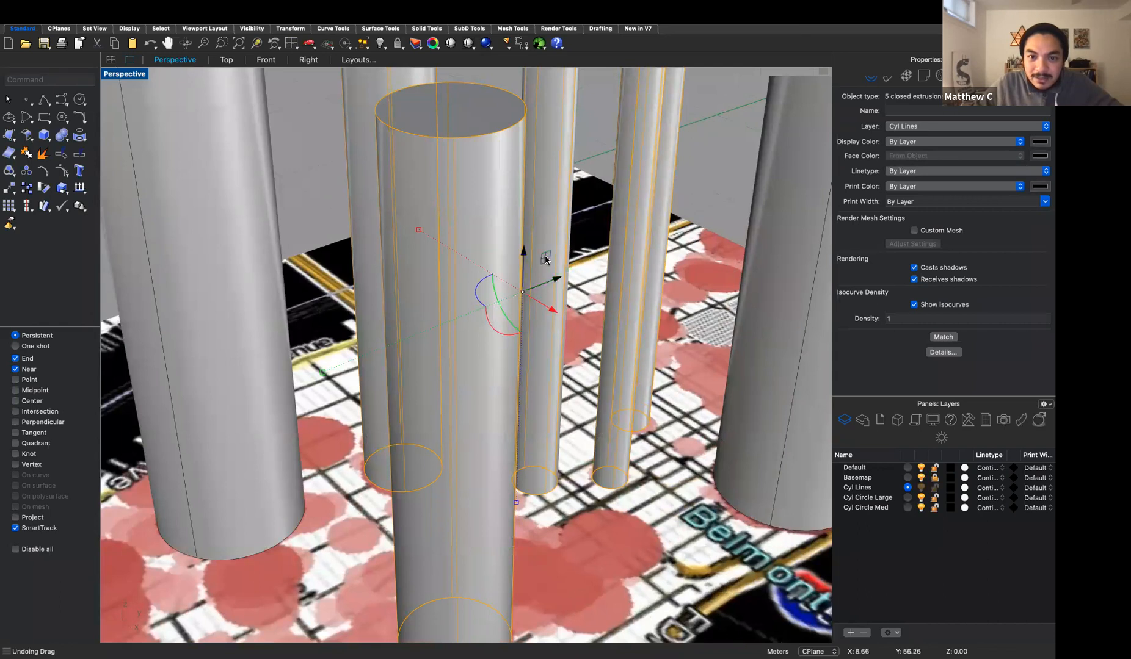
left_click_drag(545, 260, 609, 166)
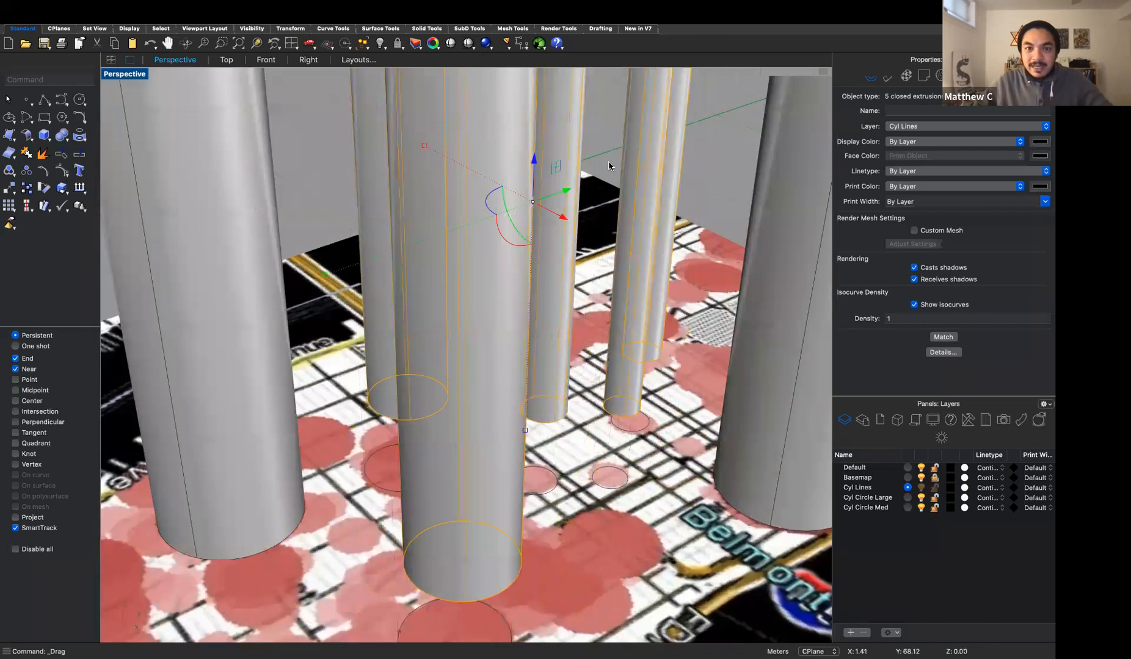
key("ctrl+z")
right_click_drag(683, 235, 570, 183)
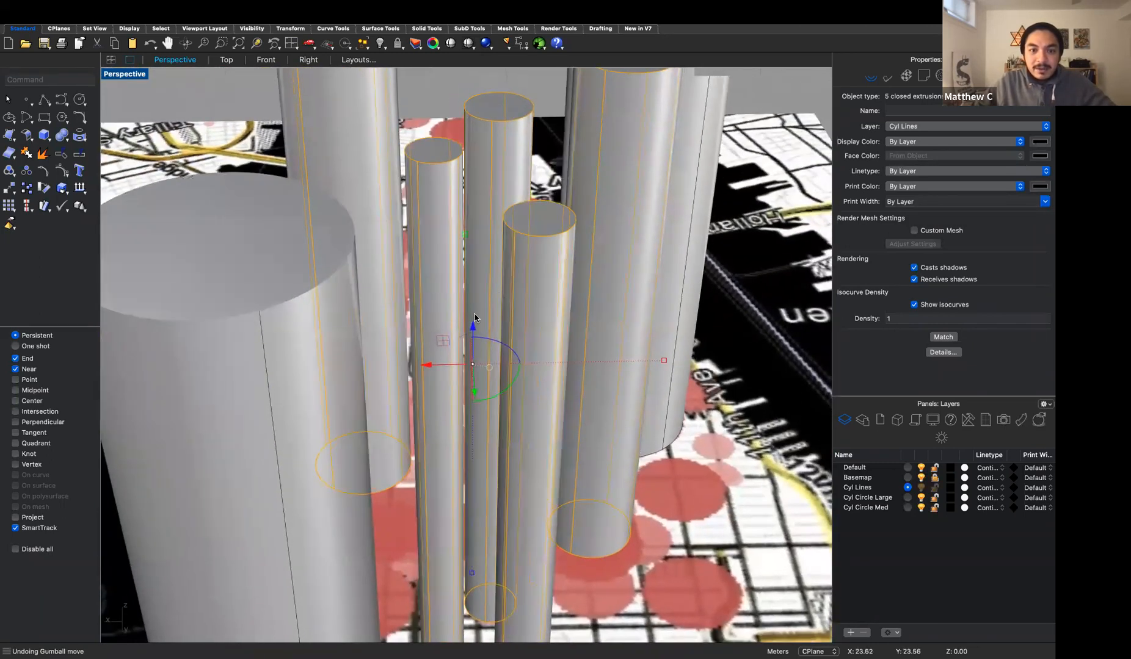
left_click_drag(476, 342, 449, 323)
key("ctrl+z")
scroll(517, 308, "down", 5)
right_click_drag(510, 341, 422, 169)
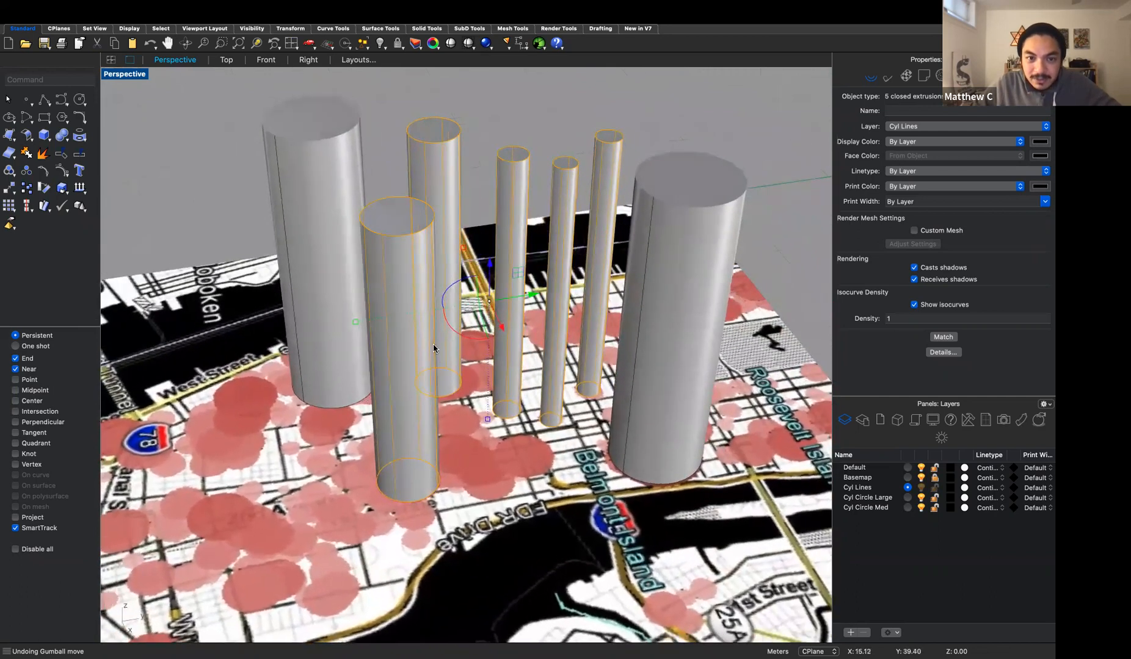
- Cancel the Gumball's rotation angle entry and reselect the five medium cylinders together
left_click(450, 330)
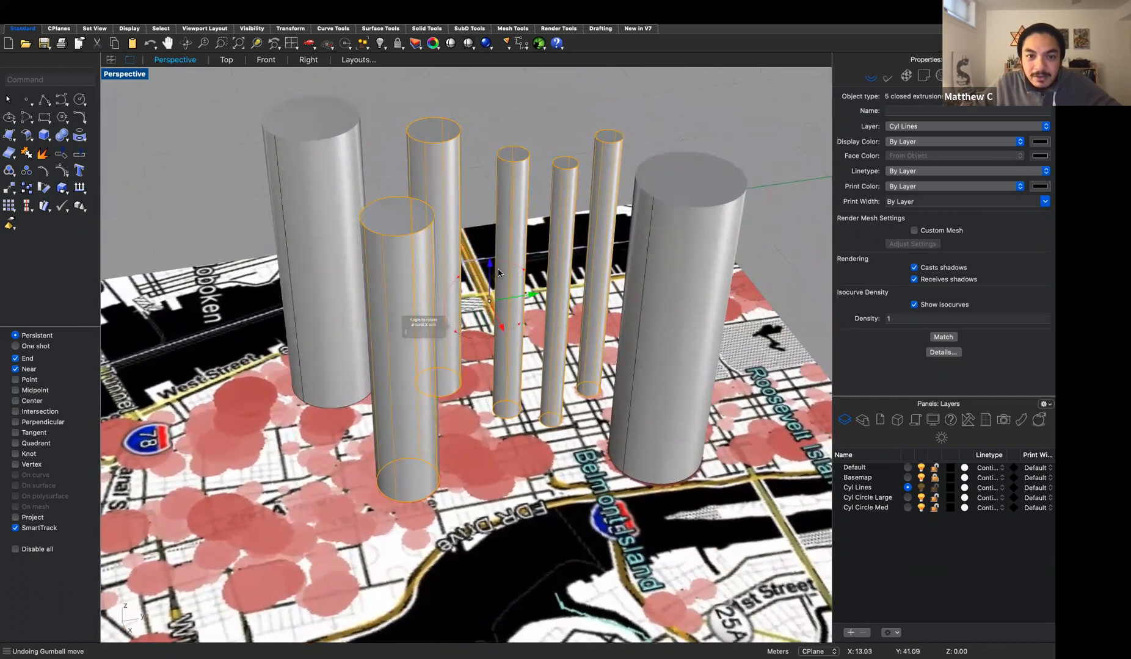
key("Escape")
left_click(505, 165)
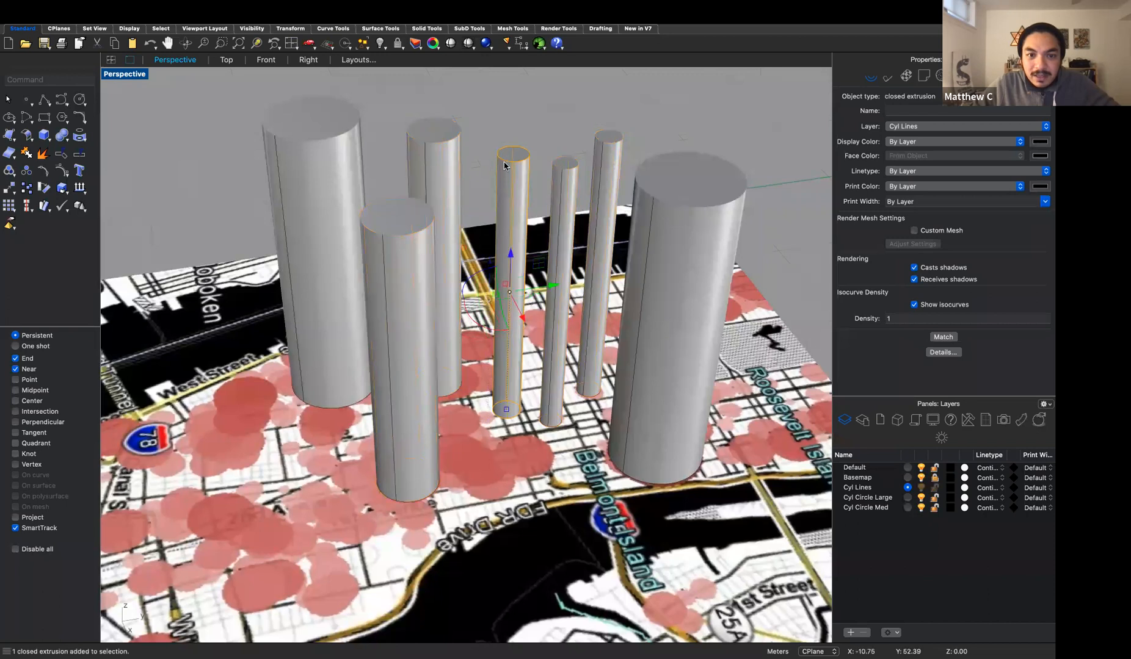
left_click(447, 183, "shift")
left_click(399, 314, "shift")
left_click(561, 301, "shift")
left_click(596, 289, "shift")
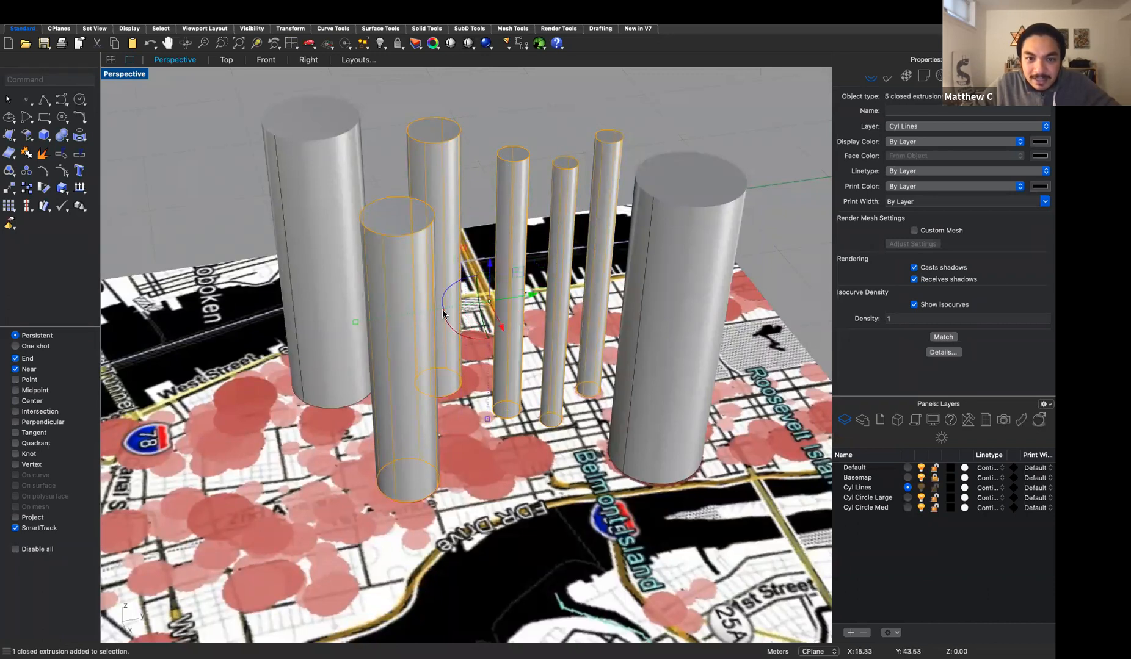
- Try rotating the five medium cylinders with the Gumball, undoing each rotation
left_click_drag(469, 341, 585, 317)
key("super+z")
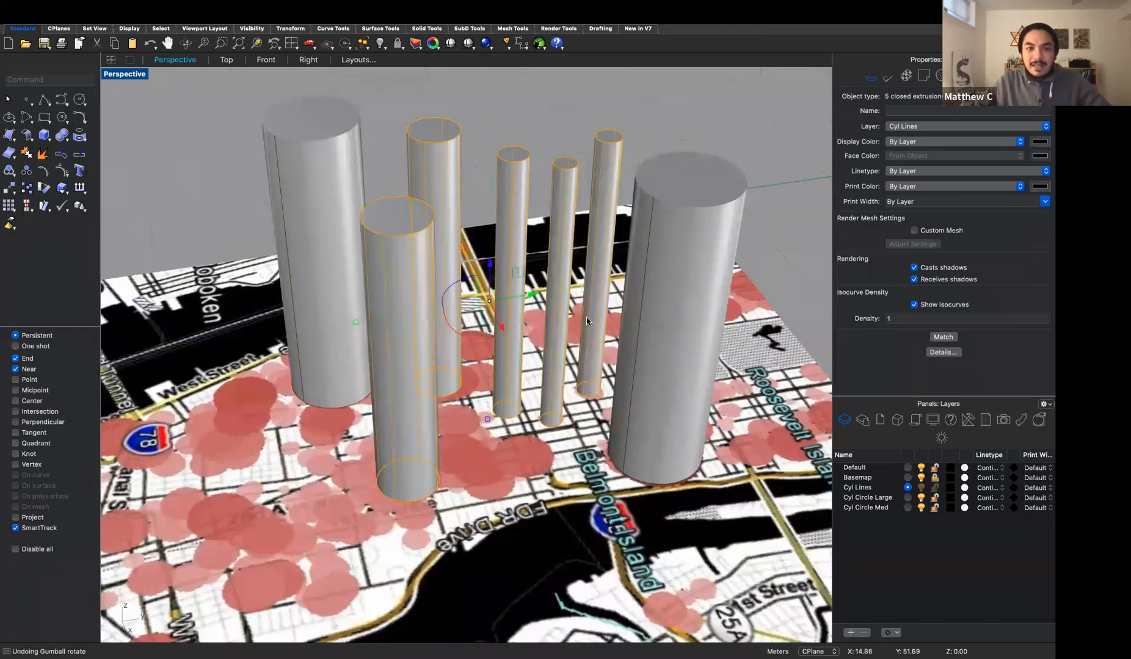
left_click_drag(489, 301, 471, 195)
key("super+z")
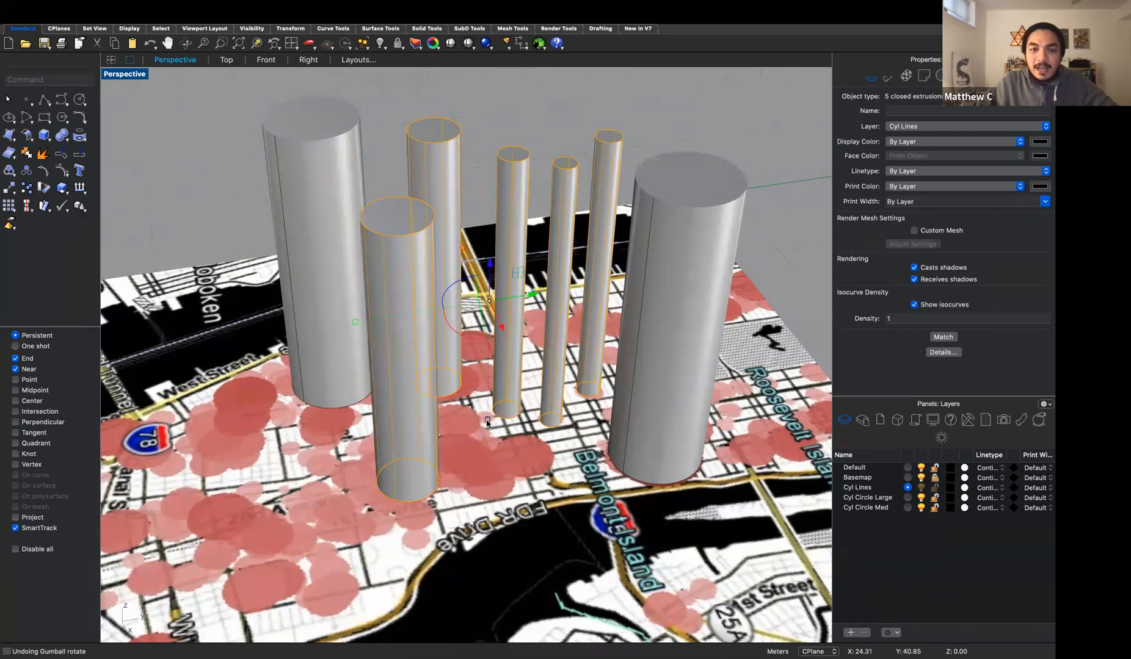
- Shorten the five medium cylinders by scaling them vertically with the Gumball, and lower them back onto their circles on the map
left_click_drag(488, 421, 487, 350)
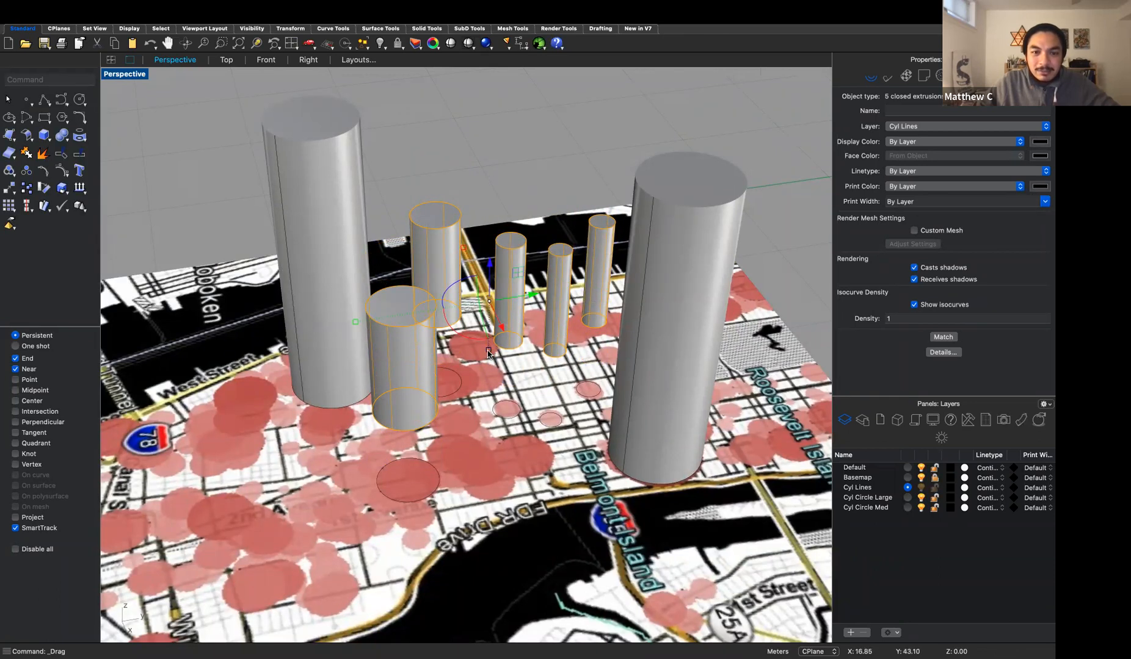
mouse_move(489, 352)
left_mouse_down()
mouse_move(494, 507)
mouse_move(478, 365)
left_mouse_up()
right_click_drag(475, 165, 445, 189)
left_click(420, 204)
left_click(441, 256, "shift")
left_click(492, 249, "shift")
left_click(535, 246, "shift")
left_click(565, 241, "shift")
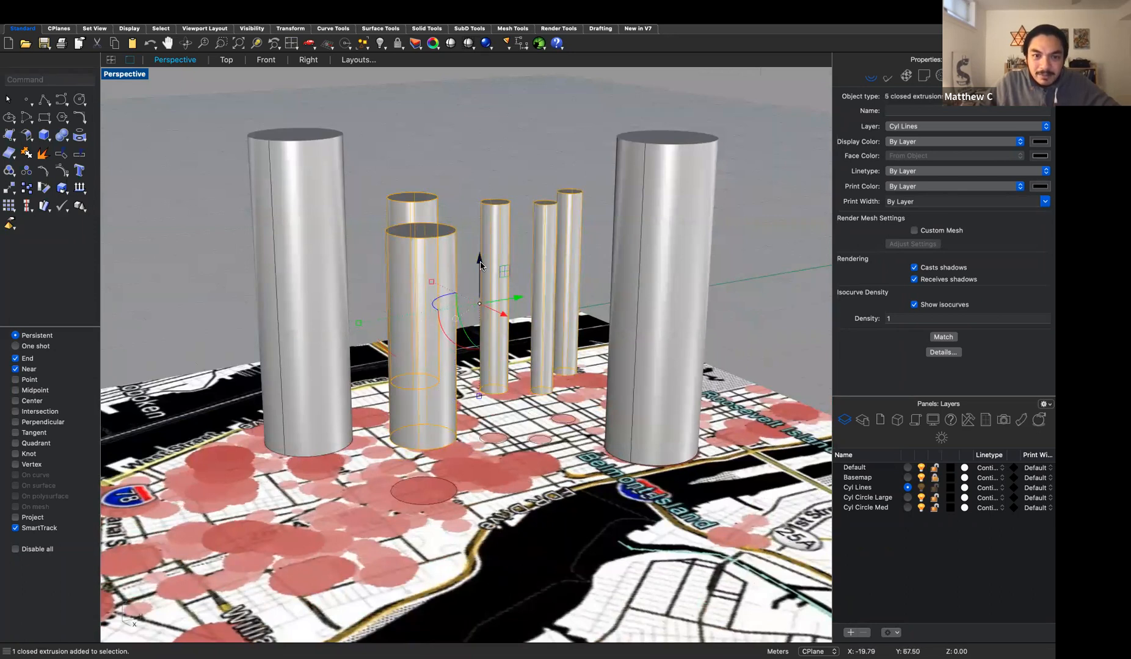
left_click_drag(480, 265, 481, 323)
left_click(493, 227)
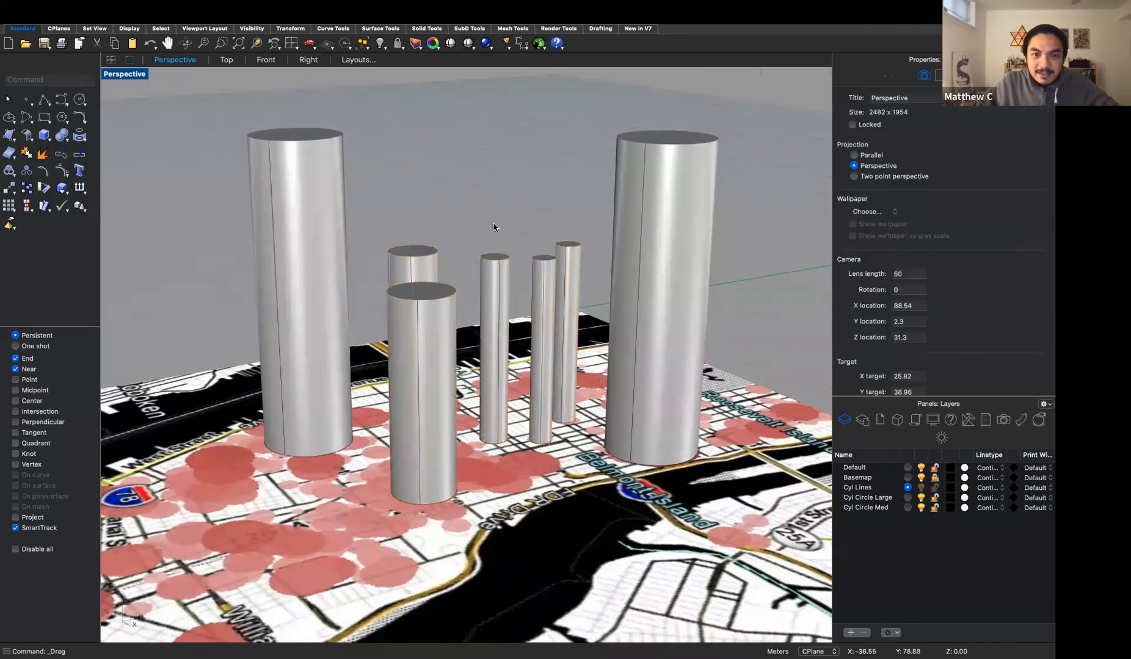
- Shorten the three thinnest cylinders further by scaling them vertically, keeping their bases on the map
left_click(488, 292)
left_click(567, 335, "shift")
left_click(541, 366, "shift")
left_click_drag(538, 415, 533, 350)
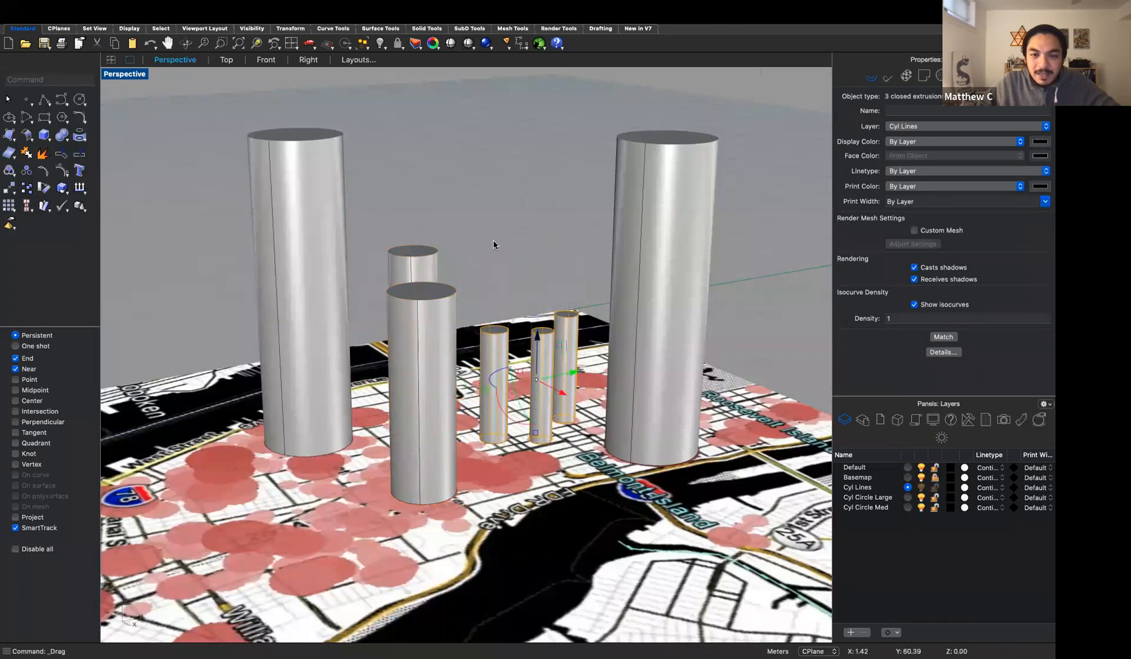
left_click(543, 260)
- Try duplicating six cylinders along the Gumball's green axis toward Lower Manhattan
right_click_drag(543, 260, 477, 133)
left_click(477, 133)
left_click(483, 247, "shift")
left_click(535, 215, "shift")
left_click(552, 257, "shift")
left_click(574, 273, "shift")
left_click(633, 274, "shift")
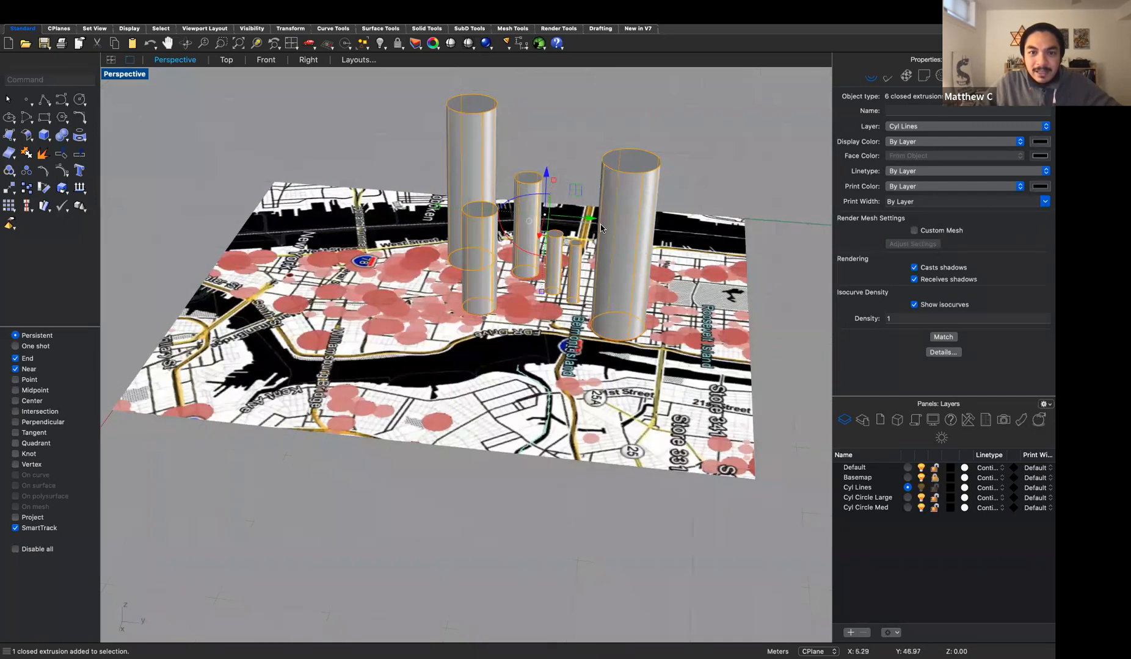
left_click_drag(601, 228, 390, 217, "alt")
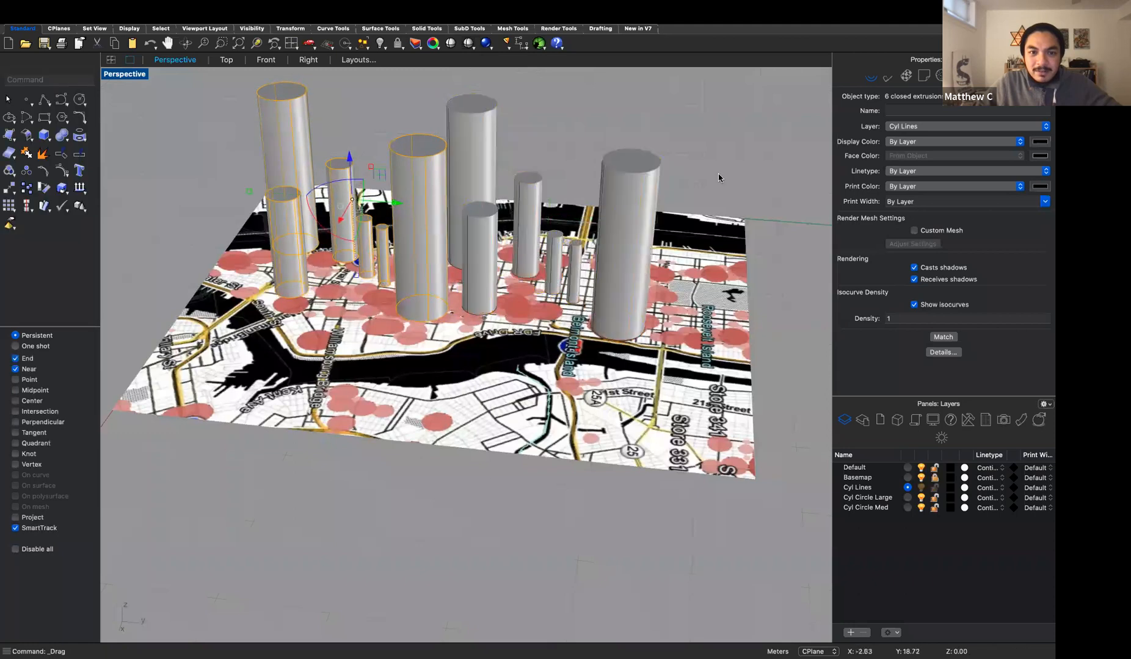
- Move the six copied cylinders back along the green axis past the originals, and undo both the move and the copy
right_click_drag(745, 261, 503, 199)
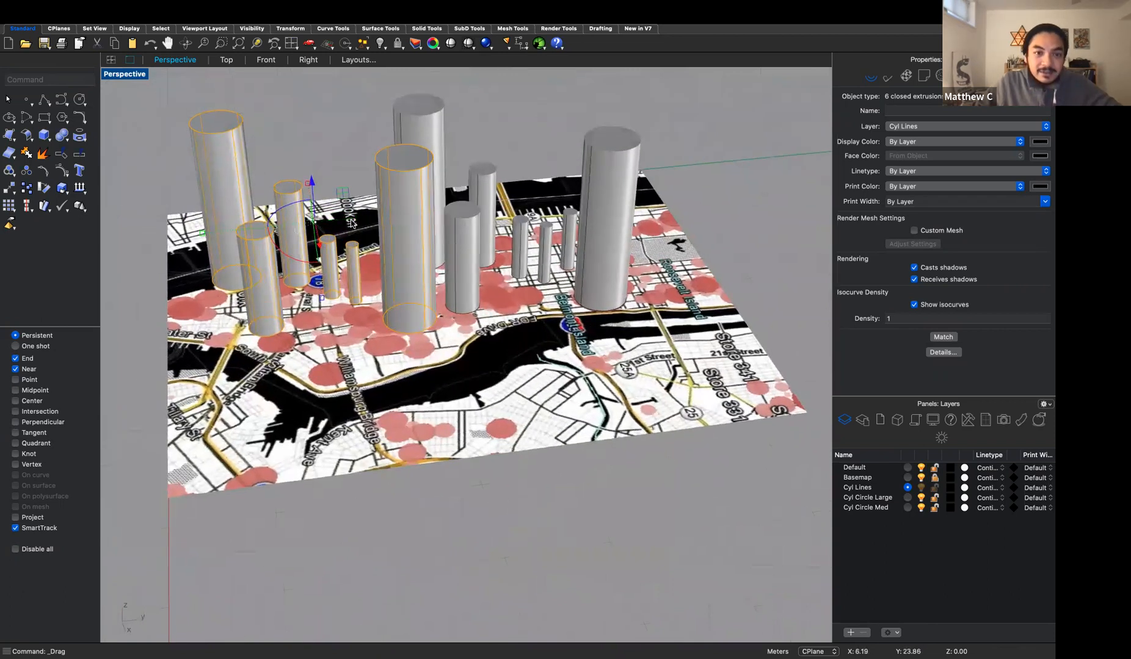
left_click_drag(352, 223, 713, 198)
right_click_drag(642, 485, 434, 483)
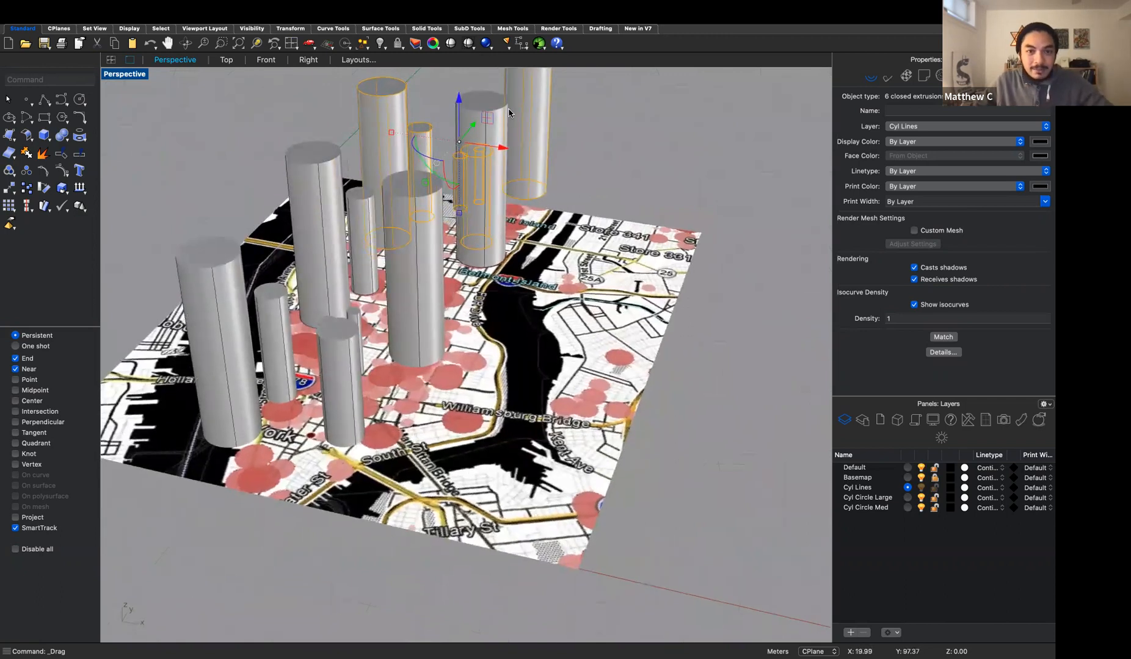
key("ctrl+z")
key("ctrl+z")
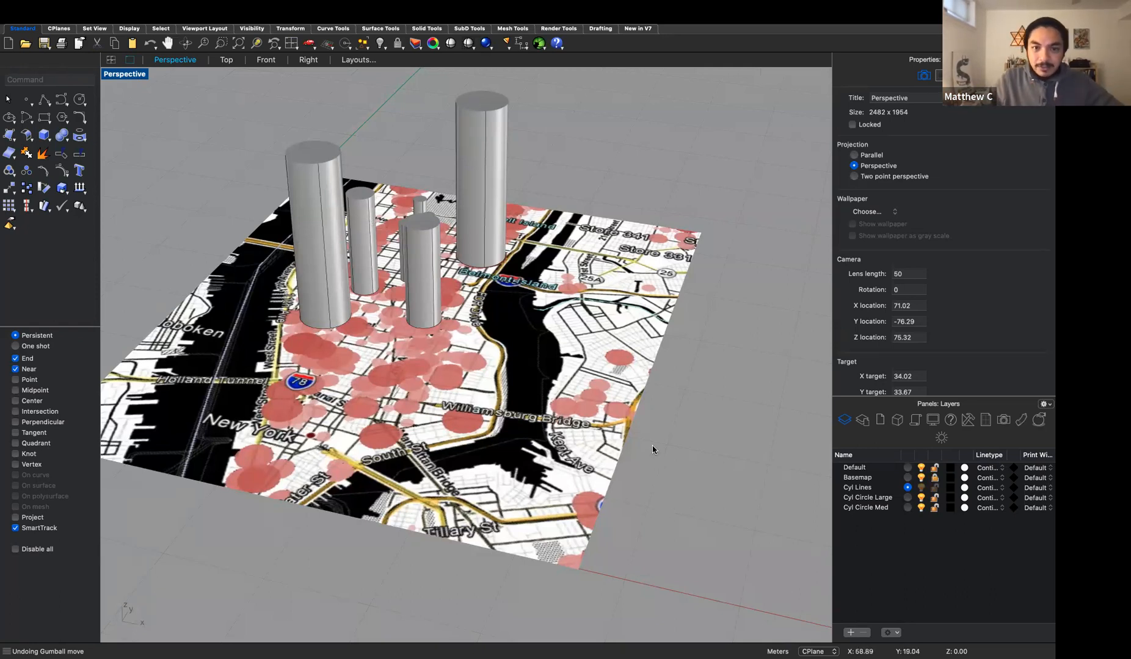
- Select the two large cylinders in turn to point them out, and clear the selection
left_click(497, 184)
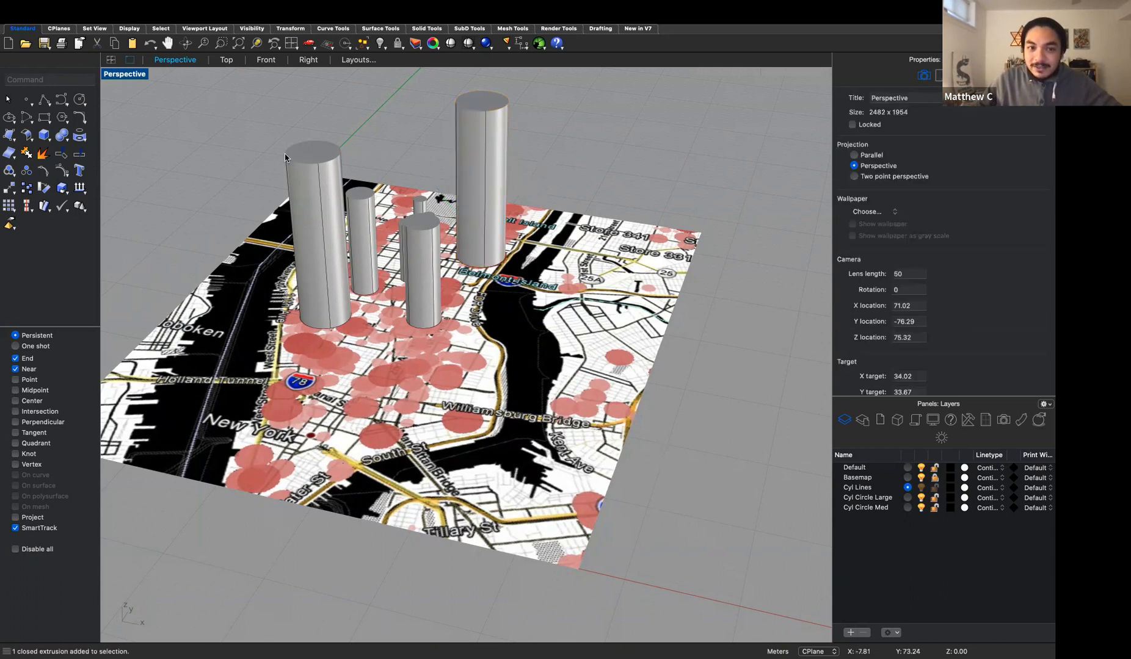
left_click(501, 202)
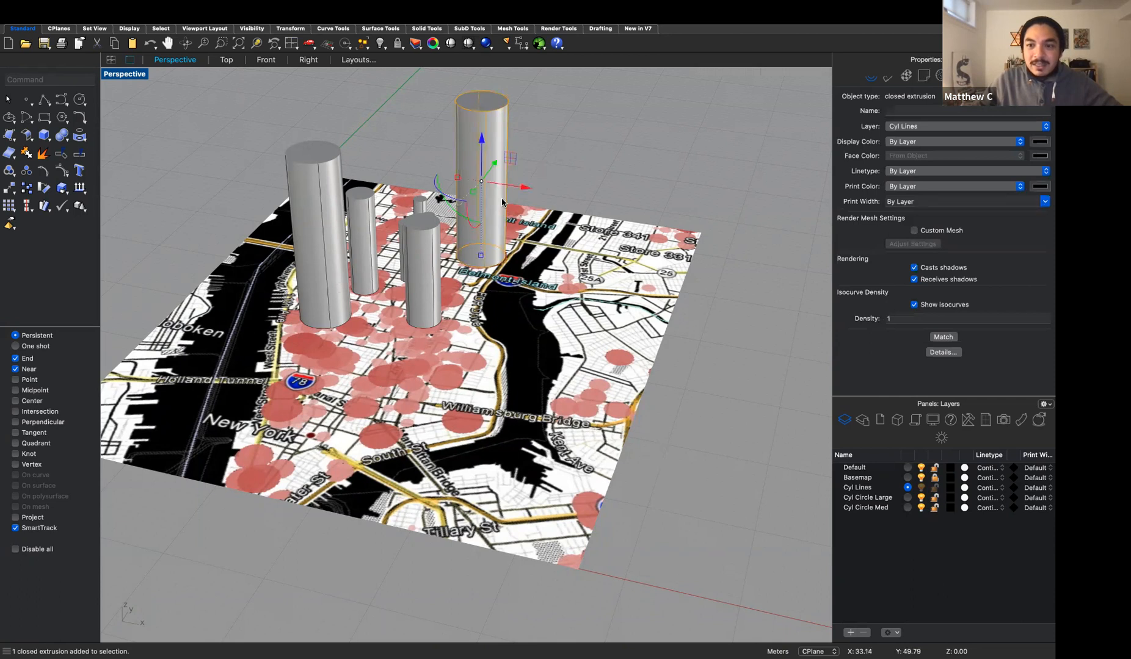
left_click(328, 220)
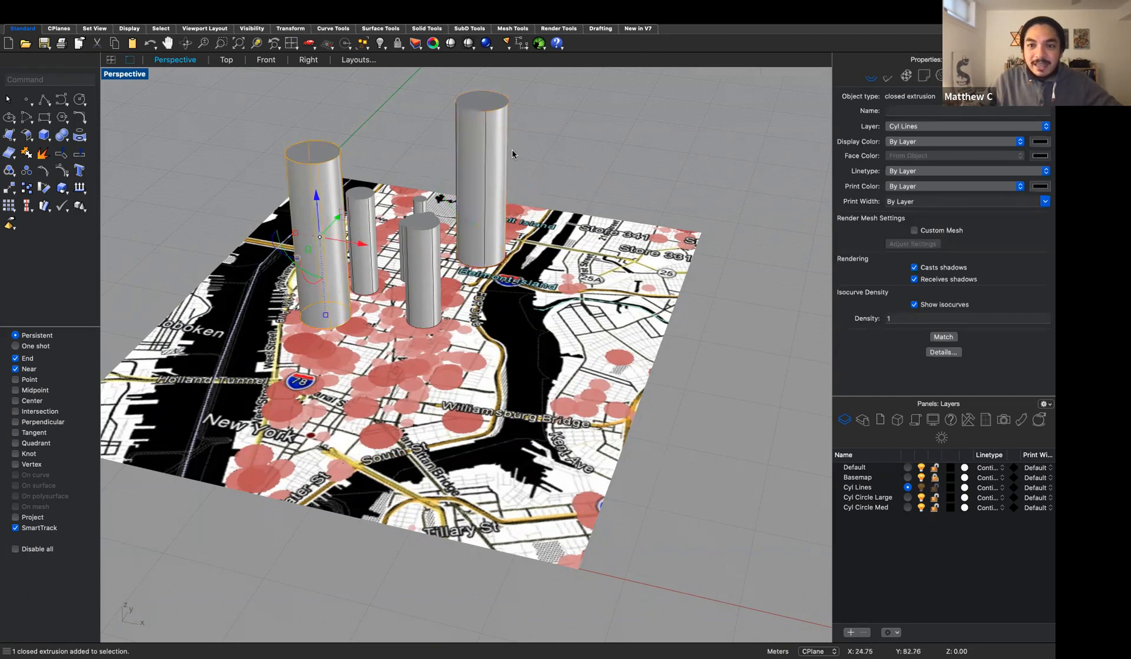
left_click(480, 168)
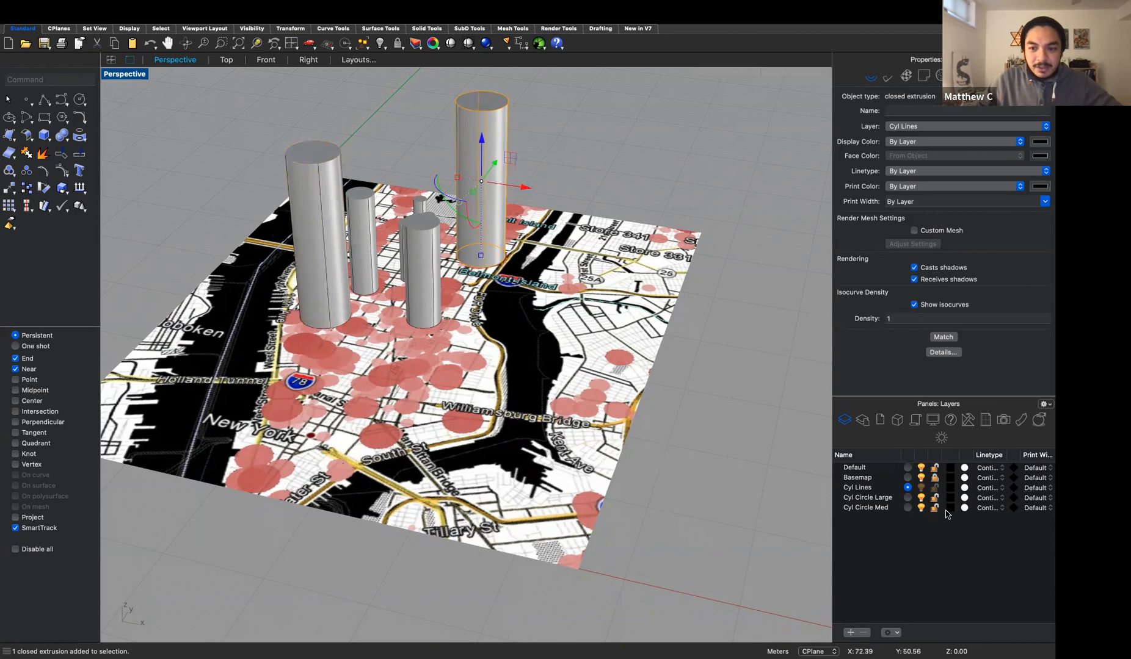
left_click(618, 144)
- Switch the Perspective viewport to the Rendered display mode
left_click(126, 76)
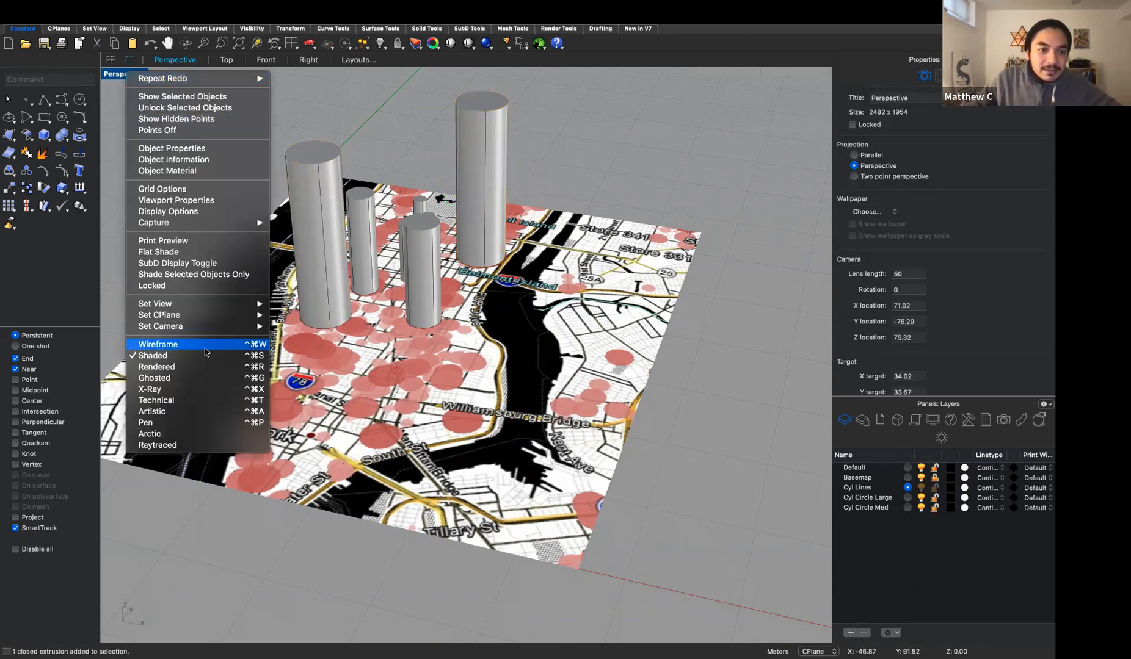
left_click(206, 366)
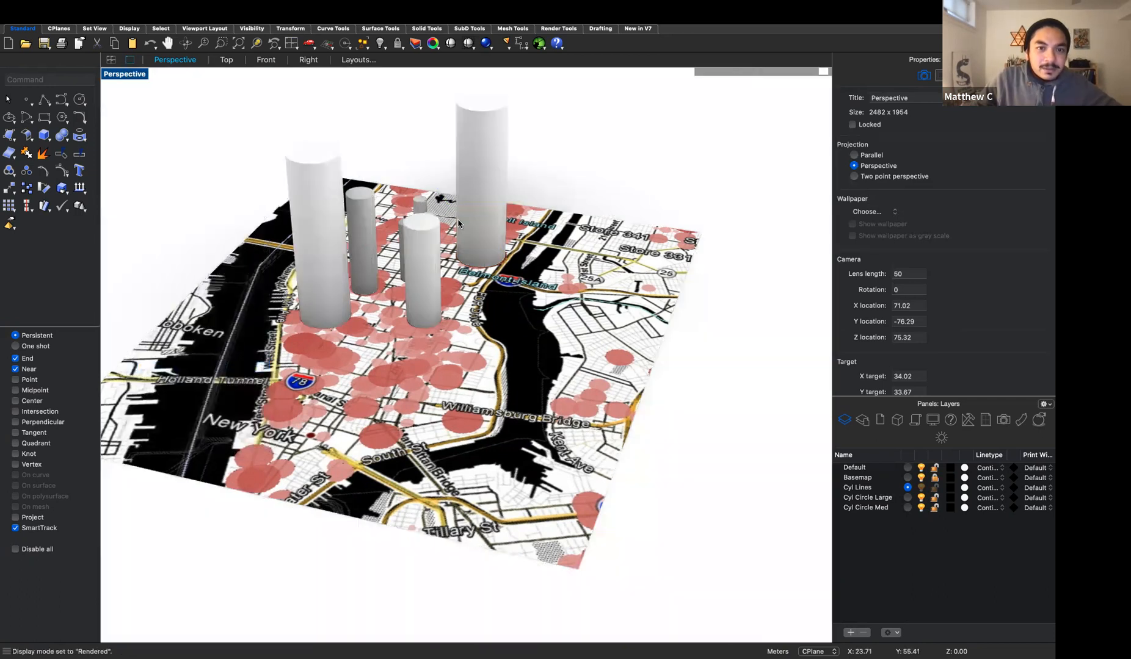
right_click_drag(624, 238, 487, 151)
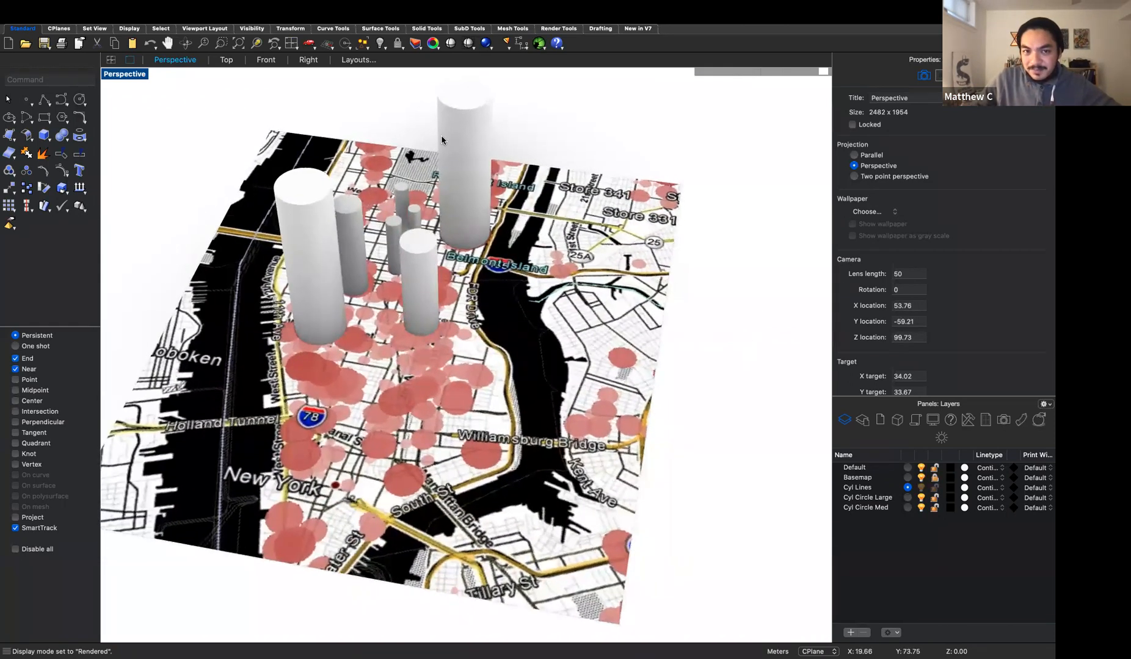
- Select the two large cylinders together in the rendered view
left_click(453, 148)
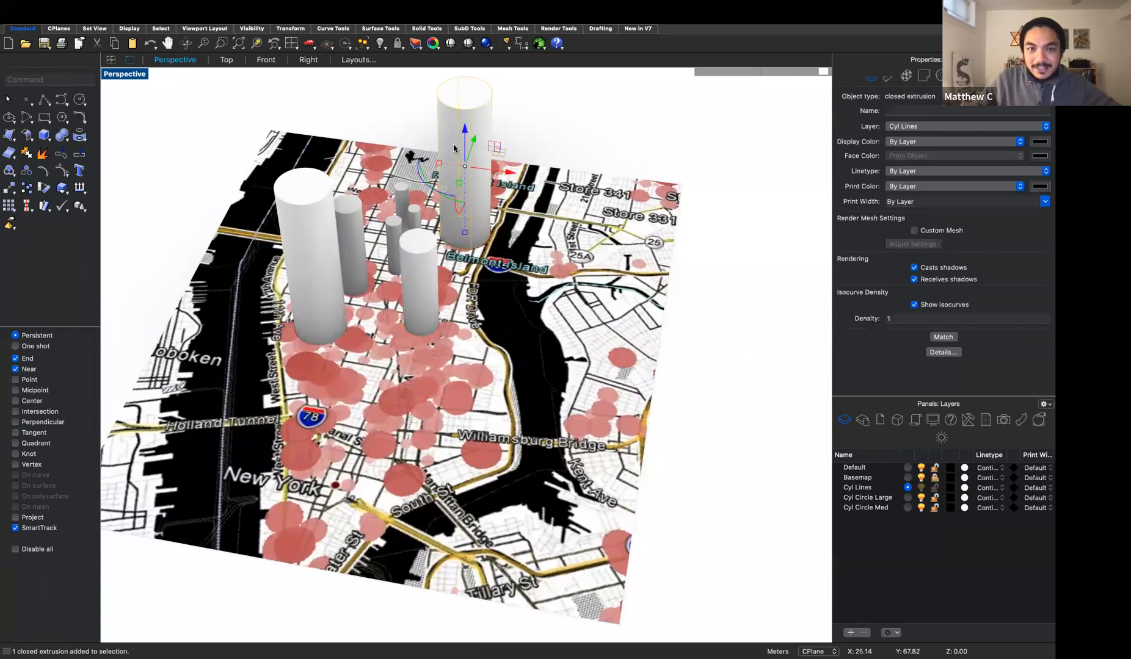
left_click(531, 113)
scroll(379, 185, "down", 3)
scroll(380, 185, "up", 3)
right_click_drag(492, 411, 604, 256)
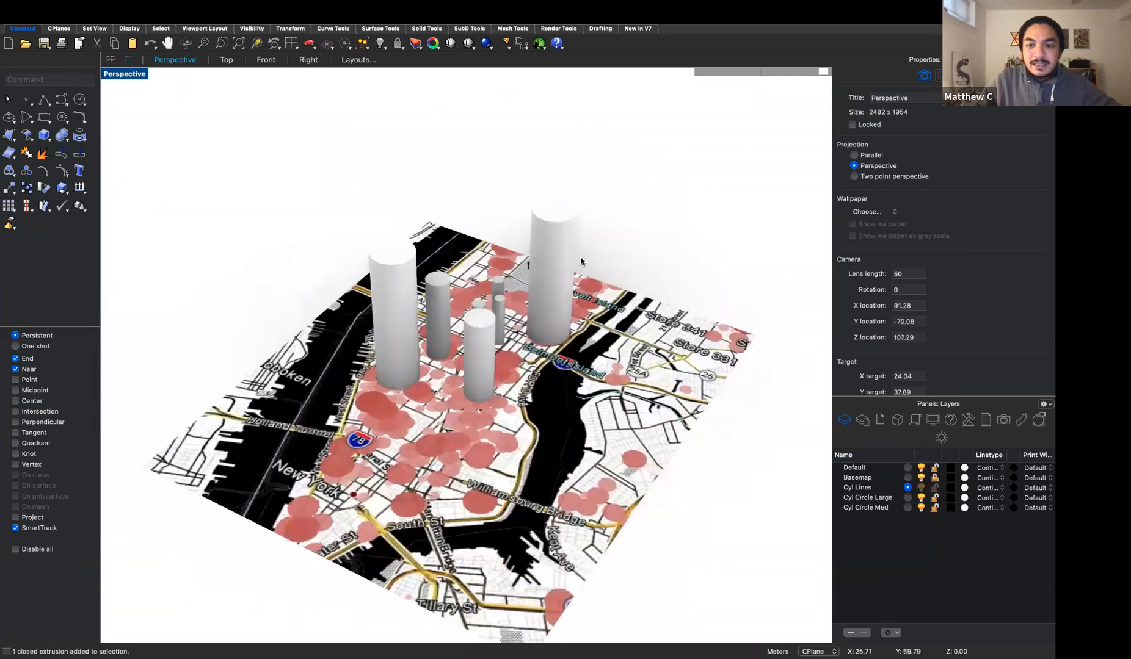
left_click(558, 264)
left_click(401, 285, "shift")
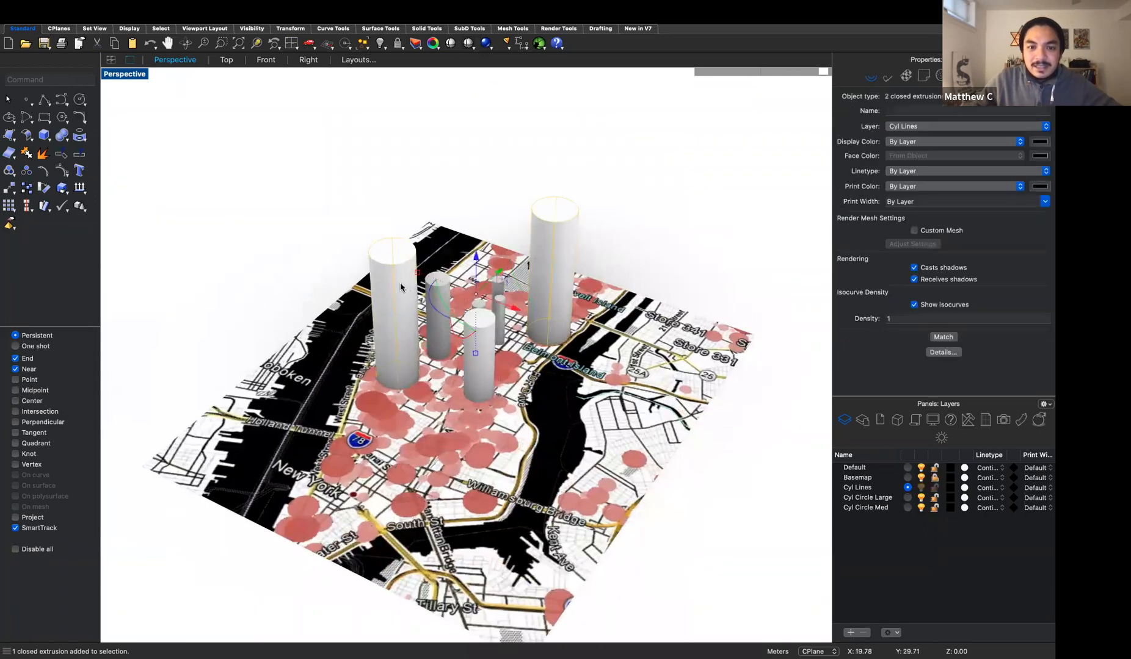
- Move the two selected large cylinders to the Cyl Circle Large layer
left_click(899, 128)
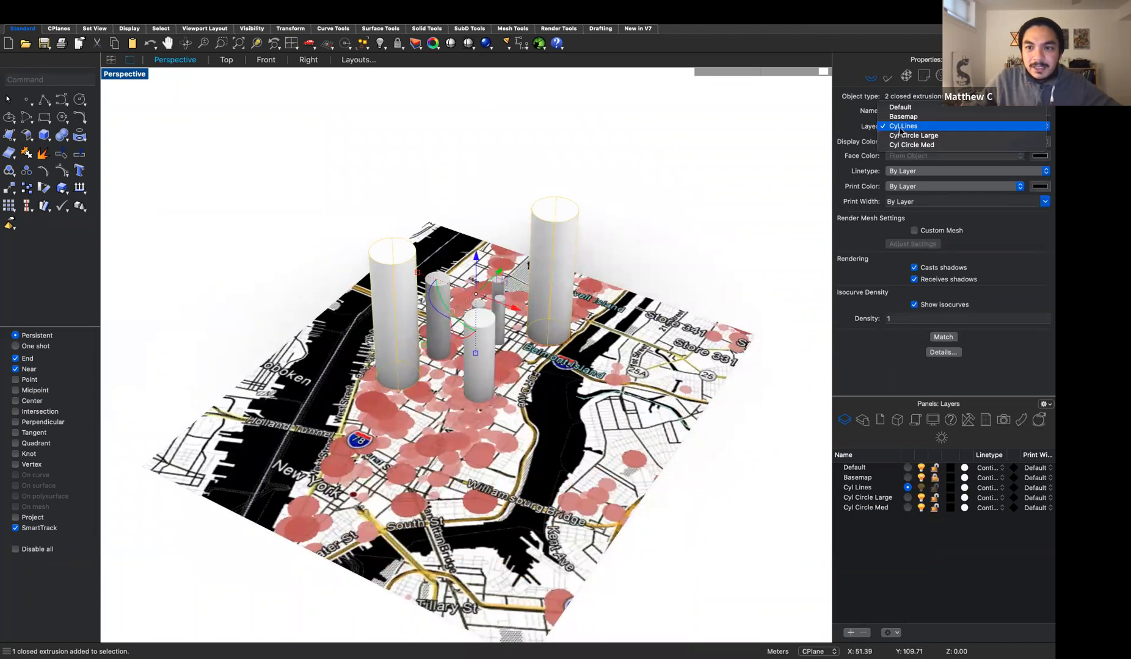
left_click(946, 136)
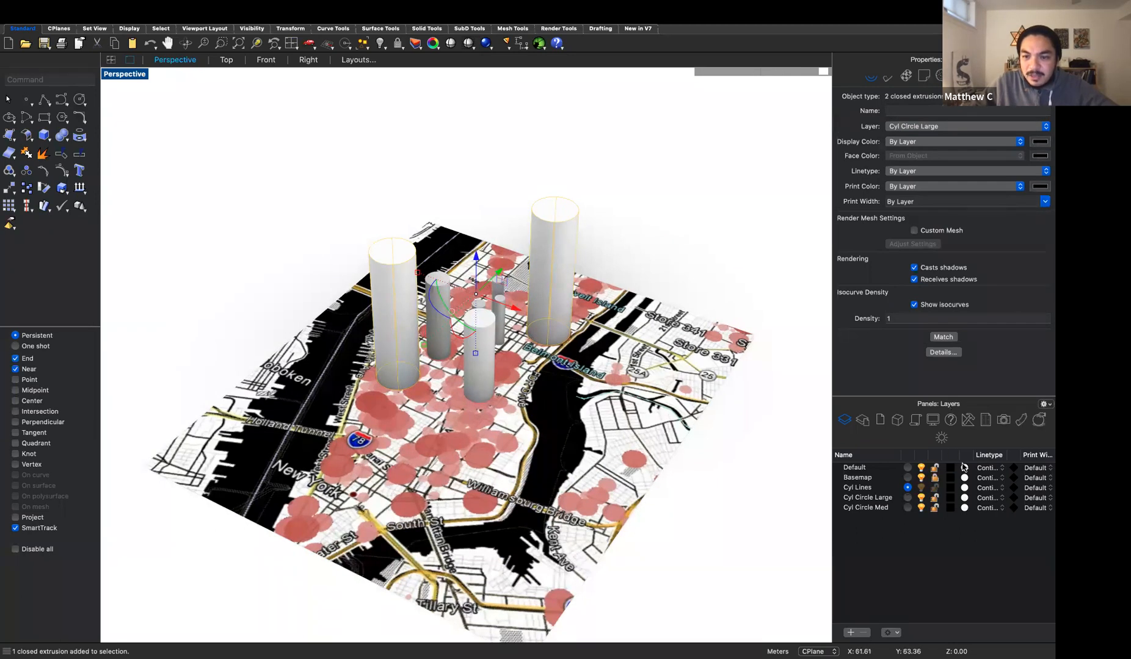
- Assign a Gem material of type Ruby to the Cyl Circle Large layer and check it on the cylinders
left_click(963, 498)
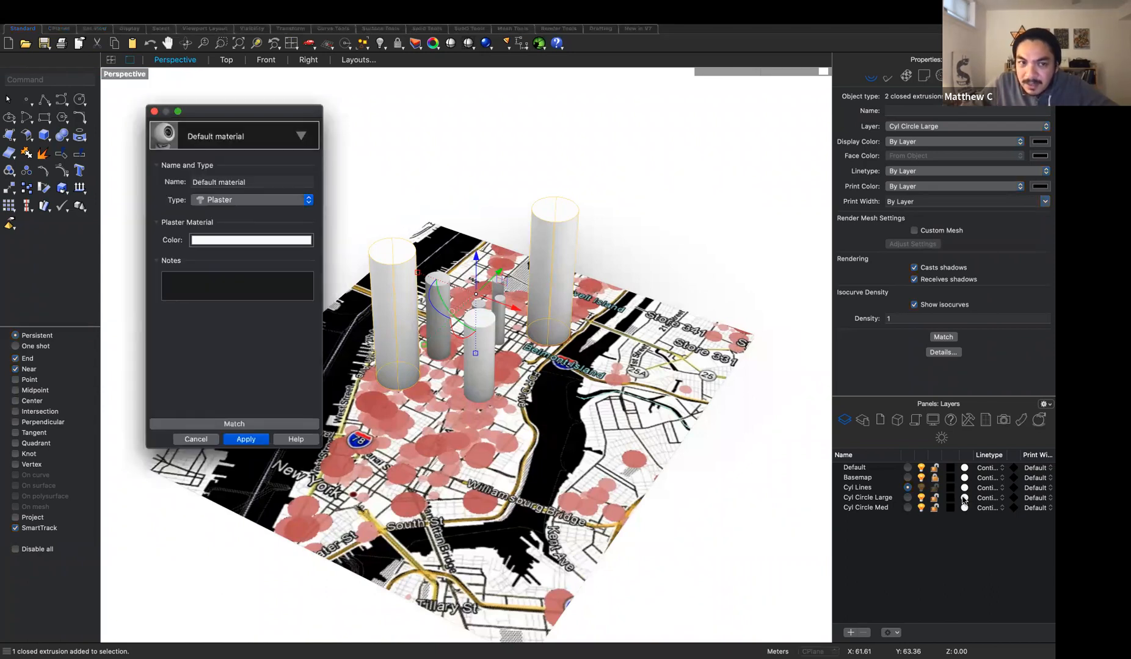
left_click(211, 202)
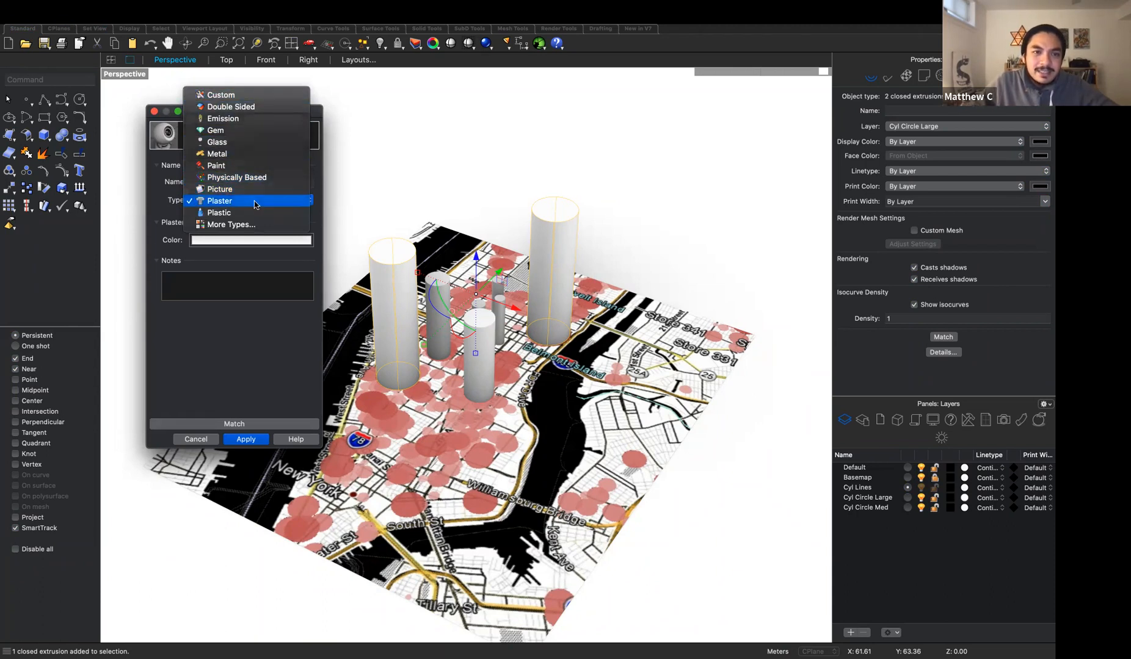
left_click(265, 130)
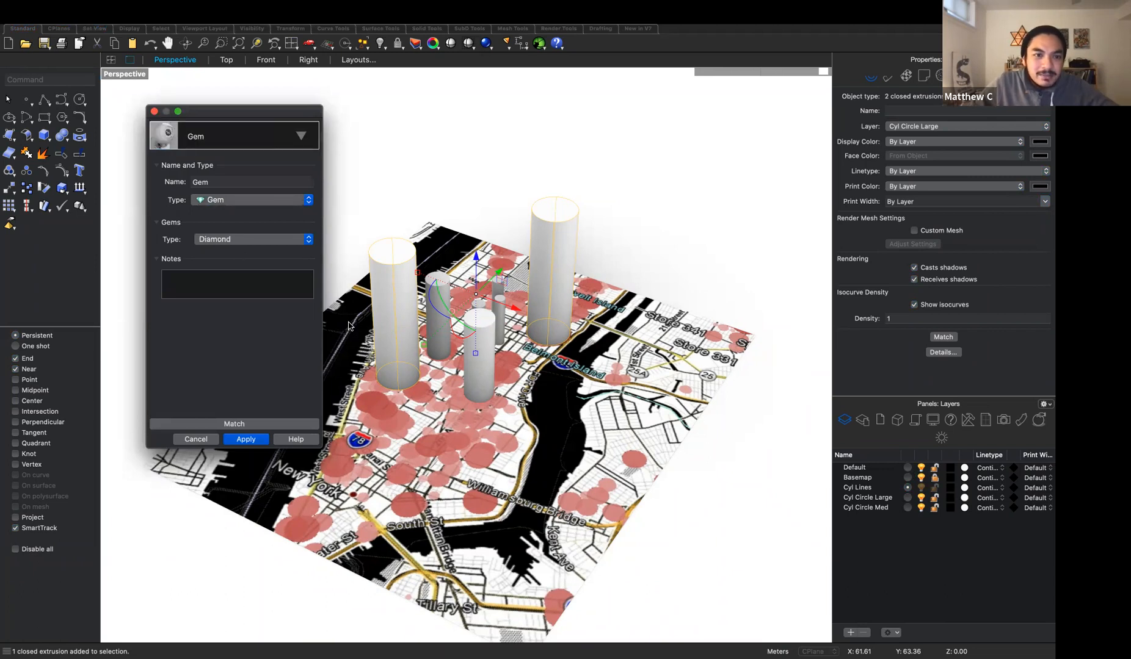
left_click(247, 241)
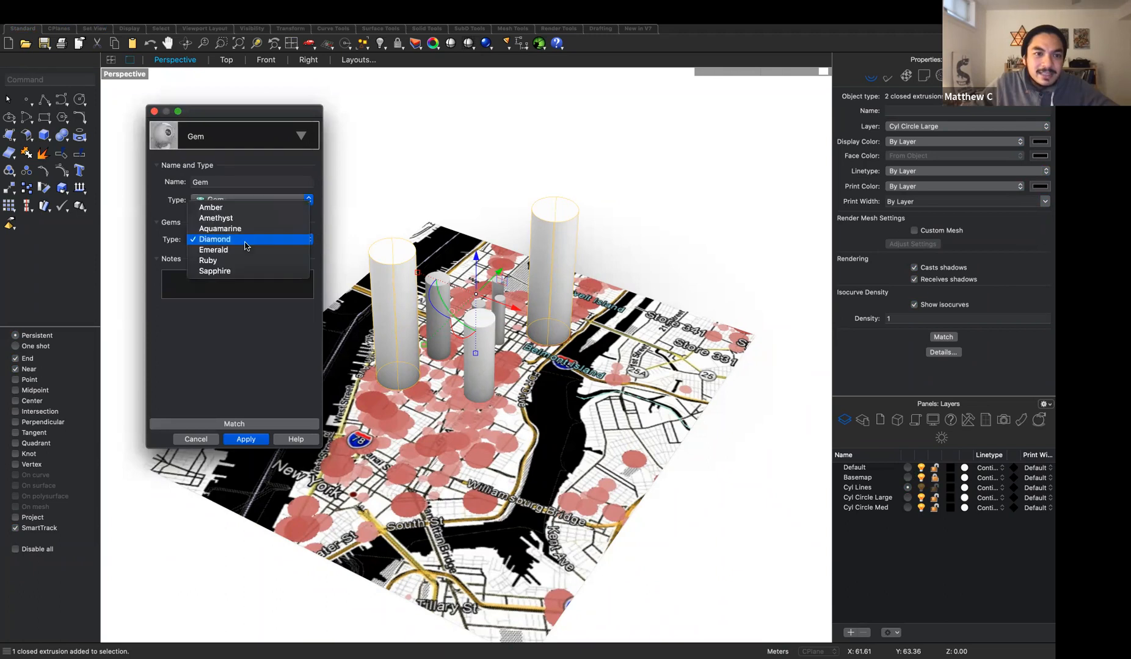
left_click(244, 260)
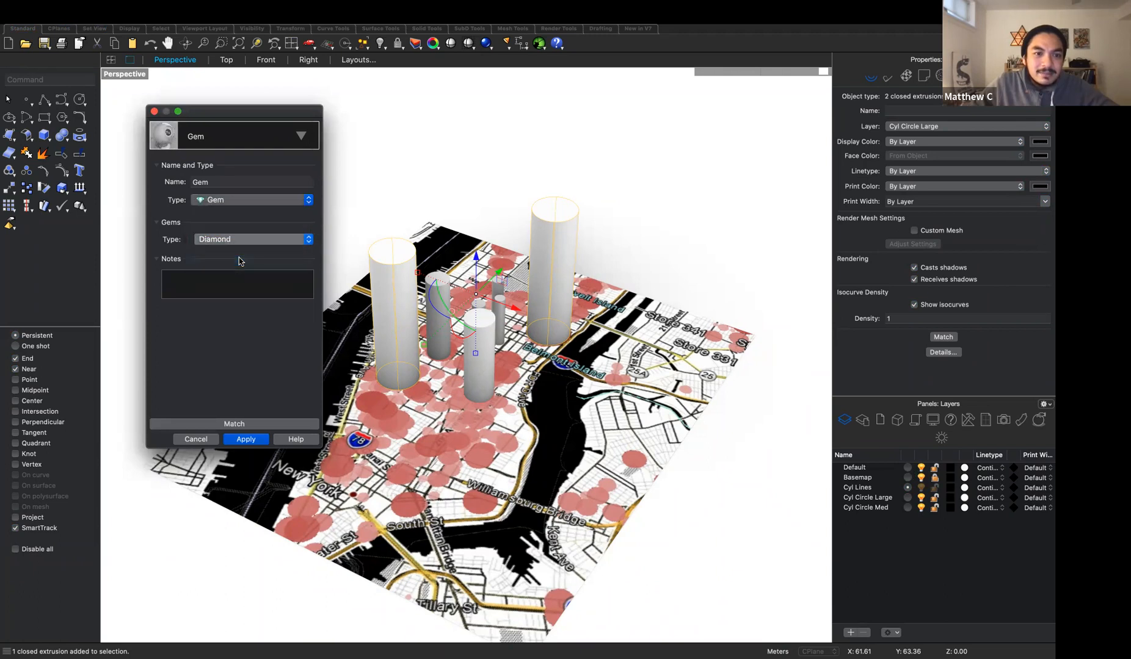
left_click(247, 440)
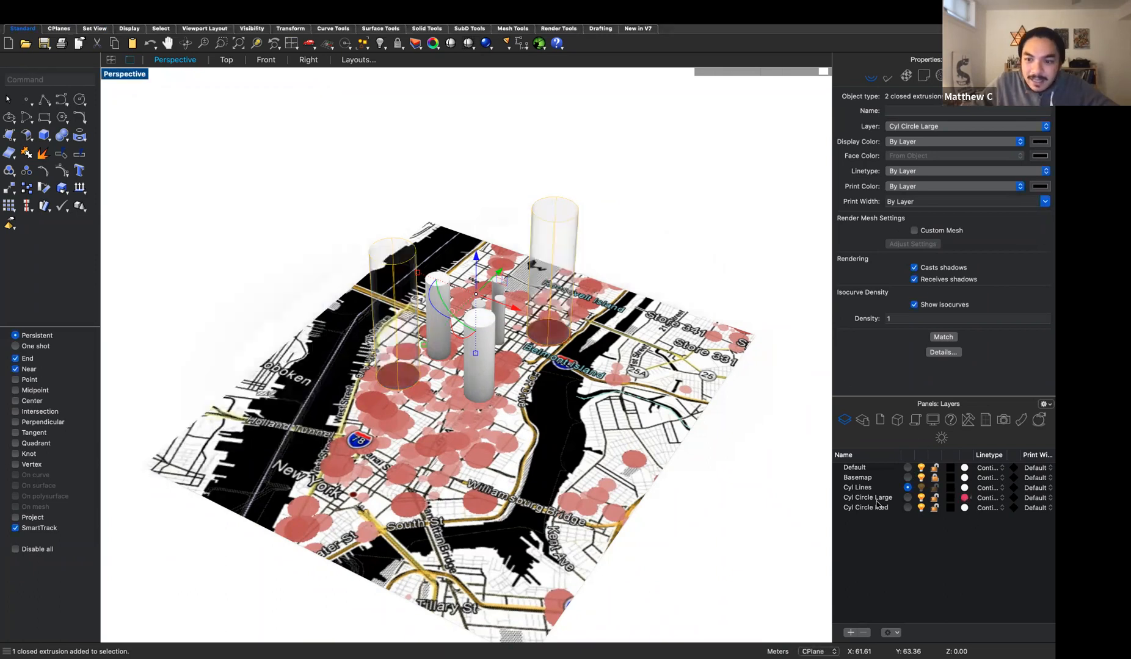
right_click_drag(729, 461, 740, 312)
left_click(710, 313)
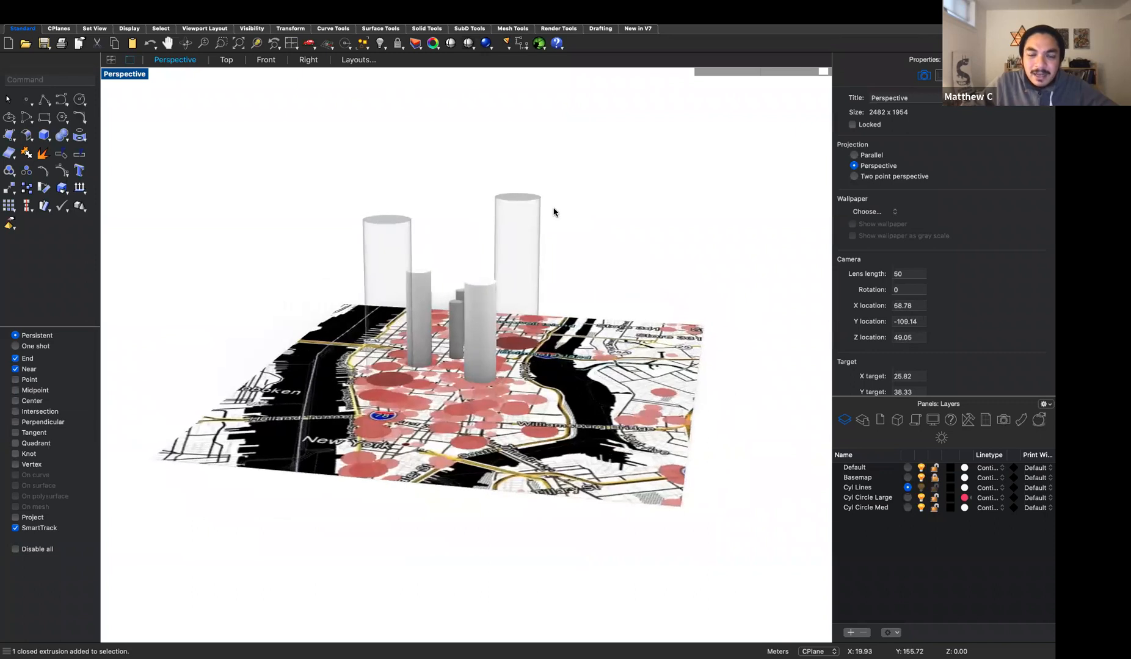
- Select the two large cylinders and create a new Custom material for the Cyl Circle Large layer
left_click(511, 232)
left_click(390, 240, "shift")
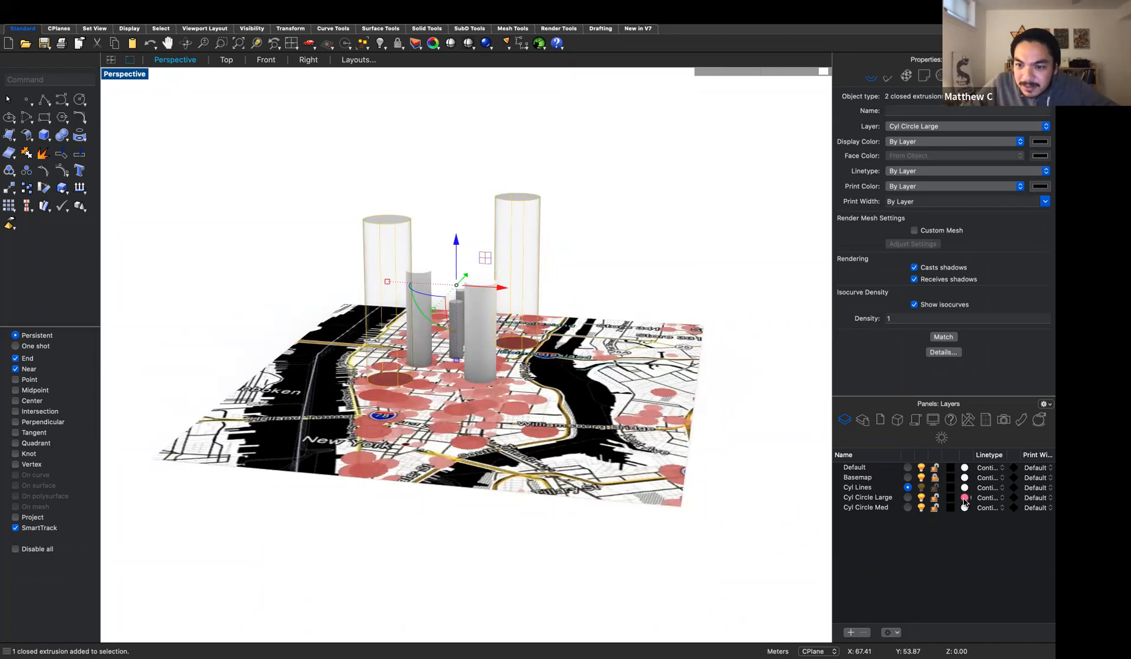
left_click(964, 498)
left_click(194, 135)
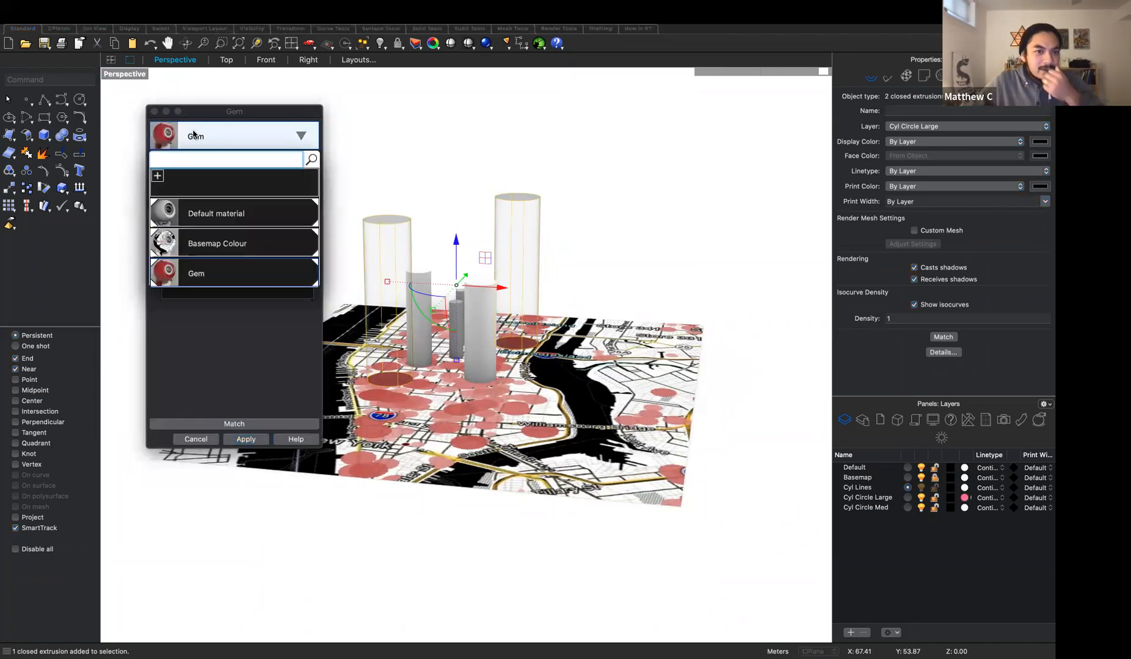
left_click(157, 176)
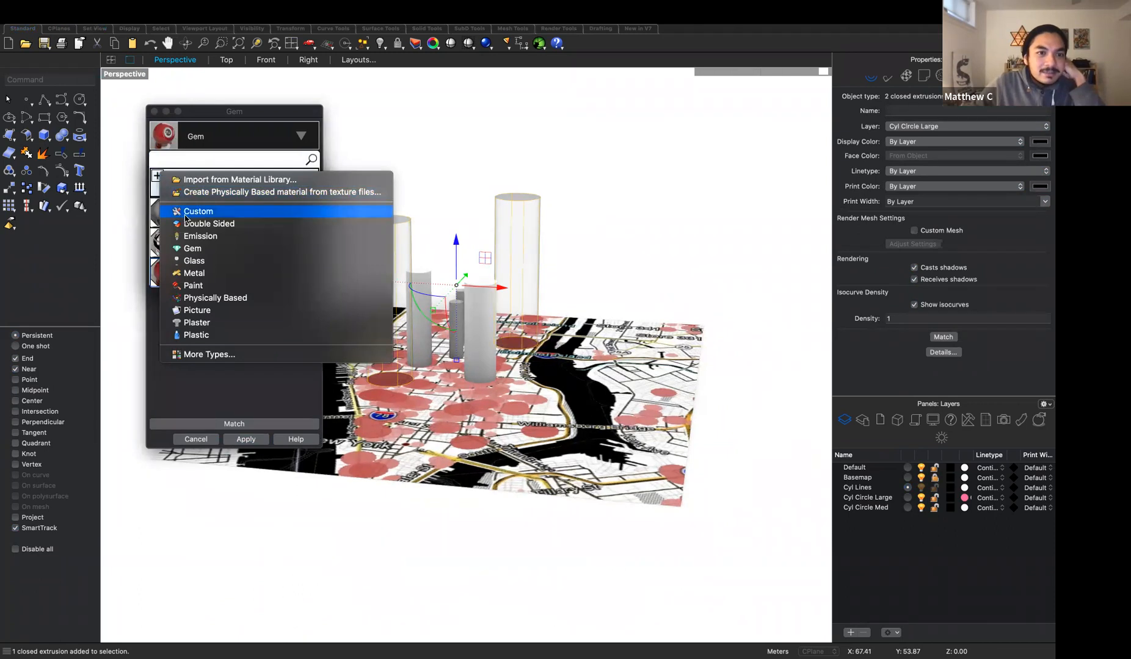
left_click(301, 136)
left_click(301, 136)
left_click(301, 136)
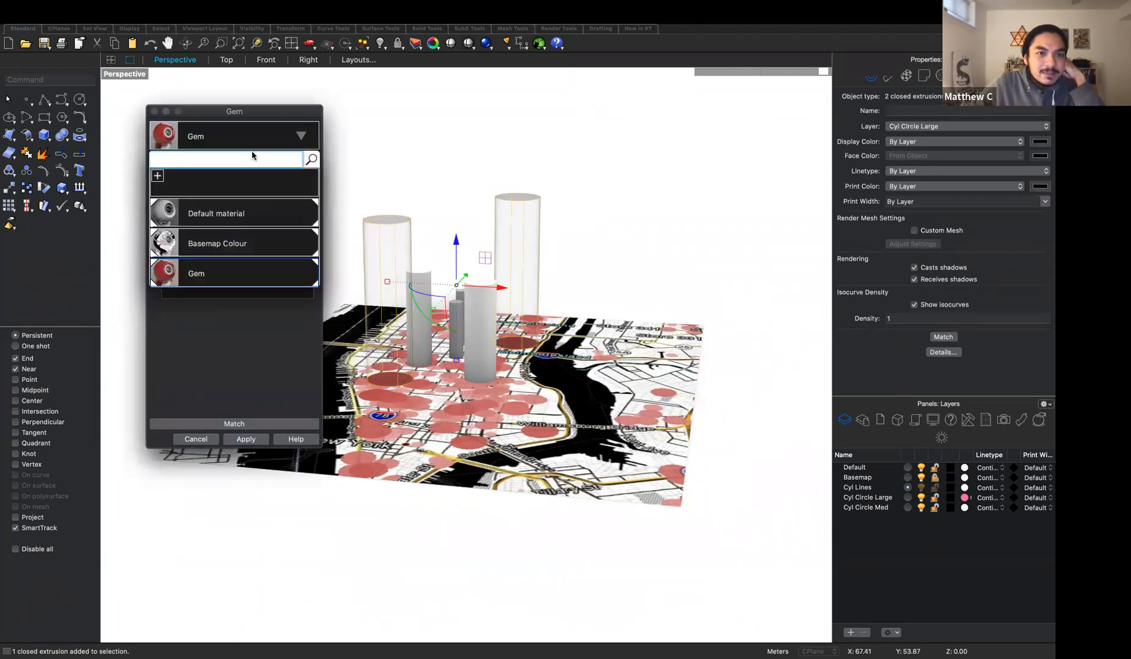
left_click(157, 177)
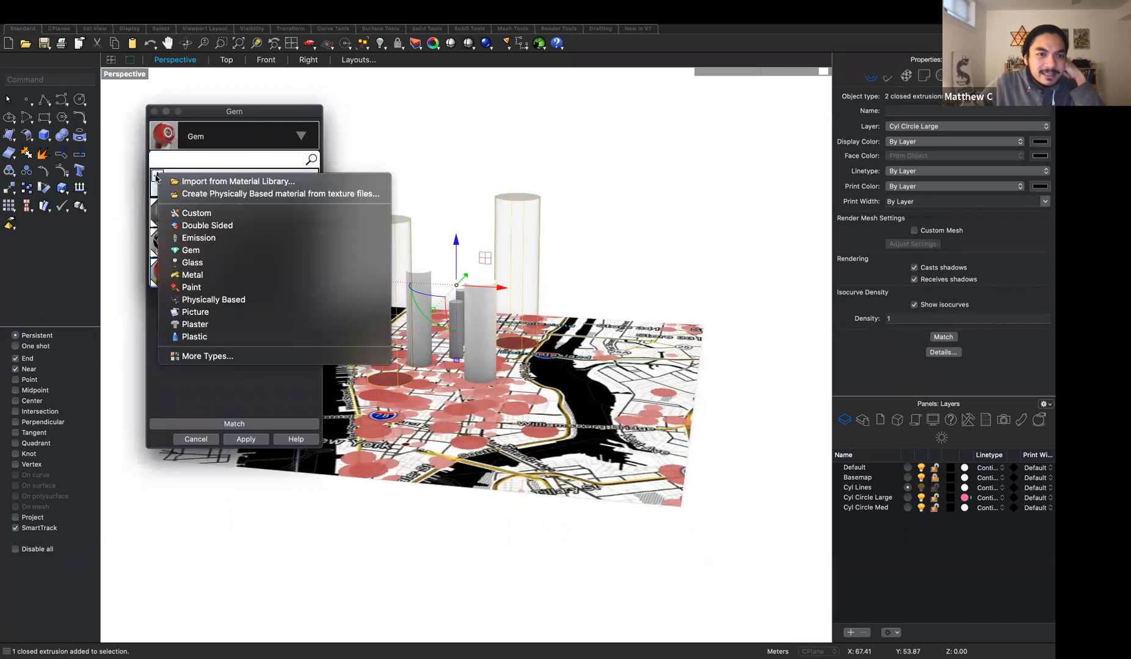
left_click(195, 213)
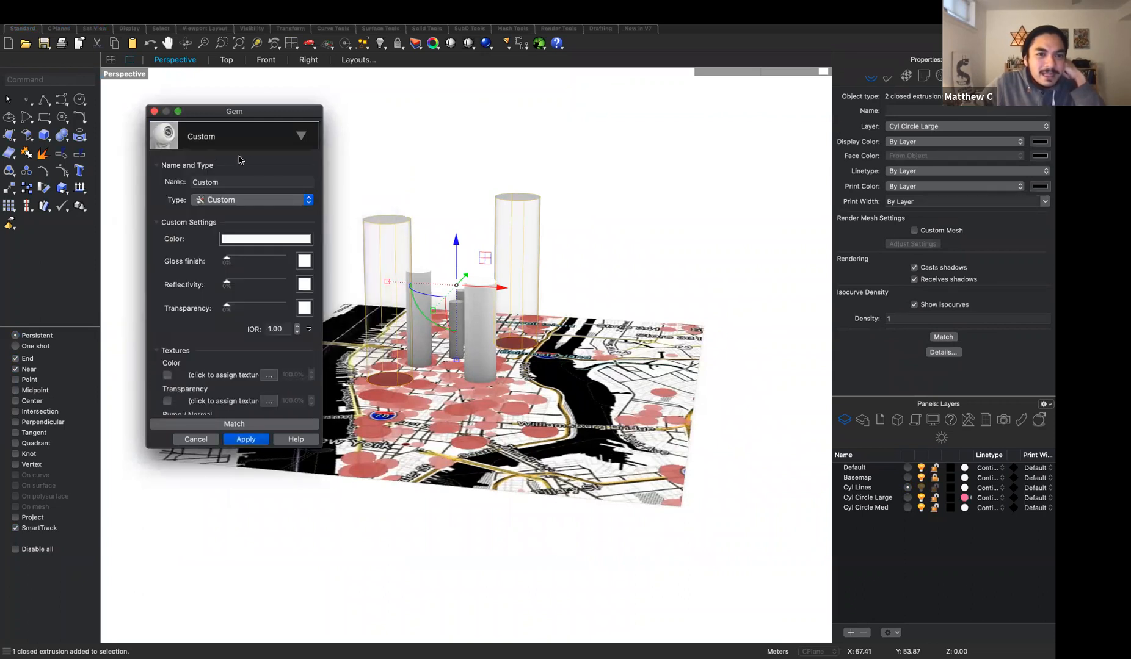
- Give the Cyl Circle Large material a dark red color with slight transparency, apply it, and deselect the cylinders
left_click(248, 243)
left_click_drag(809, 252, 803, 284)
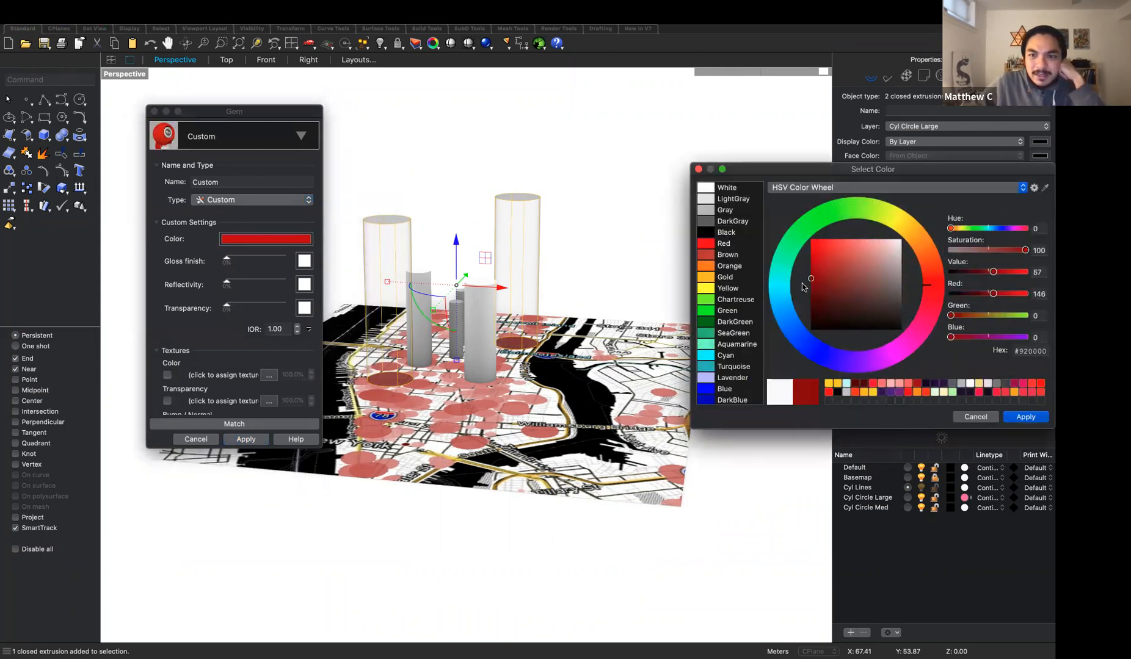
left_click(1021, 418)
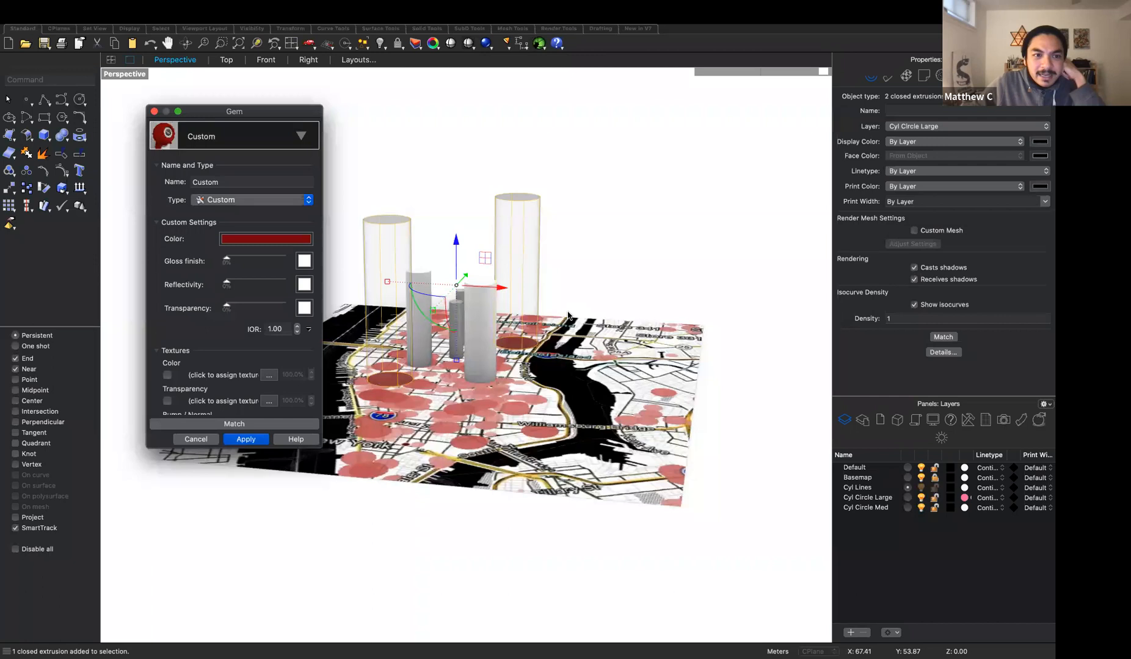
left_click_drag(227, 307, 235, 310)
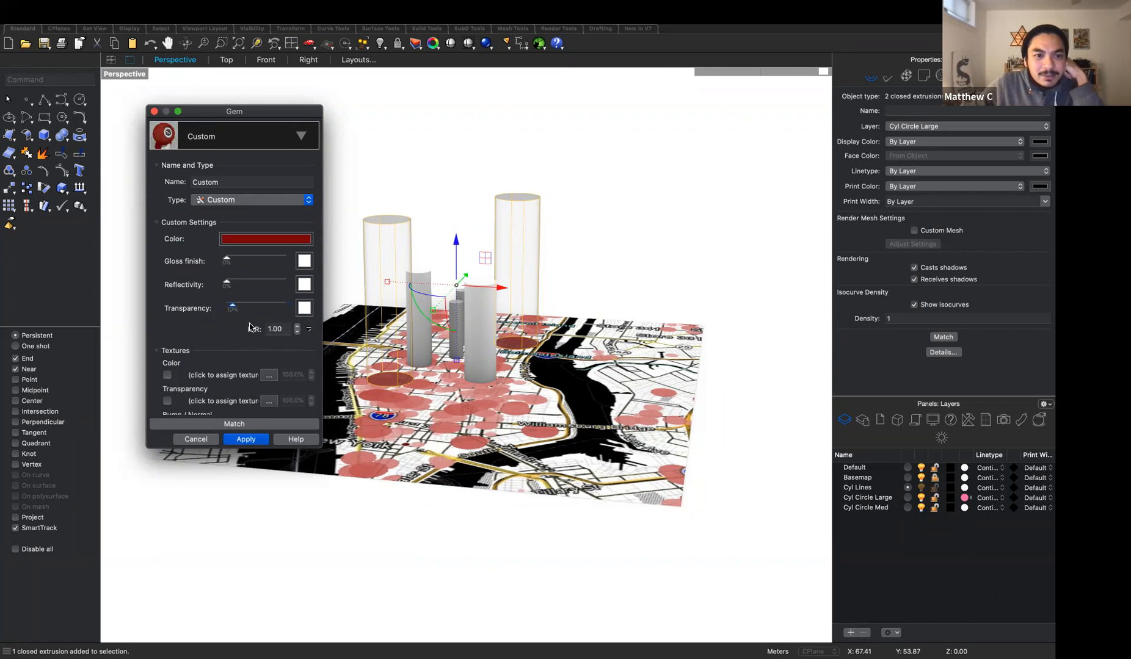
scroll(250, 328, "down", 8)
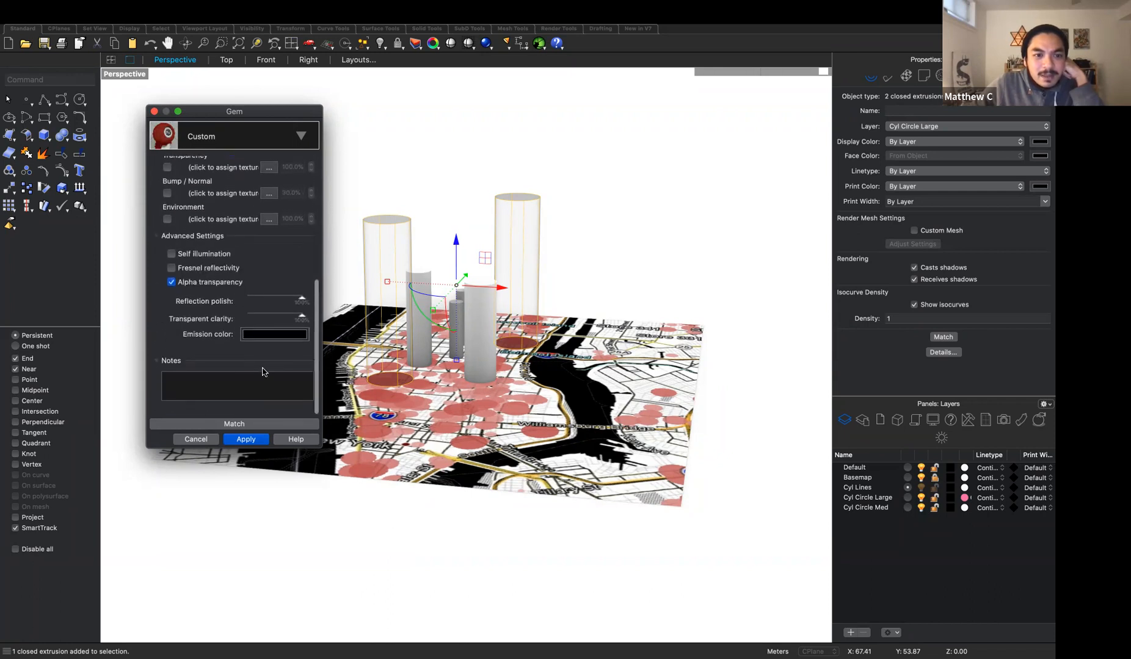
left_click(252, 440)
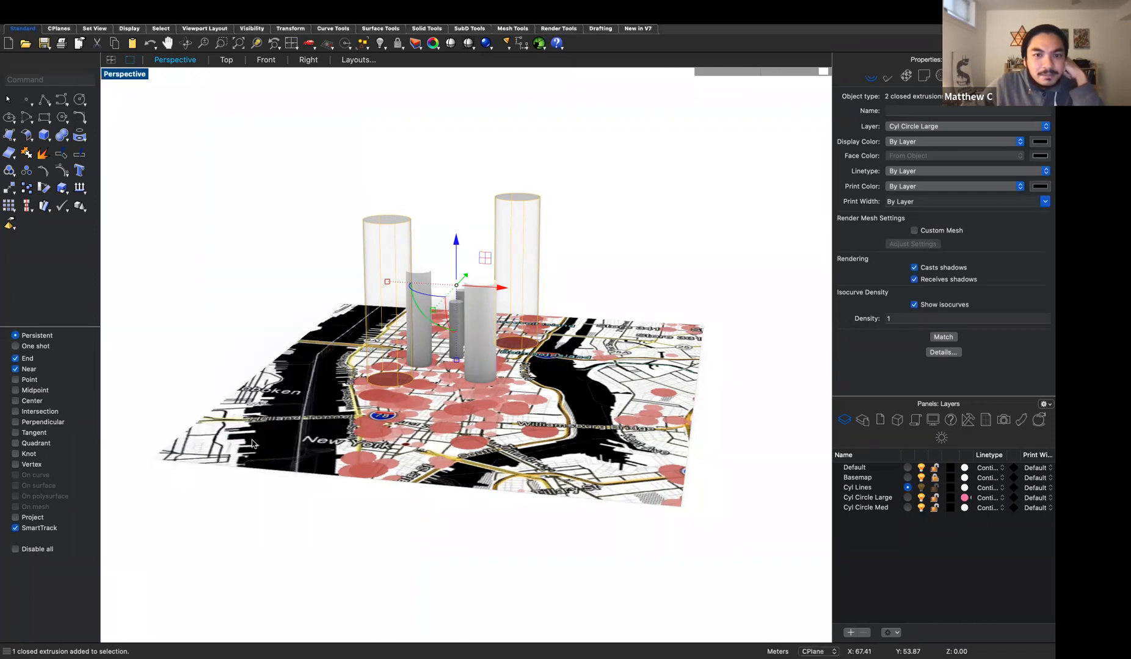
right_click_drag(613, 256, 593, 274)
left_click(599, 226)
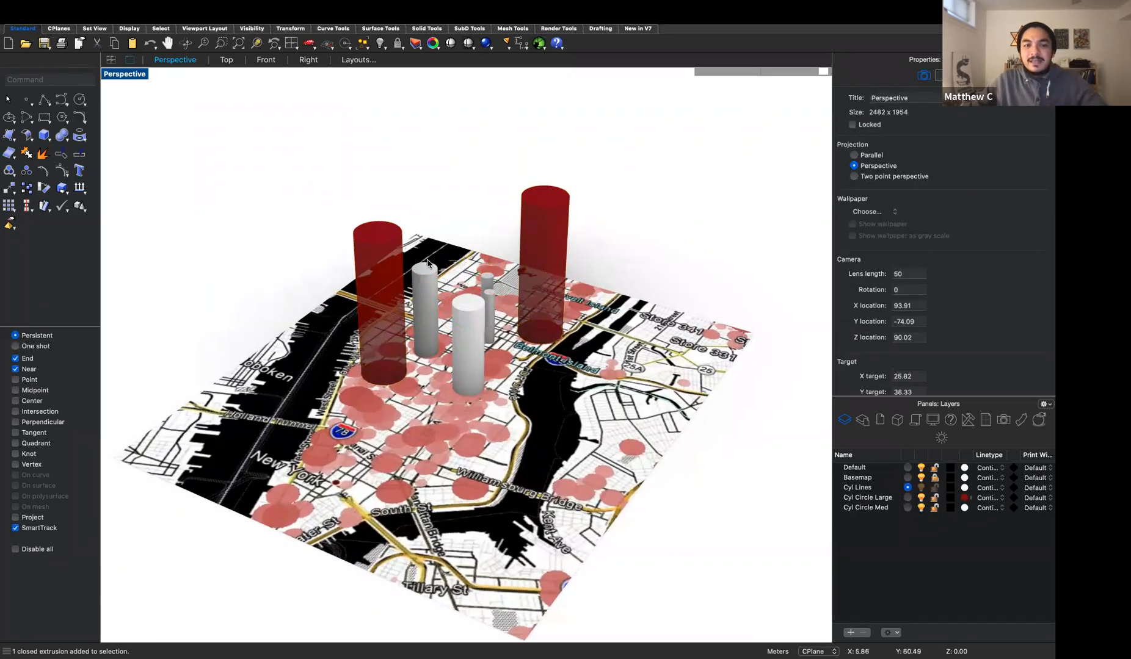
- Select the five smaller cylinders and move them to the Cyl Circle Med layer
left_click(487, 304)
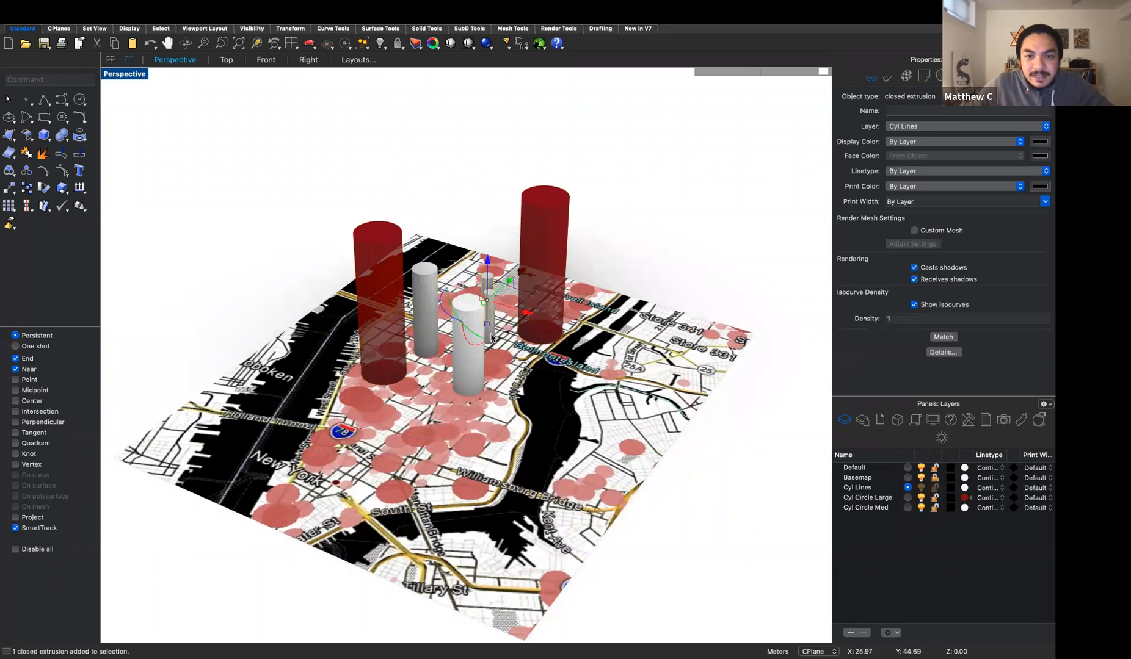
right_click_drag(674, 262, 496, 322)
left_click(496, 322, "shift")
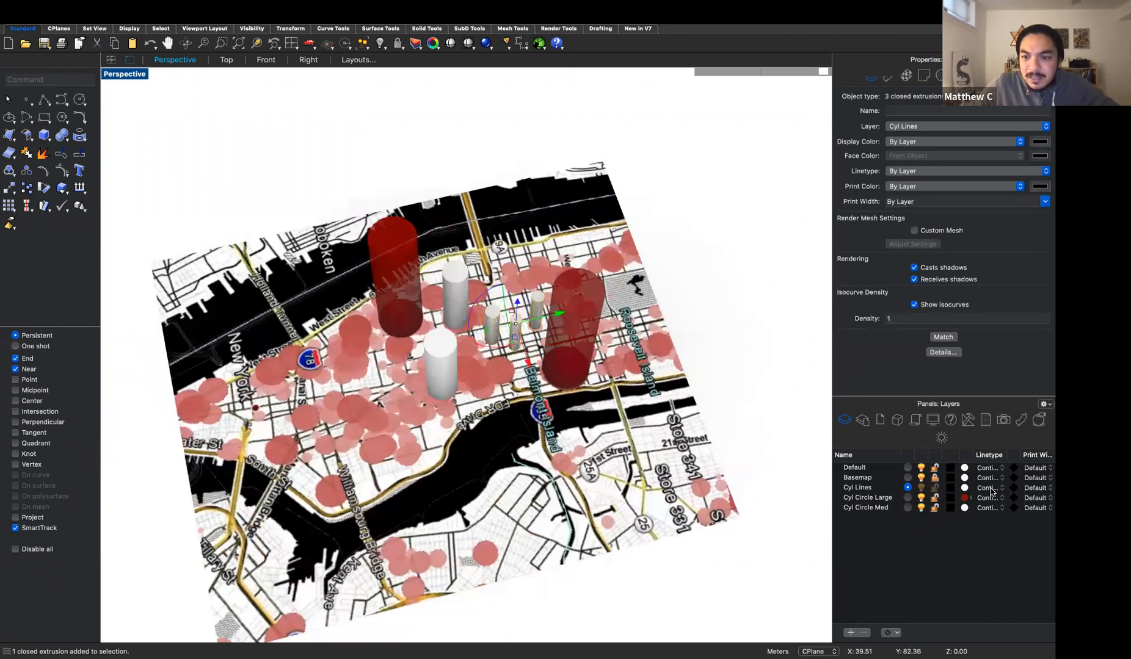
left_click(447, 279, "shift")
left_click(444, 383, "shift")
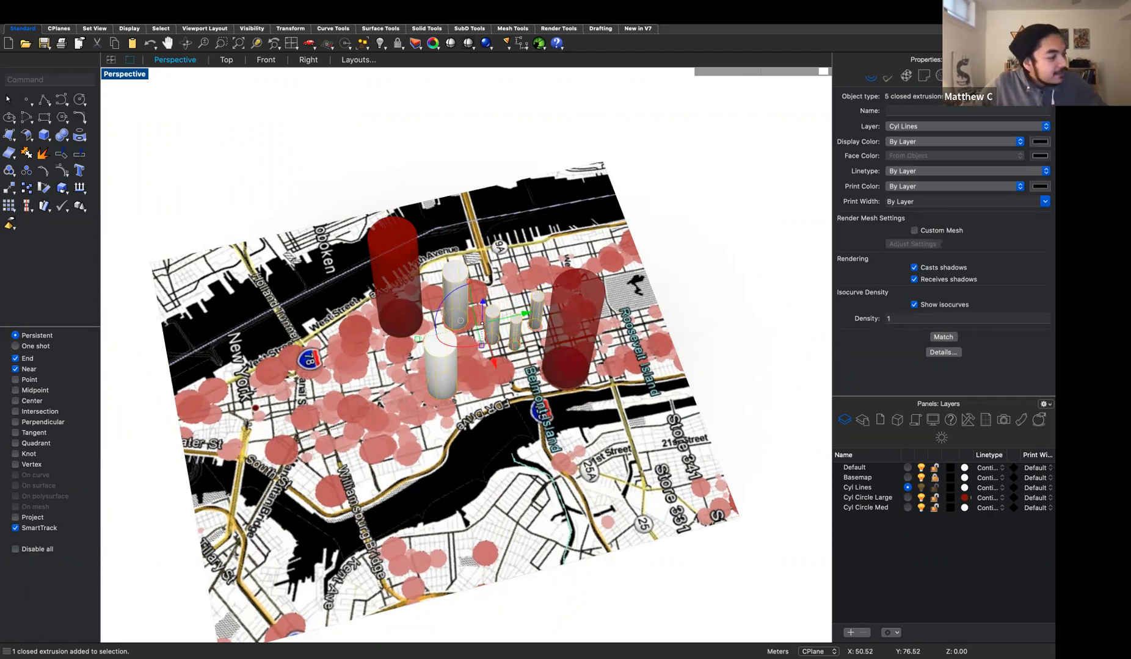
left_click(909, 126)
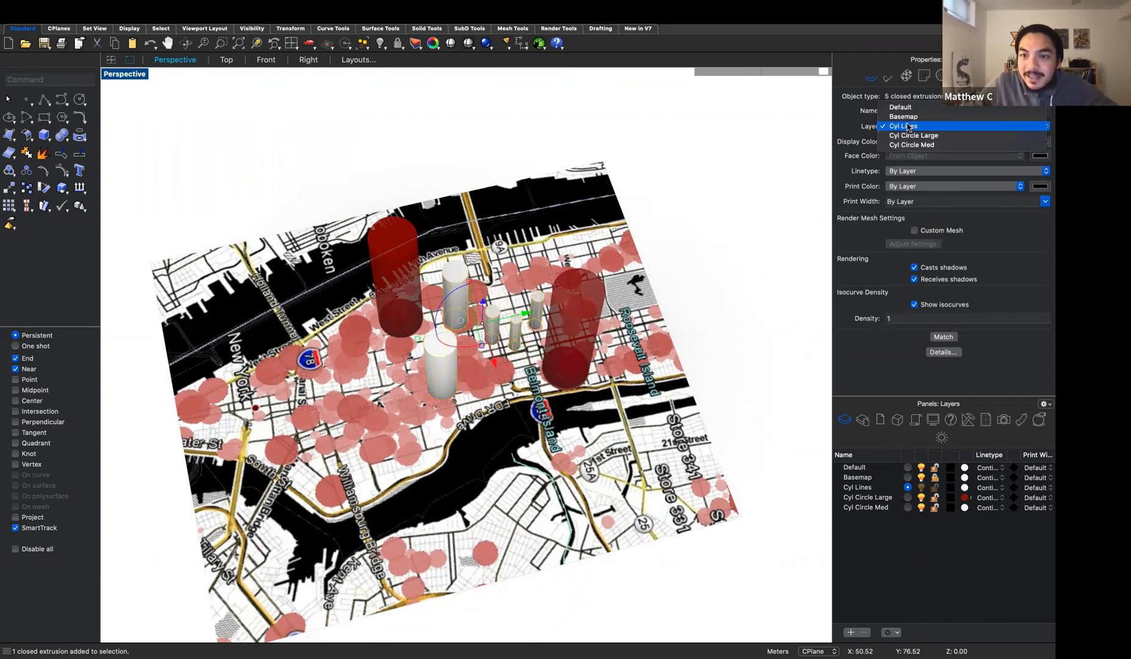
left_click(957, 147)
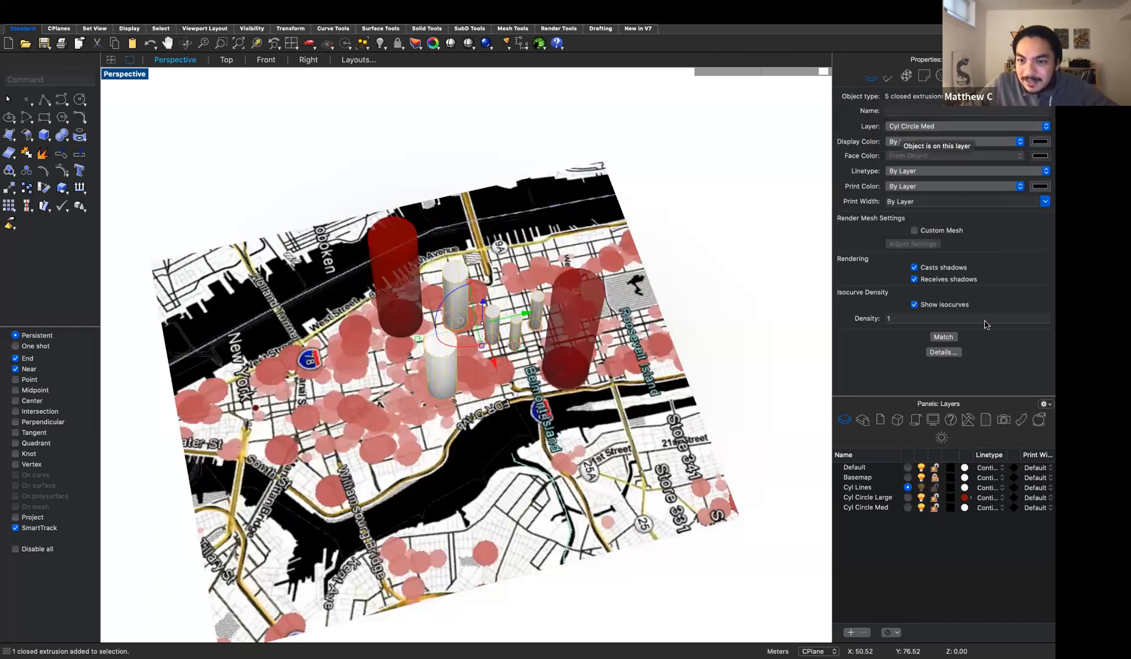
- Create a new Custom material for the Cyl Circle Med layer in place of the default plaster
left_click(964, 509)
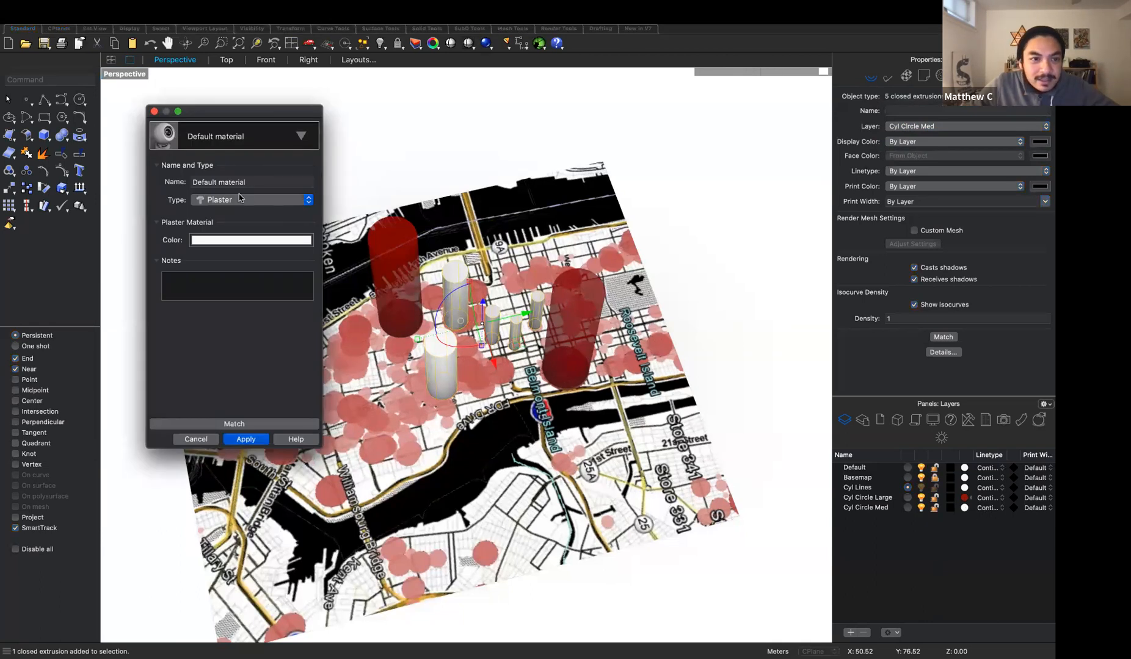
left_click(299, 136)
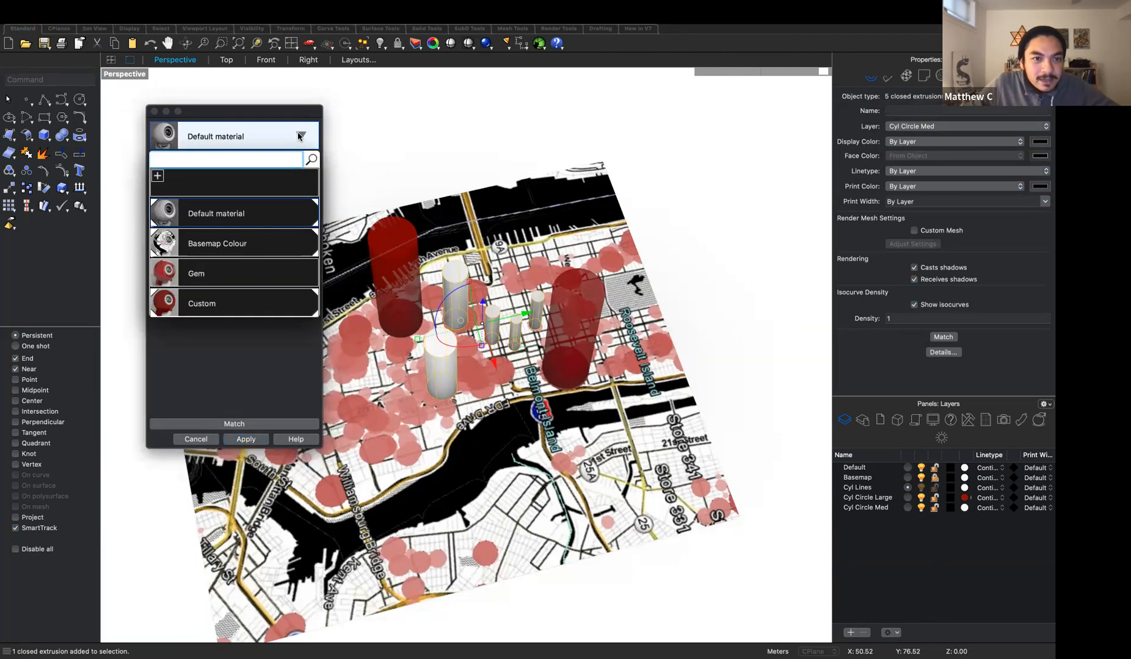
left_click(158, 176)
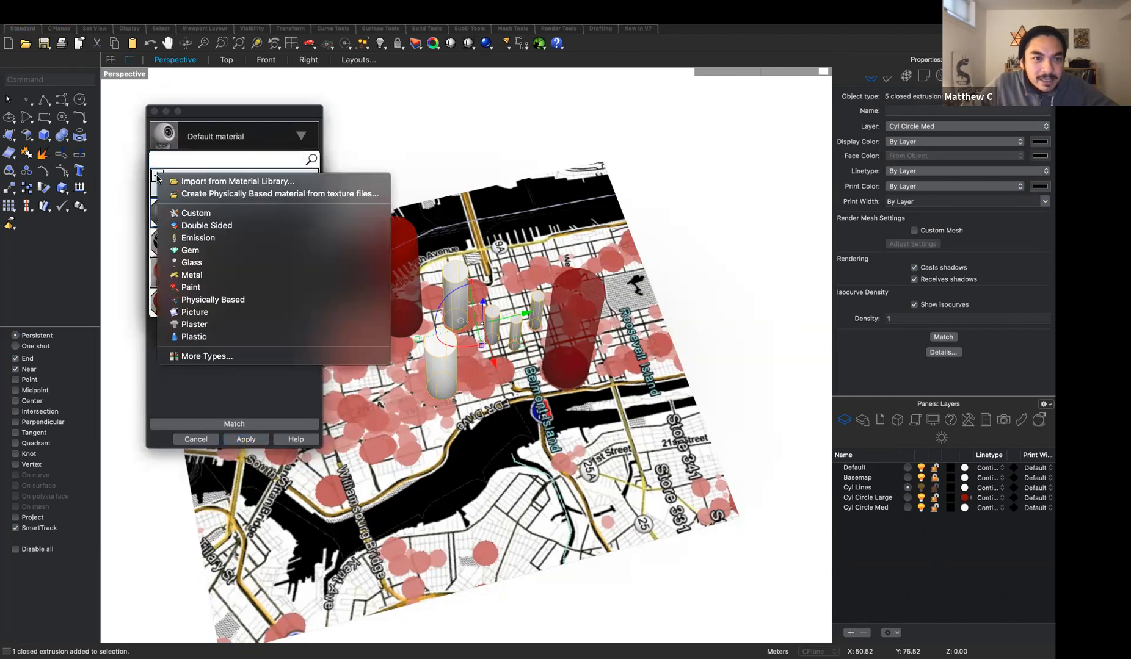
left_click(207, 213)
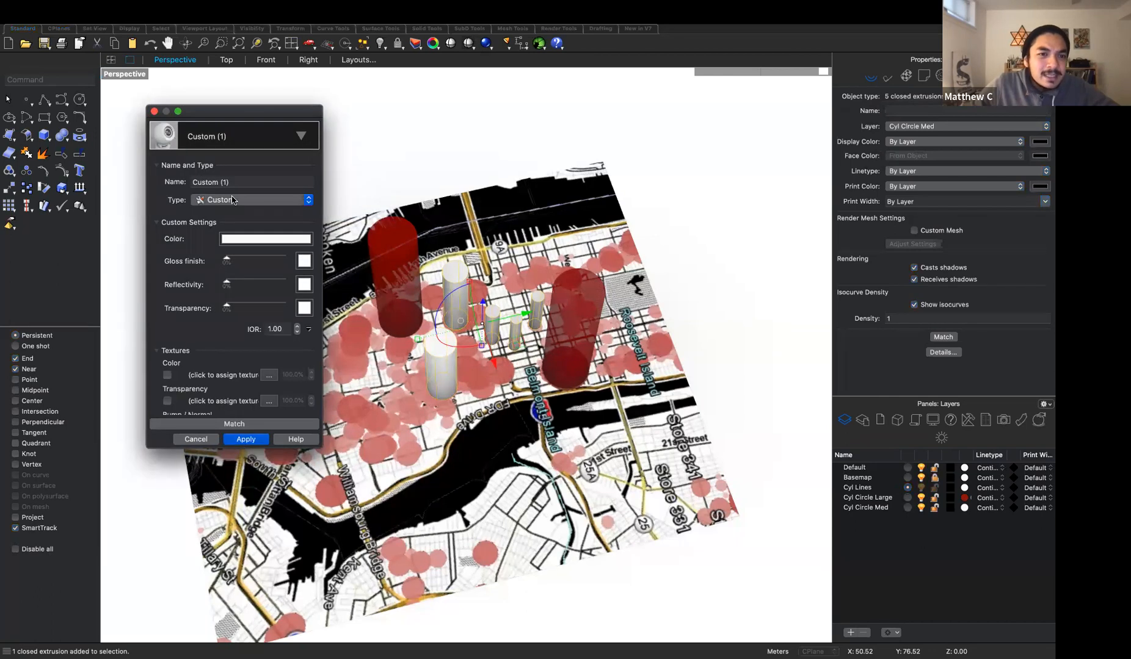
- Give the Cyl Circle Med material a light red color with slight transparency, apply it, and deselect the cylinders
left_click(231, 243)
left_click_drag(844, 262, 838, 240)
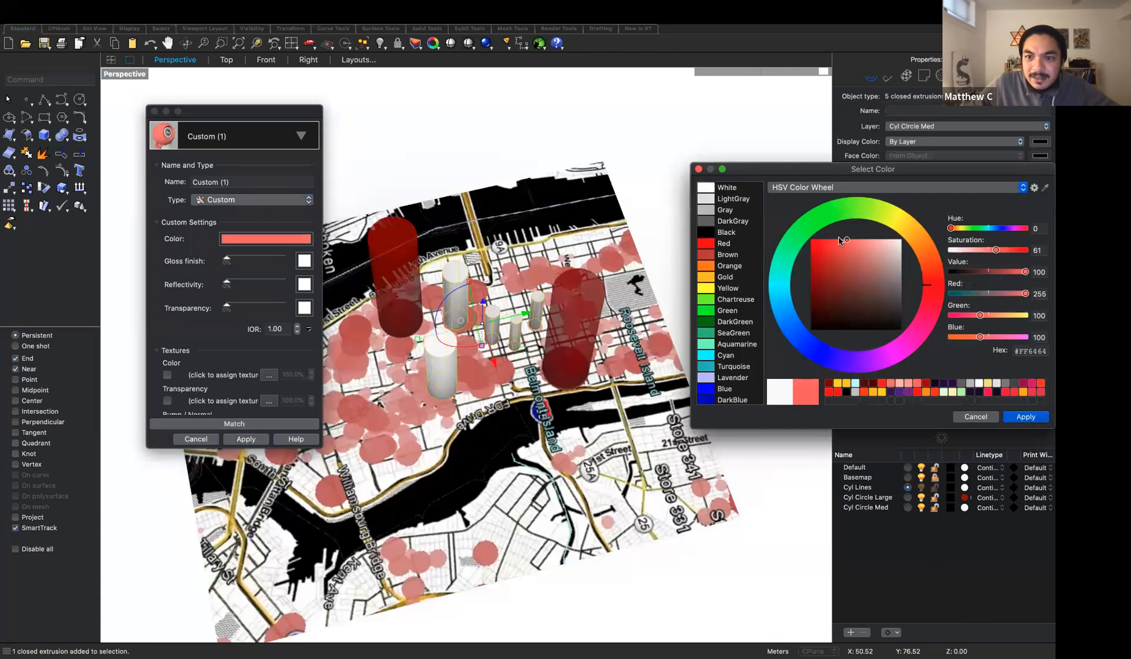
left_click(1017, 417)
left_click_drag(228, 309, 232, 309)
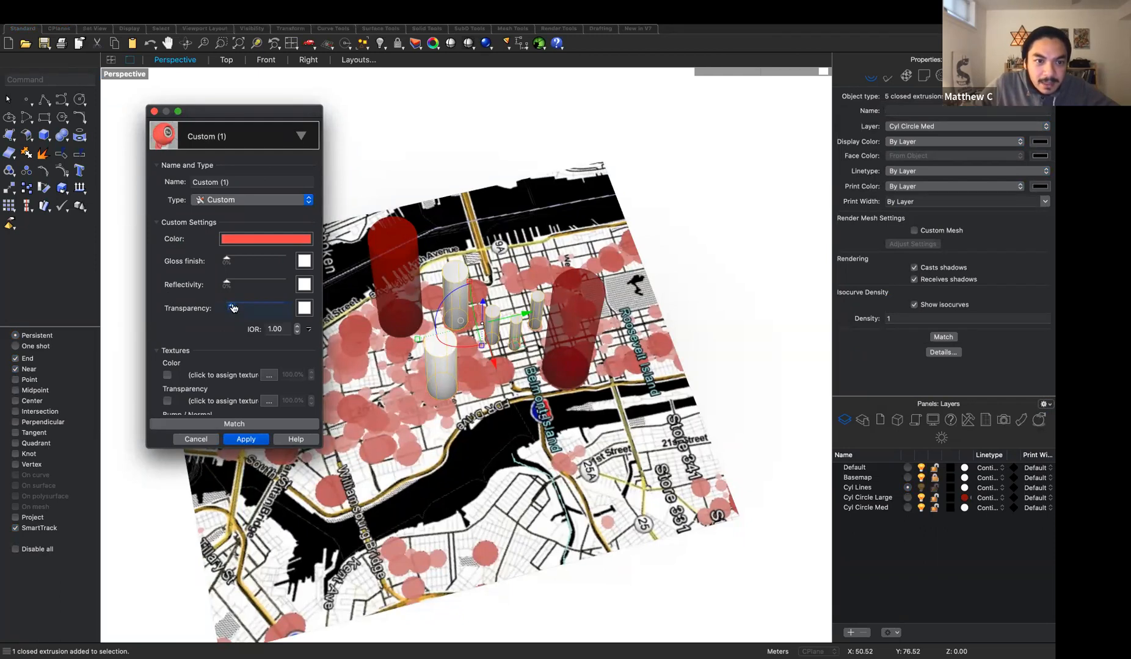
left_click(245, 439)
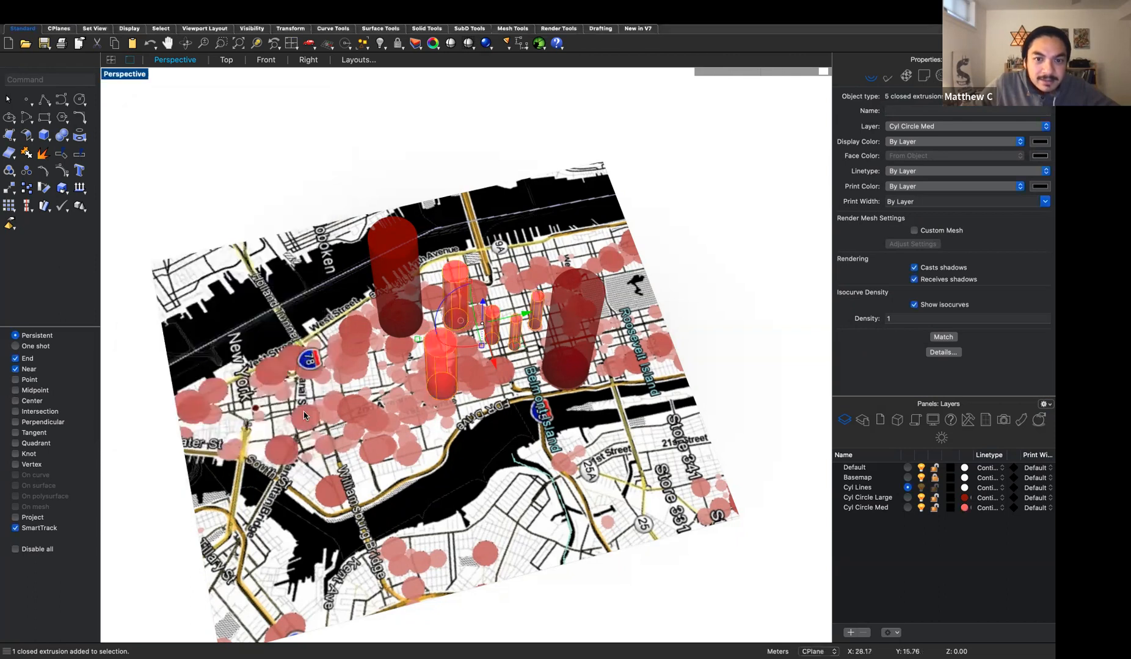
right_click_drag(688, 407, 421, 319)
left_click(724, 285)
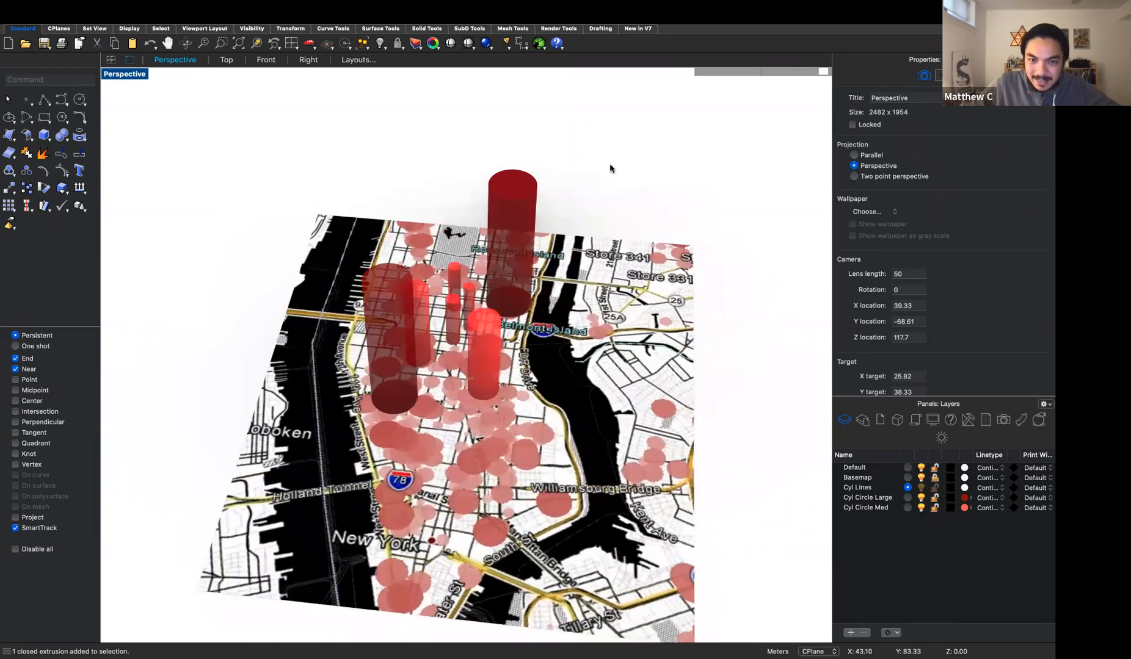
scroll(626, 176, "down", 2)
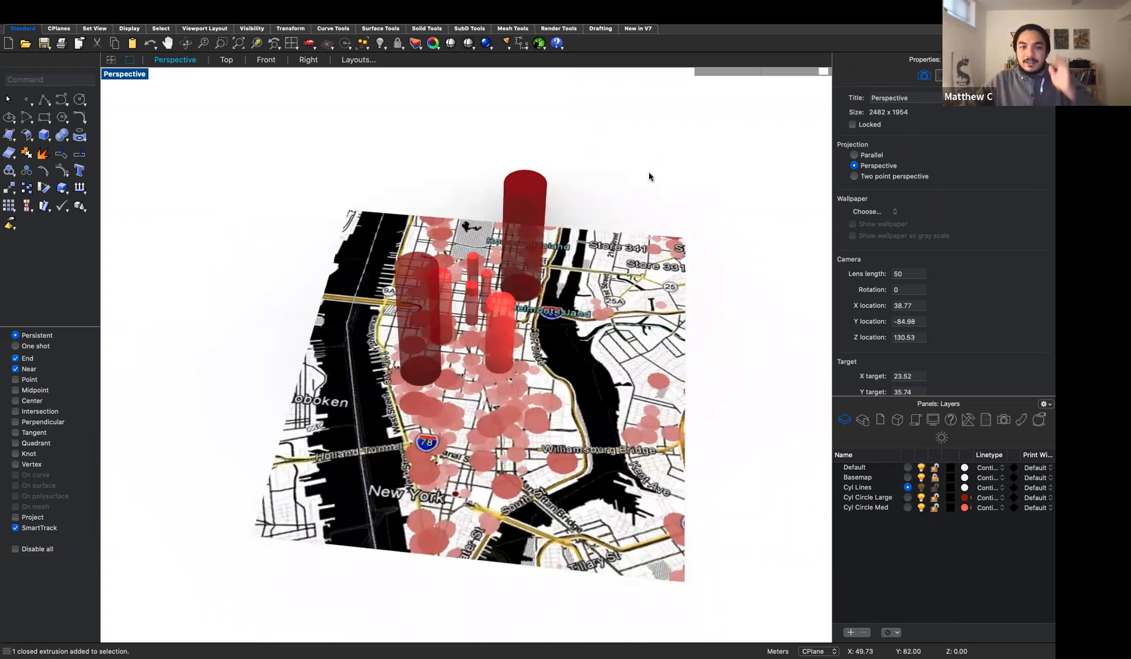
right_click_drag(672, 438, 353, 480)
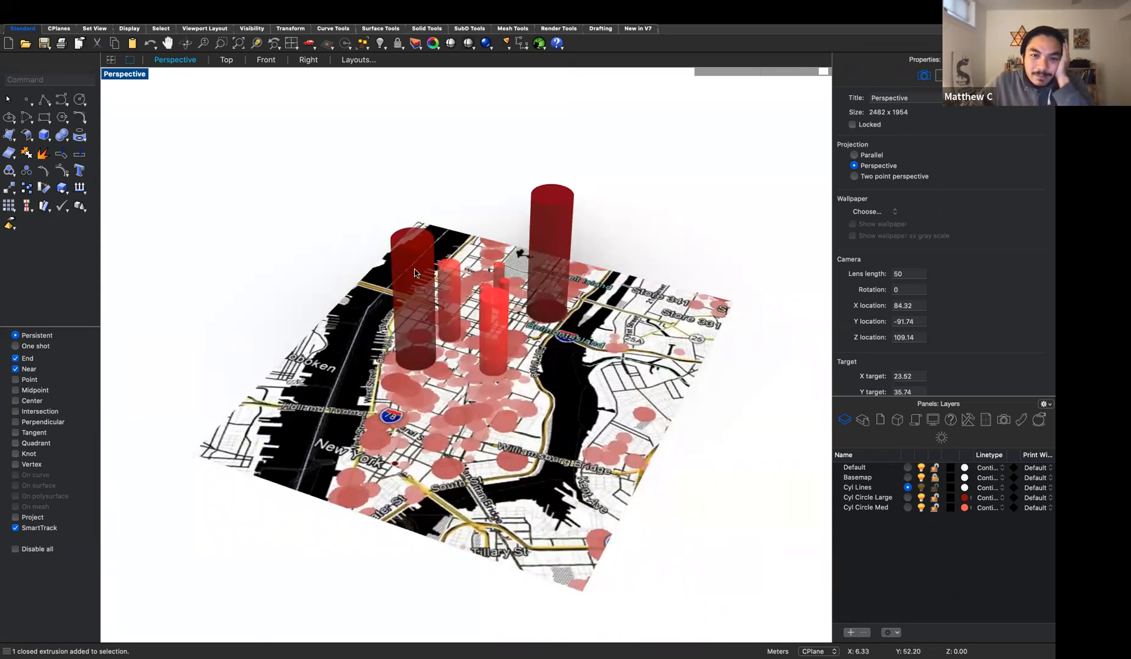
left_click(616, 206)
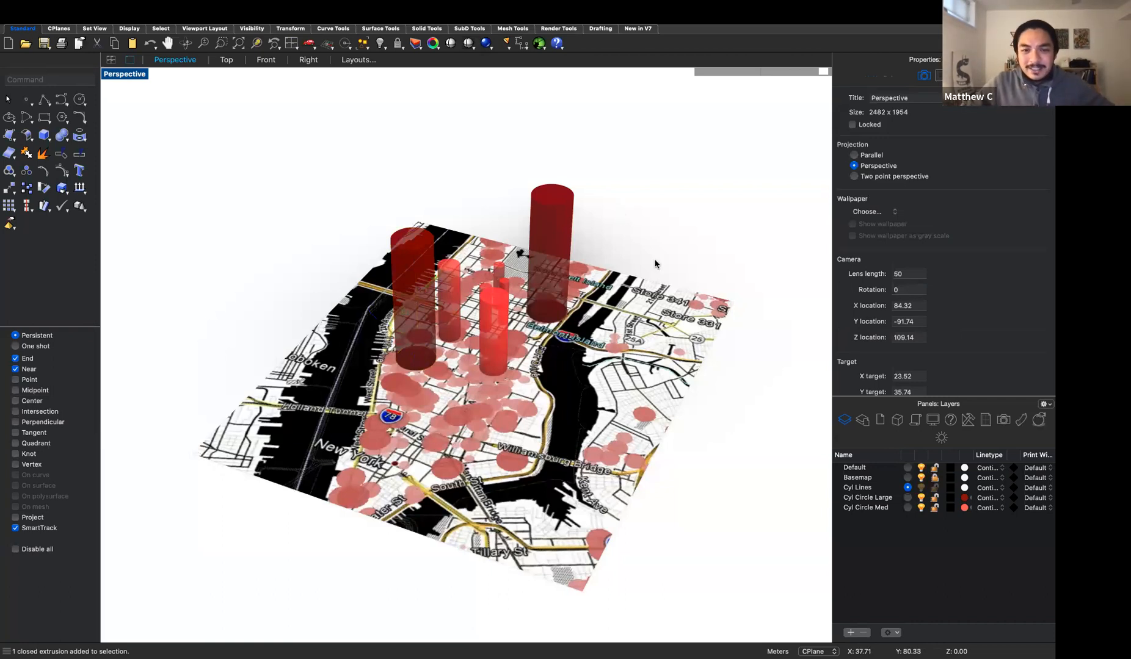
right_click_drag(644, 490, 665, 493)
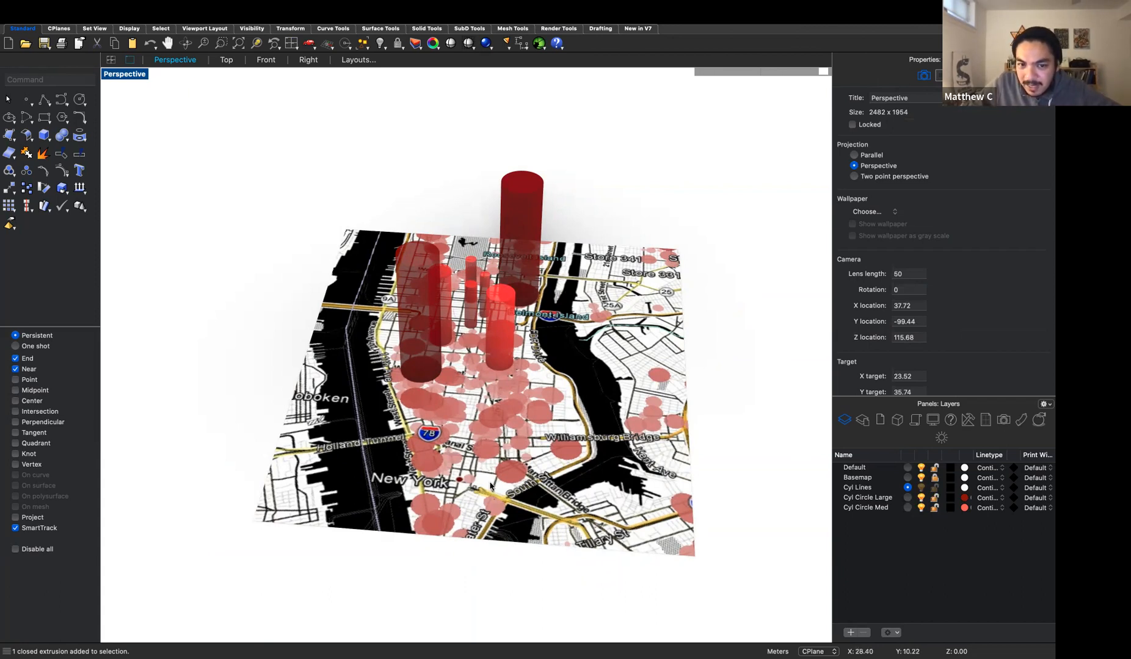
- Unlock the Basemap layer, select the basemap surface, replace its material texture with the Basemap_BlackWhite image, and deselect it
left_click(935, 478)
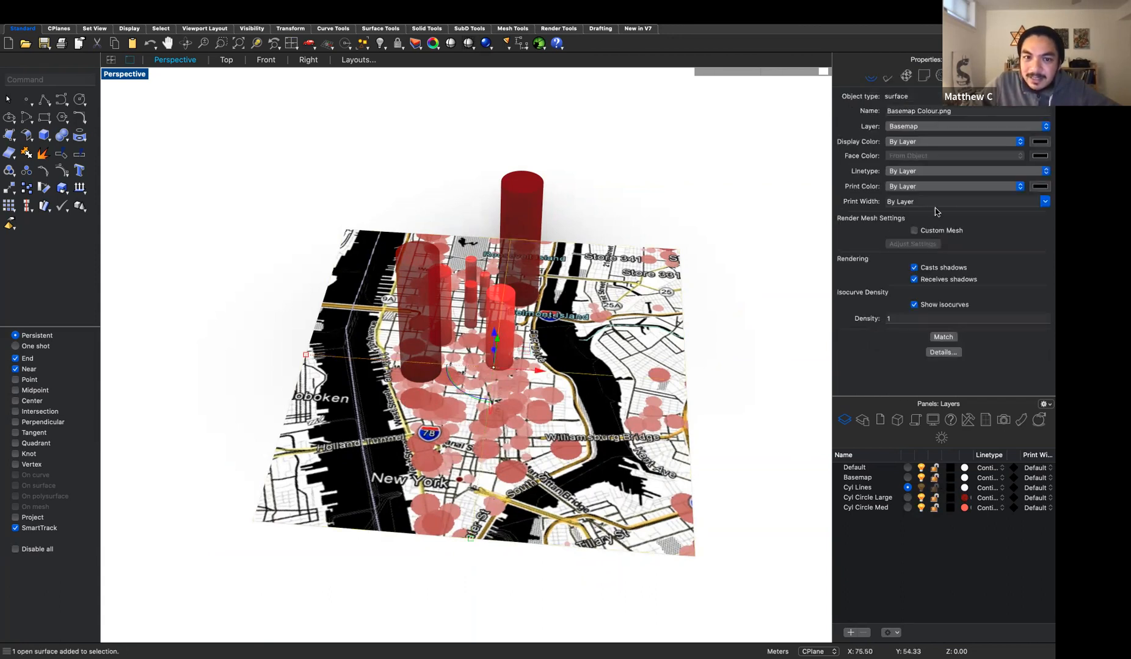
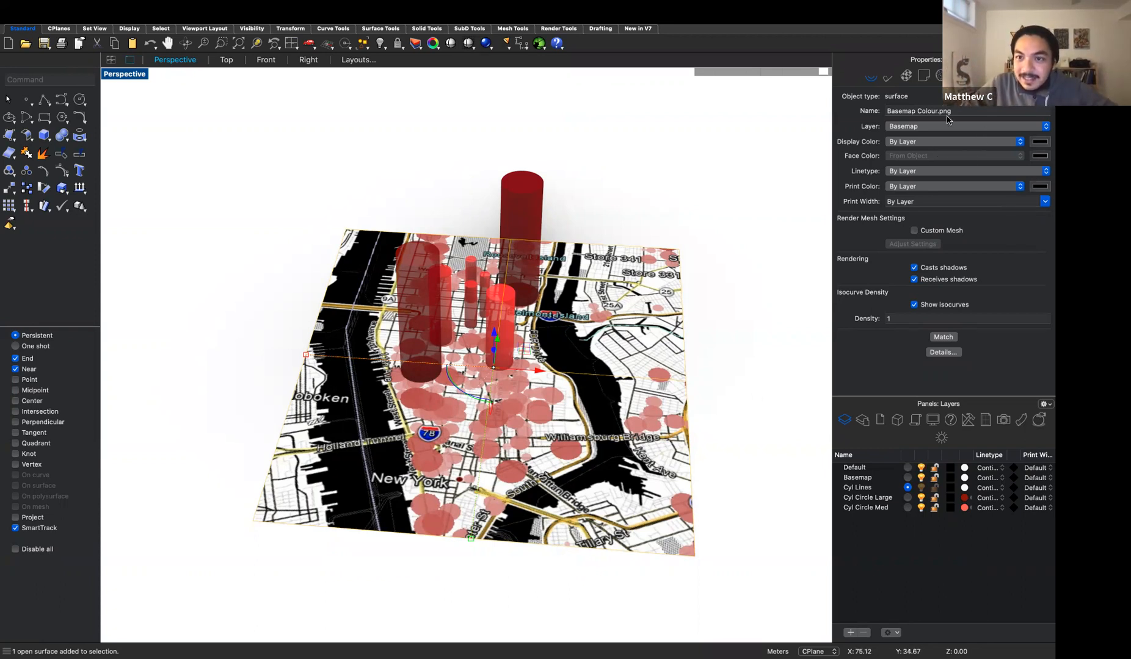
left_click(887, 79)
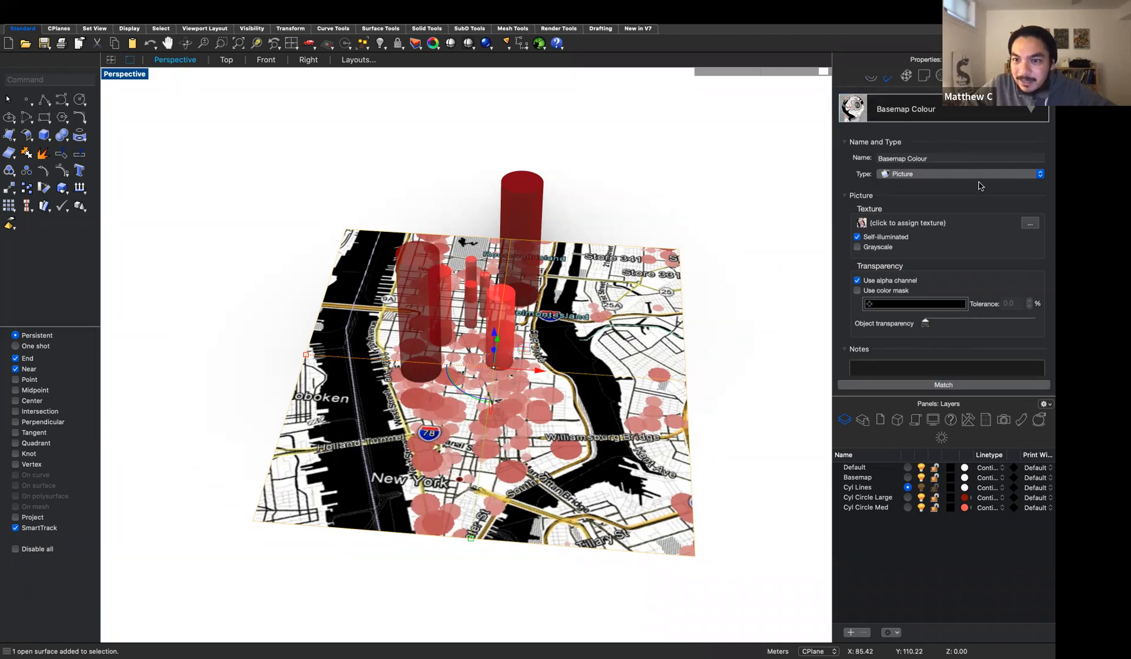
left_click(1030, 225)
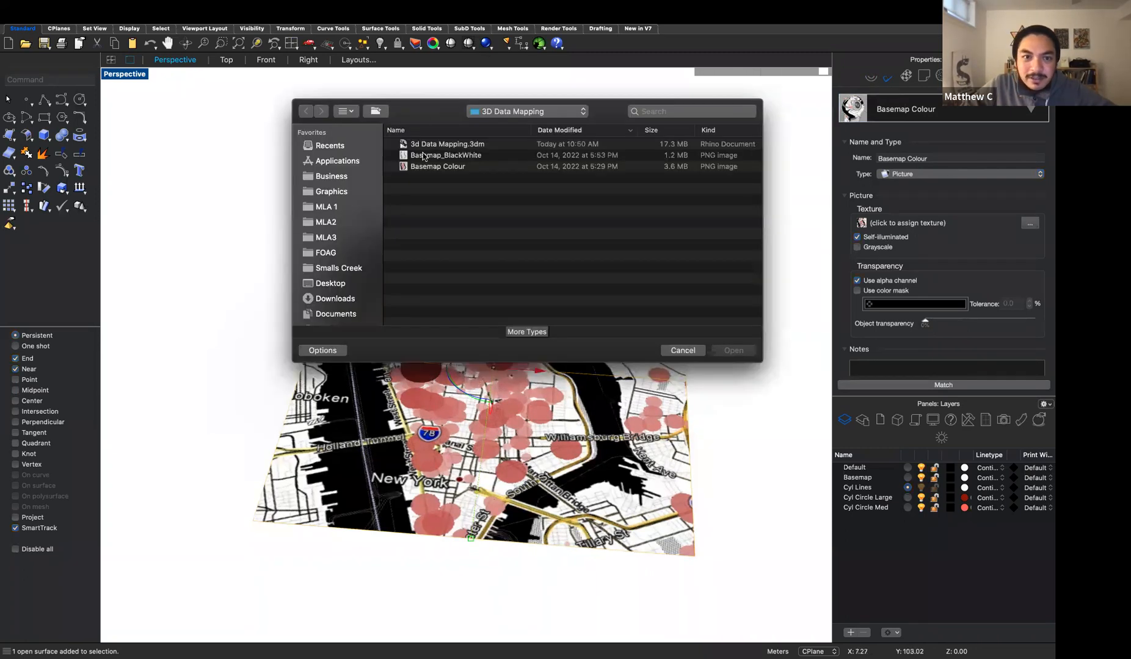
left_click(586, 156)
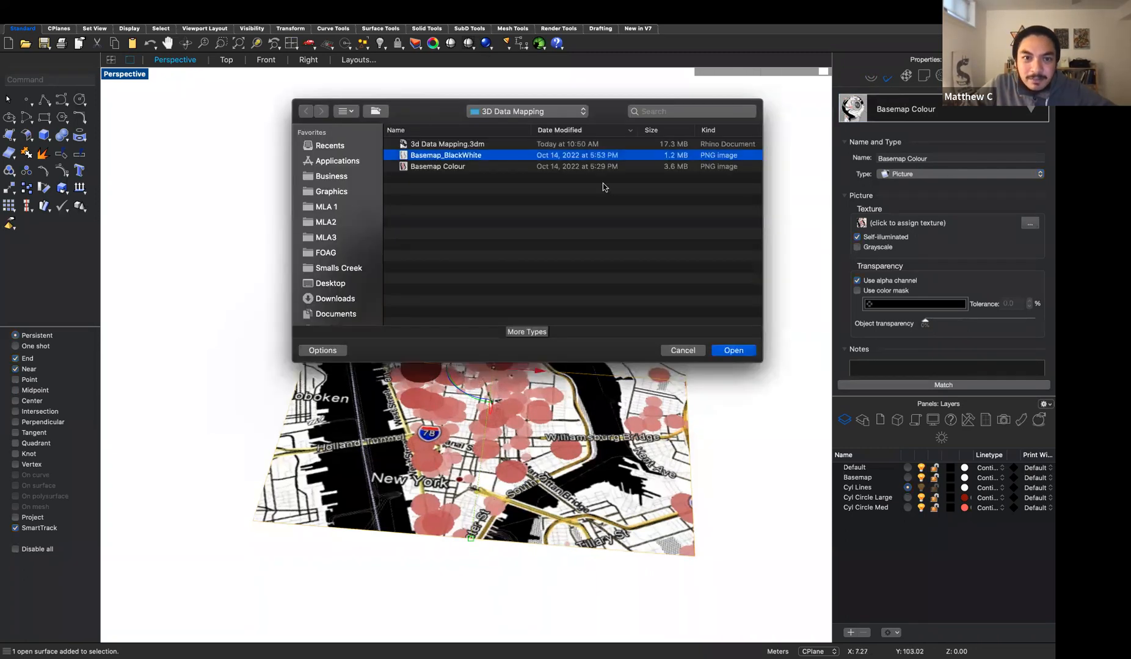
left_click(732, 350)
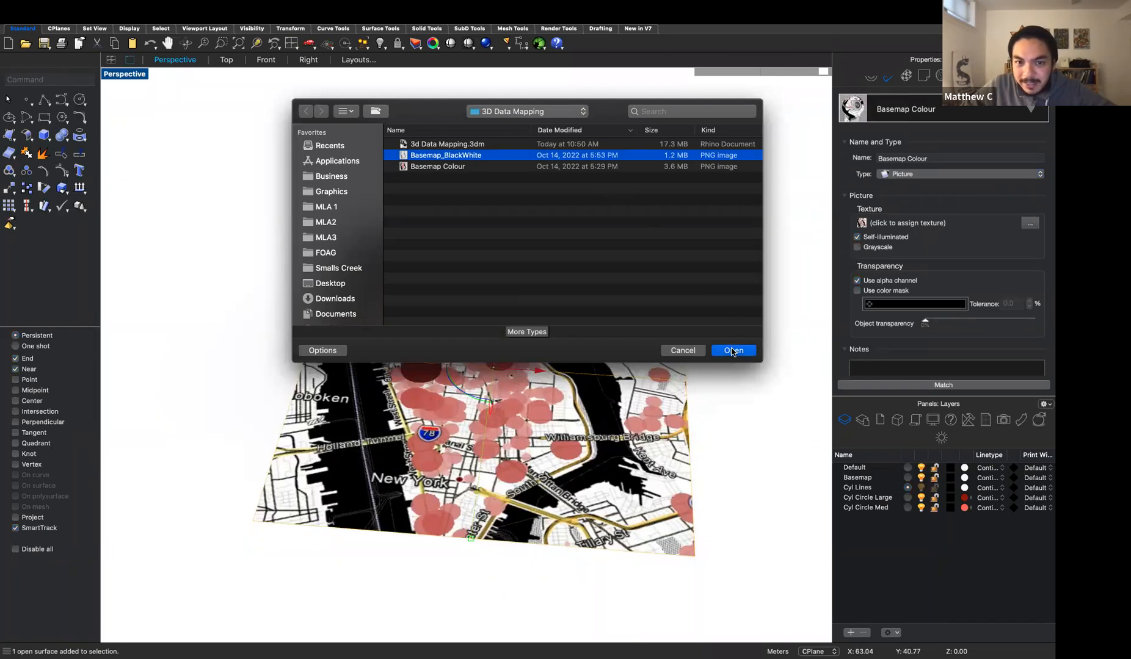
mouse_move(732, 444)
right_mouse_down()
mouse_move(710, 427)
mouse_move(695, 444)
mouse_move(727, 441)
right_mouse_up()
left_click(727, 441)
right_click_drag(149, 443, 106, 422)
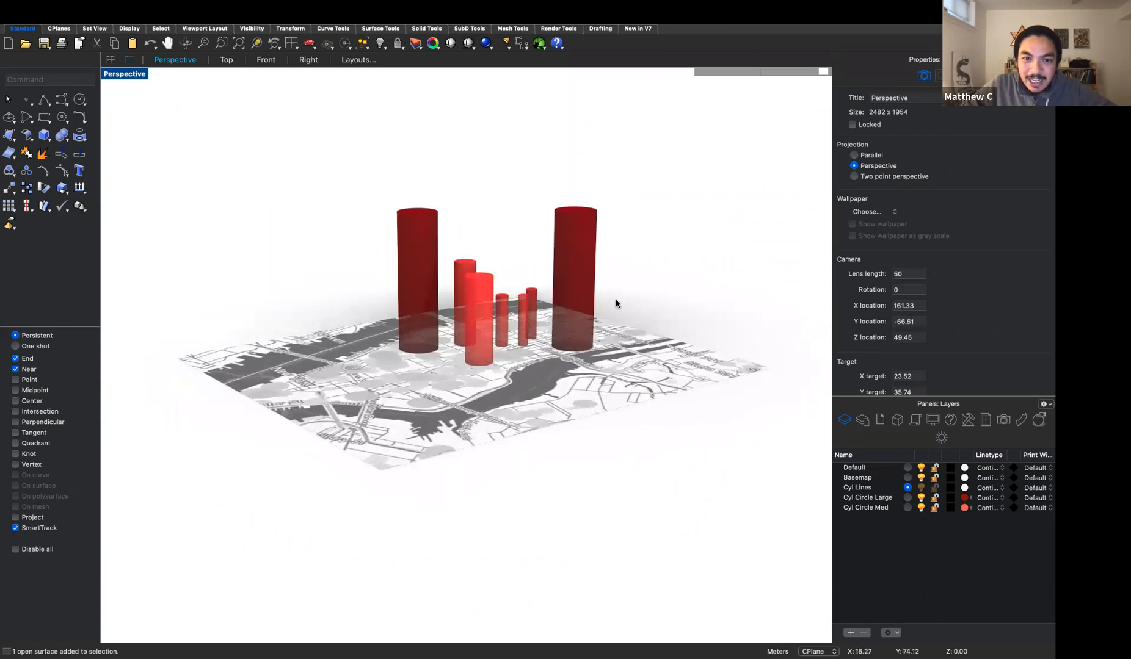
- Lock the Basemap layer again and delete all the red cylinders standing on the map
right_click_drag(244, 302, 472, 307)
right_click_drag(774, 452, 745, 436)
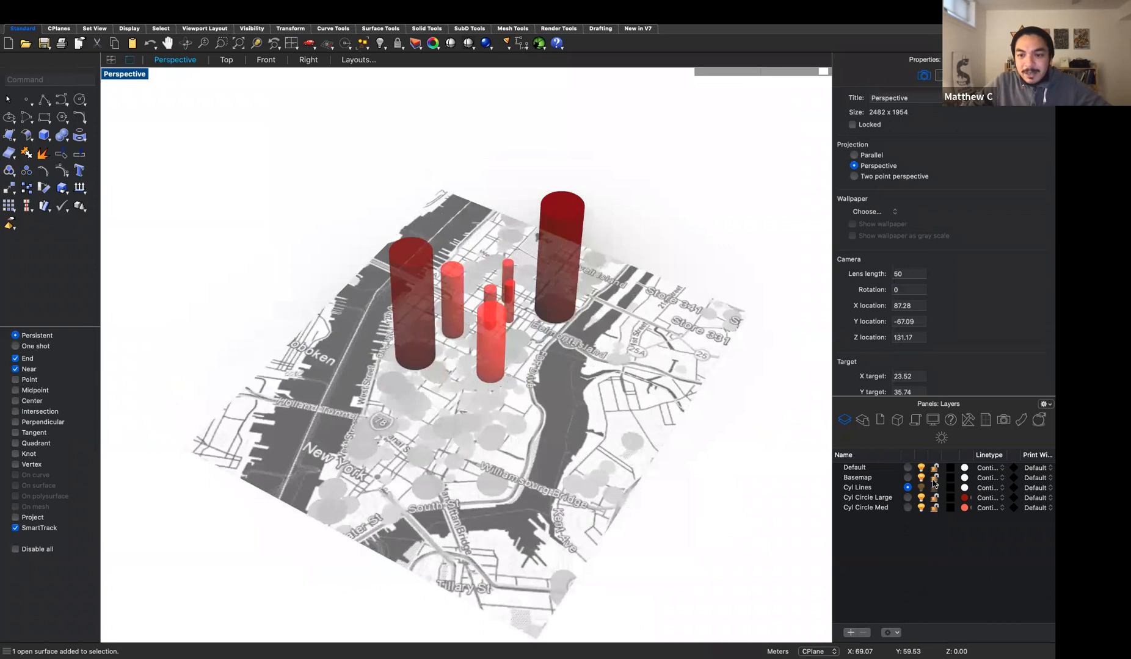
right_click_drag(579, 283, 603, 288)
left_click_drag(334, 168, 631, 302)
left_click(570, 278, "shift")
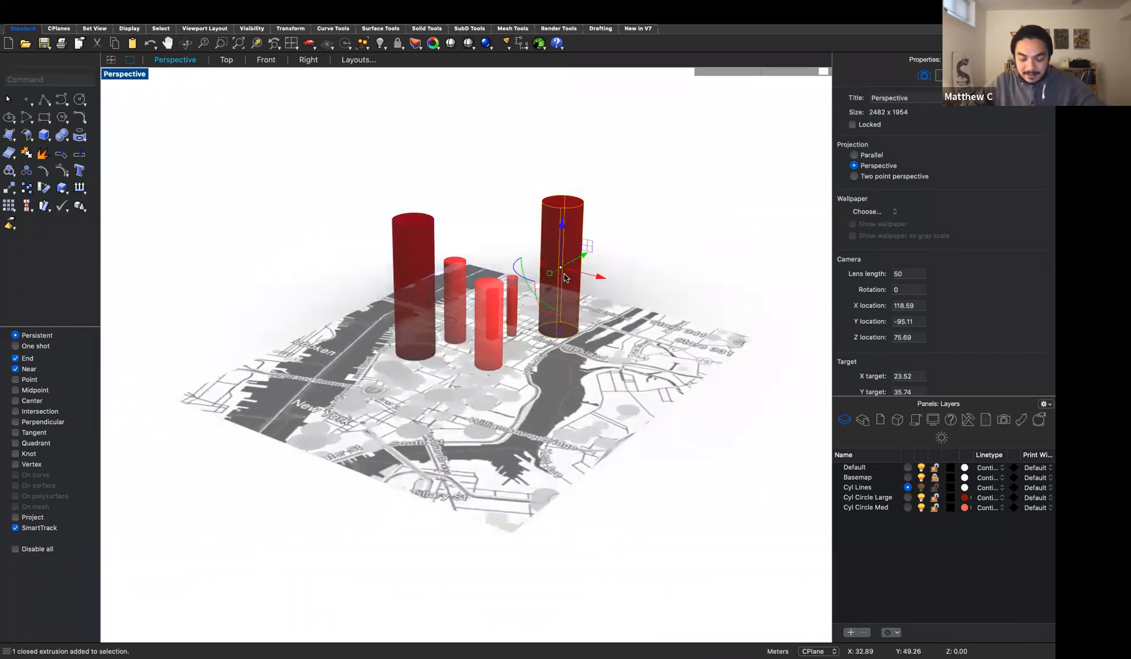
key("Delete")
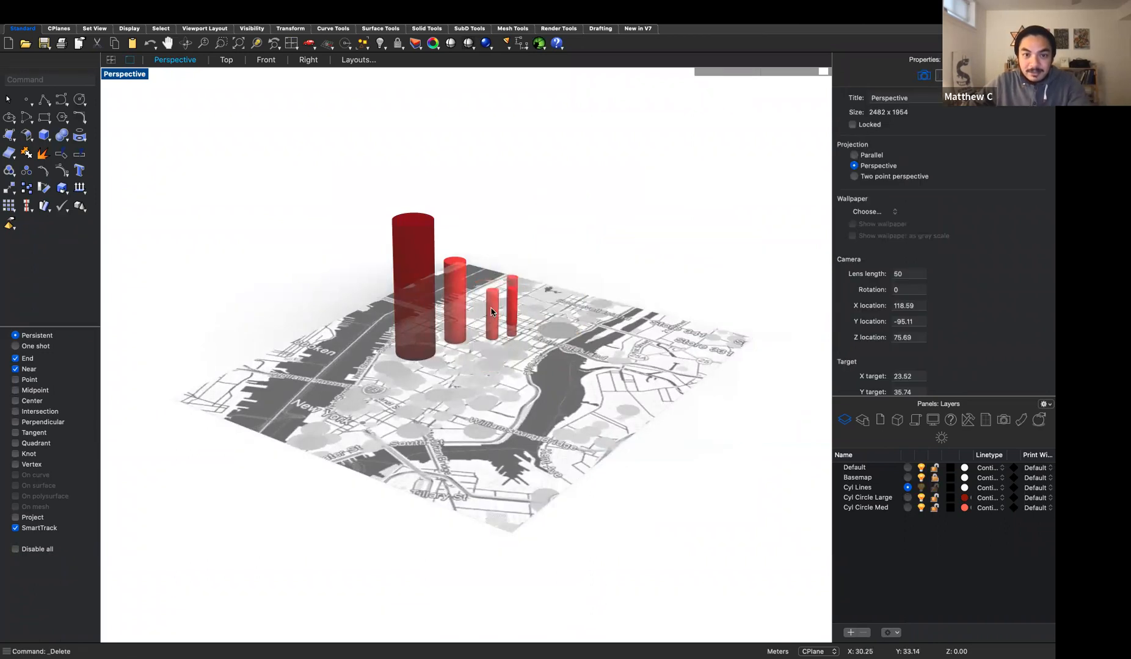
left_click(492, 307)
key("Delete")
left_click(513, 286)
key("Delete")
left_click(513, 285)
key("Delete")
left_click(454, 287)
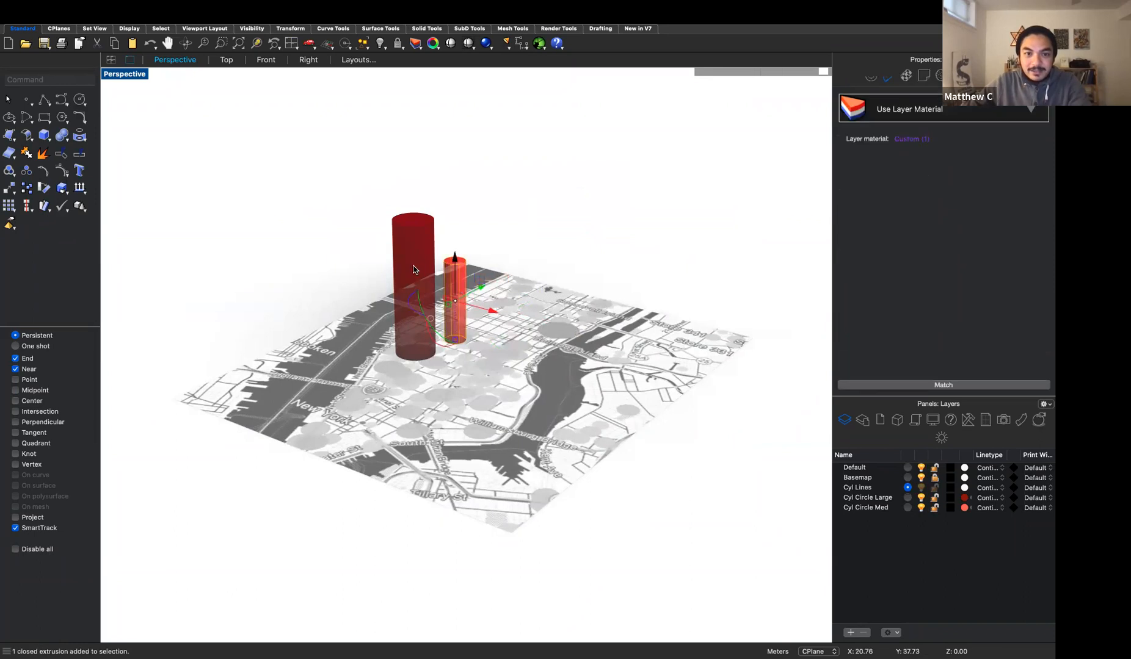
key("Delete")
left_click(415, 264)
key("Delete")
right_click_drag(253, 323, 287, 333)
left_click_drag(879, 526, 869, 493)
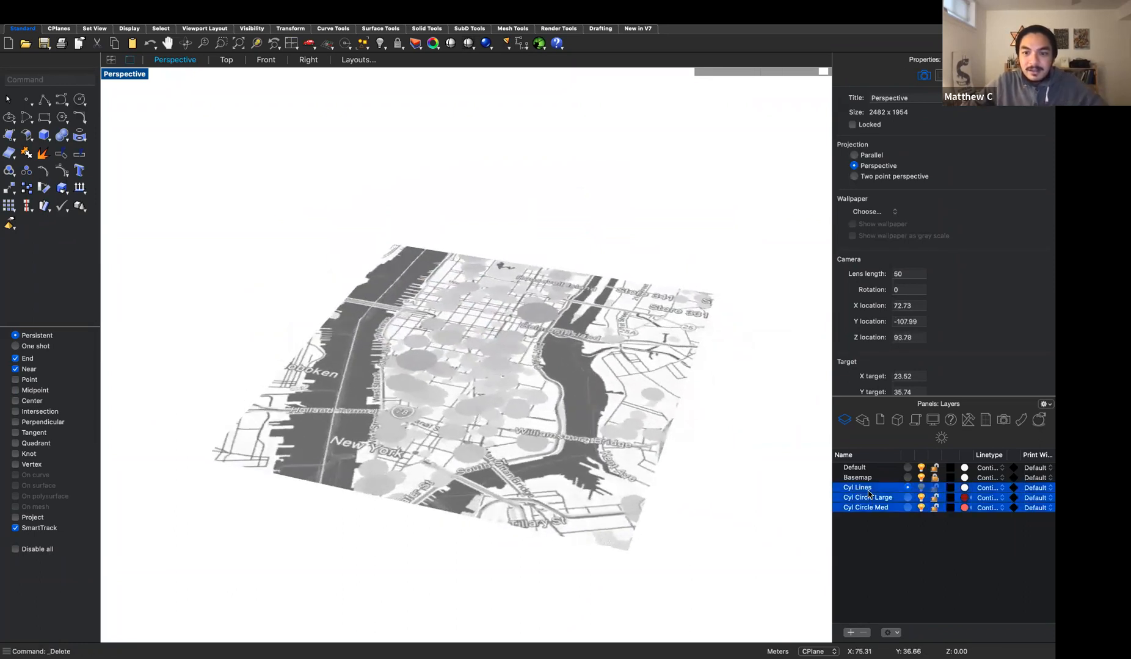
left_click(893, 551)
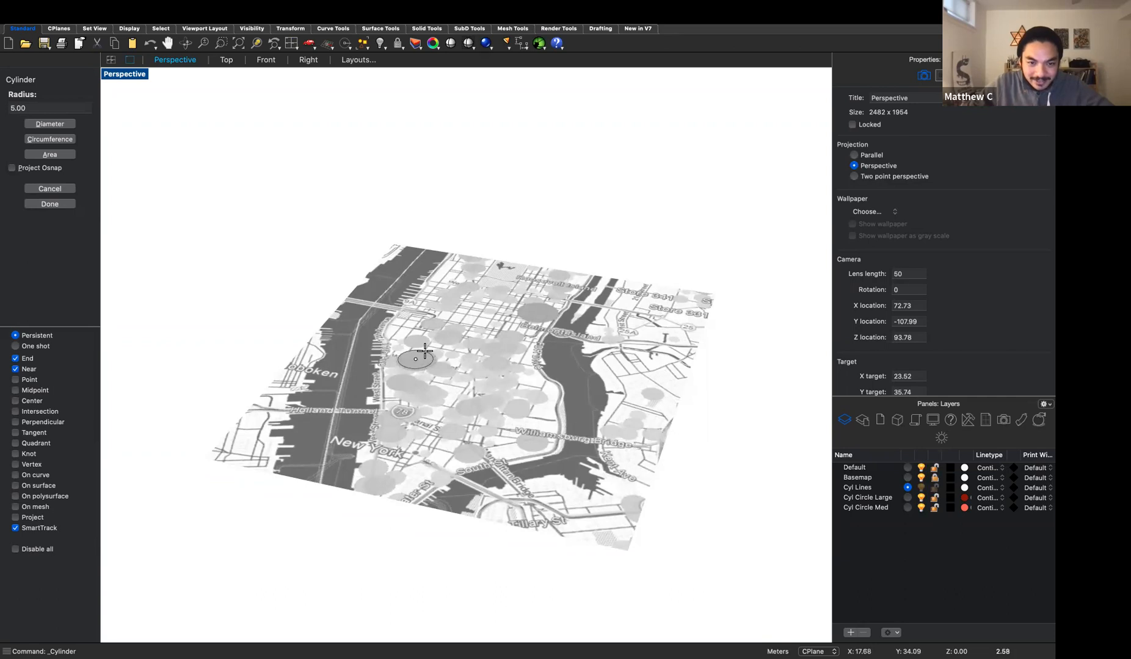
key("Escape")
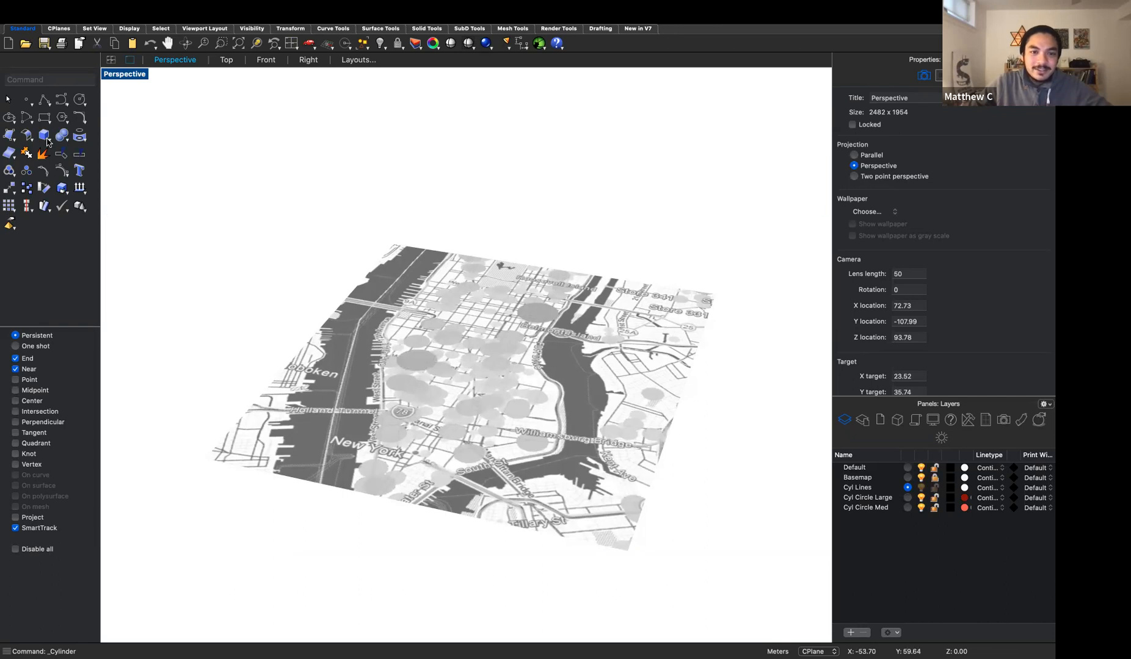
- Draw a vertical solid cylinder about 21 m tall over a grey circle near Manhattan's western shore with the Cylinder command
type("Cylinder")
key("Return")
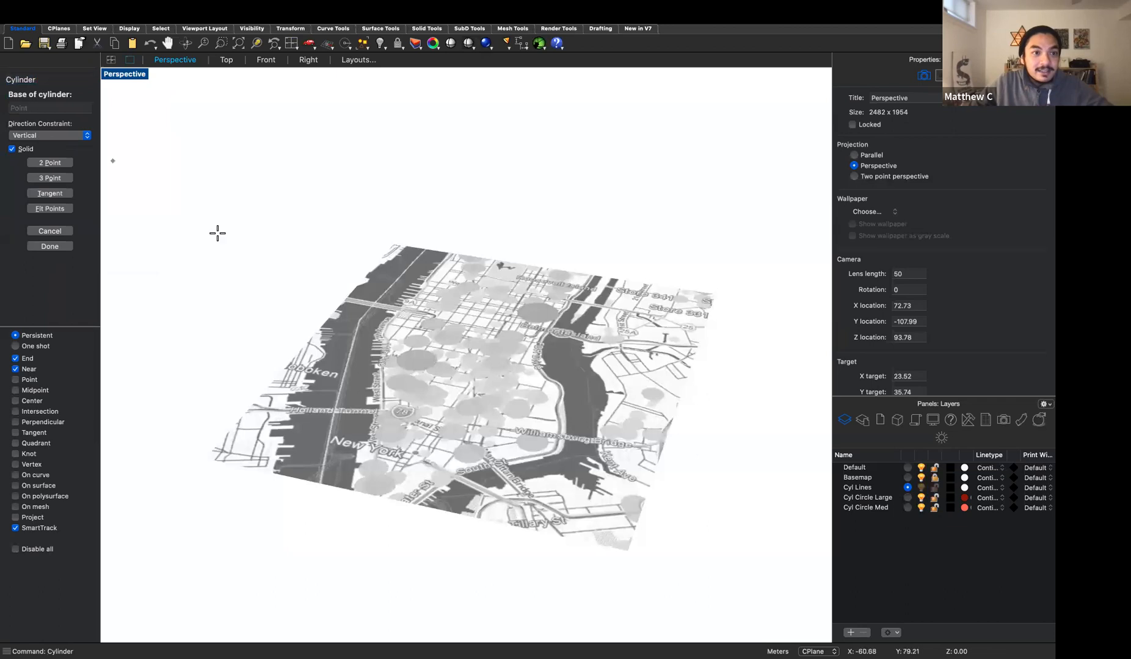
left_click(399, 381)
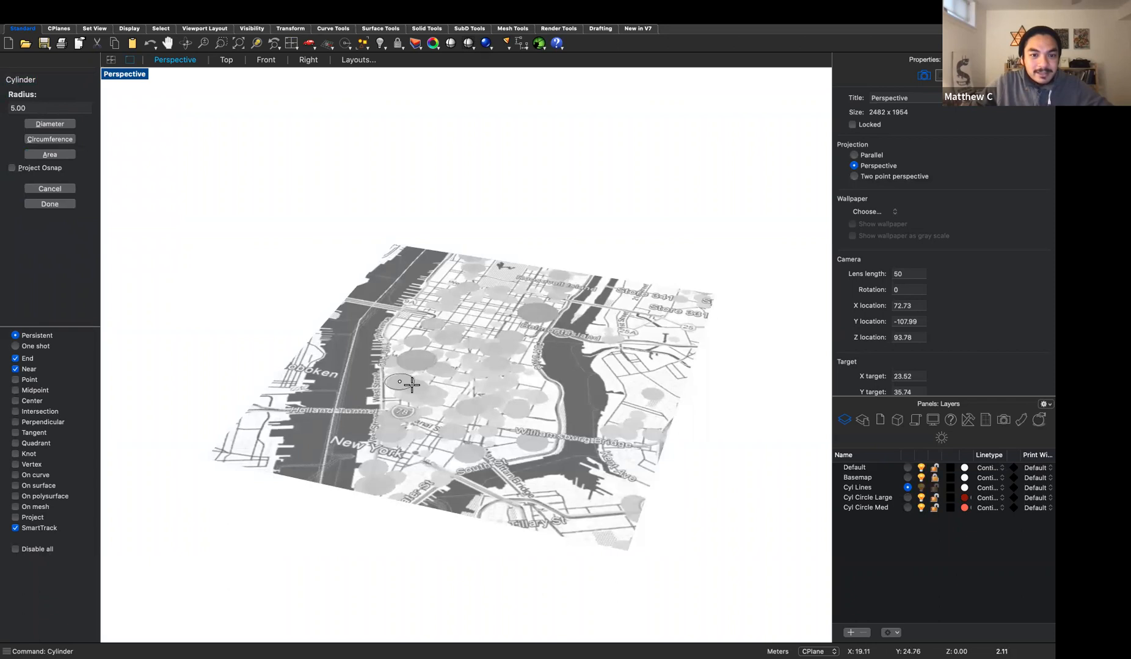
key("Return")
left_click(395, 249)
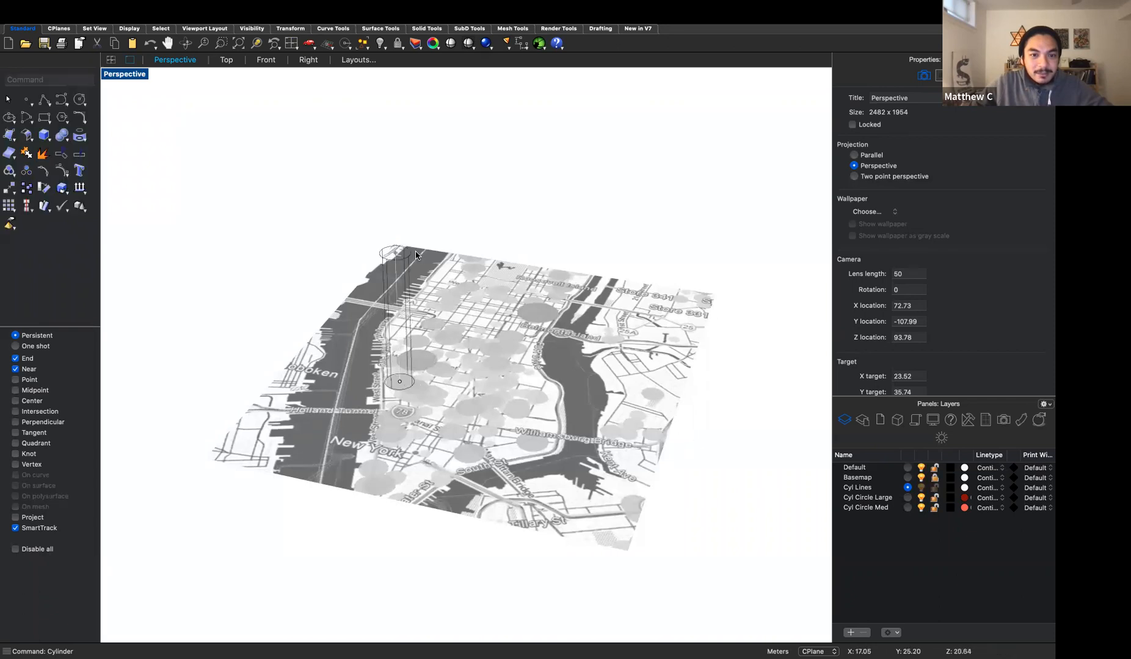
- Make Cyl Circle Large the current layer, move the new cylinder onto it, and deselect it
left_click(413, 287)
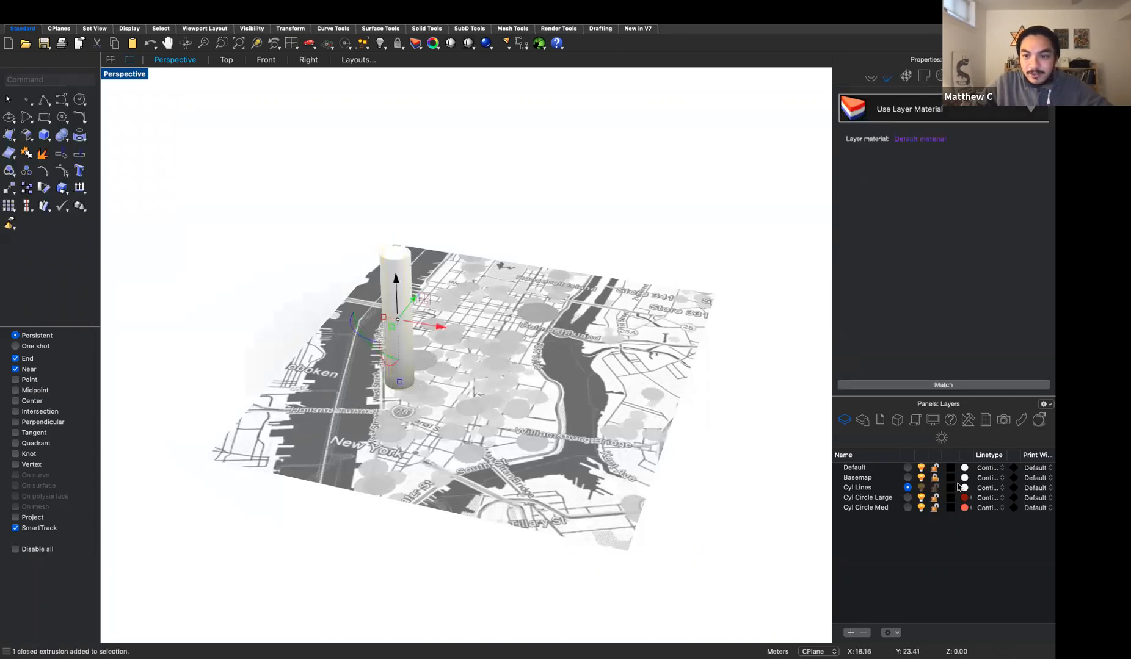
left_click(907, 498)
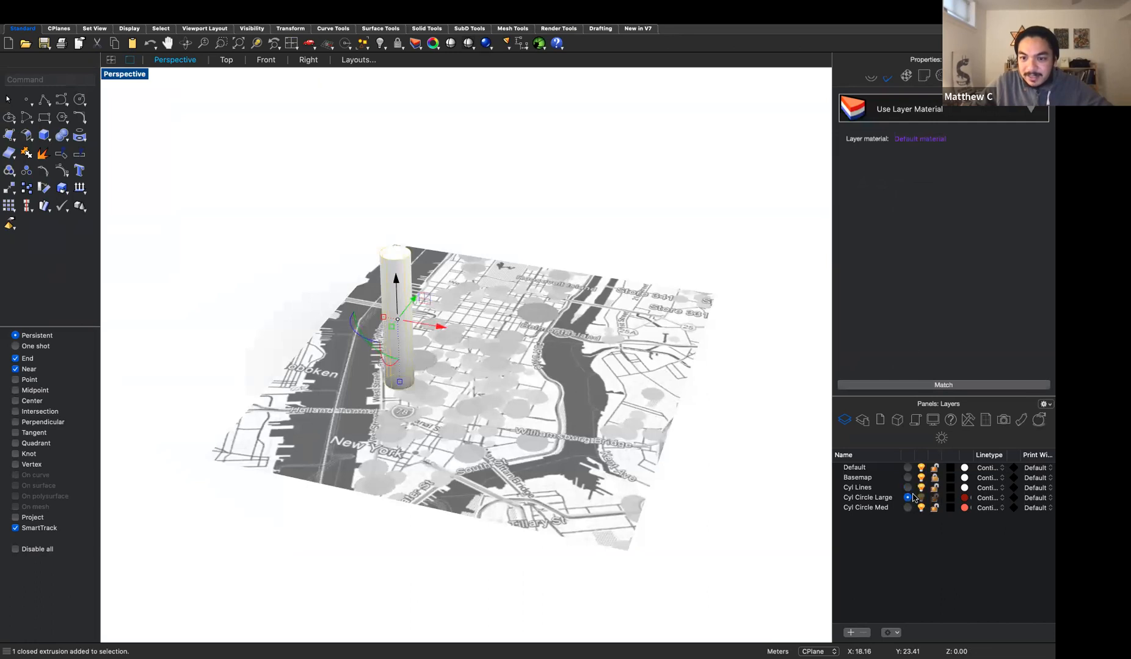
left_click(870, 79)
left_click(976, 133)
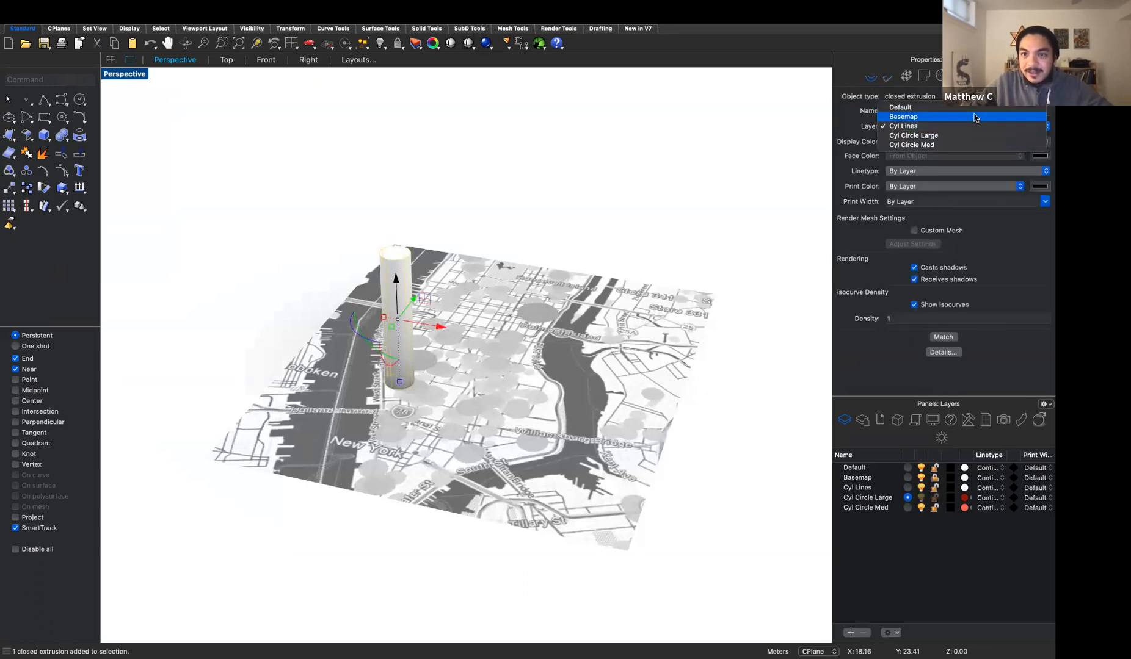
left_click(969, 136)
left_click(510, 191)
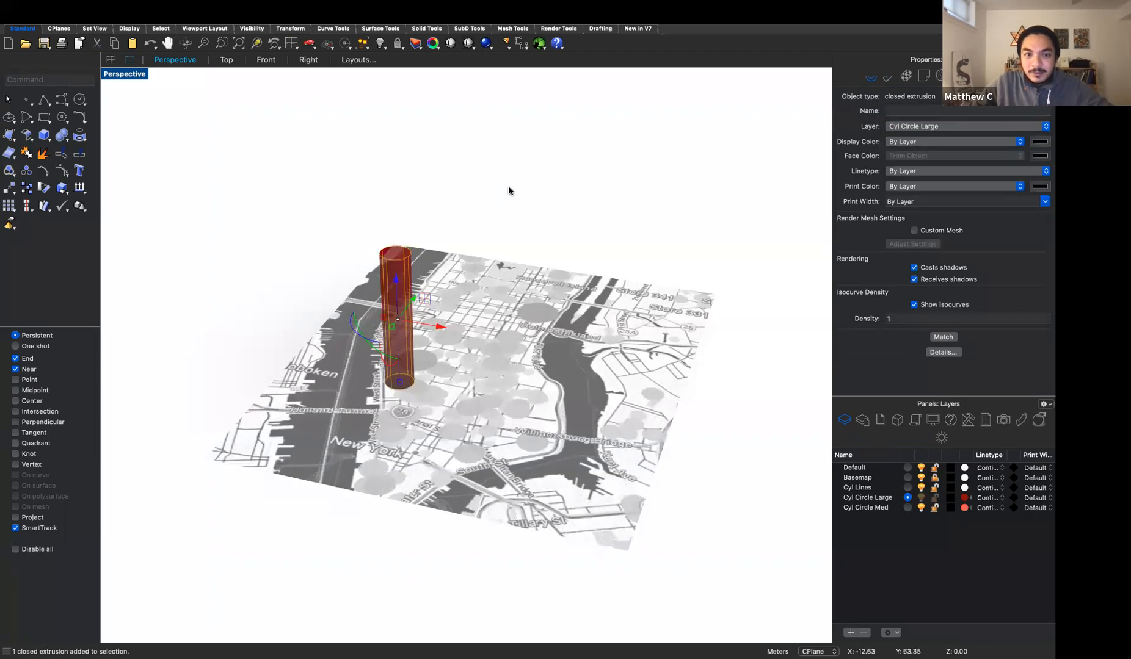
- Draw two more cylinders on Cyl Circle Large, about 30 m tall over the large dark circle near the East River and about 20 m over mid-Manhattan
key("Return")
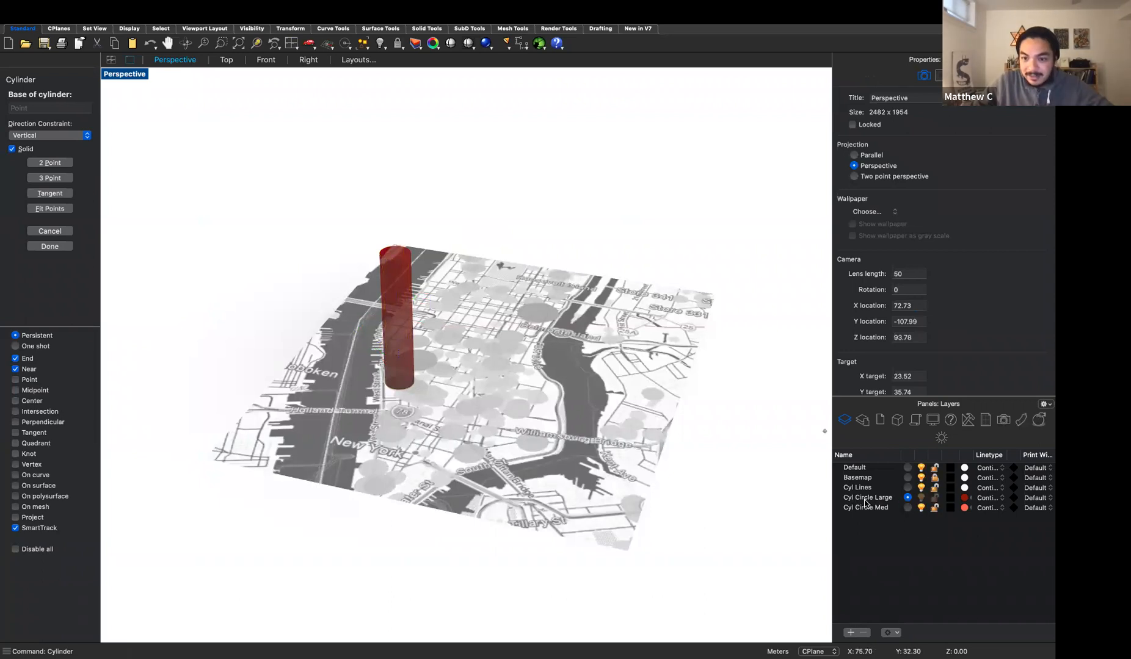
left_click(535, 310)
left_click(555, 313)
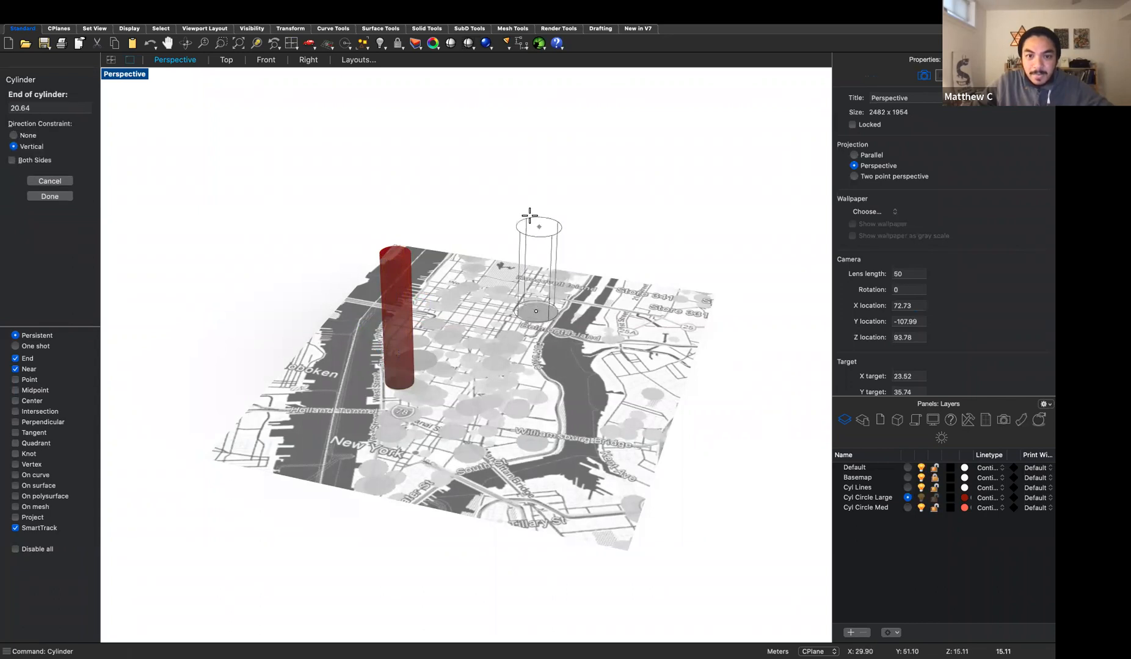
left_click(540, 127)
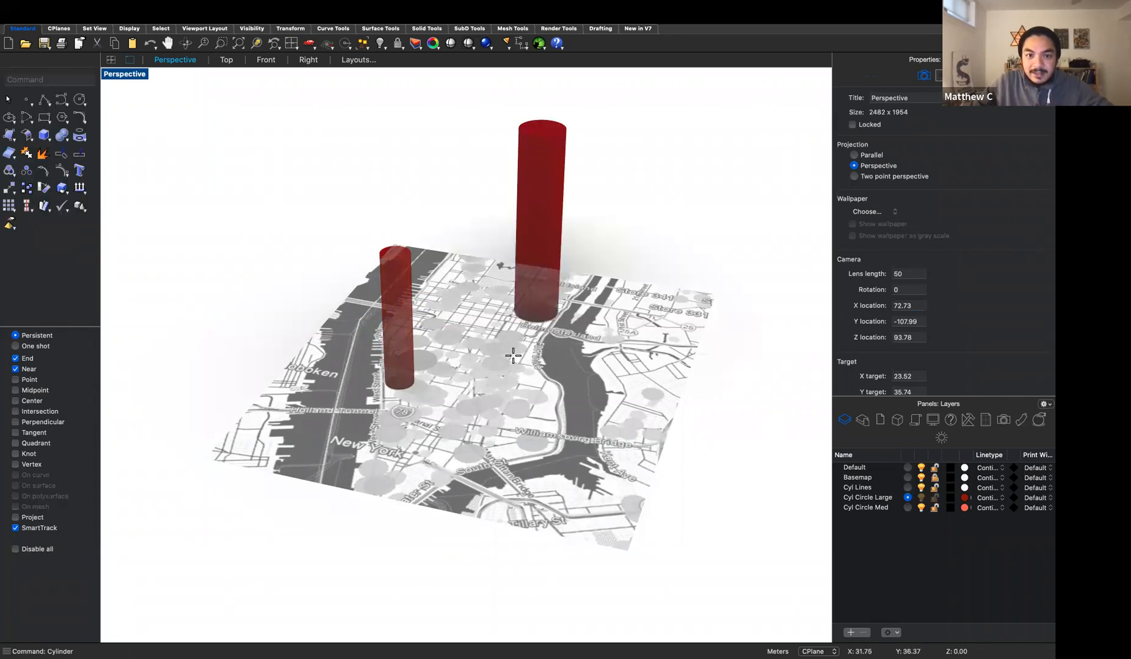
left_click(494, 346)
left_click(508, 347)
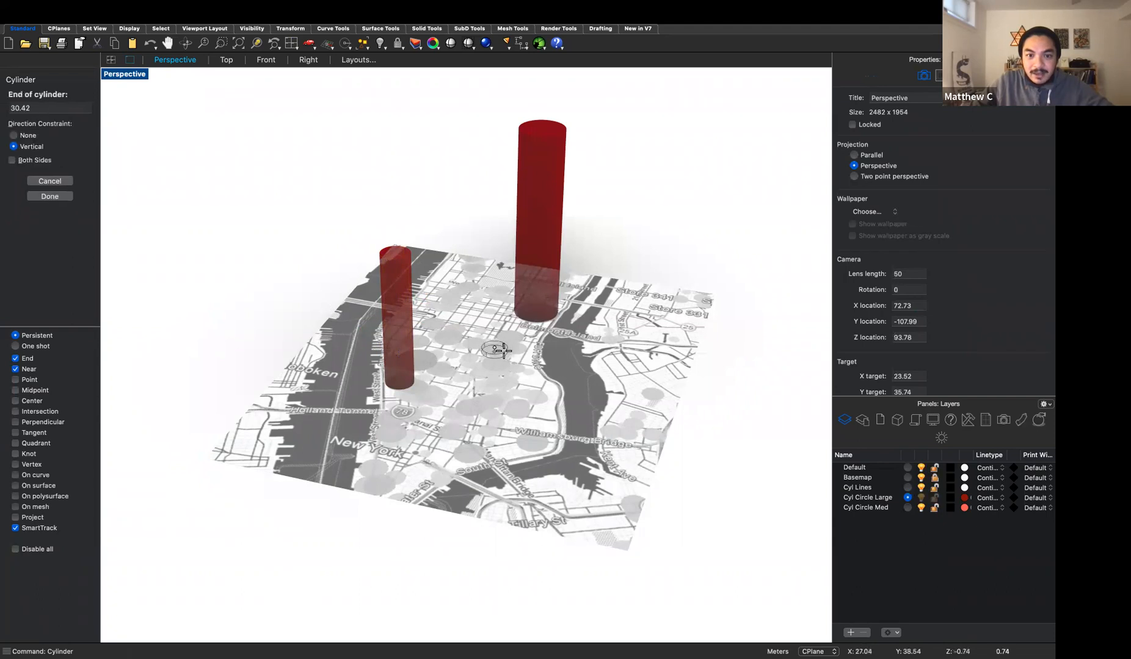
left_click(506, 232)
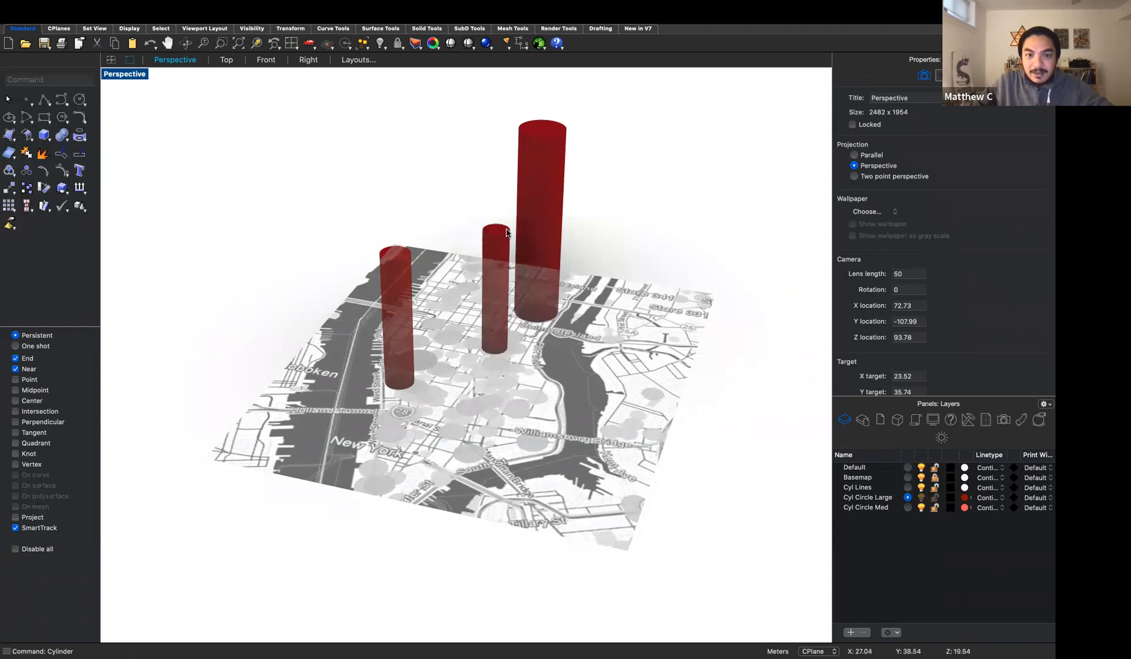
- Make Cyl Circle Med the current layer for drawing medium cylinders
left_click(908, 508)
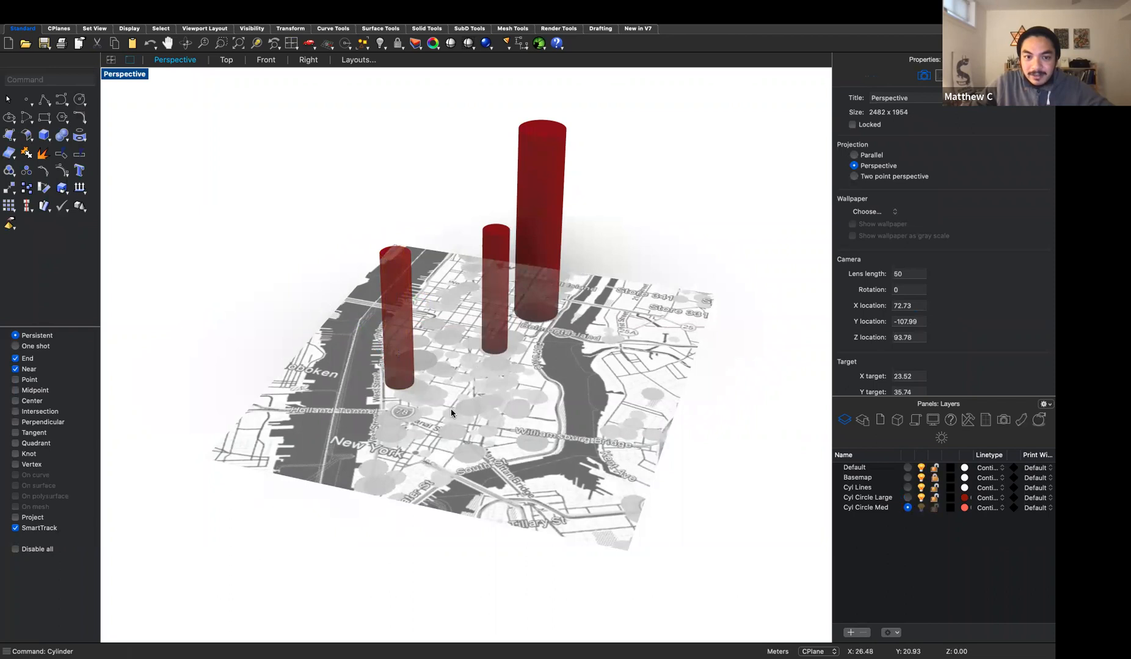
- Draw a vertical solid cylinder with a radius of about 1.1 m between the two smaller dark red cylinders on the Cyl Circle Med layer
left_click(47, 79)
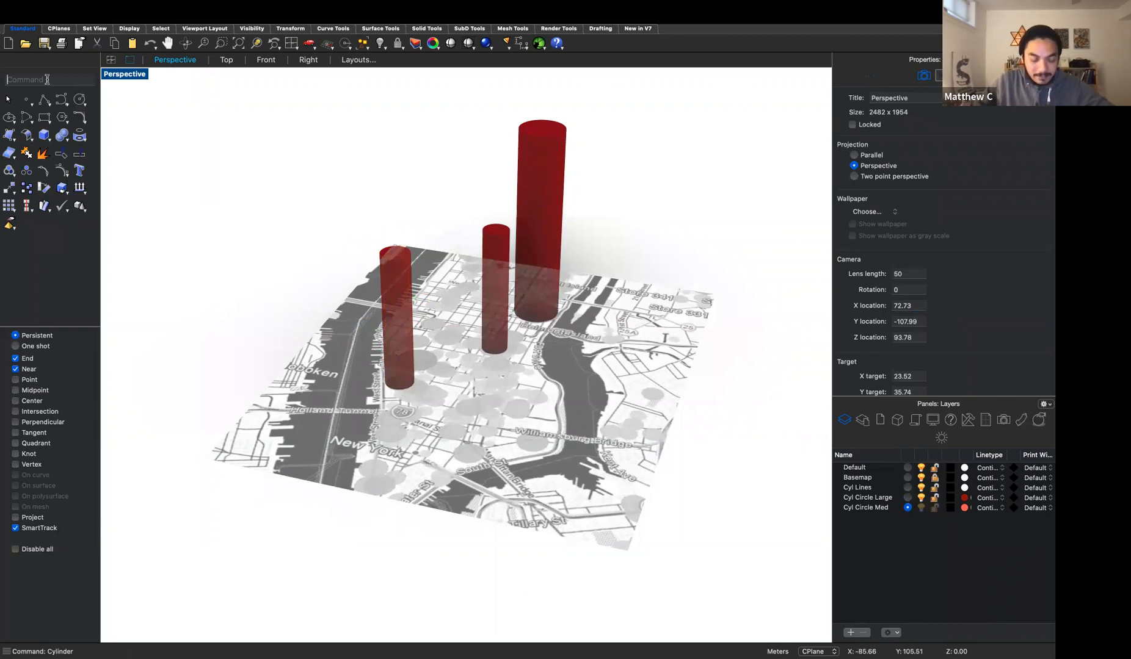
type("cyl")
key("Return")
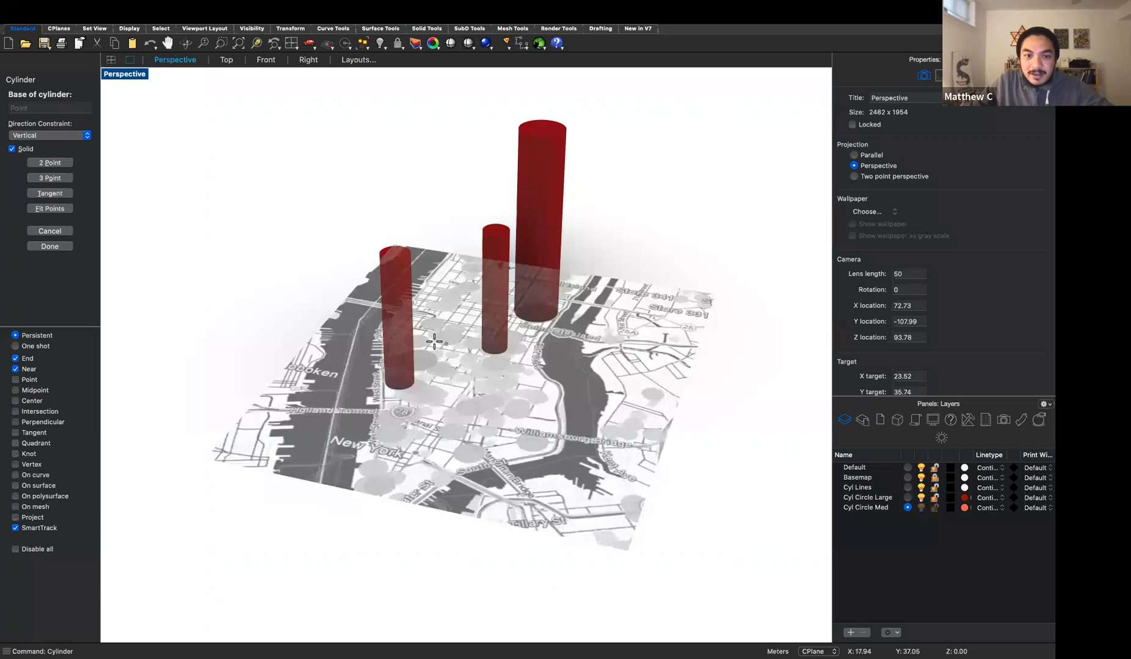
left_click(460, 374)
left_click(465, 377)
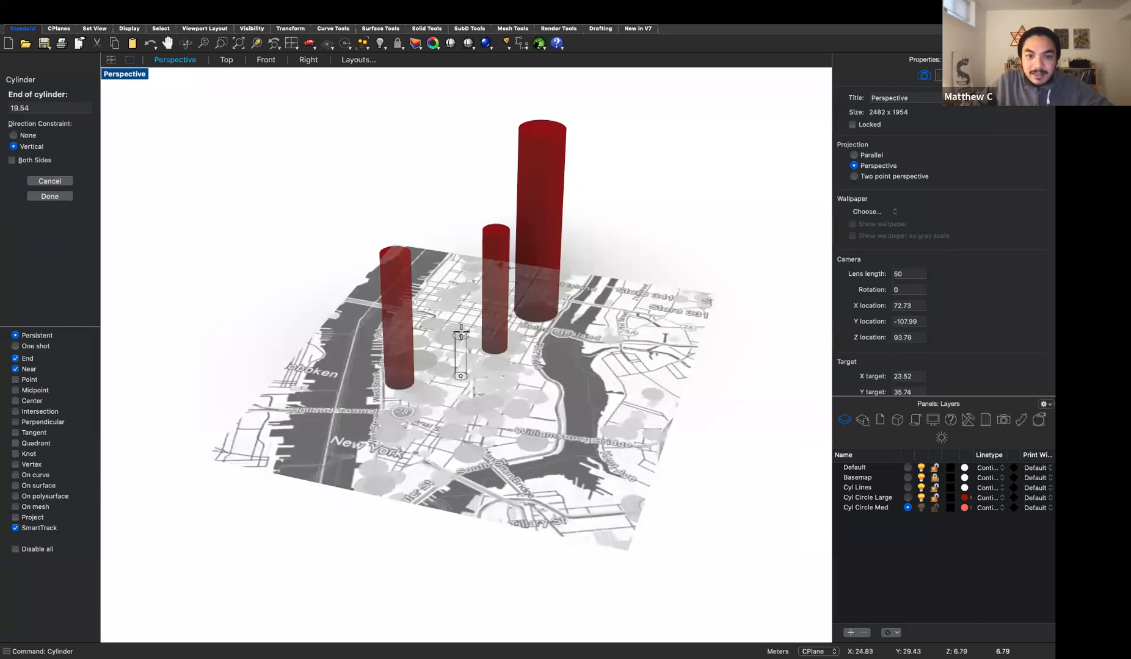
left_click(461, 309)
- Add two more vertical cylinders toward the East River, about 8.6 m and 13.4 m tall
key("Return")
left_click(506, 376)
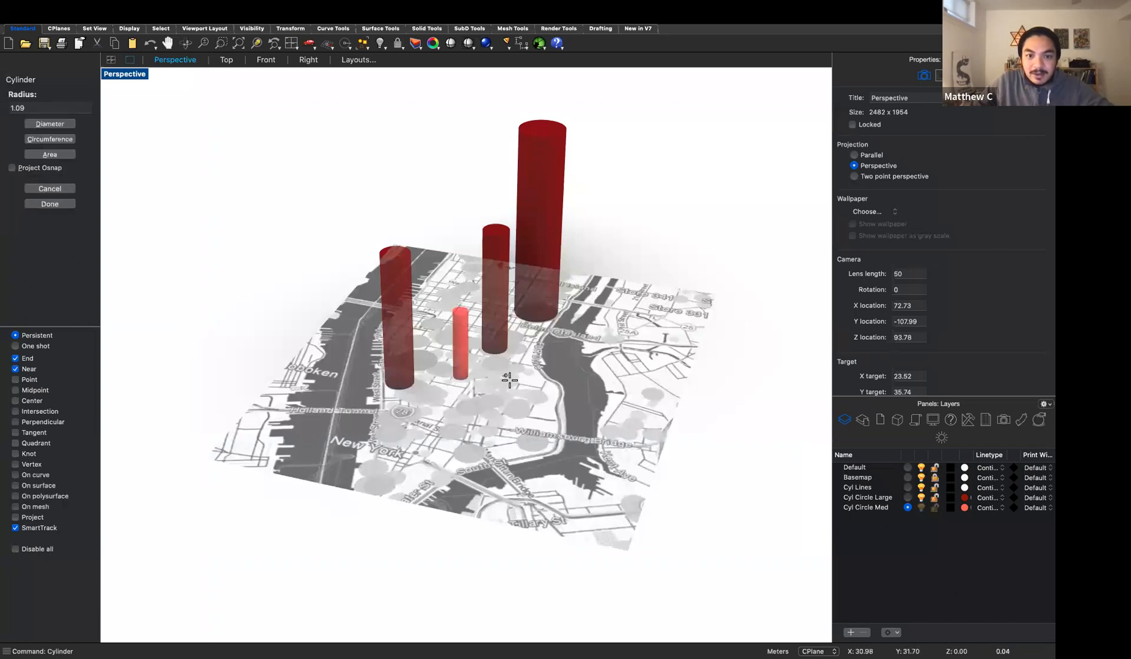
left_click(512, 376)
left_click(516, 324)
key("Return")
left_click(531, 338)
left_click(540, 337)
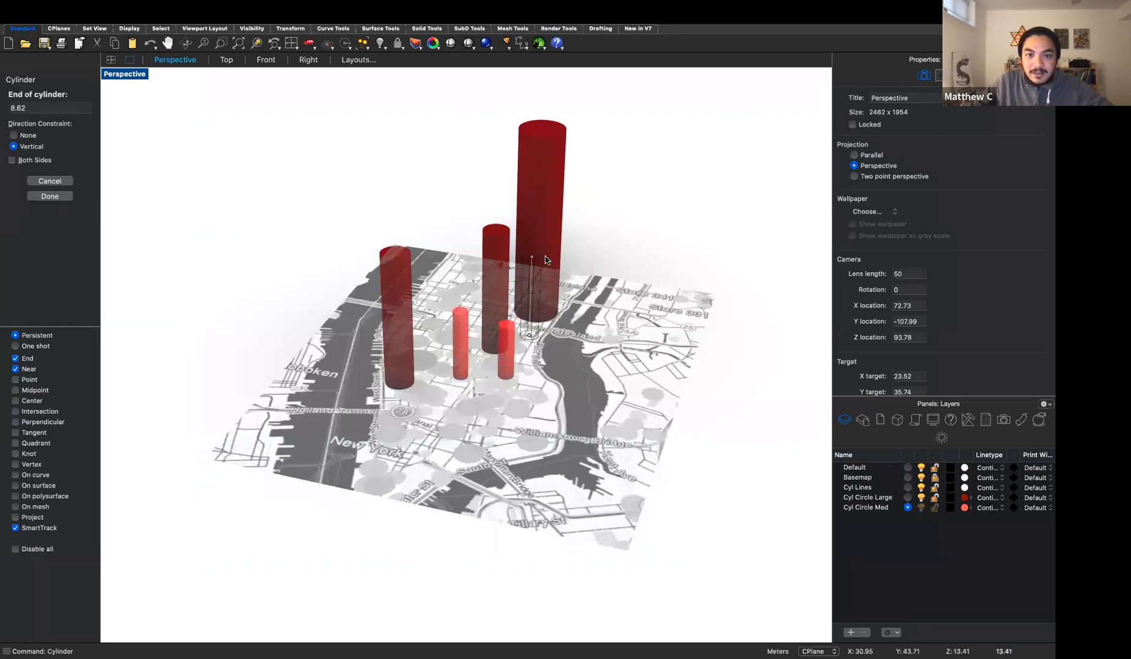
left_click(545, 257)
- Select all six cylinders in a ground-level view using a window and a crossing selection, and clear the selection
right_click_drag(696, 422, 782, 453)
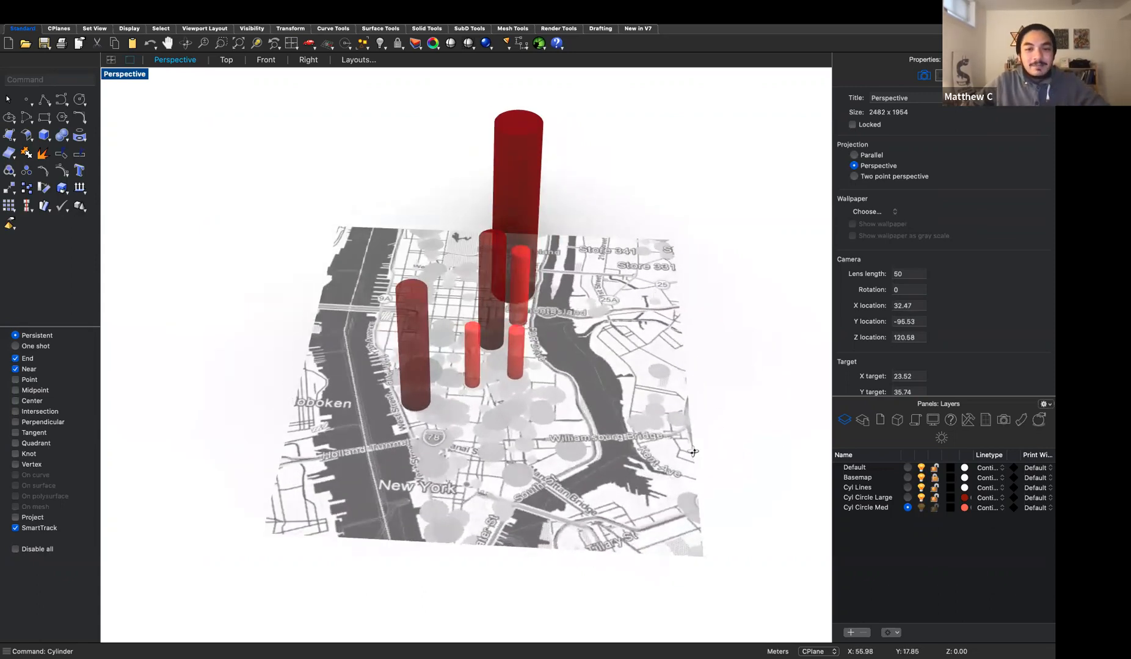
right_click_drag(693, 452, 694, 411)
left_click_drag(332, 122, 659, 326)
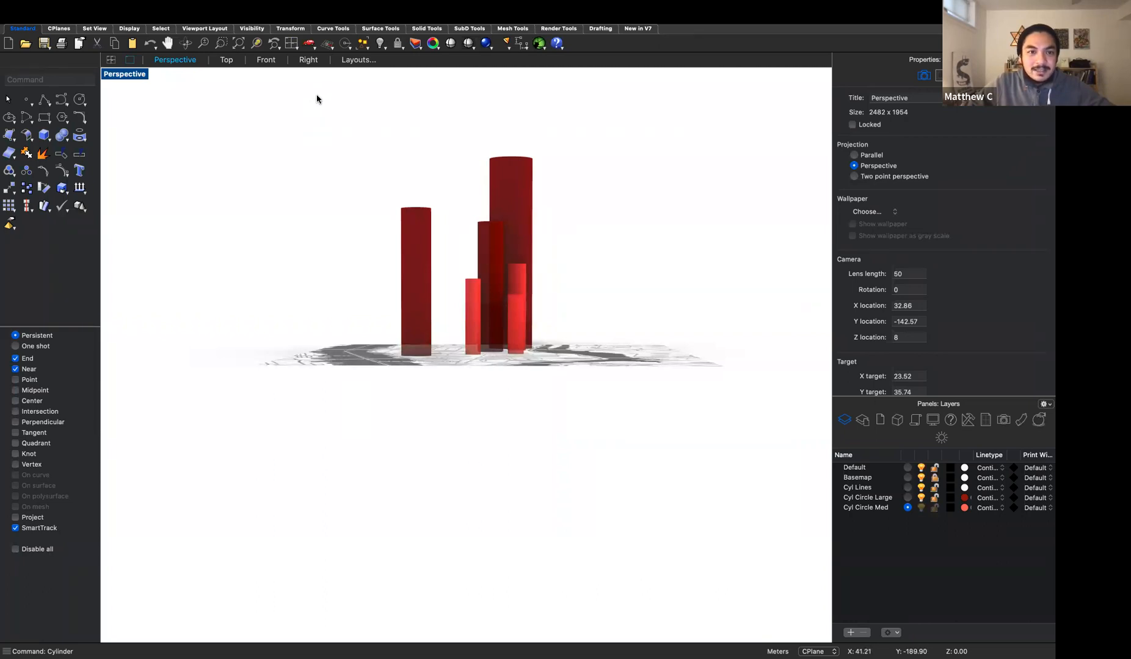
left_click_drag(687, 529, 285, 134)
left_click(671, 560)
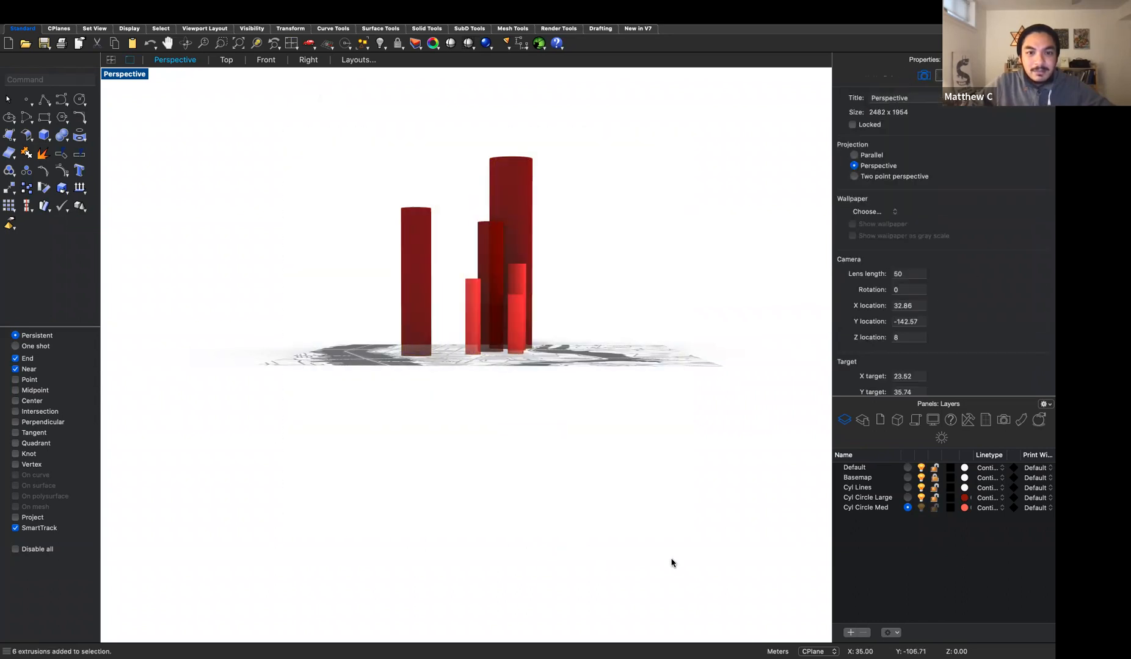
- Practise crossing selections from the east side to pick every cylinder except the westernmost one, clearing the selection at the end
left_click_drag(707, 111, 452, 464)
left_click(707, 196)
left_click_drag(769, 123, 504, 409)
left_click(690, 113)
left_click_drag(692, 101, 488, 430)
left_click_drag(707, 96, 482, 473)
left_click(647, 467)
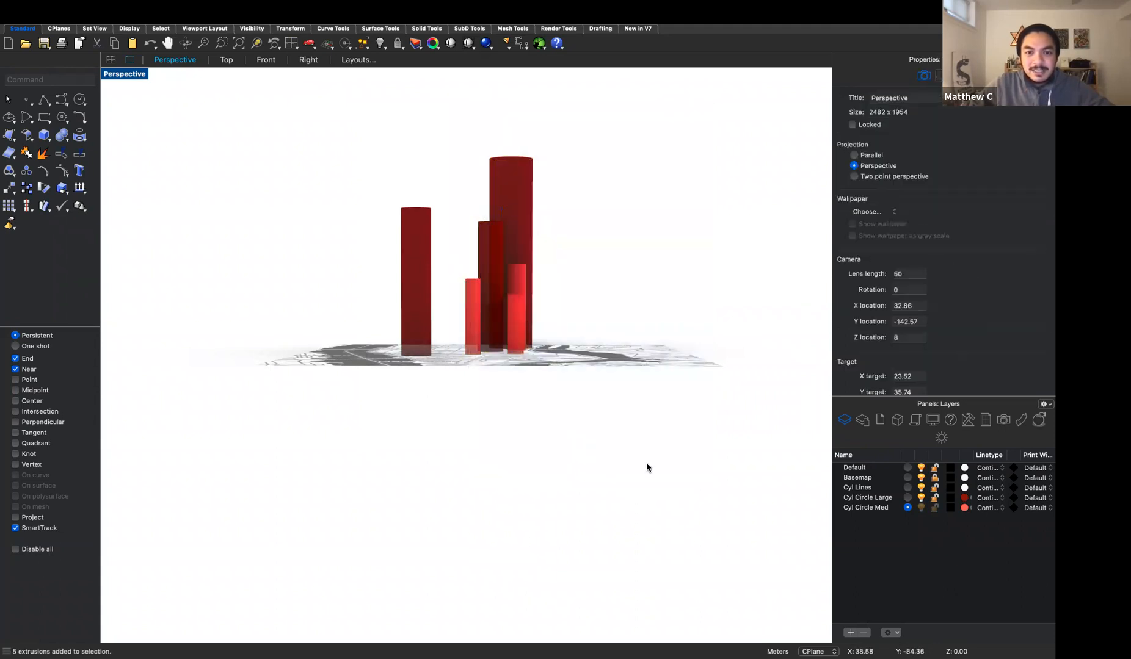
- Enclose the whole group of six cylinders with a window selection, clear it, and repeat the selection
left_click_drag(272, 97, 606, 488)
left_click(606, 487)
scroll(606, 488, "up", 1)
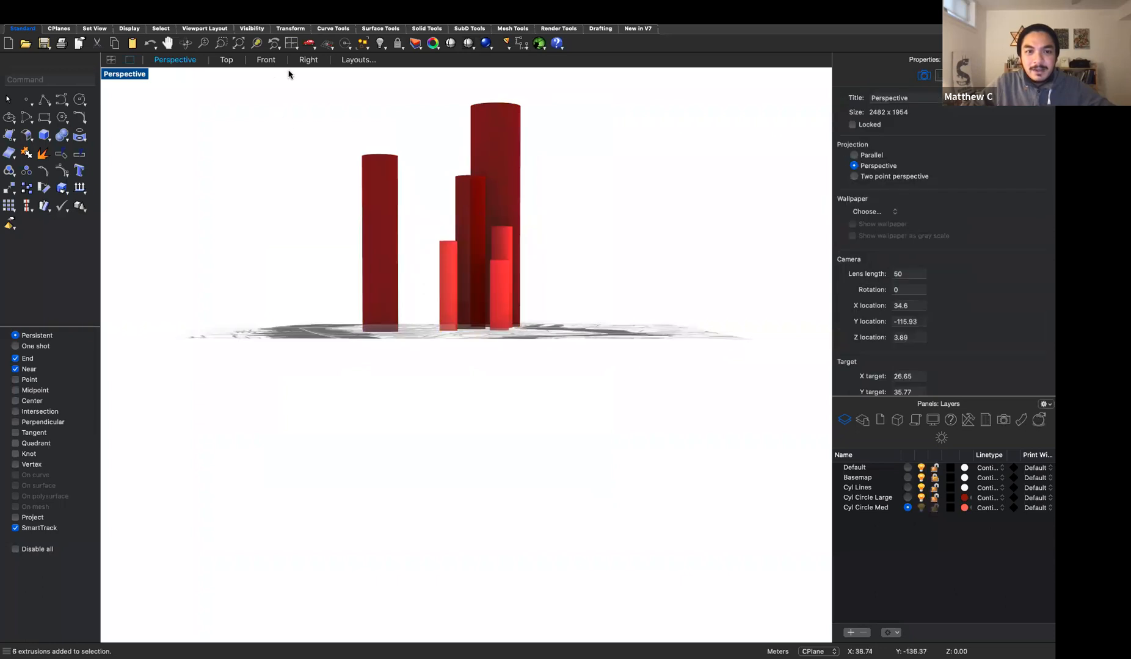
left_click_drag(304, 85, 629, 466)
- Window-select only the westernmost cylinder, clear it, and window-select the three fully enclosed western cylinders
left_click_drag(282, 114, 448, 401)
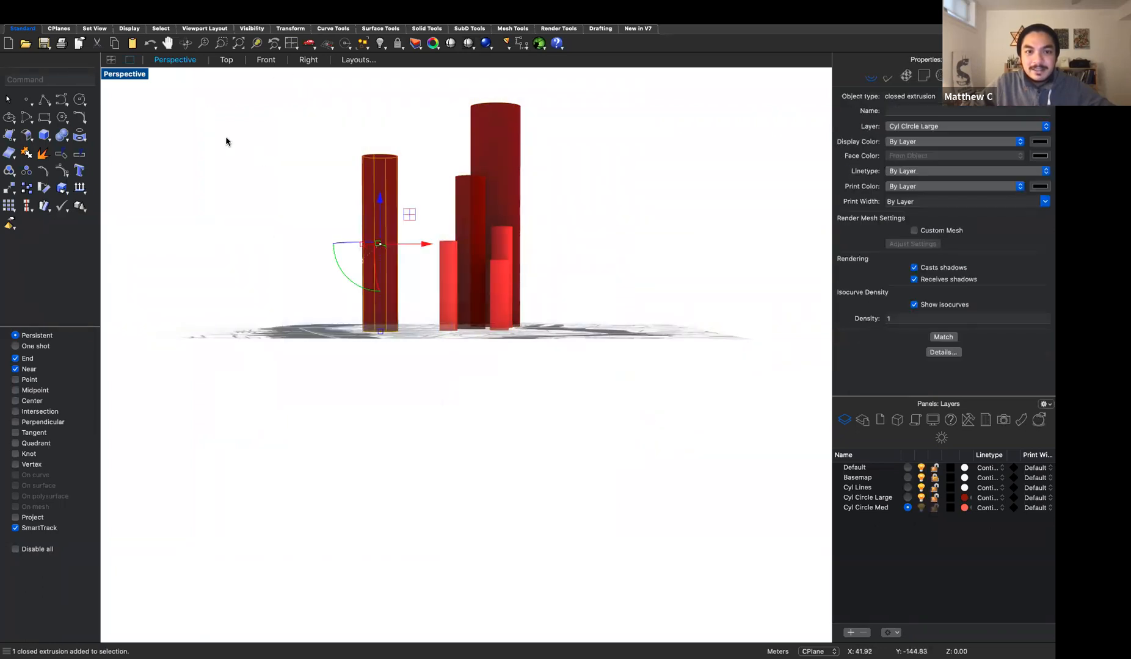
left_click(258, 97)
left_click_drag(258, 96, 494, 350)
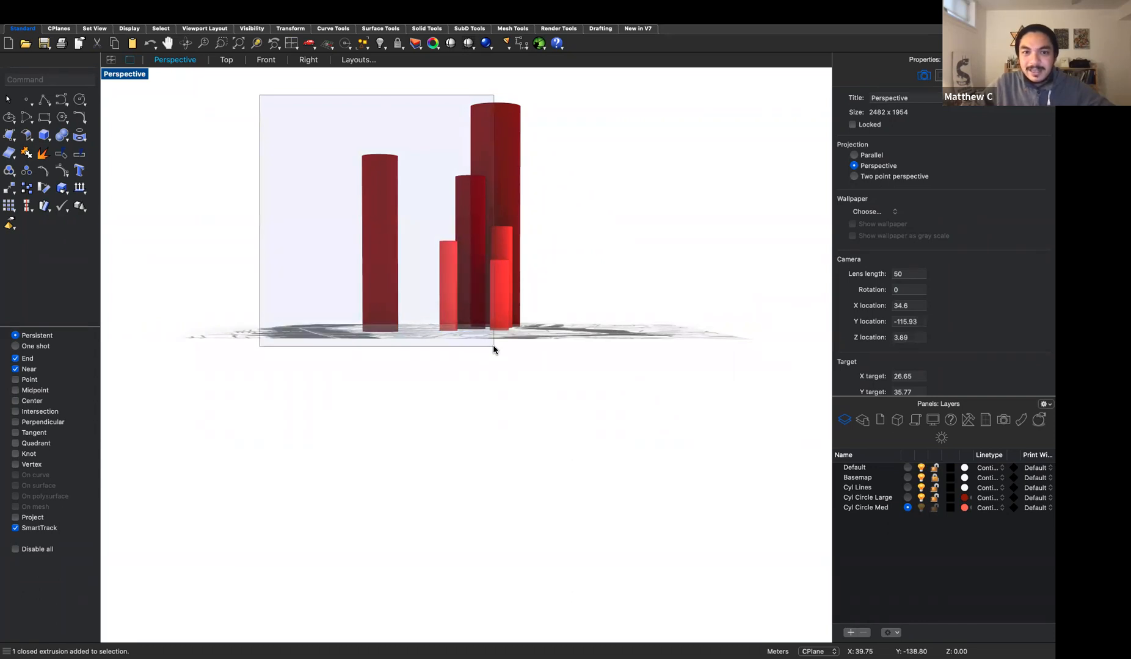
left_click_drag(494, 349, 493, 351)
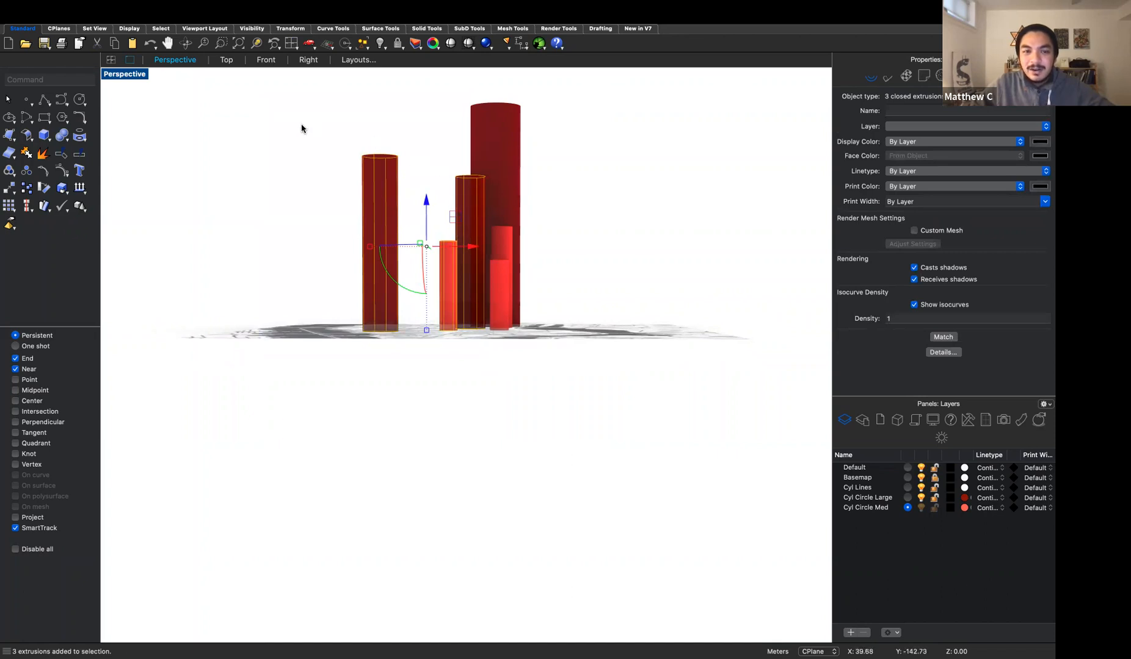
- Select five cylinders with a crossing selection from the reverse side of the map
right_click_drag(549, 225, 195, 93)
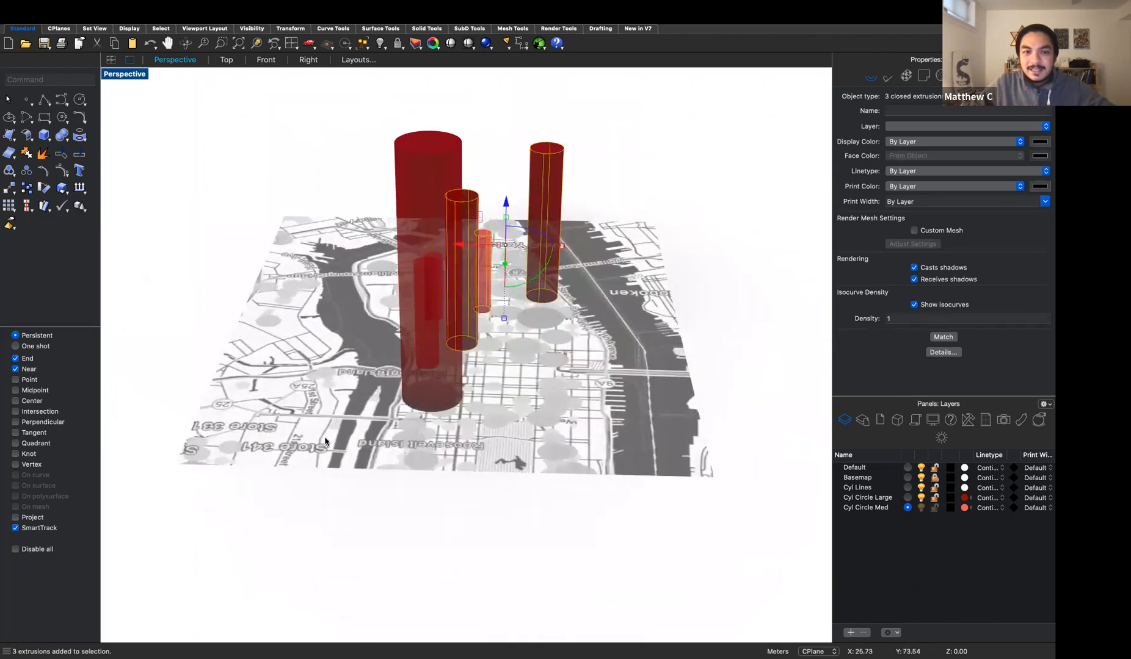
left_click_drag(754, 127, 455, 573)
right_click_drag(631, 553, 567, 481)
- Clear the current selection and delete all six cylinders from the basemap
left_click(724, 246)
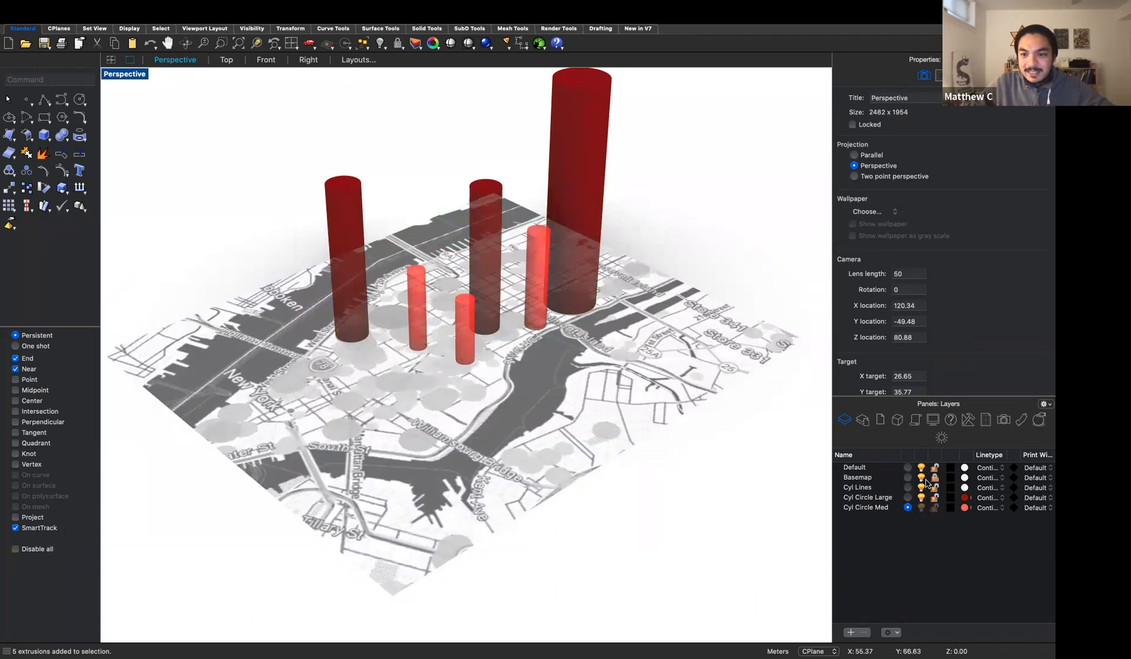
left_click_drag(733, 173, 258, 400)
key("Delete")
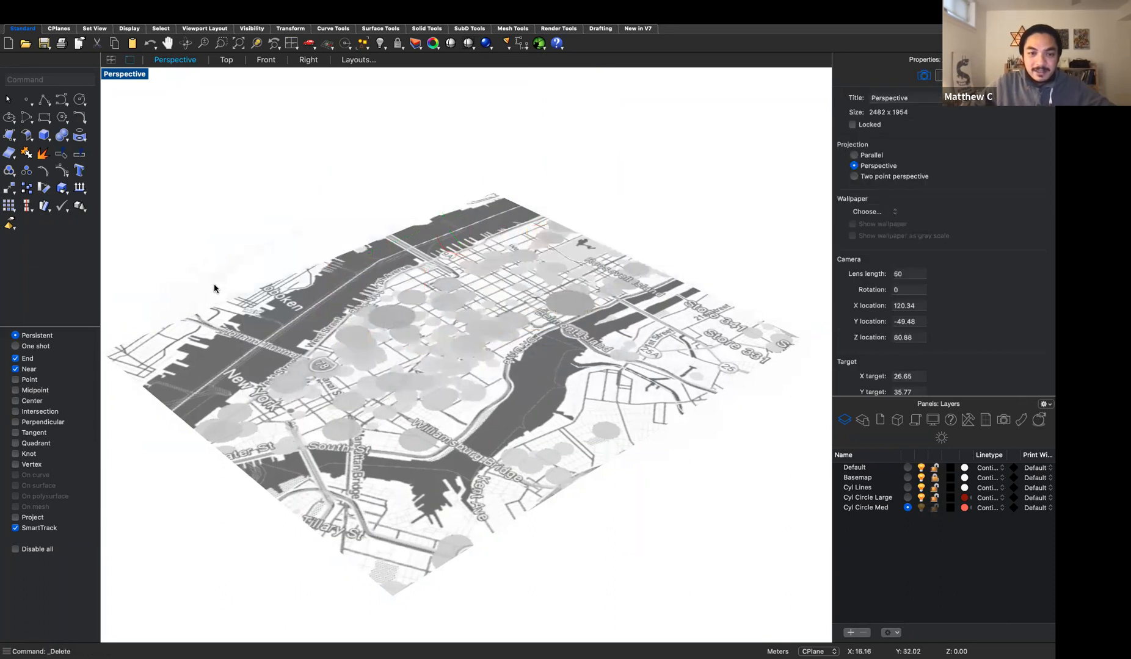
- Draw a sphere about 3.9 m in radius centred on the large grey circle beside Belmont Island
right_click_drag(207, 269, 240, 278)
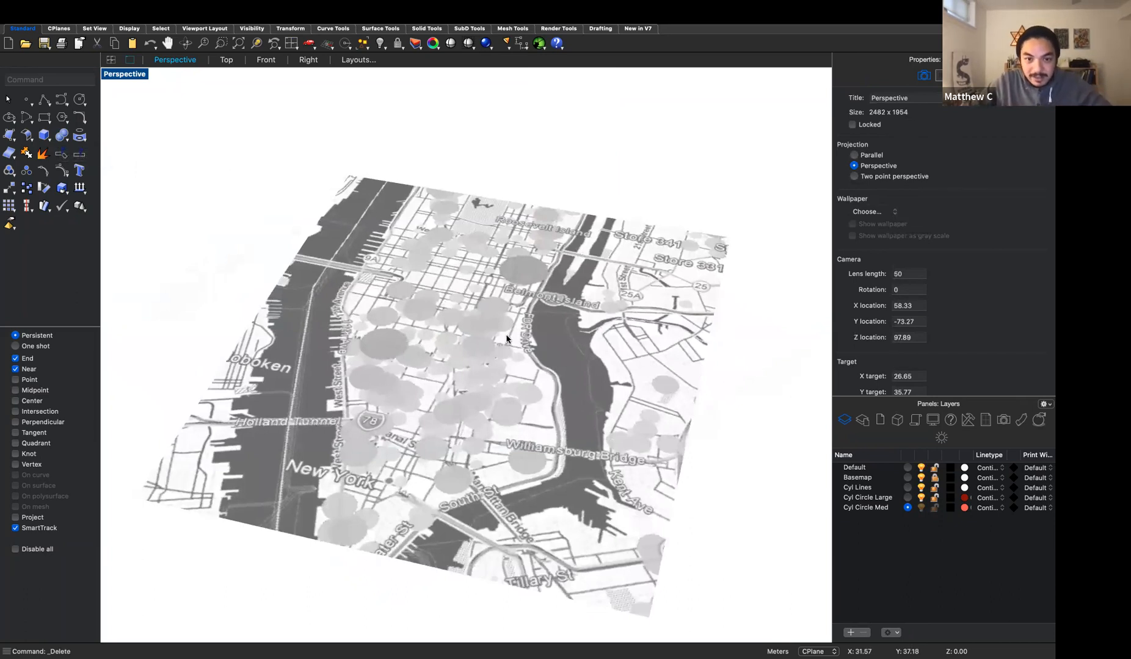
type("phere")
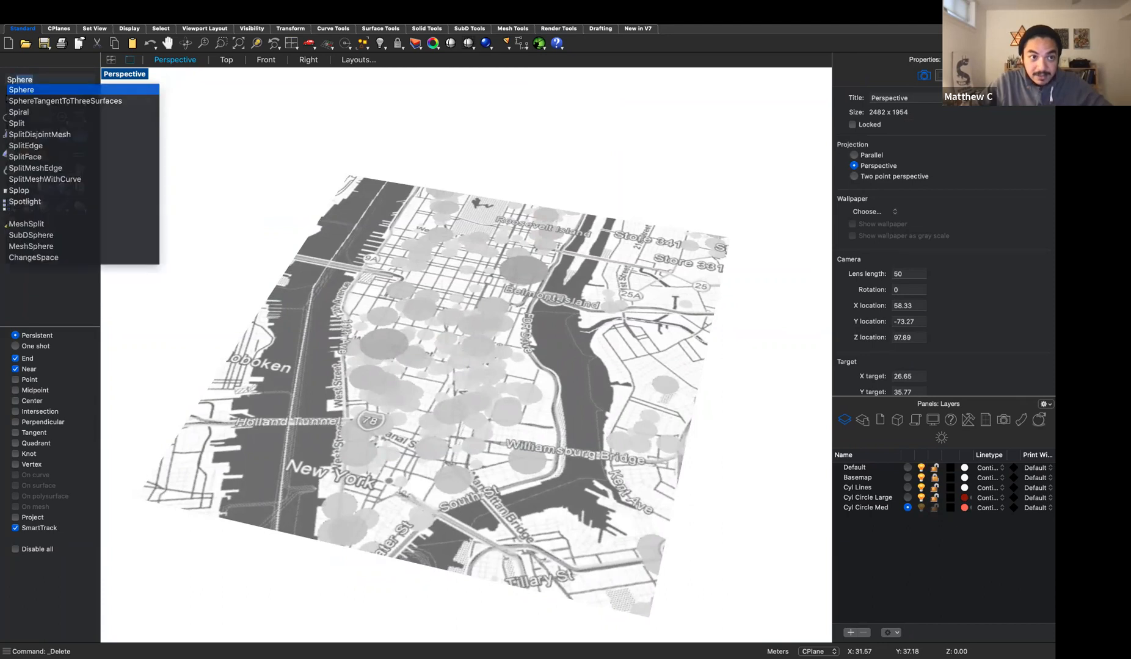
key("Return")
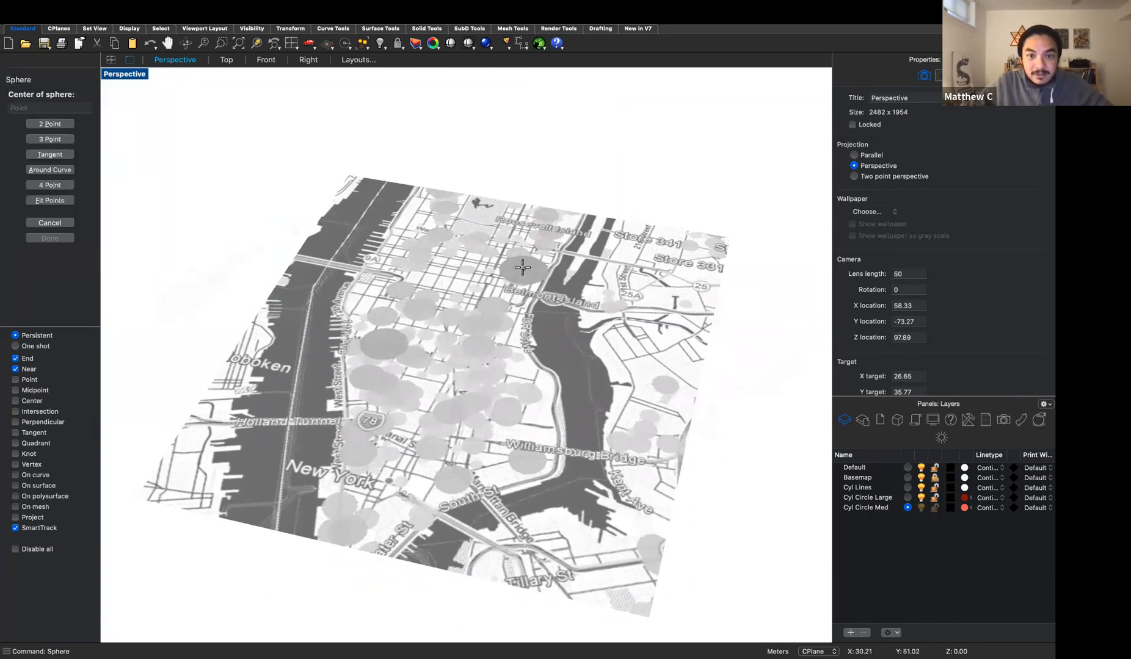
left_click(522, 269)
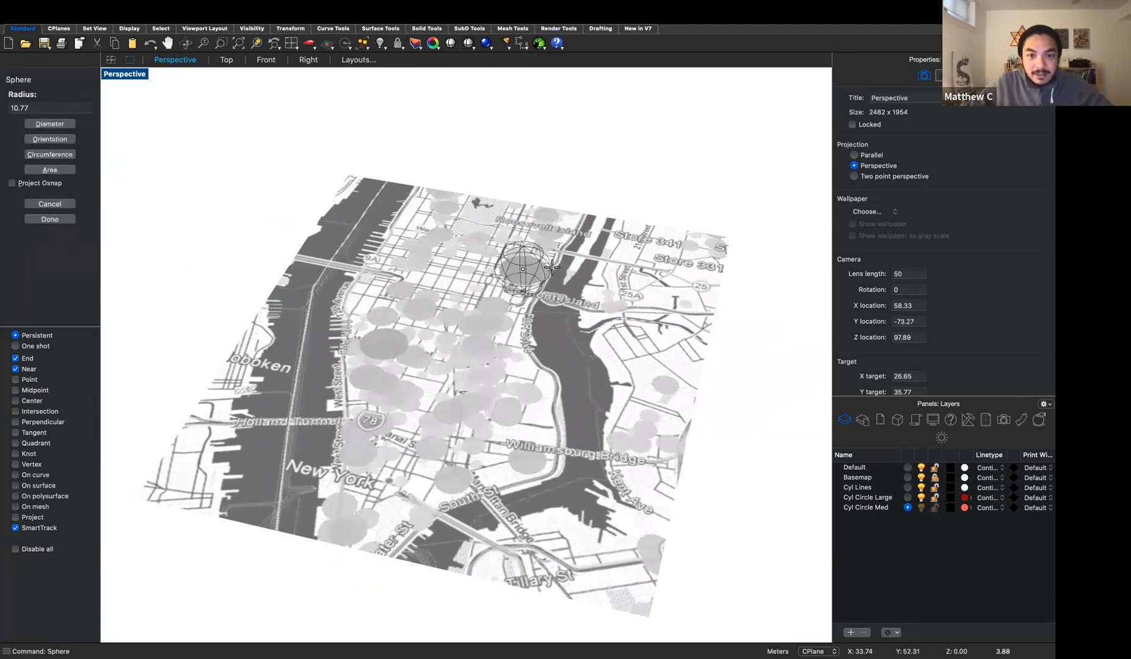
left_click(554, 270)
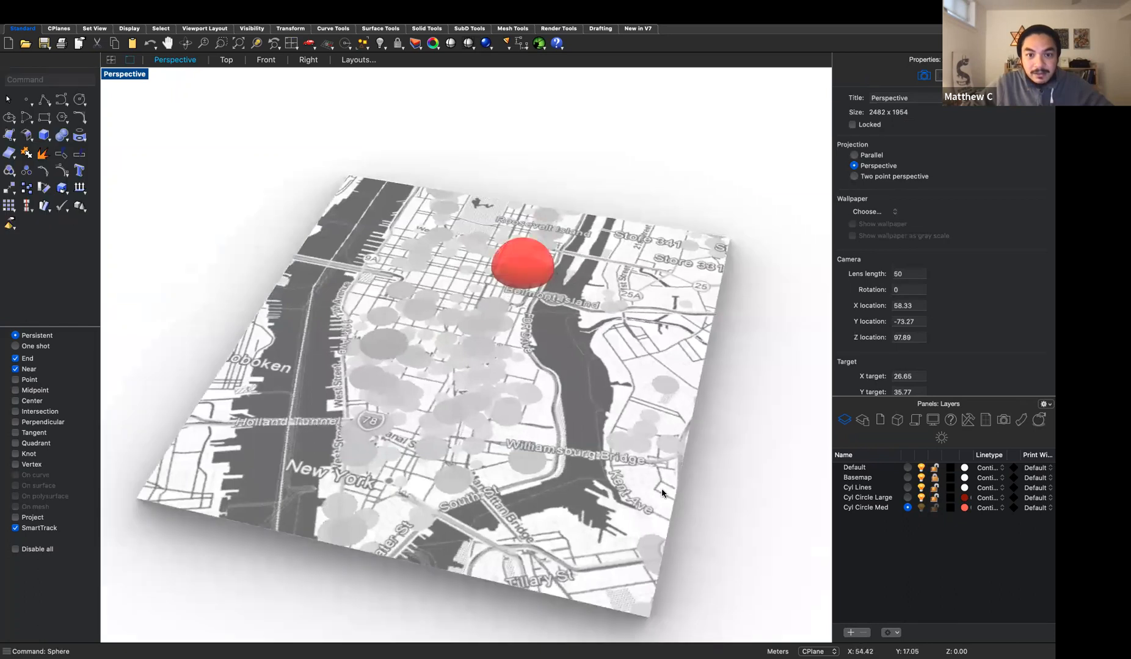
- Move the sphere to the Cyl Circle Large layer and deselect it
right_click_drag(620, 452, 586, 274)
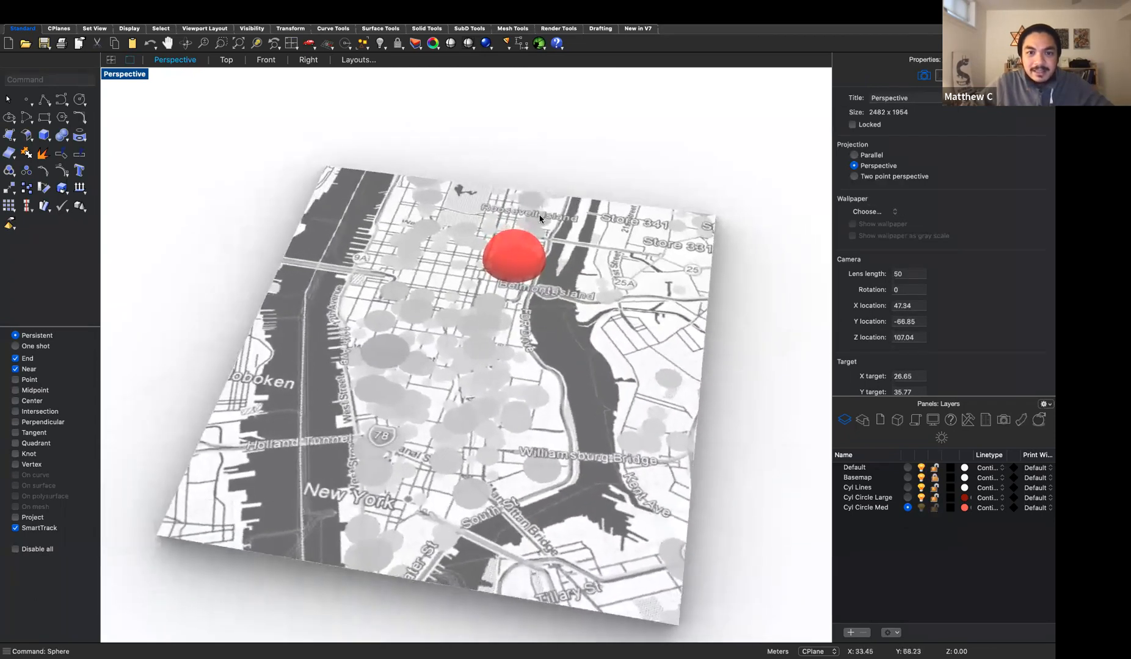
left_click(513, 247)
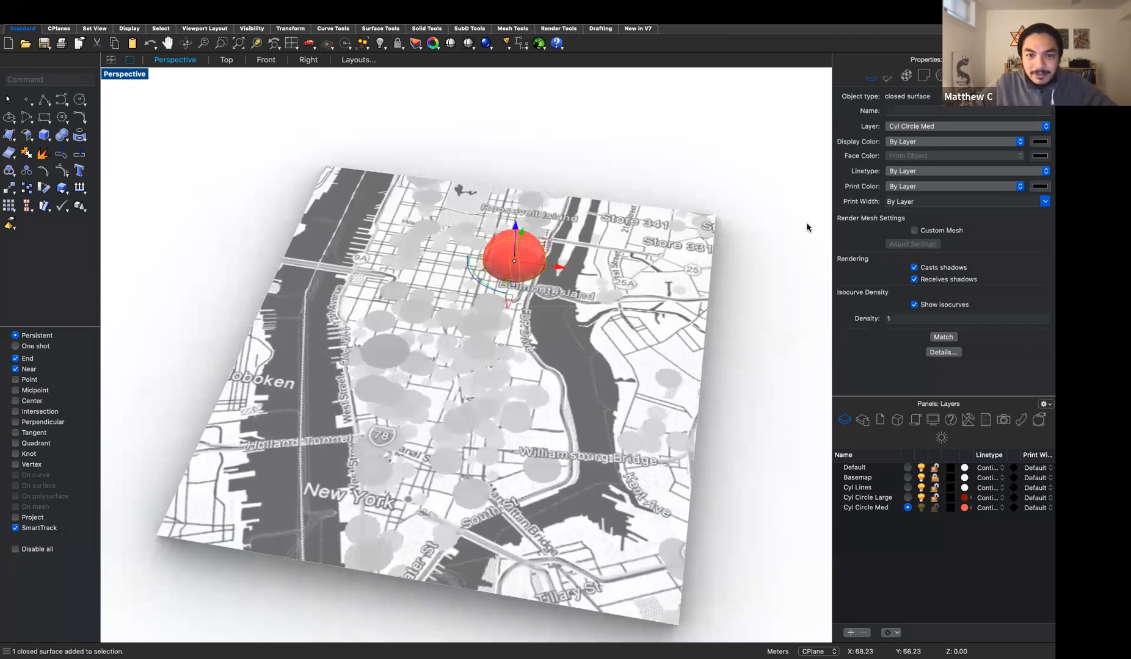
left_click(925, 127)
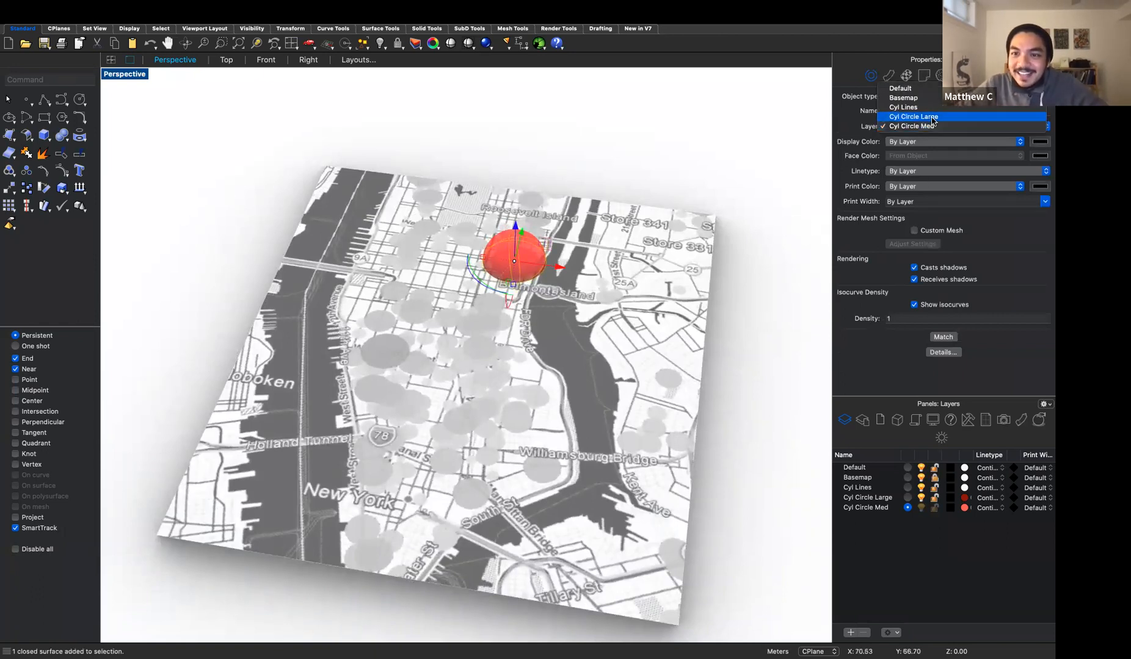
left_click(558, 164)
left_click(569, 181)
left_click(512, 259)
left_click(669, 162)
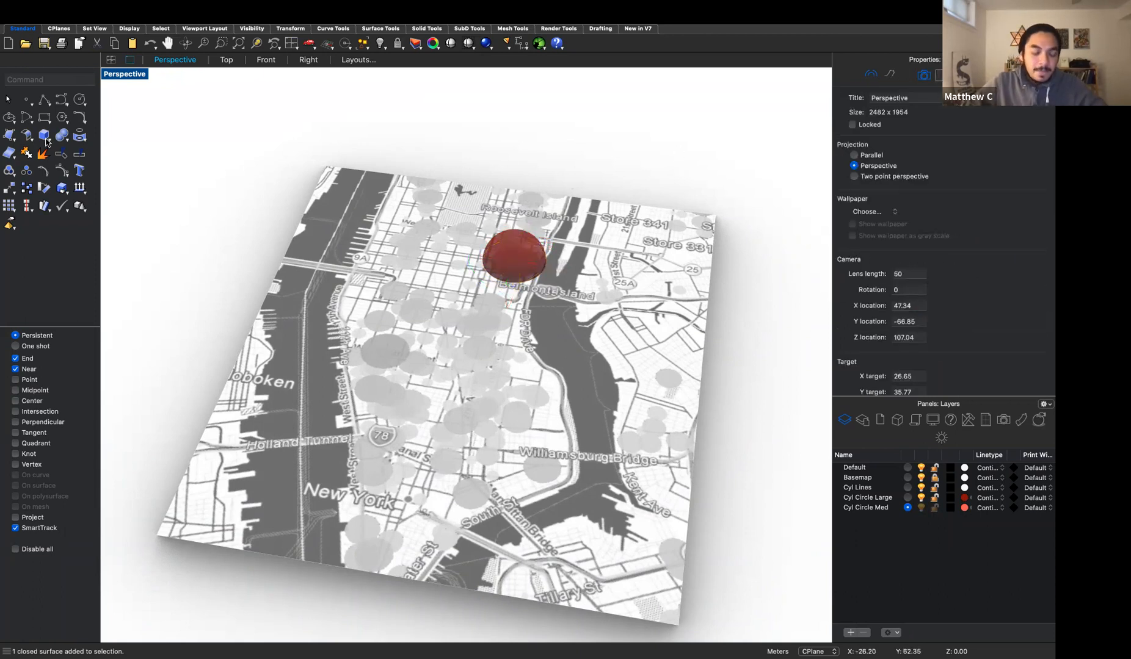
- Make Cyl Circle Large the current layer and draw a sphere about 3.6 m in radius on the large grey circle near West Street
right_click(171, 158)
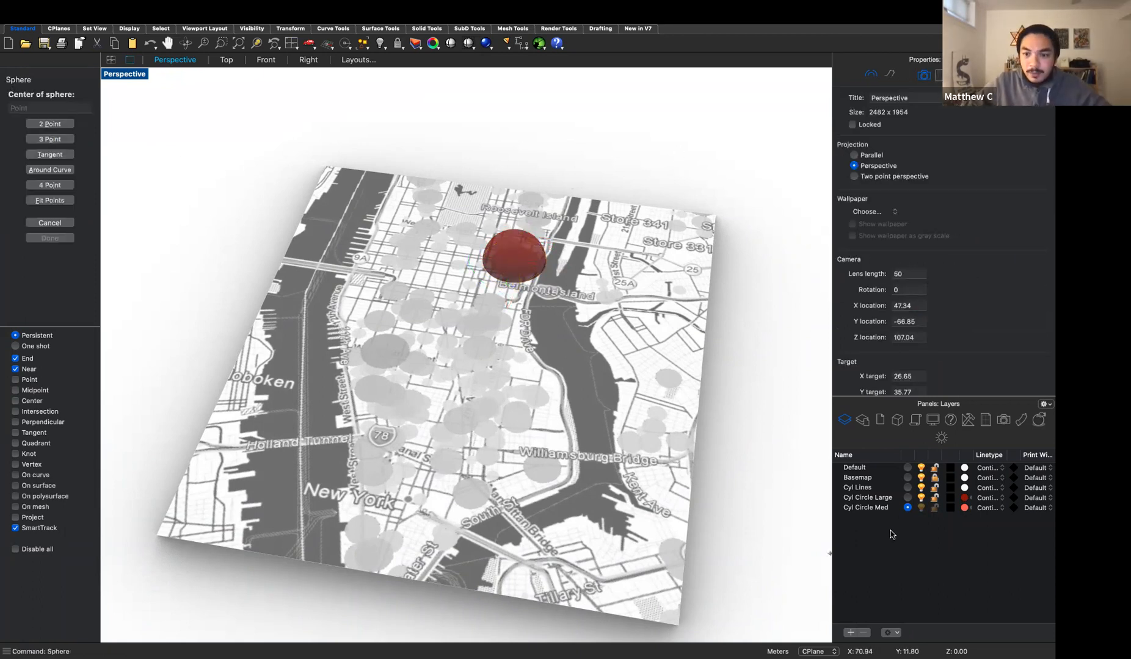
left_click(908, 498)
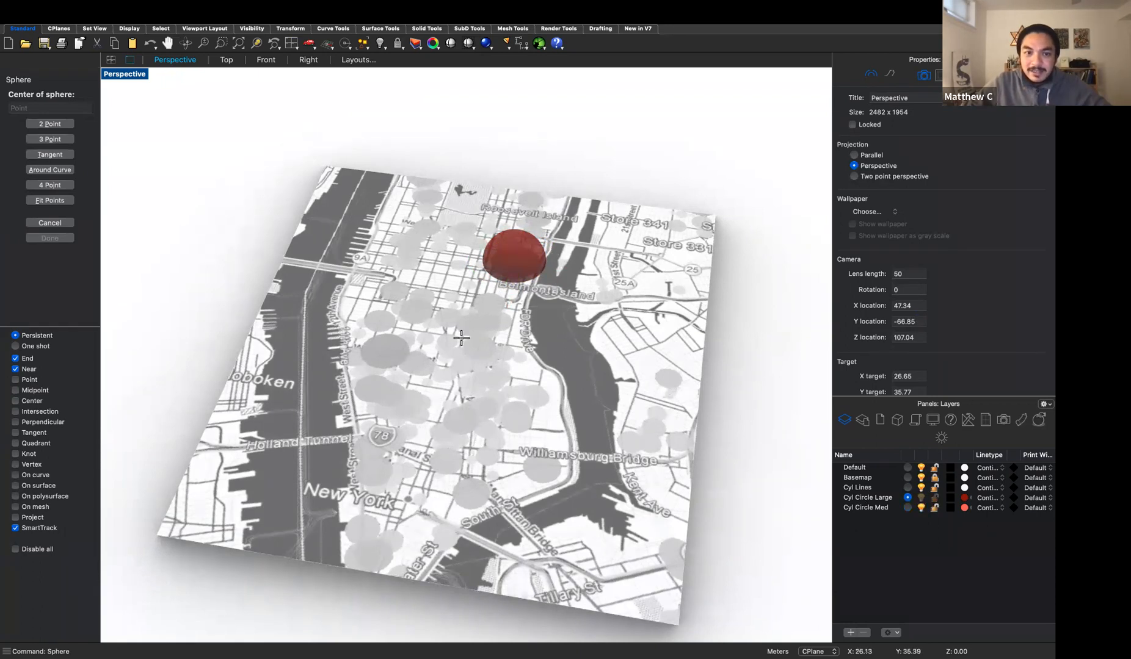
left_click(381, 349)
left_click(408, 340)
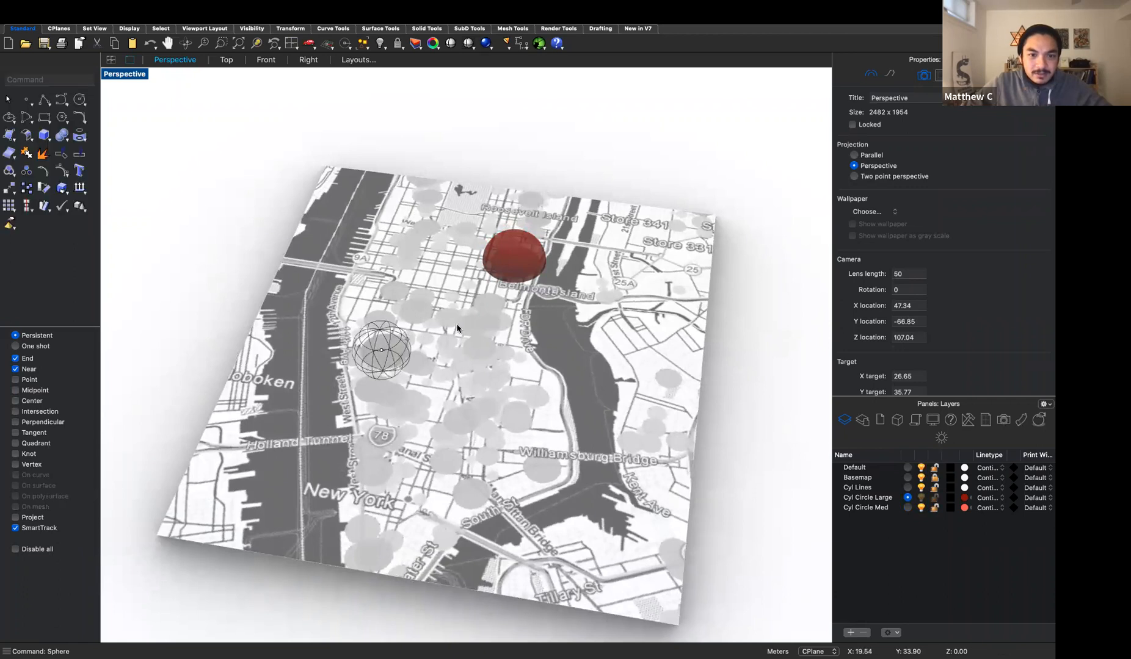
- Add two overlapping spheres southwest of the Belmont Island sphere, with radii of about 3.1 m and 4.5 m
right_click(474, 304)
left_click(479, 297)
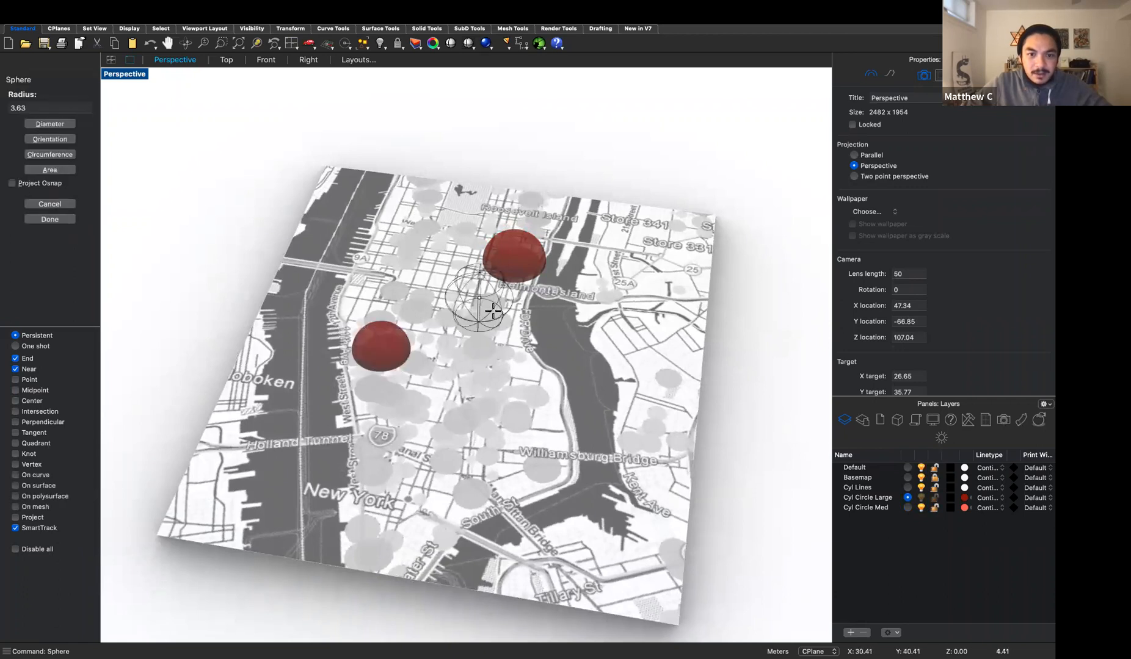
left_click(471, 324)
right_click(467, 326)
left_click(467, 324)
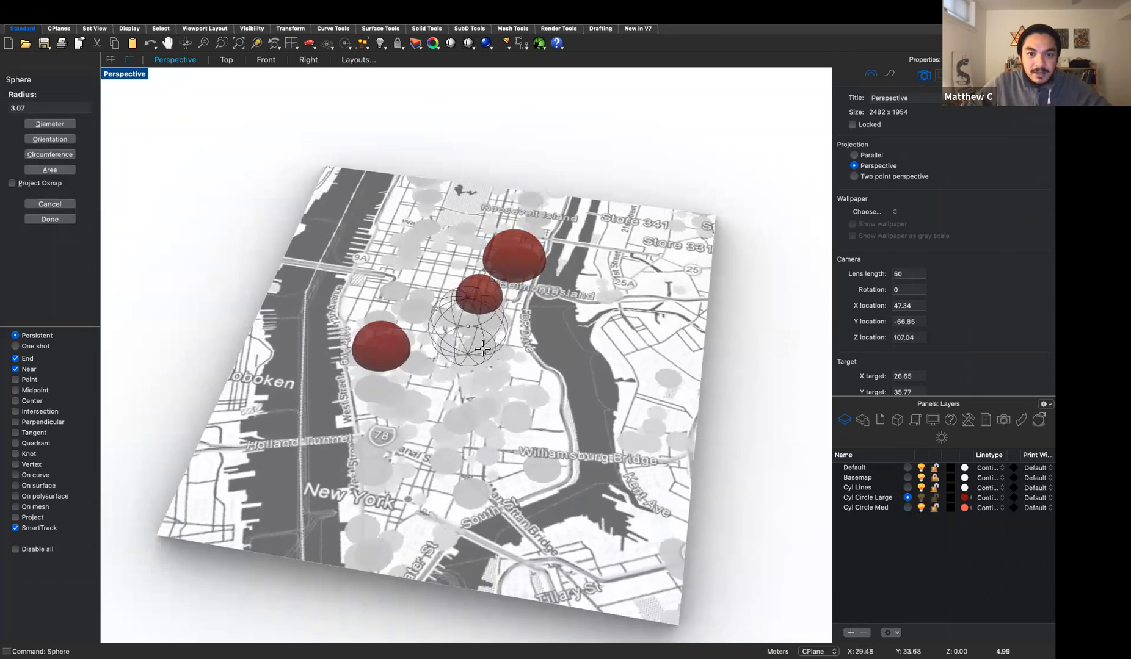
left_click(485, 356)
- Add two spheres in northern Manhattan, about 4.7 m in radius near the Hudson shore and about 4 m farther east
right_click(380, 247)
left_click(380, 247)
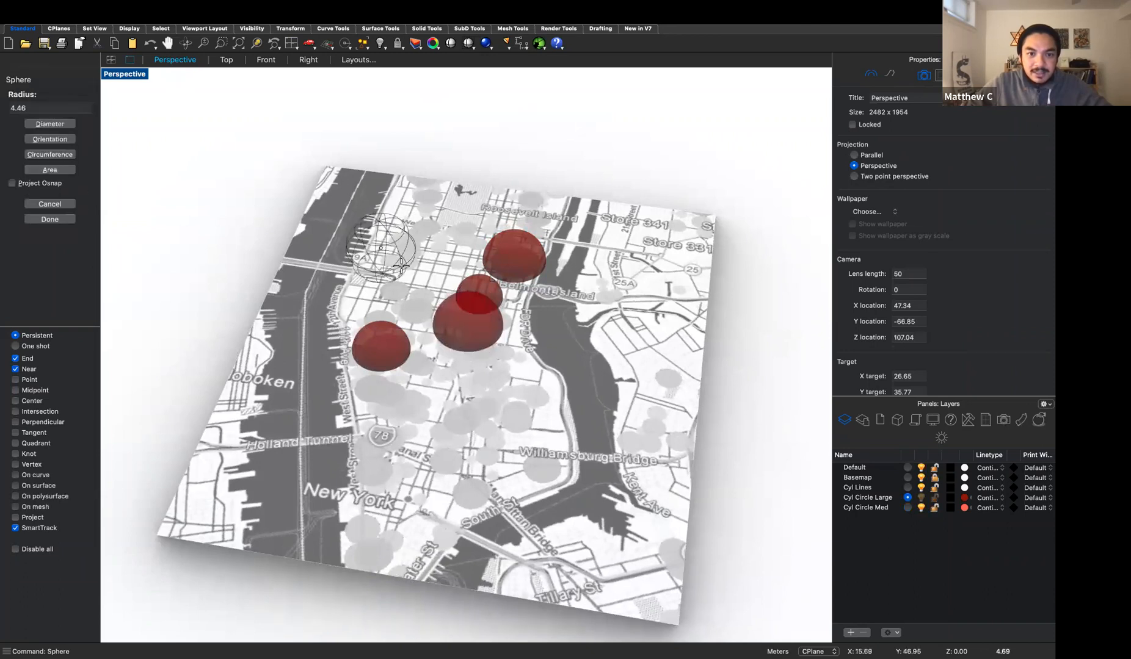
left_click(403, 269)
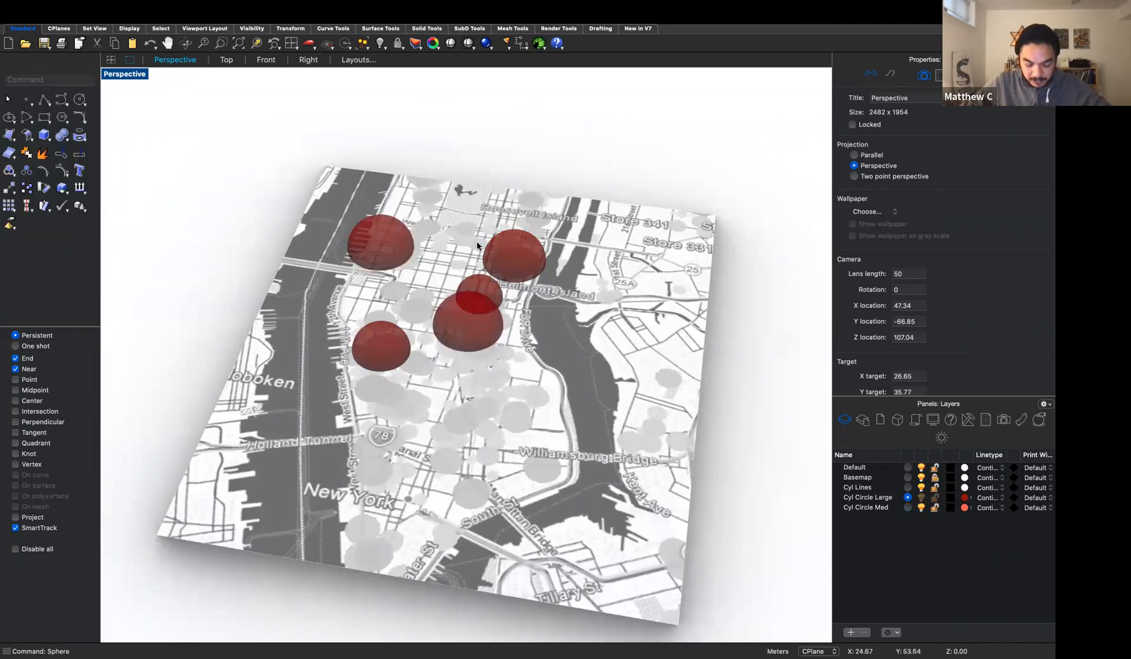
right_click(458, 237)
left_click(449, 229)
left_click(470, 247)
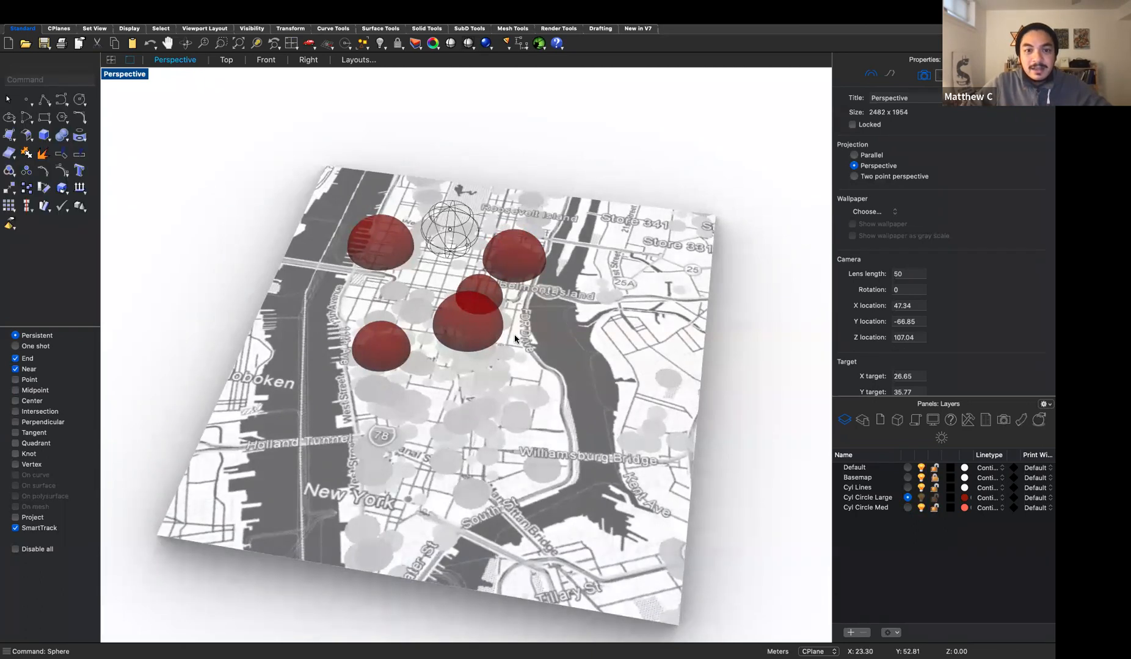
- Draw a sphere about 4 m in radius over the grey circles north of the Williamsburg Bridge label
right_click(514, 334)
left_click(506, 401)
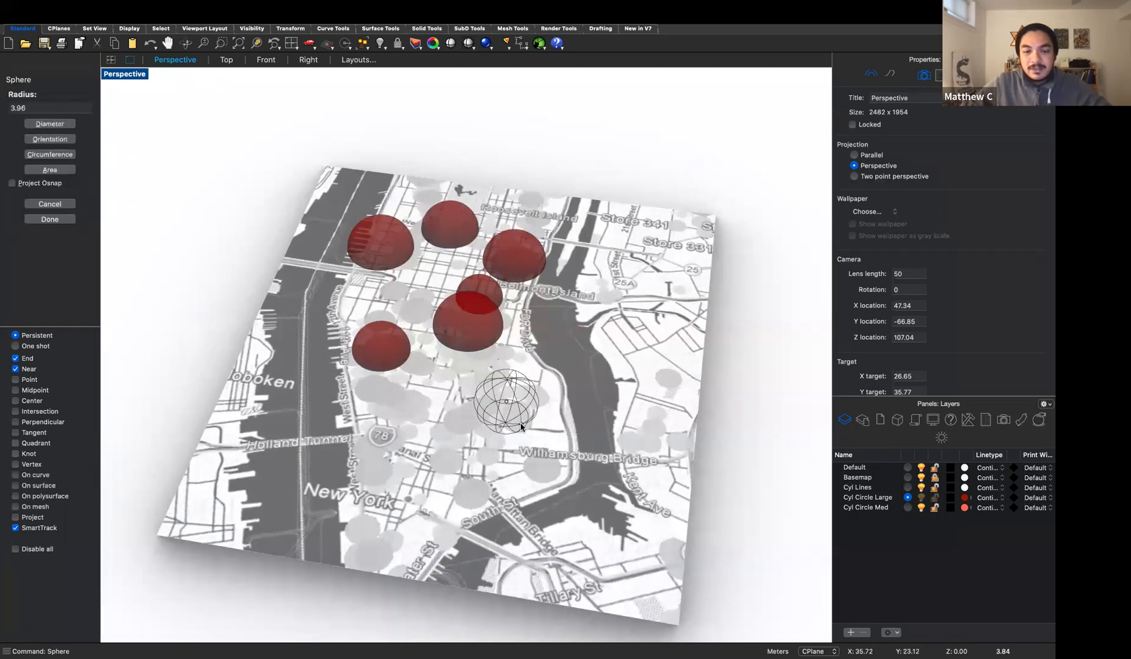
left_click(530, 420)
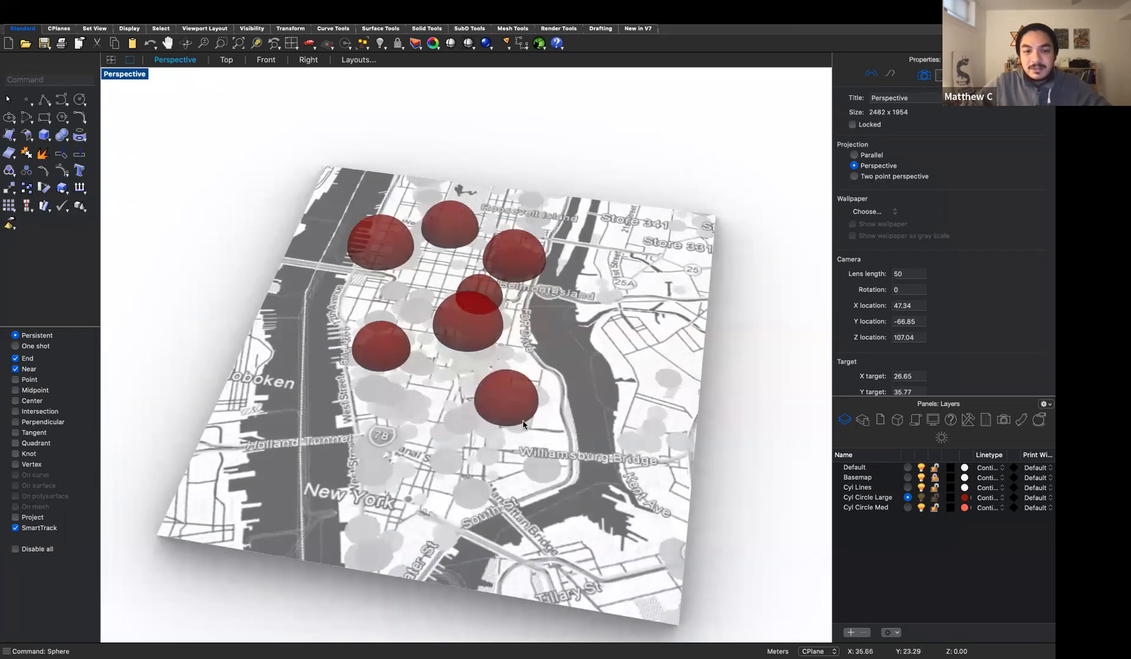
- Make Cyl Circle Med the current layer and draw two spheres northeast of the 78 marker, the southern one about 2.5 m in radius
left_click(908, 508)
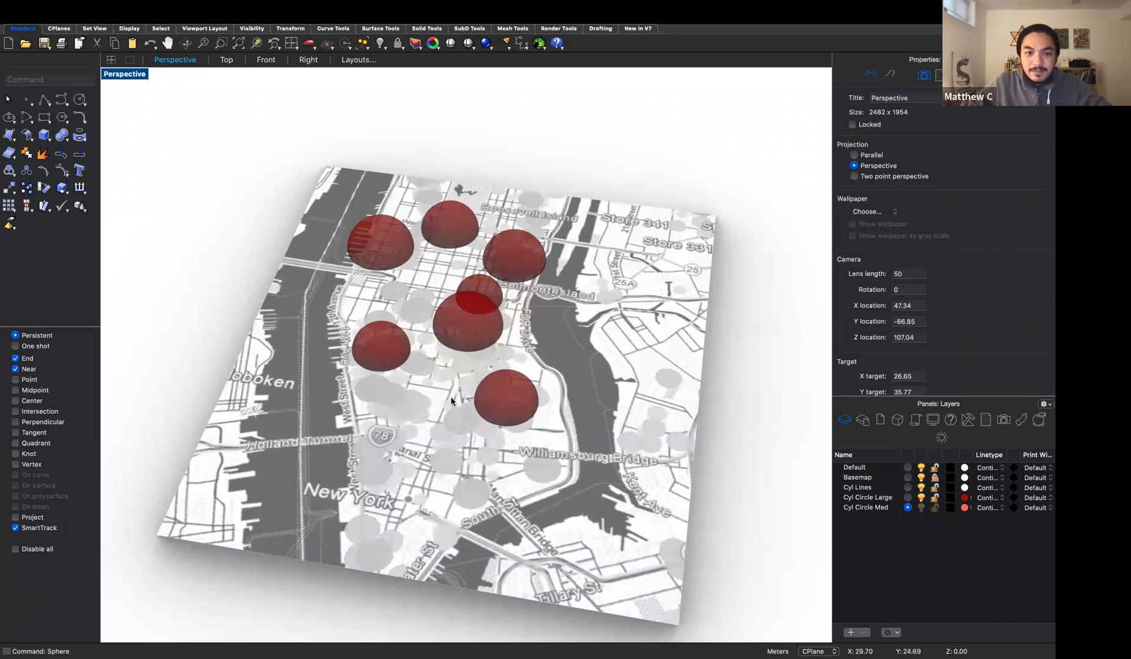
key("Return")
left_click(417, 397)
left_click(398, 397)
key("Return")
left_click(444, 436)
left_click(427, 436)
- Add three medium spheres: about 2 m in radius in mid-Manhattan, 1.4 m by the East River shore, and 2.1 m farther northwest
key("Return")
left_click(447, 374)
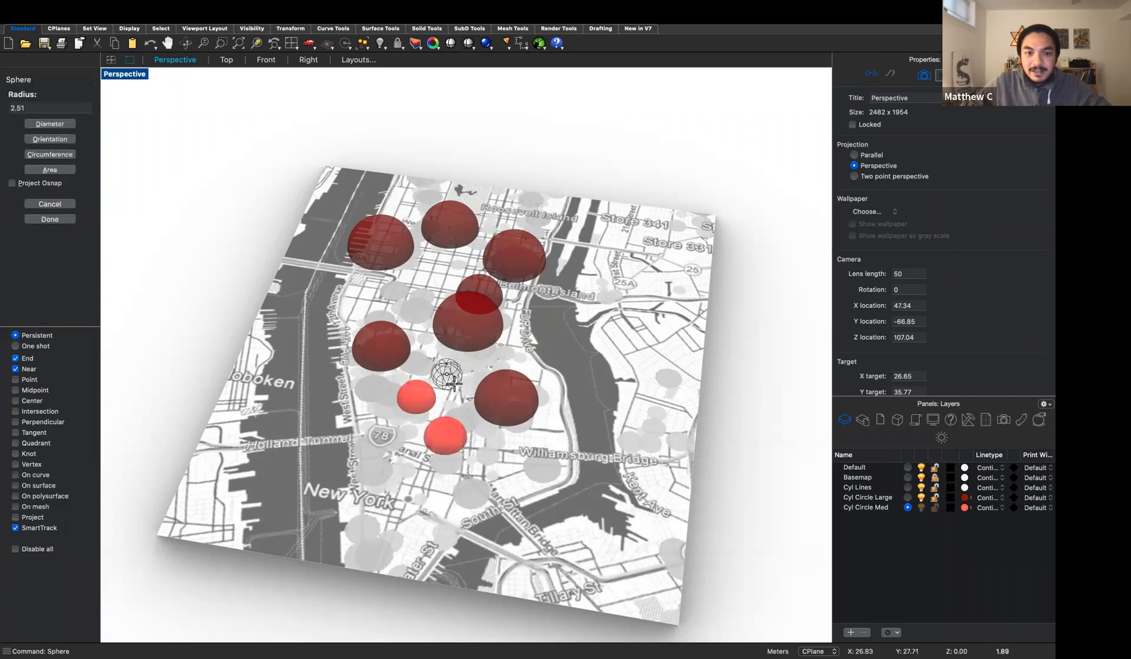
left_click(455, 382)
key("Return")
left_click(514, 347)
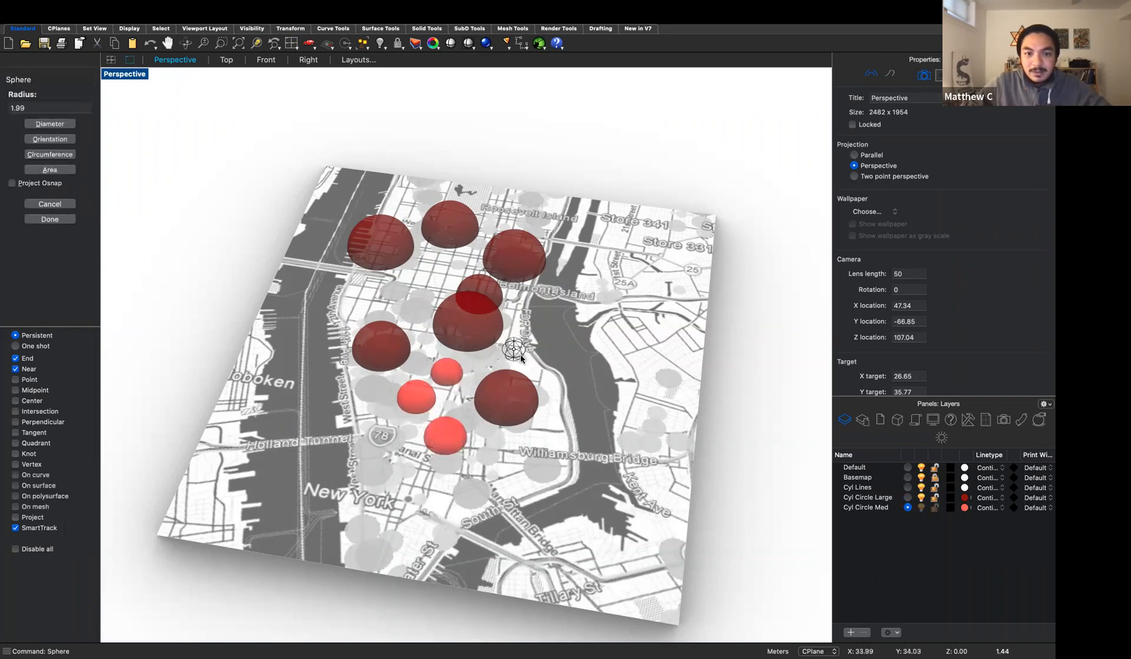
left_click(524, 351)
key("Return")
left_click(400, 293)
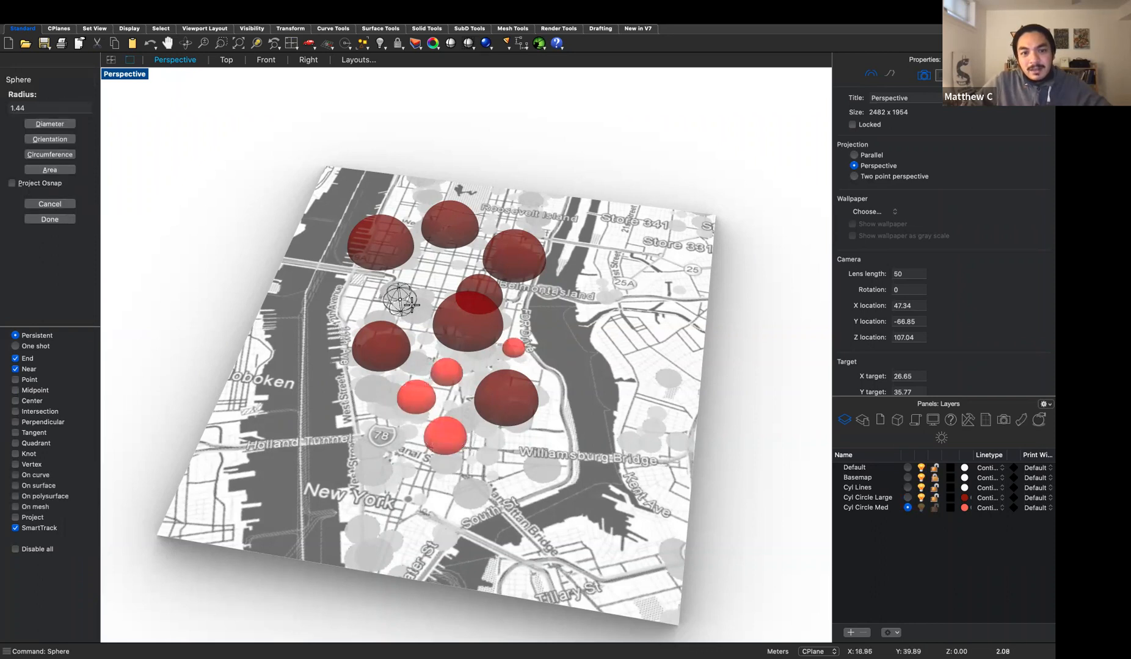
left_click(411, 298)
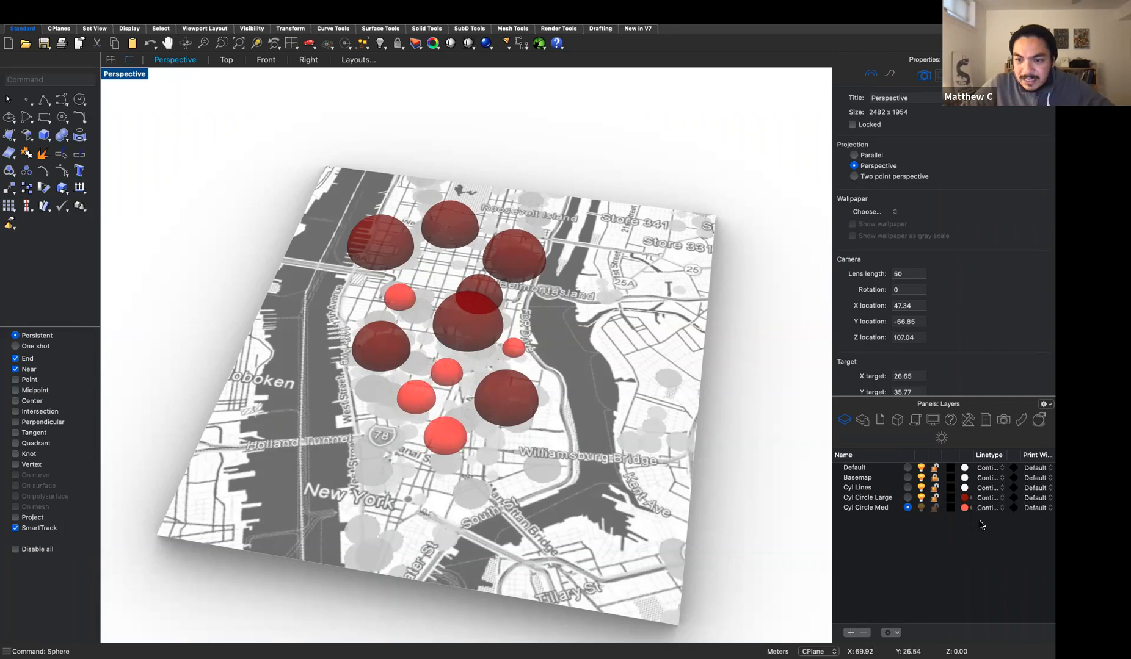
- Create a layer named Cyl Circle Small and make it the current layer
left_click(850, 632)
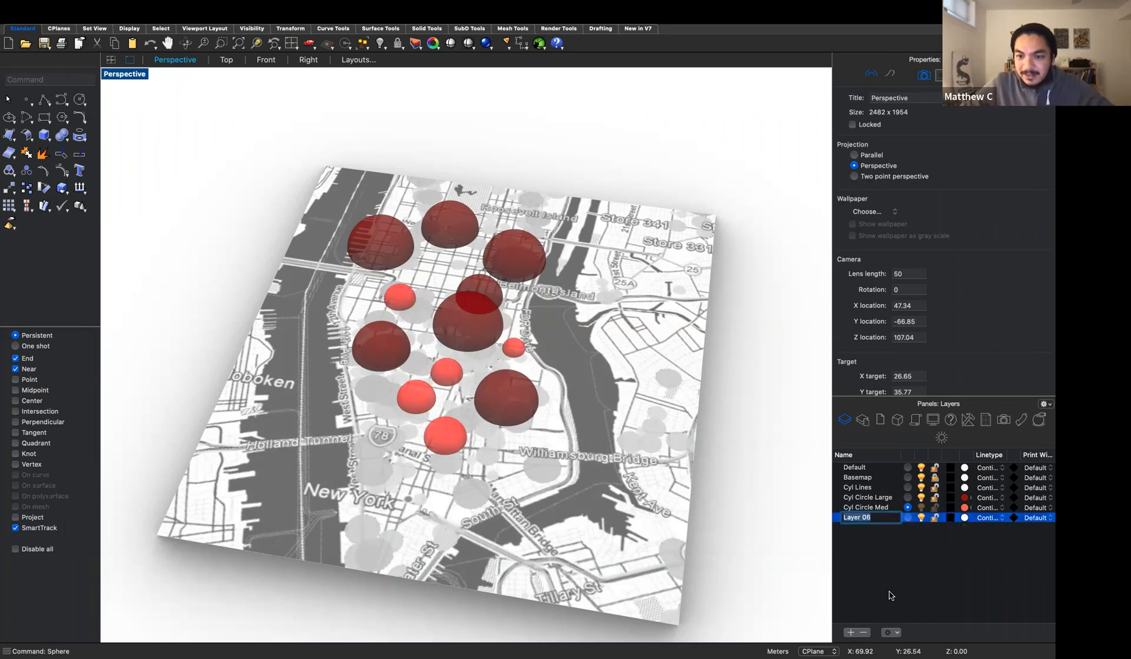
type("Cyl Circle")
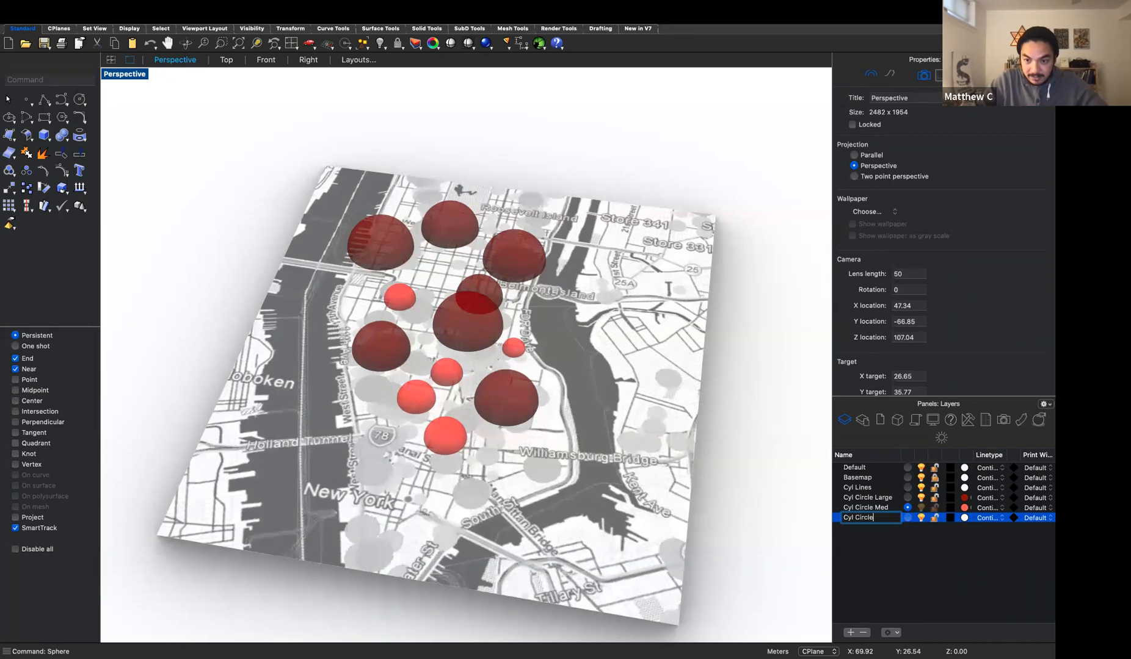
type(" Small")
left_click(901, 563)
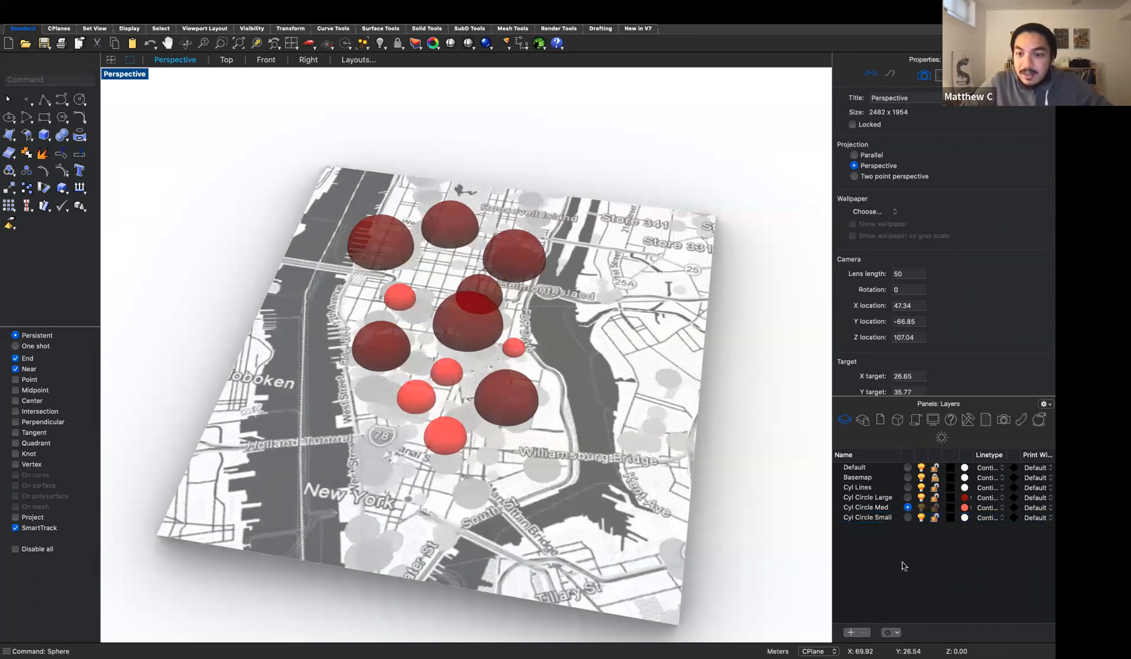
left_click(907, 518)
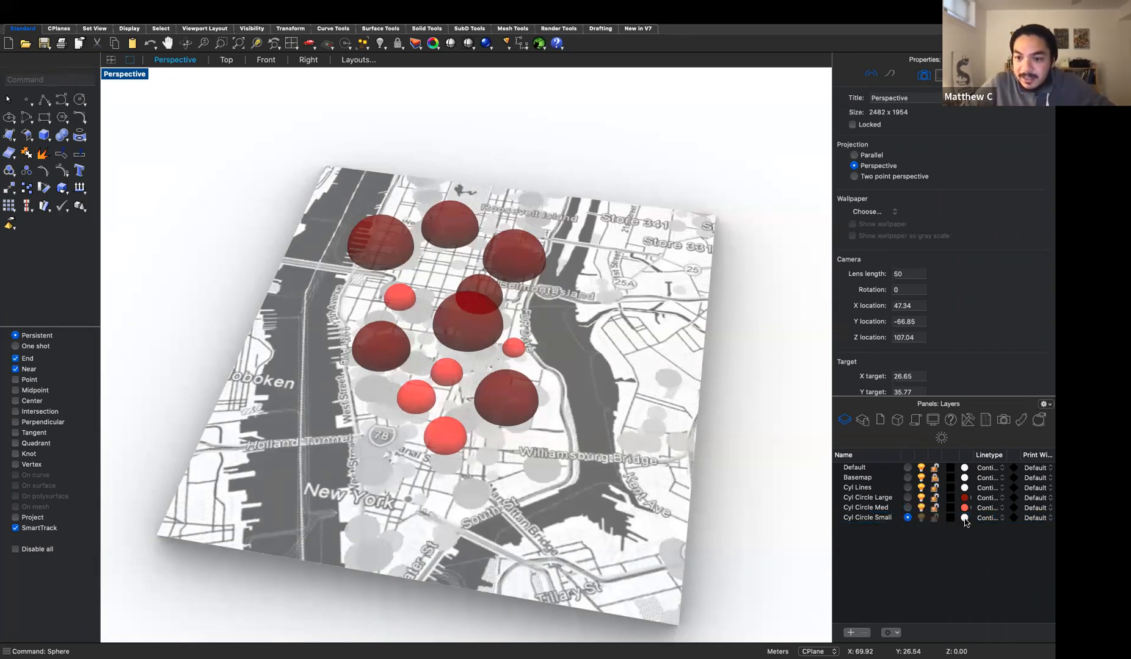
- Assign the Cyl Circle Small layer a new Custom material with color #FFC6C6 and slight transparency
left_click(964, 518)
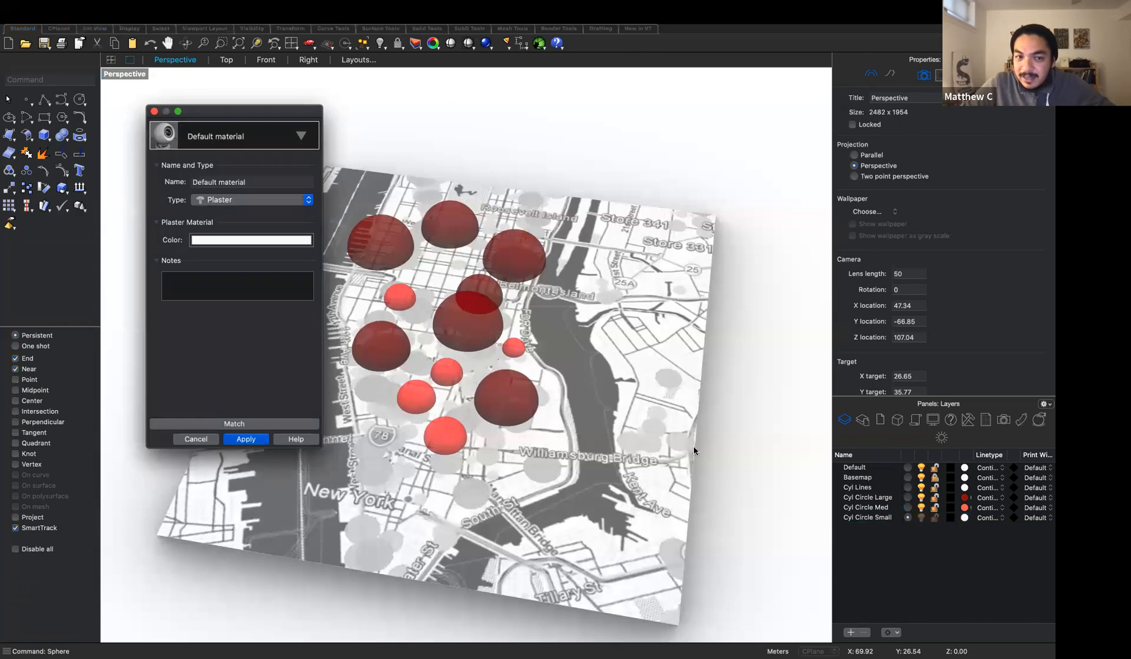
left_click(301, 135)
left_click(154, 177)
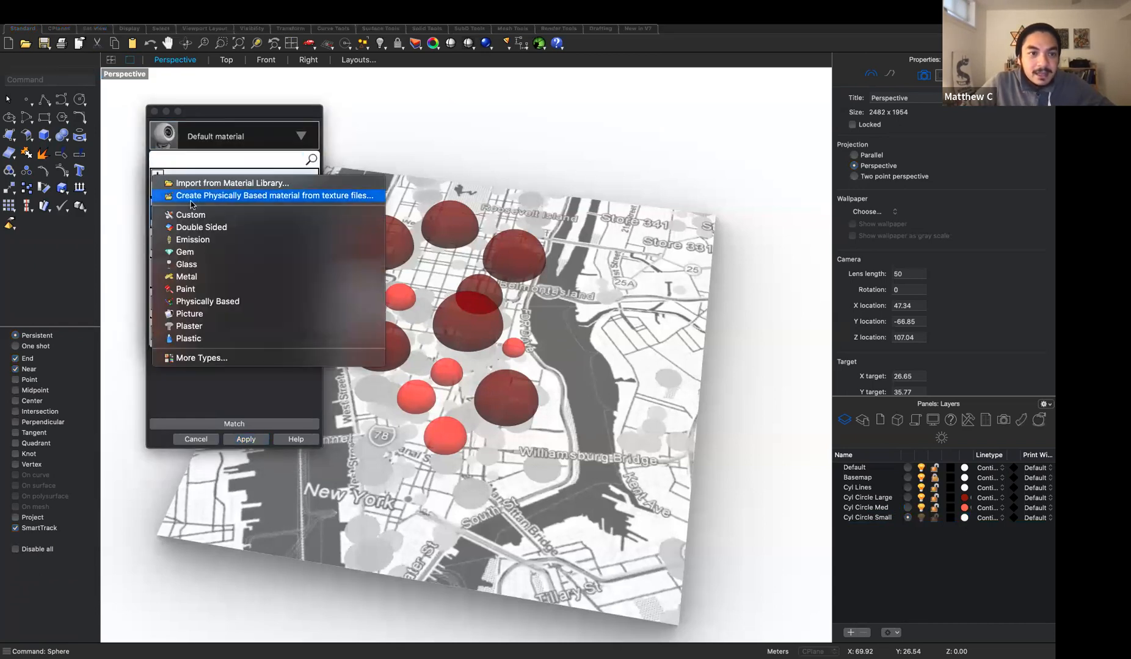
left_click(180, 214)
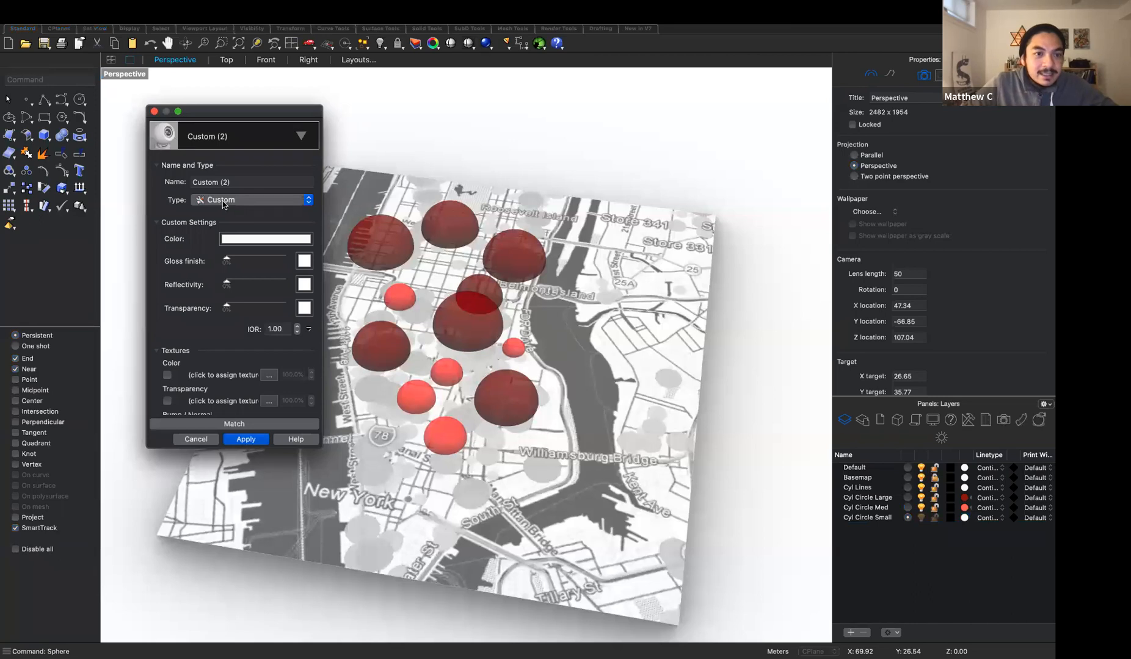
left_click(266, 239)
left_click_drag(872, 244, 879, 239)
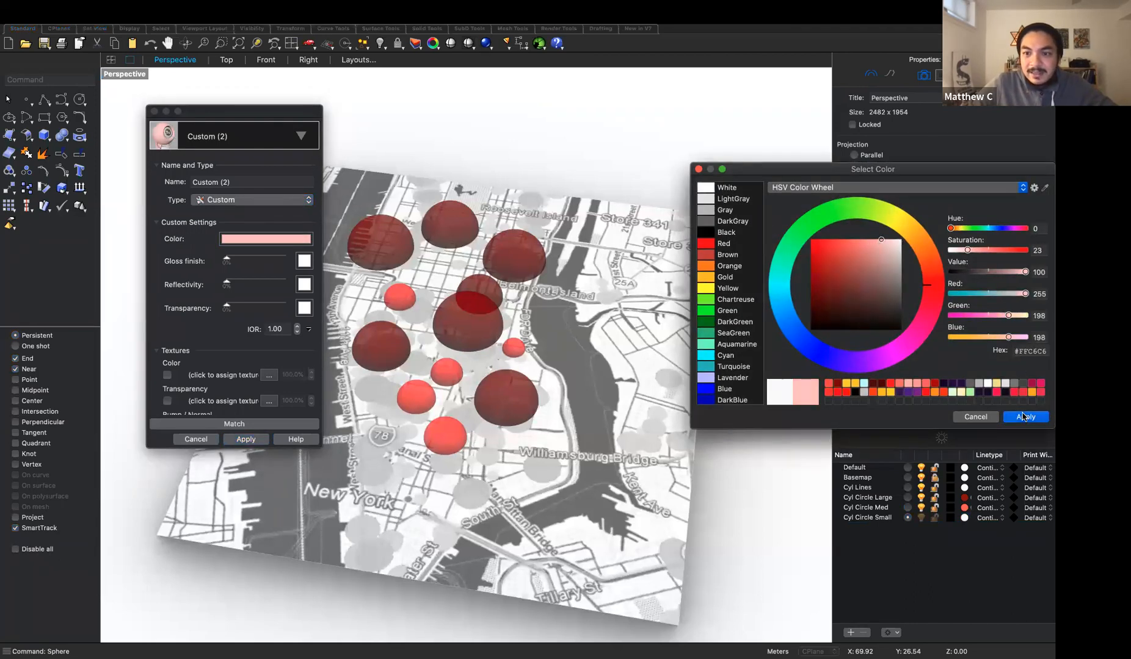
left_click(1025, 417)
left_click_drag(229, 310, 235, 310)
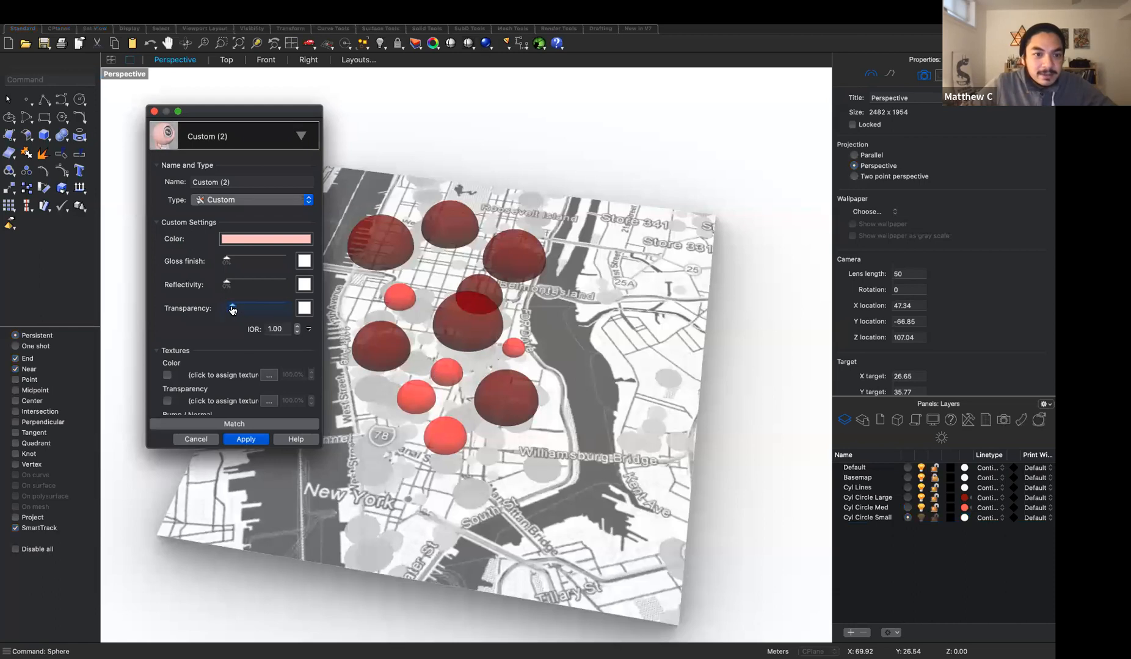
left_click(246, 439)
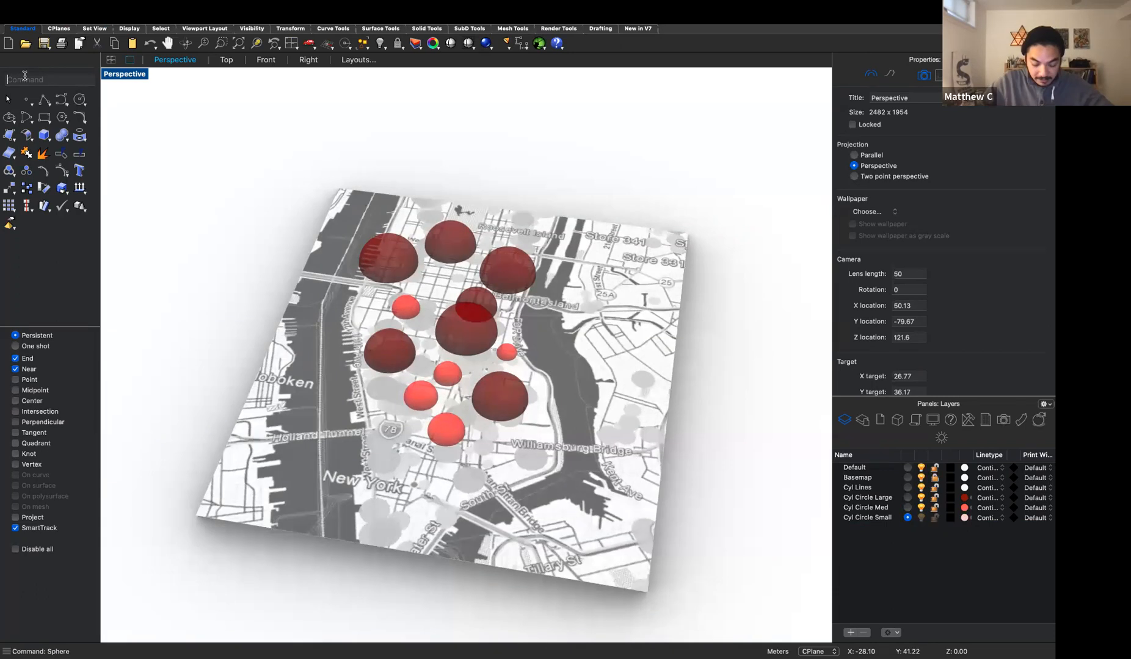
- Draw two small spheres on the grey circles just south and southeast of the large sphere near West Street
type("so")
key("BackSpace")
key("BackSpace")
type("p")
key("Return")
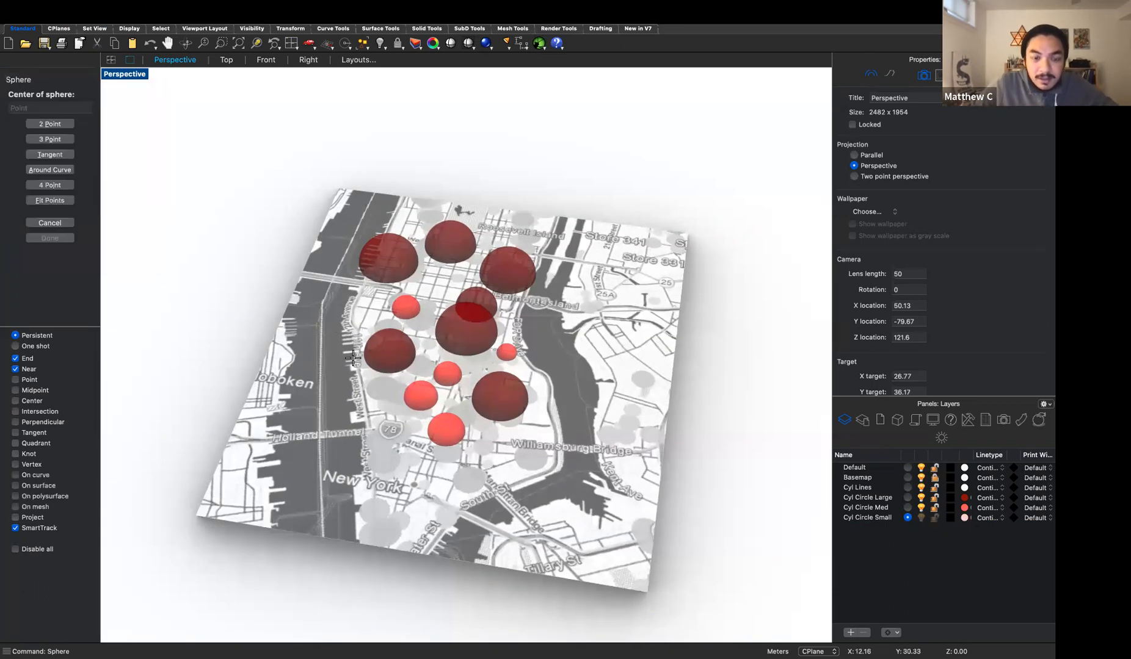
left_click(371, 382)
left_click(384, 383)
key("Return")
left_click(421, 367)
left_click(431, 366)
- Add two small spheres on the east side of Manhattan, southeast of the two overlapping large spheres
key("Return")
left_click(475, 364)
left_click(480, 365)
key("Return")
left_click(500, 340)
left_click(503, 339)
- Split all the spheres using the basemap surface as the cutting object
right_click_drag(582, 426, 543, 366)
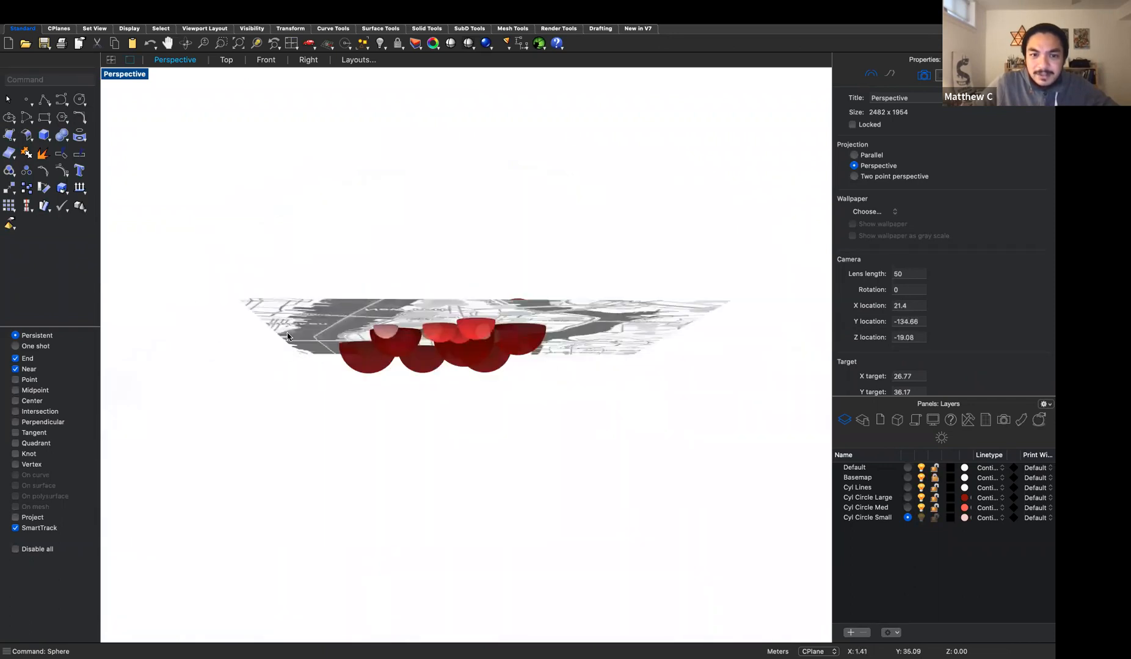
right_click_drag(333, 406, 405, 577)
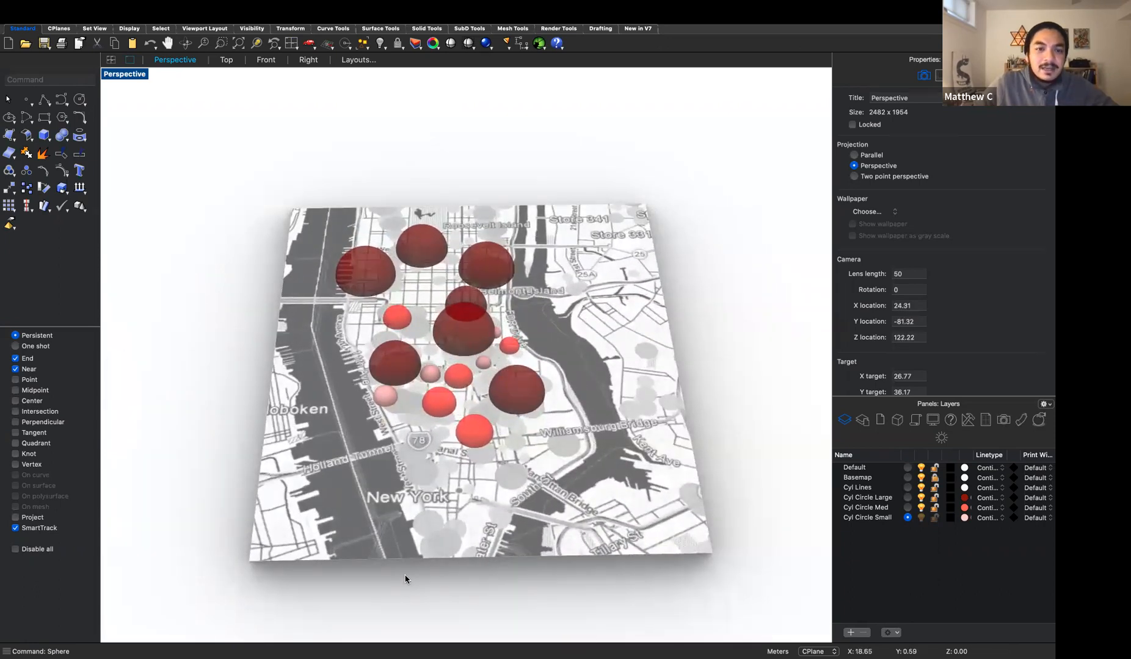
left_click_drag(317, 145, 580, 523)
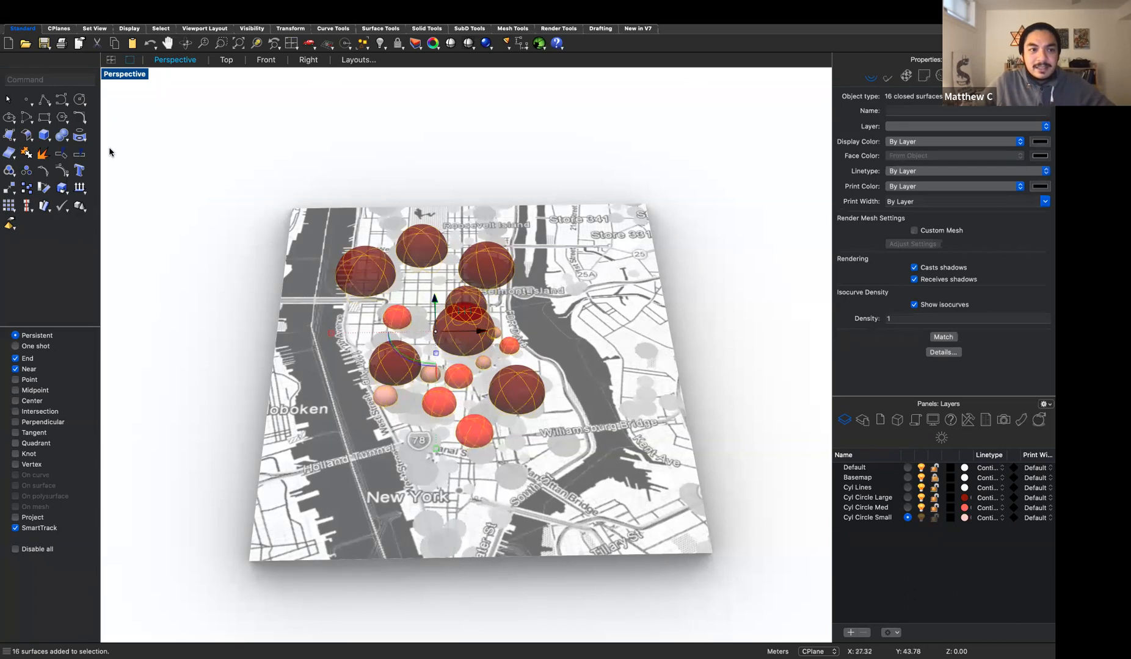
type("sp")
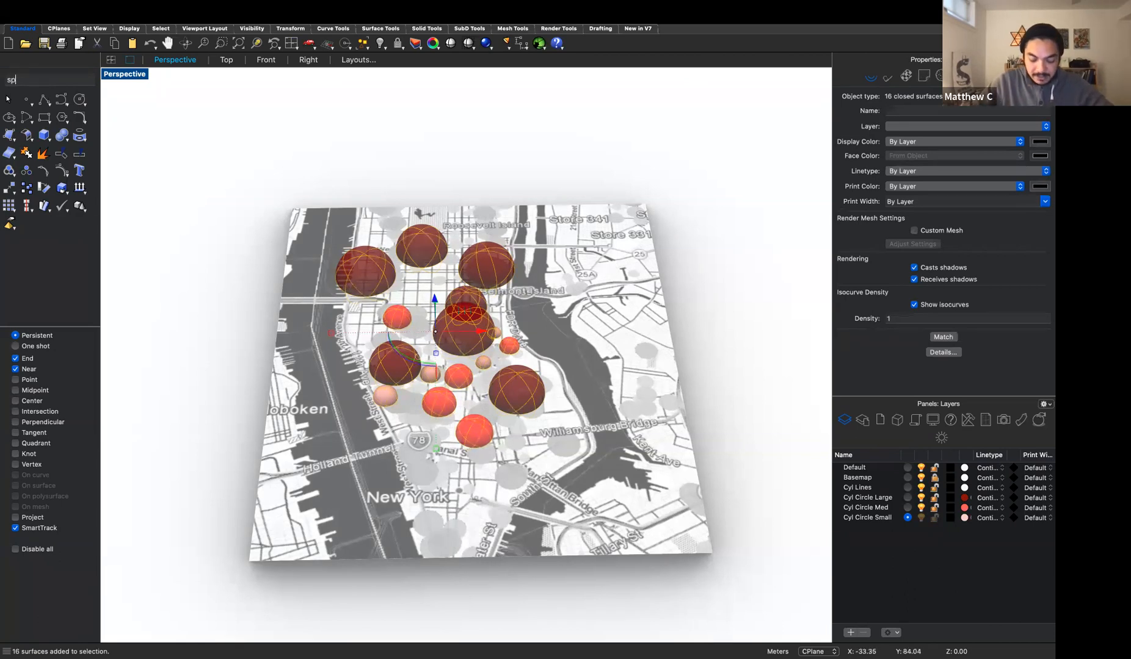
key("Return")
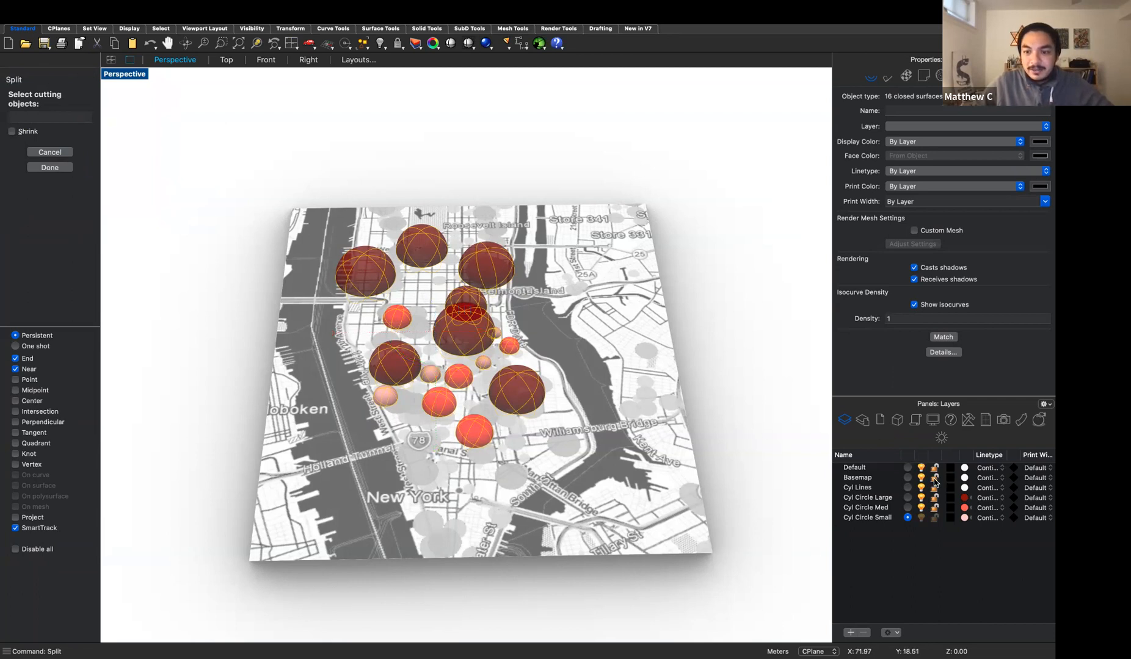
left_click(614, 399)
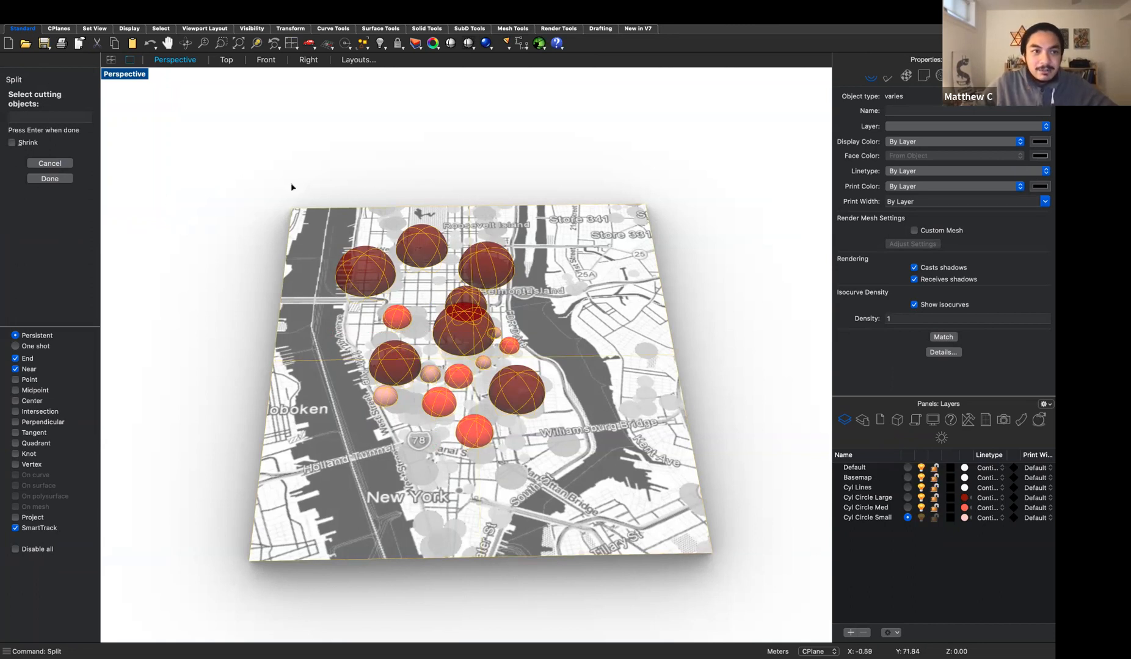
key("Return")
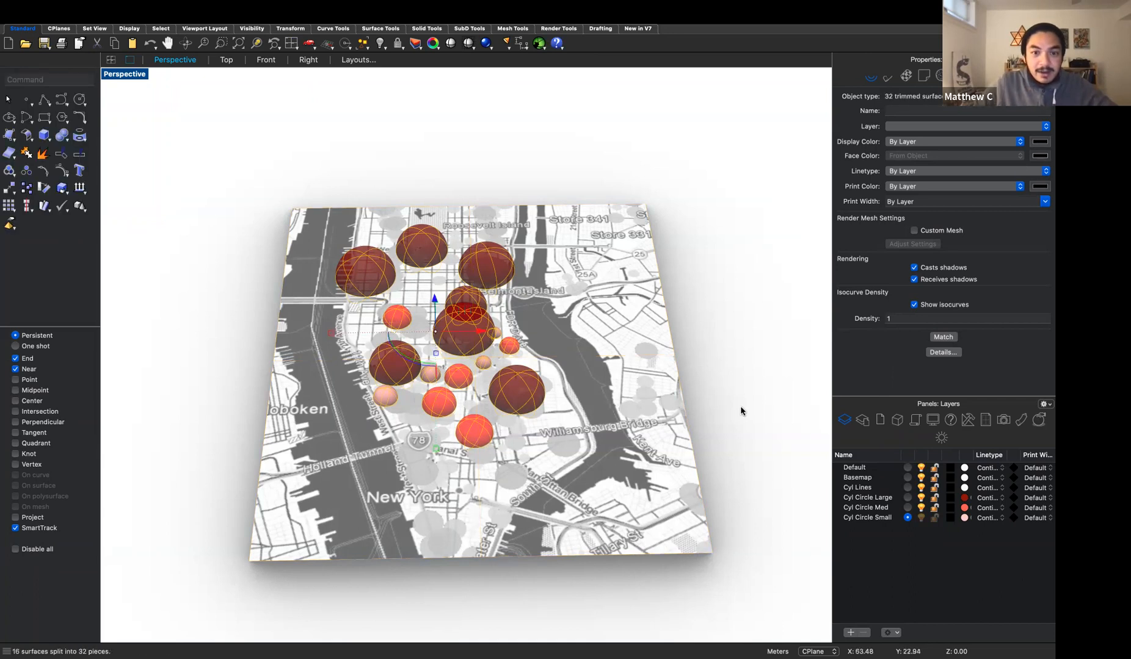
- Delete the lower halves of all the split spheres beneath the basemap
right_click_drag(735, 389, 737, 364)
left_click(655, 469)
left_click_drag(655, 468, 319, 342)
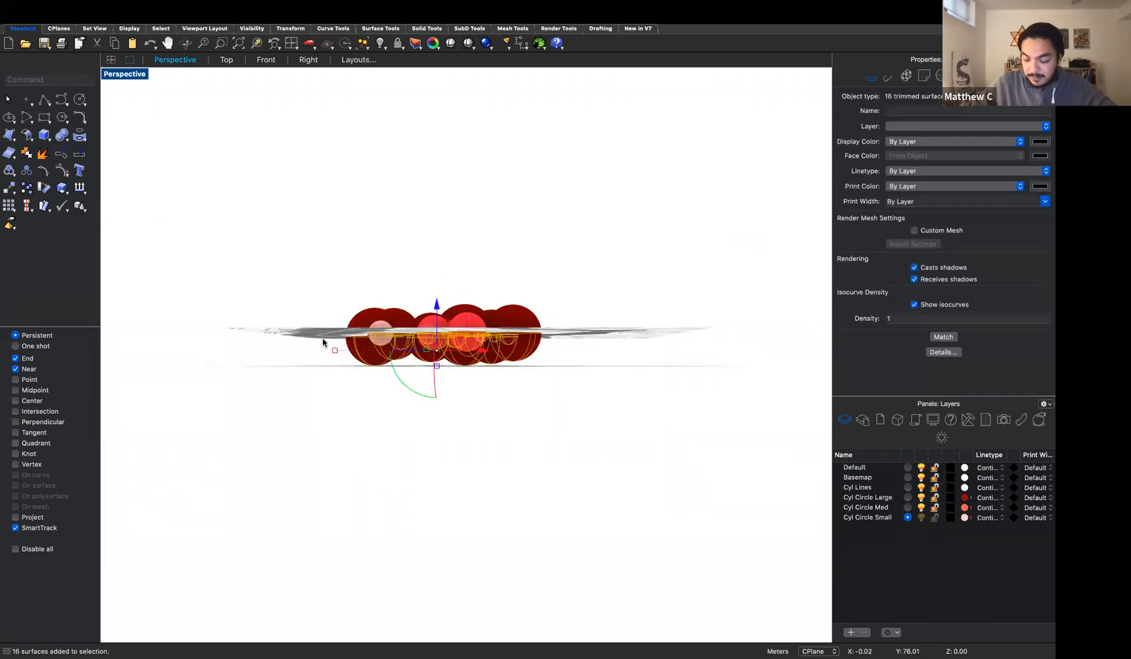
key("Delete")
- Draw a large sphere on the Cyl Circle Small layer, east of the East River near the Belmont Island label
right_click_drag(459, 379, 453, 450)
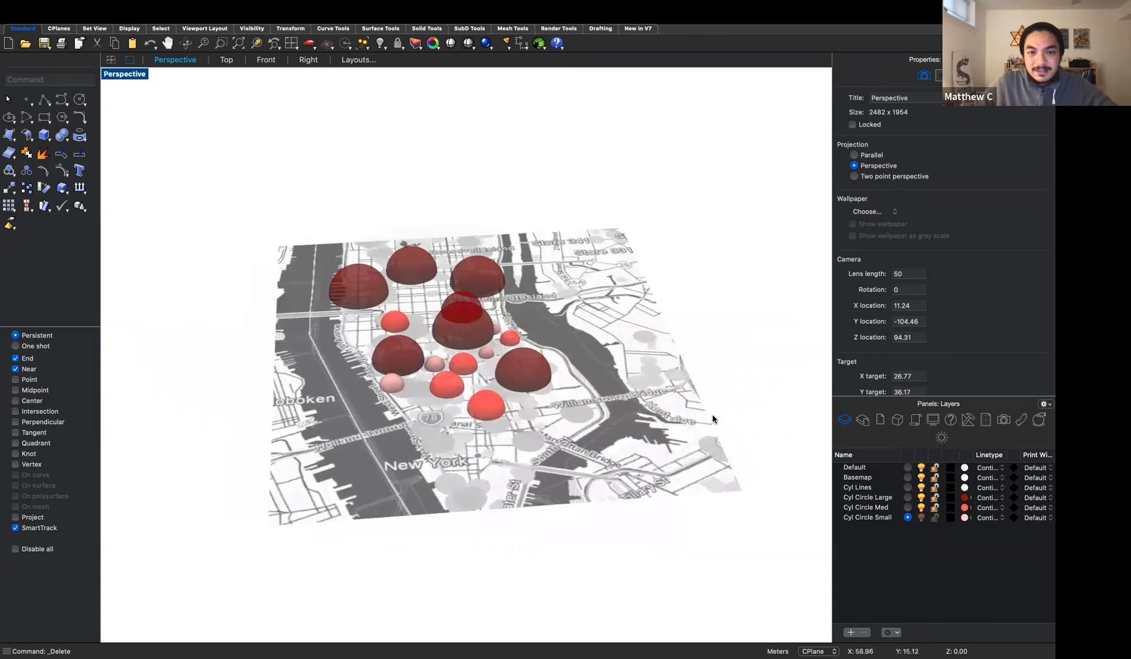
right_click_drag(690, 407, 685, 399)
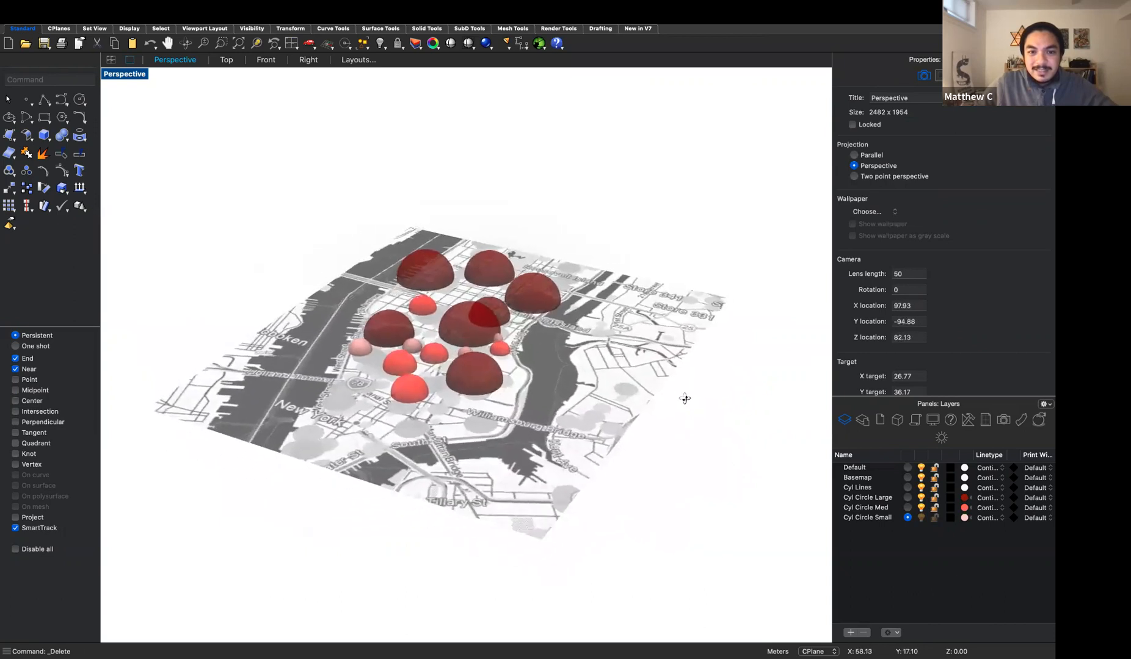
left_click(41, 132)
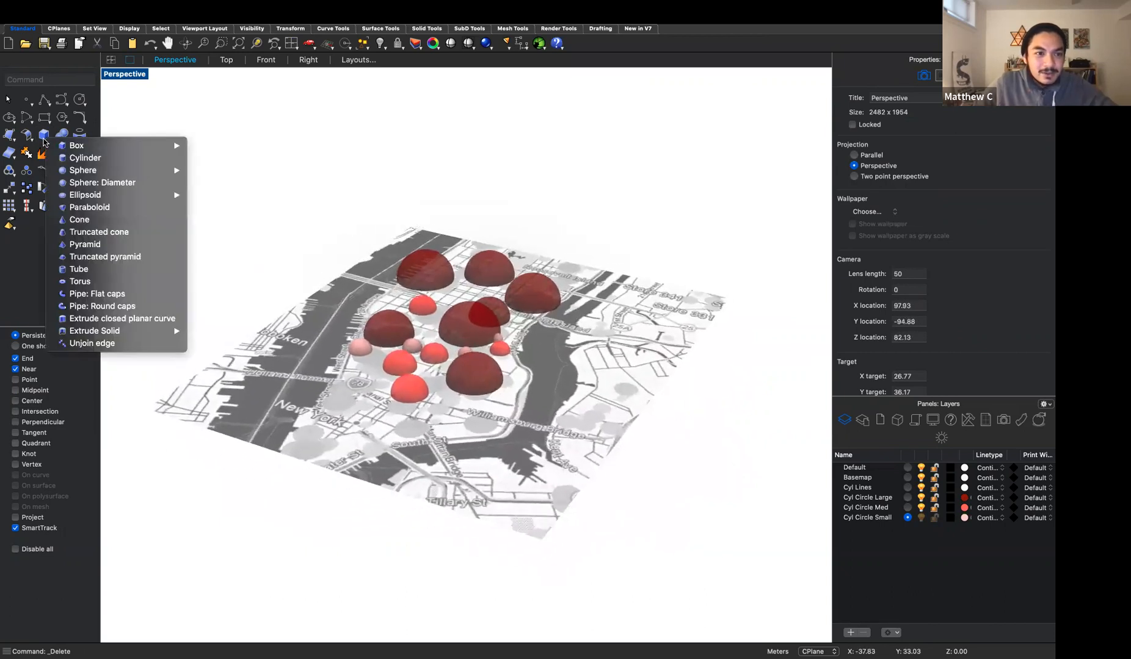
left_click(76, 170)
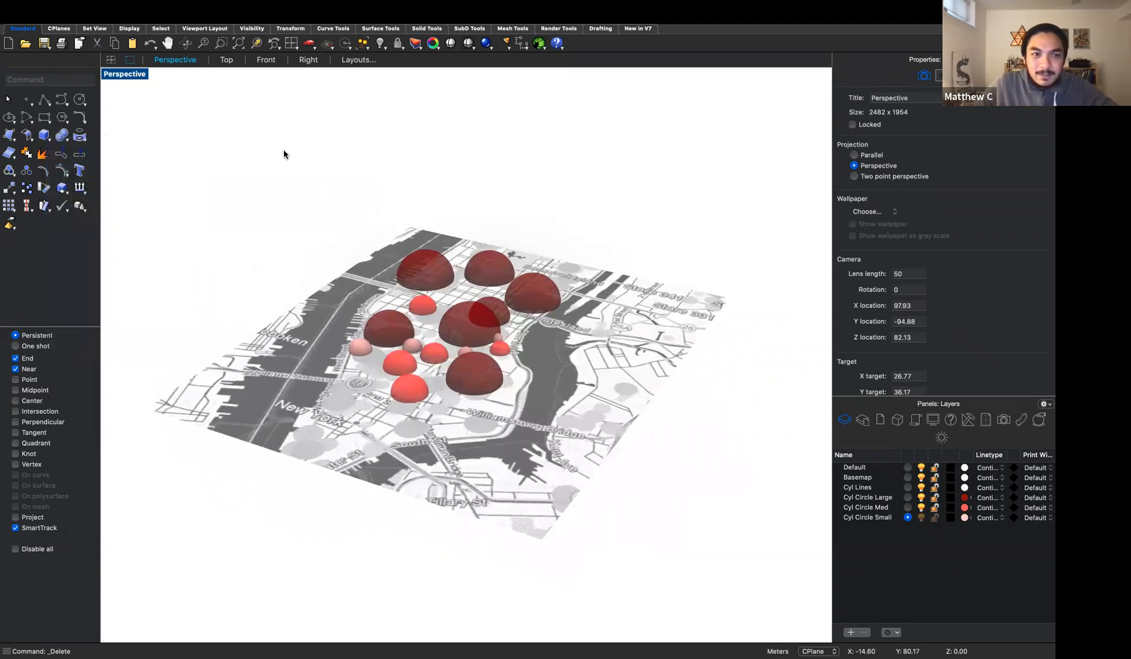
type("spe")
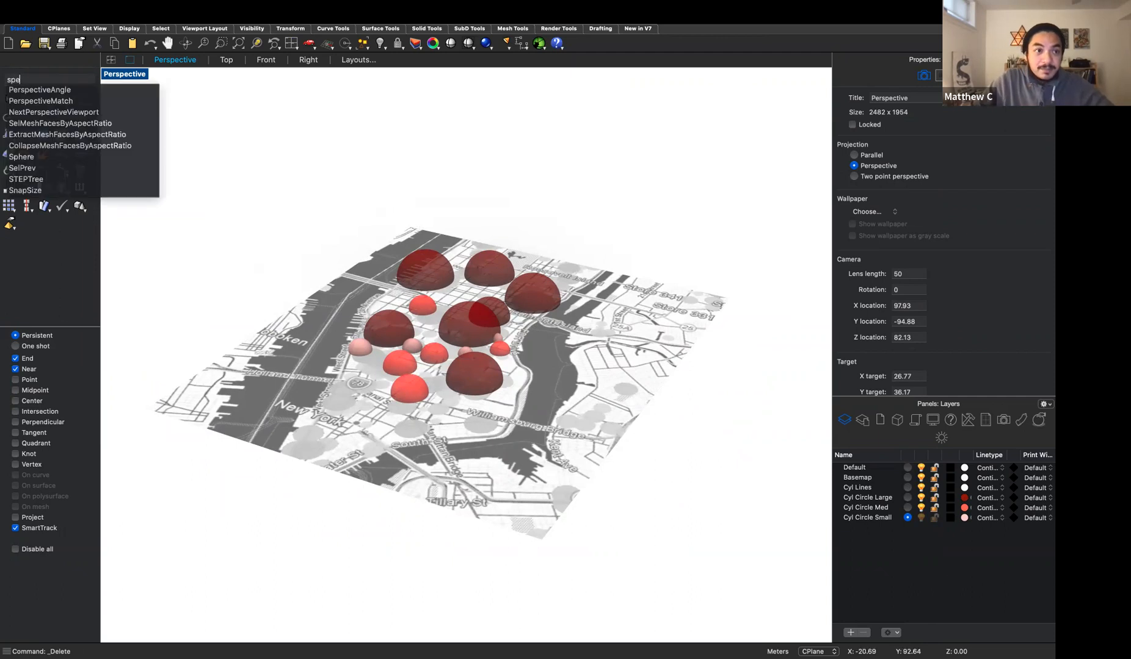
key("Return")
type("sp")
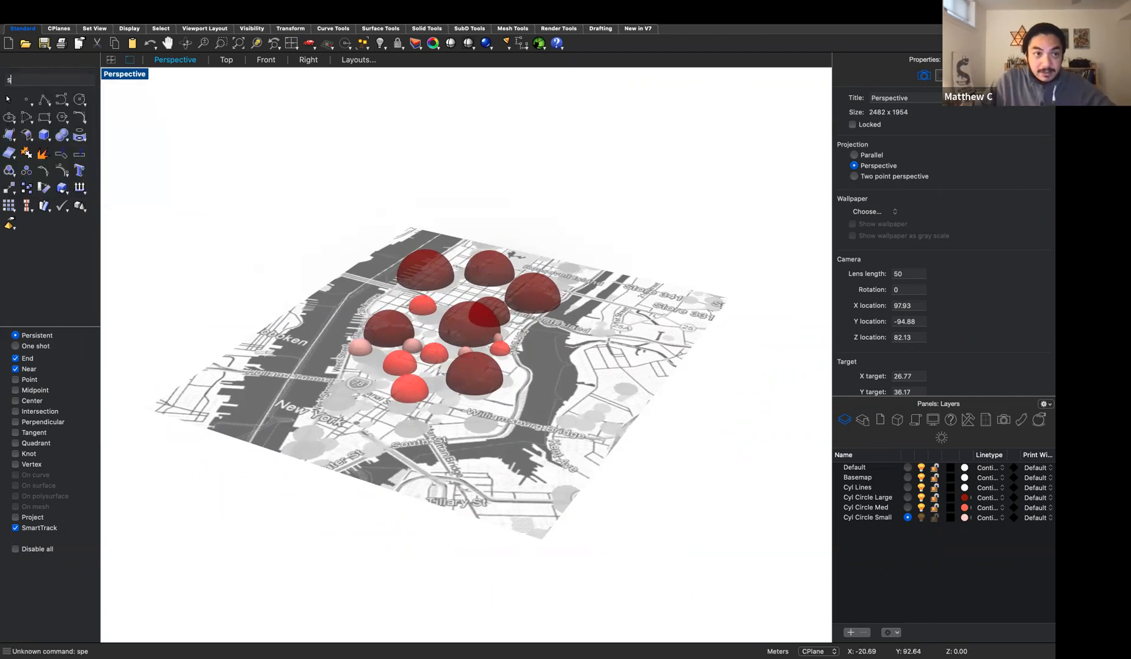
key("Return")
left_click(591, 322)
left_click(610, 338)
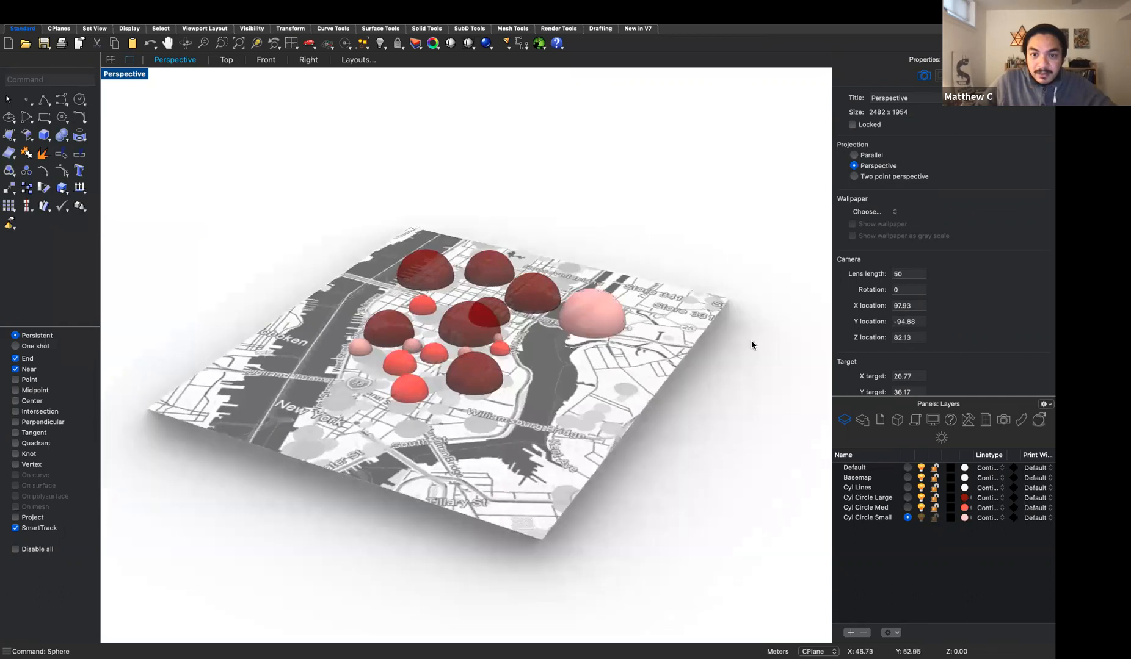
- Move the basemap surface vertically down about 6.3 m, away from the domes
left_click(646, 337)
left_click_drag(461, 323, 461, 375)
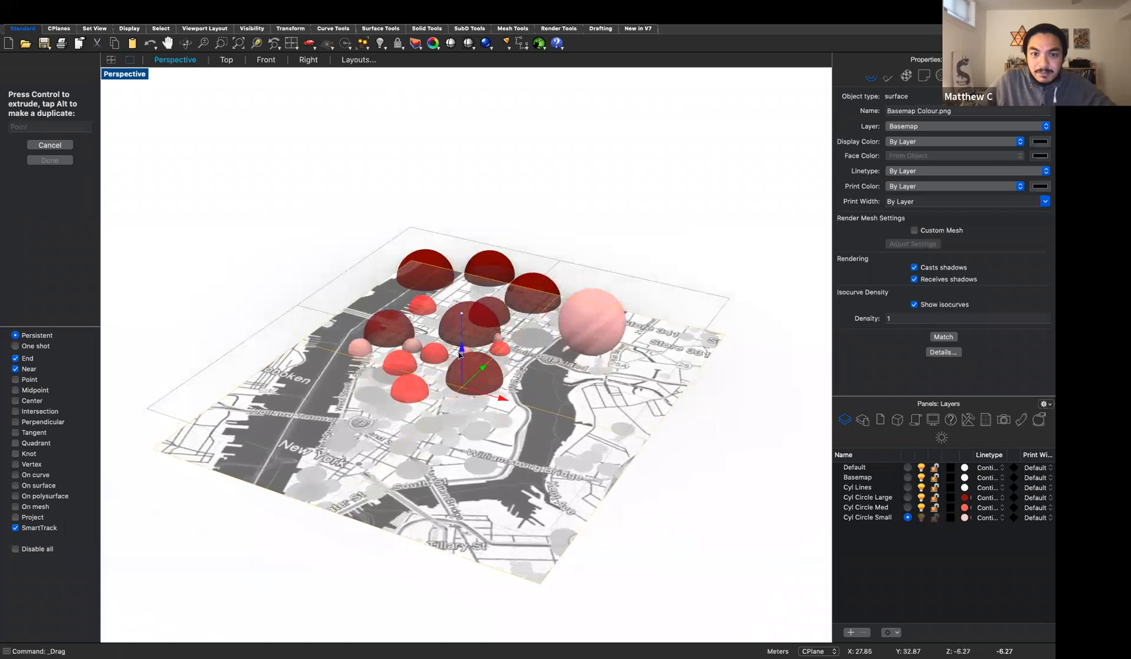
left_click(647, 472)
- Delete all the red and pink domes above the basemap, keeping only the full pink sphere
right_click_drag(644, 467, 669, 444)
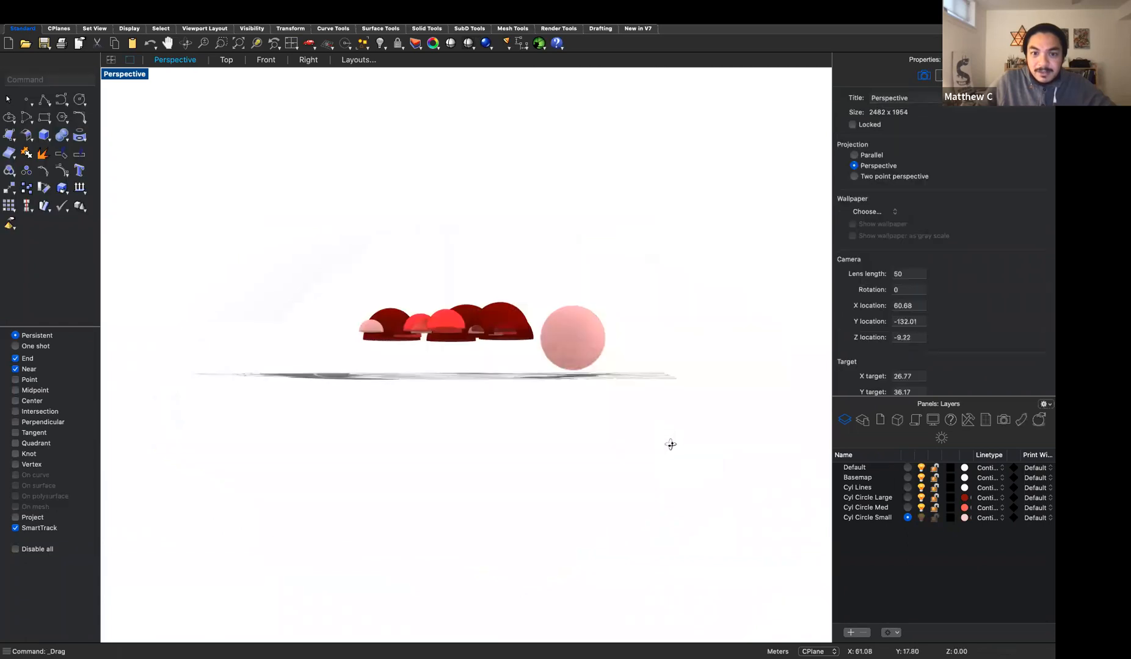
left_click_drag(325, 244, 523, 353)
key("Delete")
left_click(501, 330)
key("Delete")
right_click_drag(480, 328, 129, 202)
left_click(57, 140)
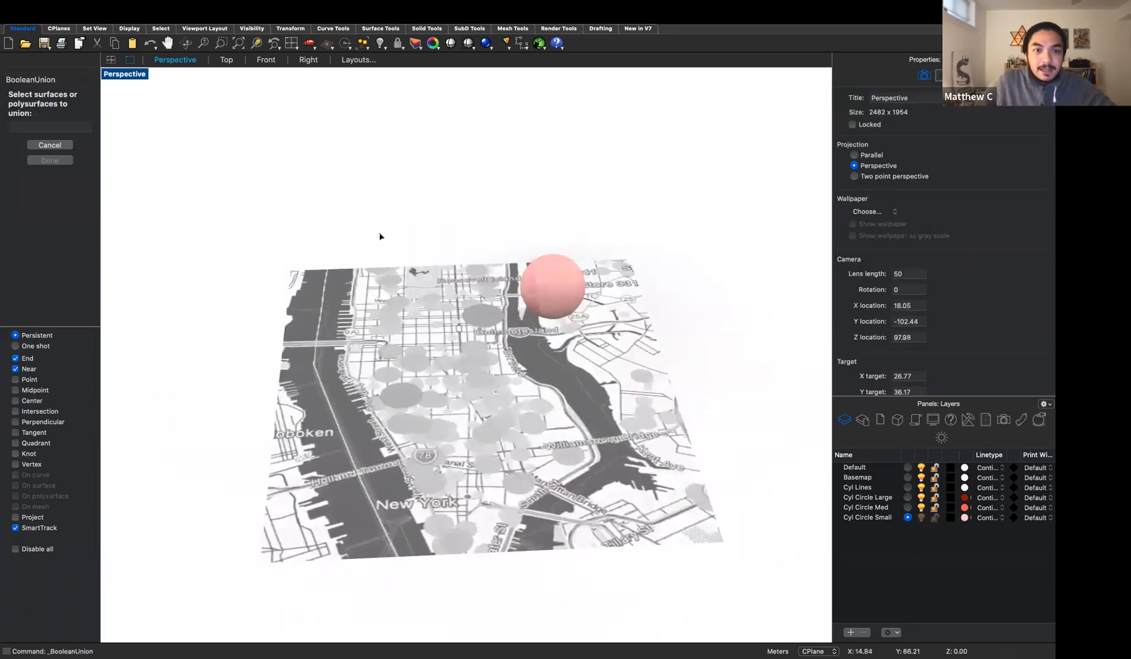
left_click(555, 293)
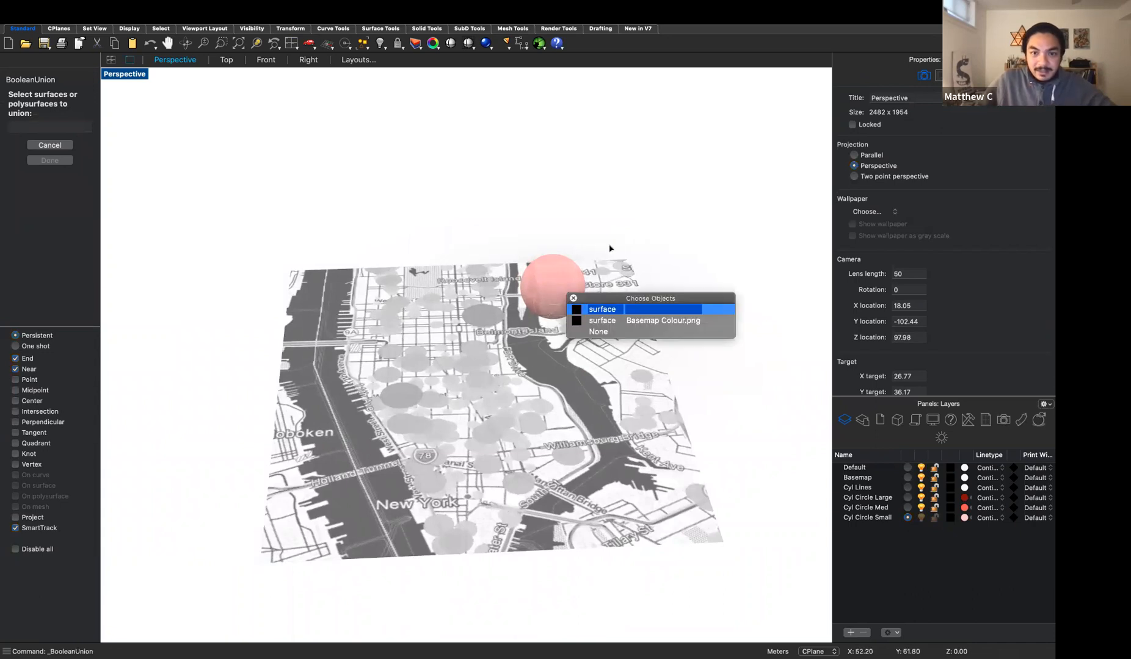
left_click(609, 245)
left_click(560, 287)
left_click(590, 308)
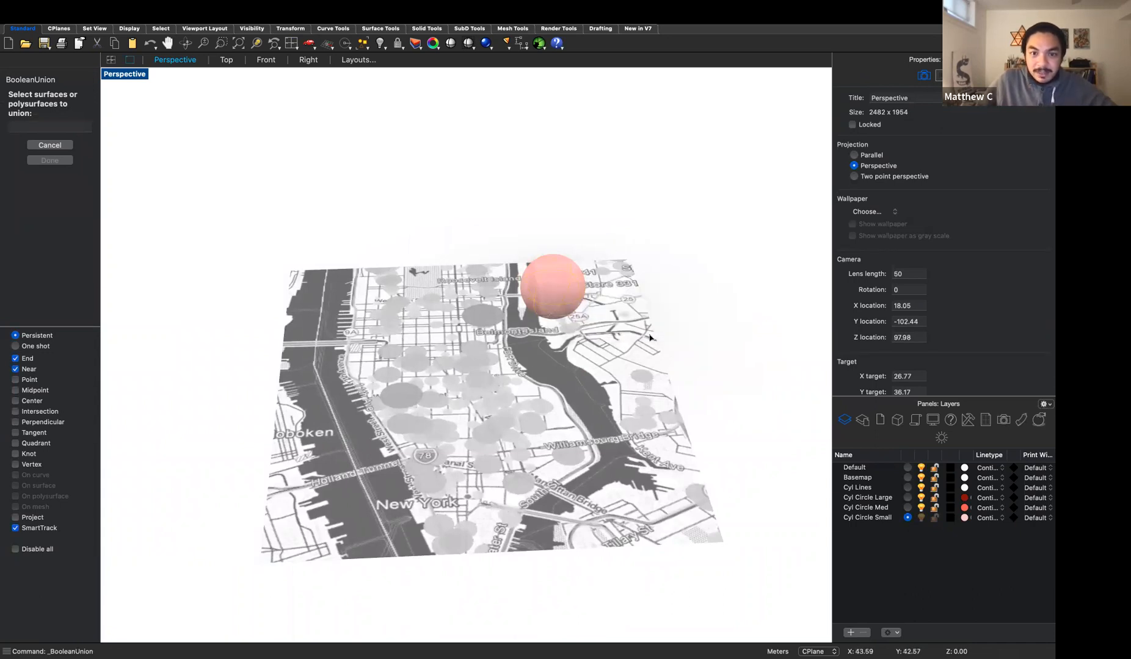
right_click_drag(691, 422, 583, 361)
left_click(578, 340)
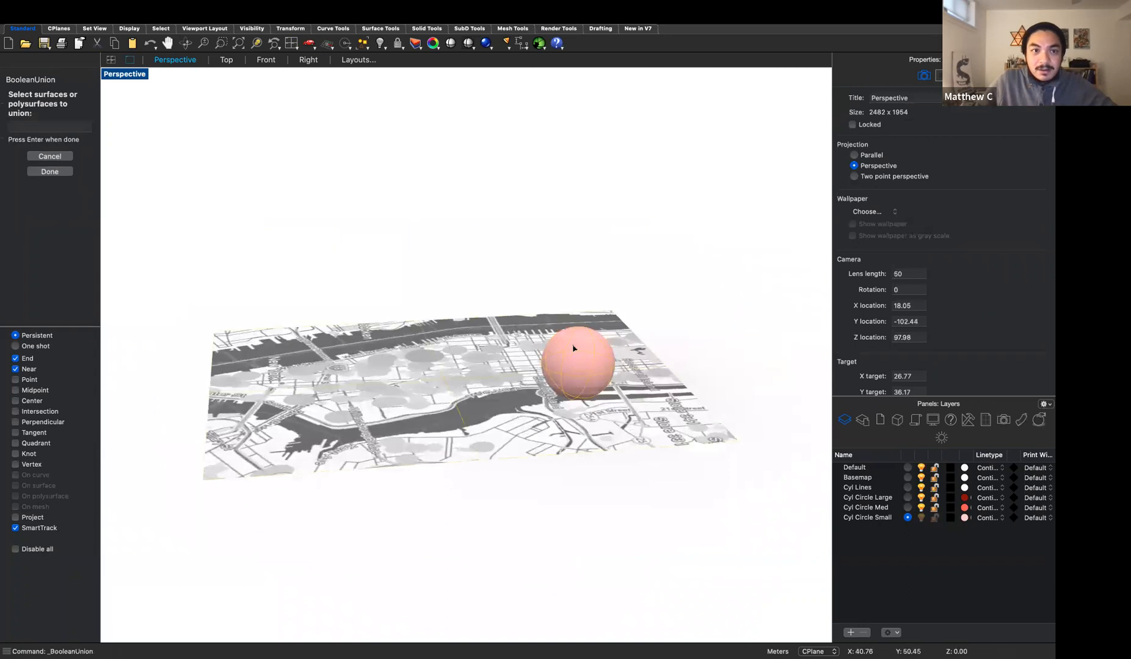
mouse_move(340, 6)
left_click(265, 35)
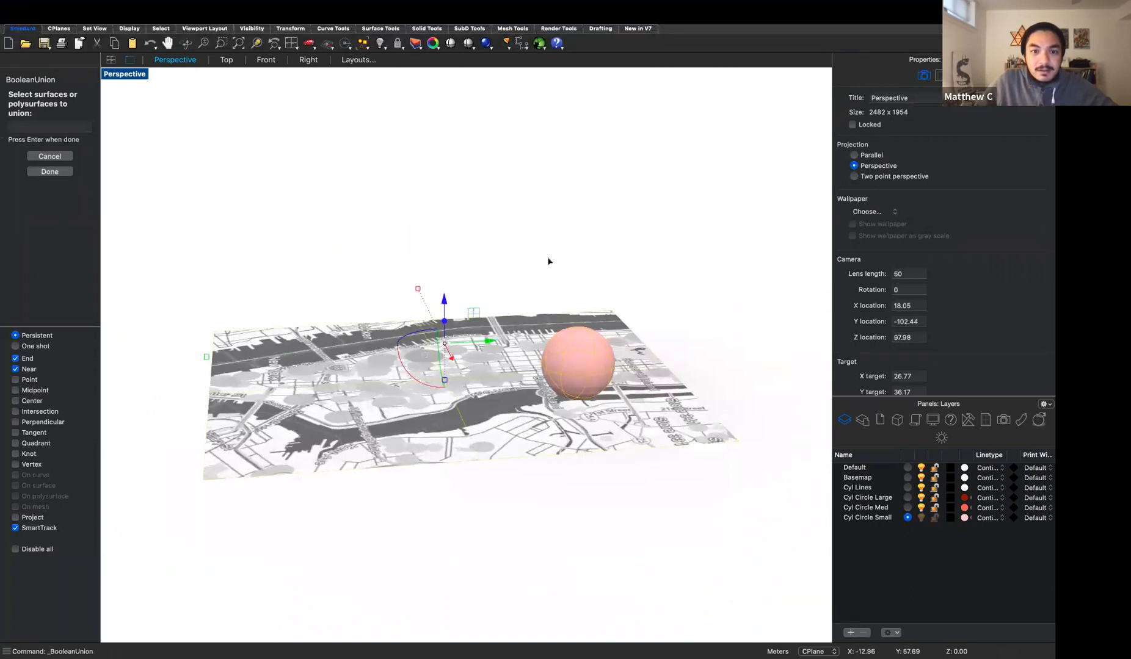
key("Escape")
key("Escape")
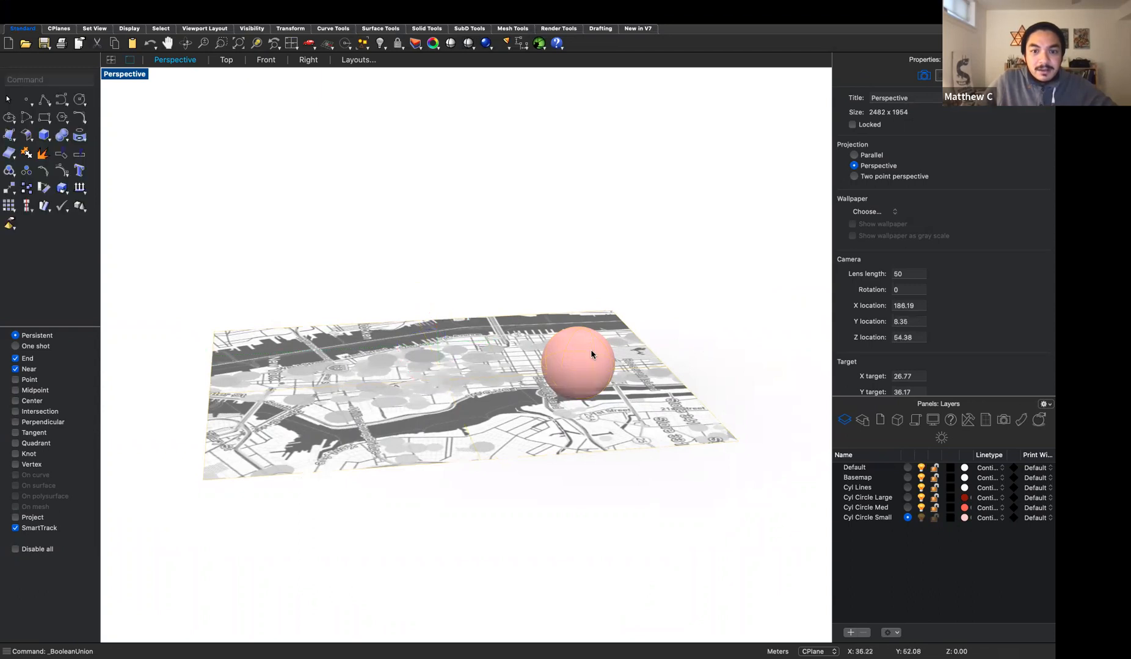
- Copy the full pink sphere so that three spheres of equal size sit above the basemap
left_click(577, 354)
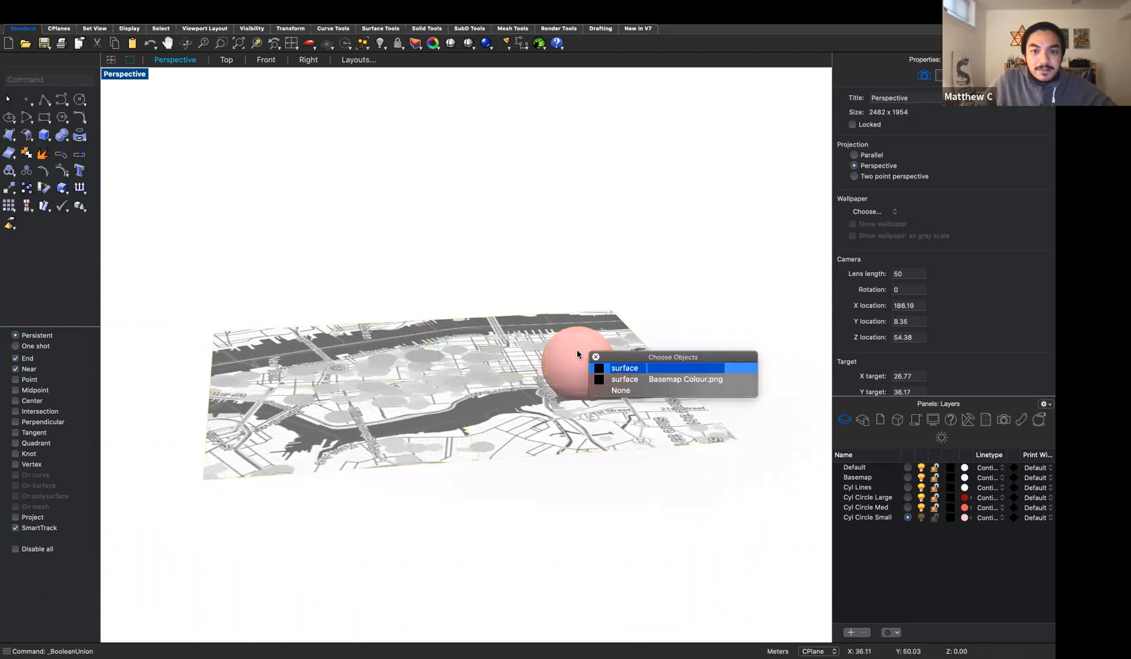
left_click(607, 369)
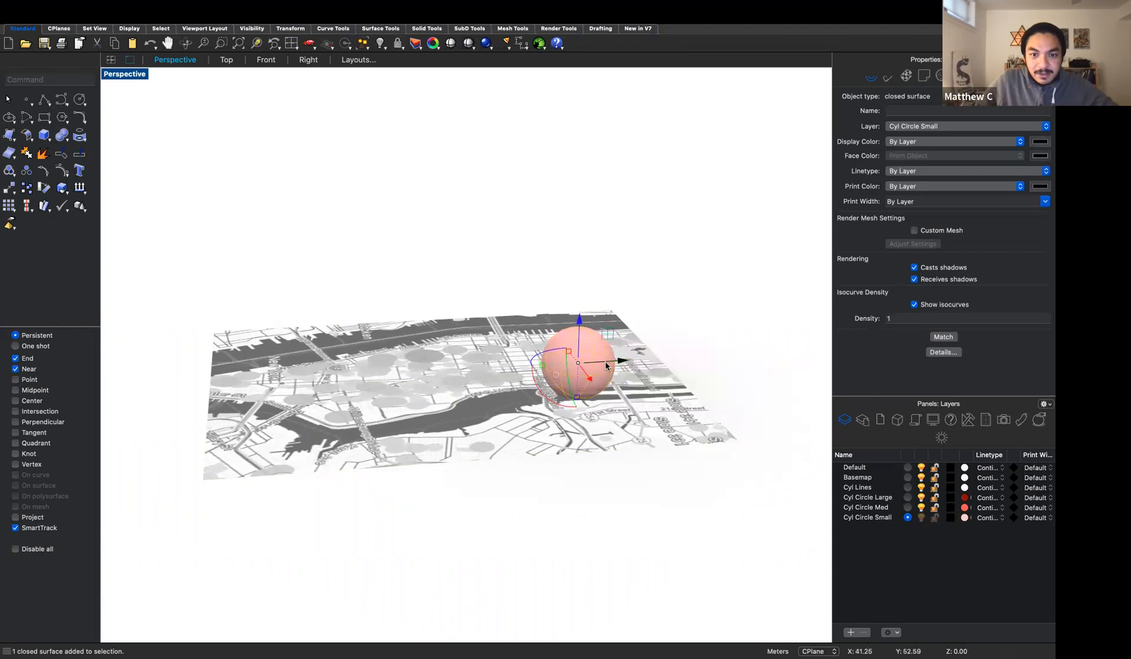
left_click_drag(592, 376, 560, 330)
key("alt")
left_click_drag(521, 362, 523, 349)
key("super+z")
- Scale the pink sphere over upper Manhattan down uniformly to about half its size
left_click(522, 348)
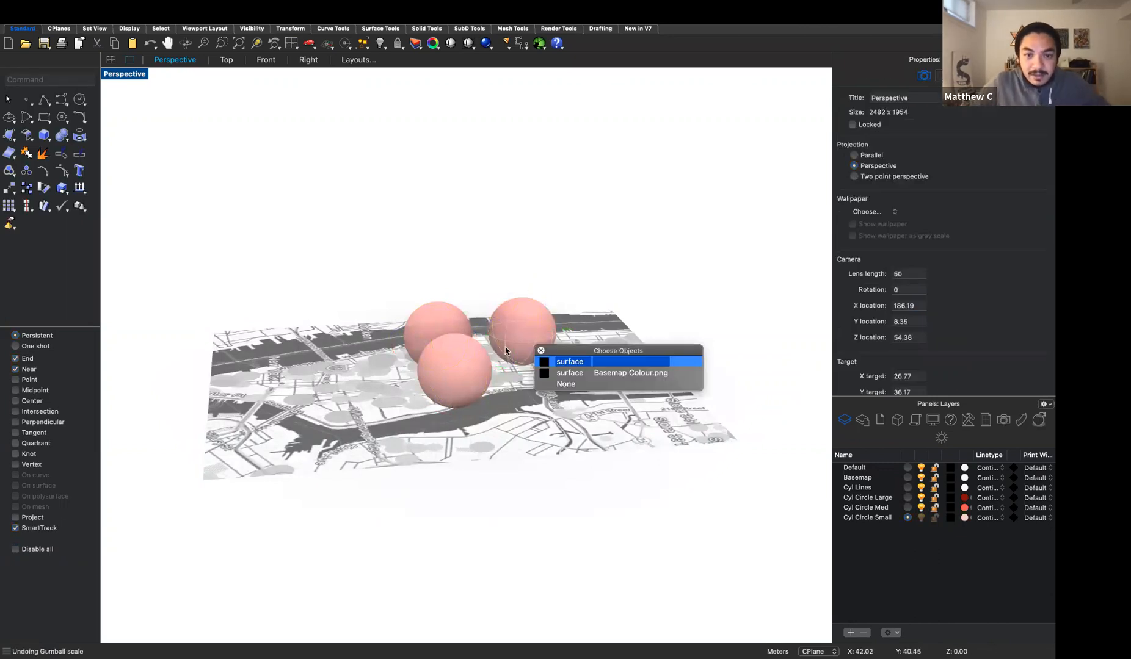
left_click(550, 359)
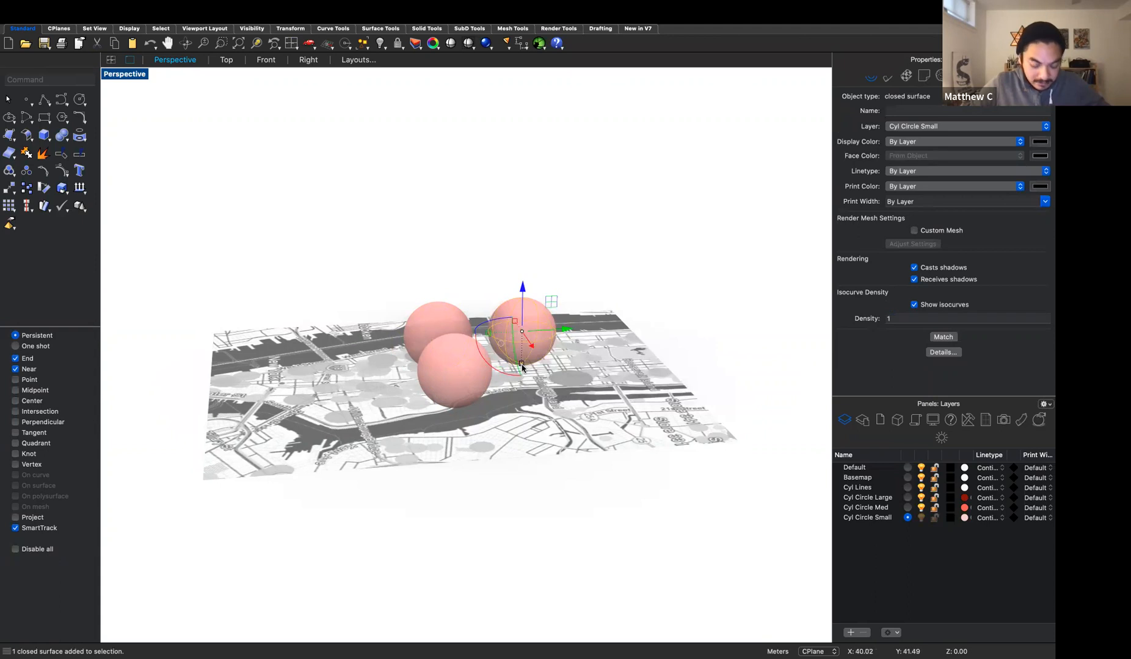
left_click_drag(522, 365, 521, 349)
right_click_drag(528, 515, 525, 397)
- Try to scale down the pink sphere nearest the East River, and undo that scaling
left_click(520, 439)
left_click_drag(519, 428, 597, 480)
right_click_drag(598, 480, 598, 487)
left_click_drag(468, 357, 484, 367)
key("Escape")
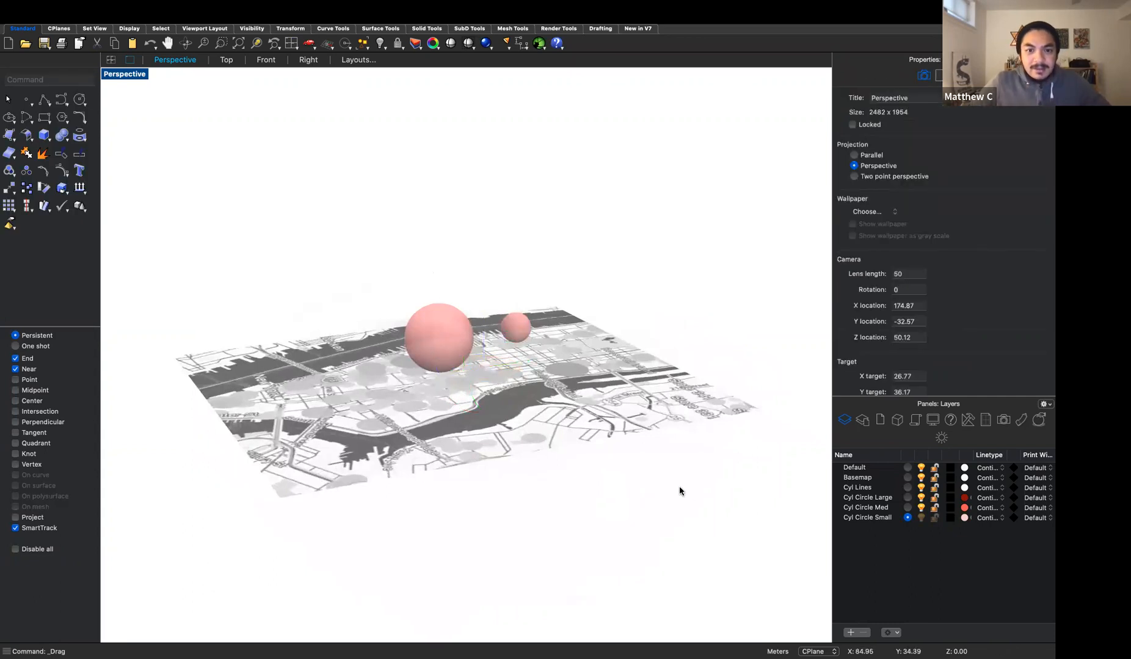
key("ctrl+z")
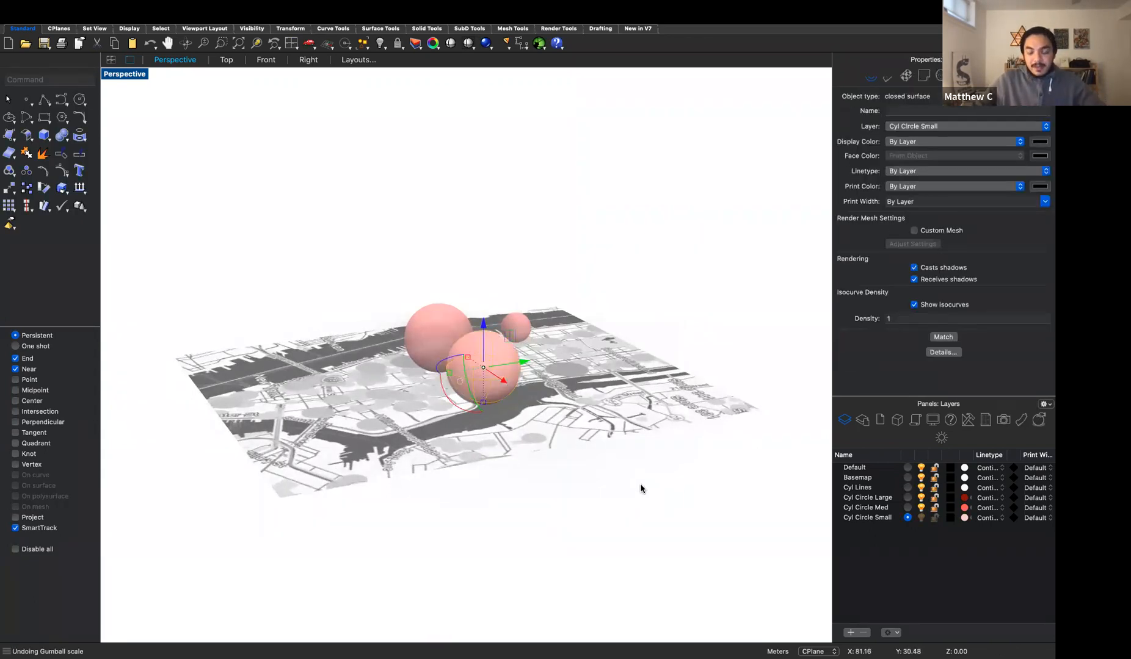
left_click(648, 488)
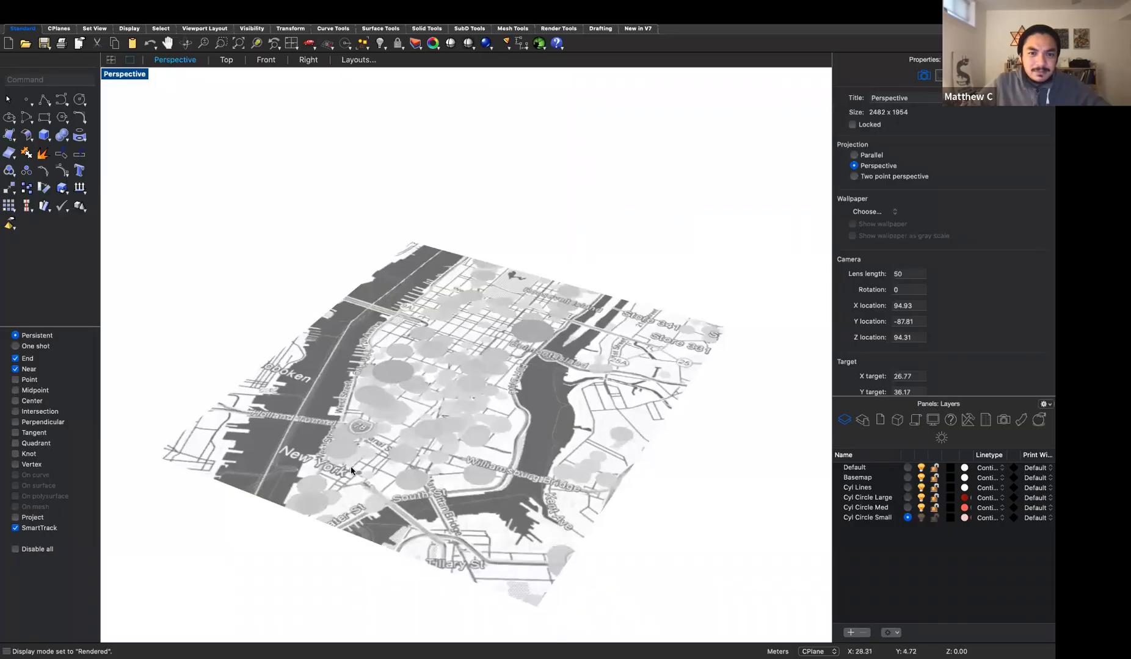
- Start a surface from corner points and add a new layer named ConeSurface
scroll(373, 462, "left", 5)
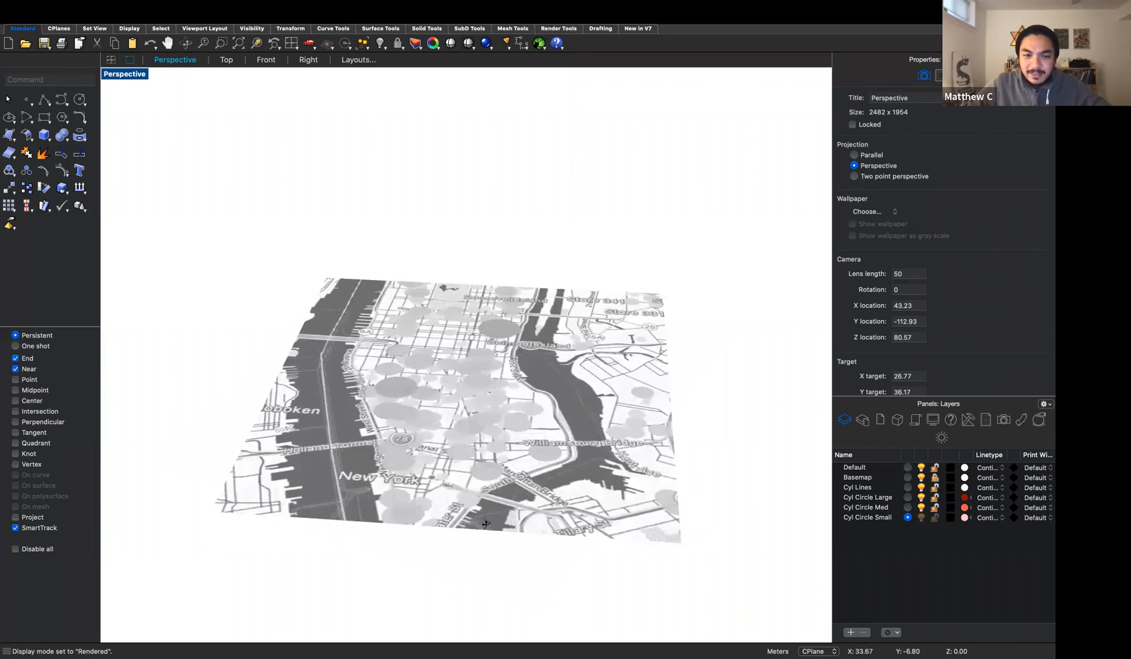
scroll(485, 524, "down", 5)
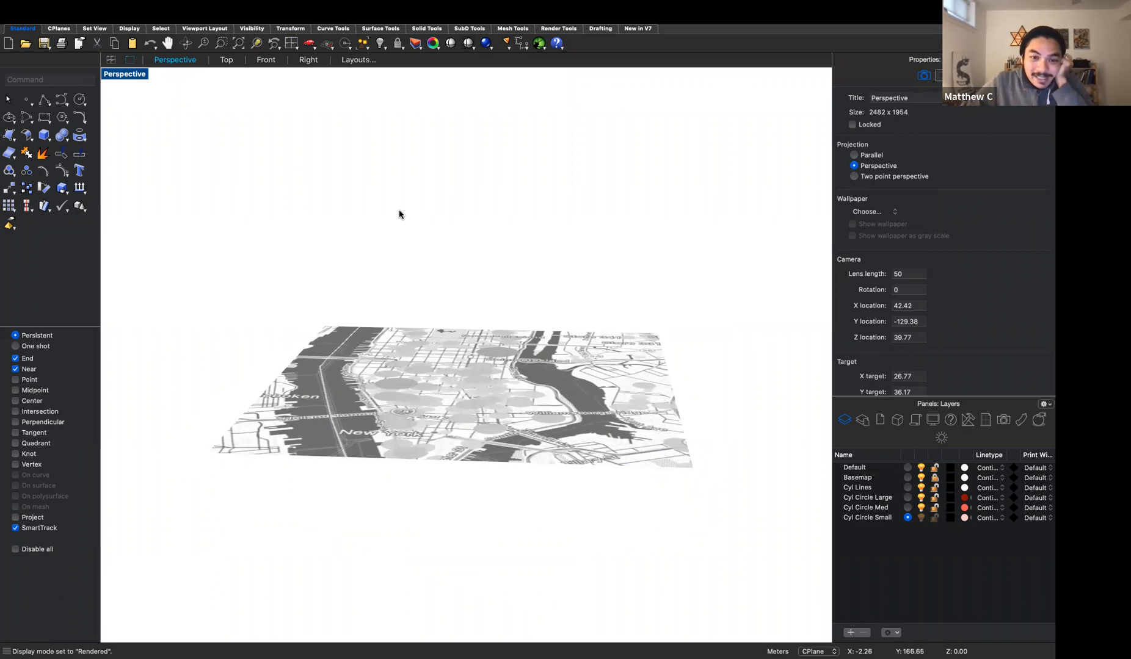
scroll(493, 270, "up", 5)
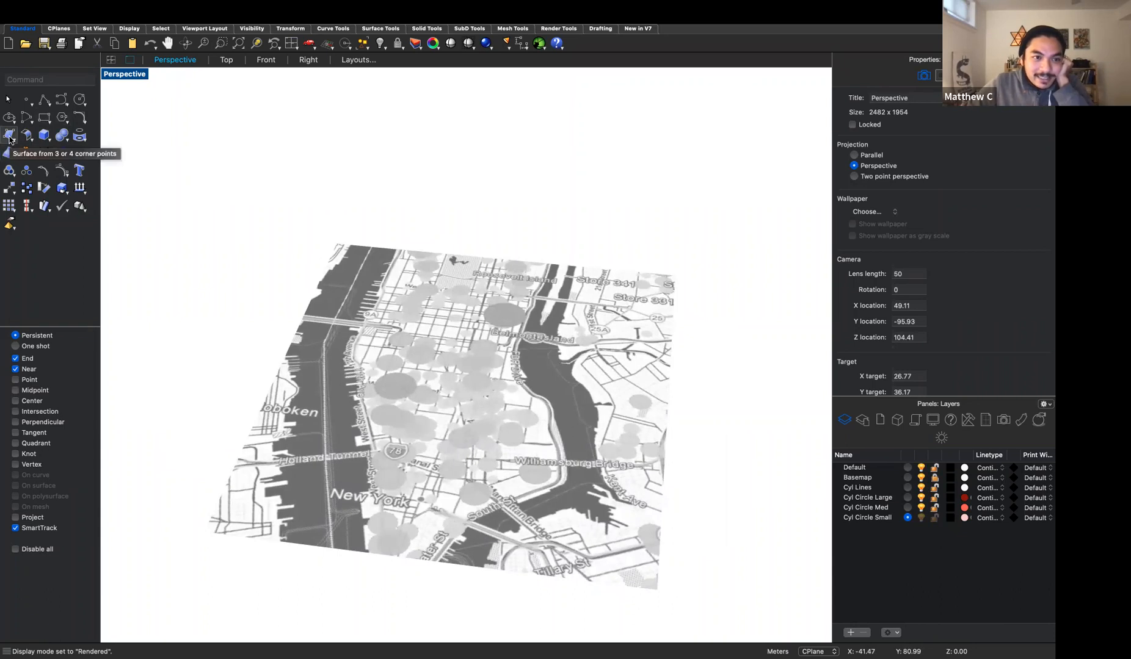
left_click(9, 139)
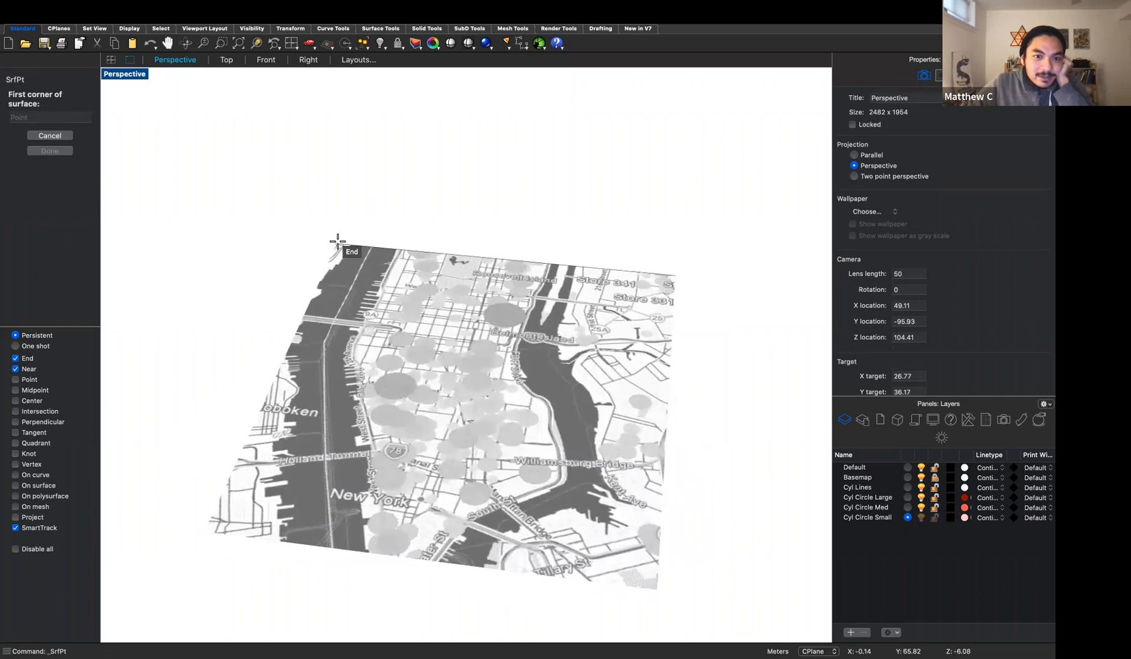
left_click(852, 635)
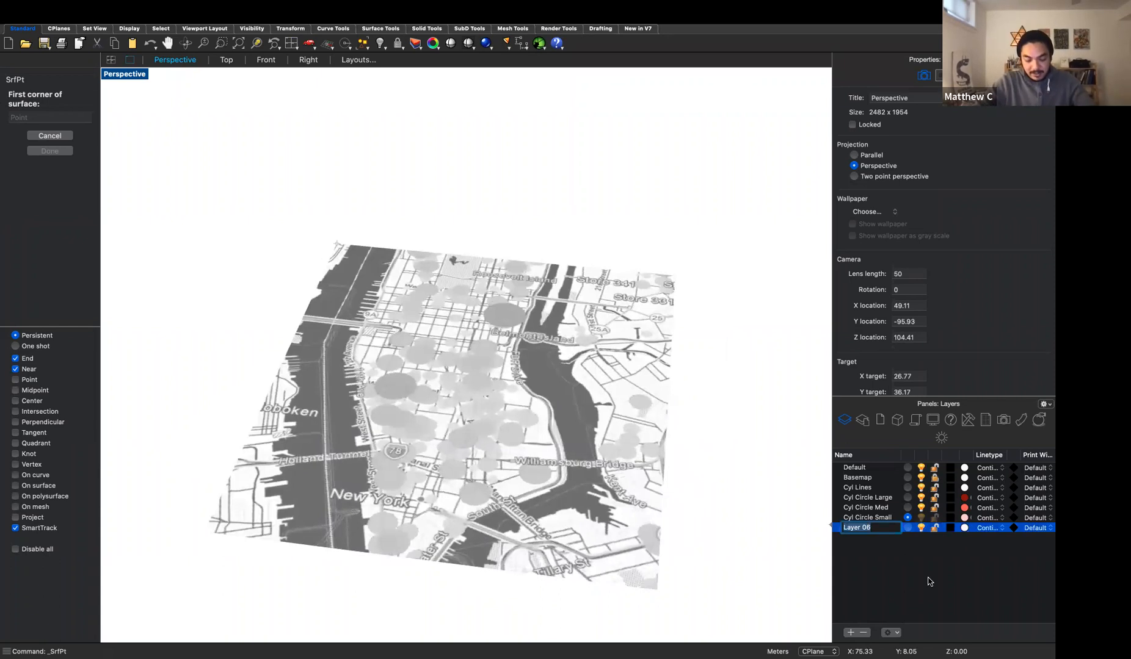
type("ConeSurface")
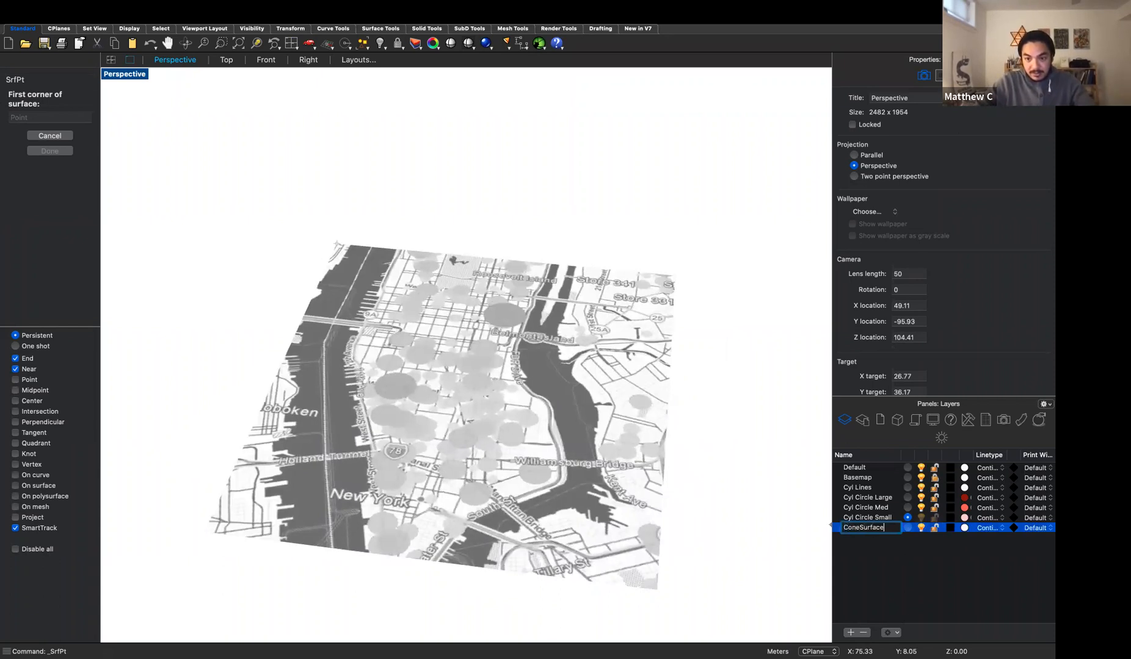
key("Return")
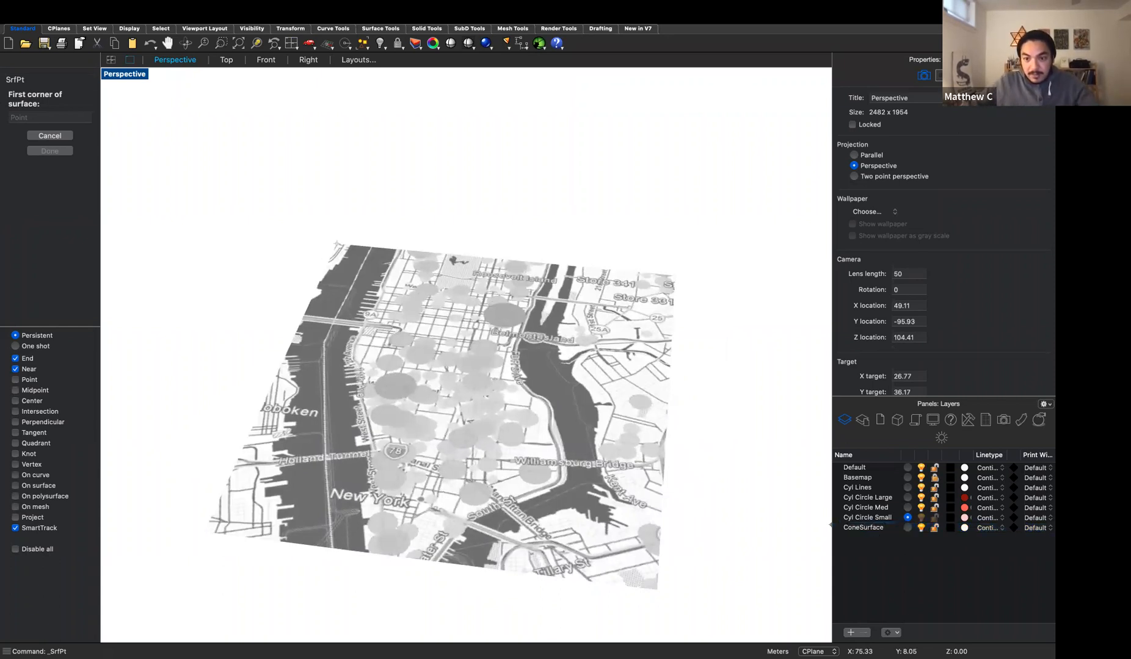
- Create a four-corner surface covering the whole basemap, snapping to the map's four corners
left_click(337, 243)
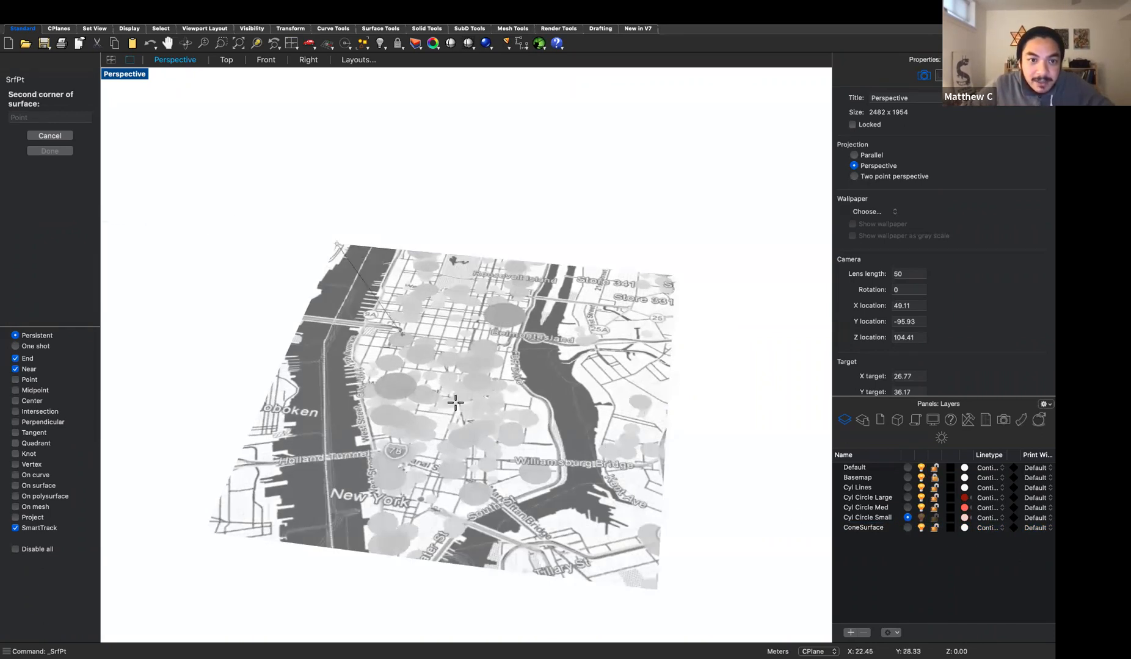
left_click(675, 274)
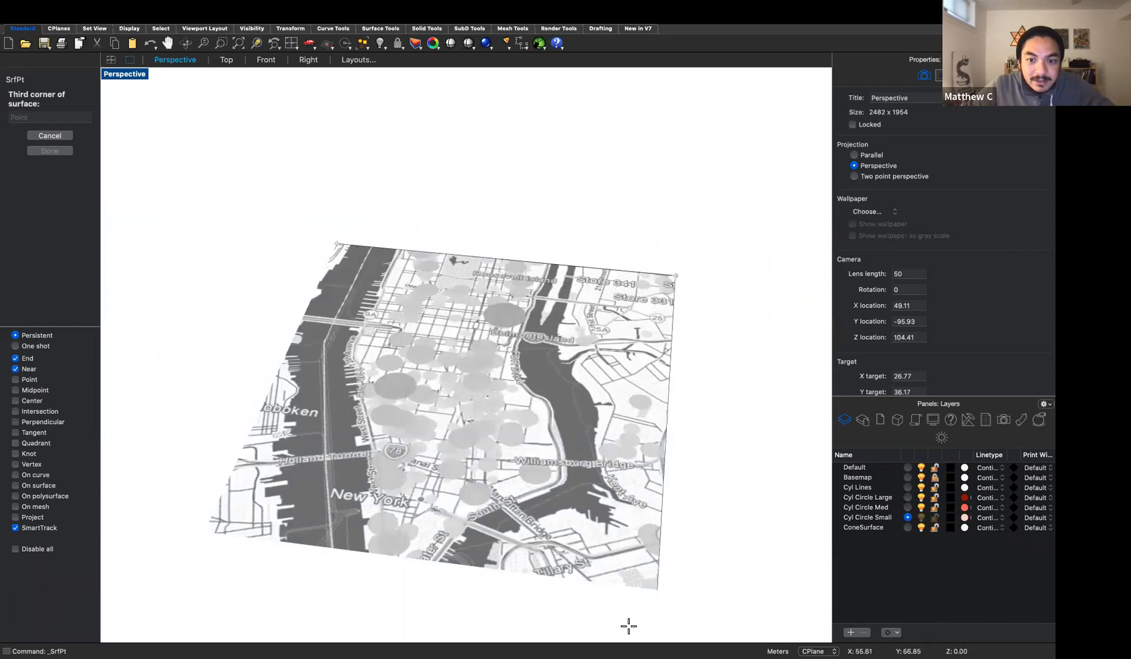
left_click(657, 590)
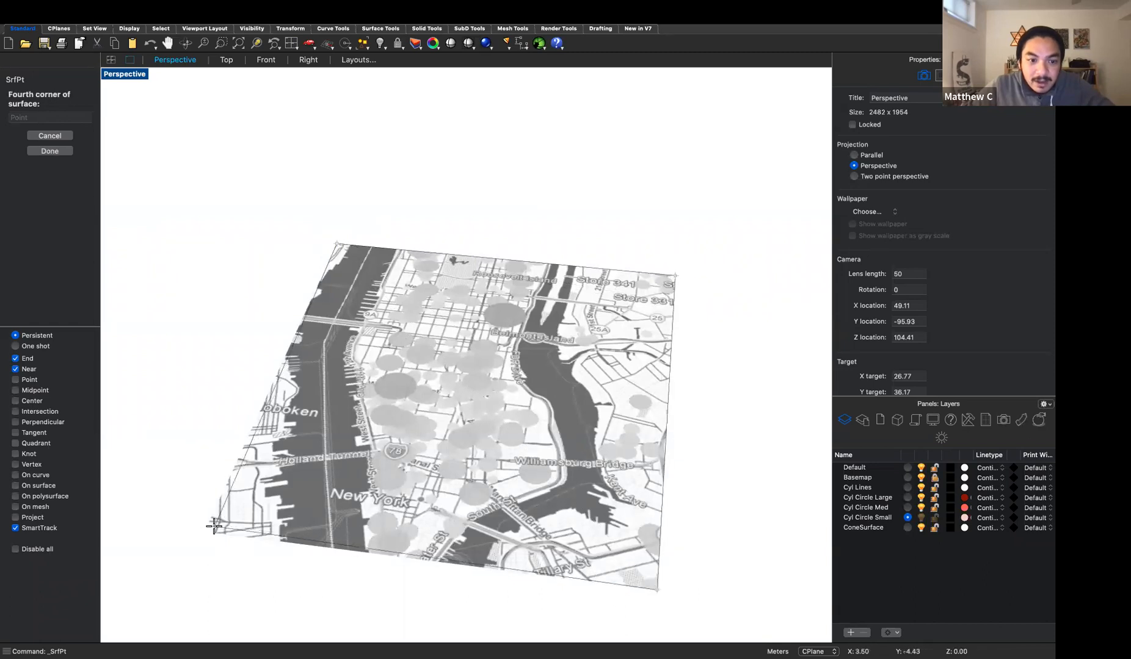
left_click(203, 533)
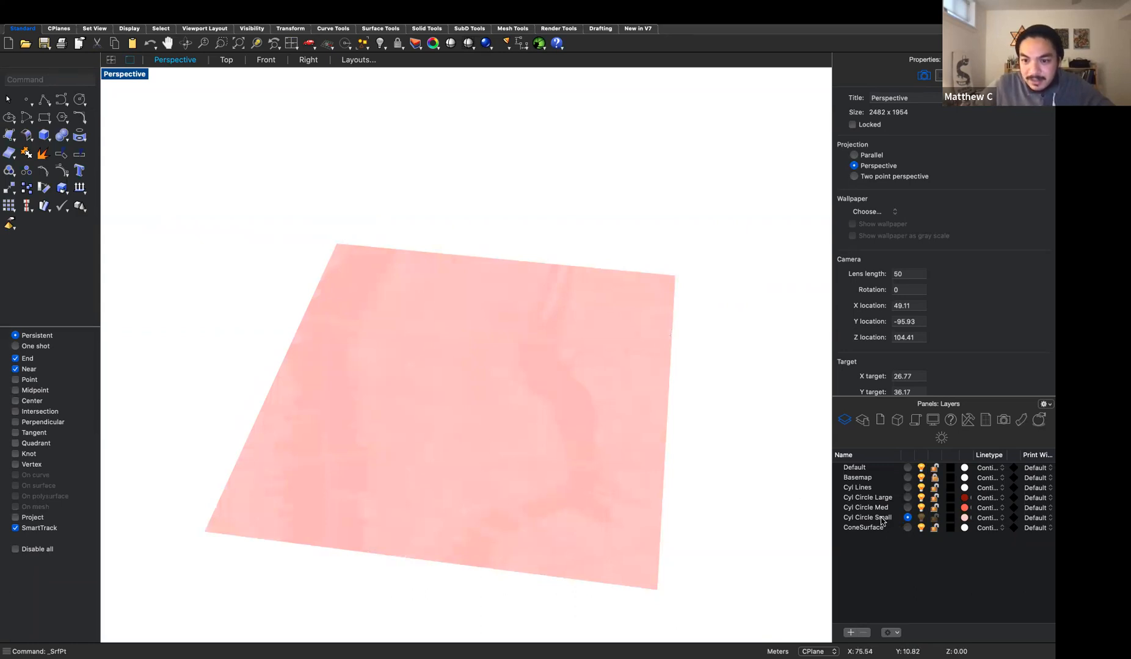
- Make ConeSurface the current layer and move the new four-corner surface onto it
left_click(908, 528)
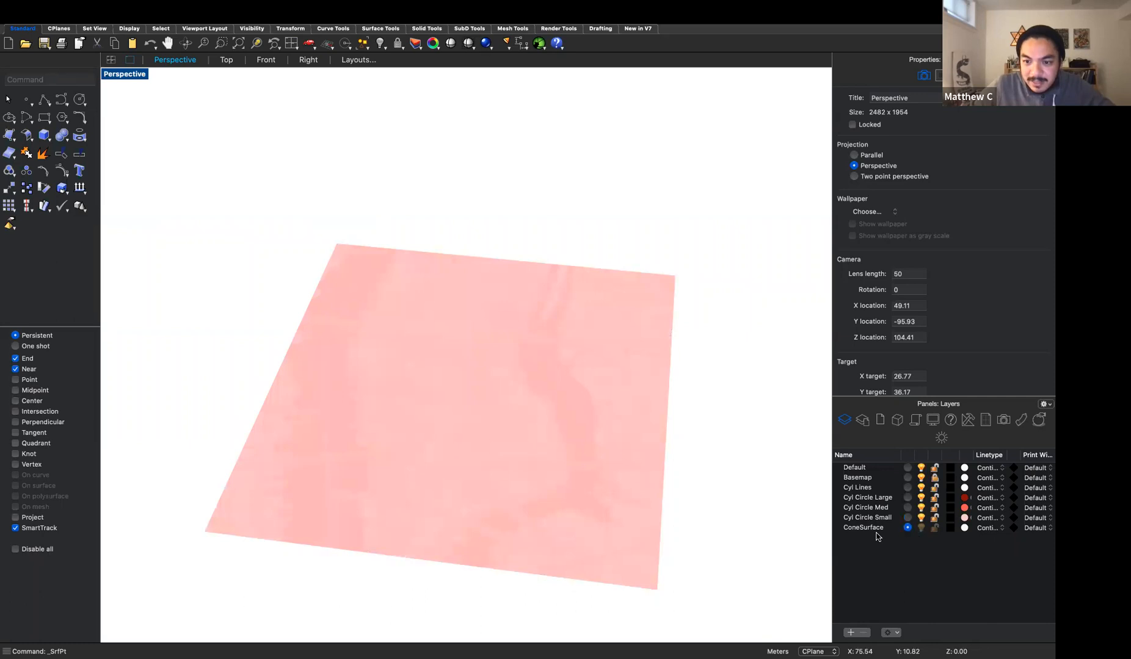
left_click(462, 421)
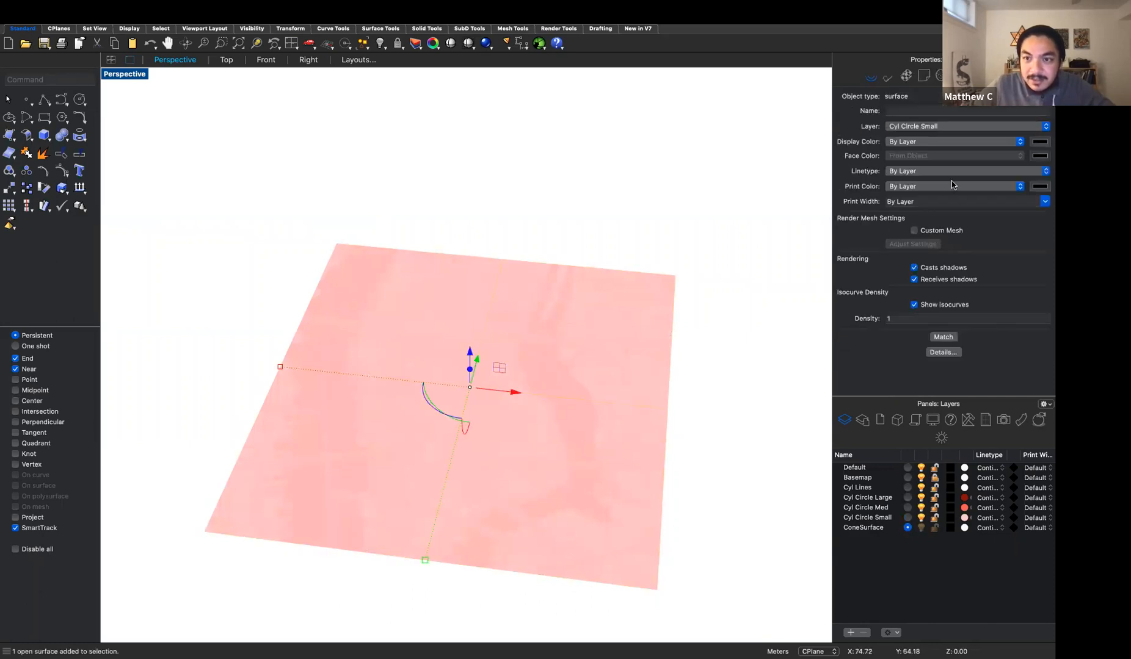
left_click(925, 131)
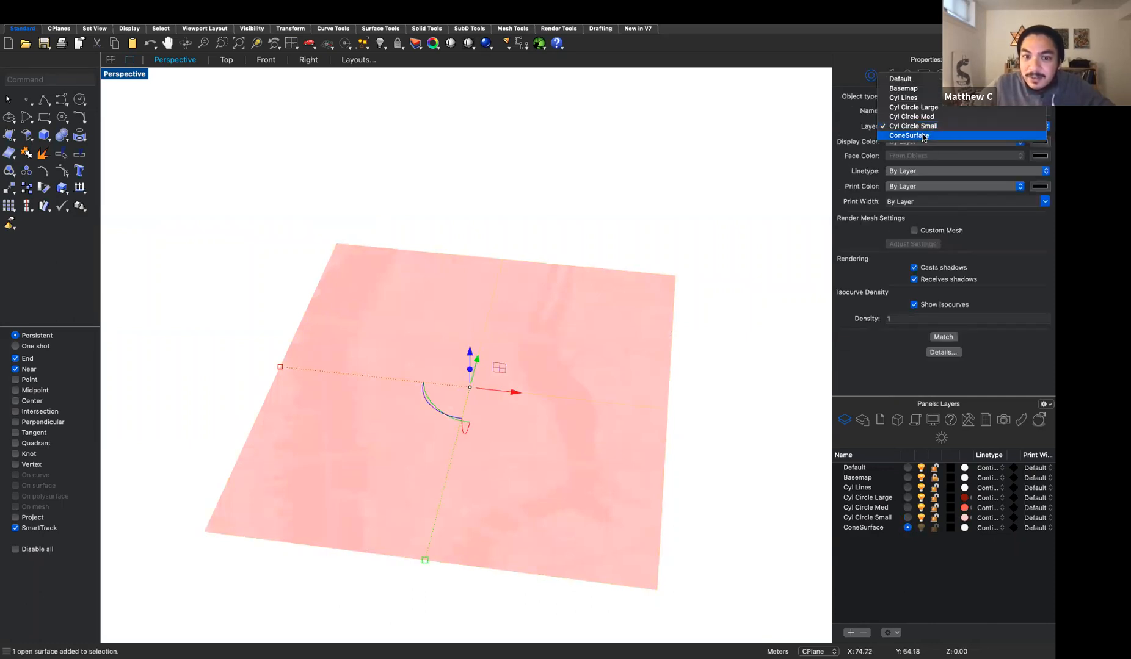
left_click(925, 136)
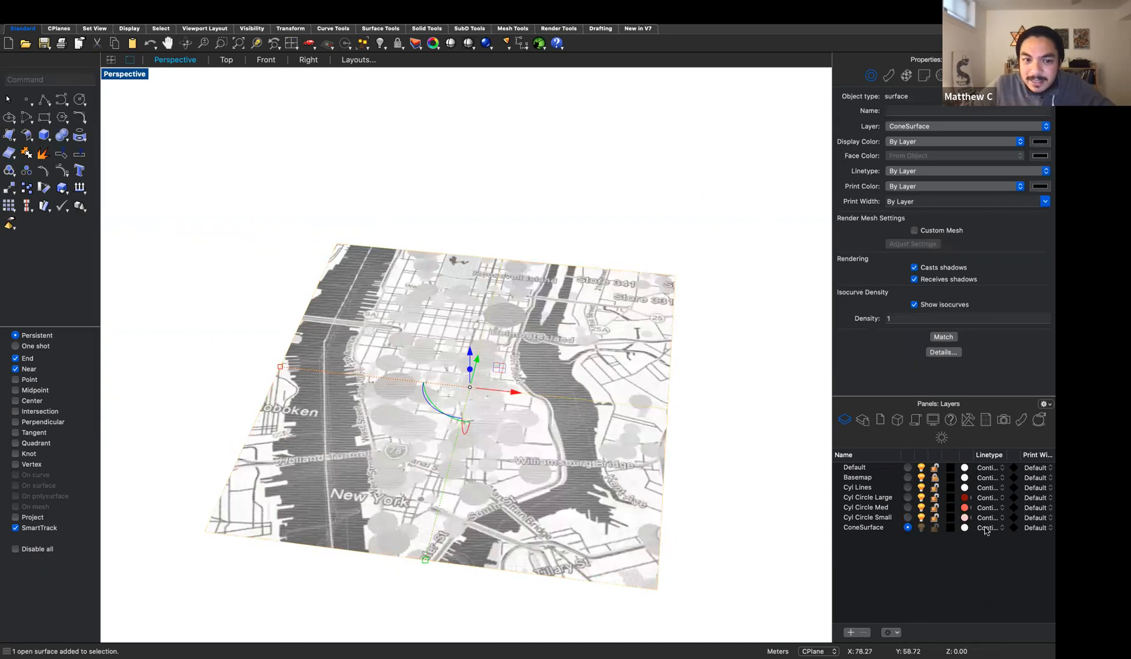
- Give the ConeSurface layer a Plaster material in pale yellow, hex #FAF592
left_click(964, 528)
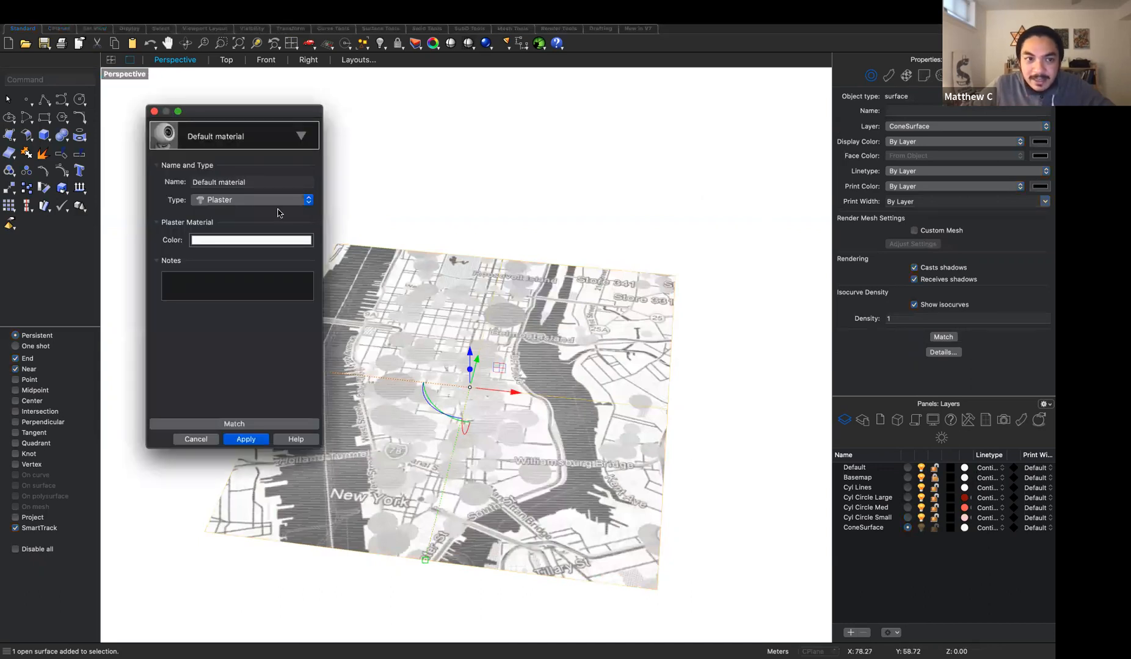
left_click(225, 239)
left_click(901, 216)
left_click_drag(900, 215, 904, 212)
left_click(980, 250)
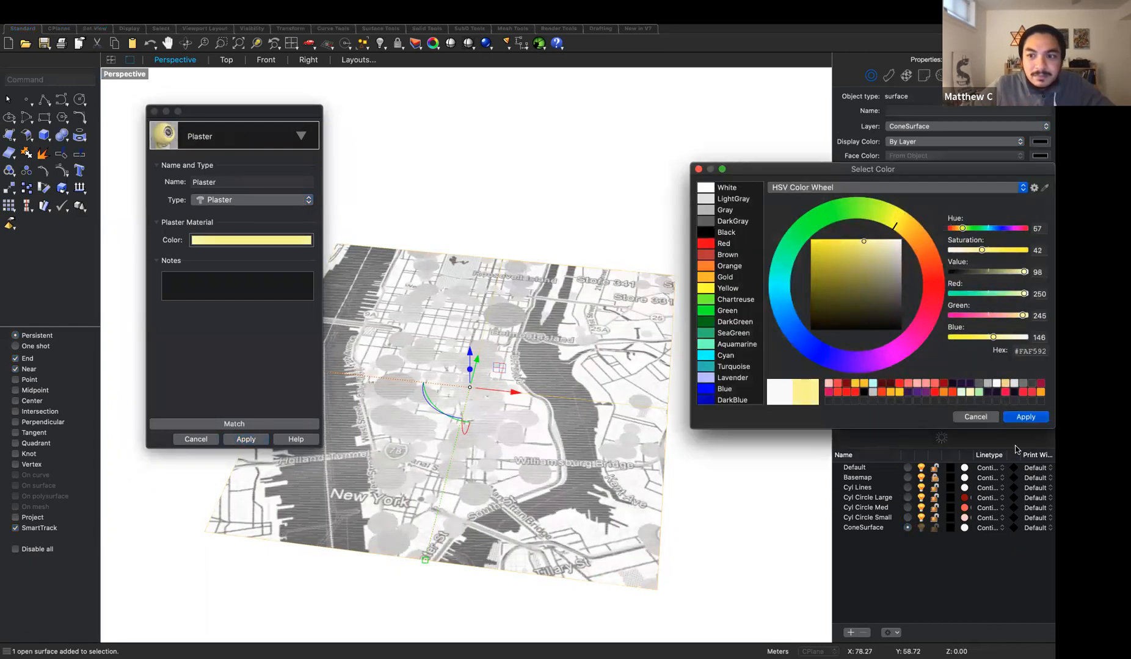
left_click(1025, 417)
left_click(246, 440)
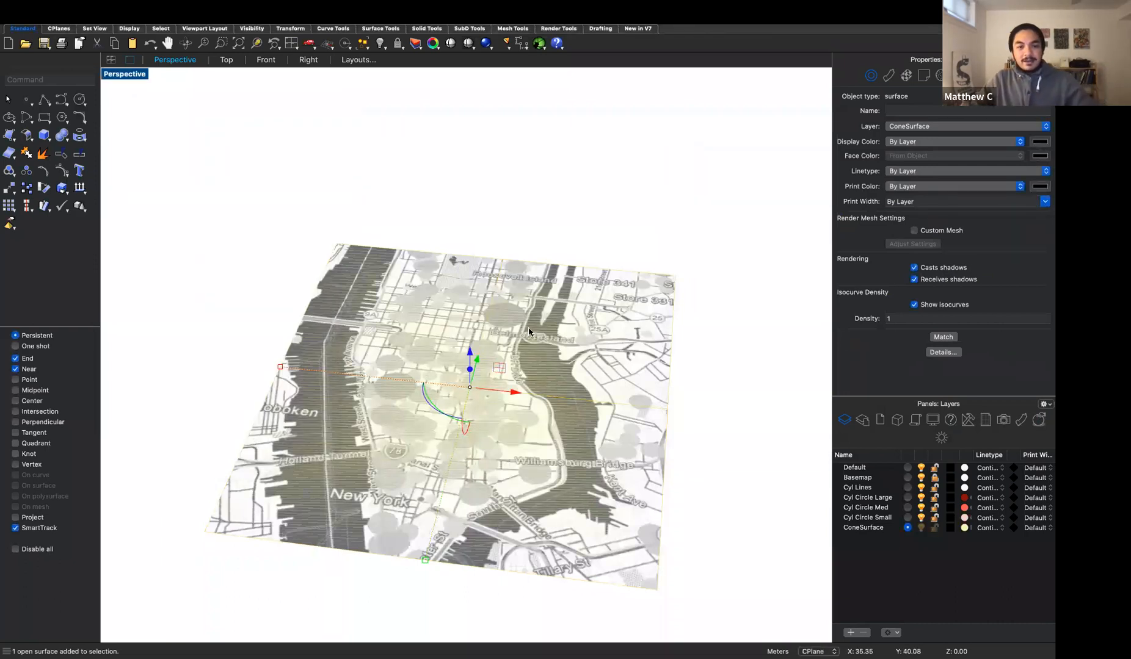
- Rebuild the ConeSurface surface with a point count of 30 in U and V and degree 3
mouse_move(692, 591)
right_mouse_down()
mouse_move(668, 542)
mouse_move(674, 558)
mouse_move(690, 550)
mouse_move(676, 492)
mouse_move(672, 532)
mouse_move(690, 596)
right_mouse_up()
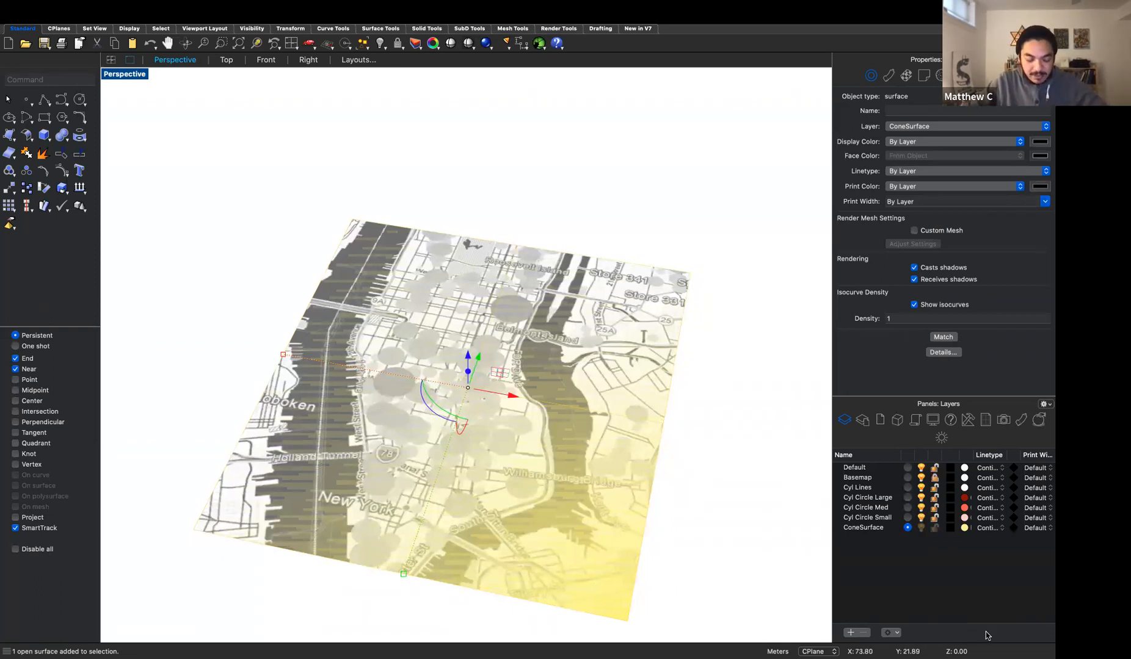
type("Re")
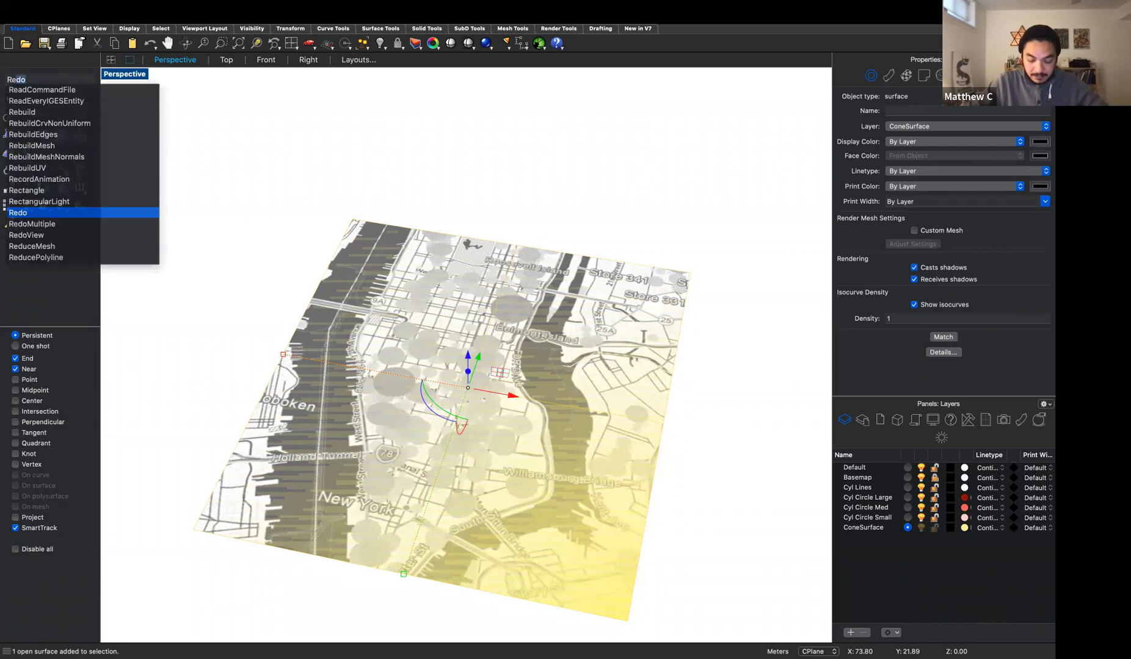
type("build")
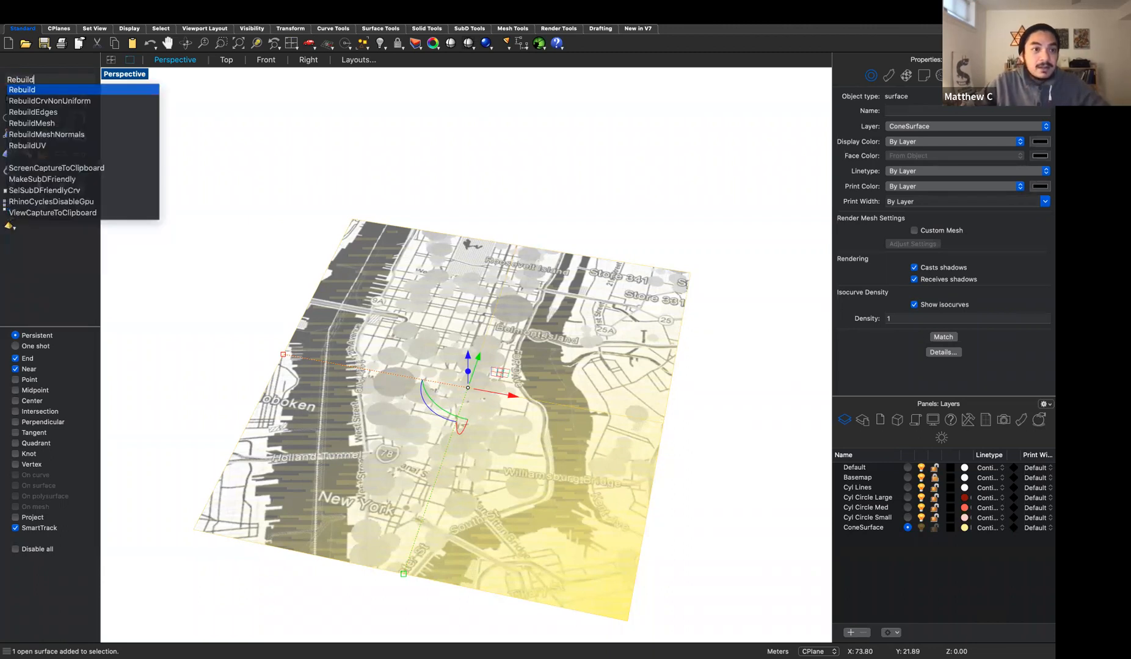
key("Return")
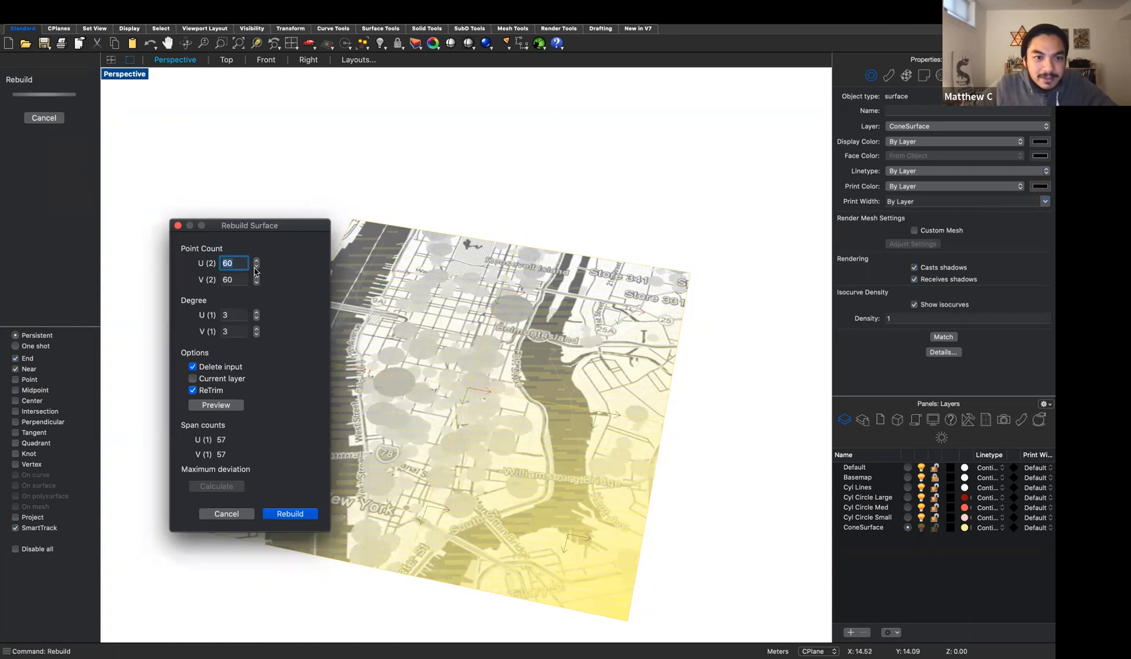
key("Tab")
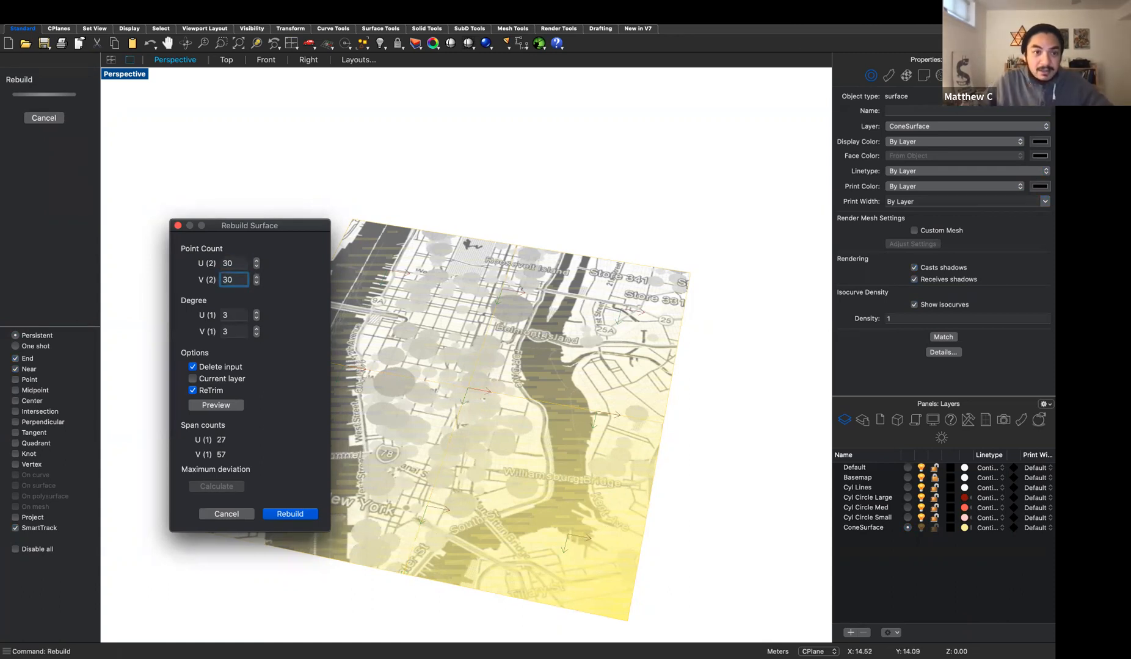
left_click(297, 519)
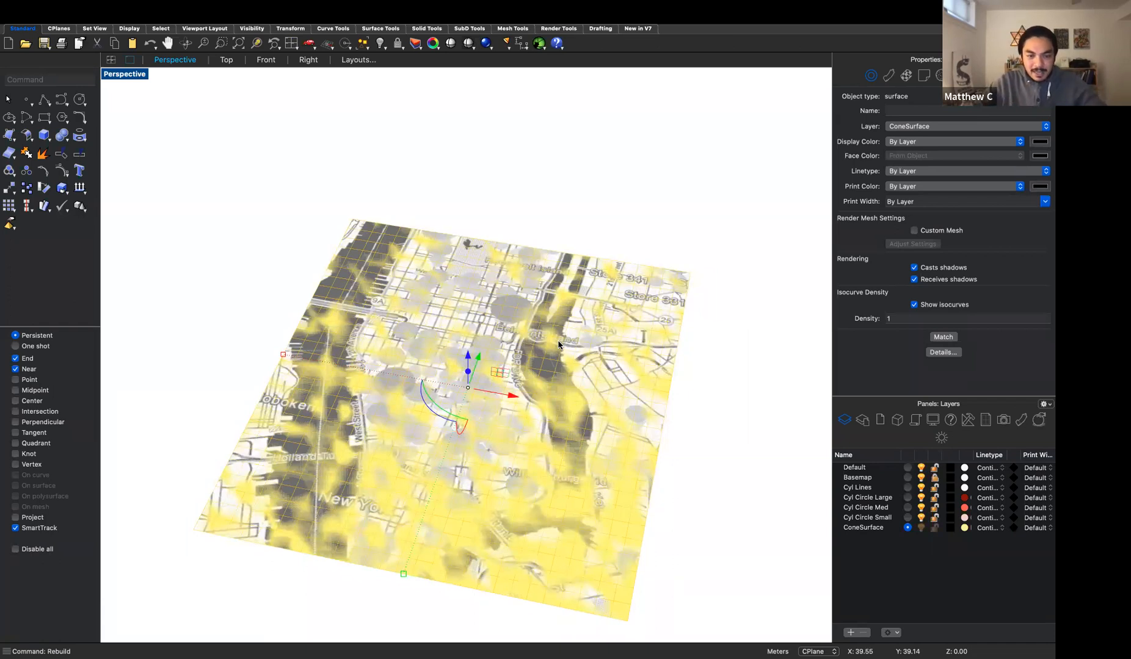
- Turn on the surface's control points and raise one point over the large circle in upper Manhattan into a tall peak
type("PointsOn")
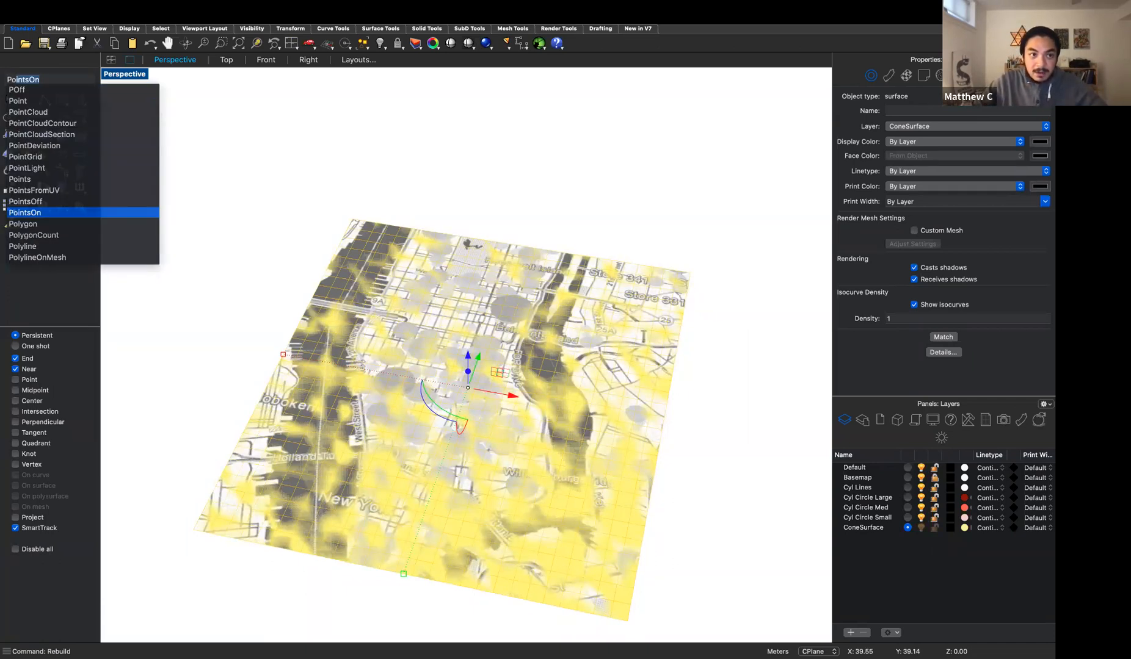
key("Return")
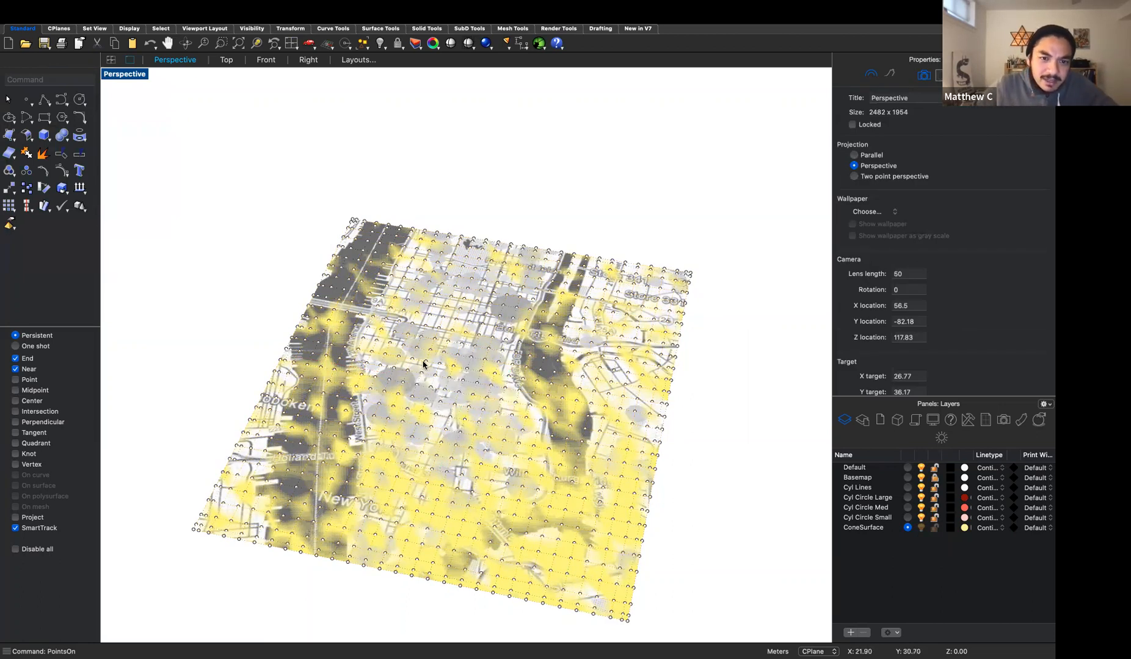
left_click(516, 309)
left_click_drag(517, 279, 514, 47)
right_click_drag(682, 457, 665, 436)
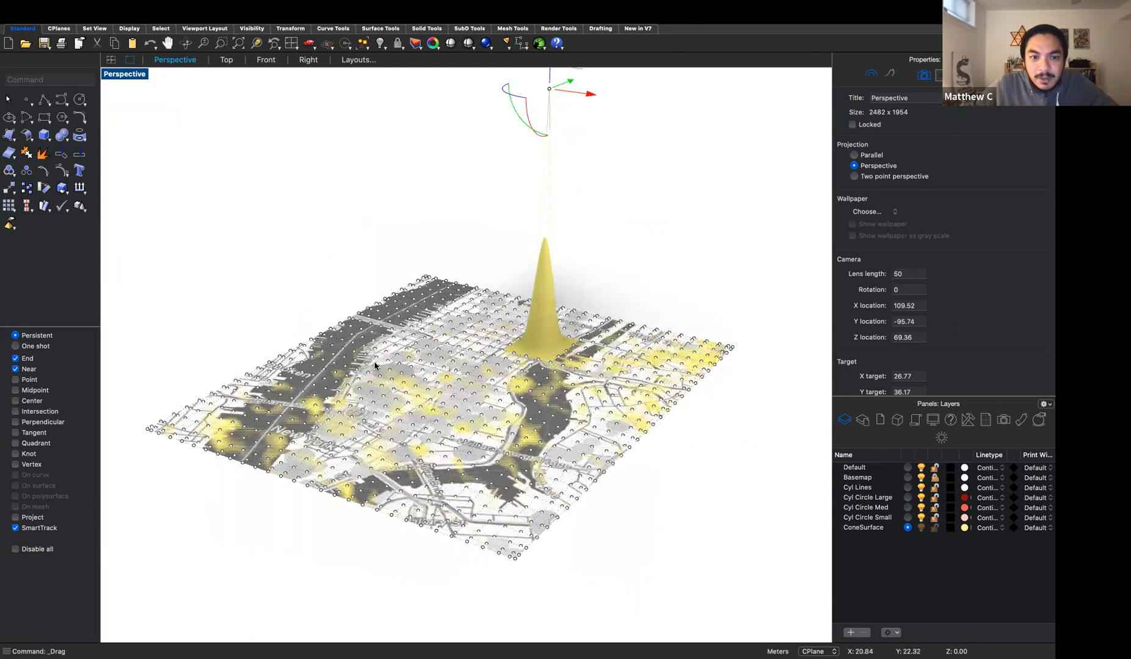
- Raise two more control points southwest of the first peak to form two additional tall peaks over Manhattan
left_click(392, 374)
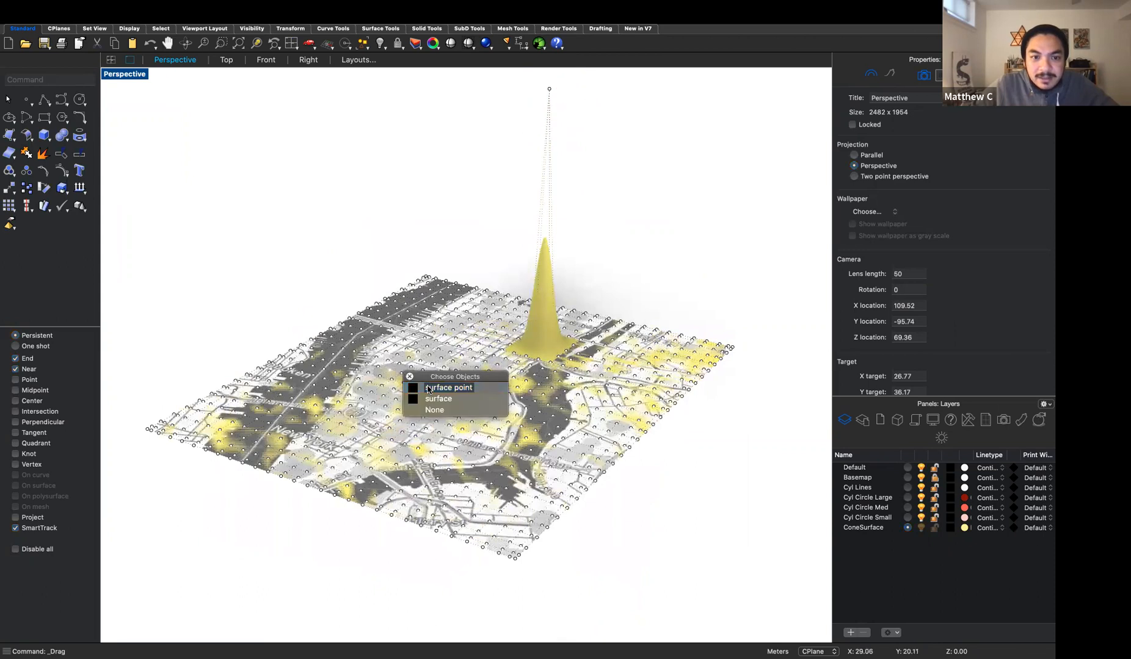
left_click(429, 389)
left_click_drag(389, 352, 409, 74)
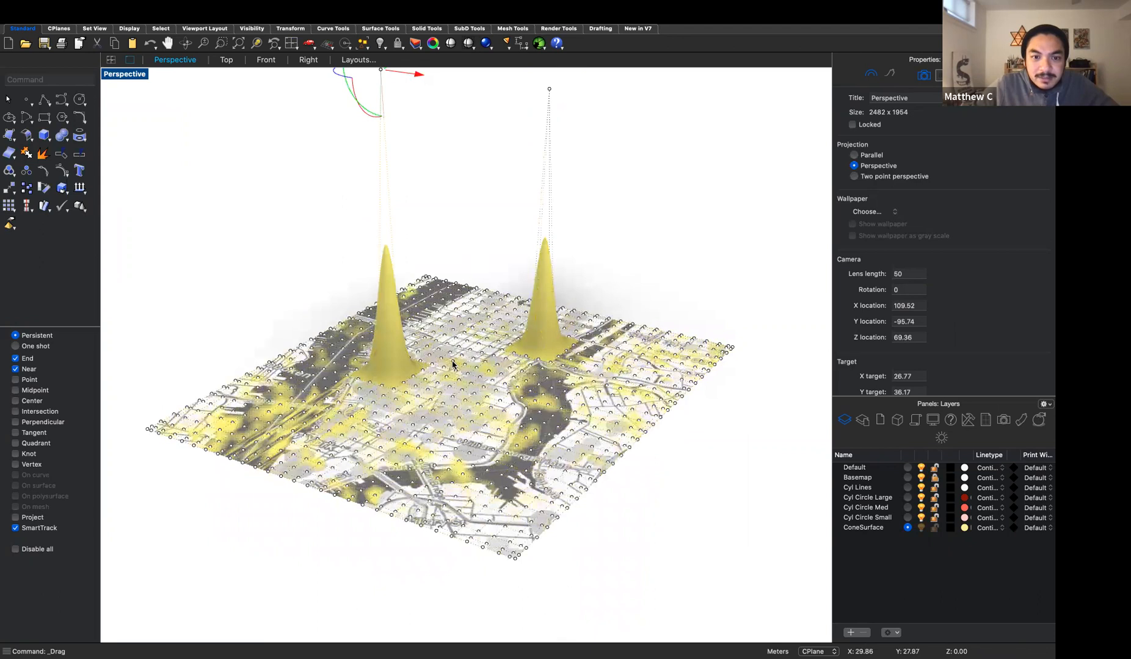
left_click(450, 365)
left_click(501, 379)
left_click_drag(453, 351, 429, 8)
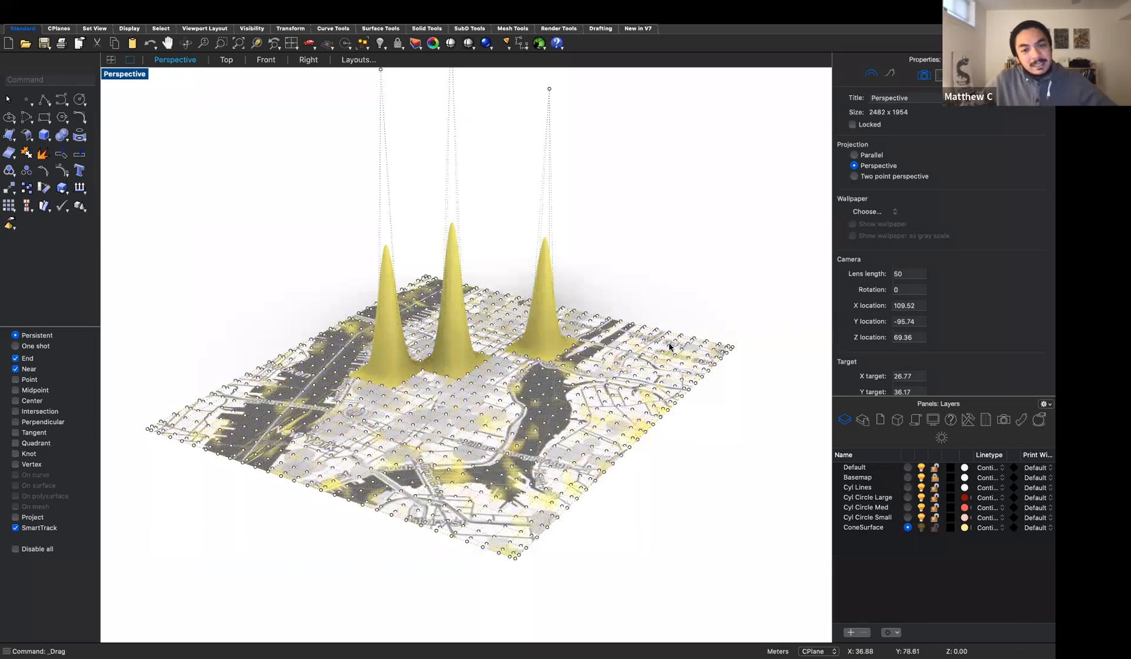
right_click_drag(655, 550, 653, 560)
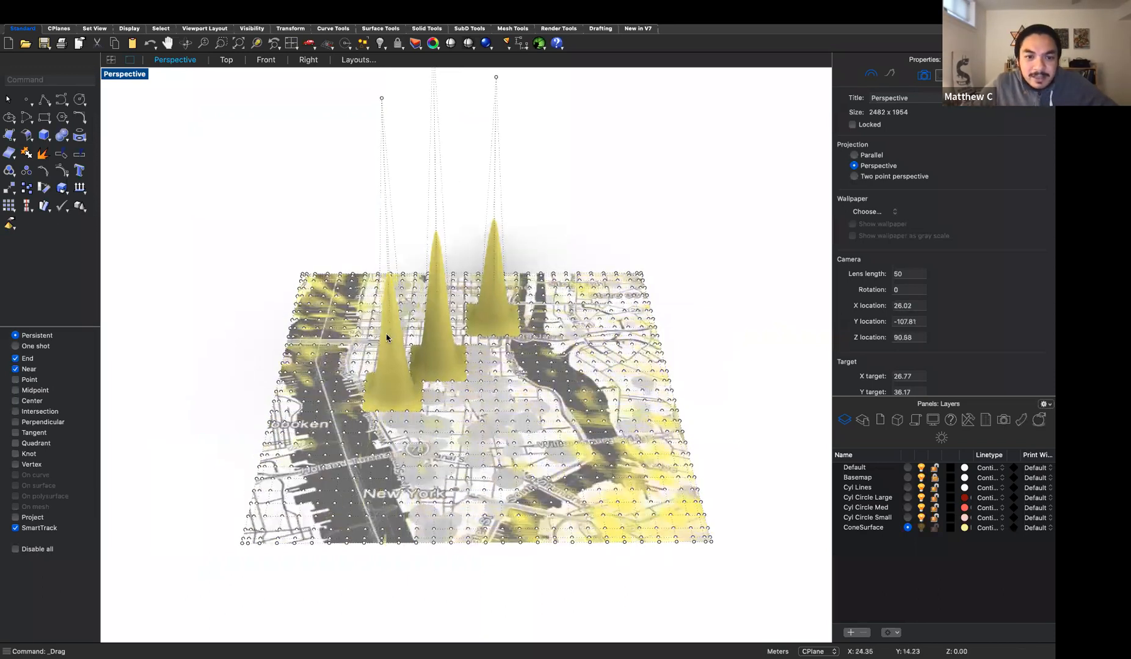
- Try to raise a fourth control point over lower Manhattan, and undo that move
left_click(457, 437)
left_click(480, 454)
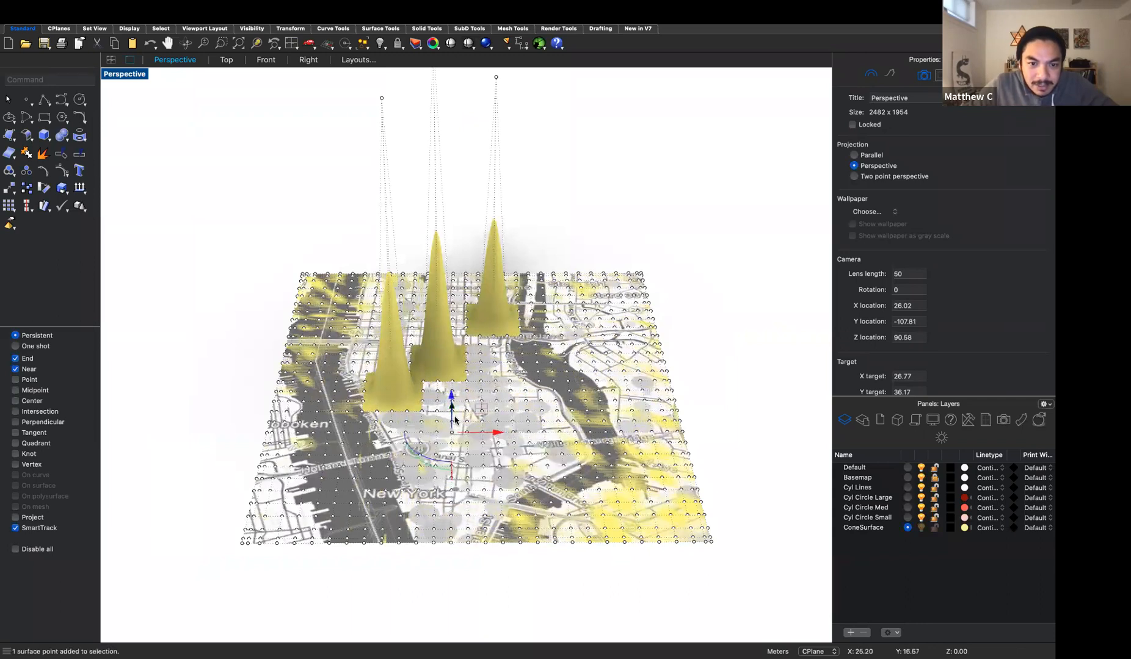
left_click_drag(453, 415, 452, 219)
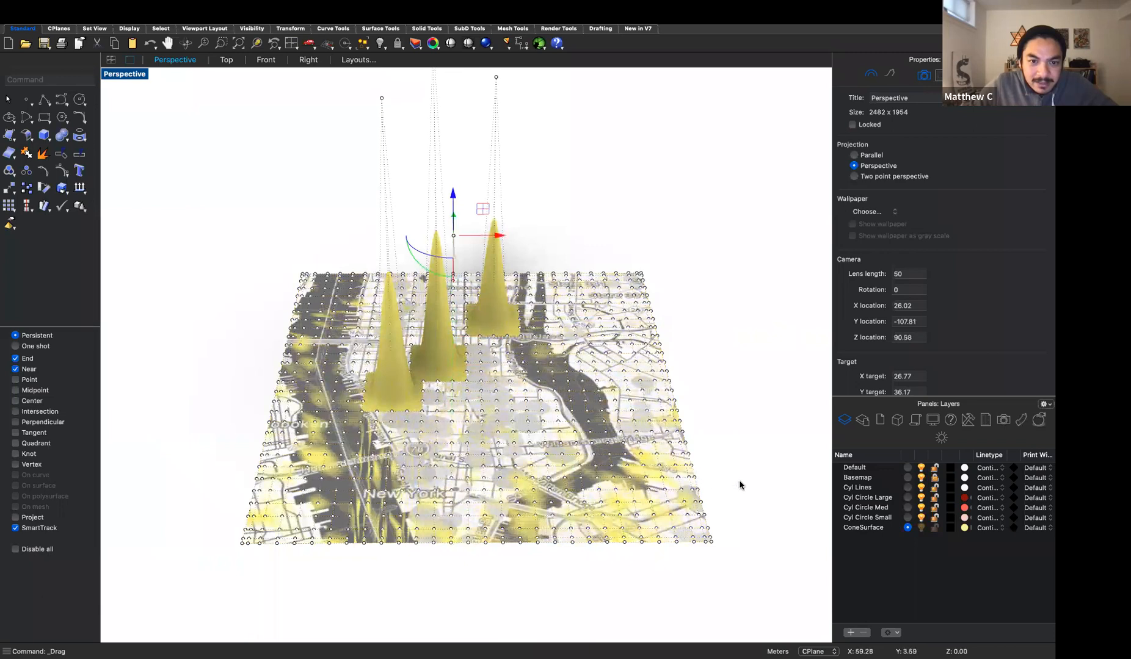
right_click_drag(696, 487, 609, 470)
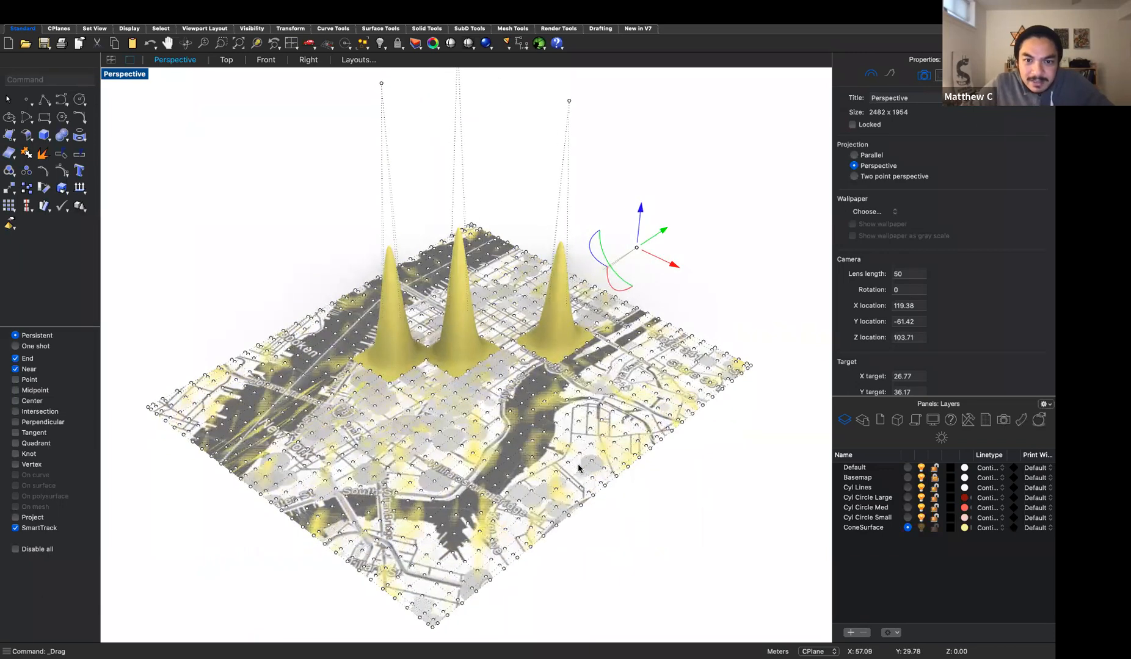
key("super+z")
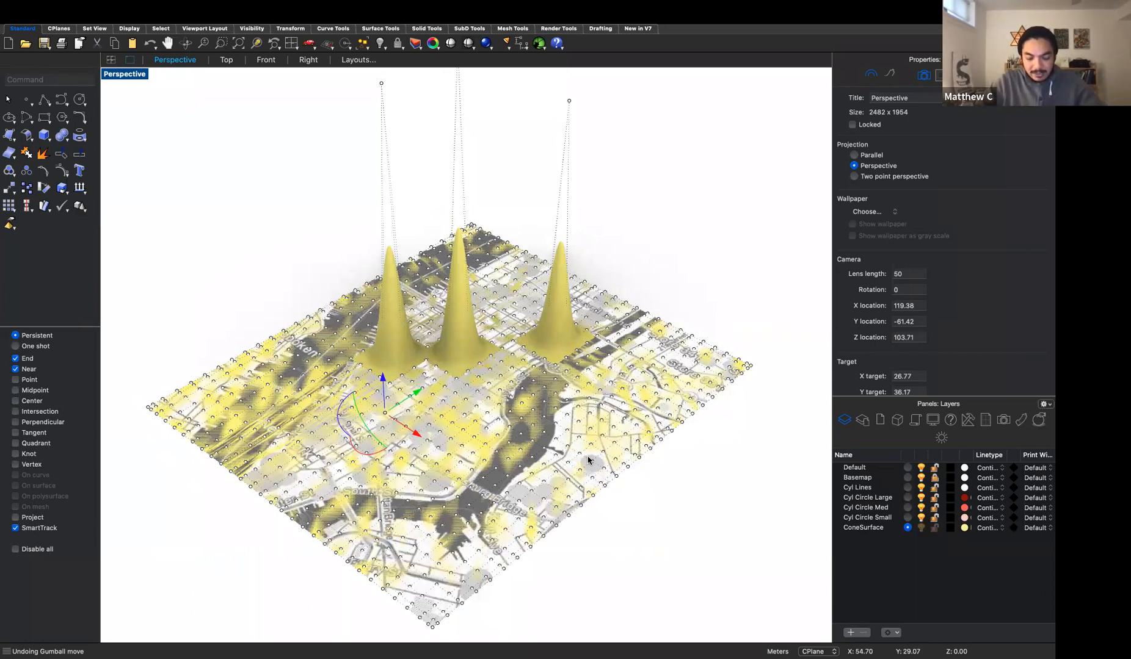
type("rebuild")
key("Return")
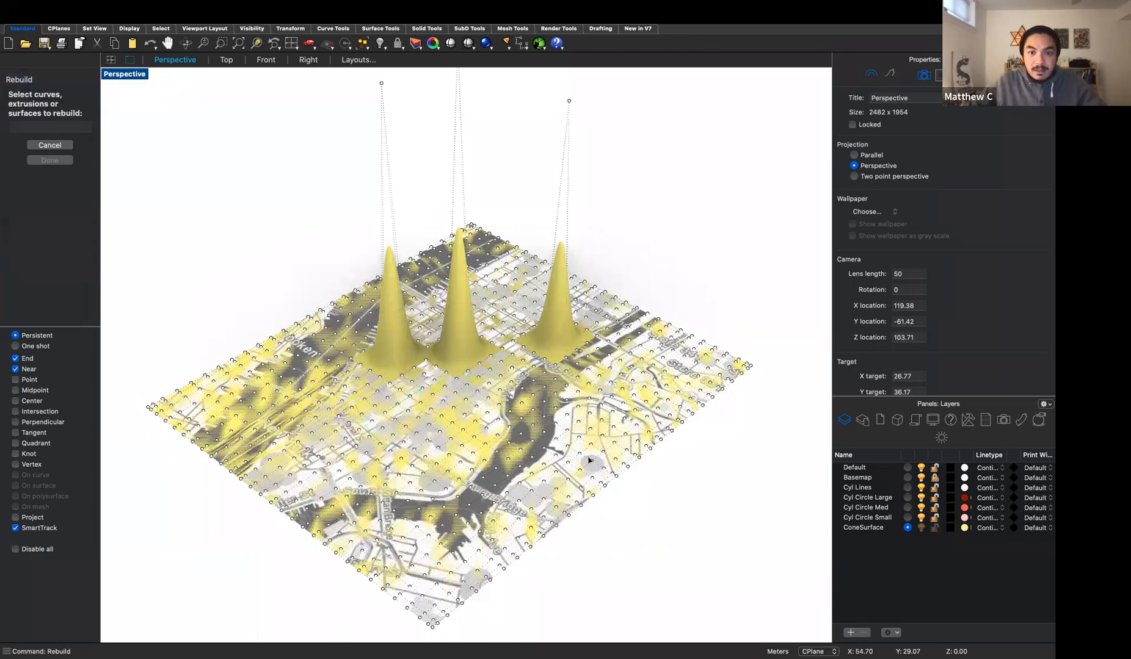
key("Escape")
key("Escape")
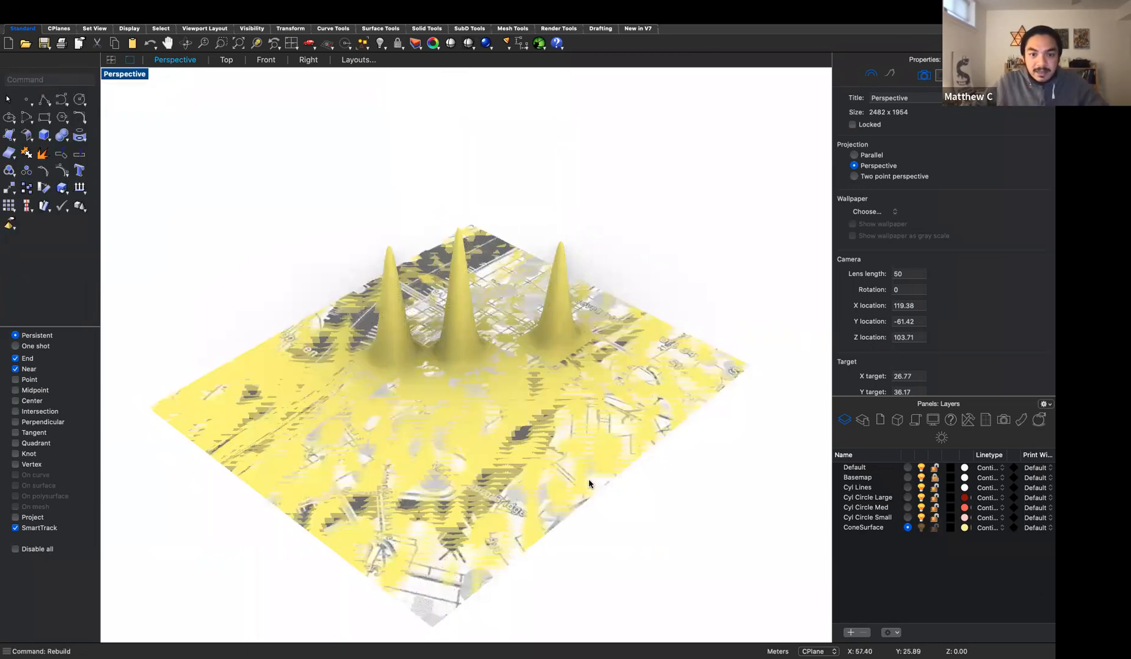
- Rebuild the peaked surface more densely, with a U point count of 60 and degree 3
left_click(550, 335)
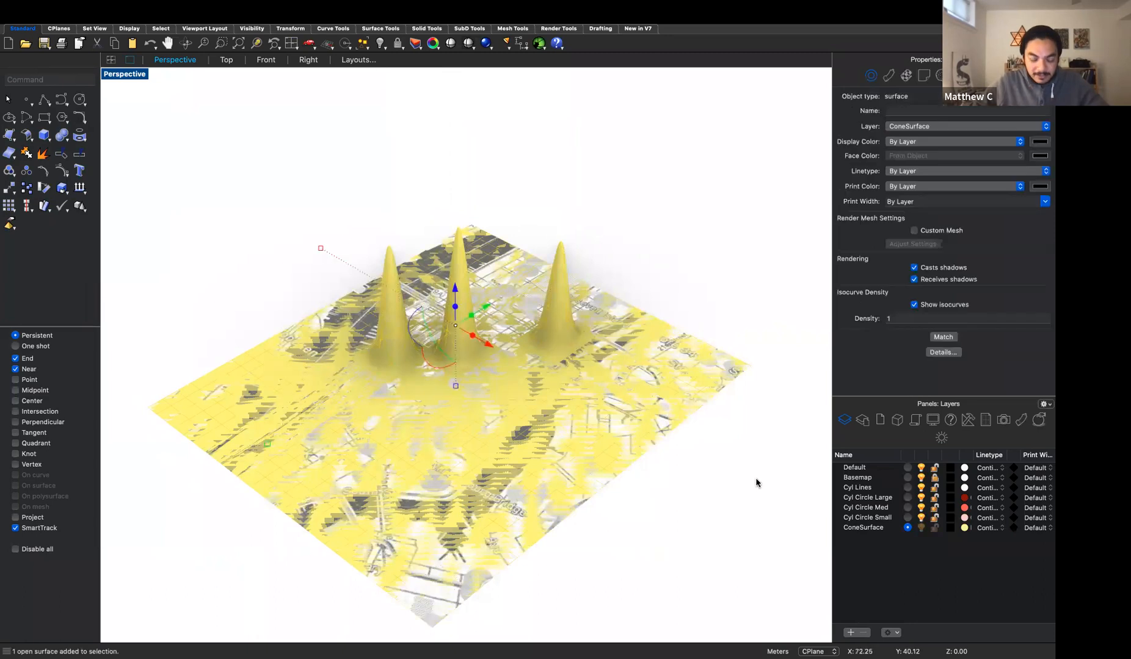
type("Redo")
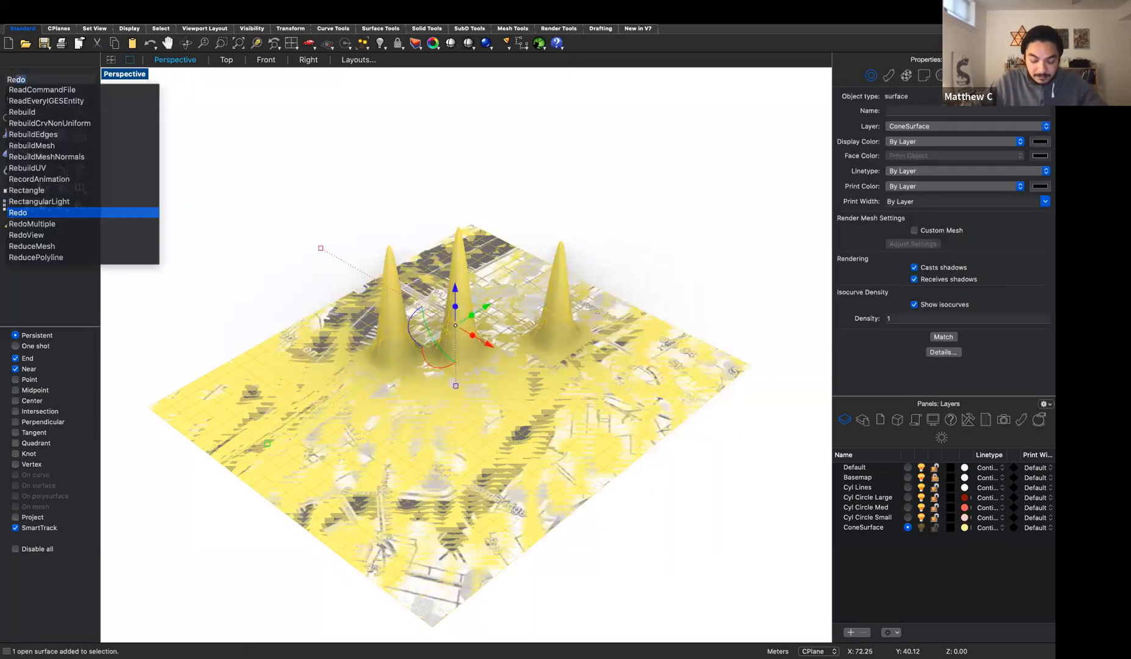
key("BackSpace")
key("BackSpace")
type("build")
key("Return")
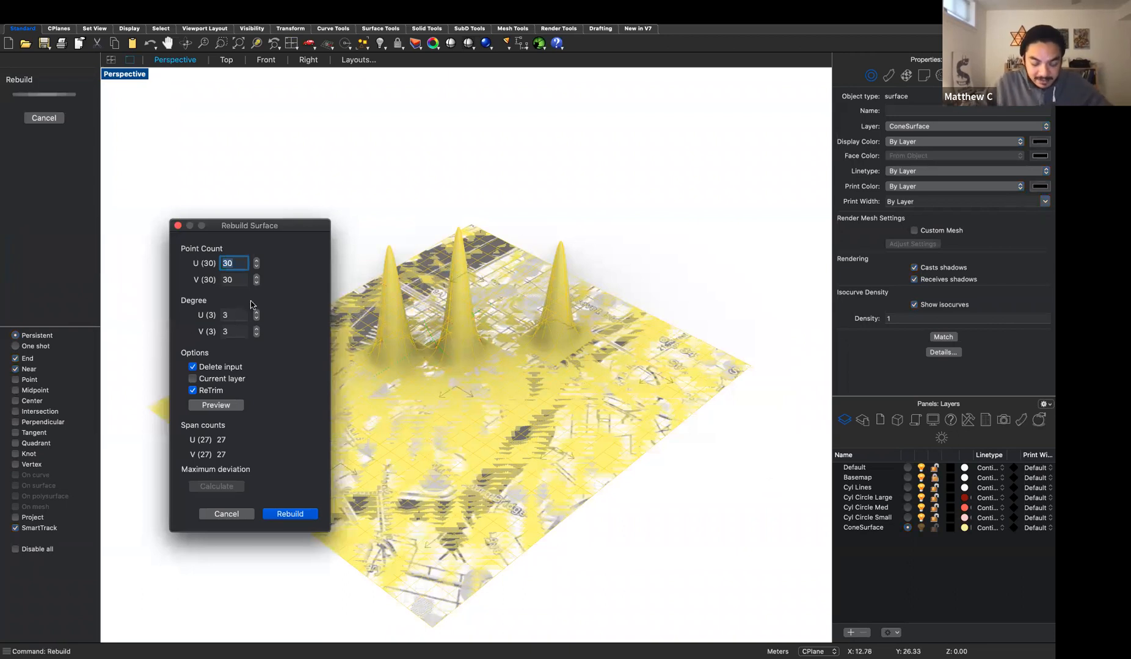
type("60")
key("Tab")
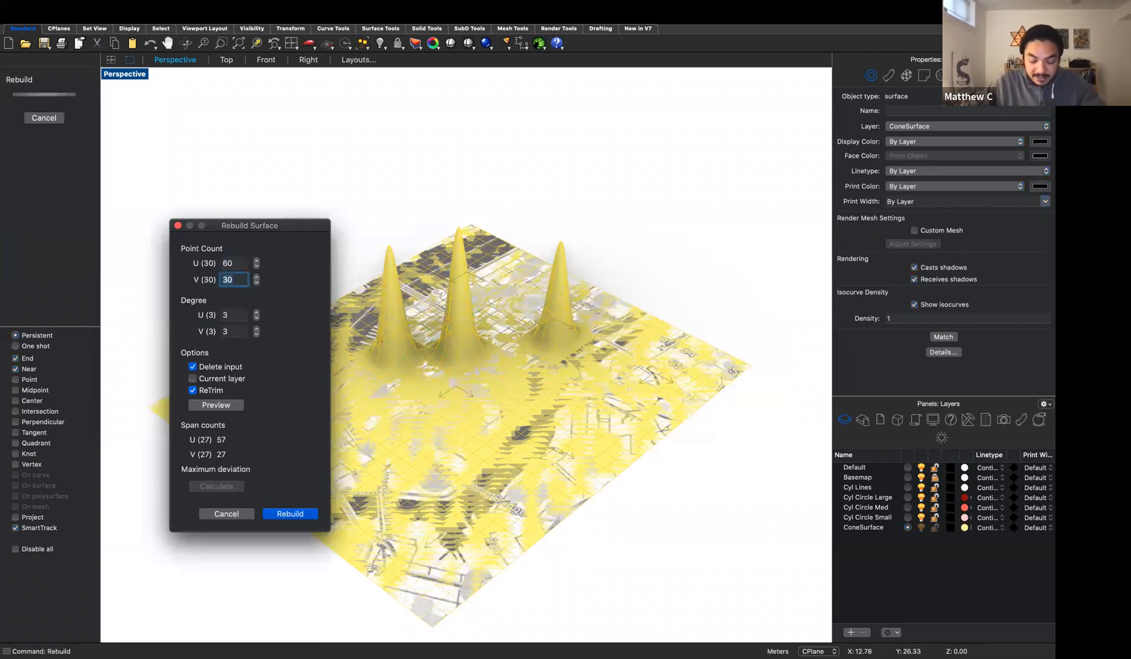
key("Return")
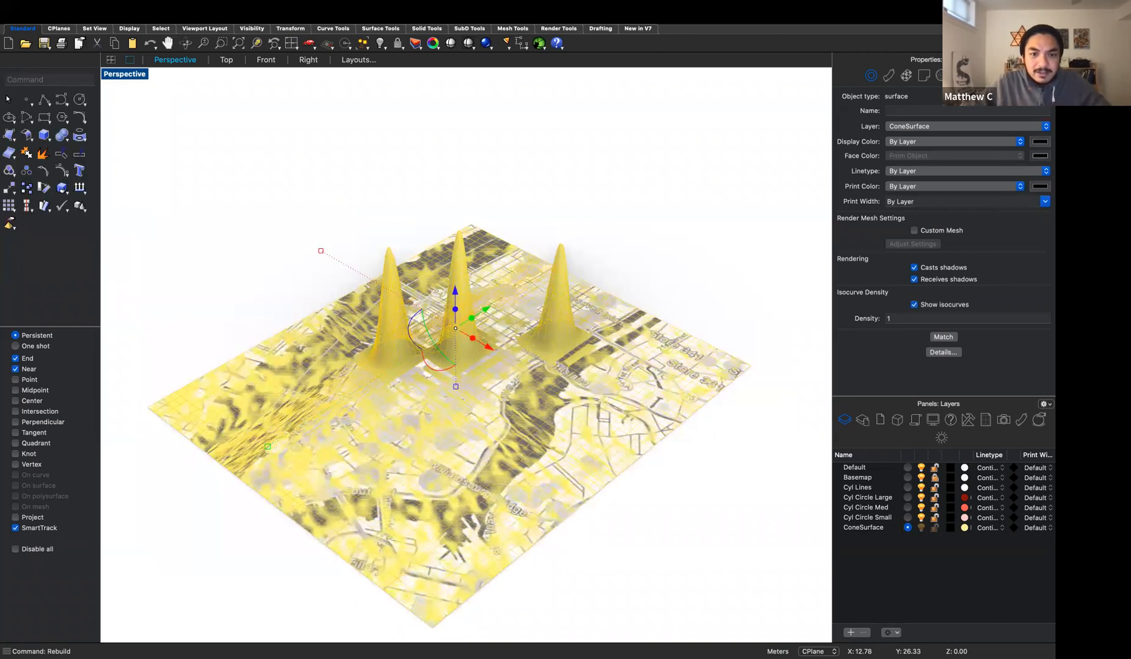
- Turn on the control points of the rebuilt surface with PointsOn
type("Points")
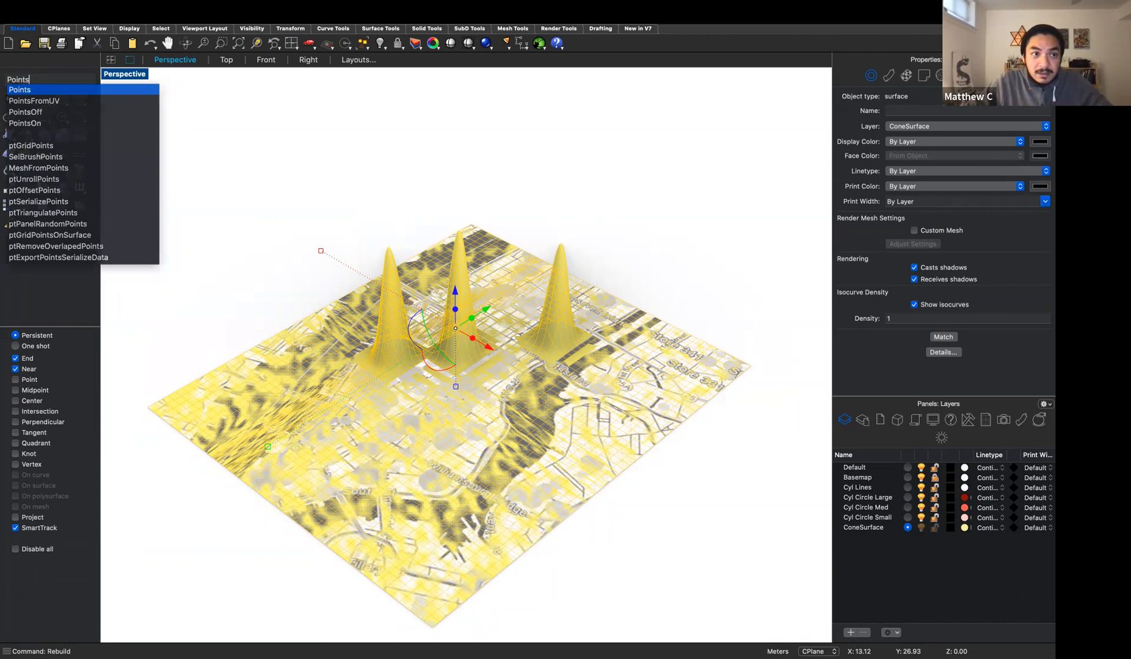
key("Down")
key("Down")
key("Down")
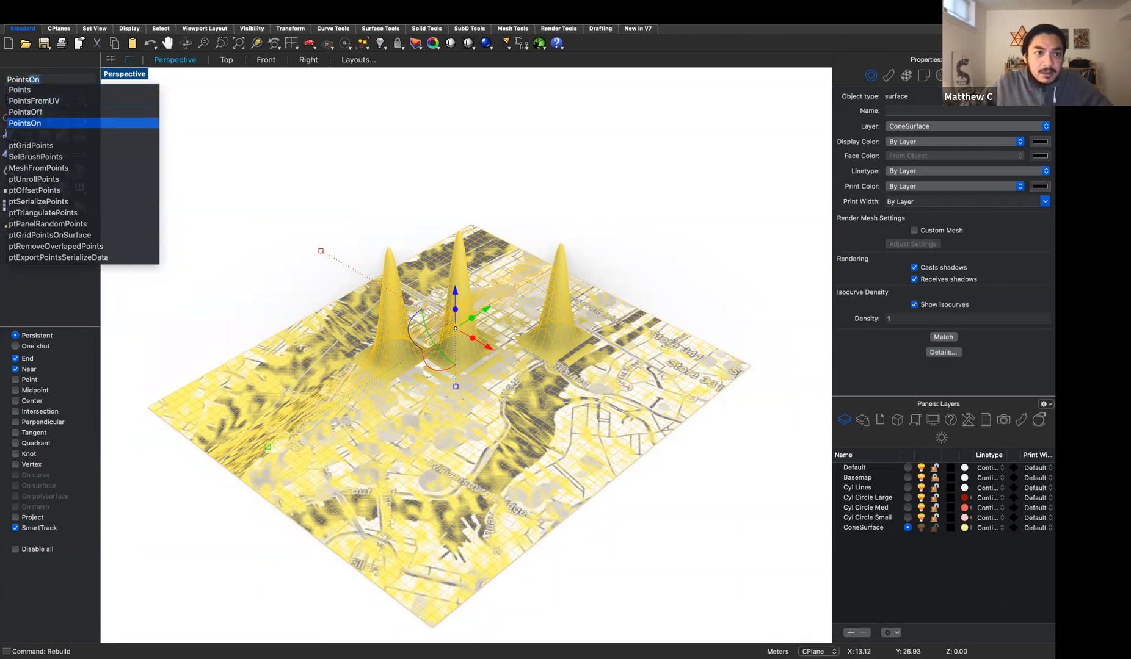
key("Return")
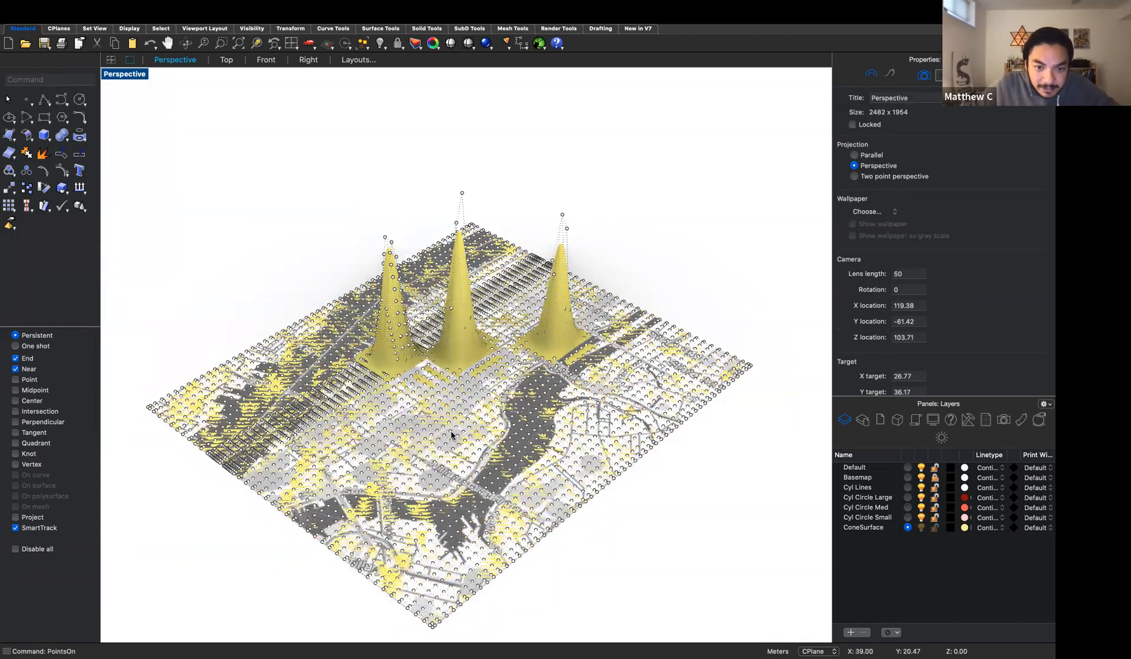
- Raise two control points south of the three existing peaks to form two narrower peaks
left_click(464, 438)
left_click(498, 454)
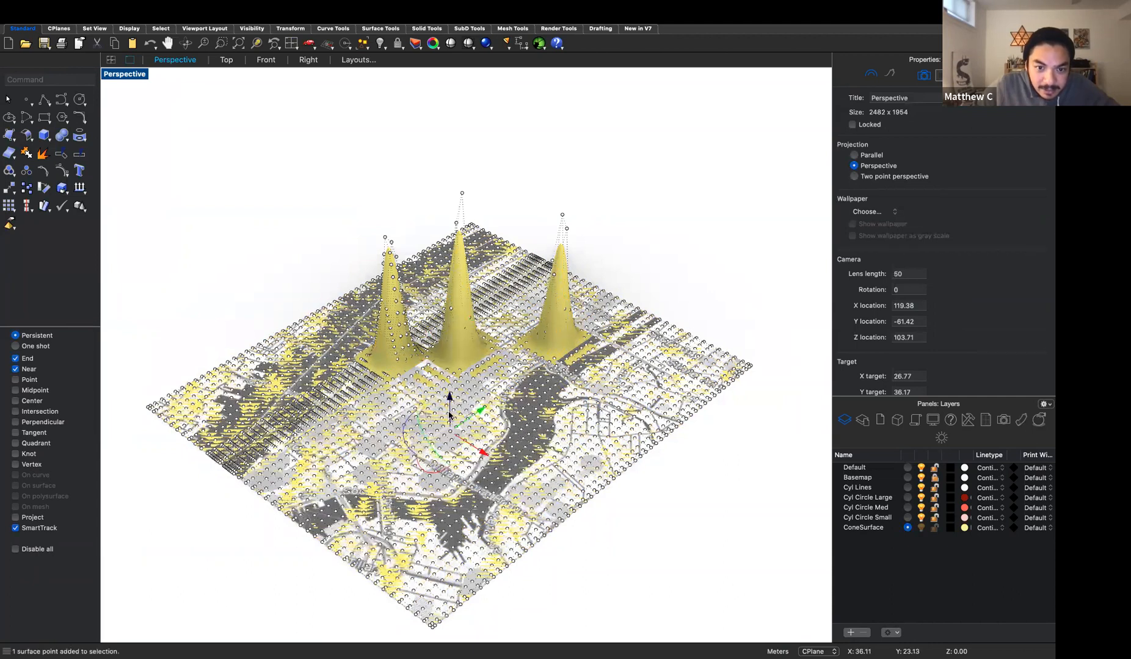
left_click_drag(449, 429, 440, 201)
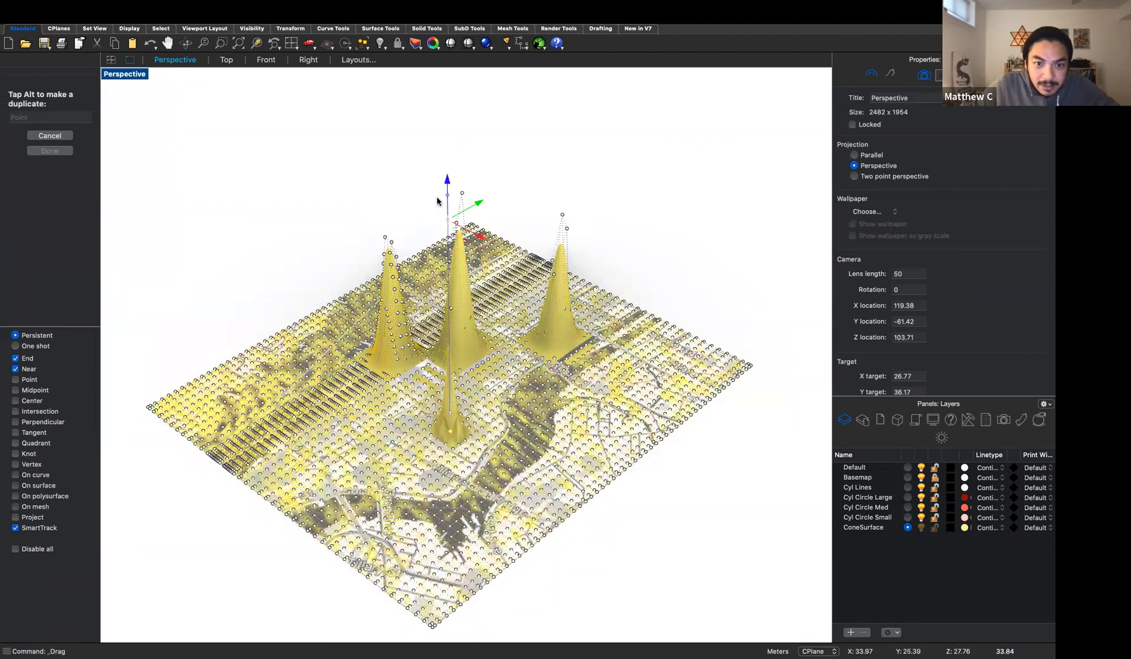
left_click(389, 422)
left_click(414, 434)
left_click_drag(388, 420, 357, 218)
left_click(633, 506)
right_click_drag(562, 547, 617, 567)
key("F10")
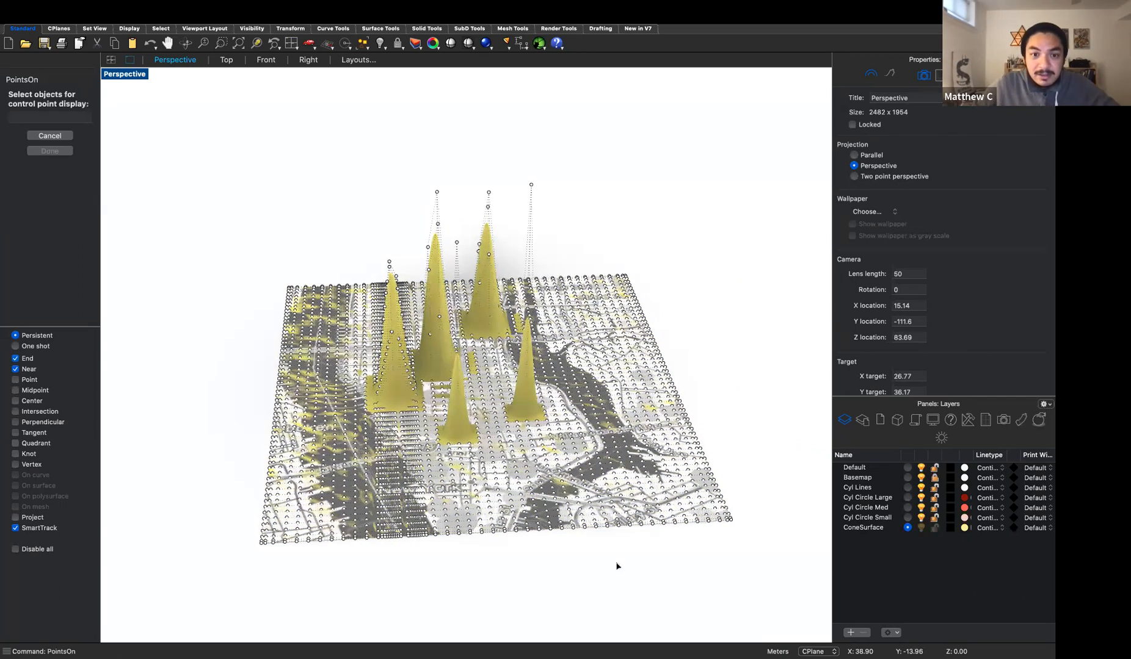
left_click(667, 446)
left_click(724, 463)
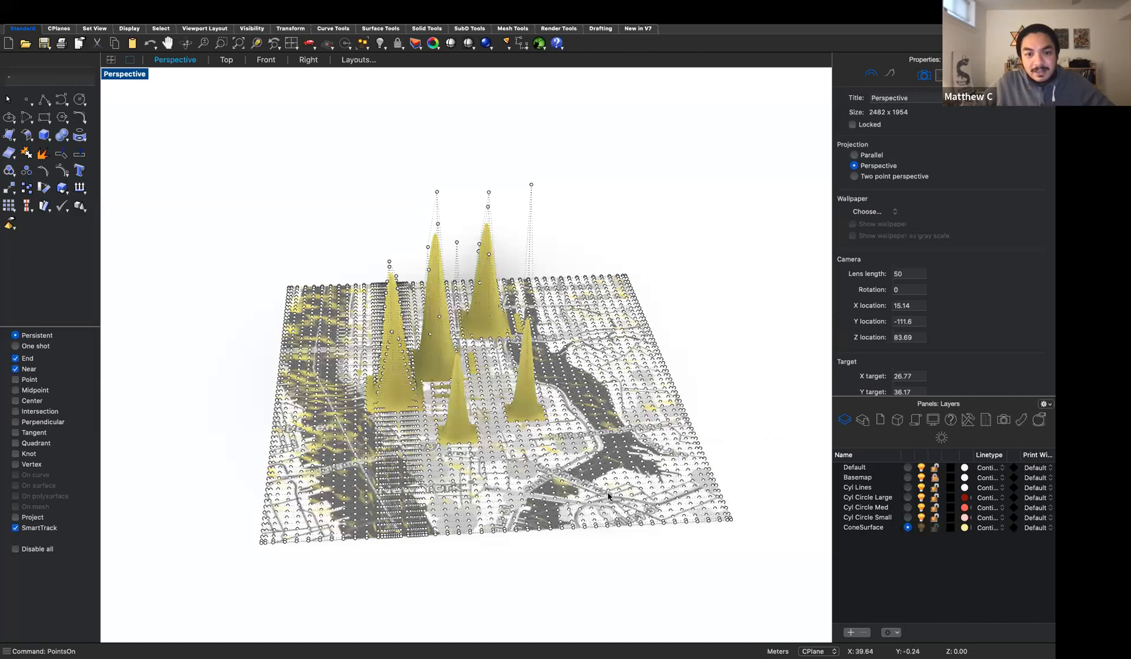
right_click_drag(626, 563, 658, 563)
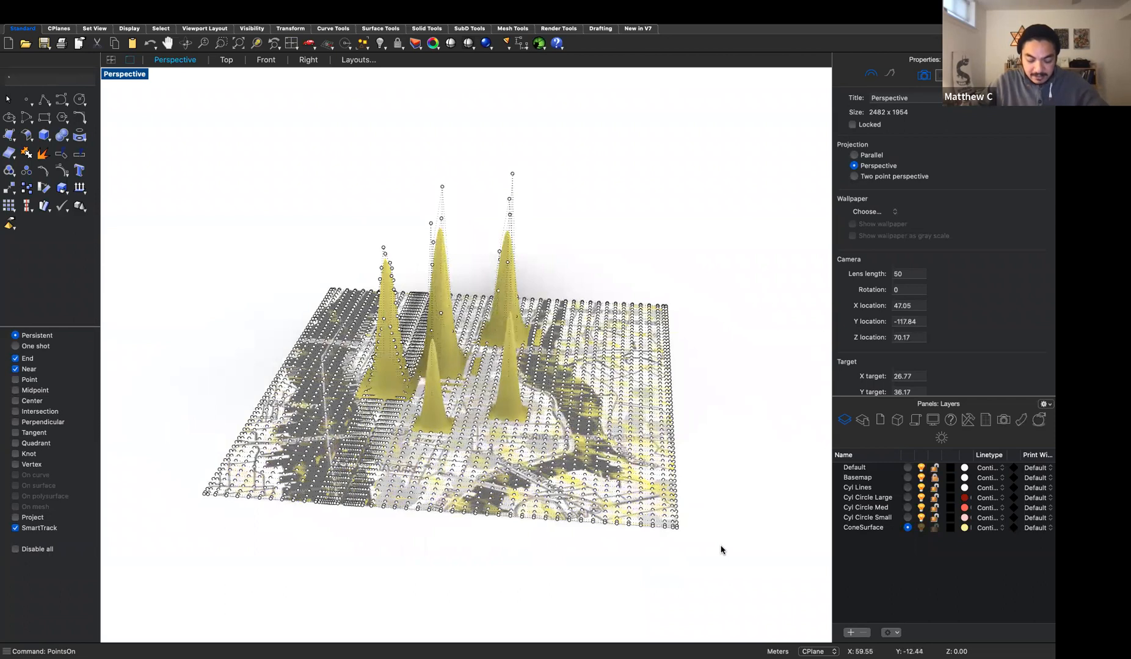
- Turn off the surface's control points and hide the Basemap layer
key("BackSpace")
type("pointsOff")
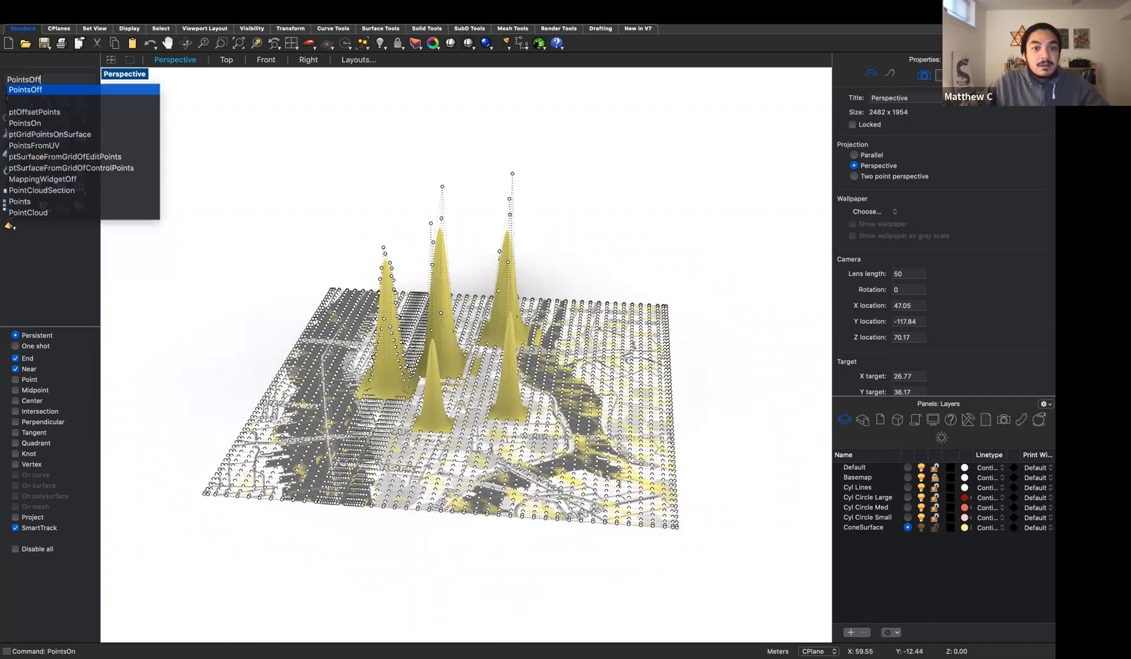
key("Return")
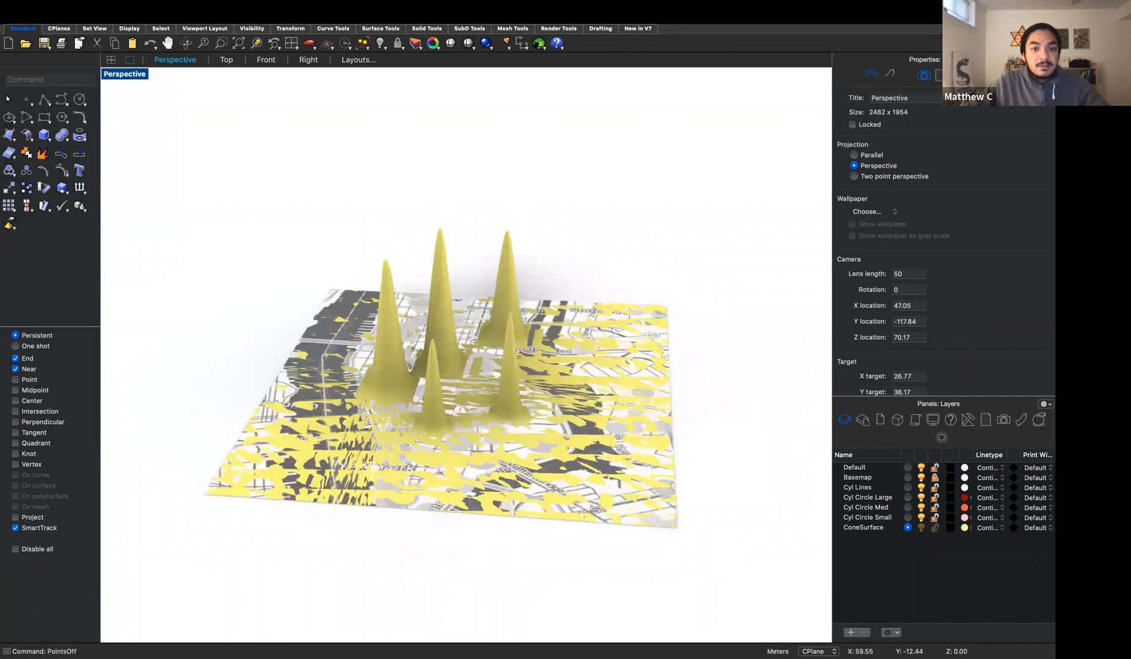
left_click(921, 478)
mouse_move(726, 509)
right_mouse_down()
mouse_move(677, 503)
mouse_move(646, 472)
mouse_move(689, 462)
mouse_move(727, 492)
right_mouse_up()
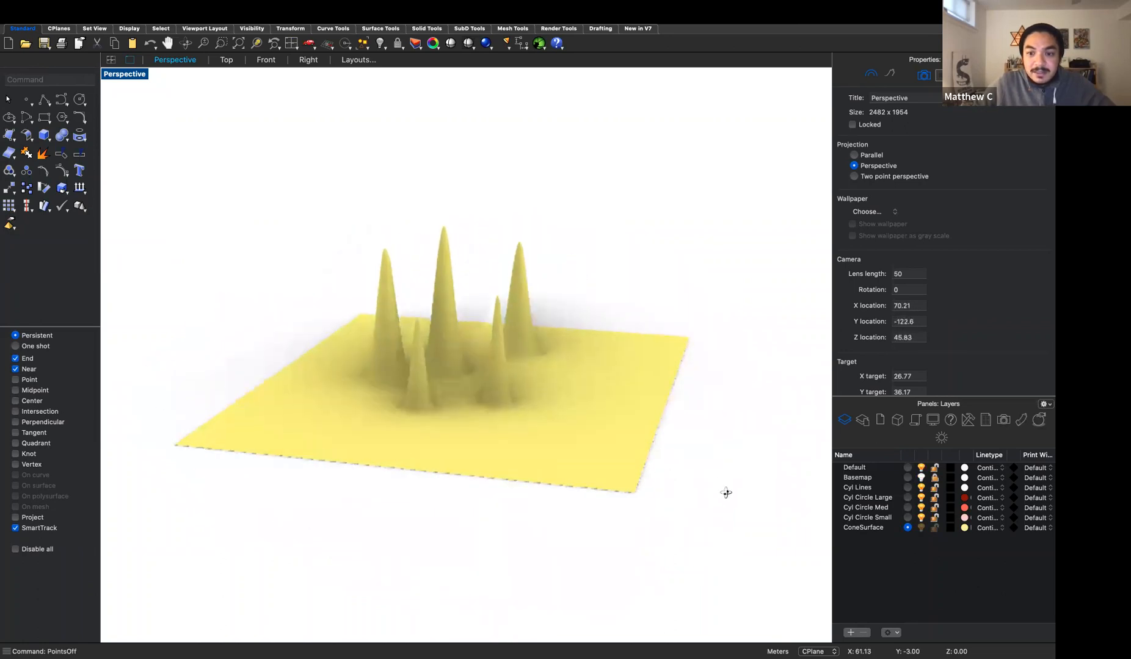
- Make Basemap the current, visible layer and raise the basemap surface slightly above the flat part of the peaked surface
left_click(910, 479)
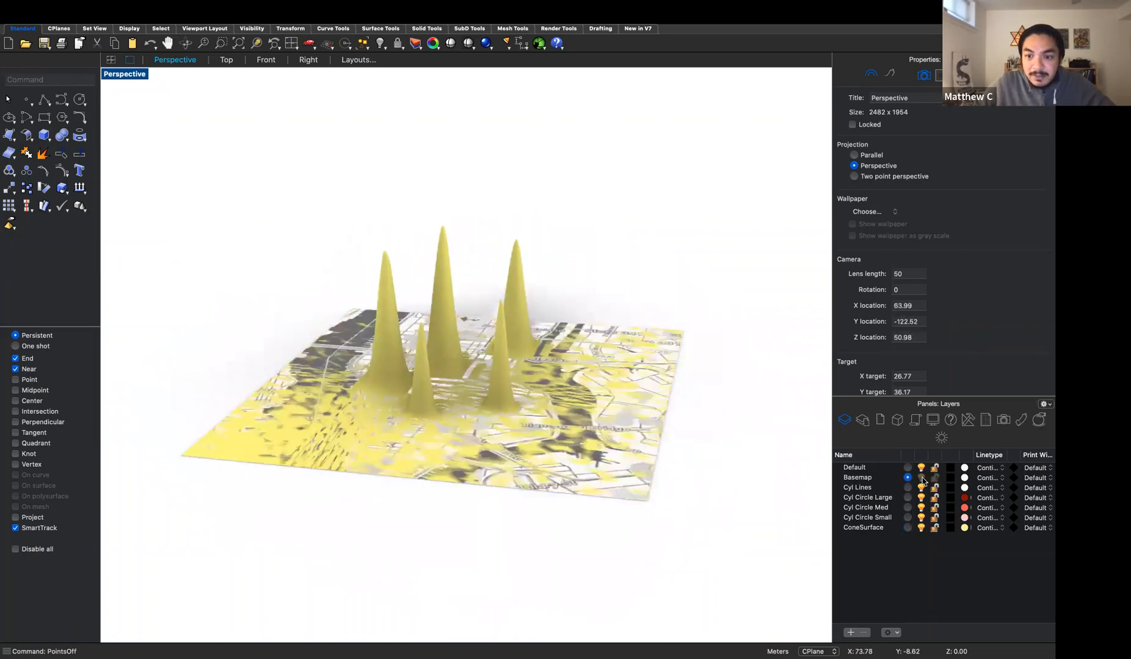
left_click(586, 458)
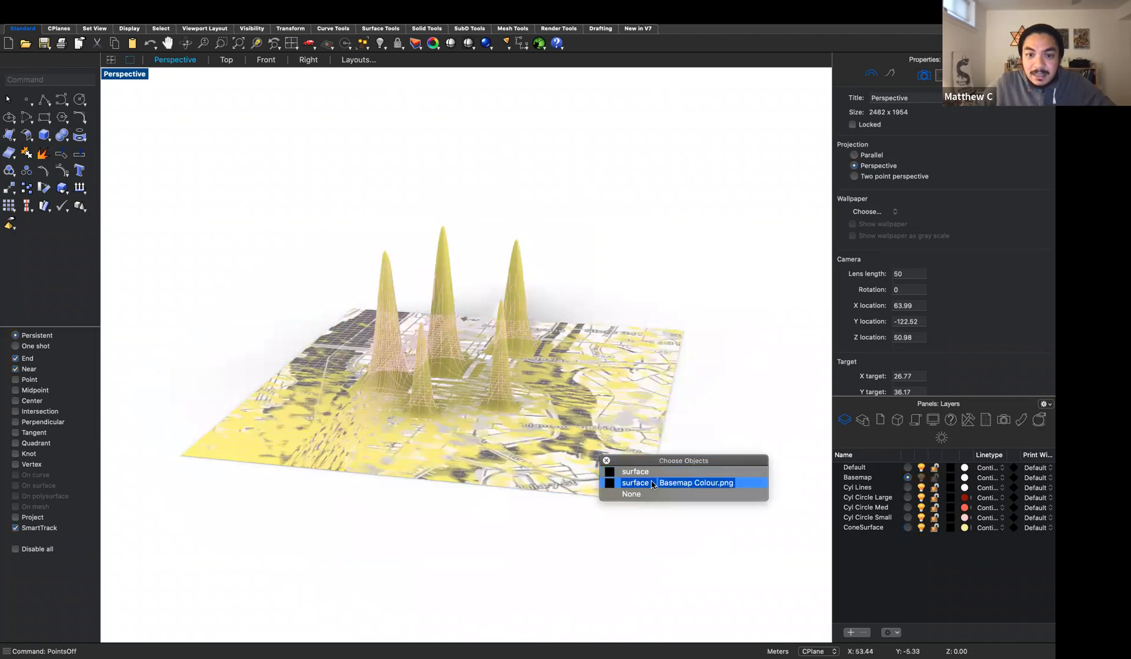
left_click(660, 482)
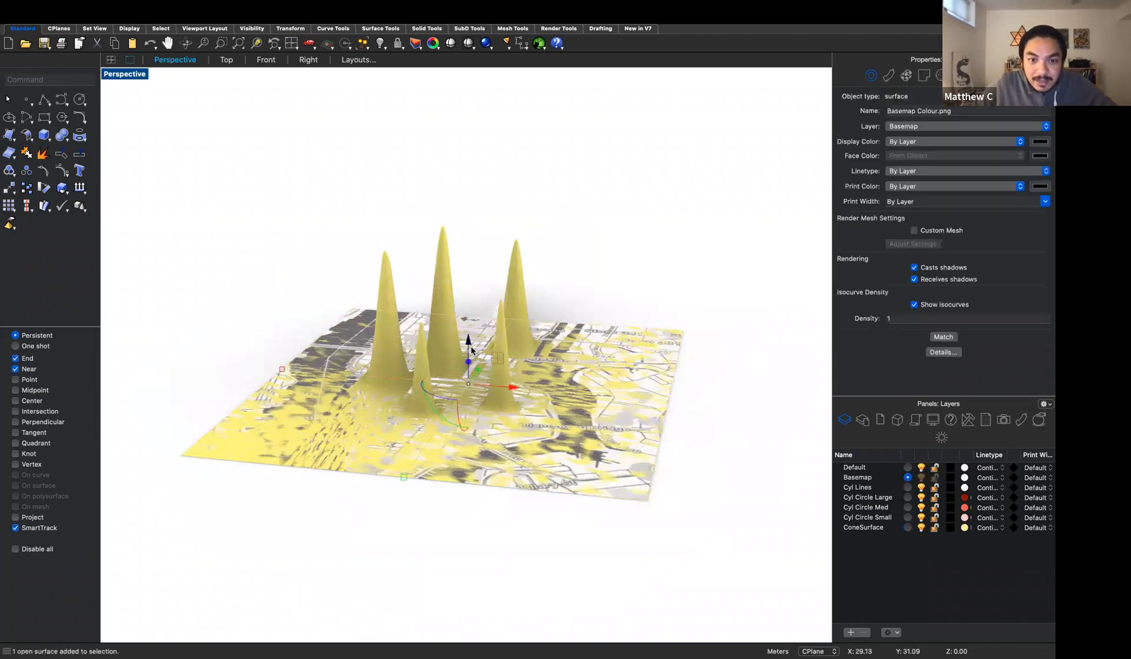
left_click_drag(468, 344, 470, 346)
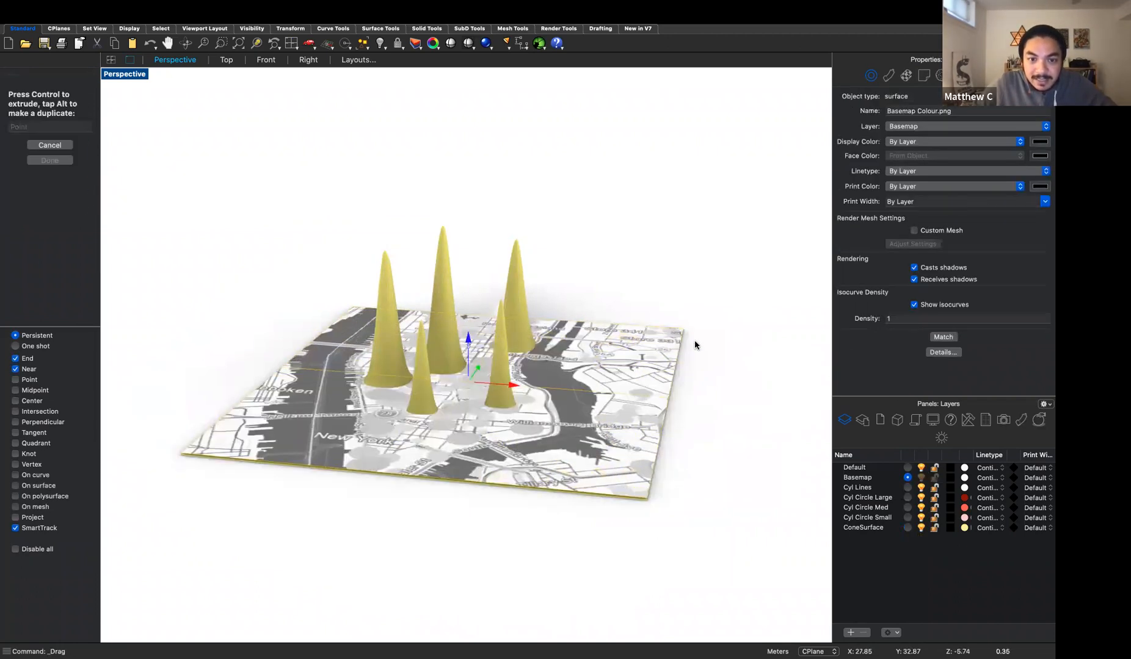
left_click_drag(694, 345, 696, 347)
left_click(709, 497)
right_click_drag(709, 497, 742, 485)
- Split the peaked ConeSurface surface using the basemap surface as the cutting object
left_click(445, 340)
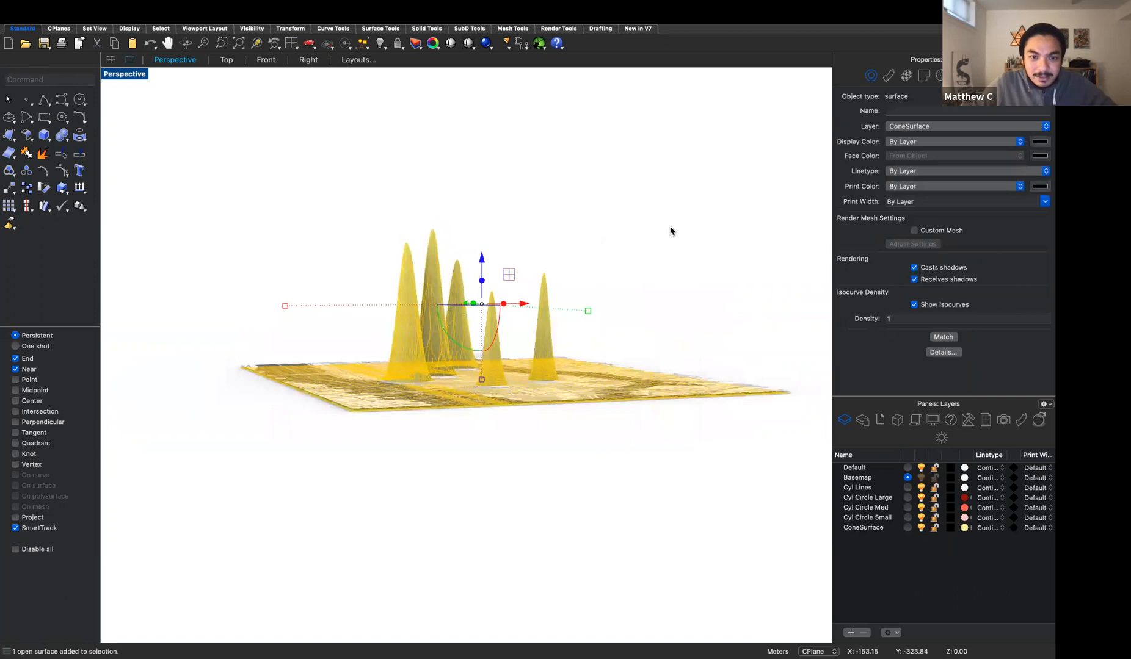
type("s")
key("Return")
right_click_drag(439, 480, 313, 409)
scroll(312, 409, "up", 10)
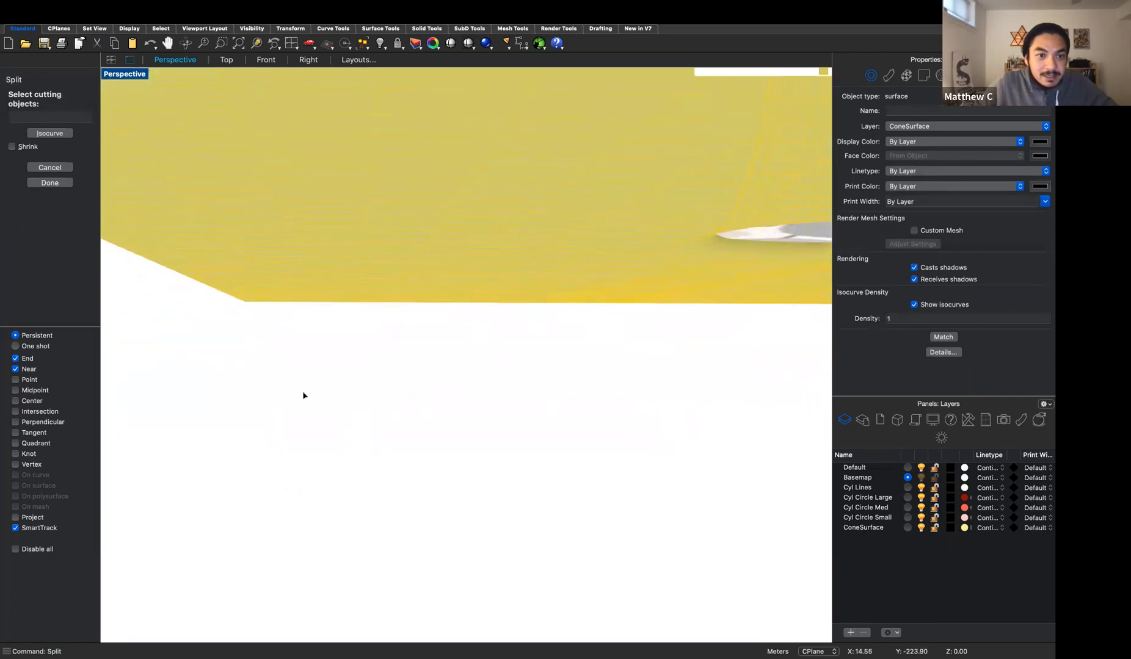
left_click(226, 280)
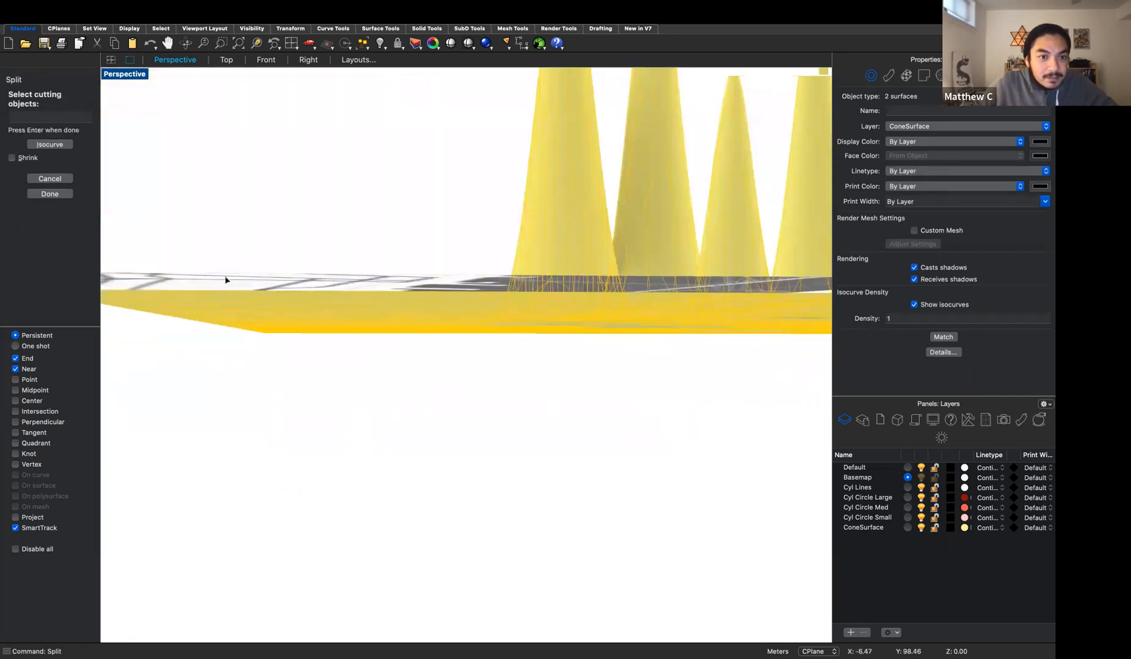
key("Return")
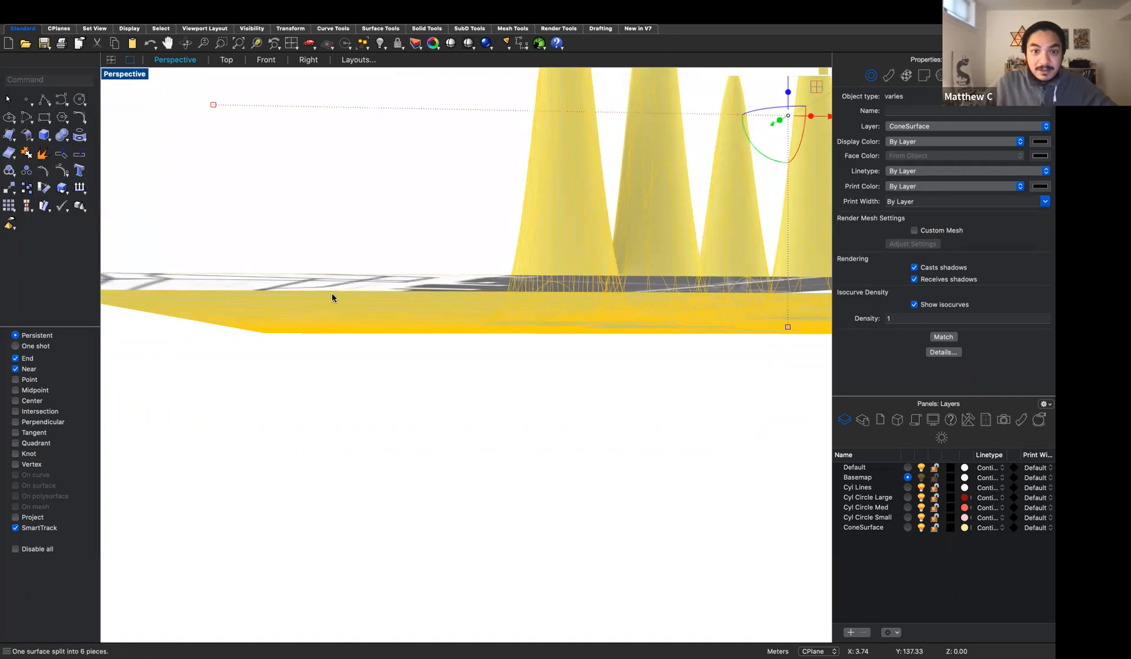
- Delete the flat split piece of the surface lying beneath the basemap
left_click(387, 399)
left_click(382, 330)
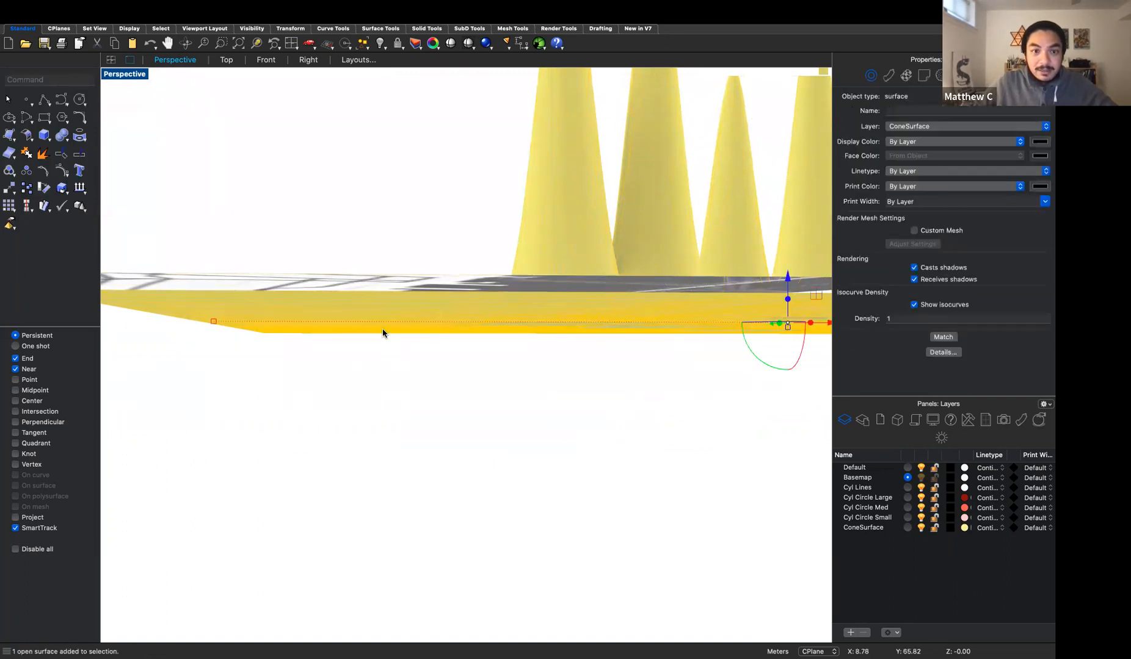
right_click_drag(419, 417, 403, 411)
key("Delete")
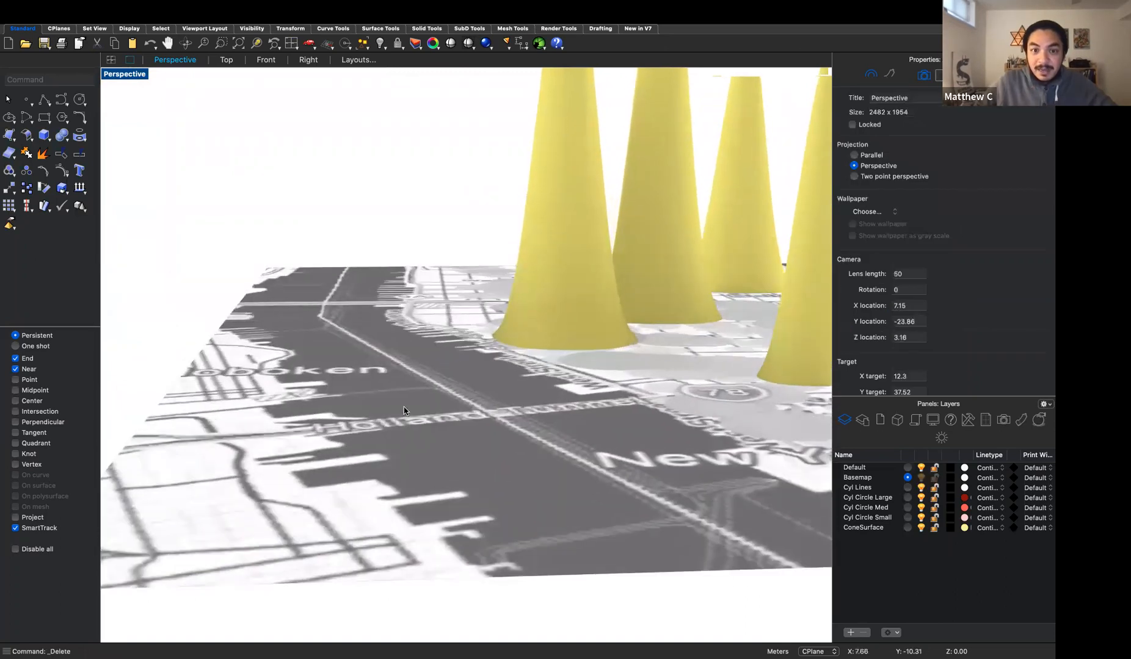
- Duplicate the westernmost large cone toward the east and scale the copy down
scroll(403, 411, "down", 8)
right_click_drag(573, 561, 476, 383)
left_click(476, 384)
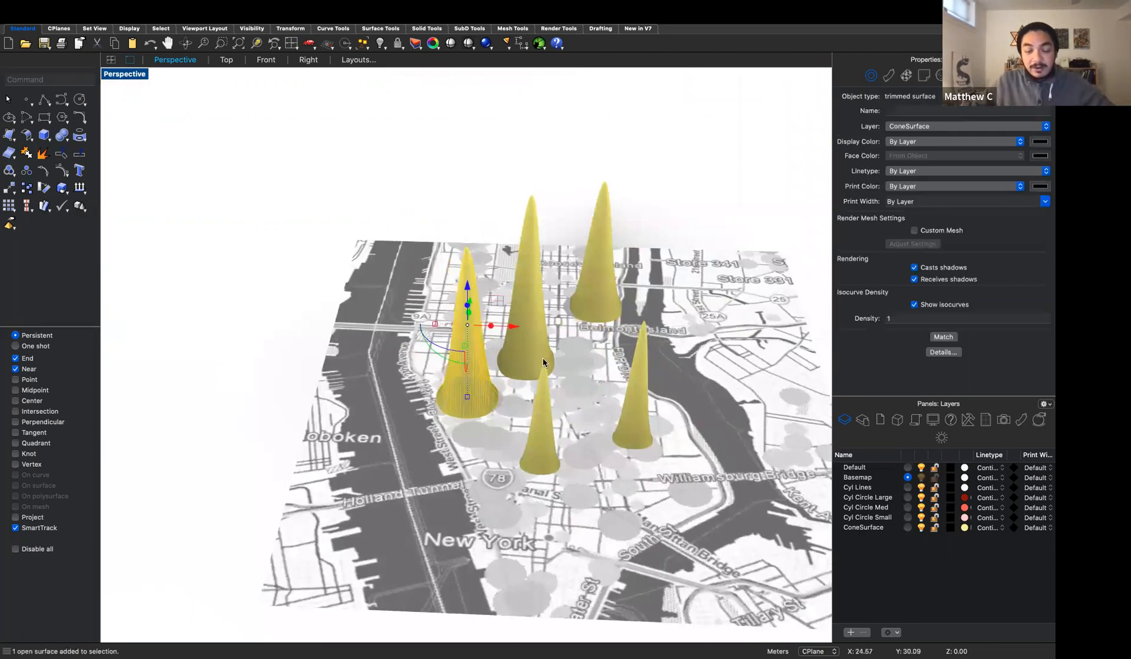
left_click_drag(509, 328, 585, 312)
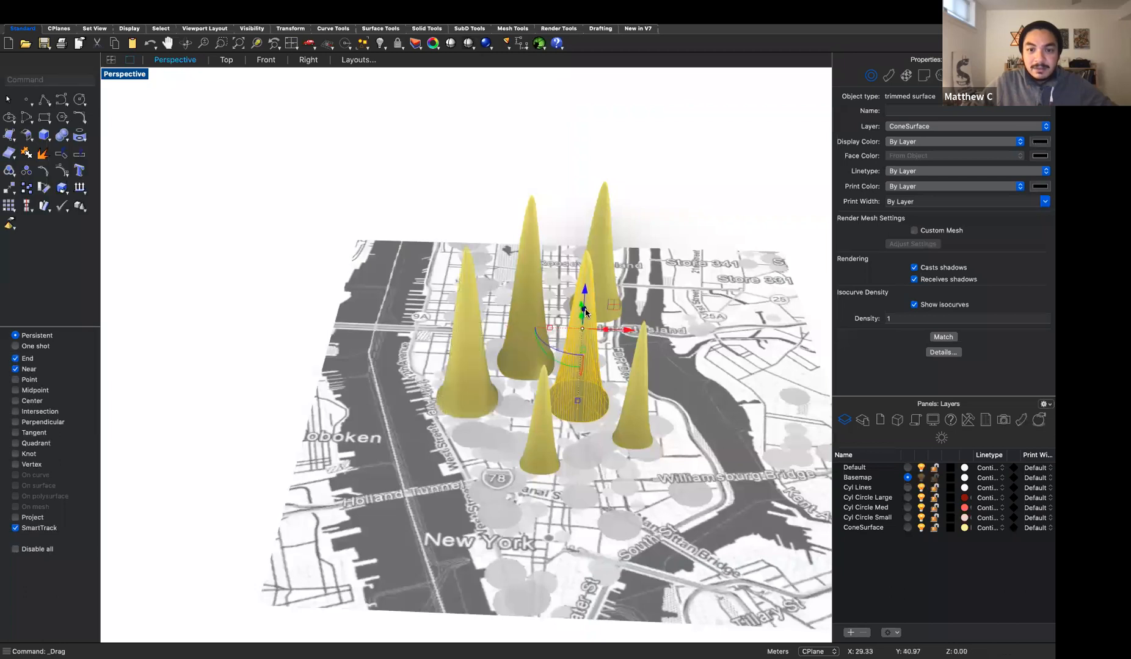
left_click_drag(580, 398, 613, 342)
right_click(700, 191)
left_click(684, 204)
right_click_drag(681, 214, 611, 220)
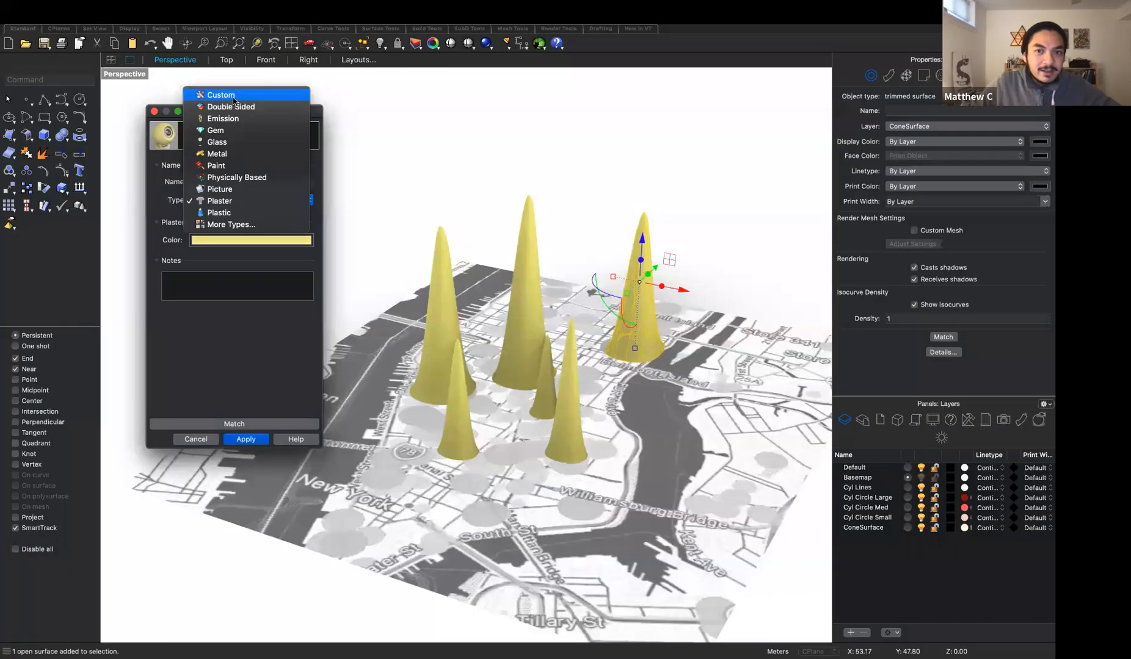
- Replace the ConeSurface layer's Plaster material with a new Custom material
left_click(421, 132)
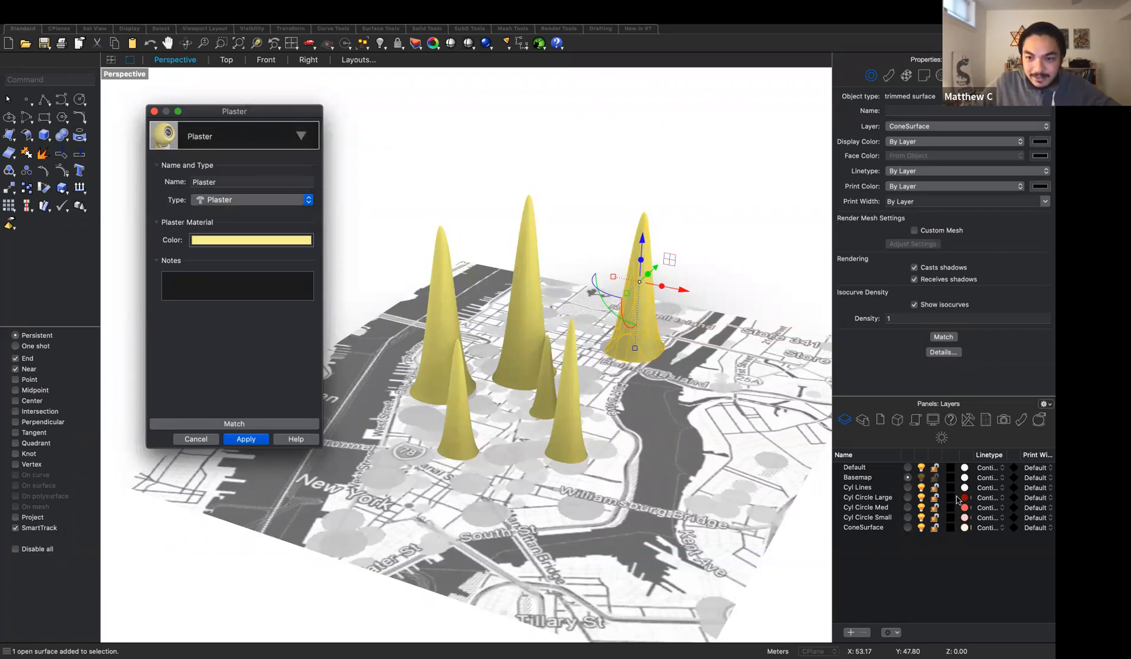
left_click(154, 111)
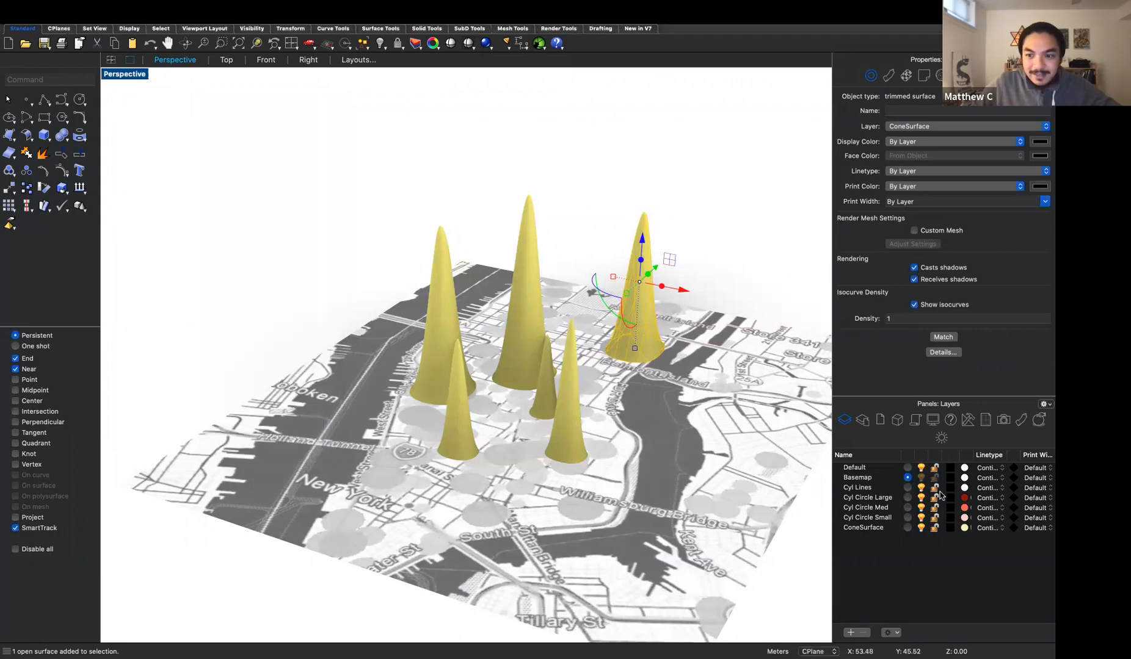
left_click(964, 529)
left_click(301, 136)
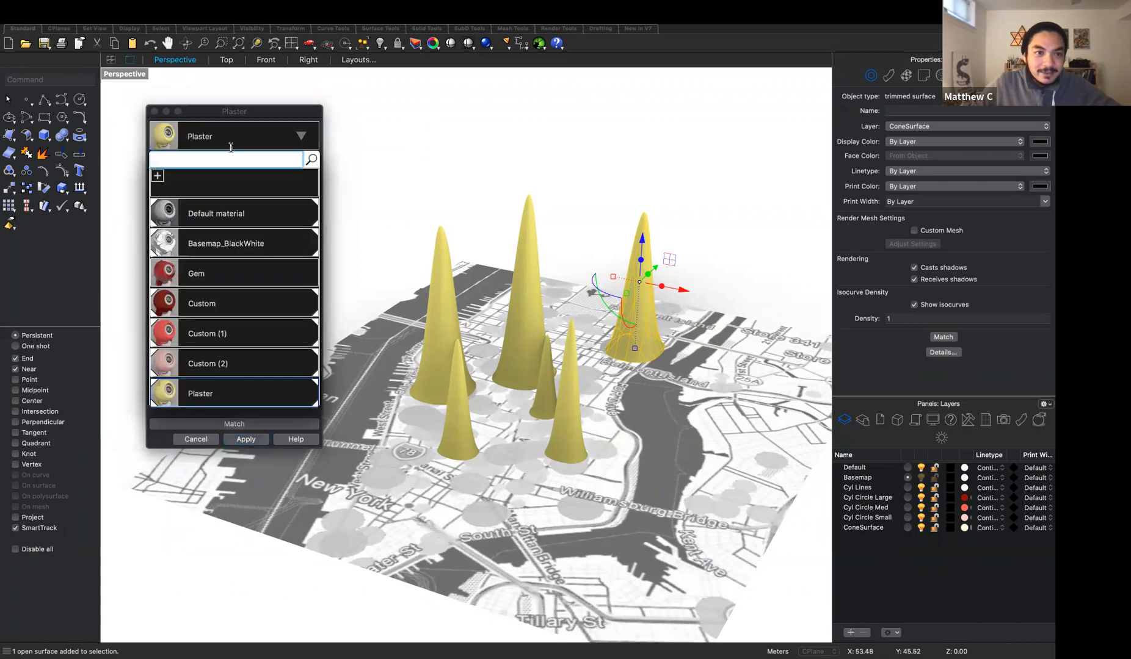
left_click(184, 174)
left_click(224, 209)
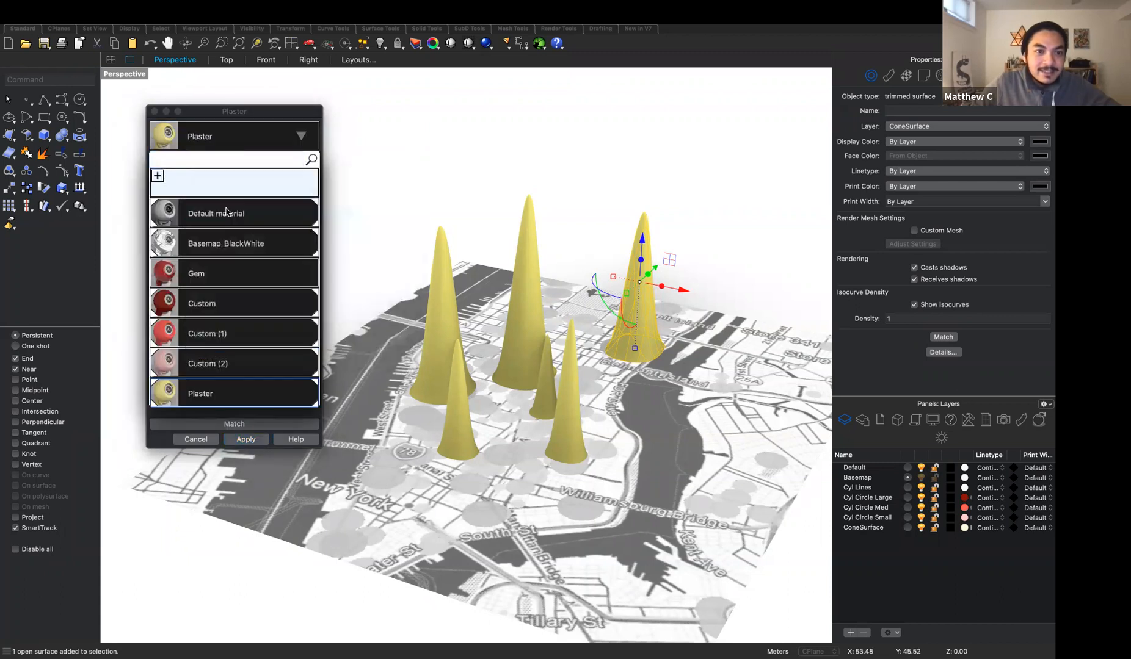
- Give the new Custom material a yellow colour and slight transparency, and apply it to the ConeSurface layer
left_click(259, 240)
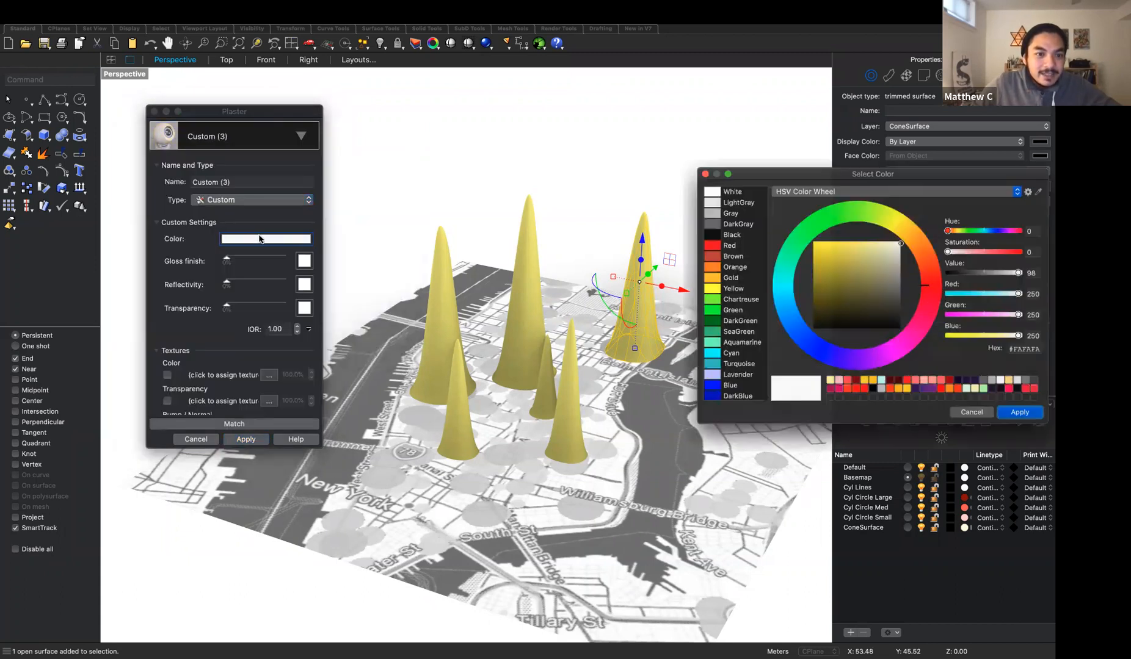
left_click(874, 250)
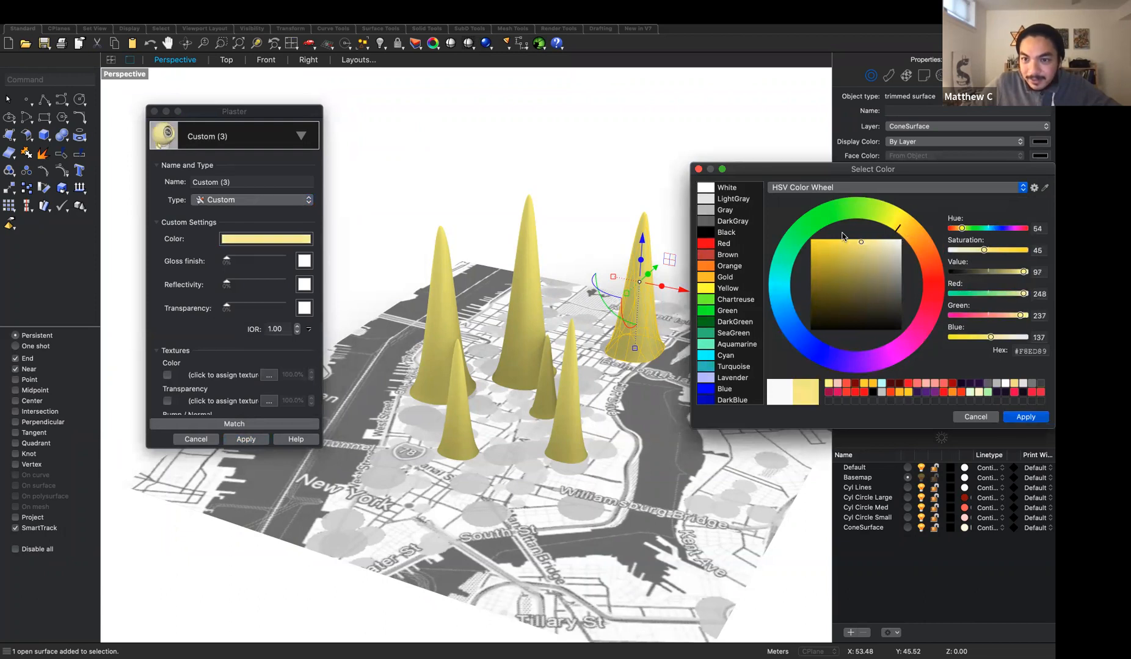
left_click(1021, 417)
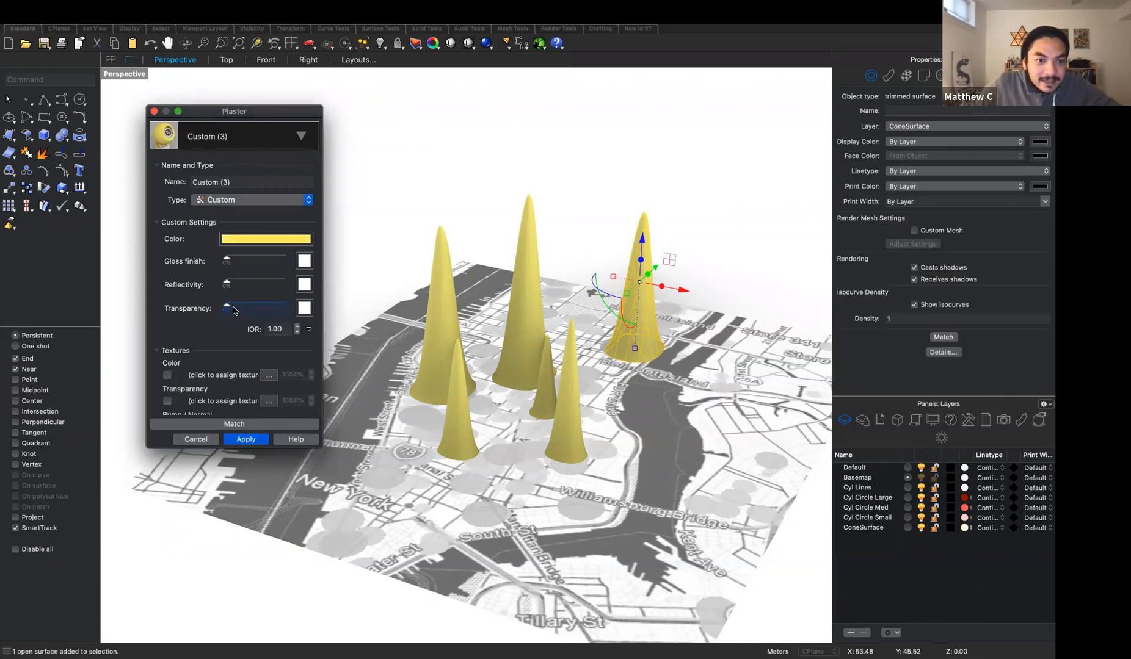
left_click_drag(227, 308, 229, 308)
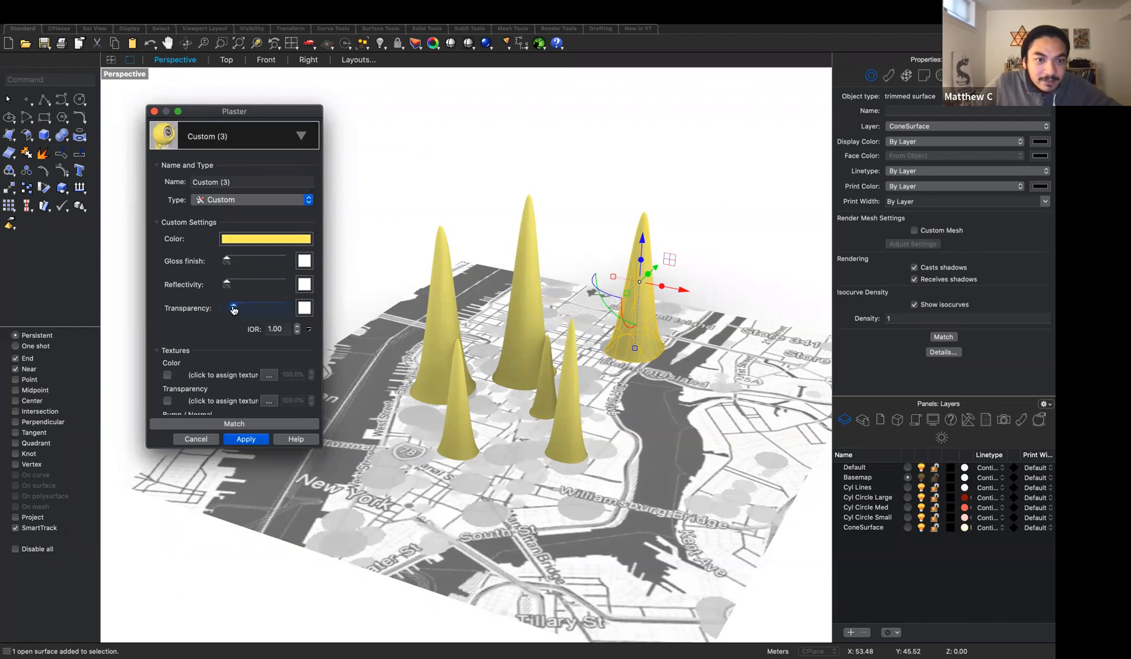
left_click(246, 439)
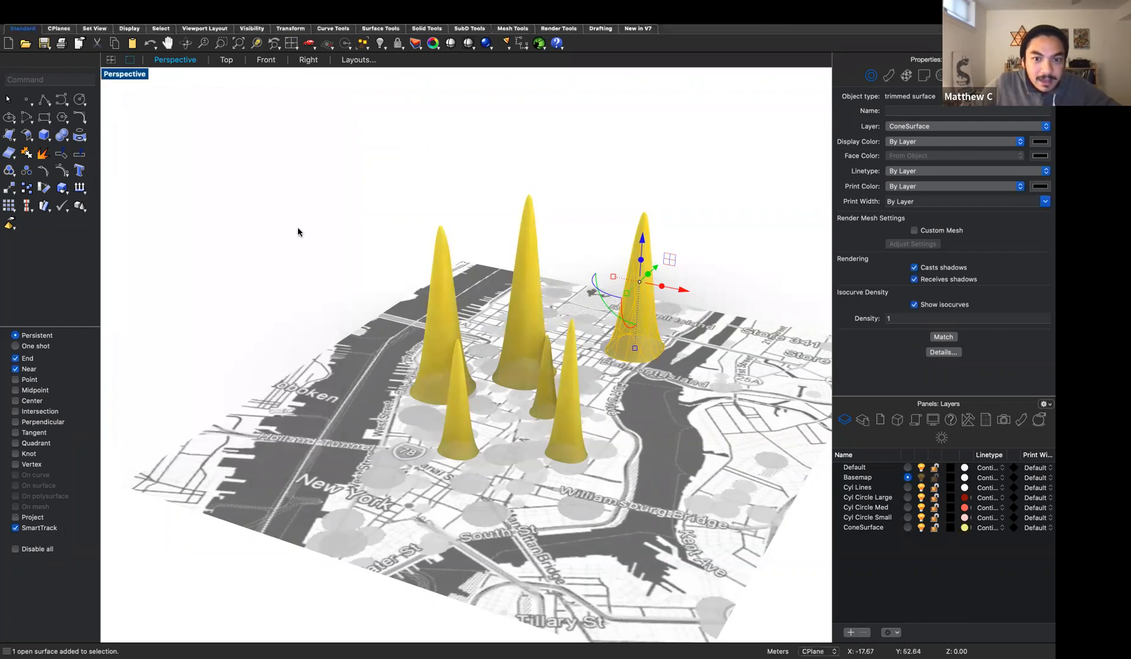
left_click(264, 250)
right_click_drag(265, 251, 298, 249)
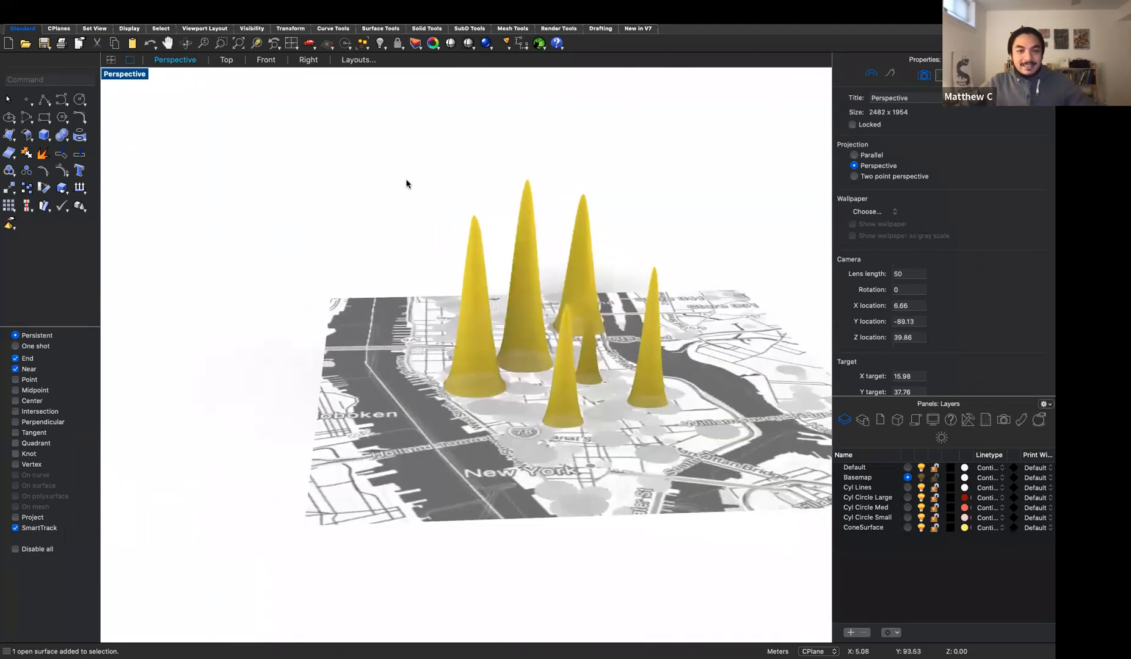
right_click_drag(366, 177, 366, 152)
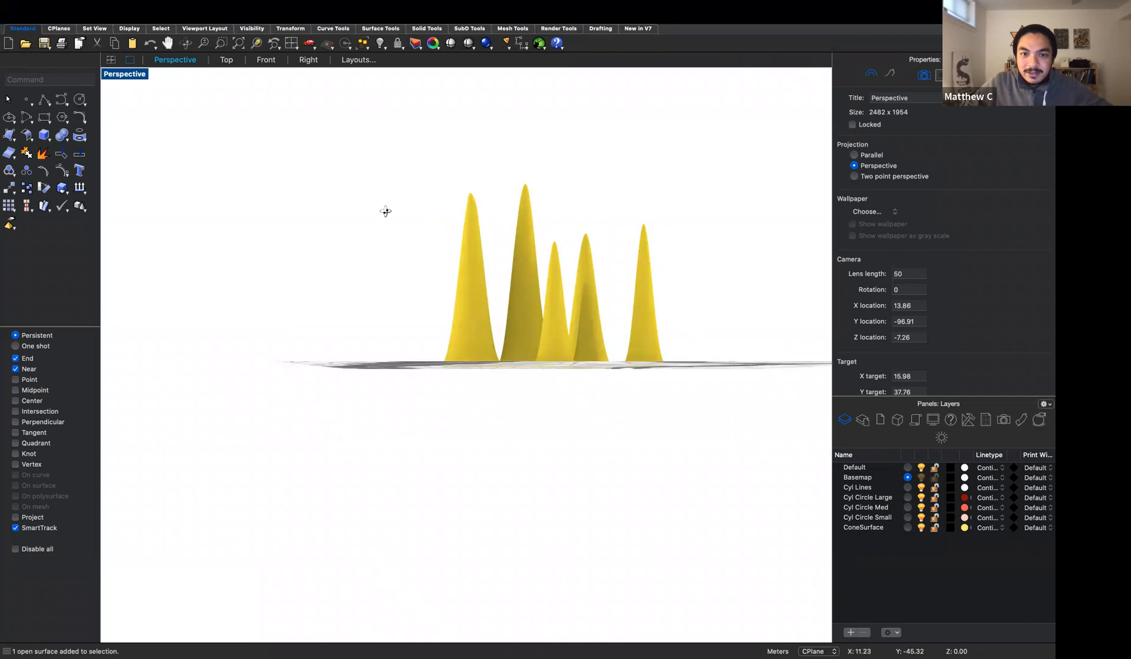
right_click_drag(385, 211, 394, 222)
- Delete all the yellow cones standing on the basemap one by one, keeping only the map
left_click_drag(403, 162, 777, 312)
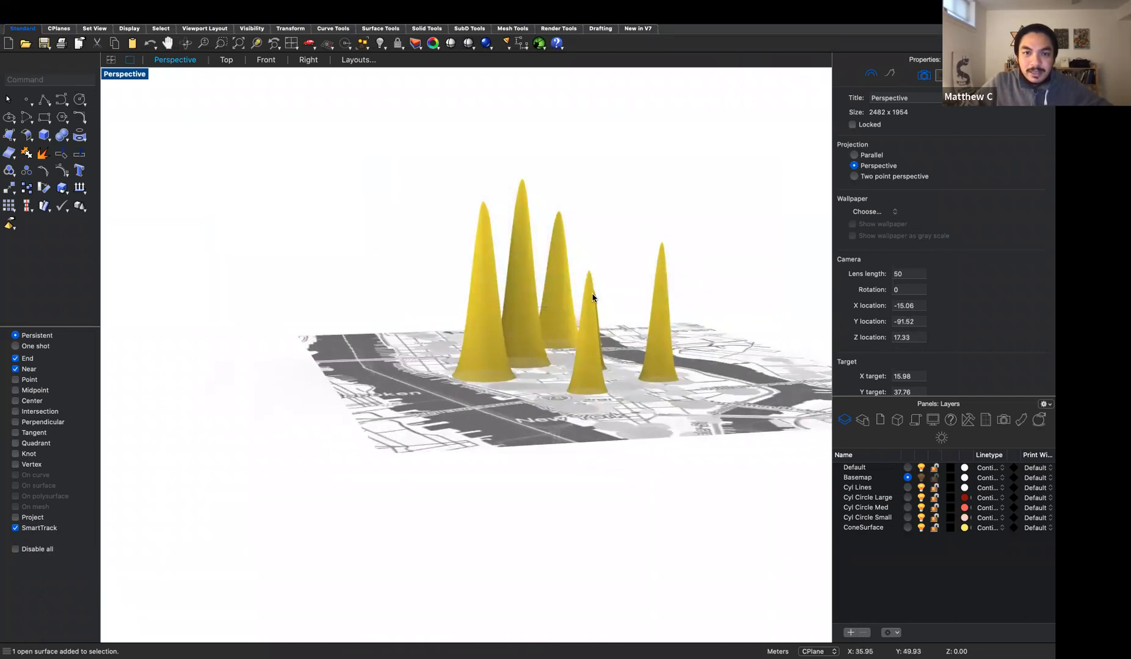
left_click(509, 276)
key("Delete")
left_click(492, 310)
key("Delete")
left_click(561, 298)
key("Delete")
left_click(585, 343)
left_click(617, 349)
key("Delete")
left_click(591, 342)
left_click(616, 349)
key("Delete")
left_click(658, 315)
key("Delete")
- Create a new layer named Street Lines and make it the current layer
right_click_drag(684, 280, 363, 203)
scroll(364, 202, "down", 5)
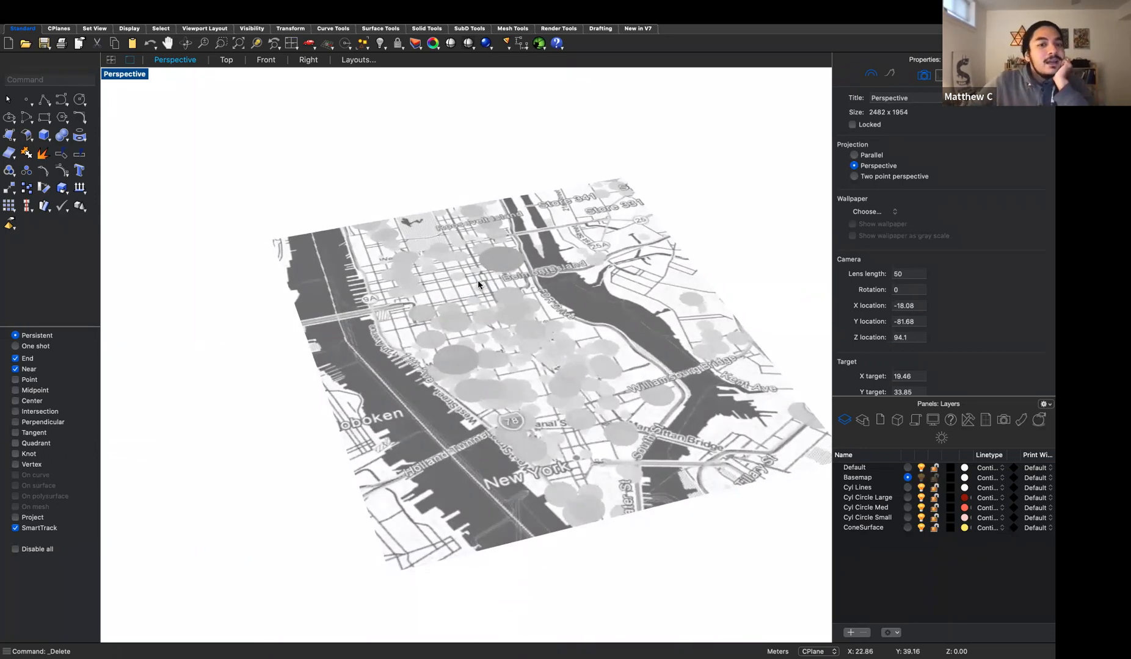
left_click(908, 488)
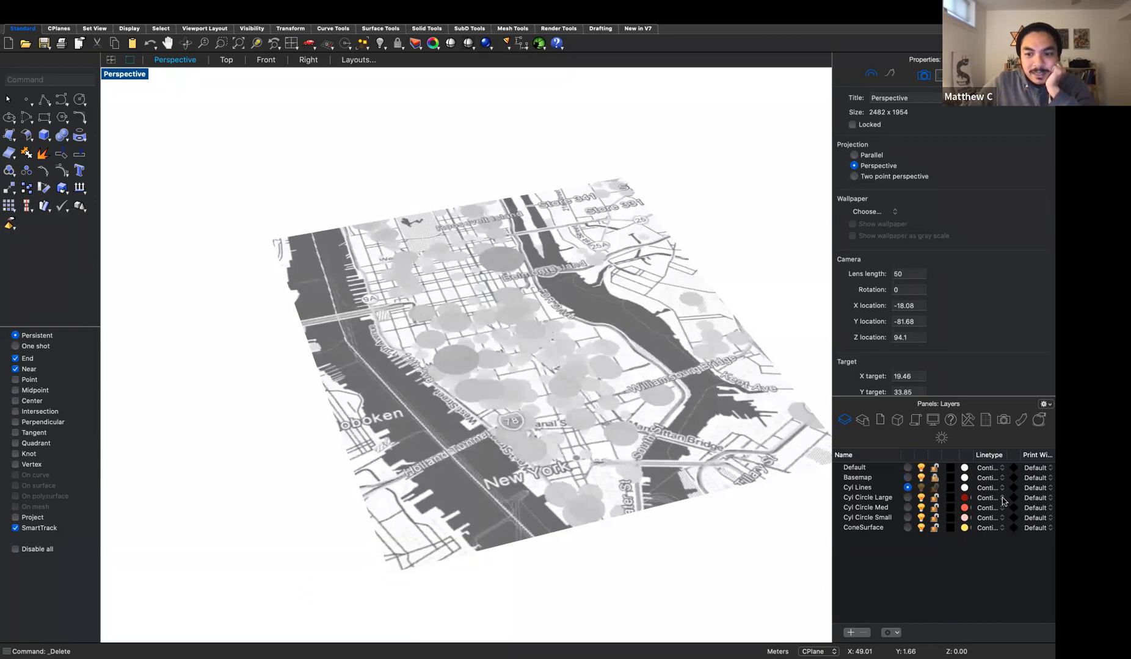
left_click(850, 633)
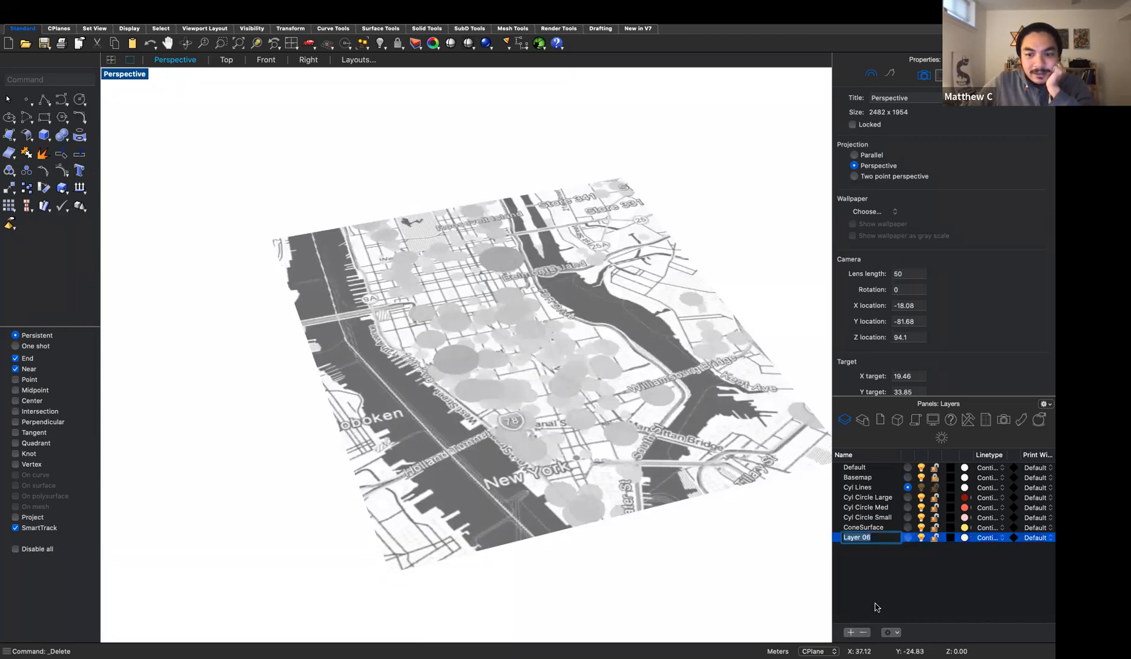
type("Street Lines")
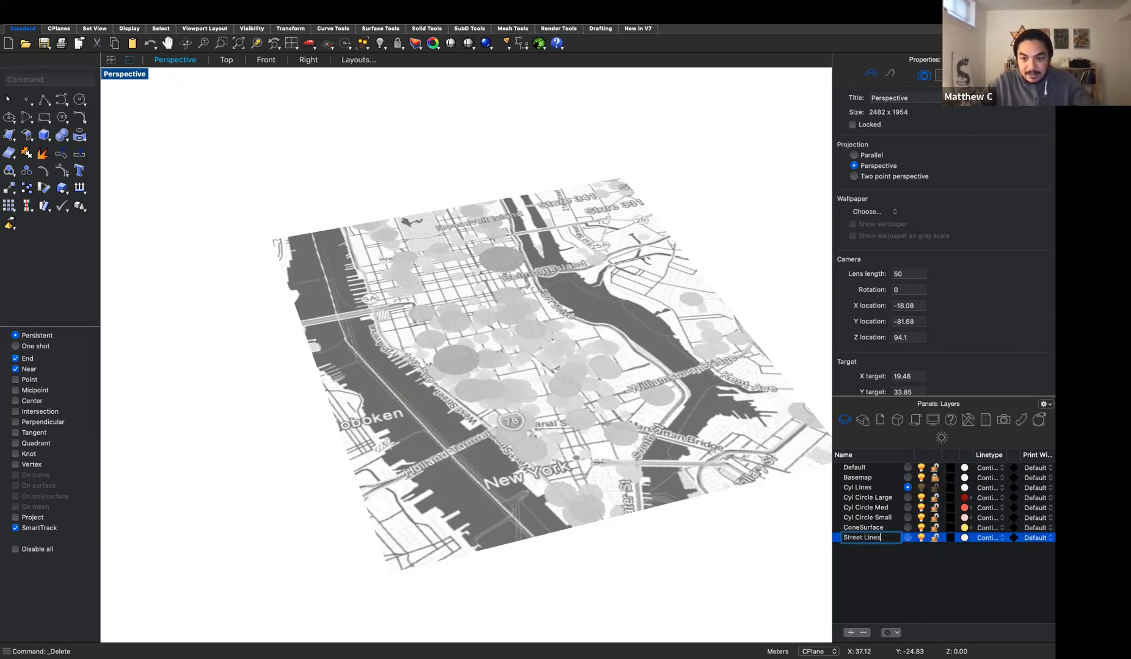
left_click(872, 558)
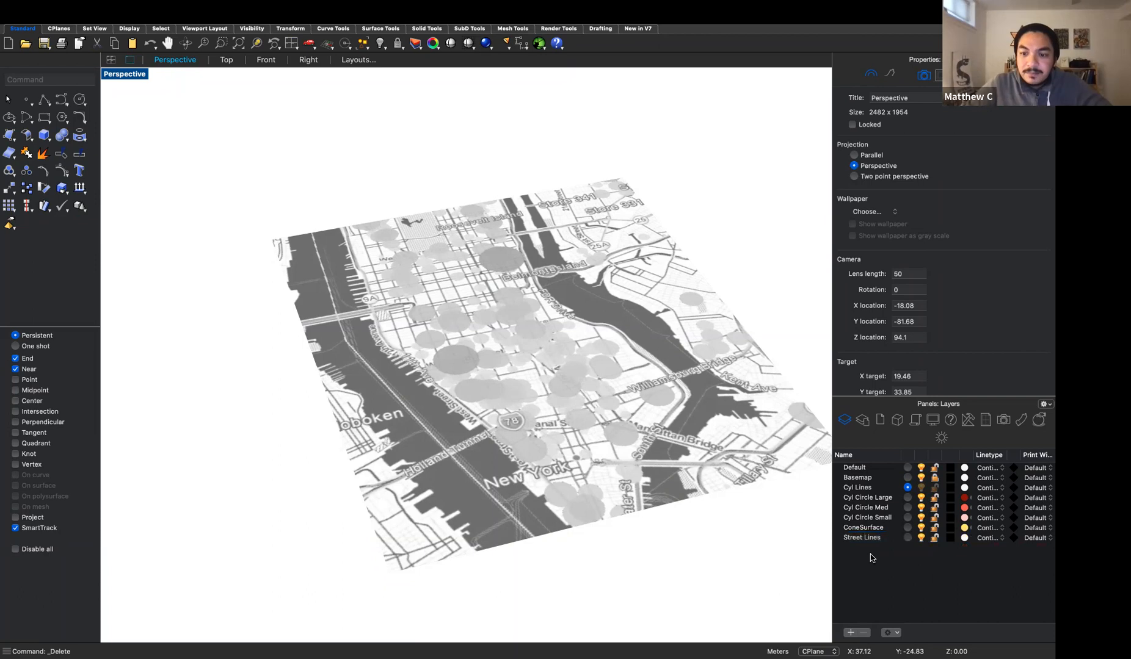
left_click(907, 538)
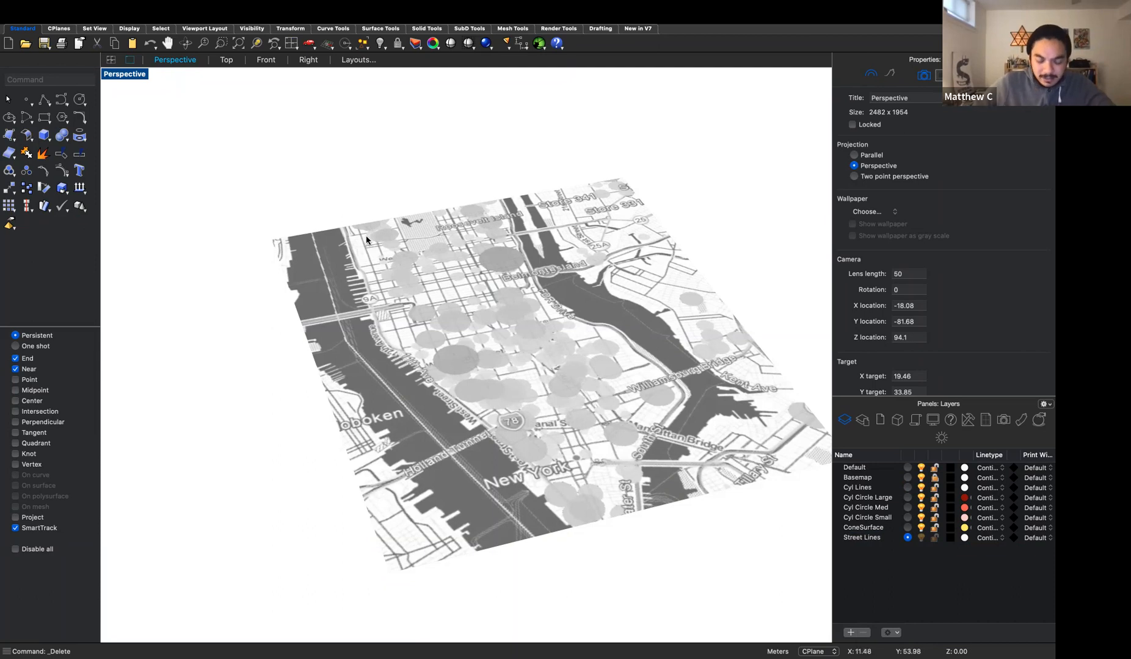
- Draw a degree 2 curve along Manhattan's Hudson waterfront, from the map's north edge to just beyond its south edge
type("curve")
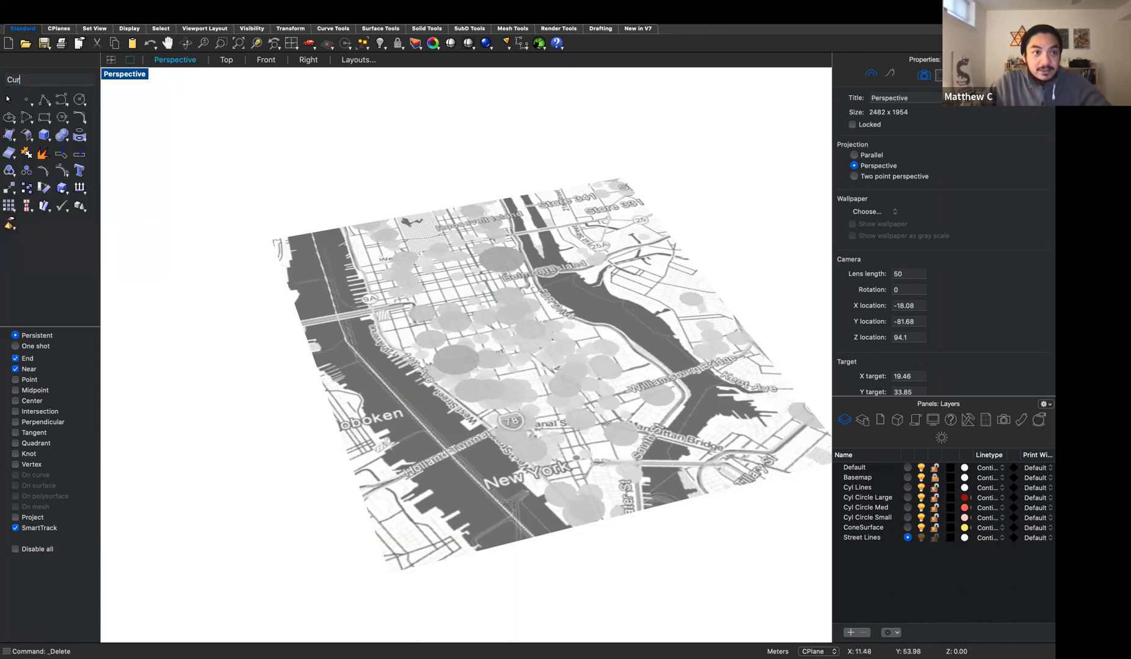
key("Return")
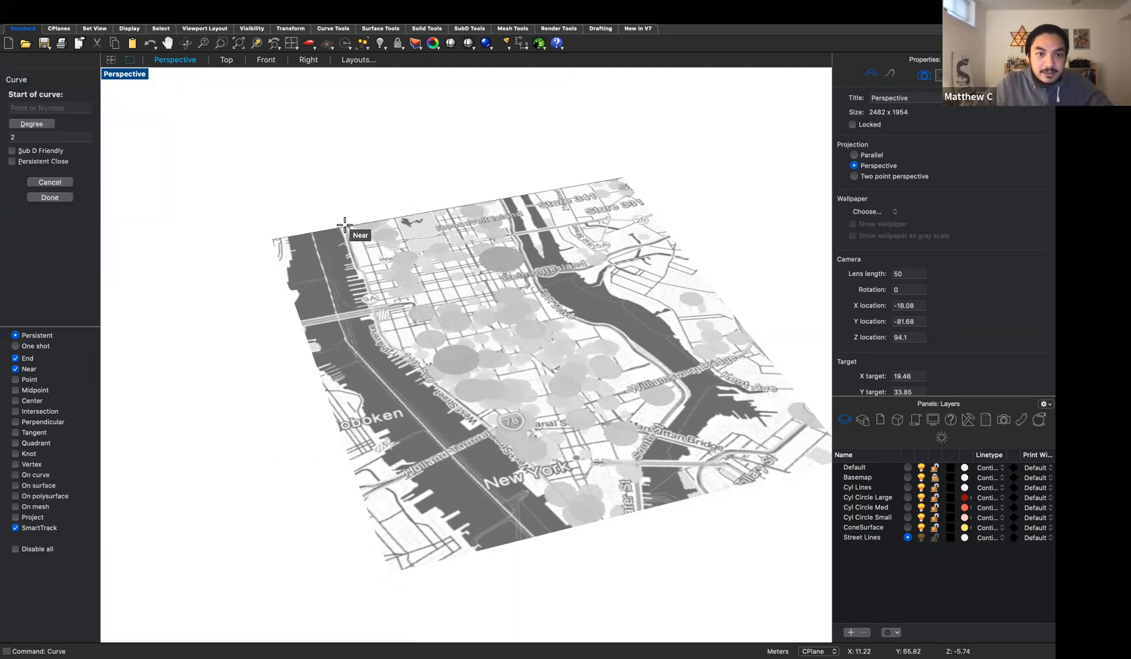
left_click(343, 227)
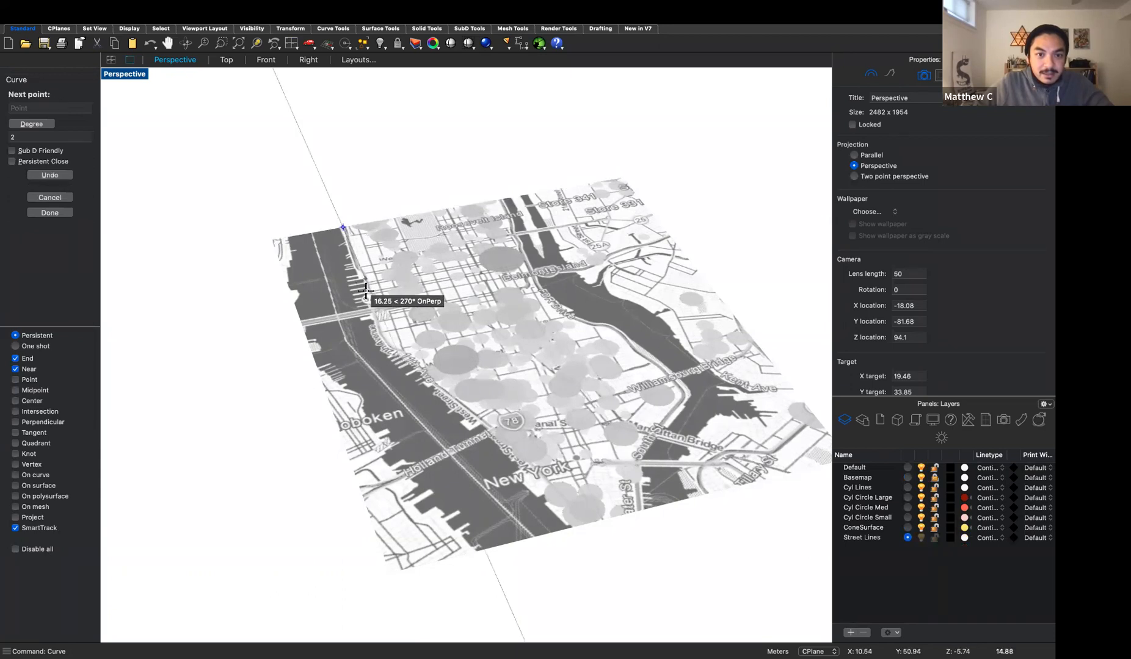
left_click(361, 270)
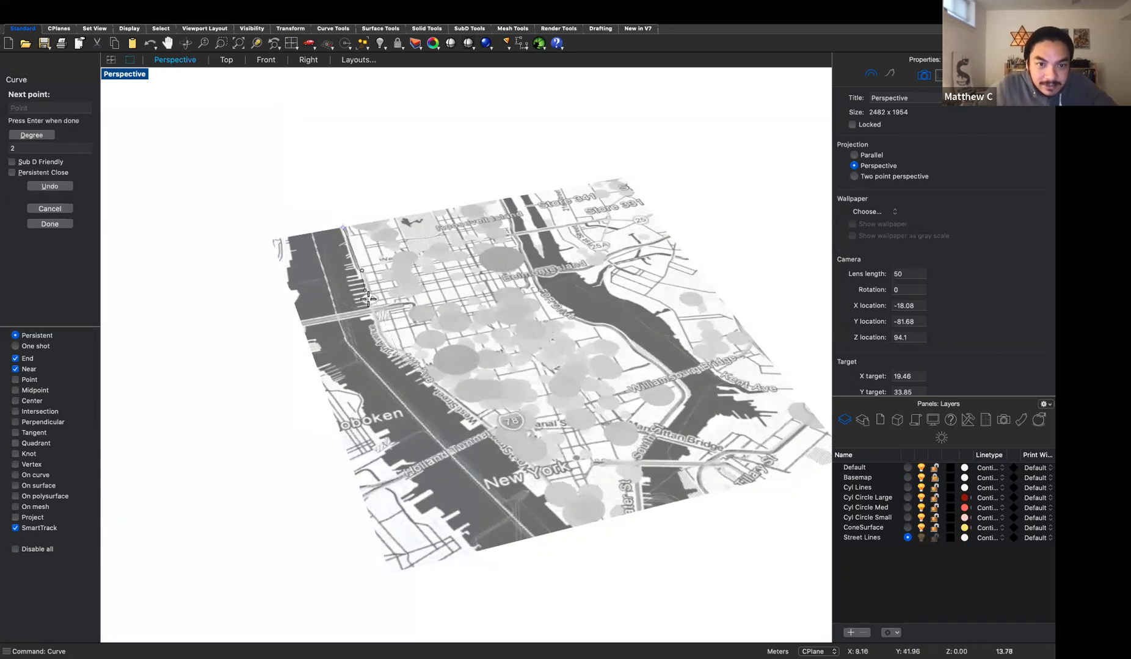
left_click(370, 304)
left_click(379, 334)
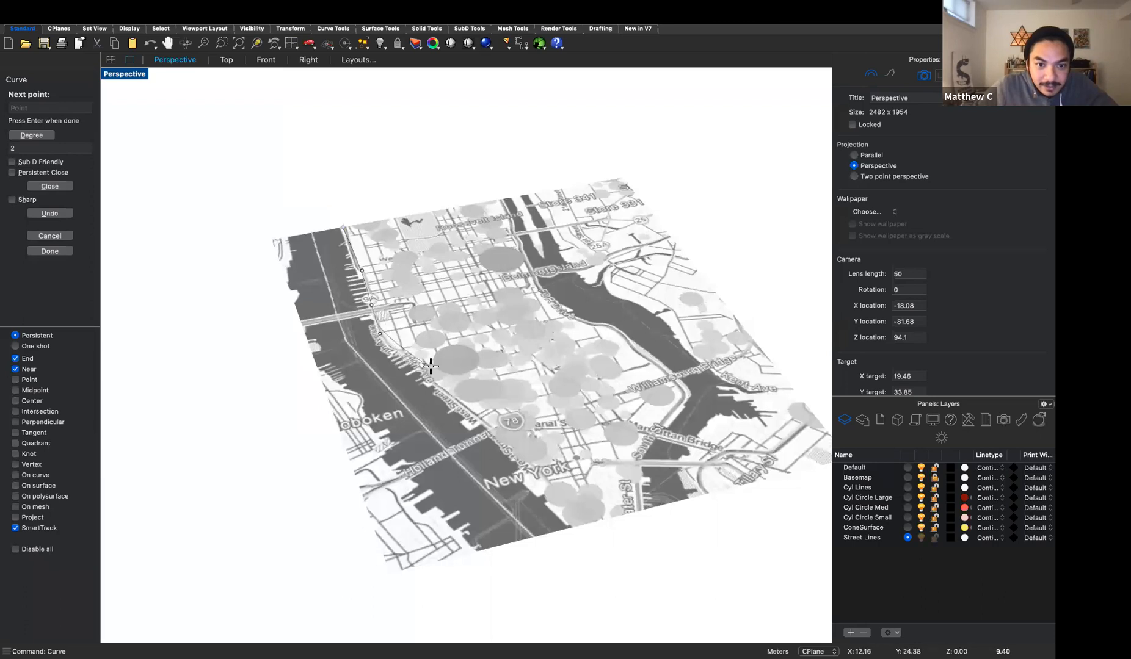
left_click(389, 349)
left_click(418, 368)
left_click(495, 429)
left_click(543, 475)
left_click(571, 508)
left_click(605, 554)
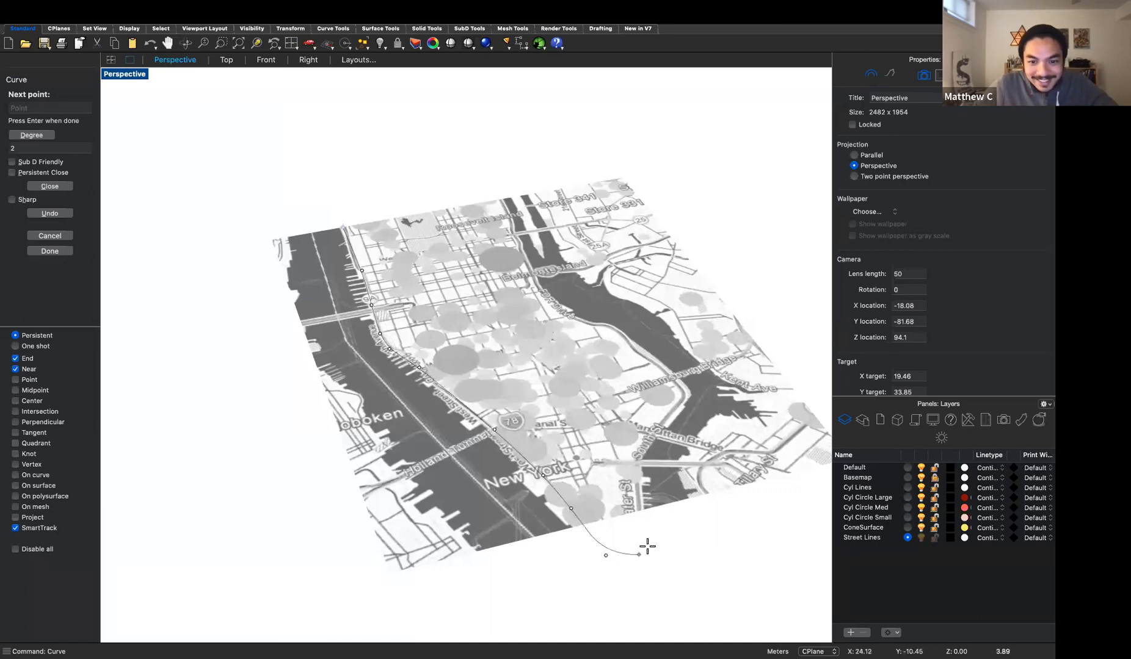
key("Return")
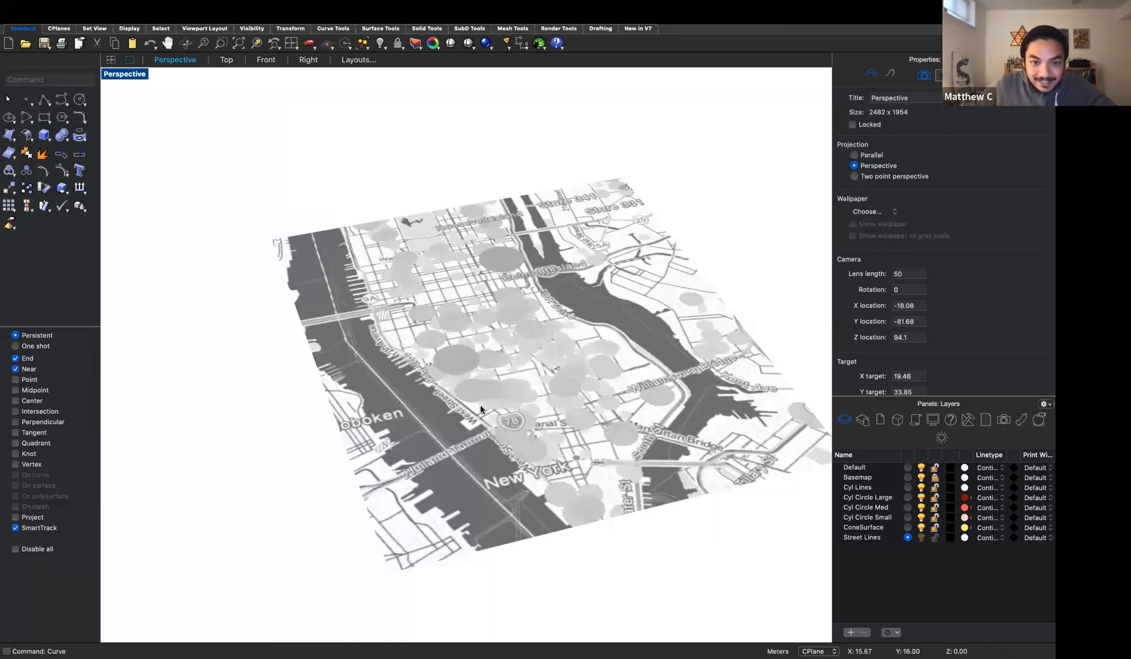
- Switch the Perspective view to Shaded display and delete the six leftover circle curves over the northern part of the map
left_click(138, 74)
left_click(191, 361)
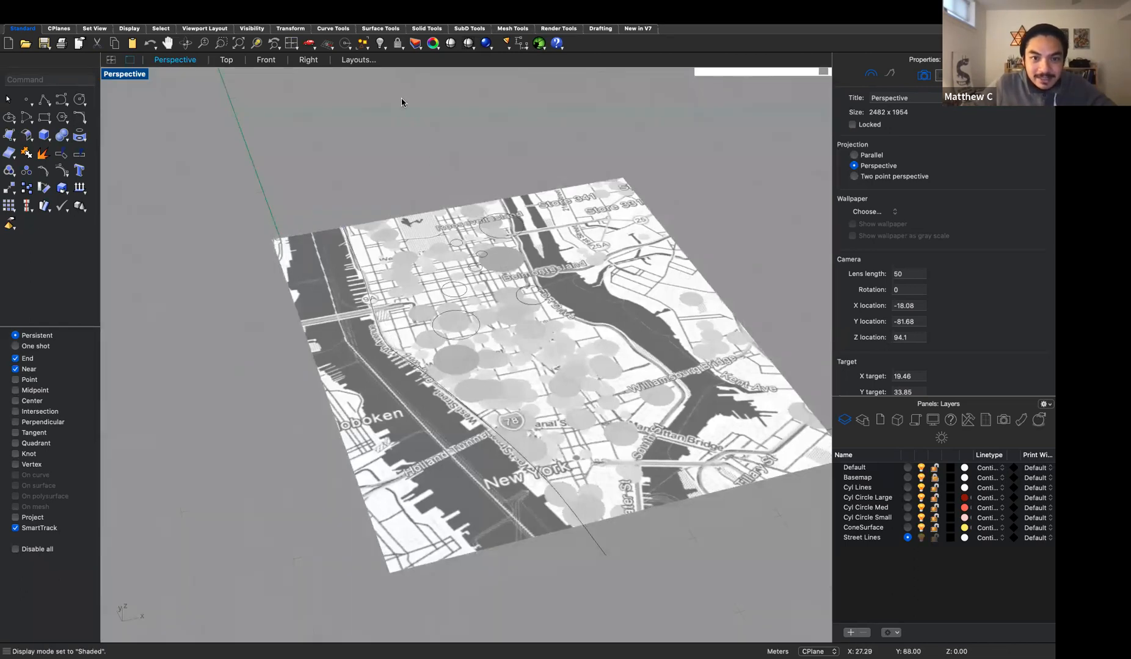
left_click_drag(440, 130, 617, 331)
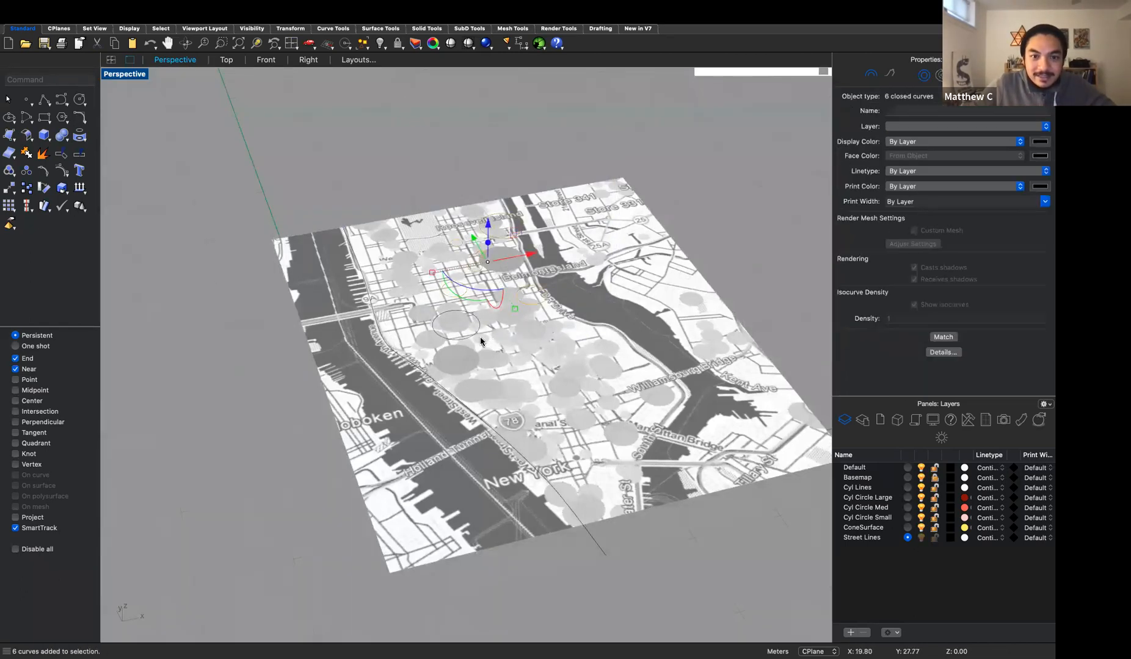
key("Delete")
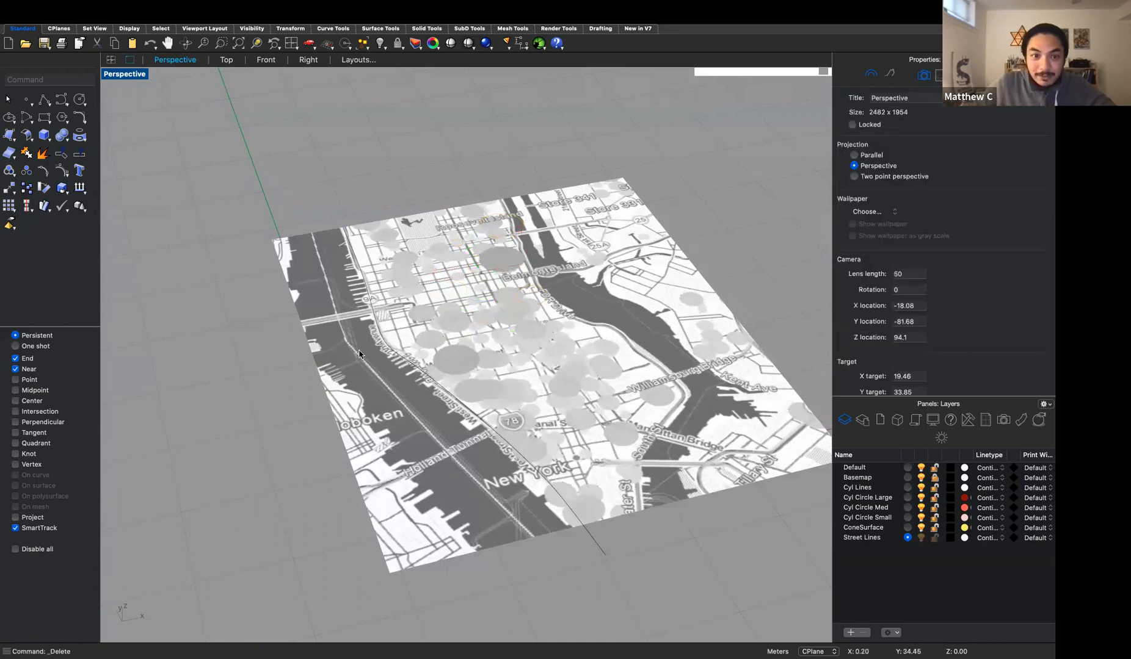
left_click(449, 394)
left_click(396, 182)
key("ctrl+alt+s")
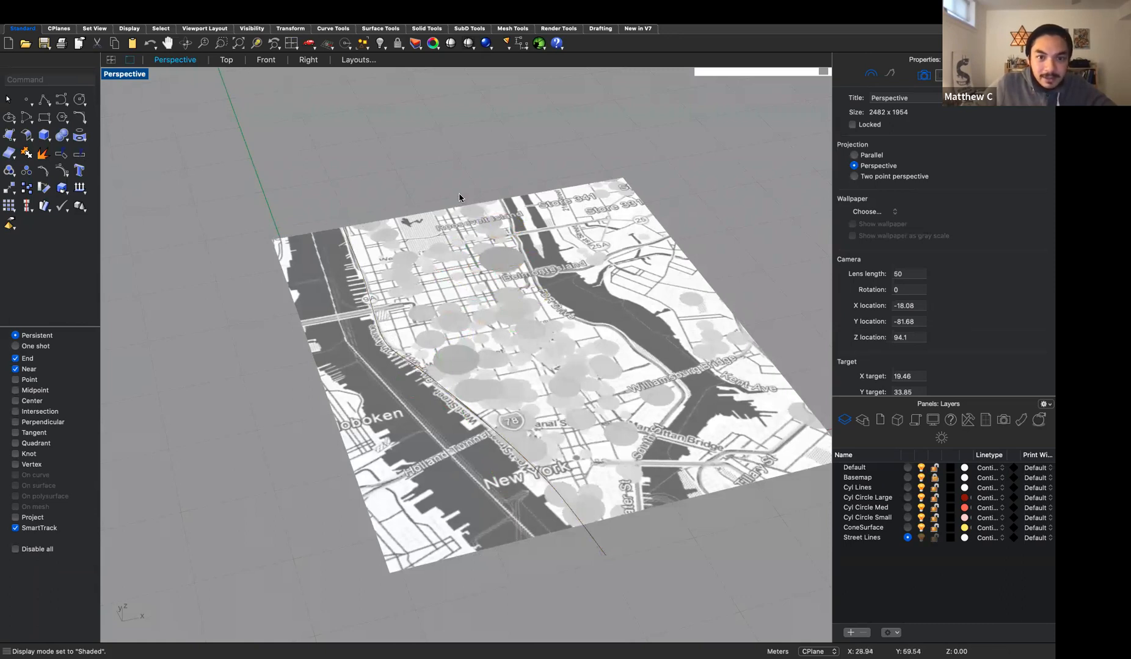
- Draw a degree 2 curve along a central Manhattan avenue, from the map's north edge to just beyond the south edge
type("Curve")
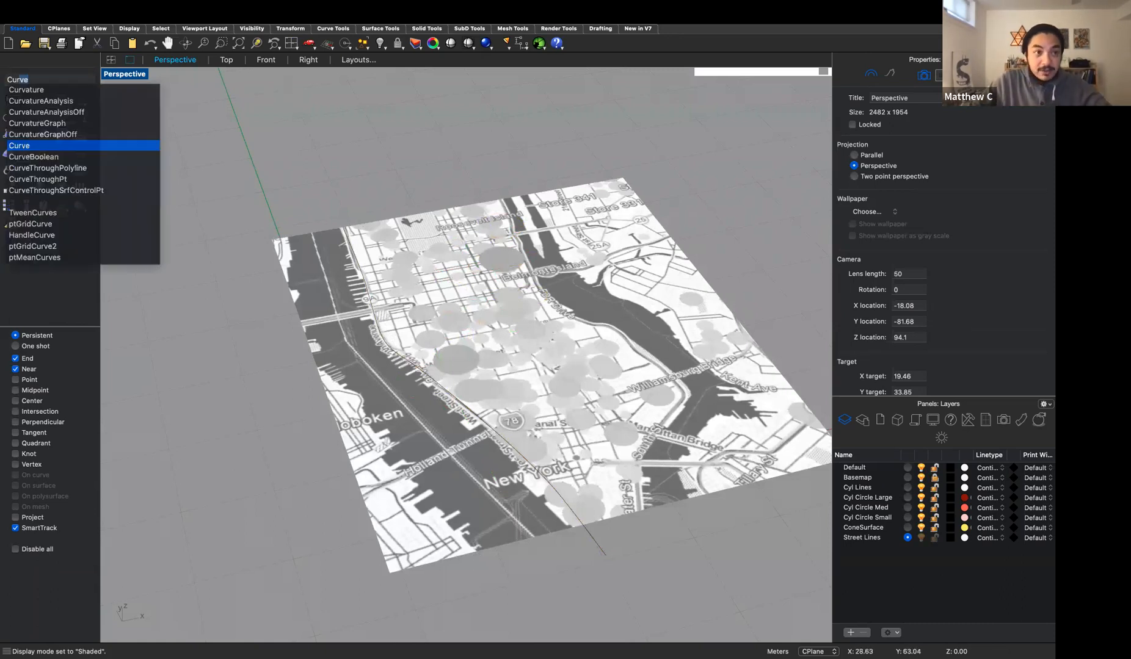
key("Return")
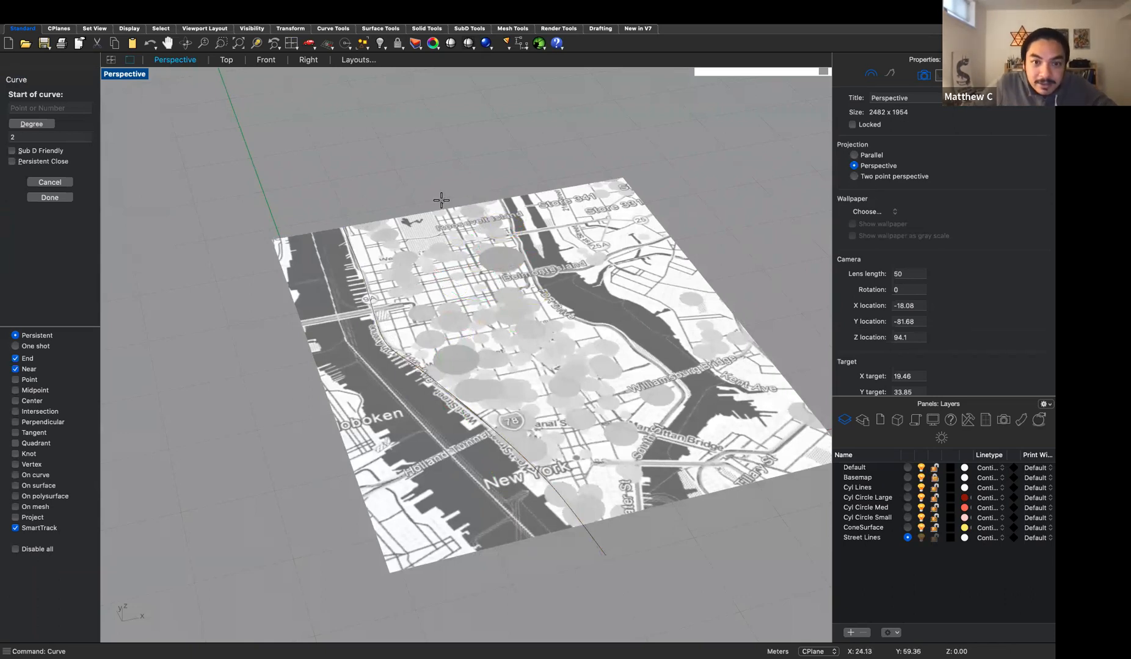
left_click(441, 200)
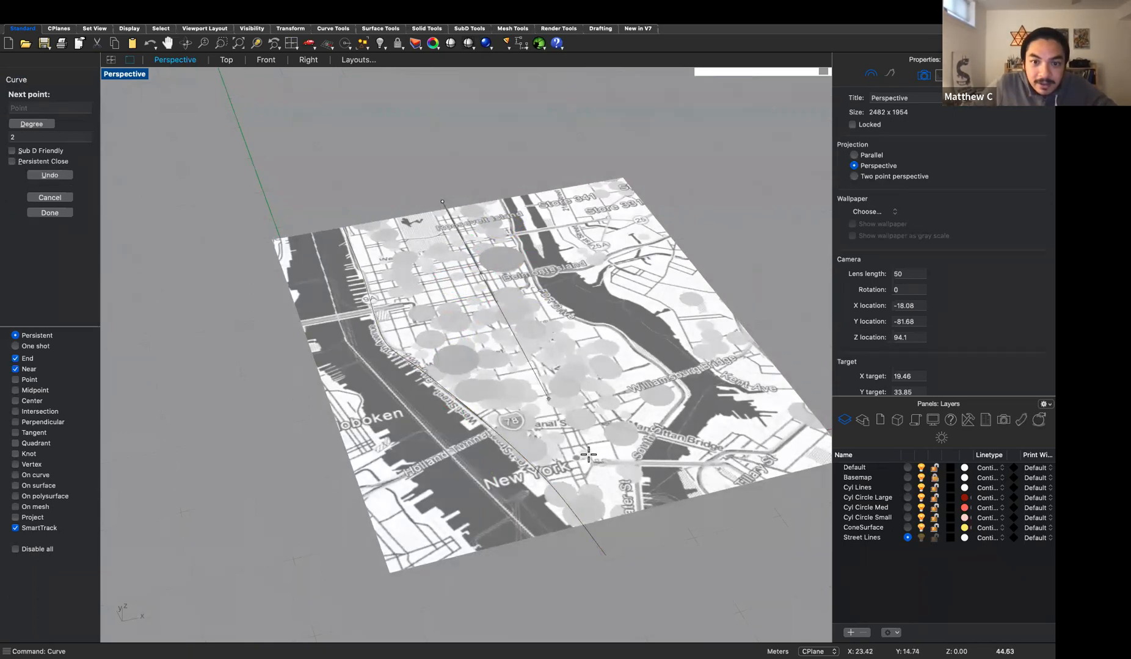
left_click(614, 535)
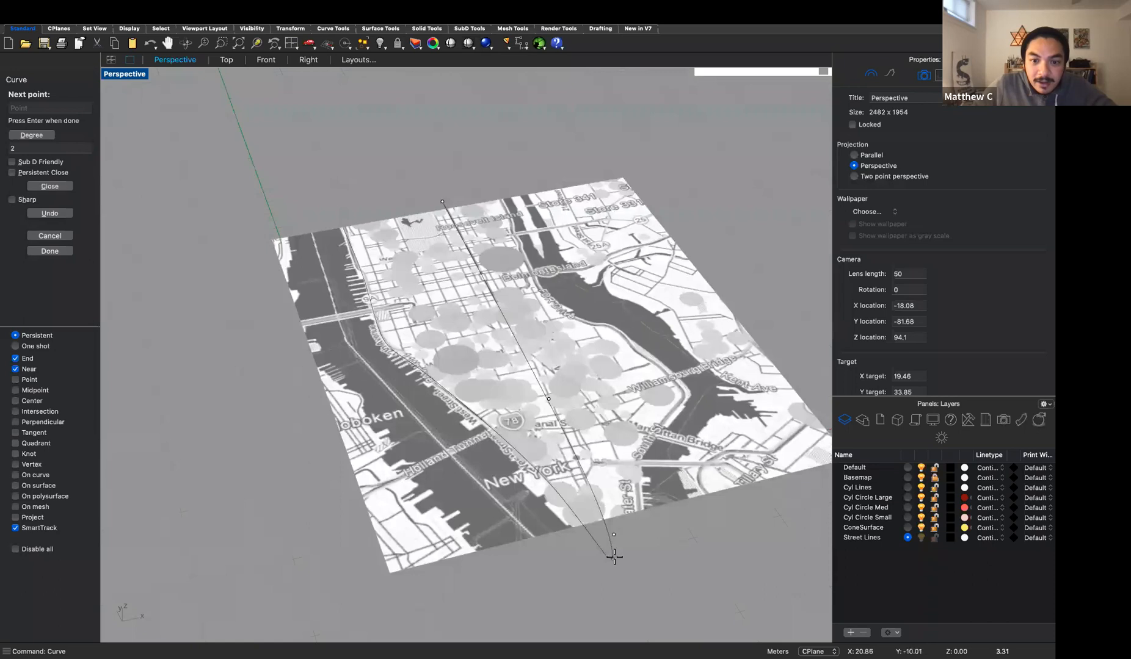
left_click(615, 557)
key("Return")
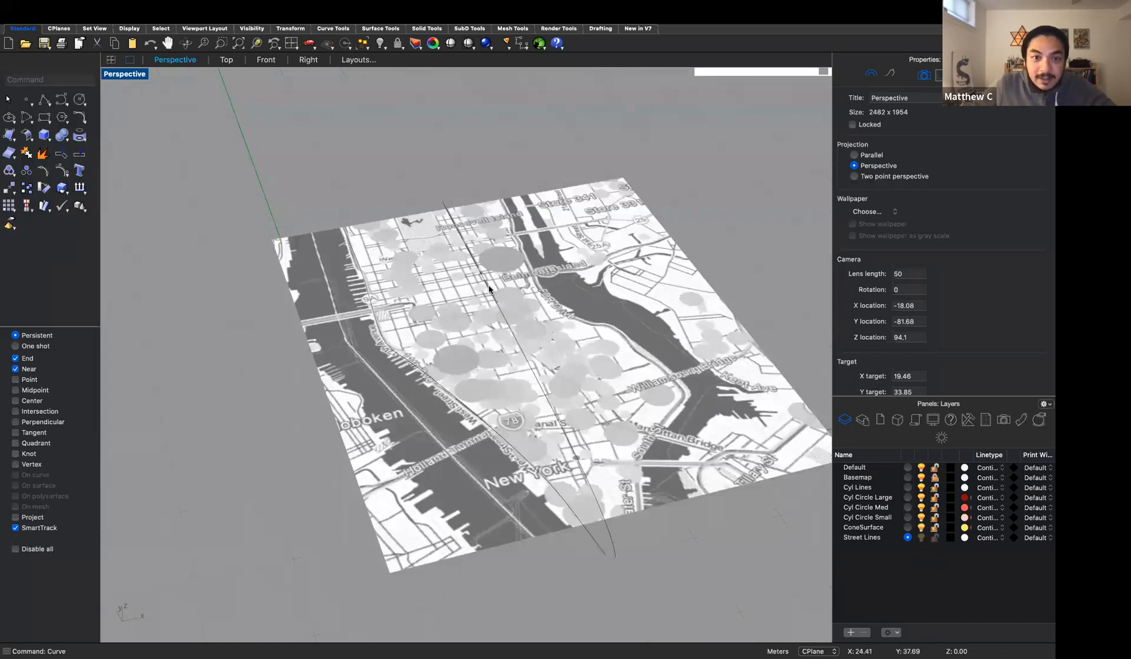
- Draw another curve from the midtown streets diagonally southeast, ending just west of the Manhattan Bridge label
key("Return")
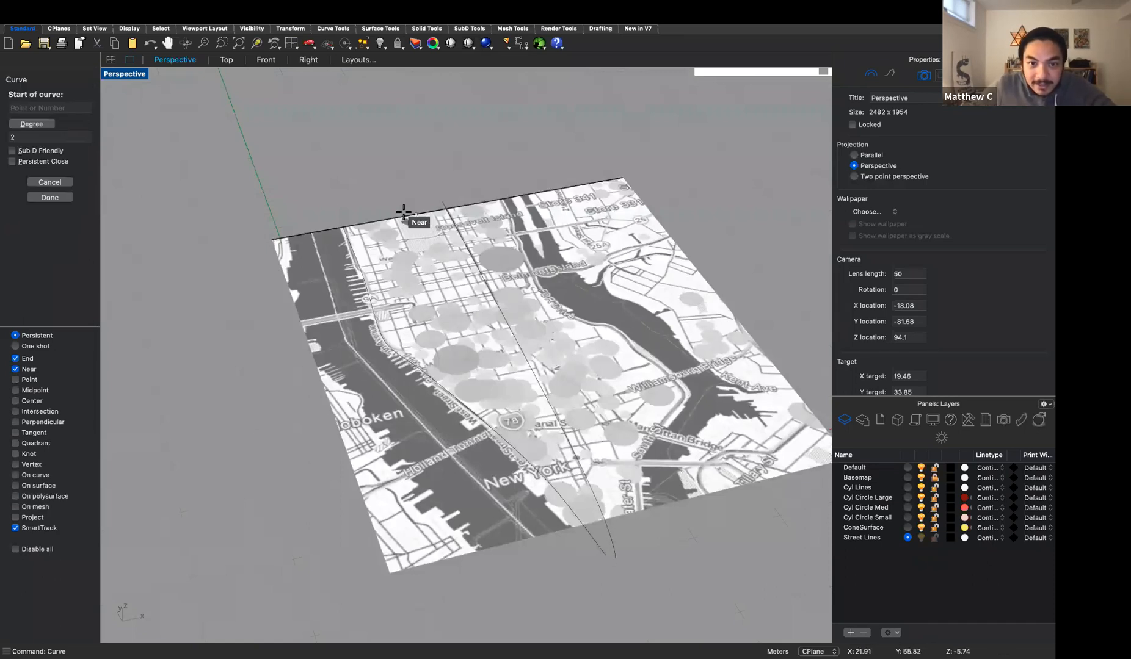
left_click(437, 253)
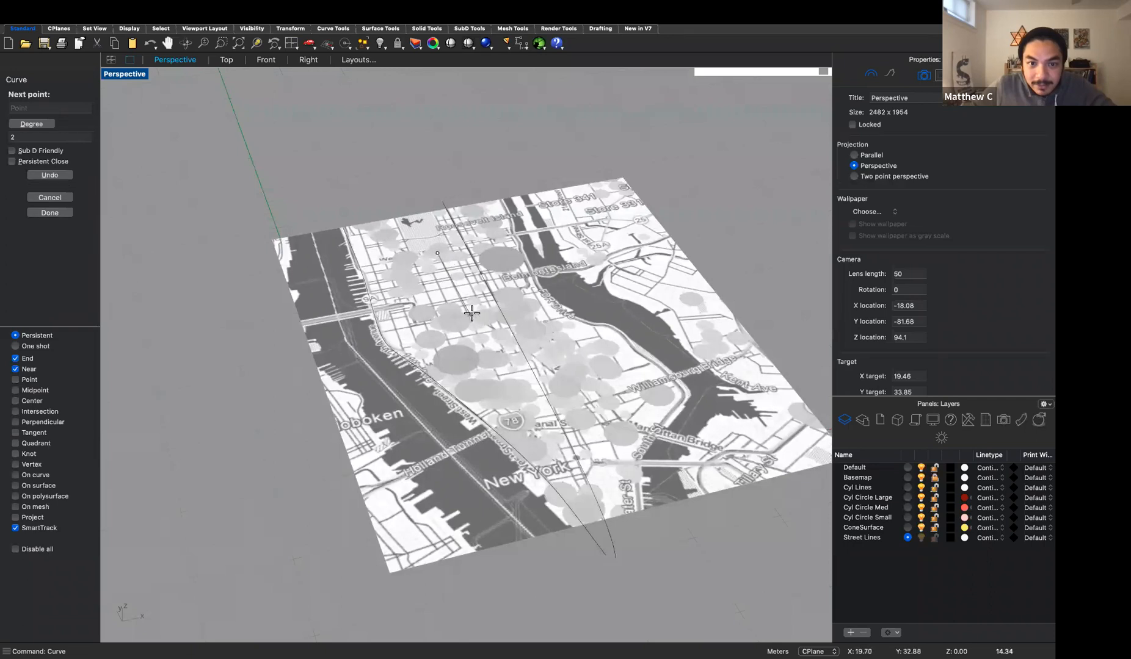
left_click(467, 314)
left_click(543, 362)
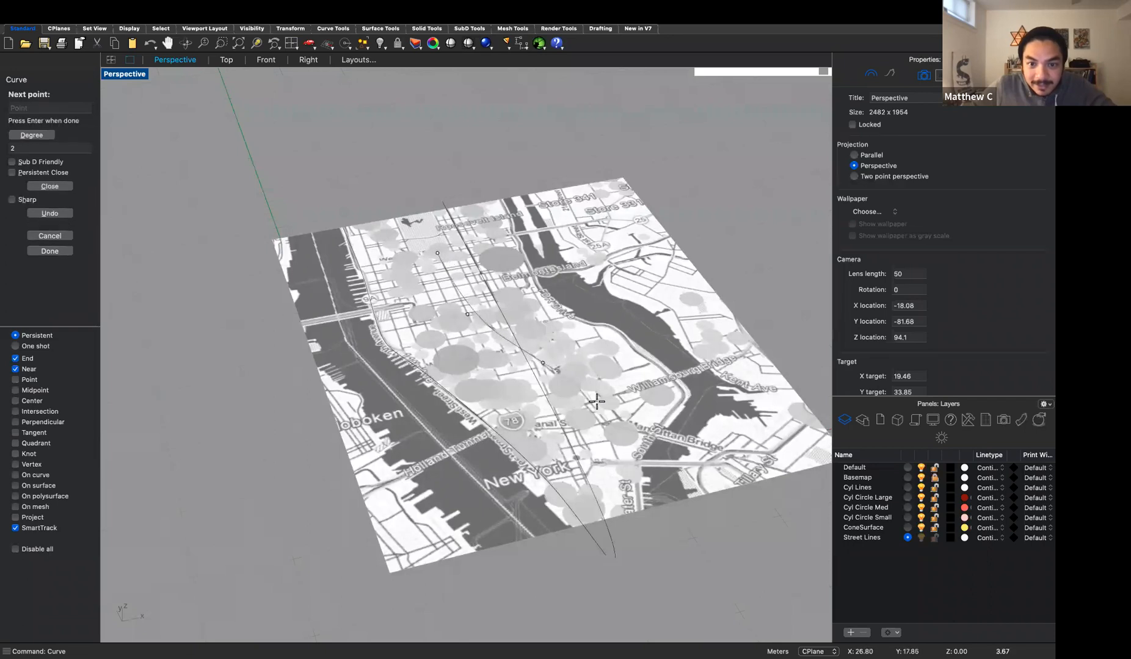
left_click(586, 396)
left_click(603, 425)
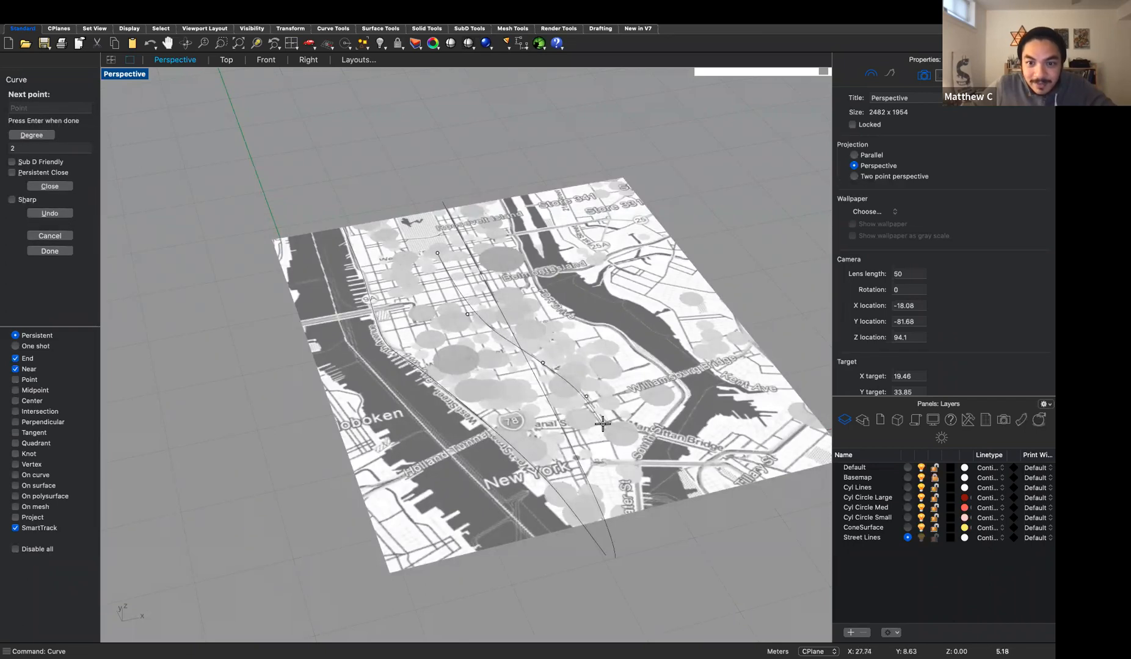
key("Return")
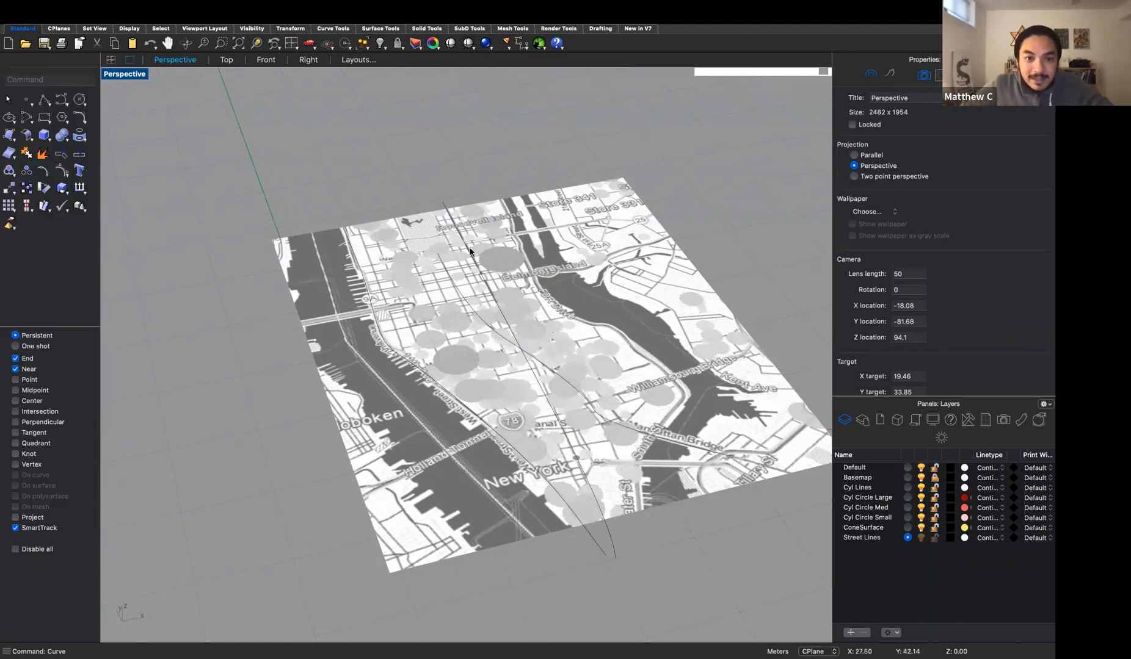
- Draw a curve down a western Manhattan avenue from the map's north edge, bending past the 78 route marker to the southern tip
key("Return")
left_click(395, 218)
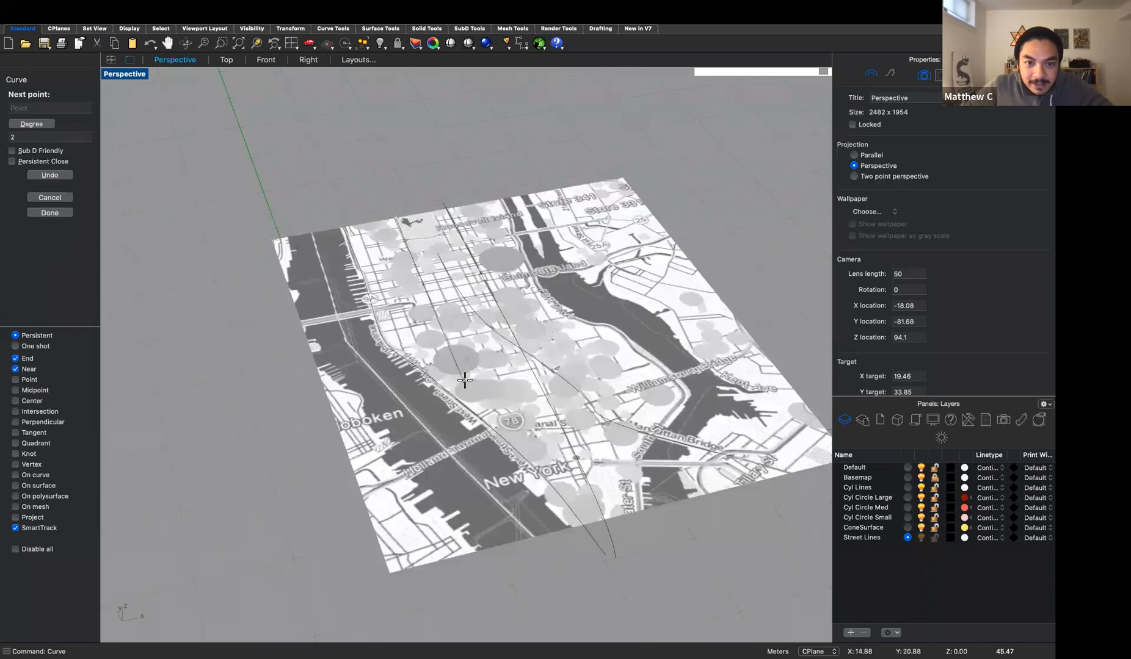
left_click(466, 381)
left_click(489, 400)
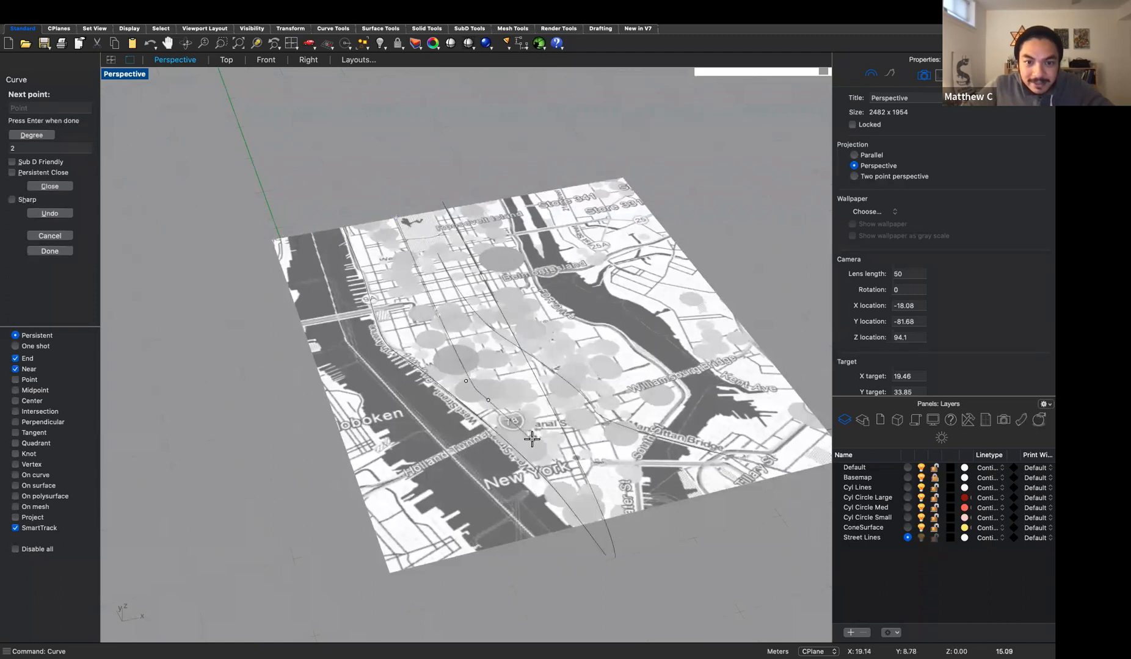
left_click(563, 467)
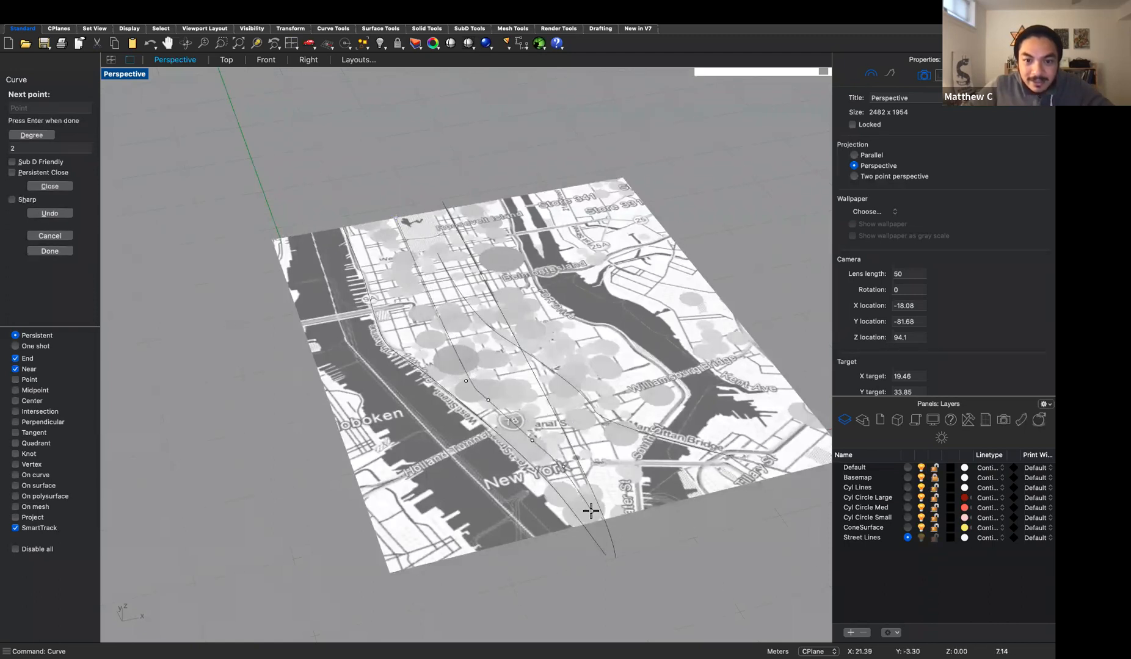
key("Return")
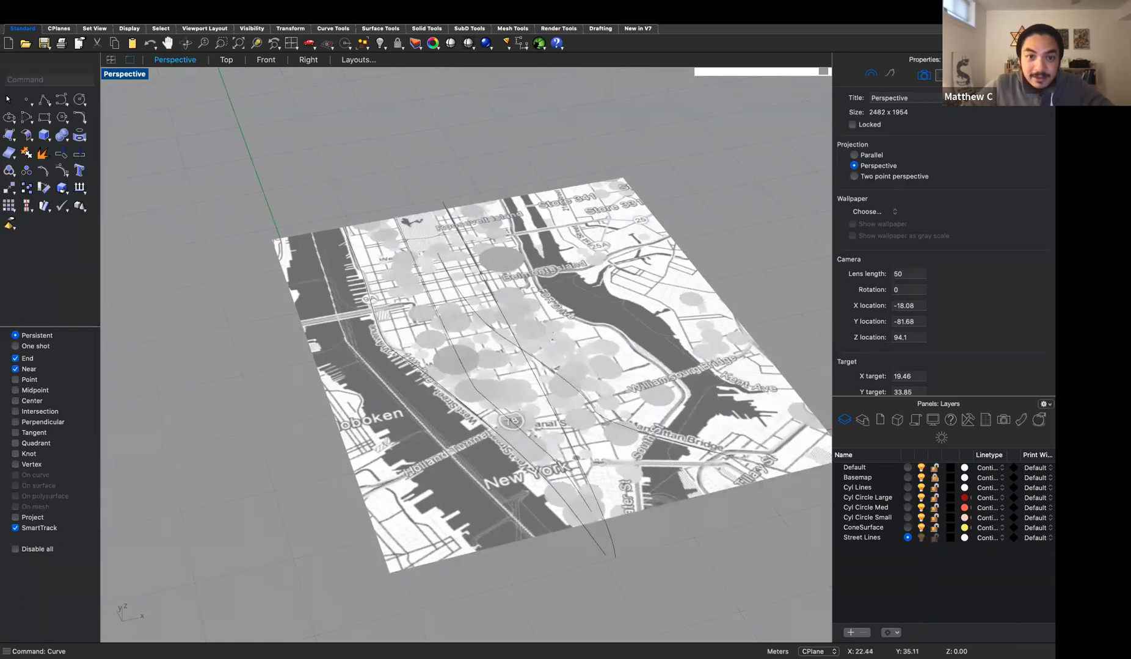
- Draw a crosstown curve from the map's east edge over the East River and midtown Manhattan to the west edge across the Hudson
key("Return")
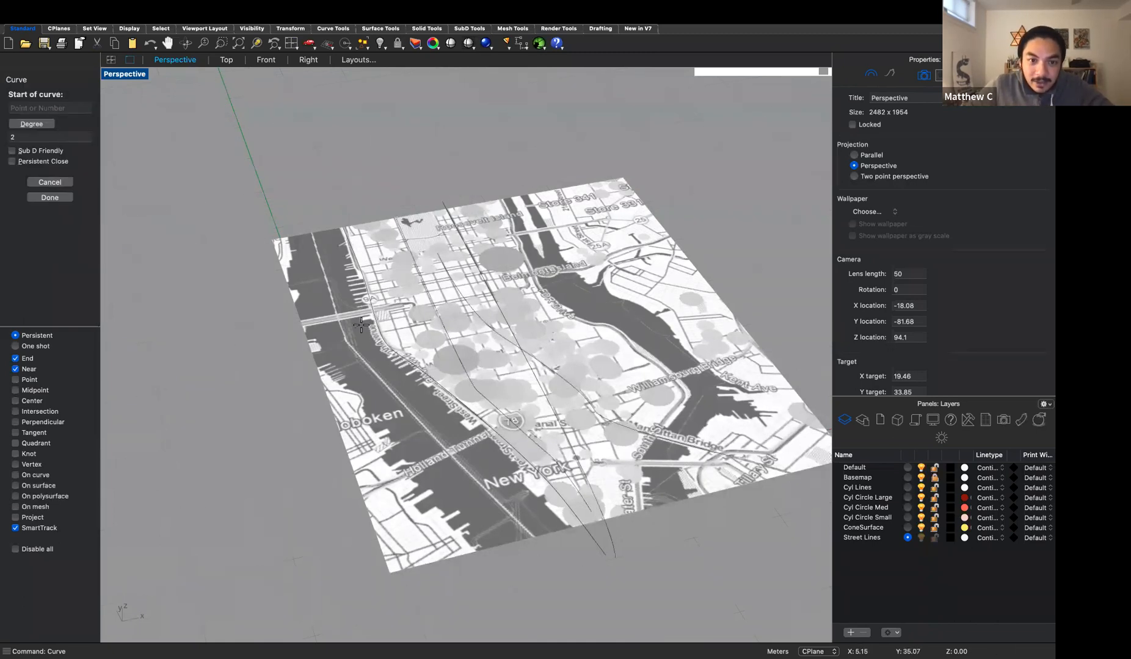
left_click(678, 232)
left_click(608, 253)
left_click(581, 269)
left_click(554, 270)
left_click(540, 272)
left_click(527, 287)
left_click(500, 292)
left_click(410, 306)
left_click(286, 330)
key("Return")
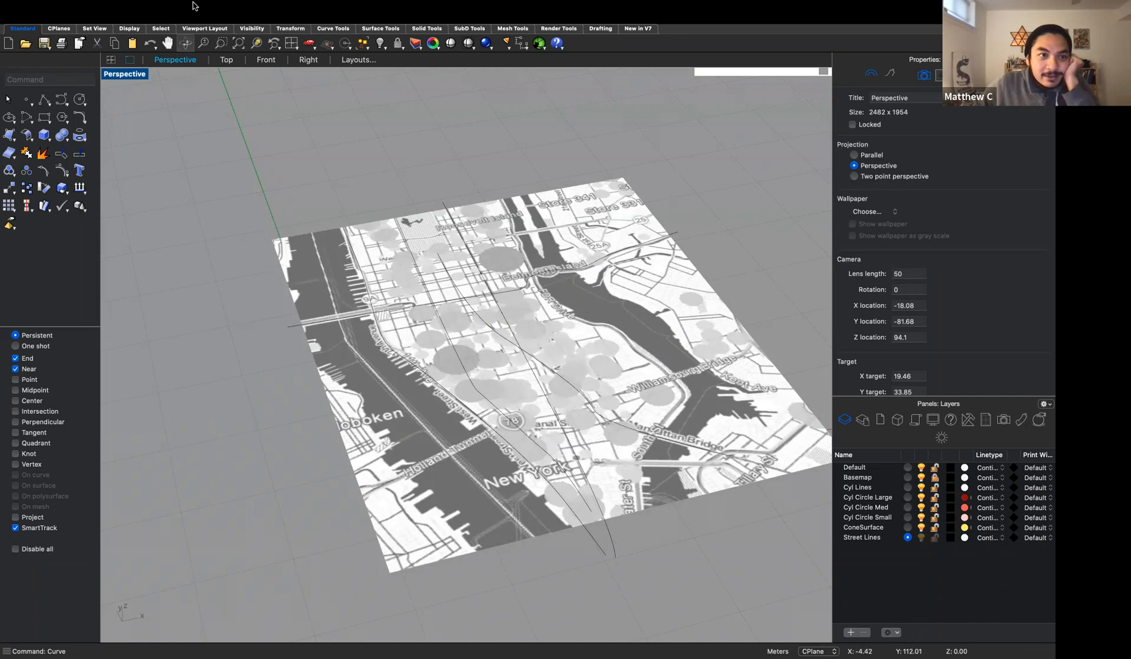
- Select all curves on the Street Lines layer
left_click(73, 6)
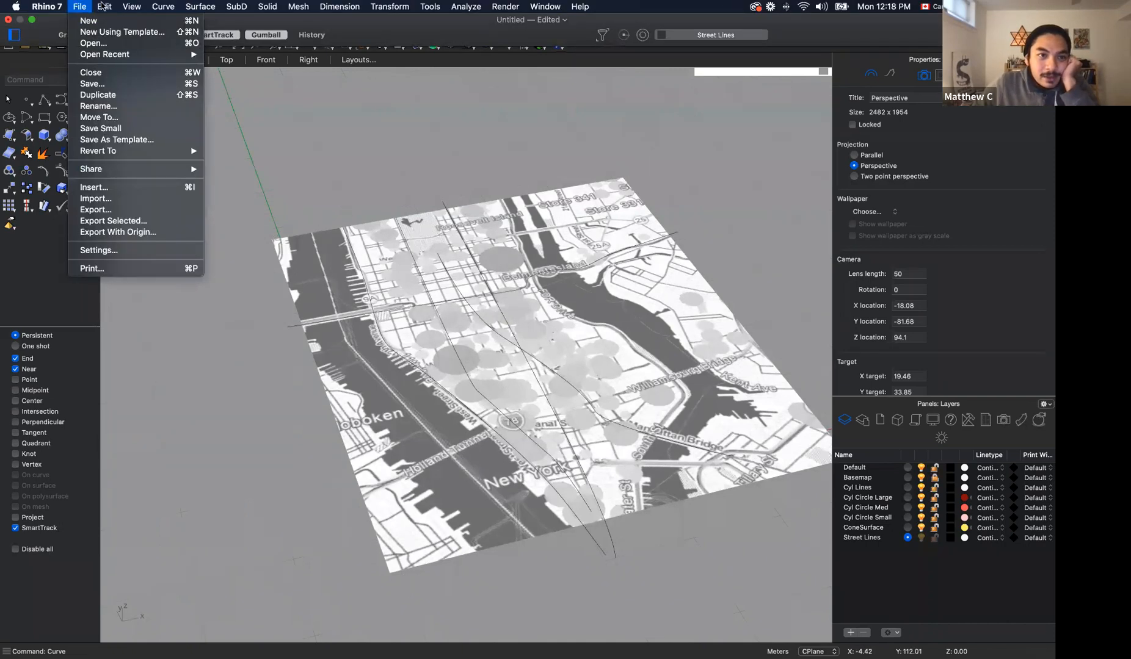
mouse_move(157, 127)
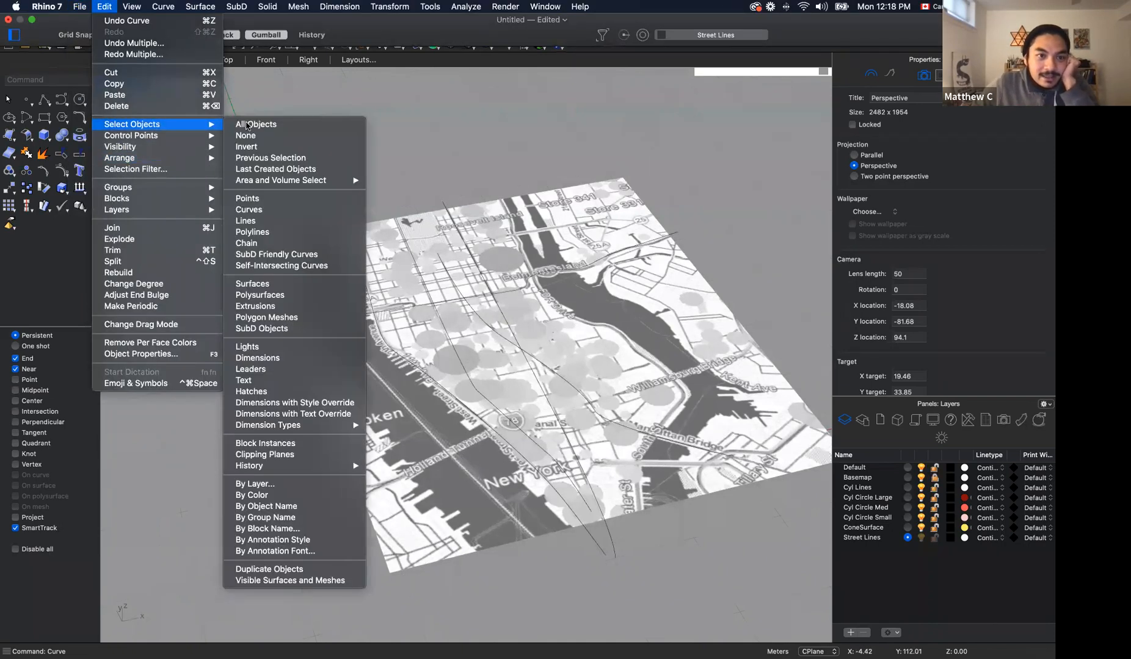
left_click(329, 489)
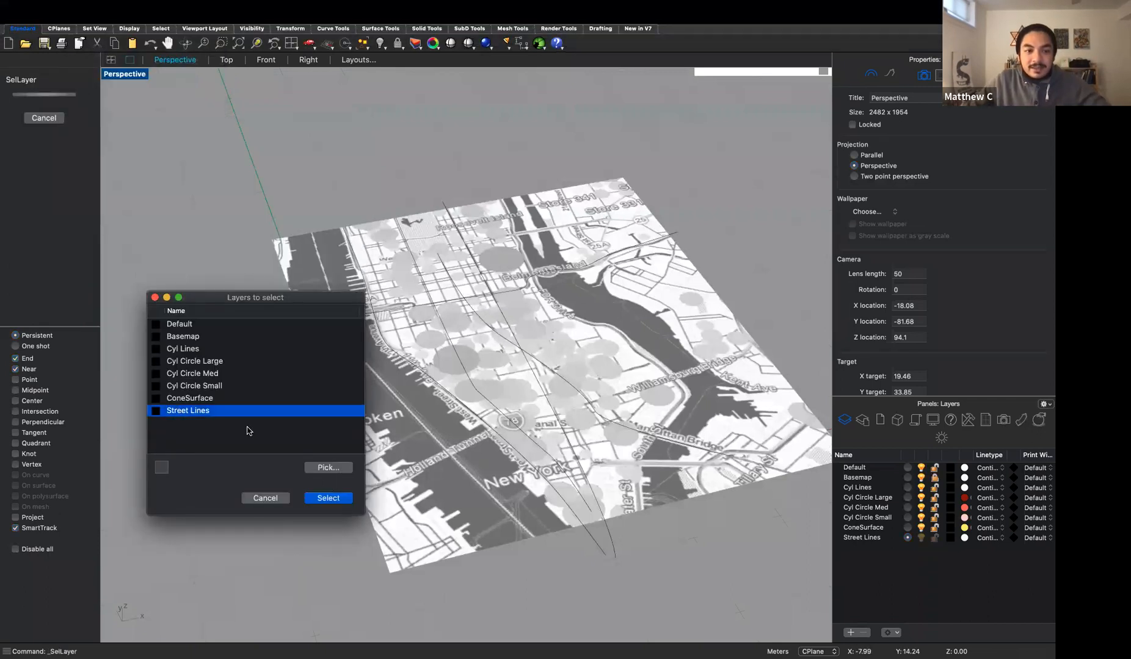
left_click(328, 498)
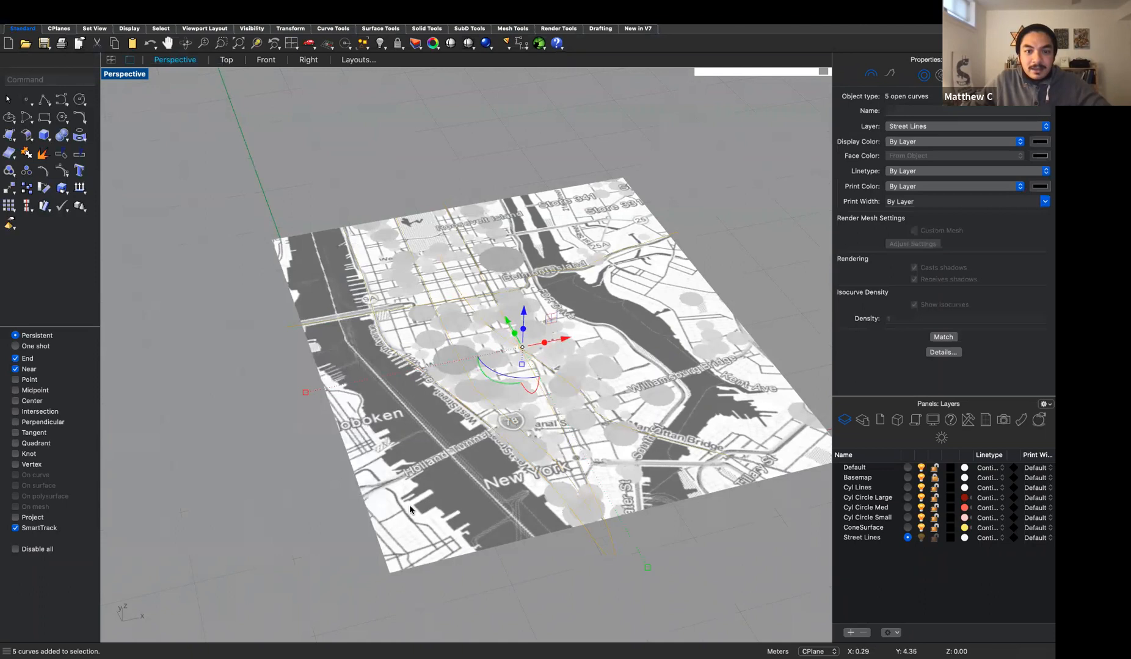
- Try piping the selected street curves as capped surfaces with a radius of 2 m
scroll(667, 423, "up", 3)
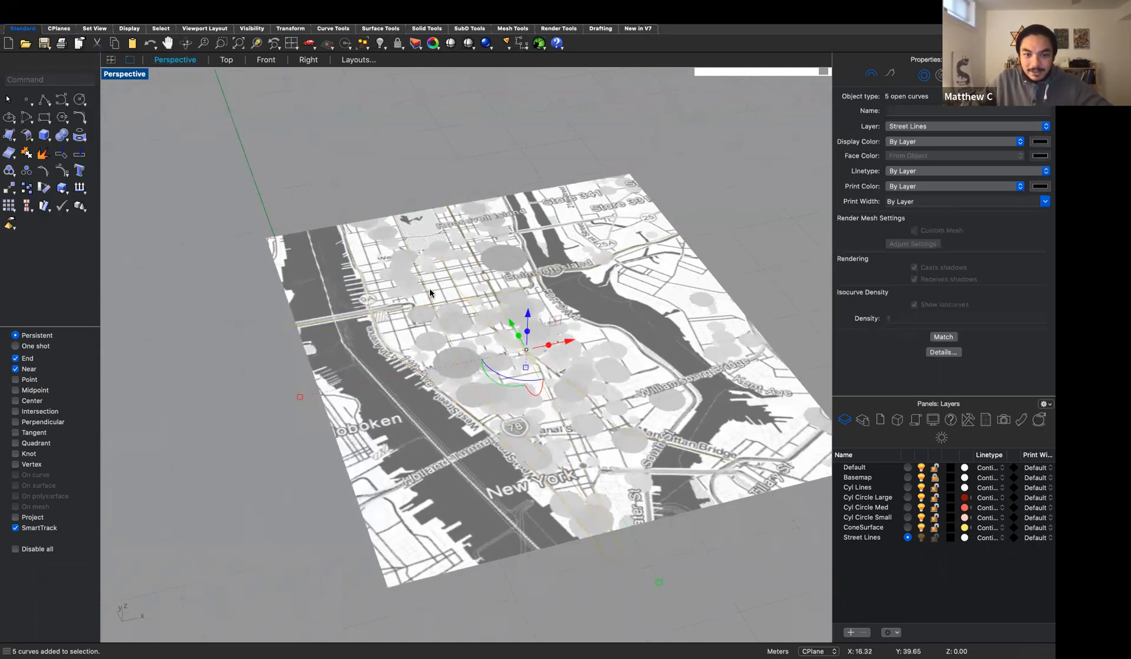
scroll(703, 389, "down", 2)
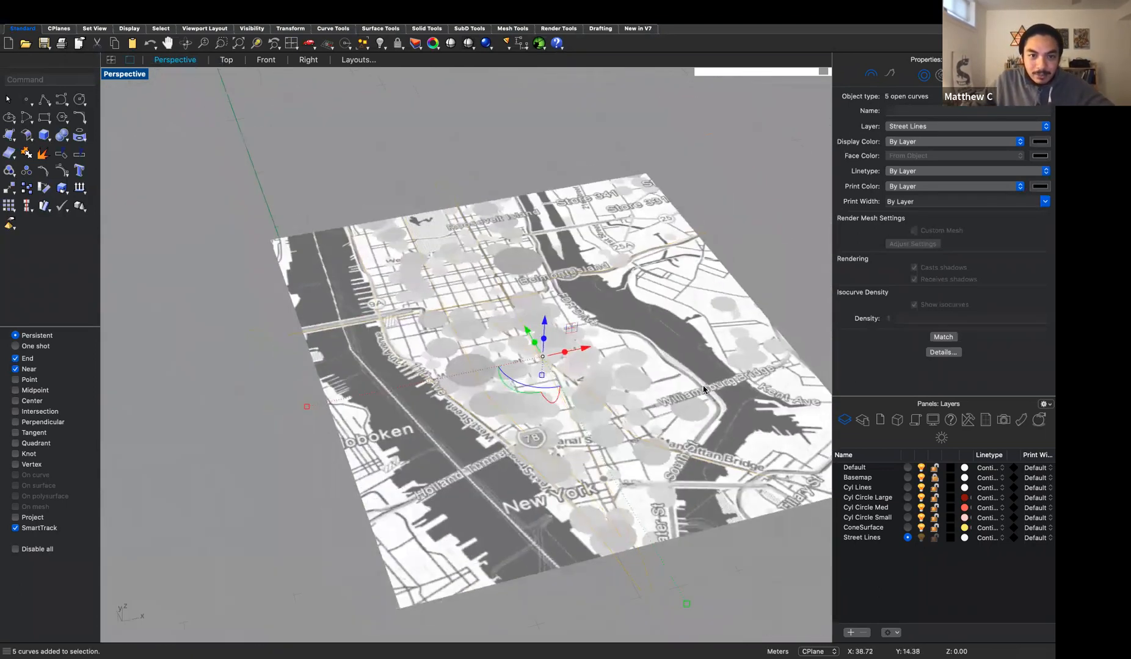
scroll(703, 389, "up", 1)
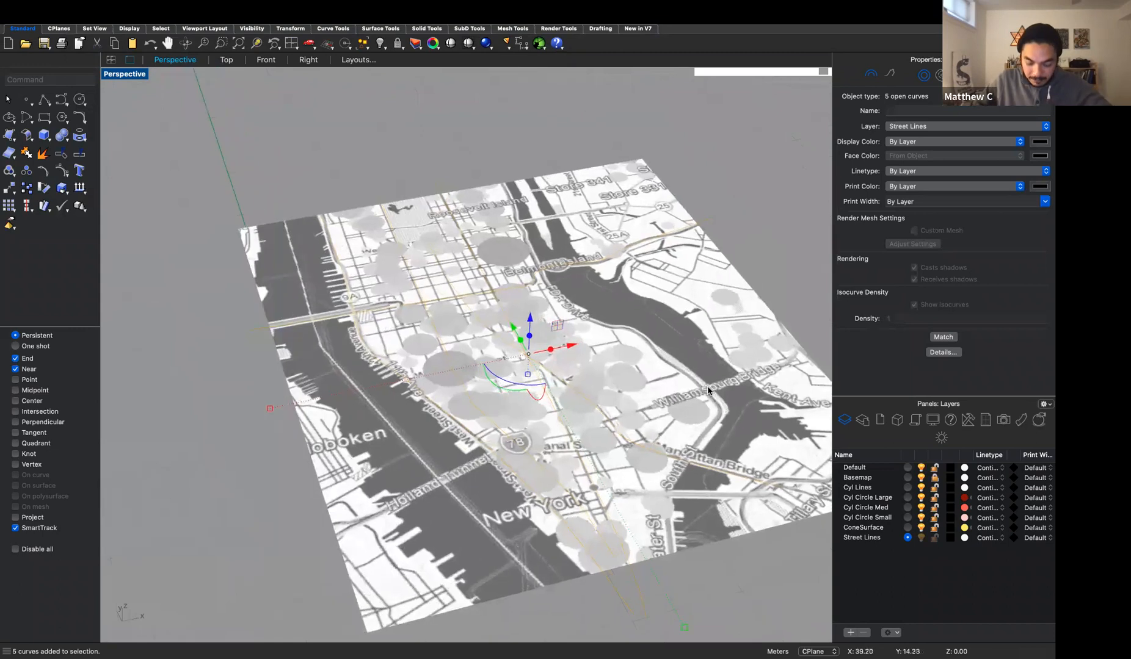
type("P")
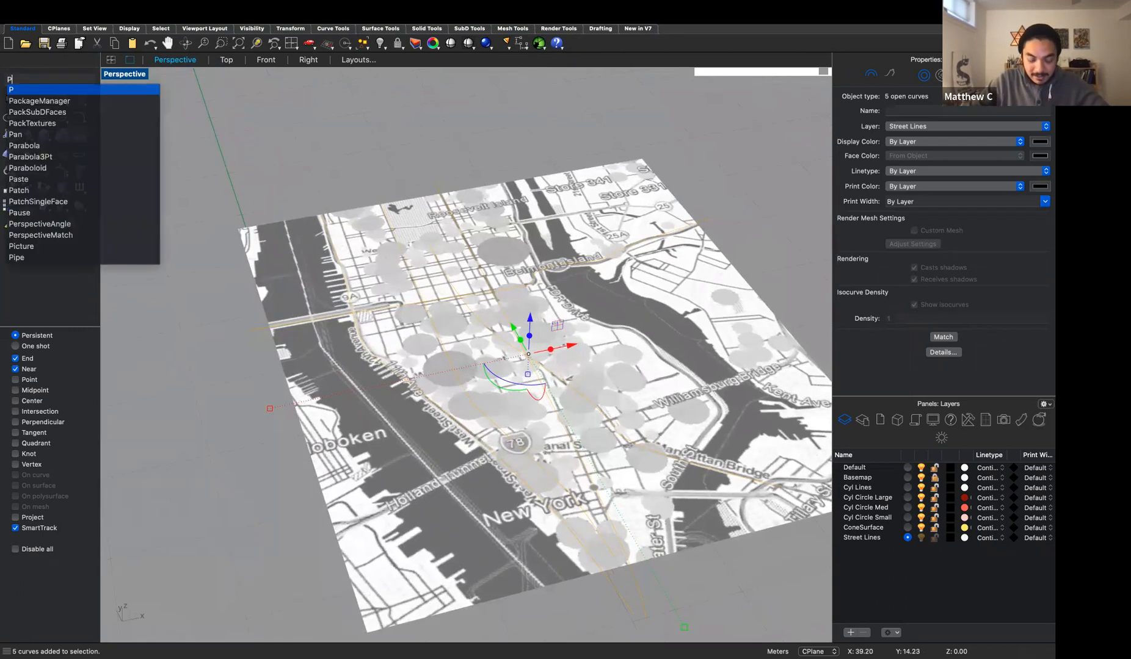
type("ipe")
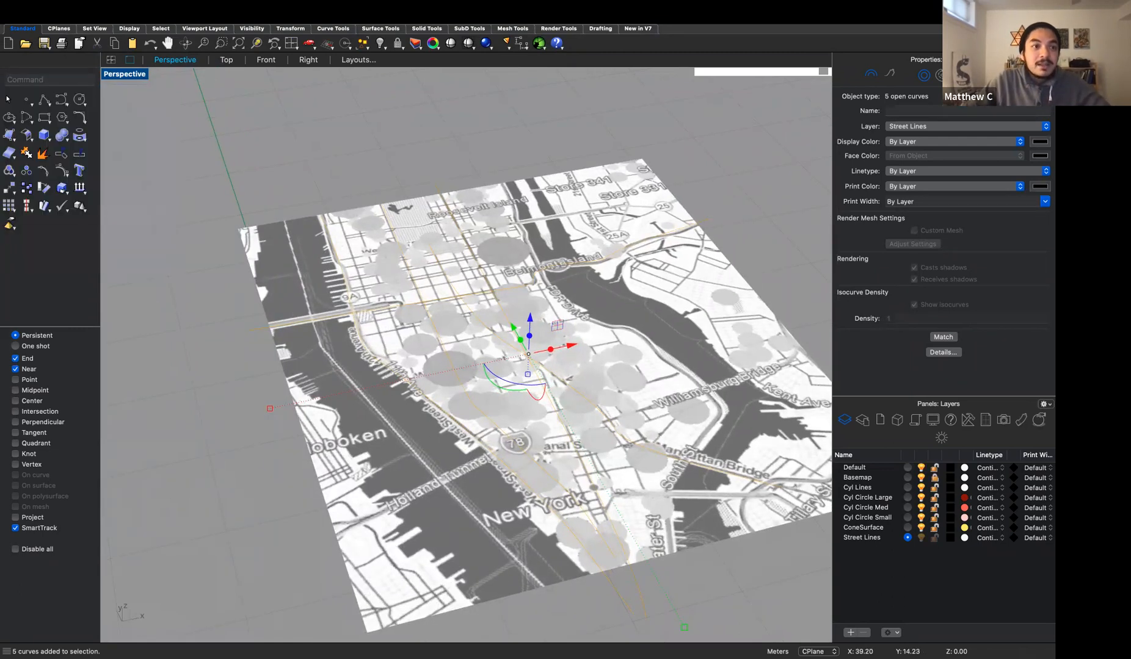
key("Return")
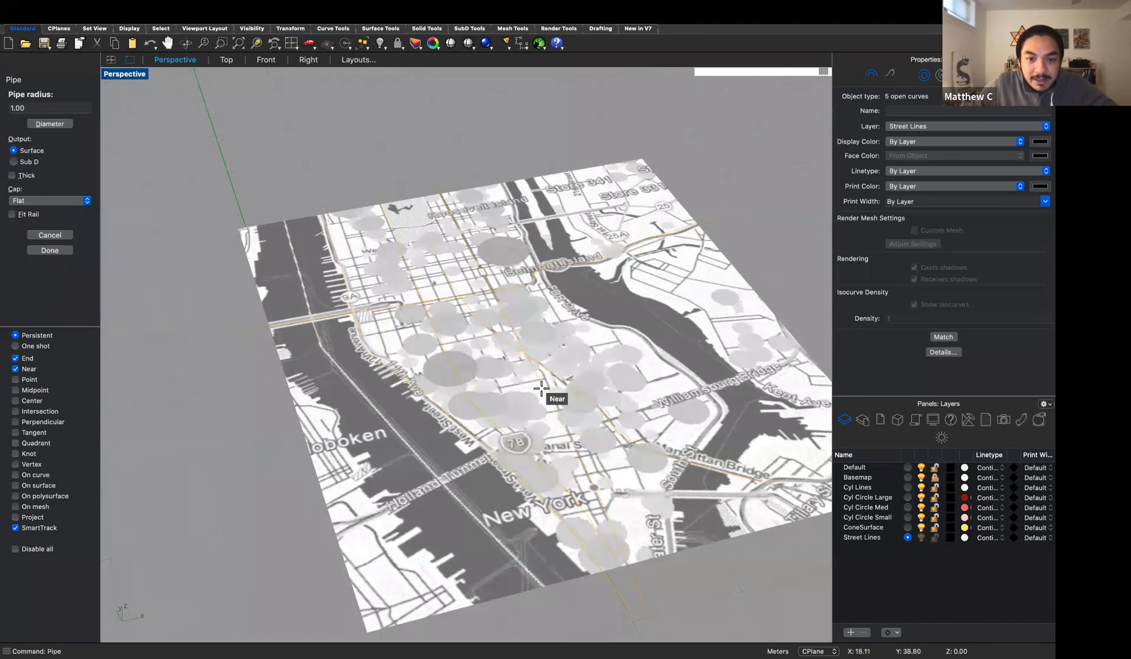
scroll(542, 396, "down", 1)
scroll(542, 395, "up", 3)
scroll(548, 397, "down", 2)
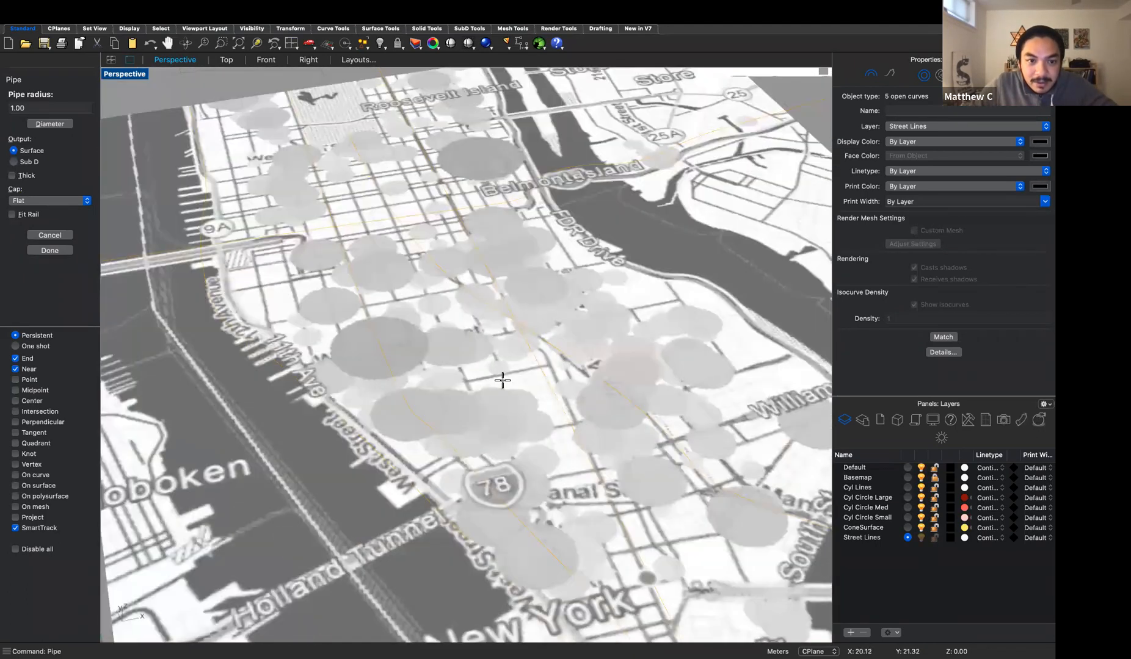
left_click(32, 106)
key("Return")
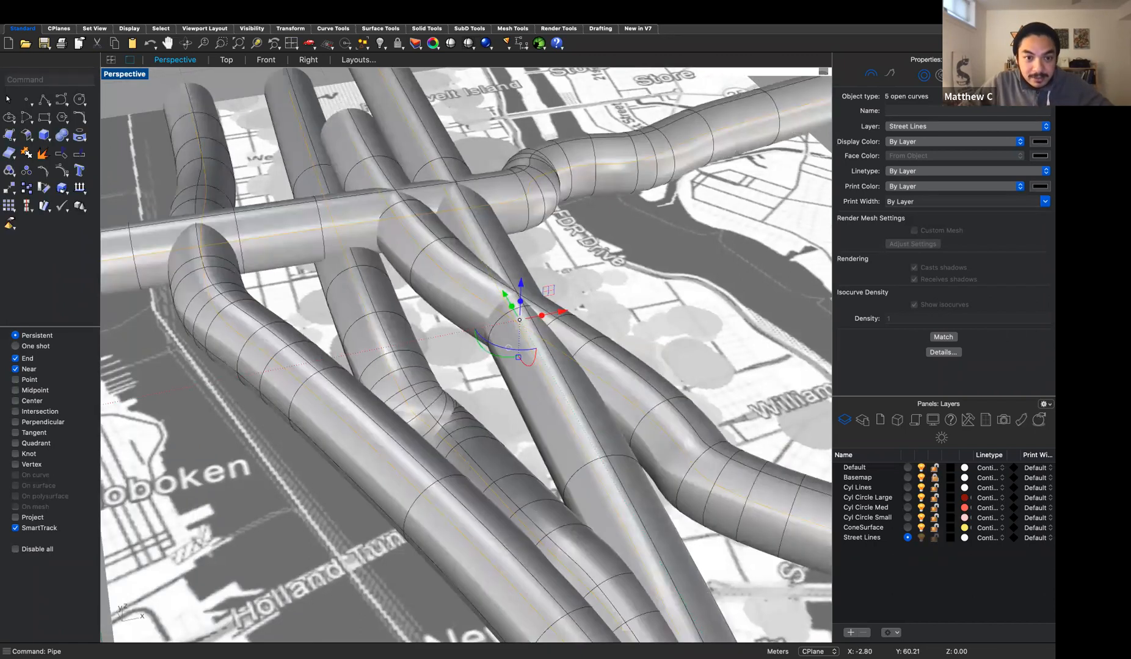
scroll(413, 221, "down", 6)
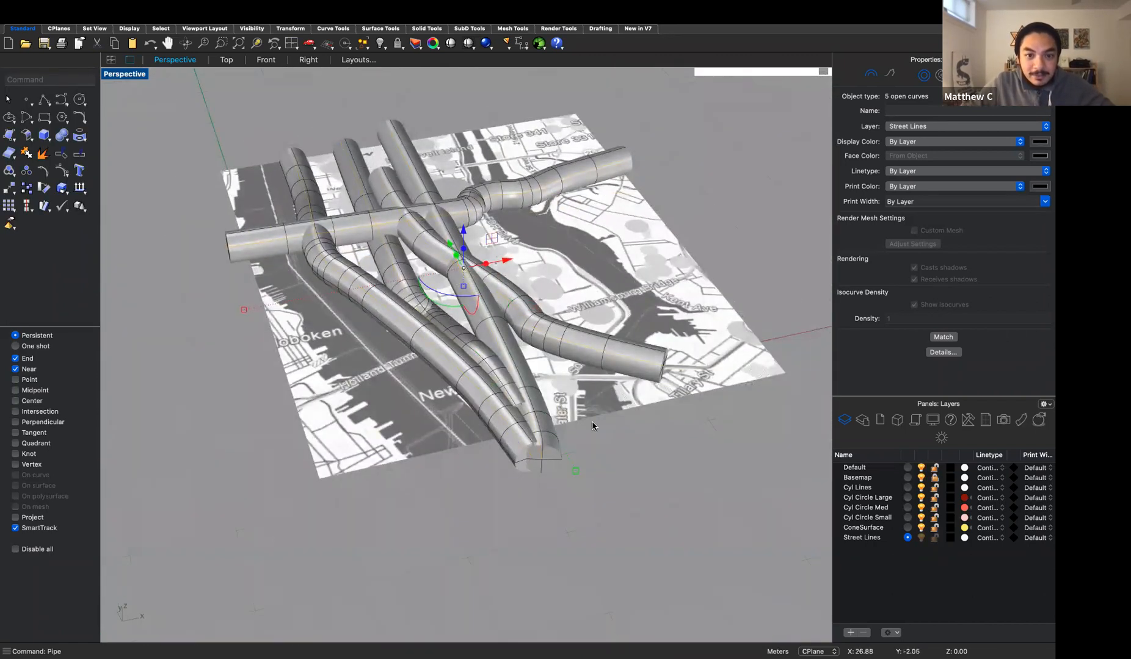
key("super+z")
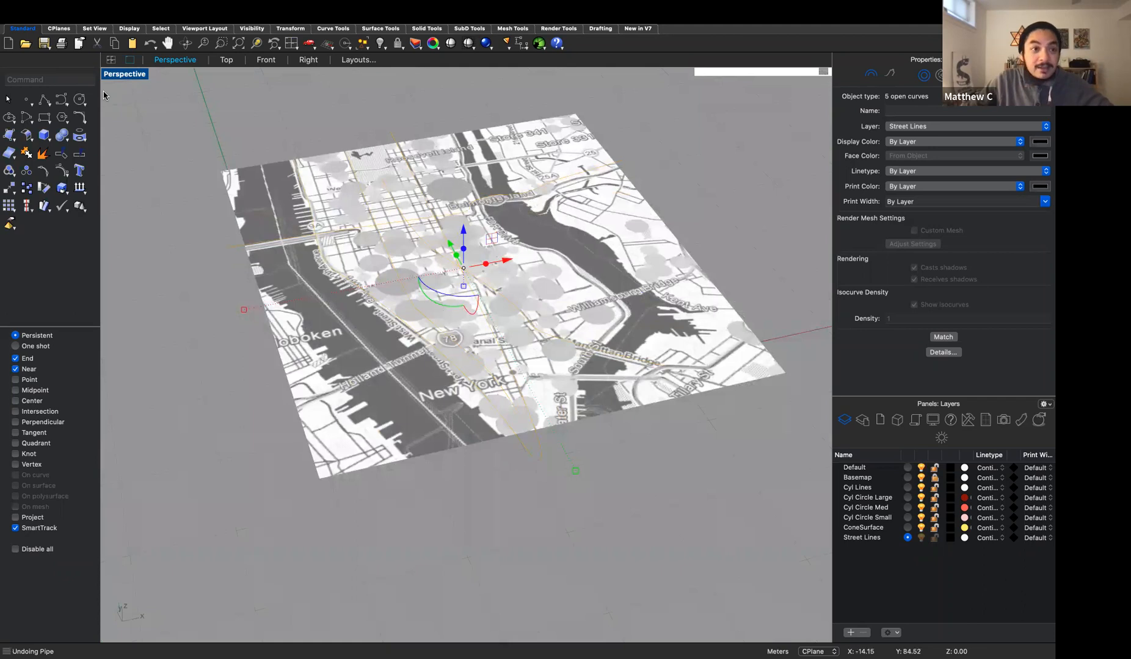
- Pipe the selected street curves with a radius of 0.5 m and flat caps
type("P")
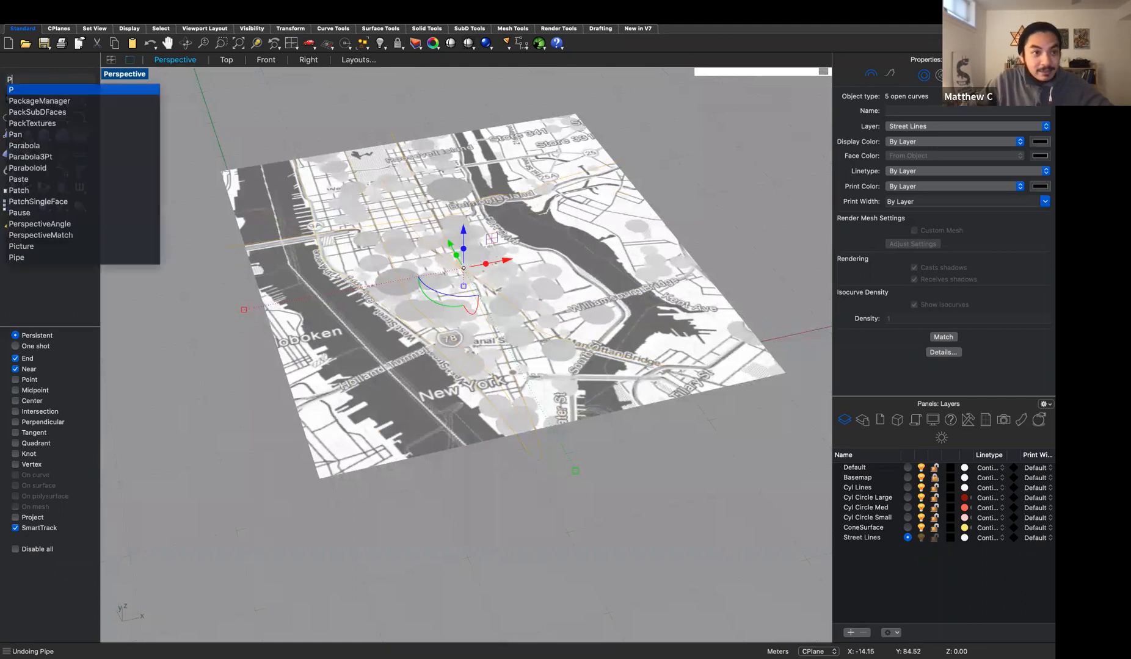
key("Return")
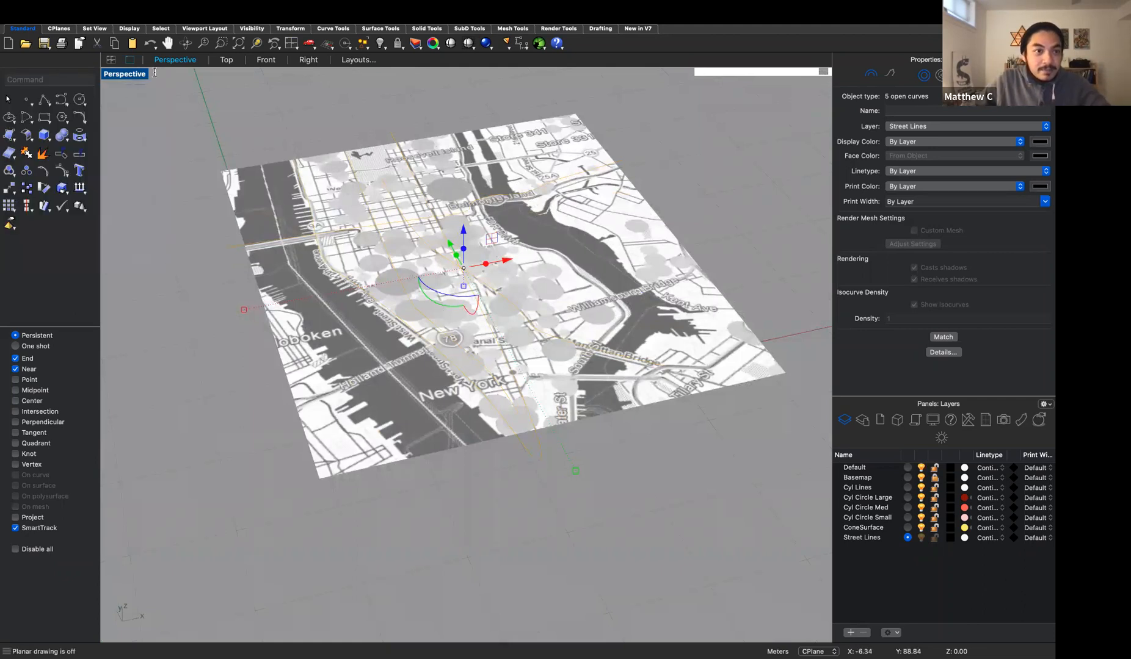
type("Pipe")
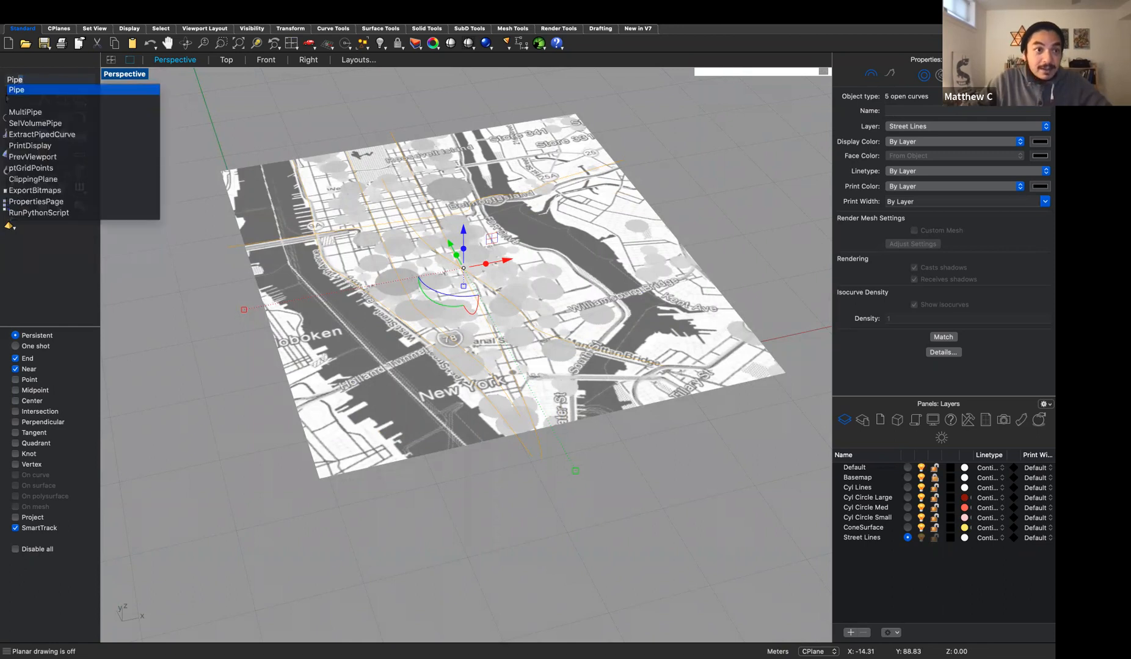
key("Return")
left_click_drag(29, 109, 3, 103)
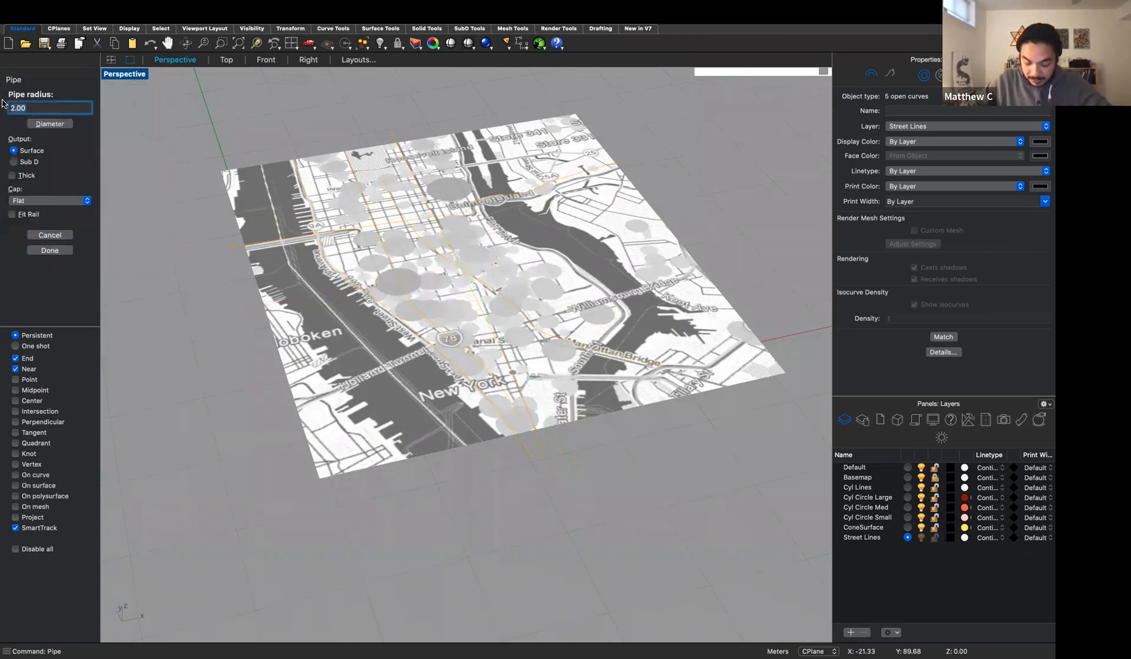
type("0.5")
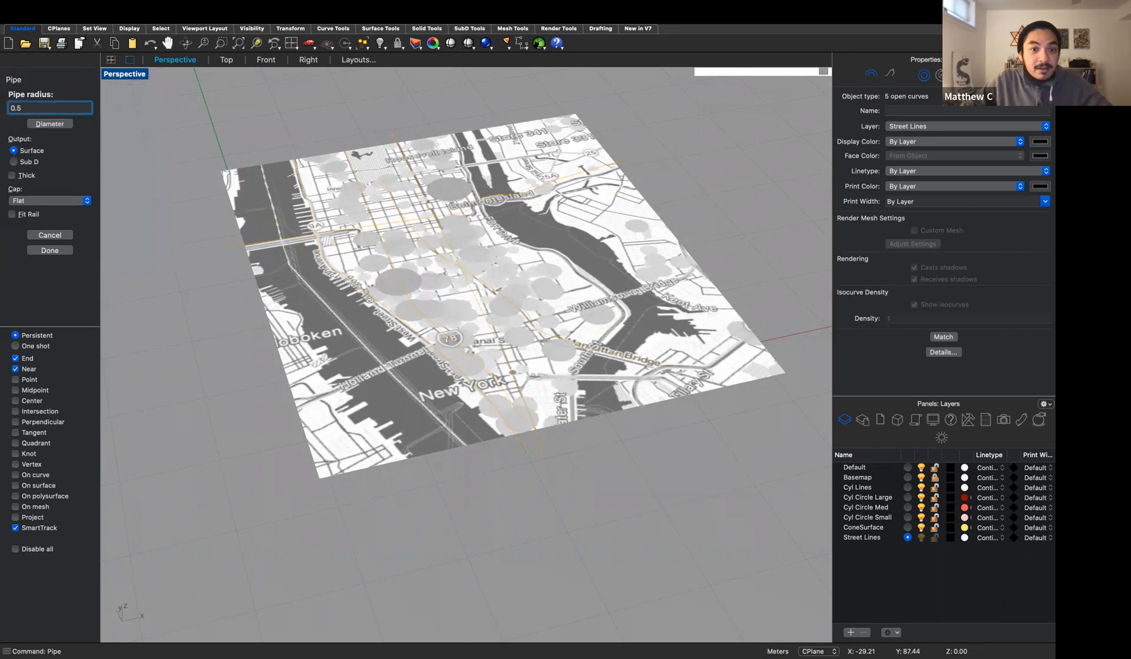
key("Return")
- Examine the piped streets above the basemap from low side angles and from overhead
right_click_drag(577, 482, 600, 429)
left_click(533, 374)
right_click_drag(533, 375, 644, 376)
scroll(431, 208, "up", 5)
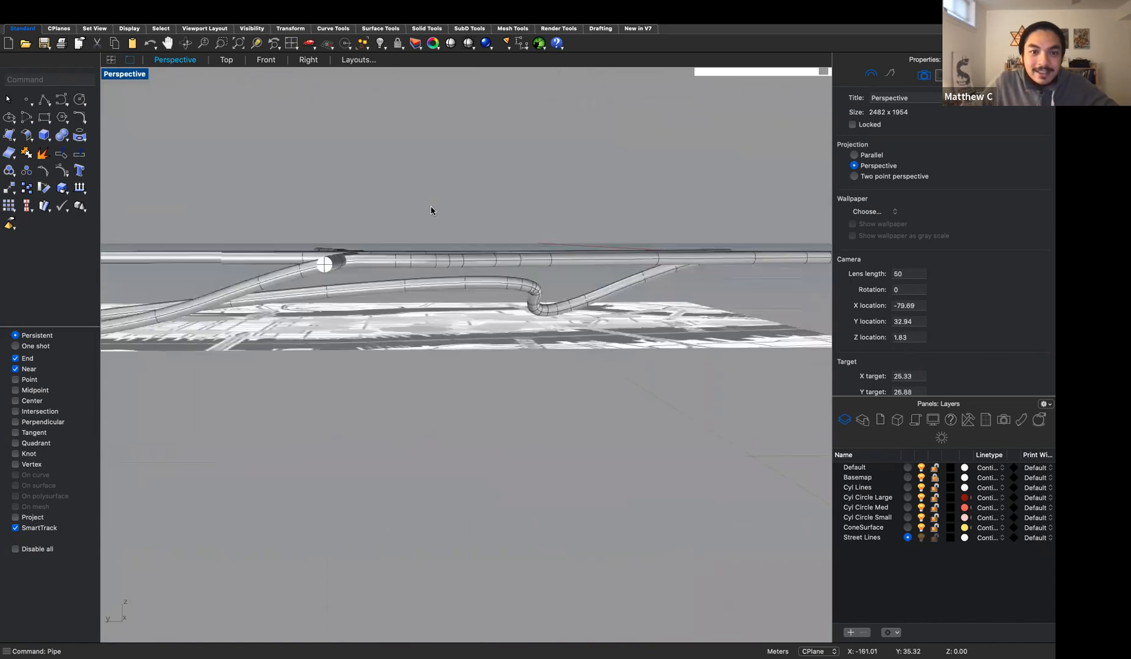
right_click_drag(553, 238, 507, 249)
scroll(513, 379, "down", 5)
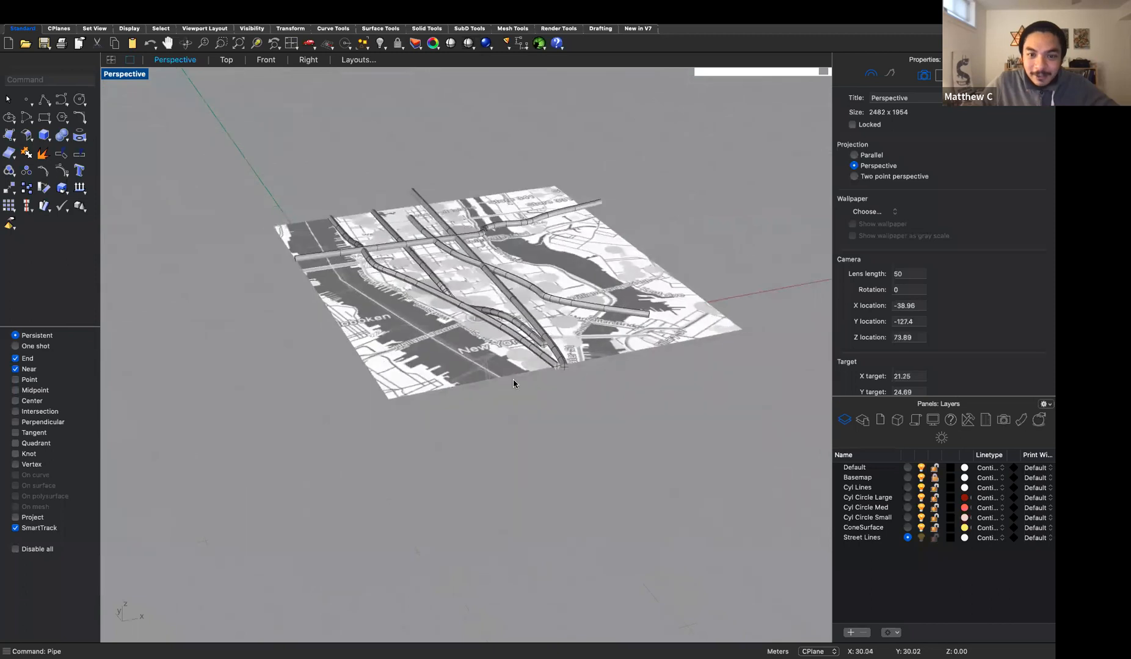
right_click_drag(514, 379, 529, 339)
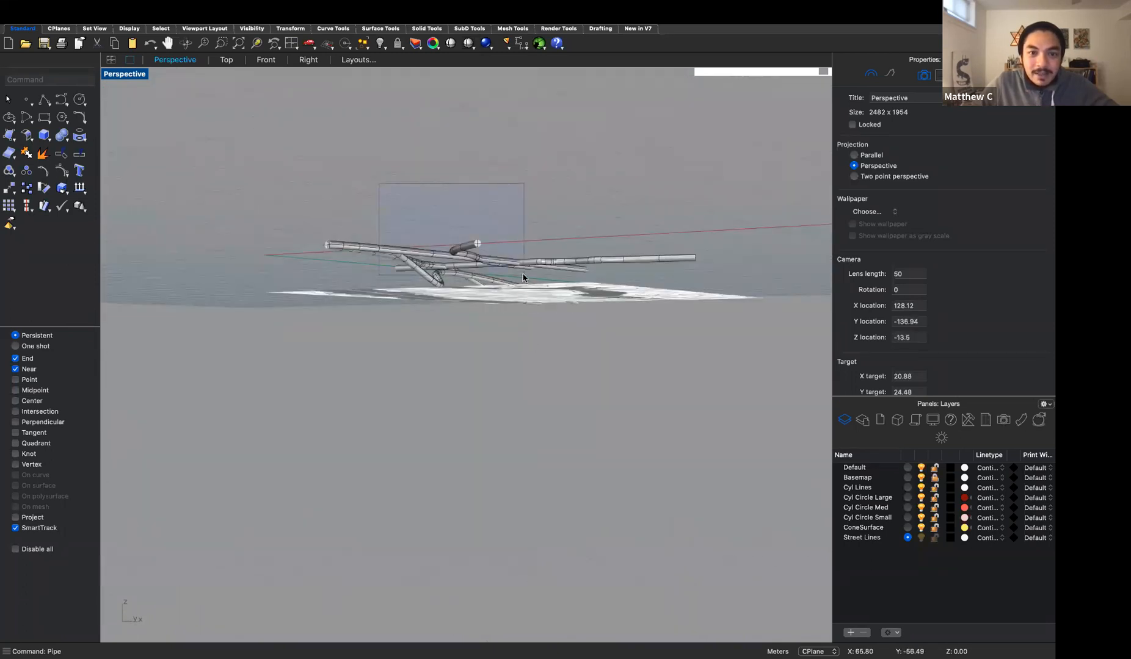
- Move the crosstown pipe and three of the avenue pipes to the ConeSurface layer
right_click_drag(523, 278, 429, 238)
left_click(430, 239)
left_click(412, 260, "shift")
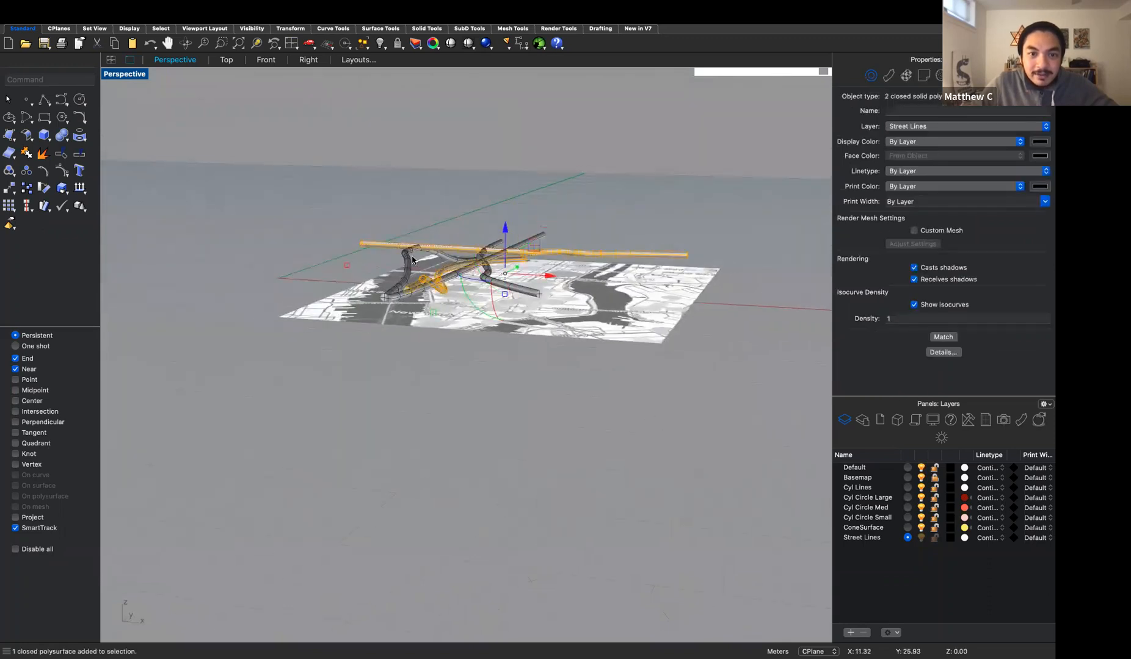
left_click(412, 259, "shift")
left_click(487, 268, "shift")
scroll(506, 269, "down", 1)
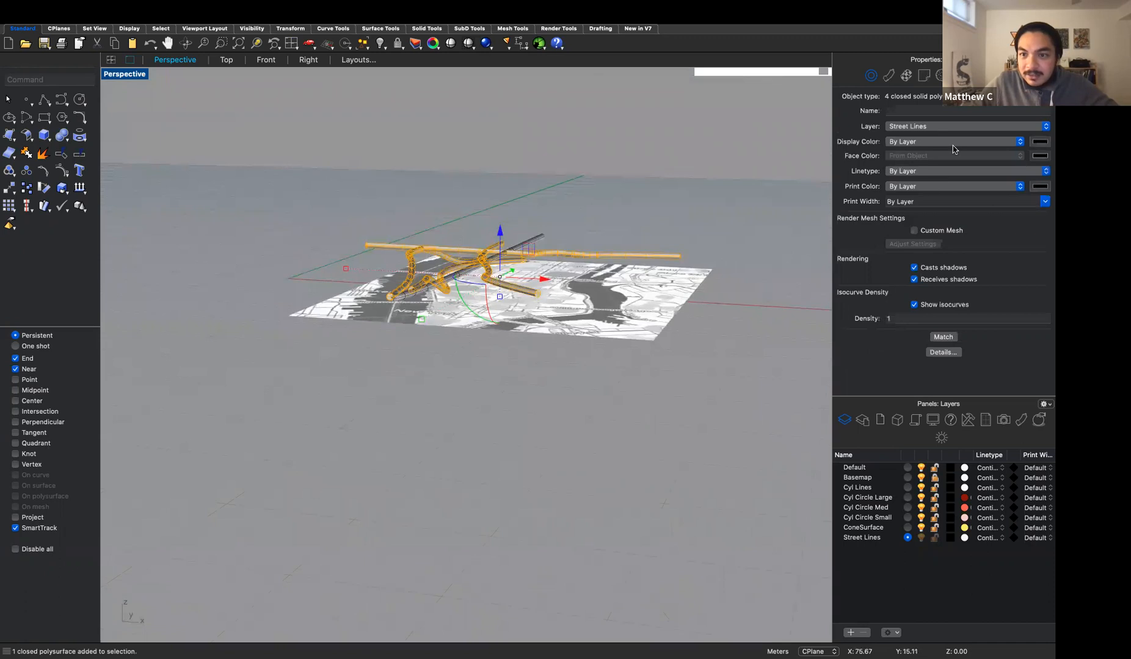
left_click(951, 143)
left_click(928, 128)
left_click(926, 128)
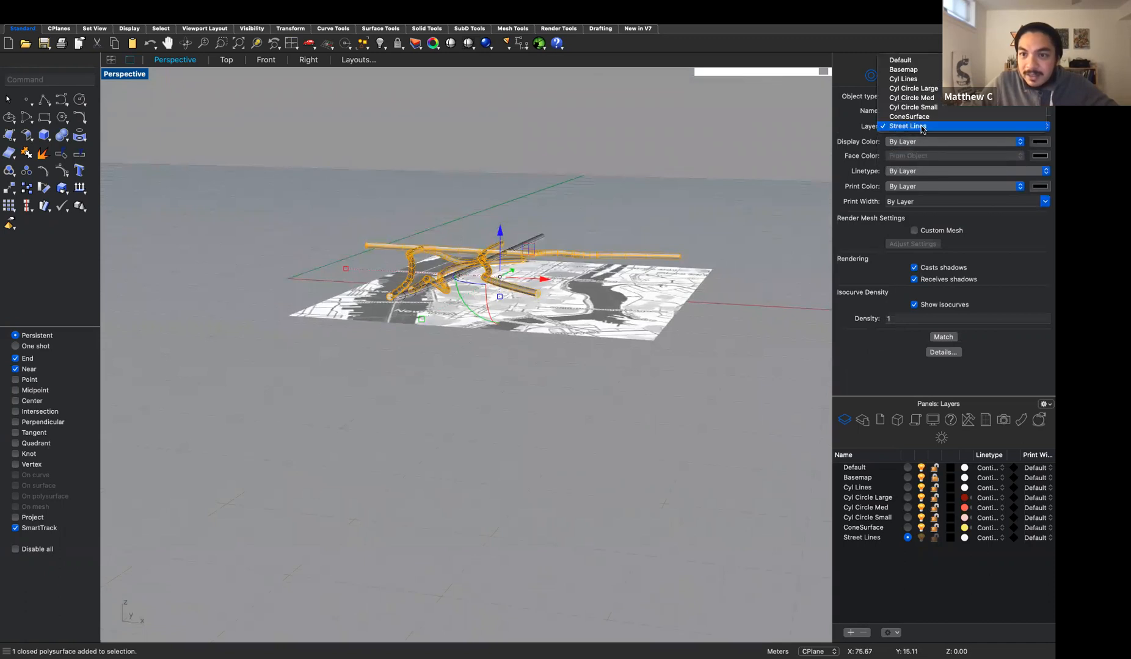
left_click(926, 117)
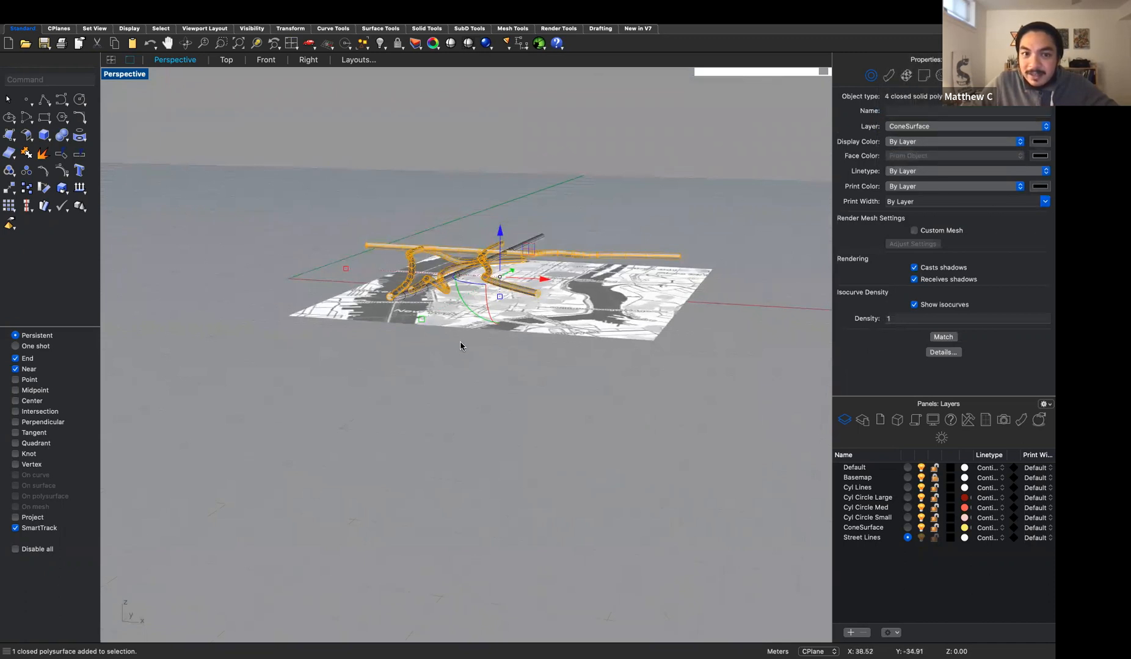
- Set the Perspective viewport's display mode to Rendered
left_click(120, 76)
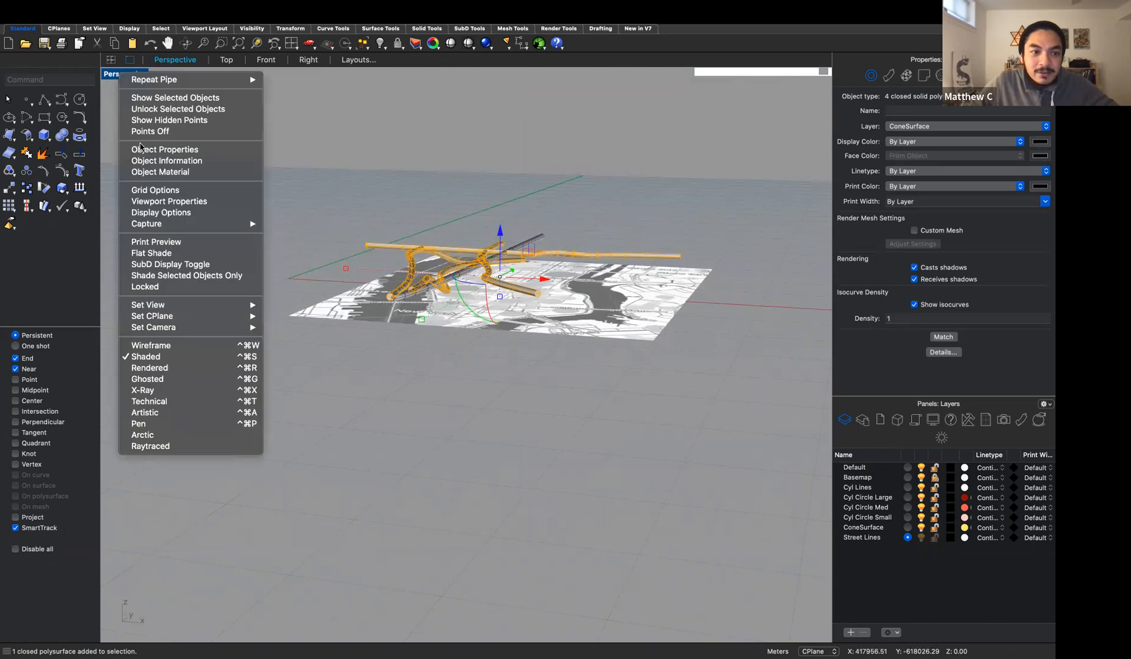
left_click(191, 368)
right_click_drag(356, 322, 381, 343)
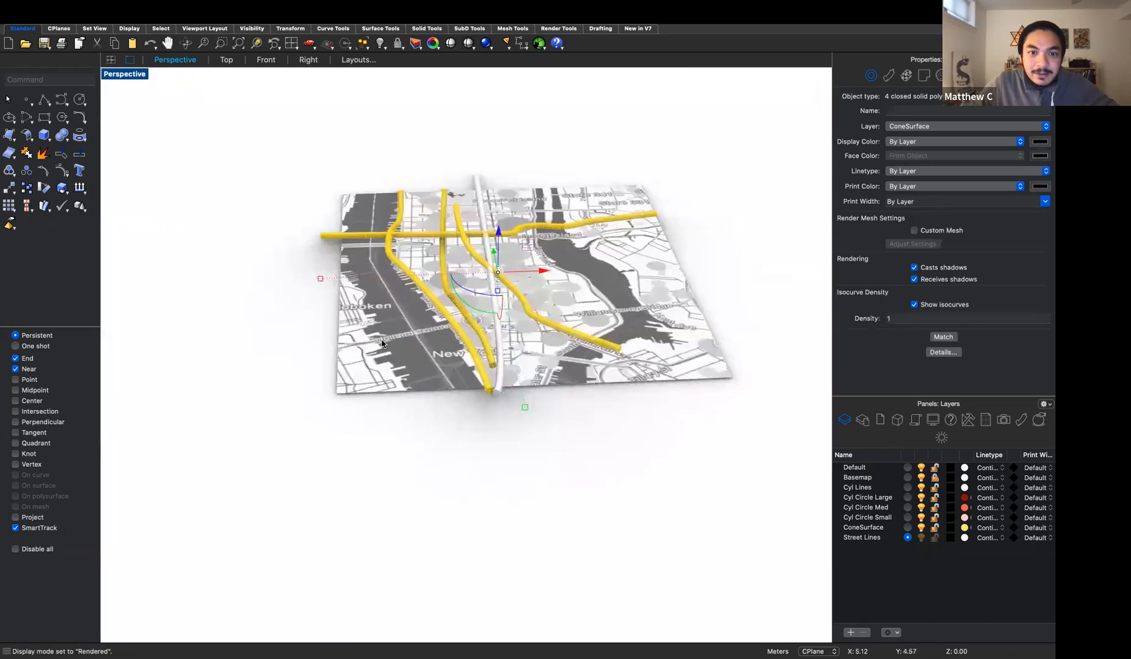
- Move the remaining white pipe, running north to south through Manhattan, to the ConeSurface layer as well
left_click(538, 91)
left_click(483, 199)
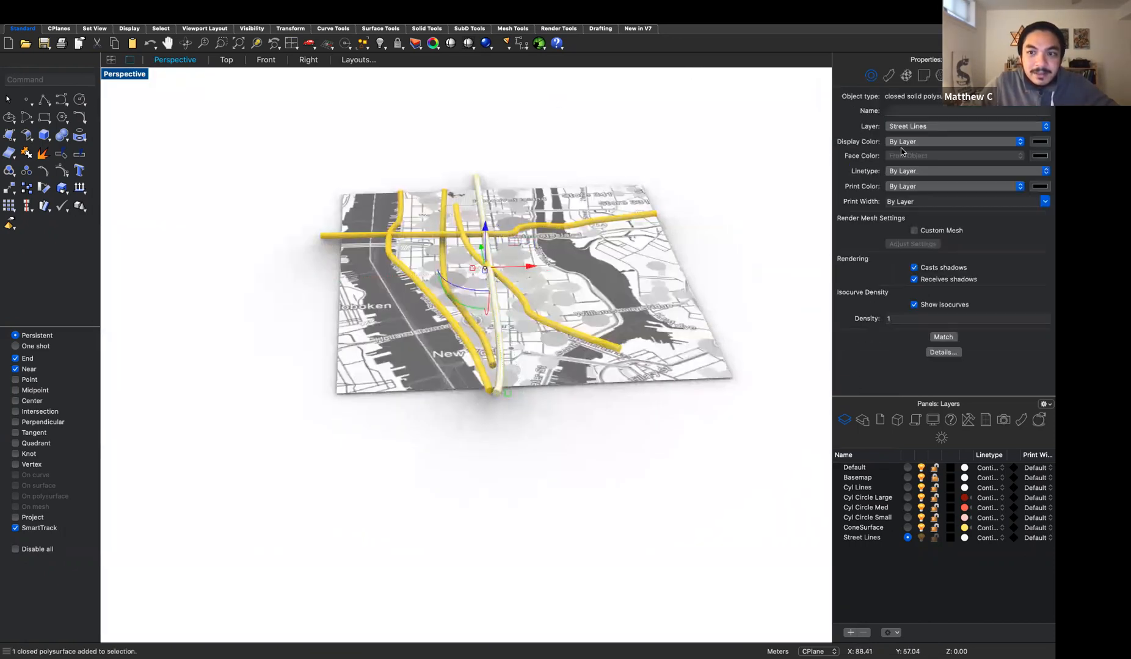
left_click(945, 127)
left_click(950, 117)
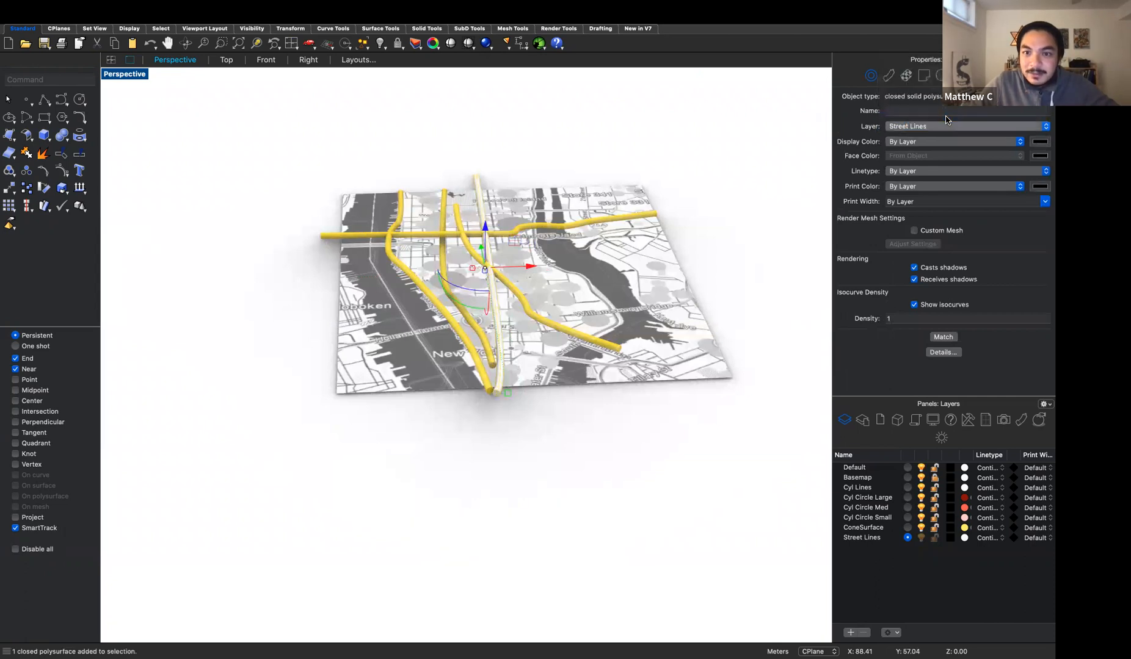
left_click(430, 147)
right_click_drag(343, 159, 413, 146)
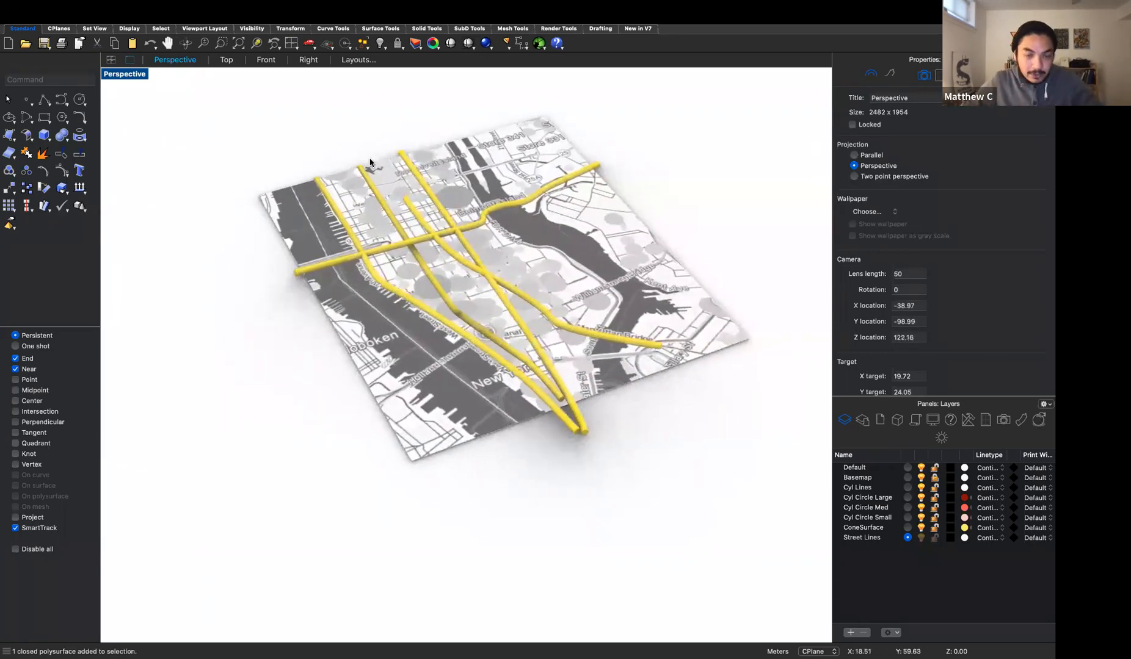
- Undo the pipes' layer changes and the 0.5 m piping of the street curves
key("super+z")
key("super+z")
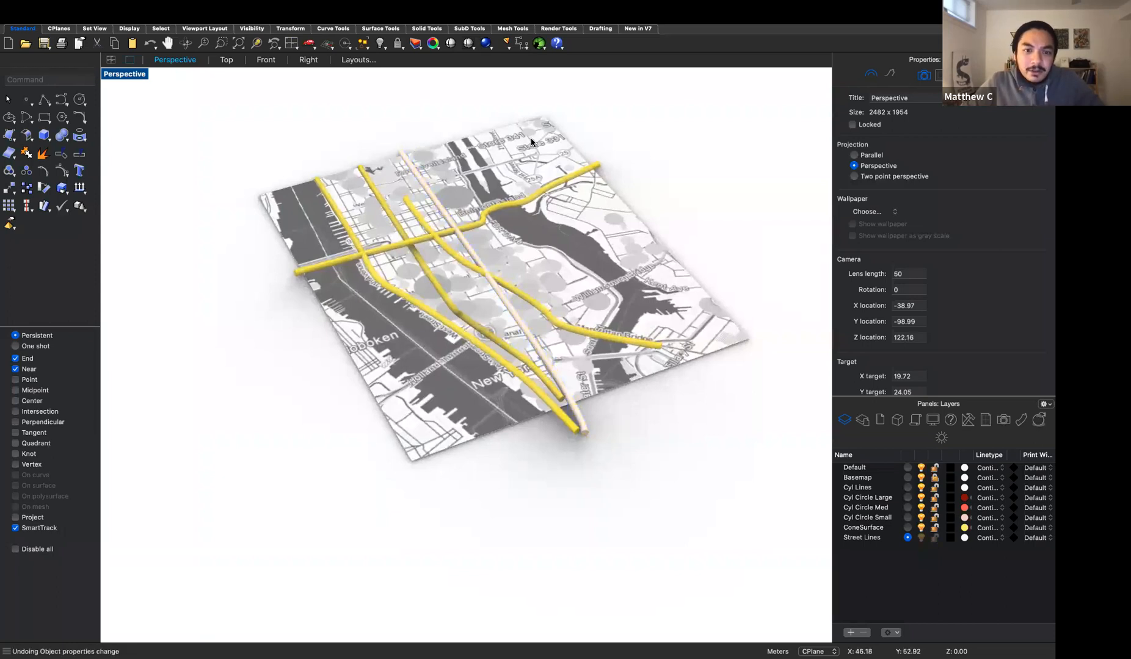
key("super+z")
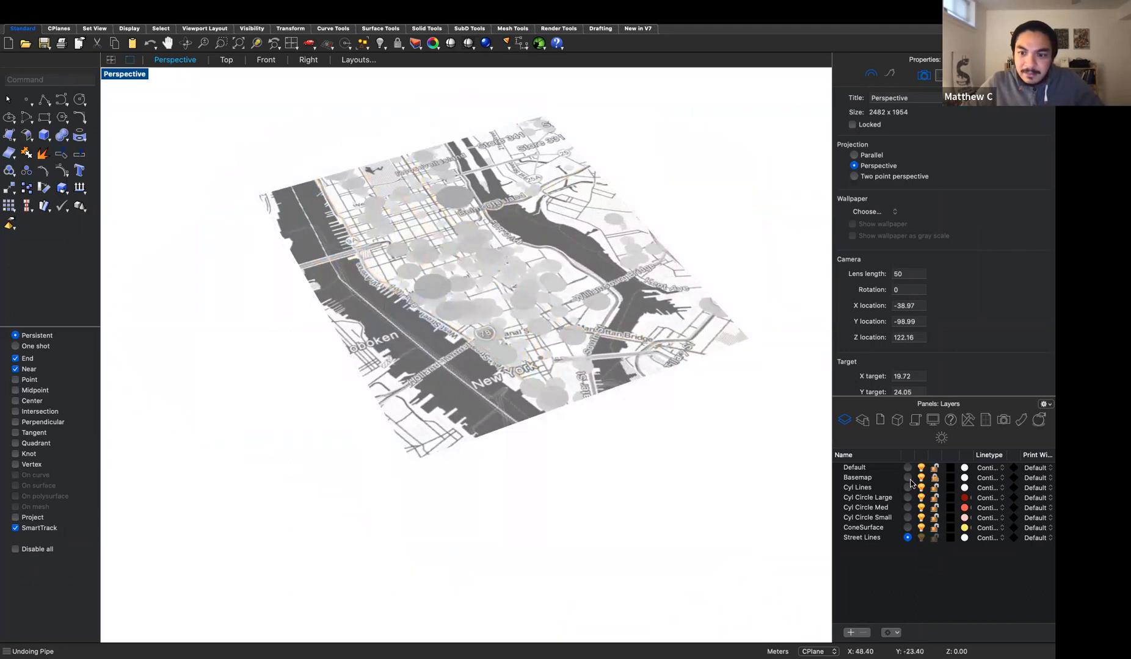
- Switch to the Top view of the map
mouse_move(696, 462)
right_mouse_down()
mouse_move(699, 442)
mouse_move(634, 406)
mouse_move(691, 453)
right_mouse_up()
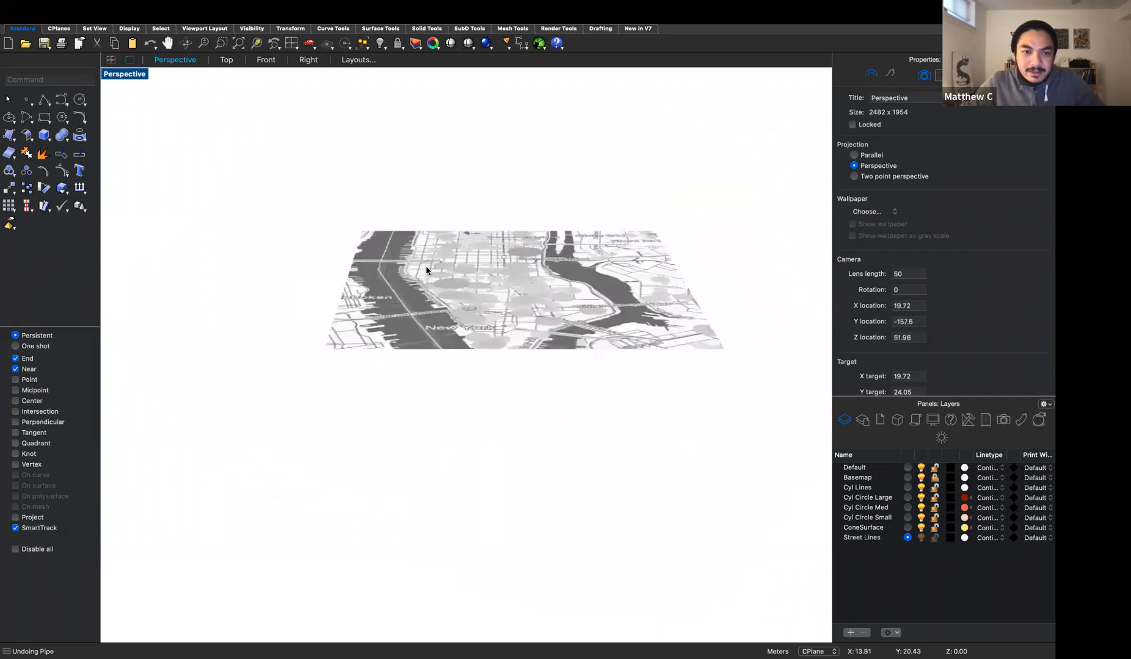
left_click(224, 60)
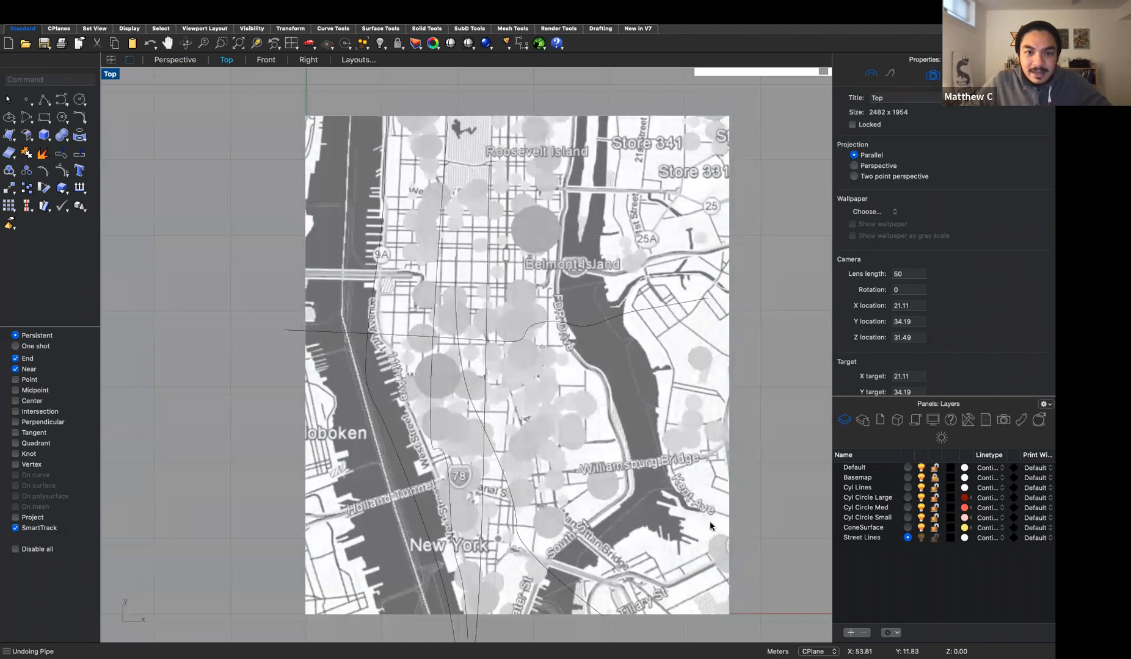
- Delete all the traced street curves from the map, leaving nothing selected
left_click_drag(719, 525, 323, 237)
key("Delete")
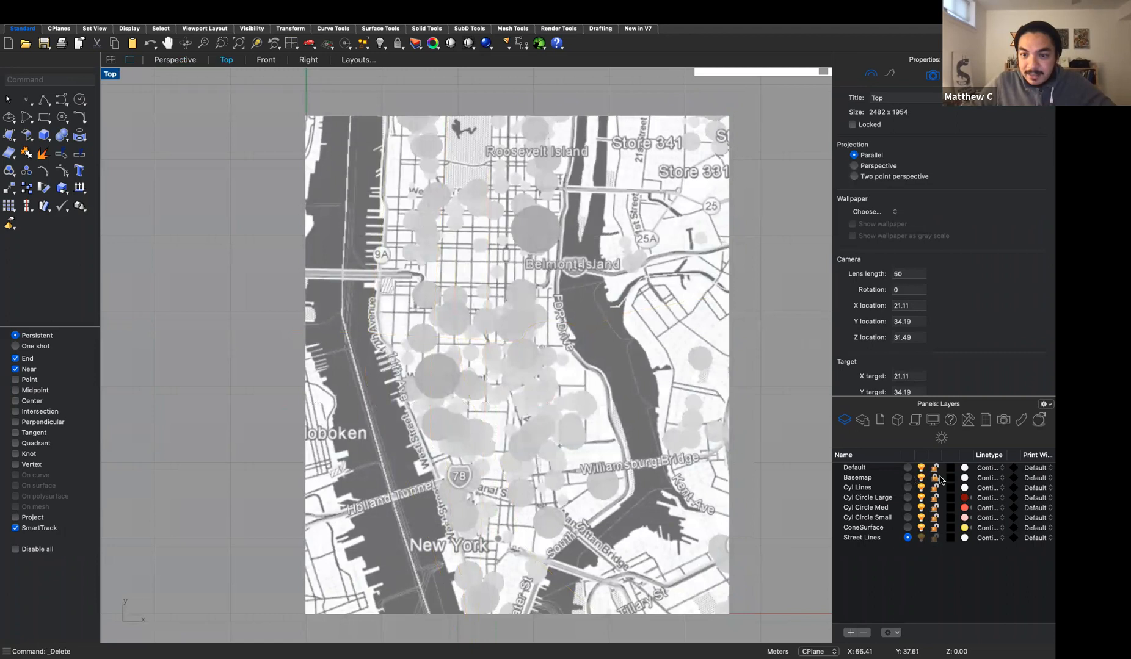
left_click(527, 378)
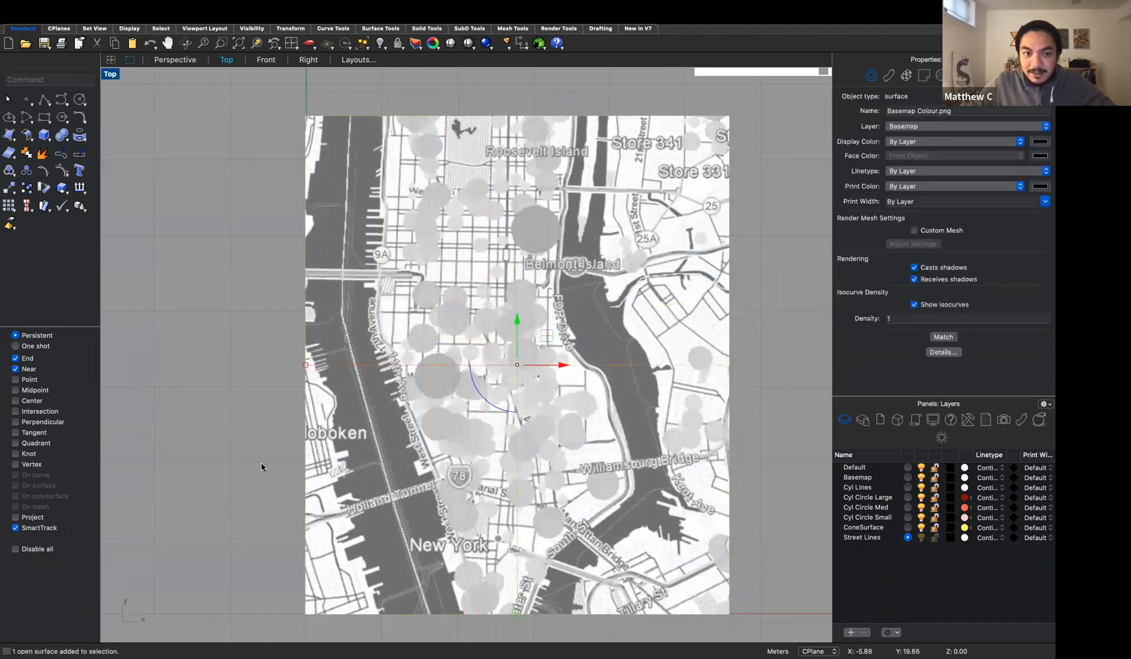
right_click_drag(262, 465, 307, 424)
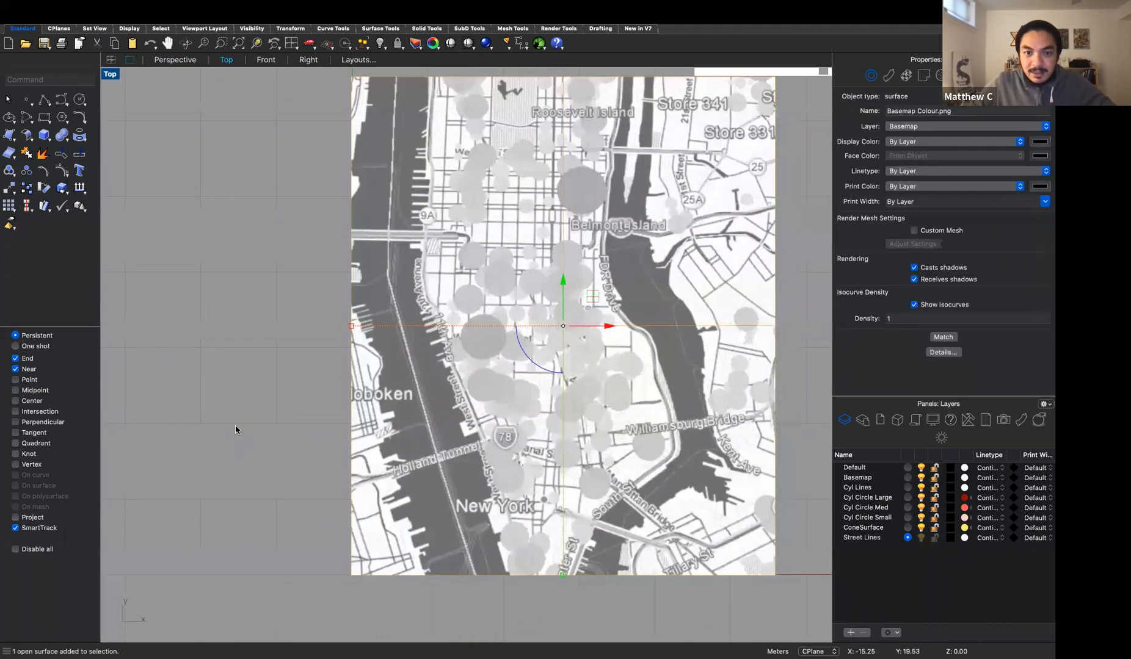
right_click_drag(235, 429, 191, 454)
key("Escape")
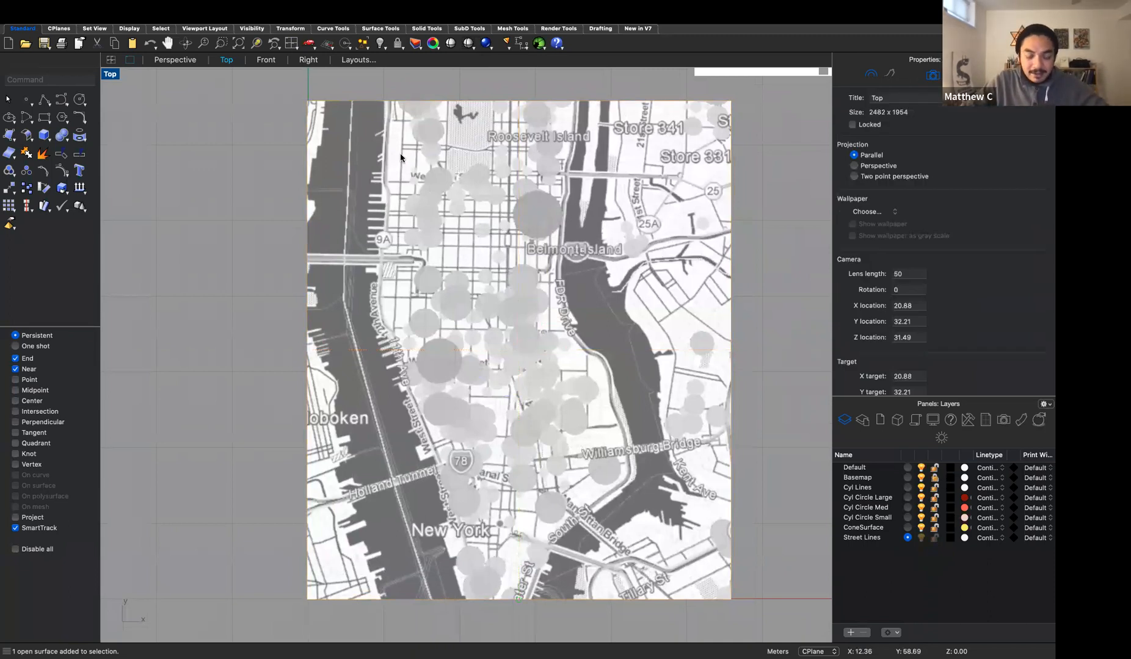
- Trace a degree 2 curve along Manhattan's western edge, following 12th Avenue, 11th Ave and West Street south to New York
type("Curve")
key("Return")
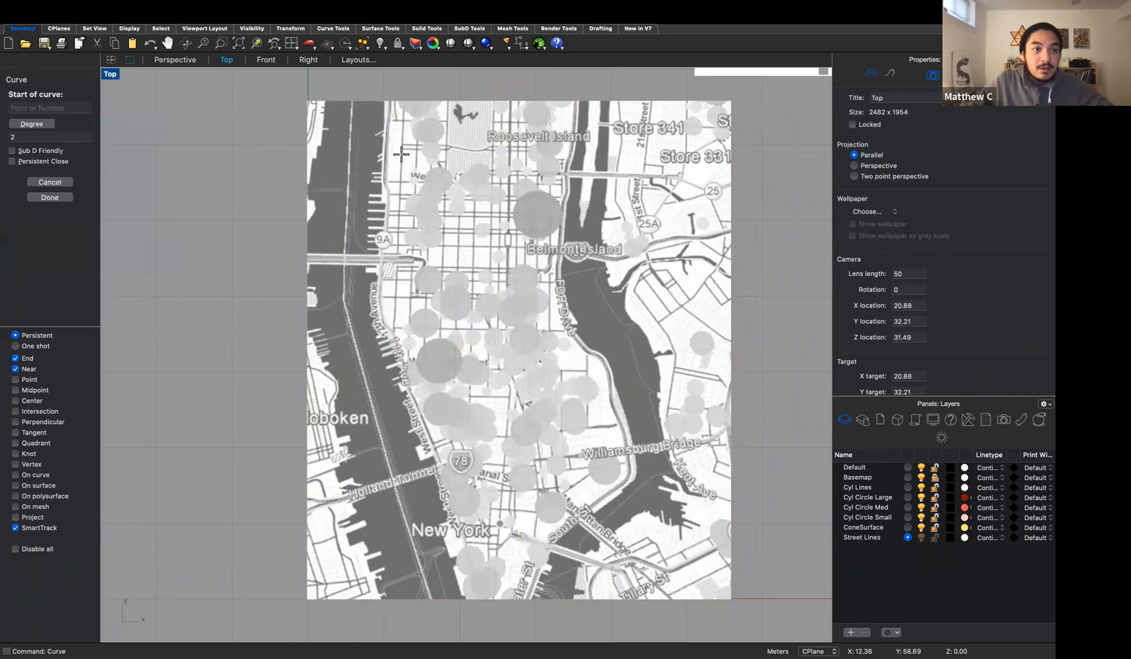
left_click(390, 109)
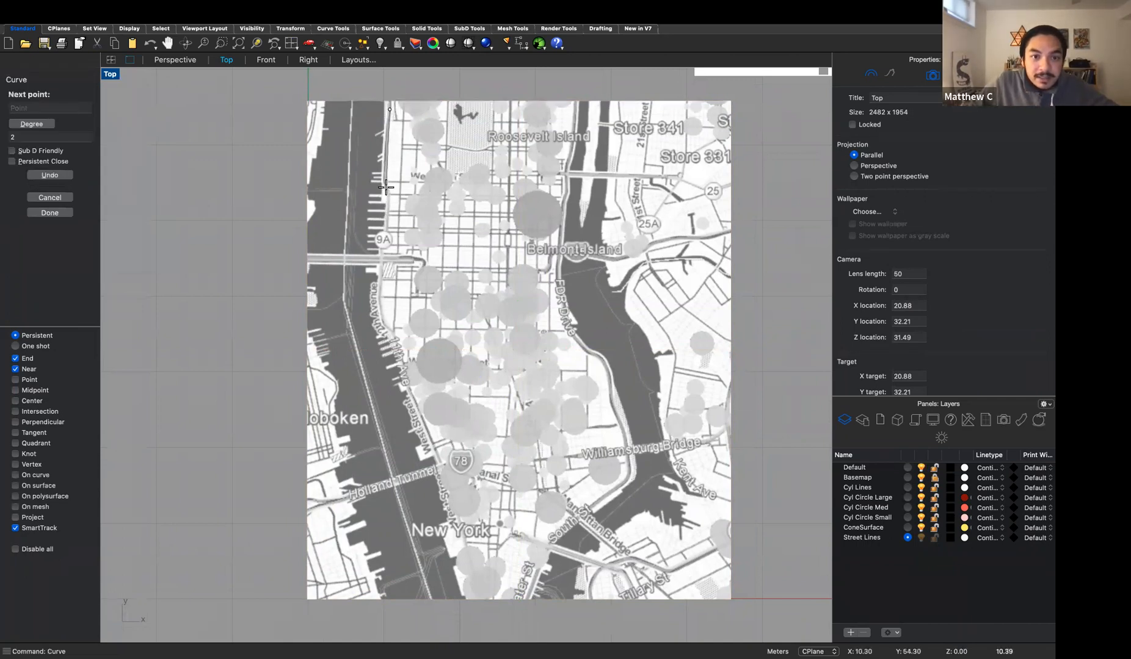
left_click(386, 187)
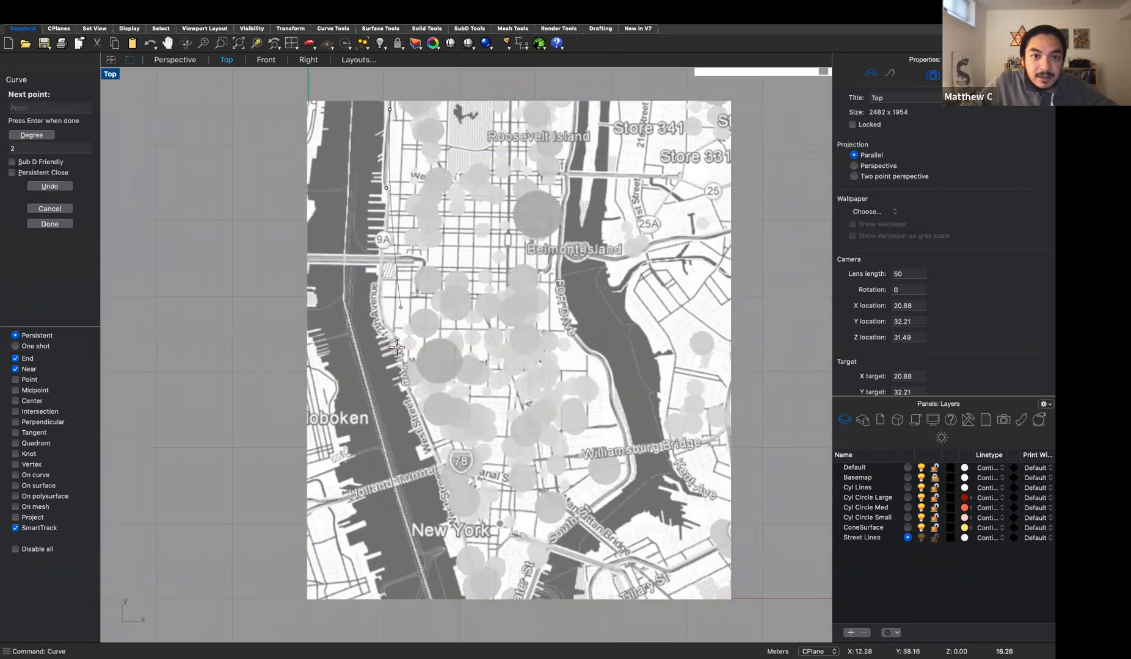
scroll(393, 350, "down", 3)
scroll(393, 350, "up", 3)
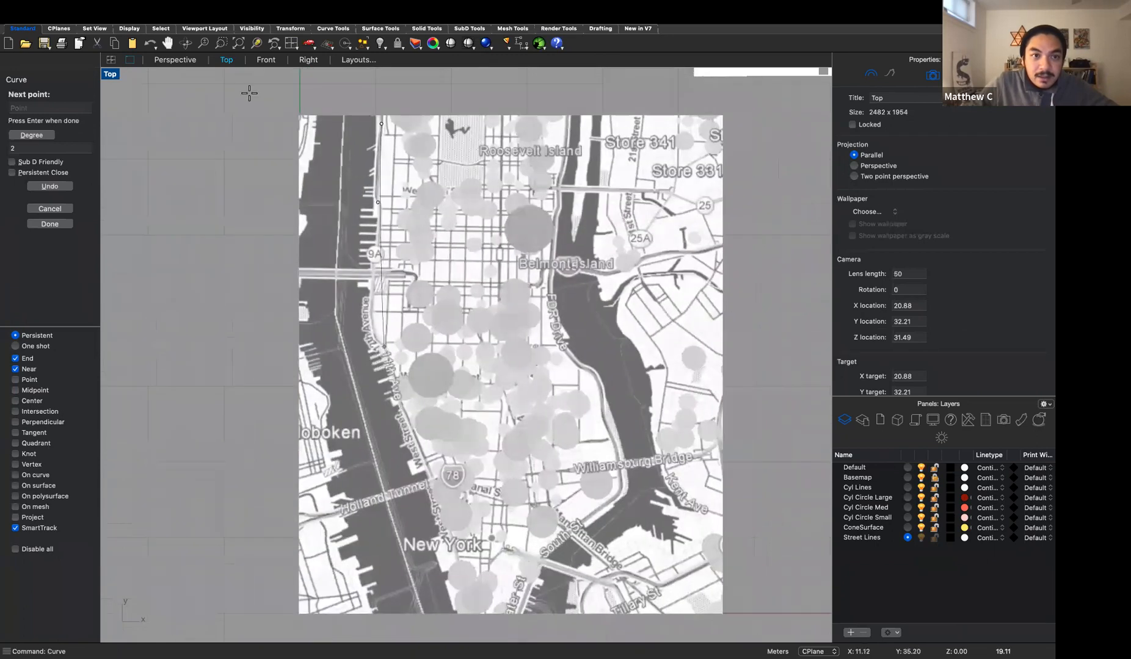
left_click(373, 295)
left_click(376, 343)
left_click(400, 386)
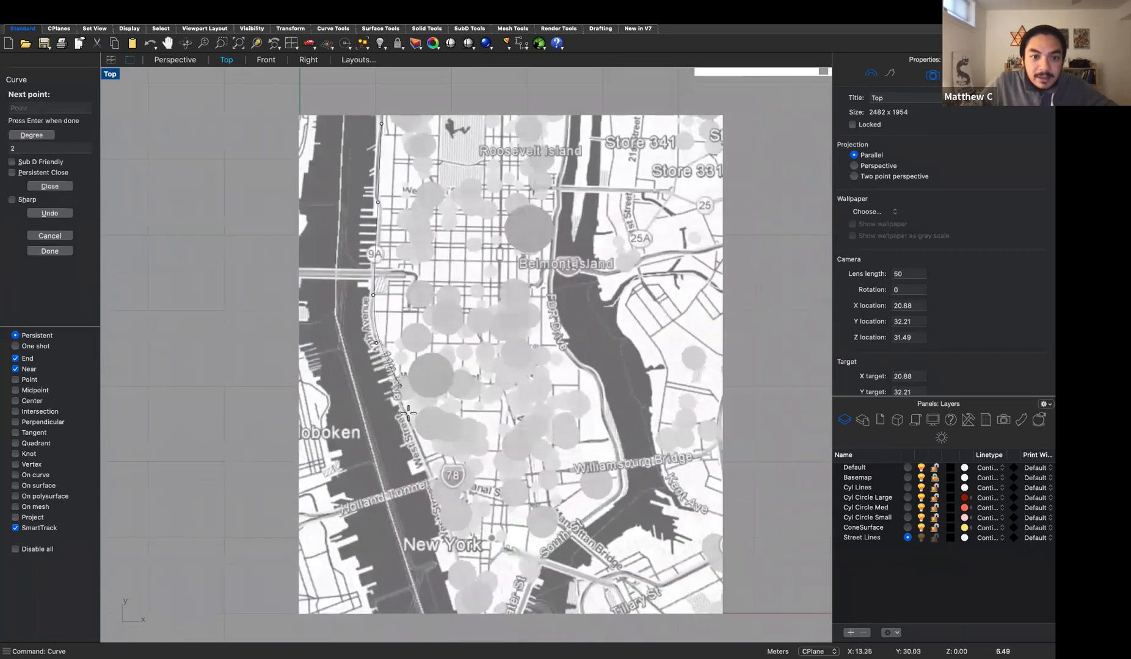
left_click(424, 456)
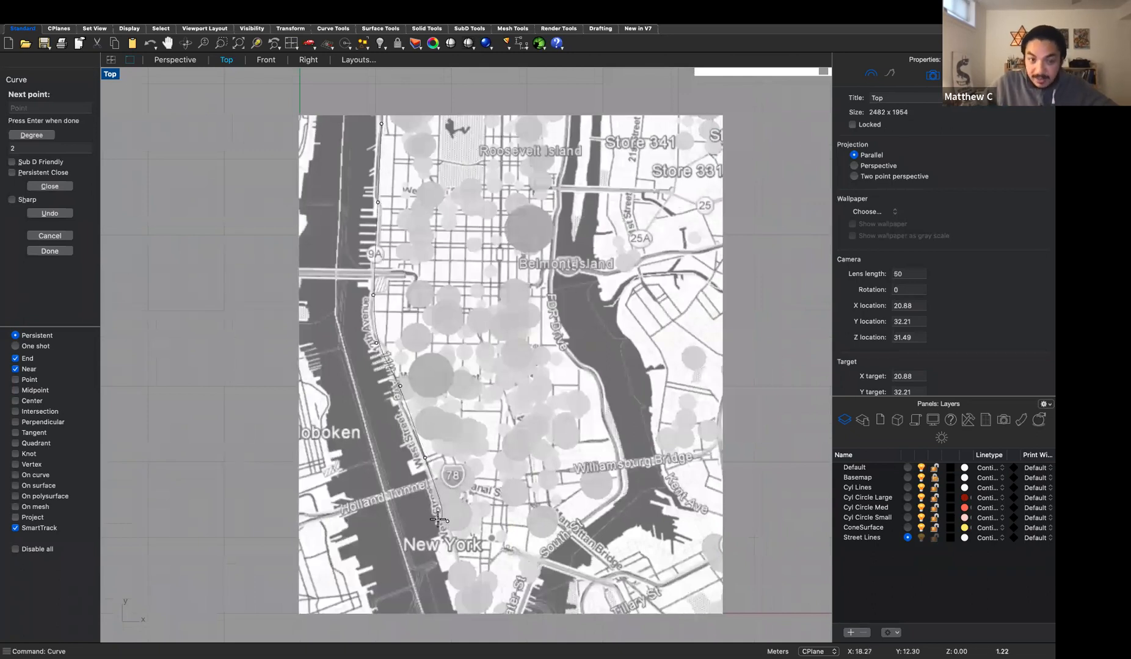
left_click(438, 519)
key("Return")
- Offset the traced waterfront curve by 0.5 m toward the inland side
scroll(348, 343, "up", 3)
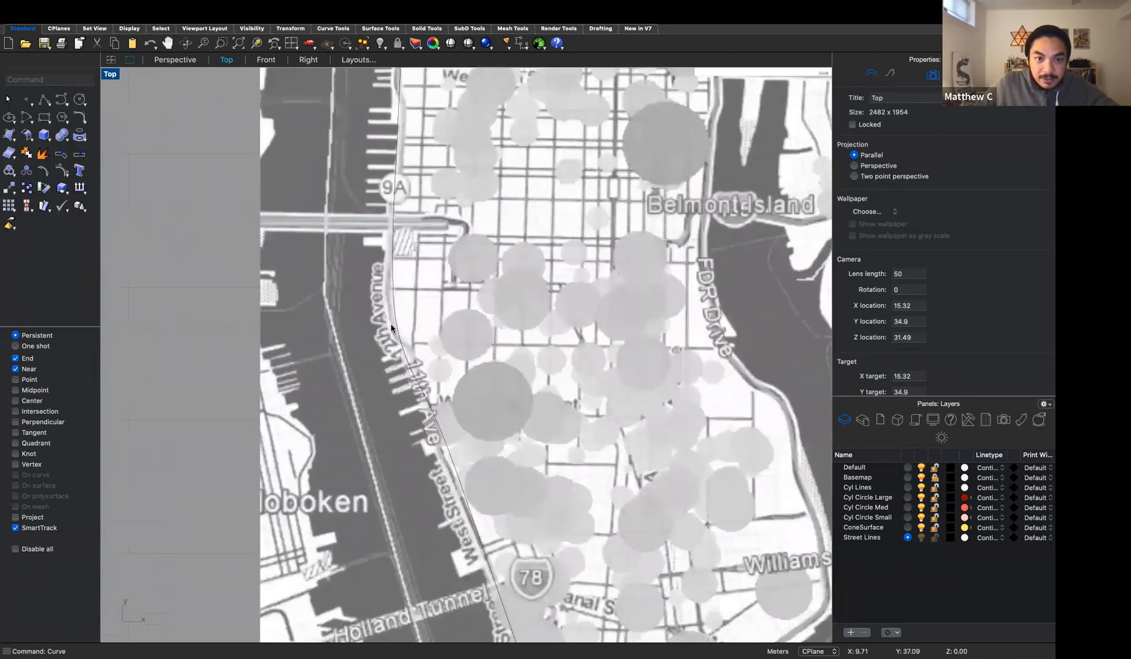
left_click(394, 329)
scroll(394, 324, "up", 1)
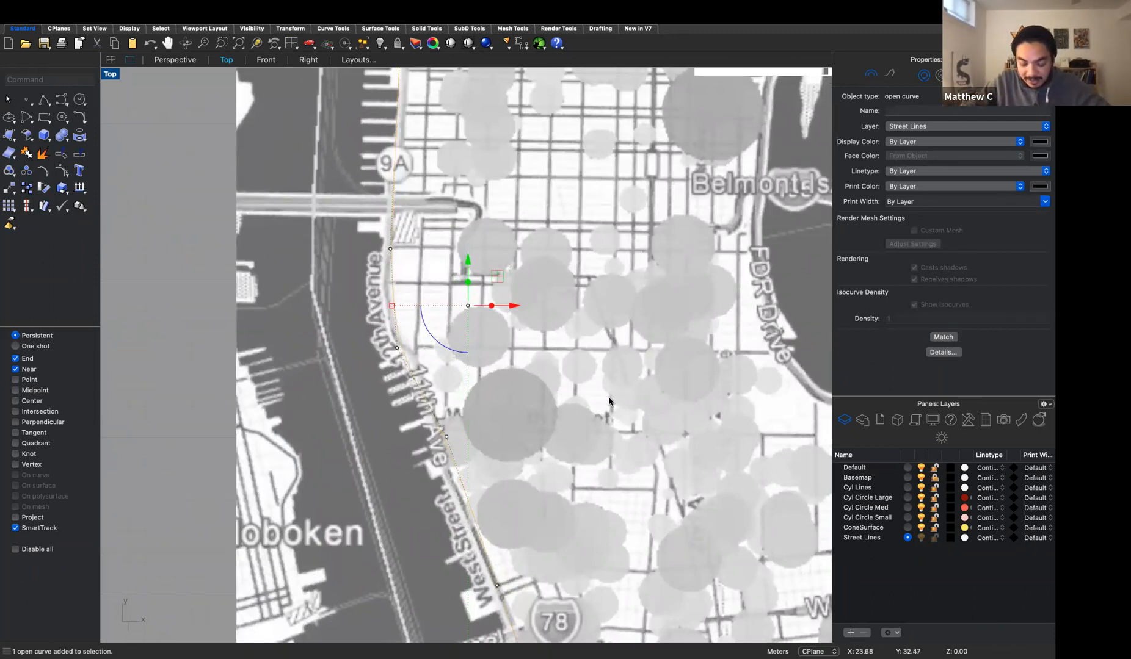
type("offset")
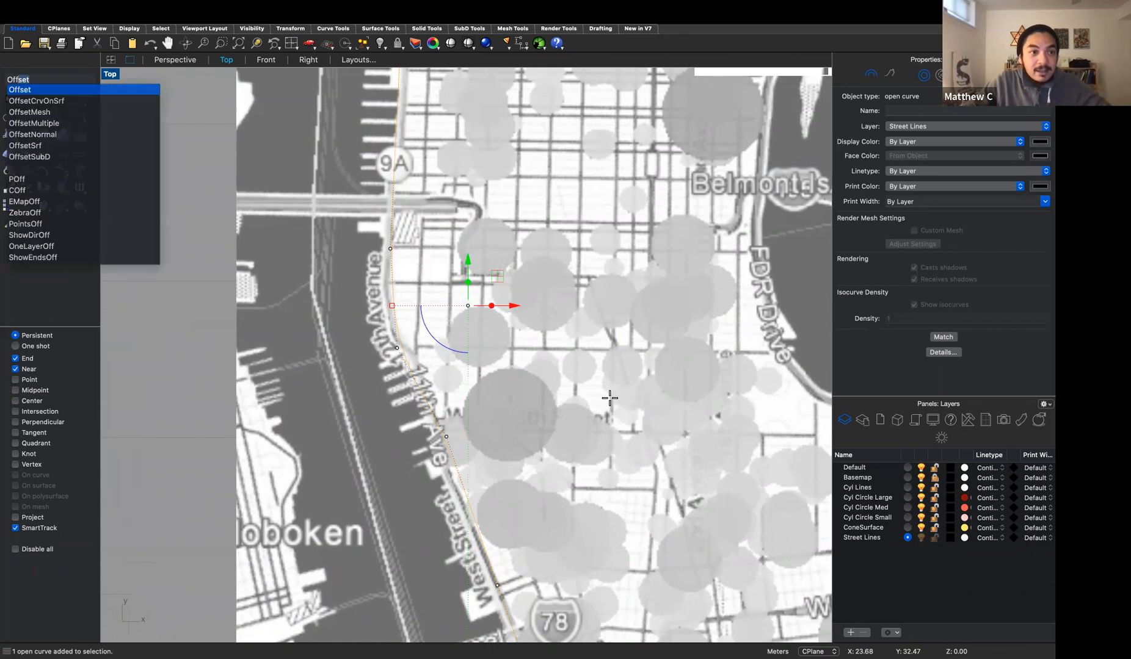
key("Return")
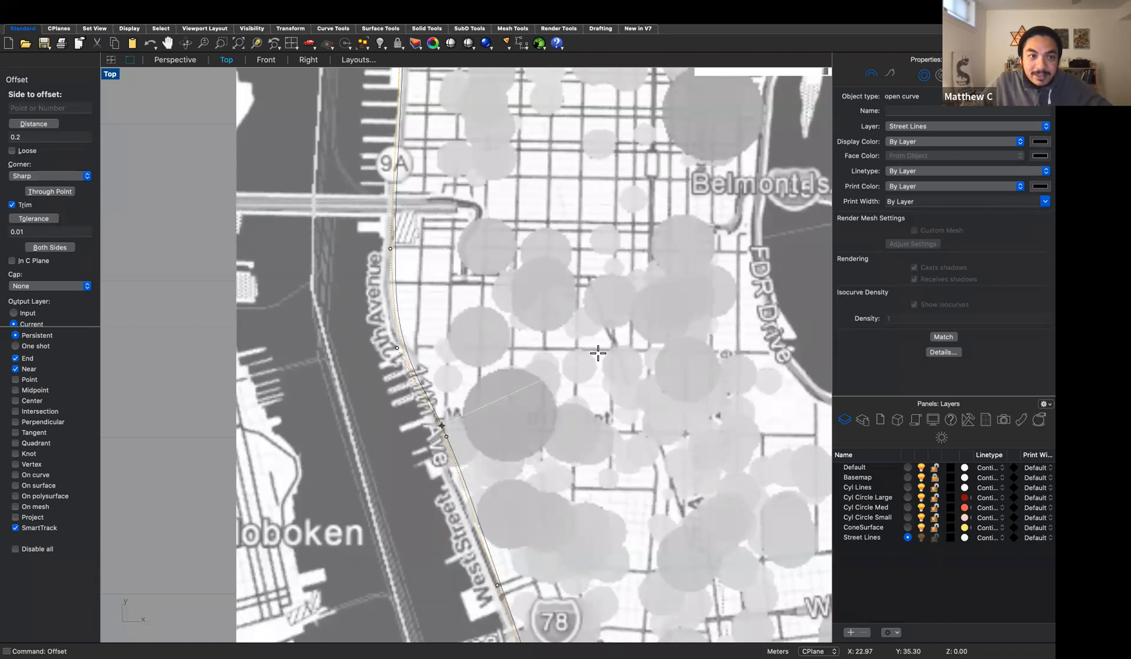
left_click(45, 136)
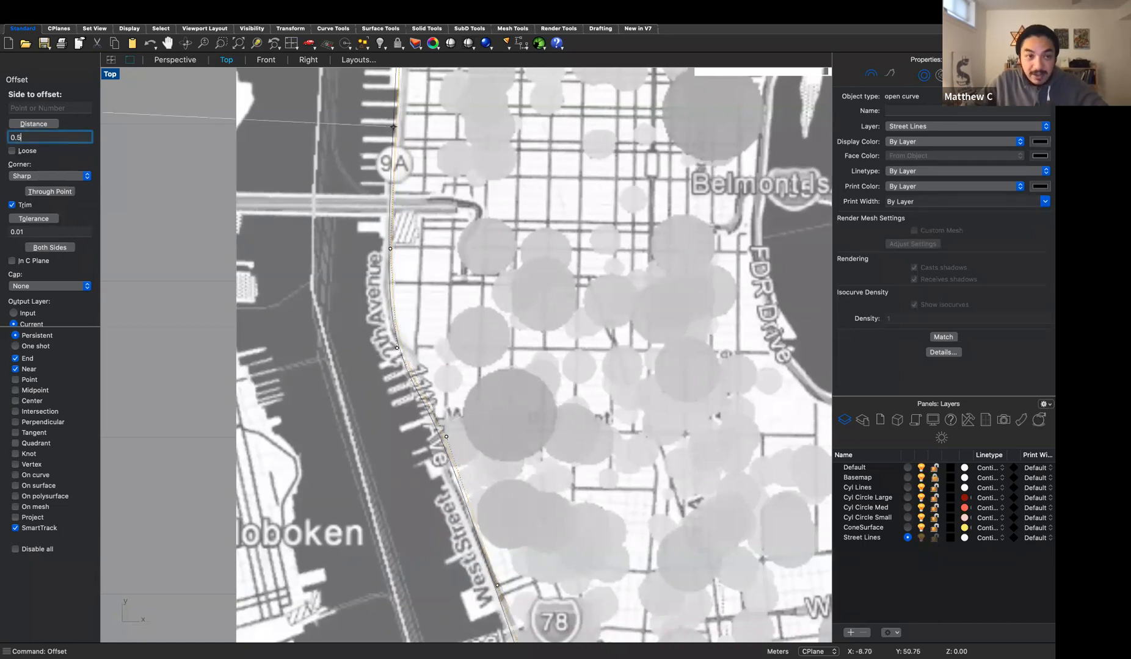
key("Return")
left_click(504, 285)
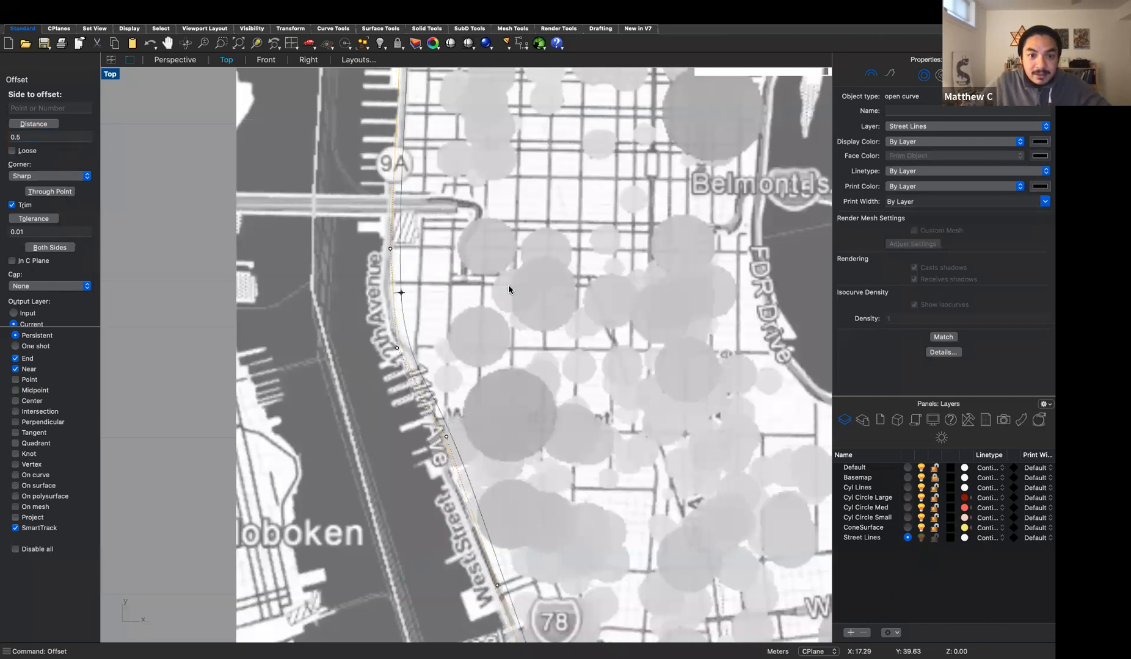
key("Return")
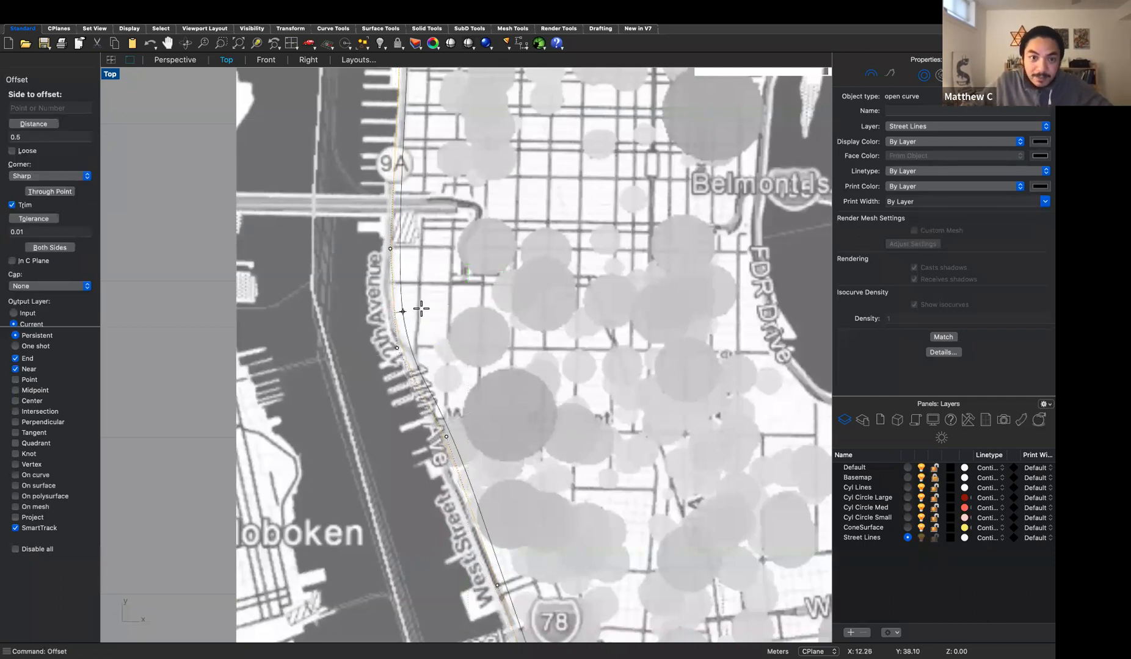
key("Escape")
- Loft a surface between the waterfront curve and its offset copy, using the Normal style without simplifying
left_click(400, 345, "shift")
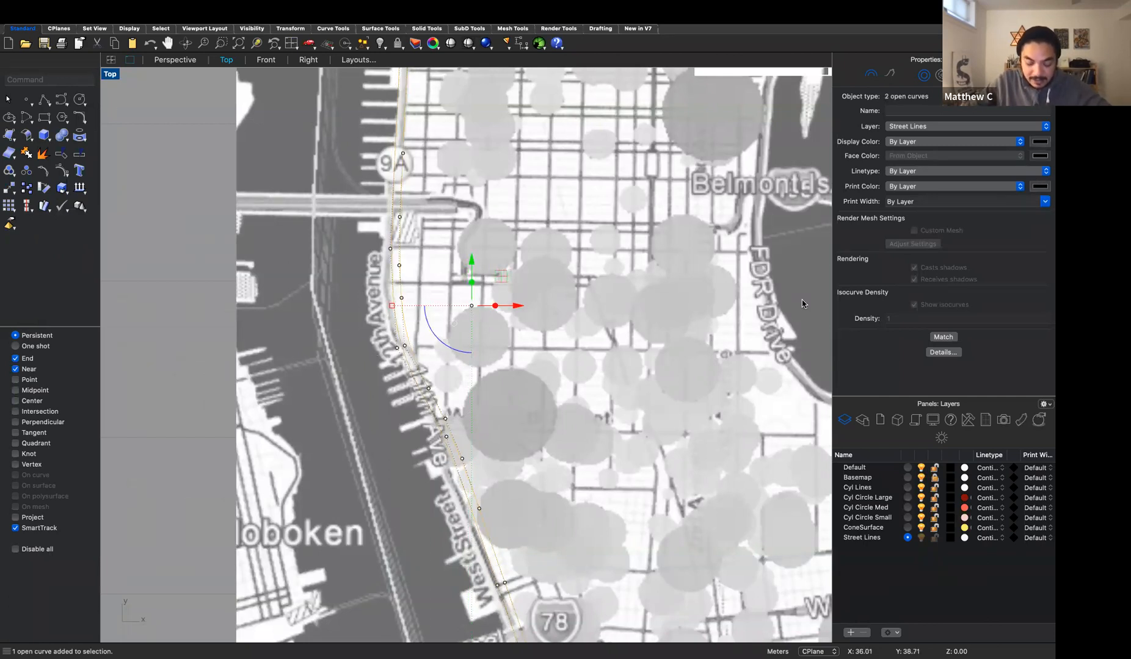
type("loft")
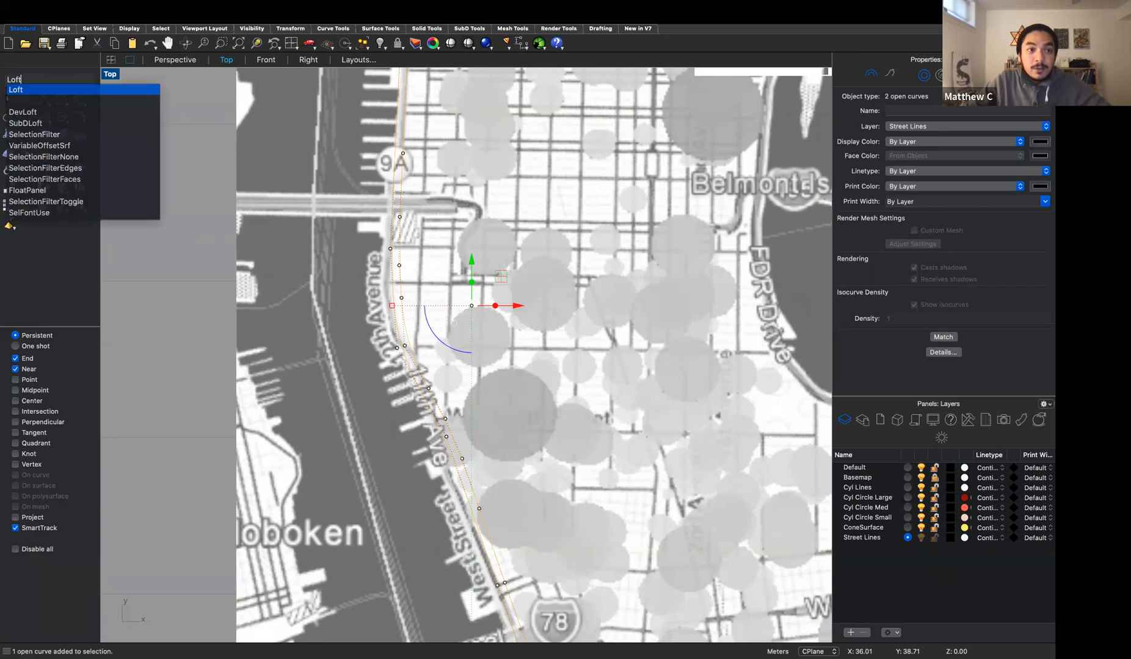
key("Return")
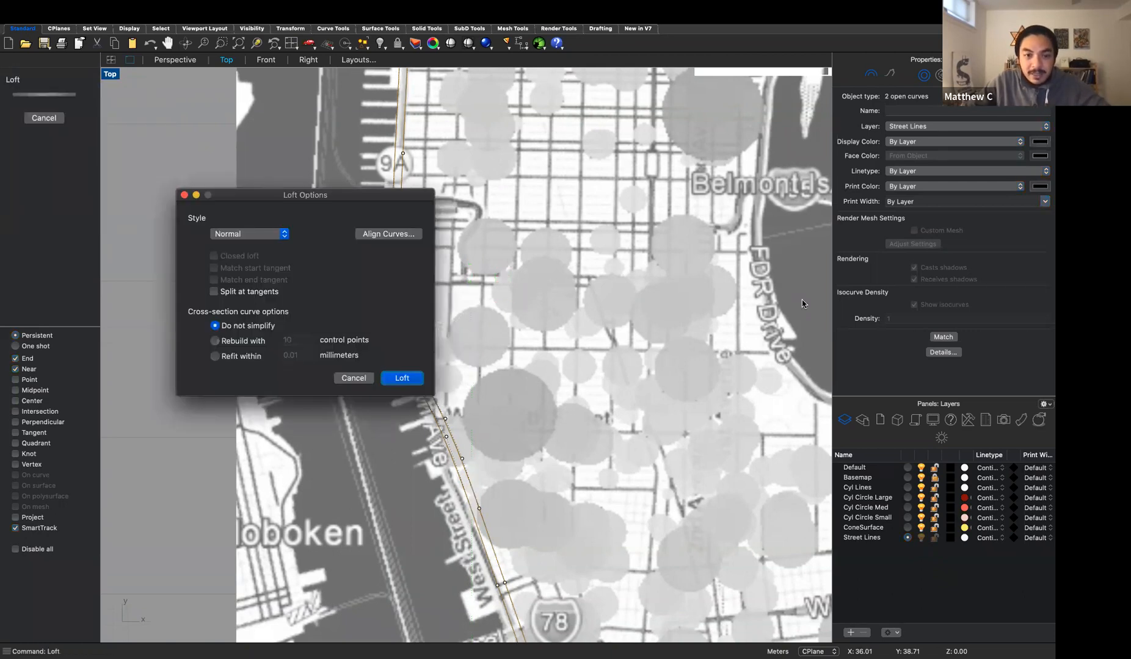
key("Escape")
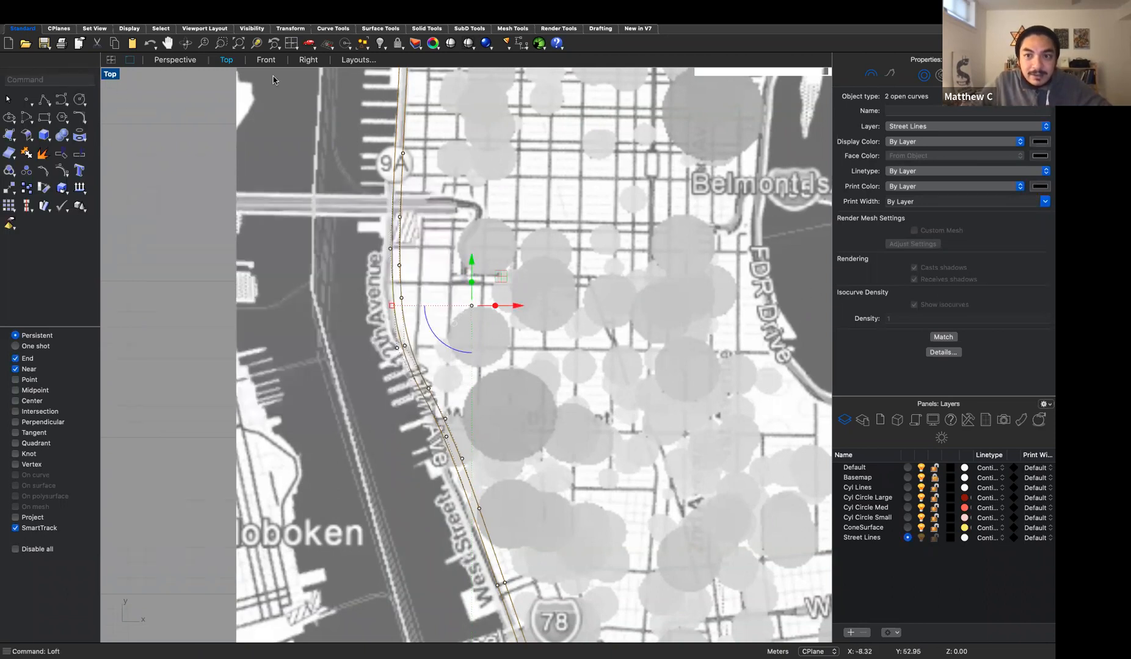
- Move the two waterfront curves to the ConeSurface layer and set the Top viewport's display mode to Rendered
left_click(928, 127)
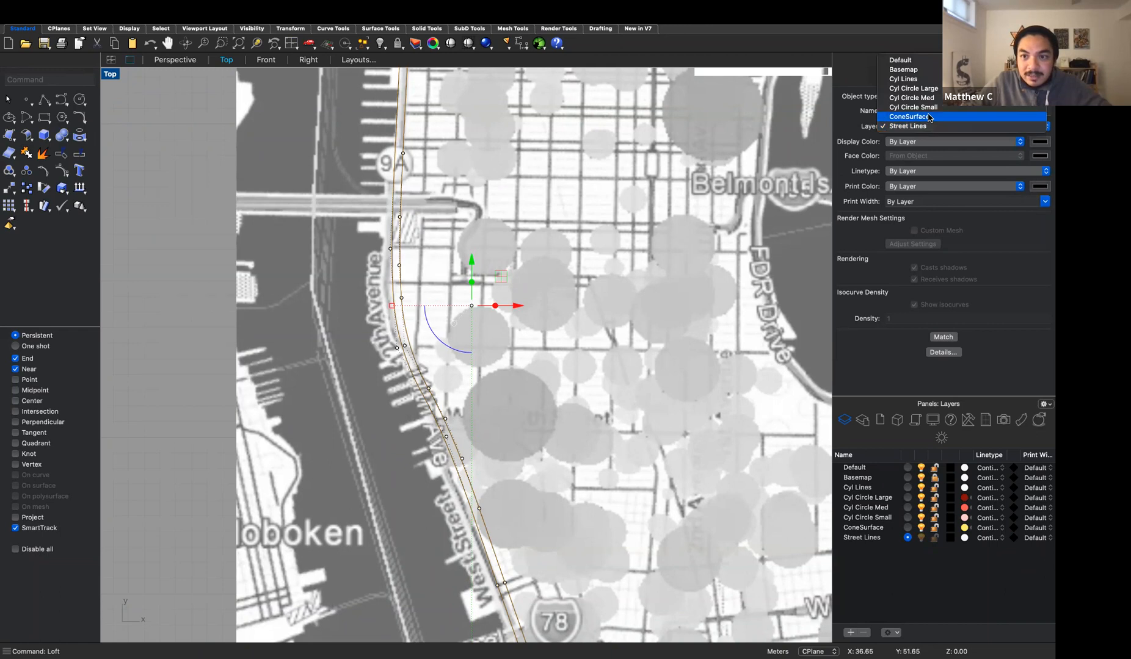
left_click(909, 116)
left_click(110, 75)
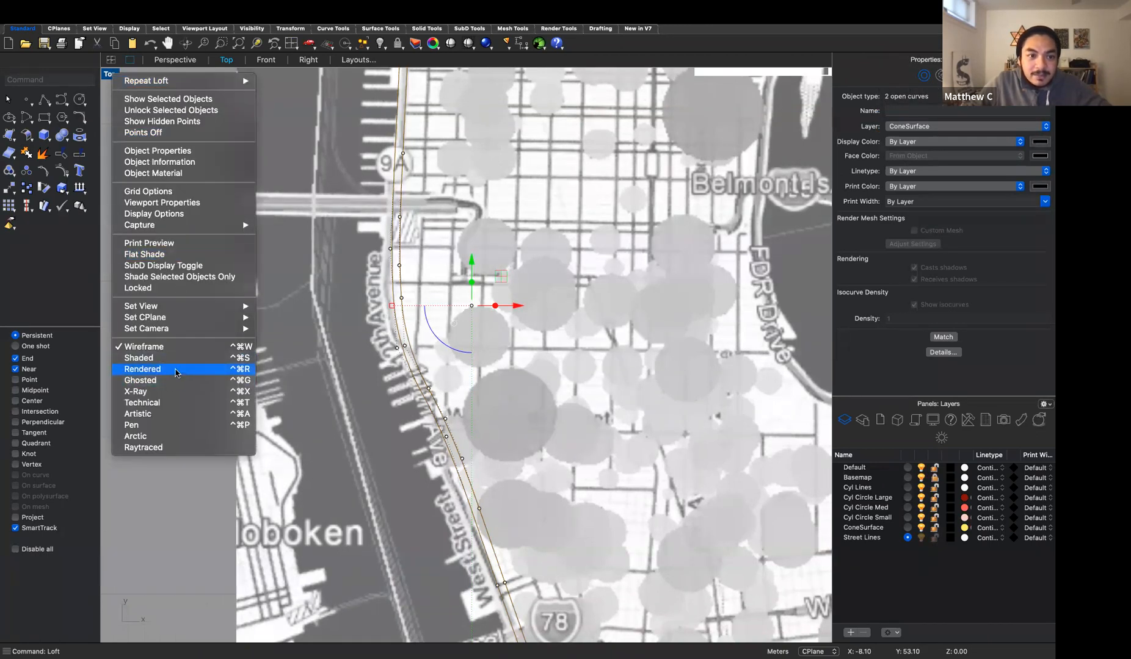
left_click(176, 370)
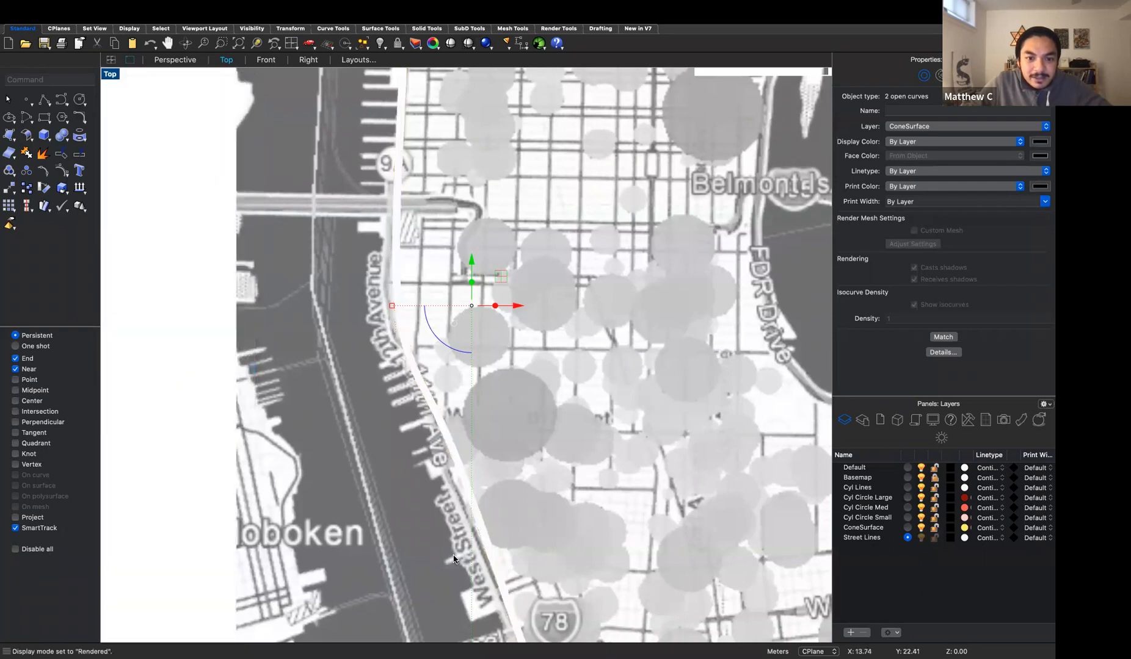
- Move the lofted strip along the waterfront to the ConeSurface layer and clear the selection
left_click(474, 516)
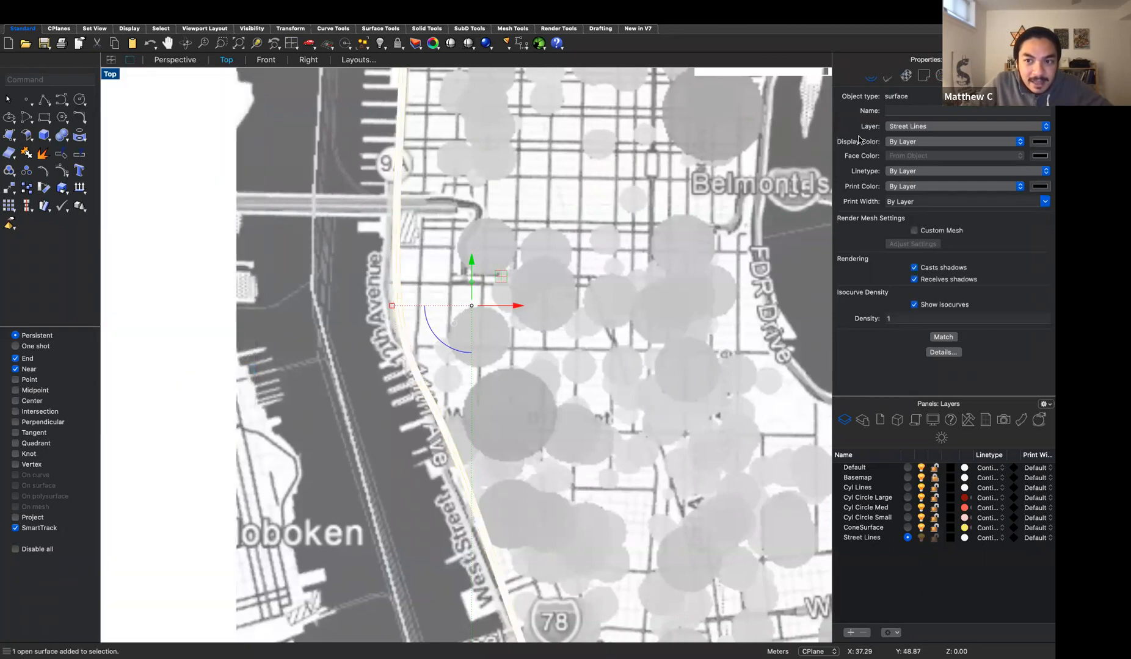
left_click(974, 127)
left_click(972, 117)
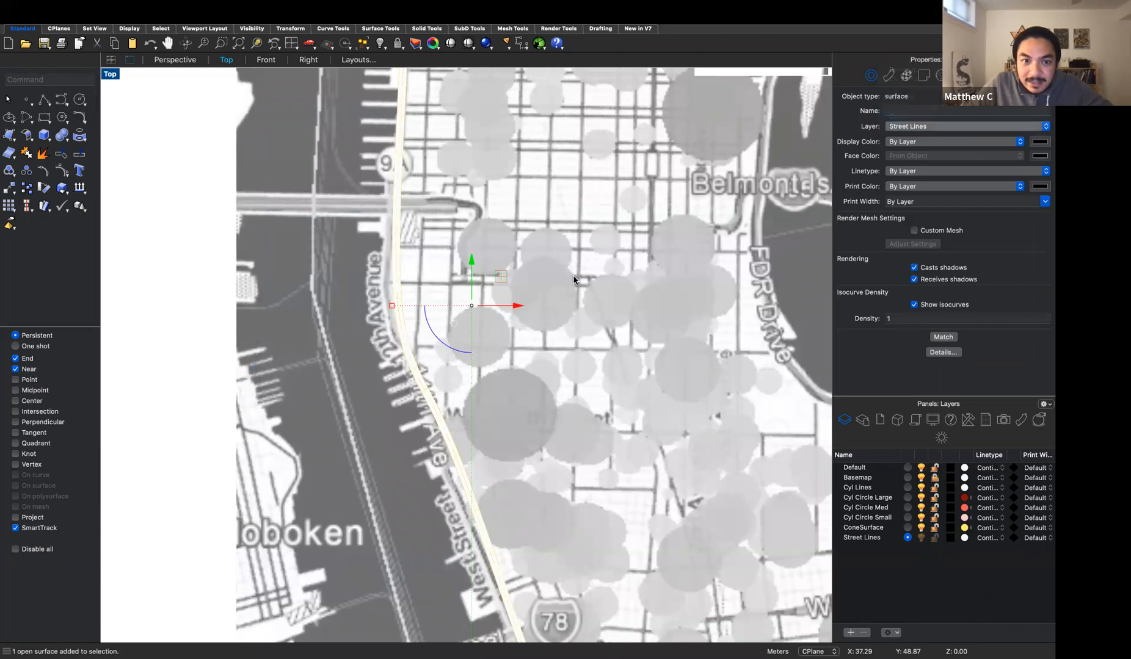
key("Escape")
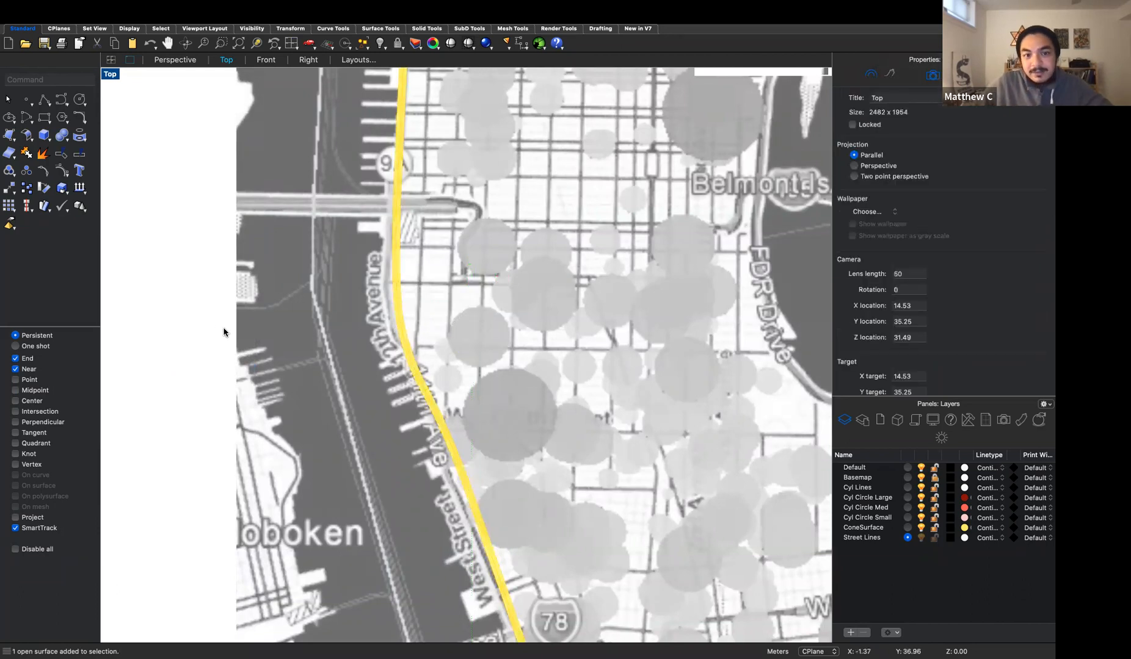
- In the Perspective view, lower the yellow lofted strip vertically onto the basemap
left_click(177, 61)
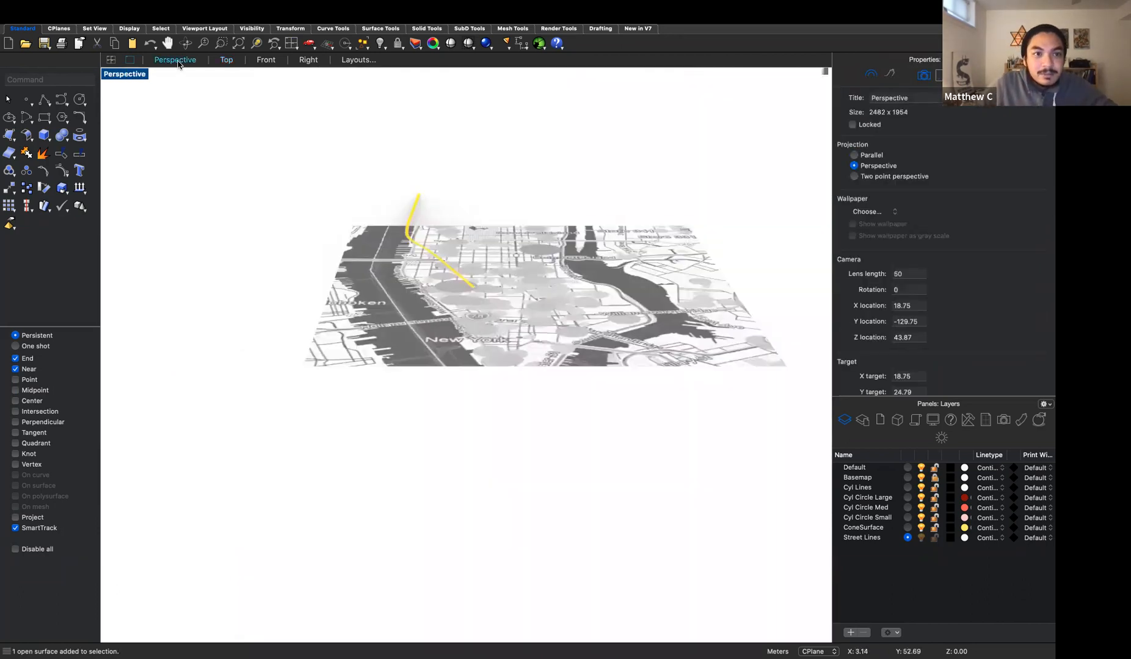
mouse_move(371, 256)
right_mouse_down()
mouse_move(389, 237)
mouse_move(383, 256)
right_mouse_up()
scroll(376, 202, "up", 5)
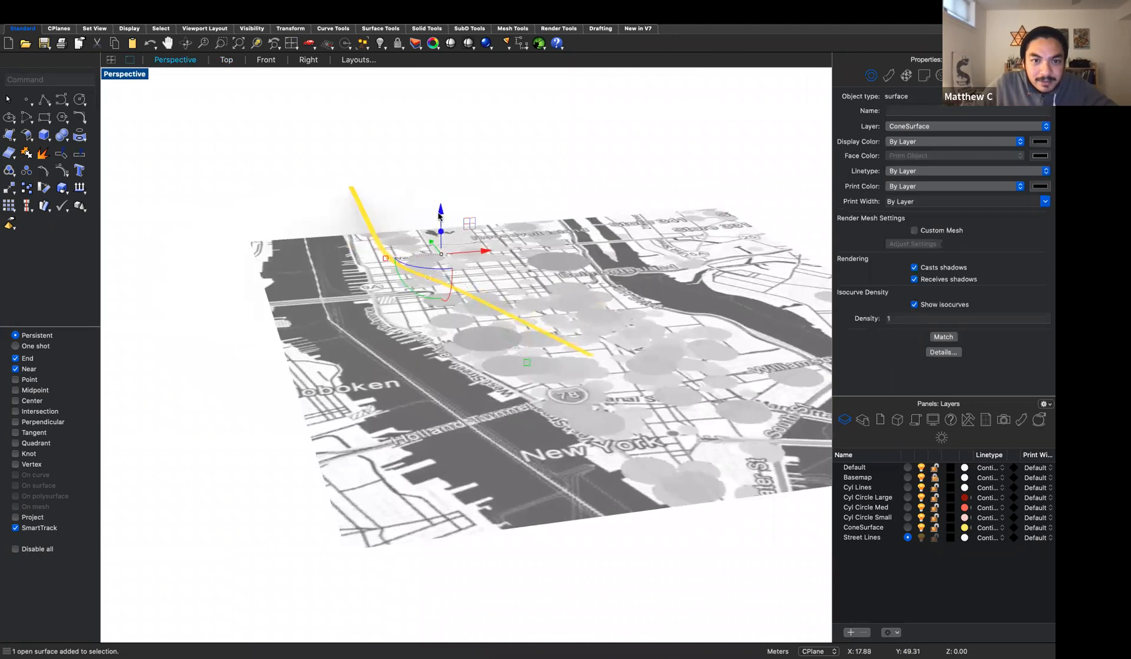
left_click_drag(437, 247, 435, 276)
left_click(384, 312)
left_click(384, 311)
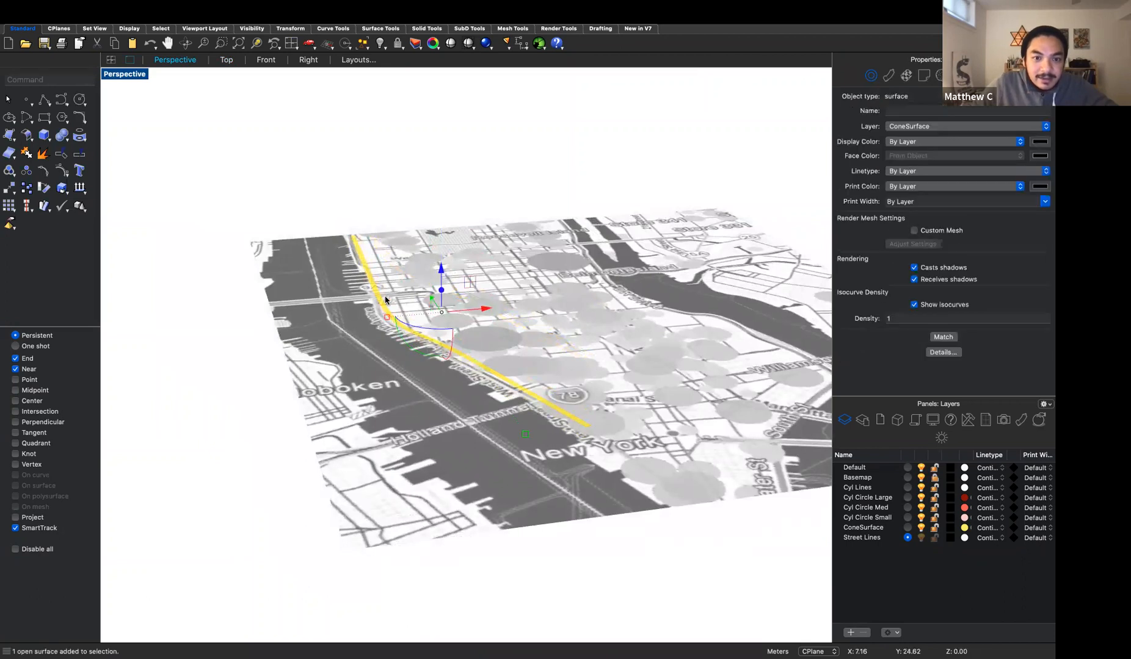
- Extrude the yellow lofted strip along the waterfront vertically upward into a low solid wall with ExtrudeSrf, keeping the Solid option on
scroll(386, 300, "up", 5)
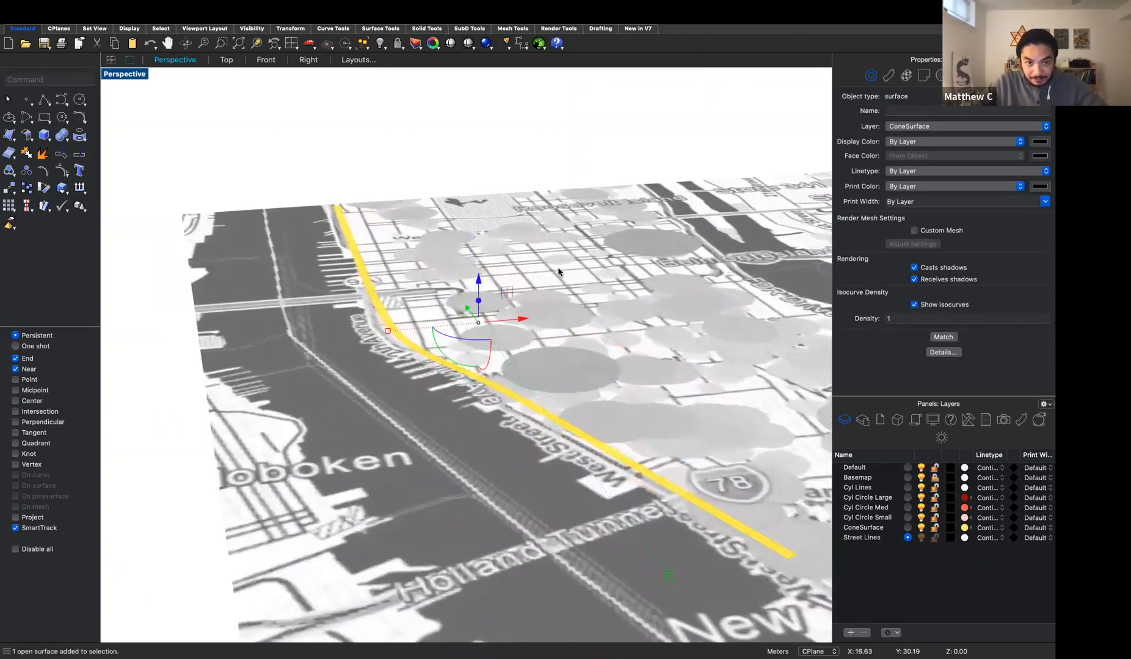
type("Extr")
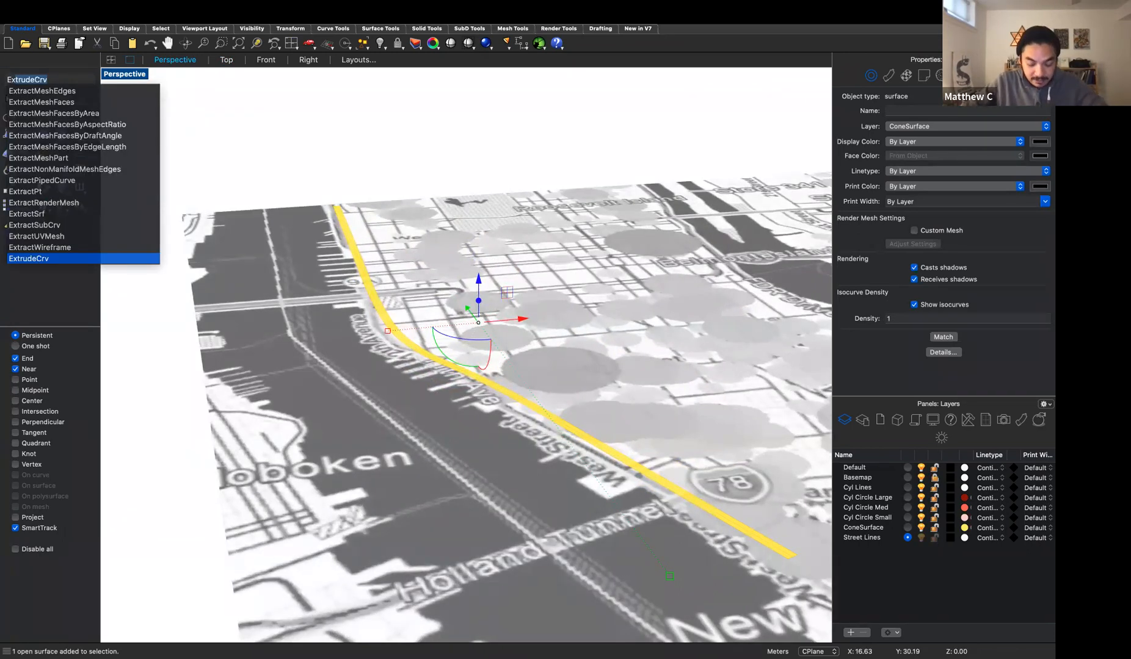
type("ude")
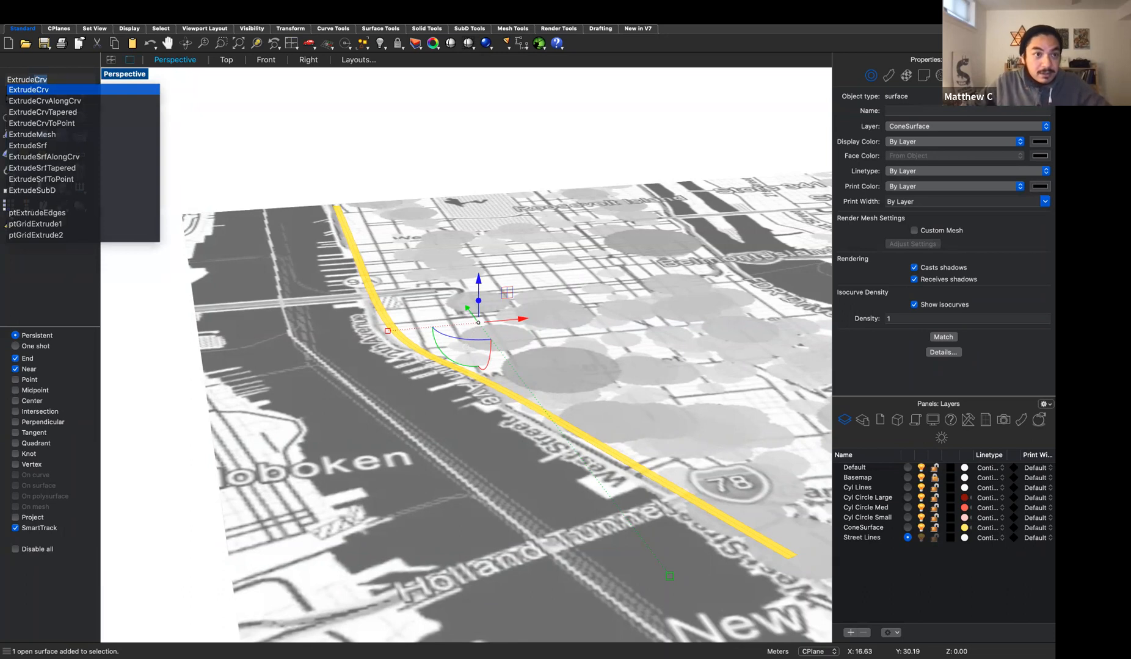
key("Down")
key("Down")
key("Down")
key("Down")
key("Down")
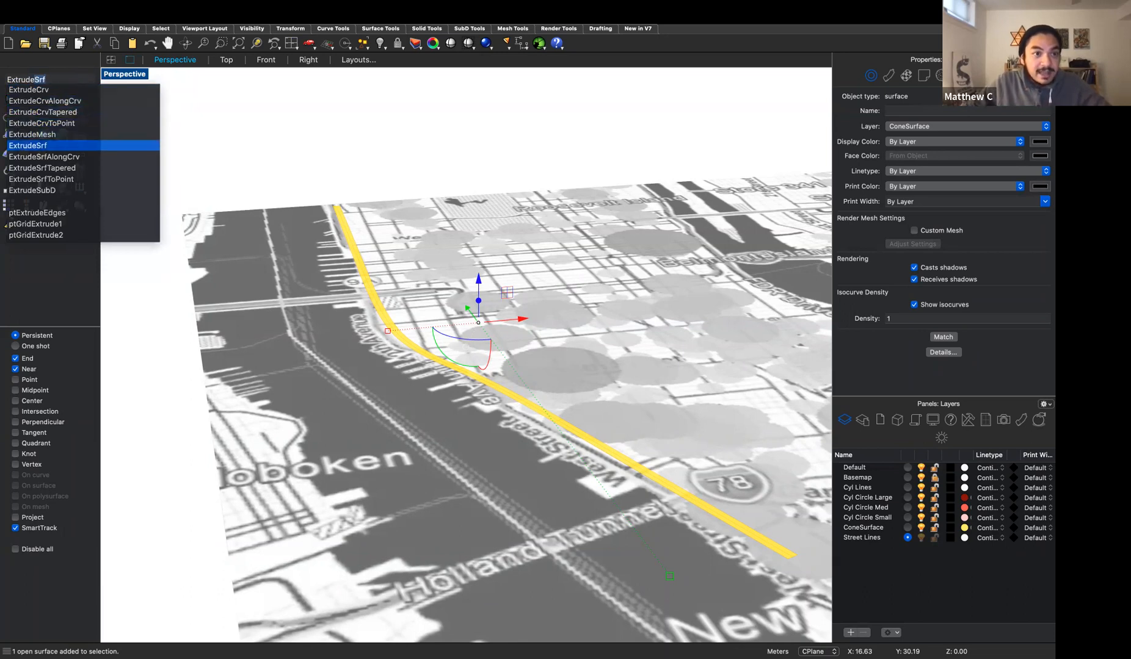
key("Return")
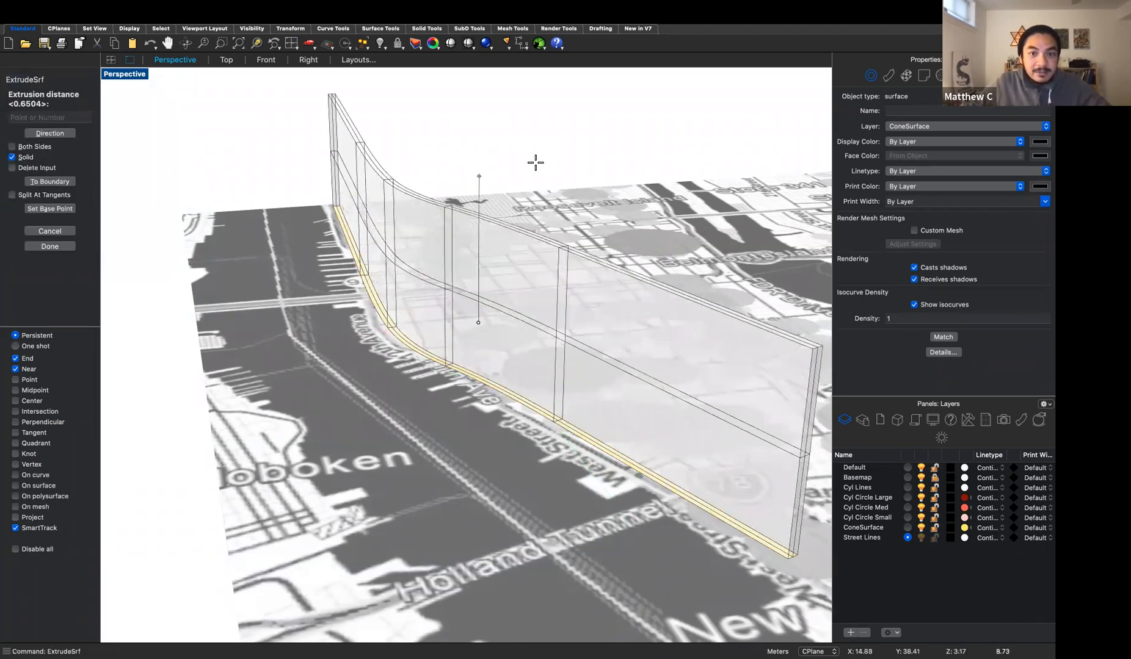
scroll(536, 163, "up", 2)
scroll(444, 163, "down", 1)
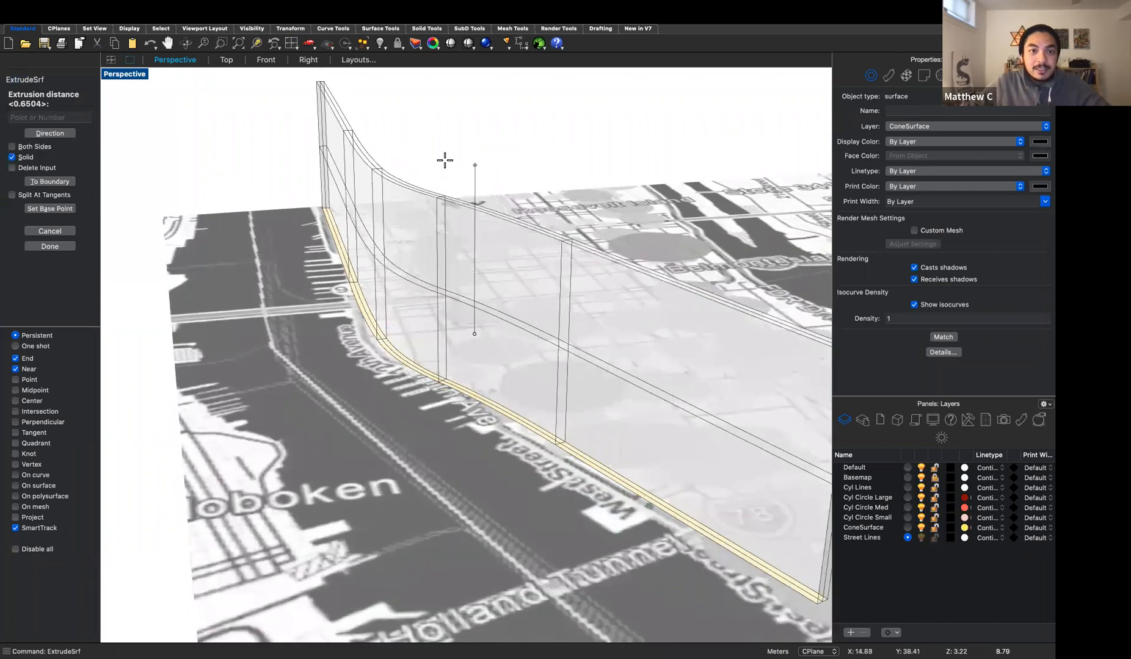
left_click(404, 263)
- Make ConeSurface the current layer, move the extruded waterfront wall onto it and clear the selection
right_click_drag(467, 172, 424, 166)
left_click(482, 327)
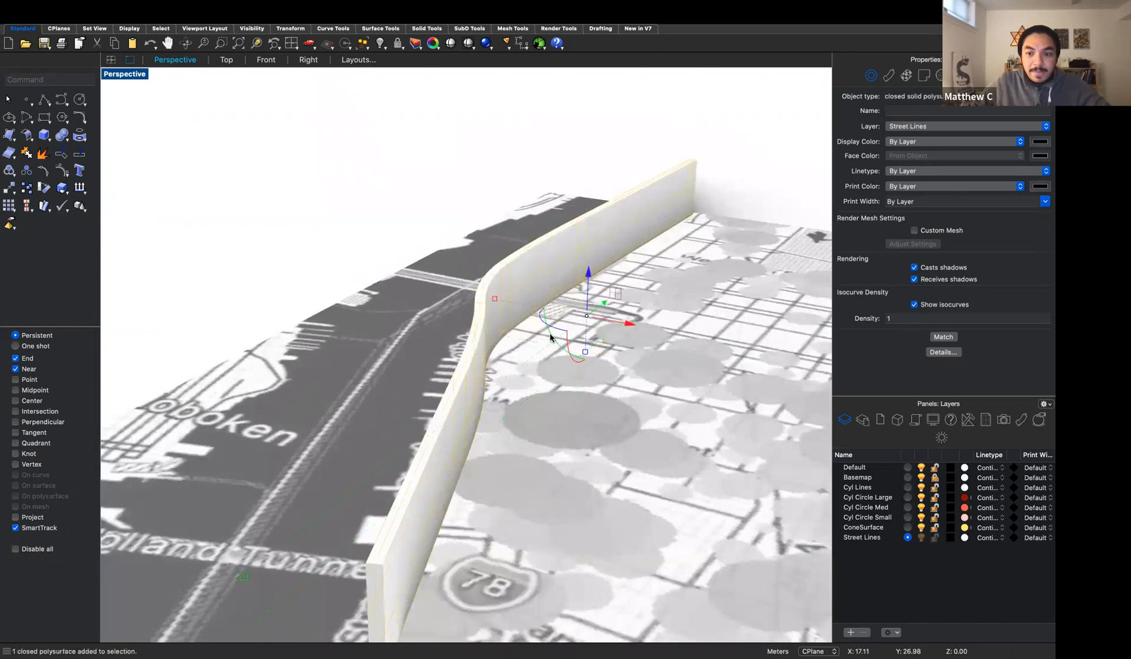
left_click(907, 529)
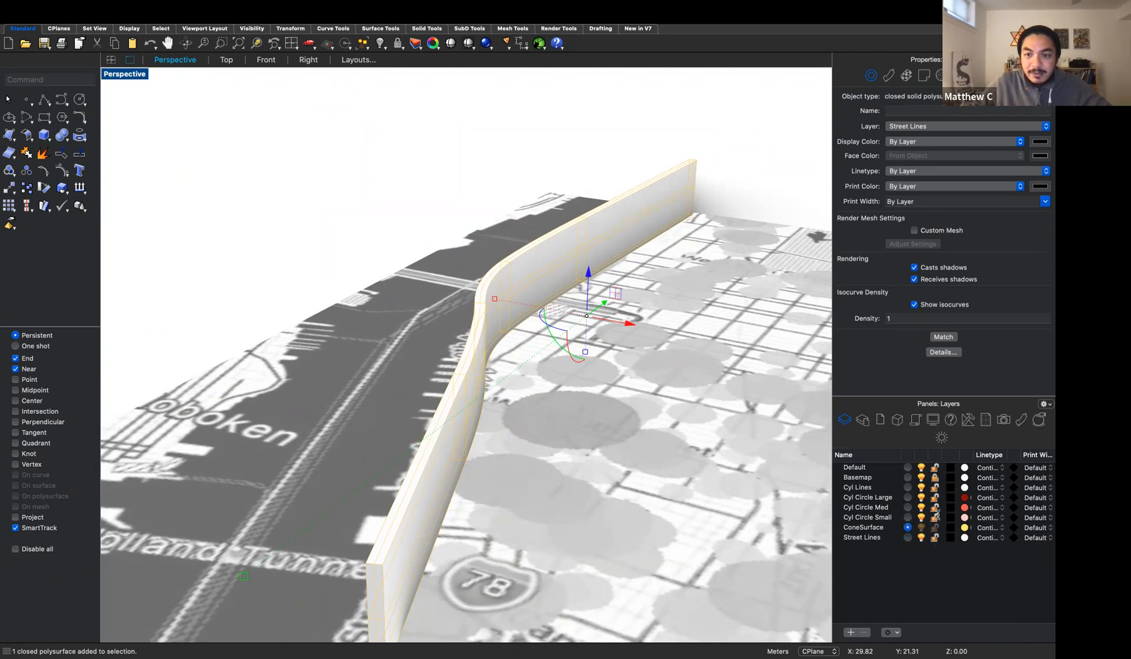
left_click(926, 126)
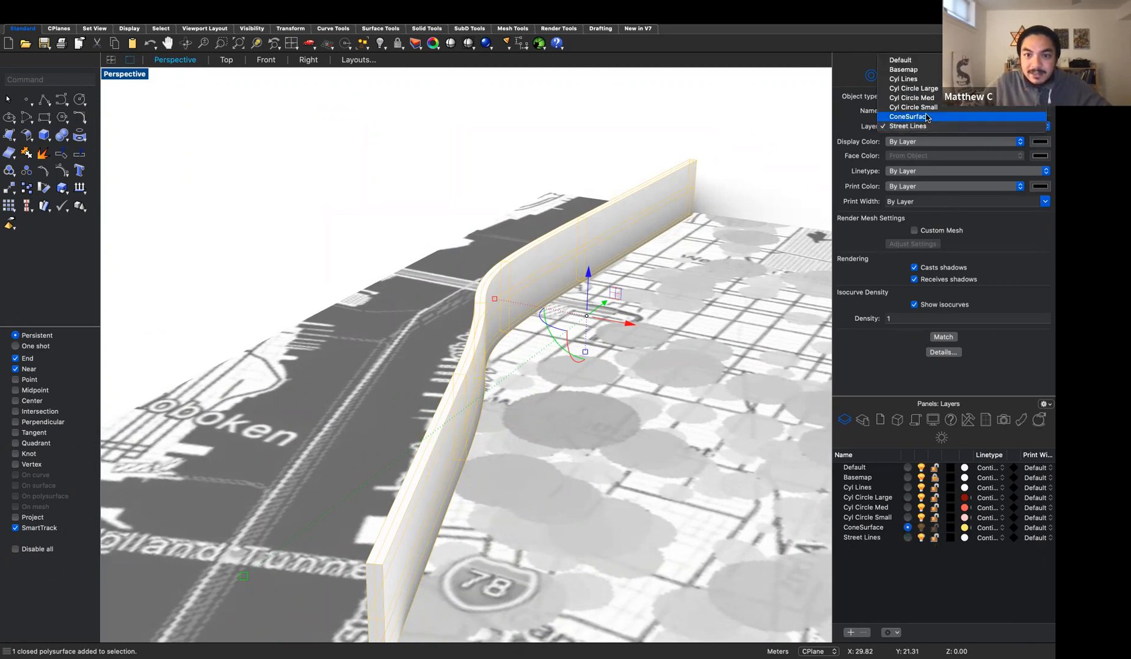
left_click(925, 115)
right_click_drag(260, 300, 302, 296)
right_click(237, 144)
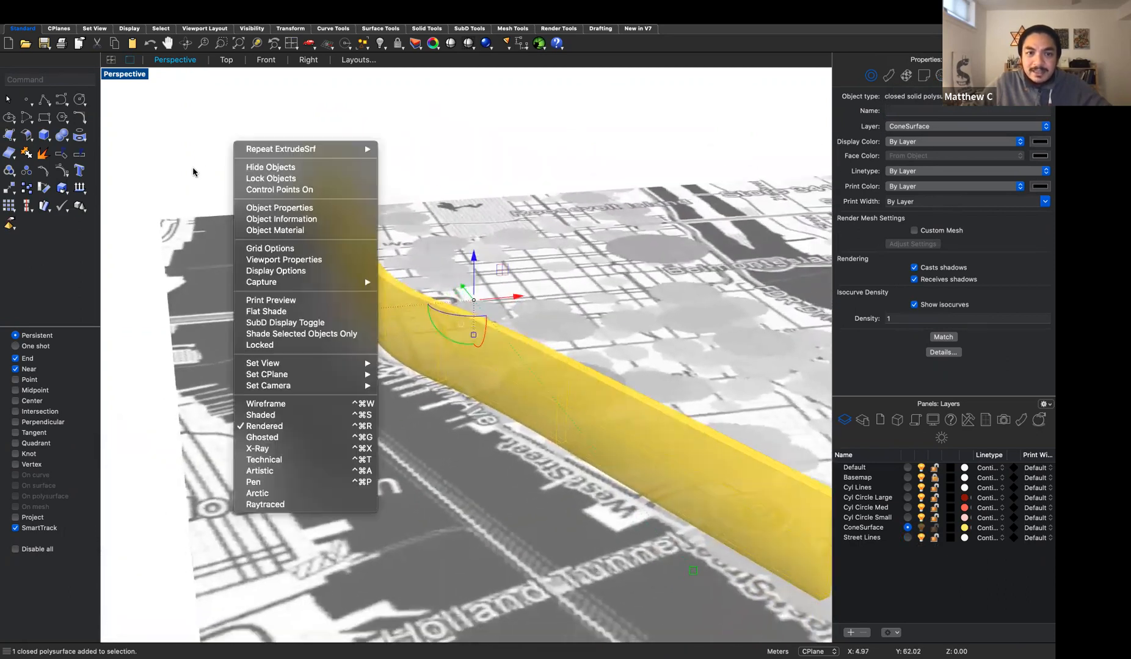
left_click(155, 152)
left_click(154, 160)
- Examine the extruded yellow wall along the waterfront from above, from ground level and from both sides
right_click_drag(162, 174, 475, 219)
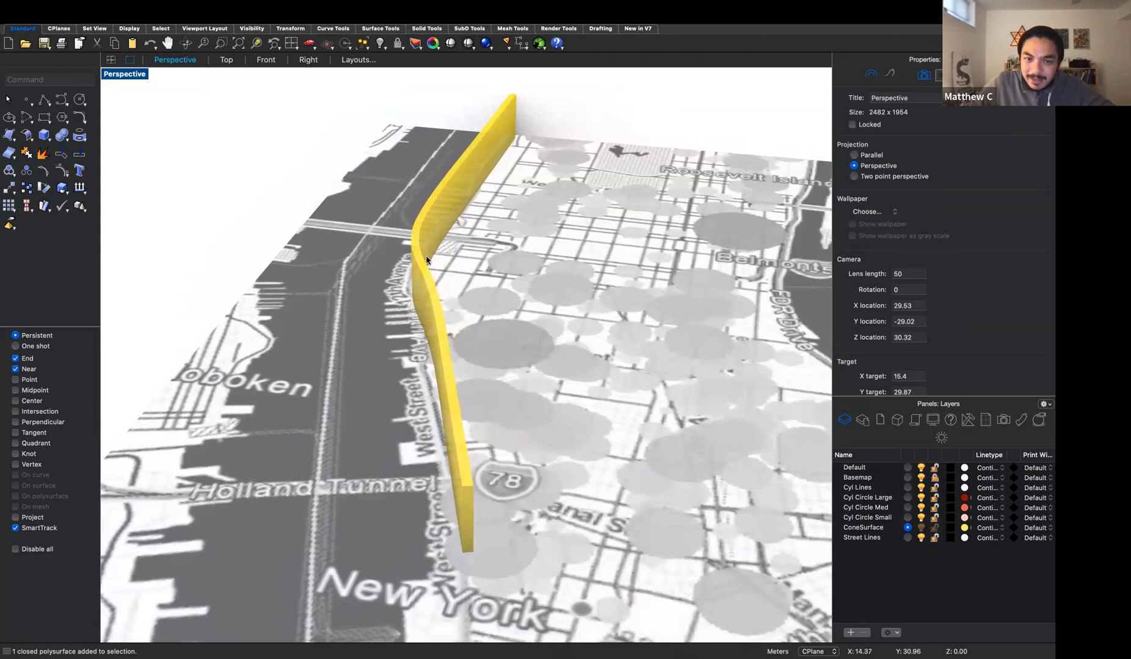
right_click_drag(380, 496, 367, 479)
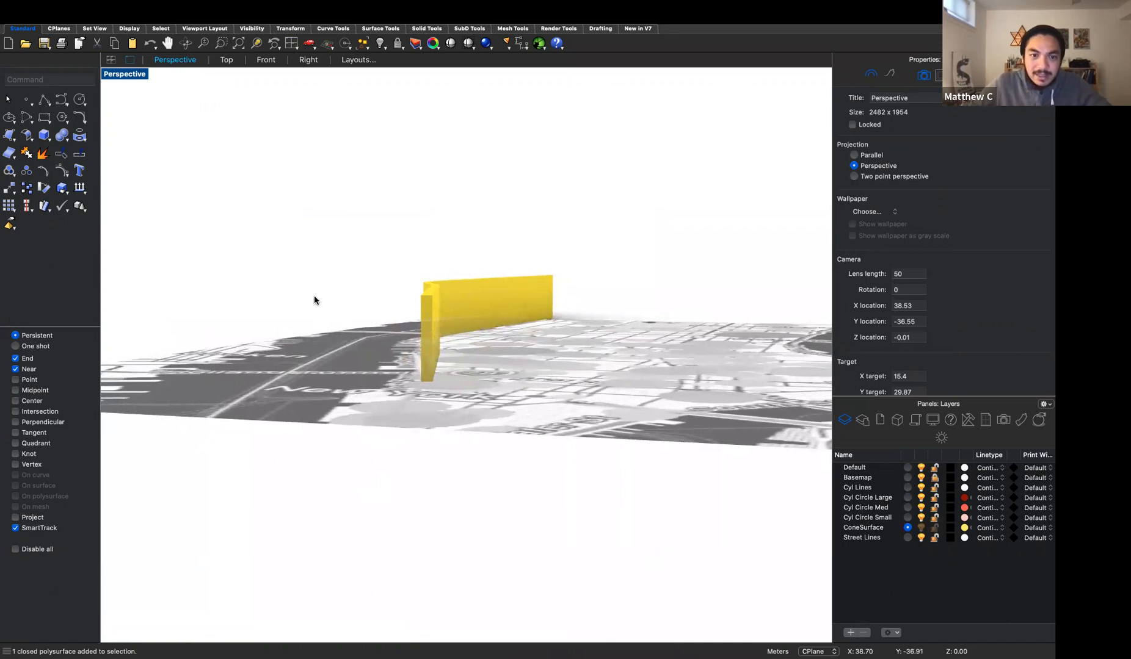
right_click_drag(279, 312, 294, 337)
right_click_drag(209, 332, 193, 316)
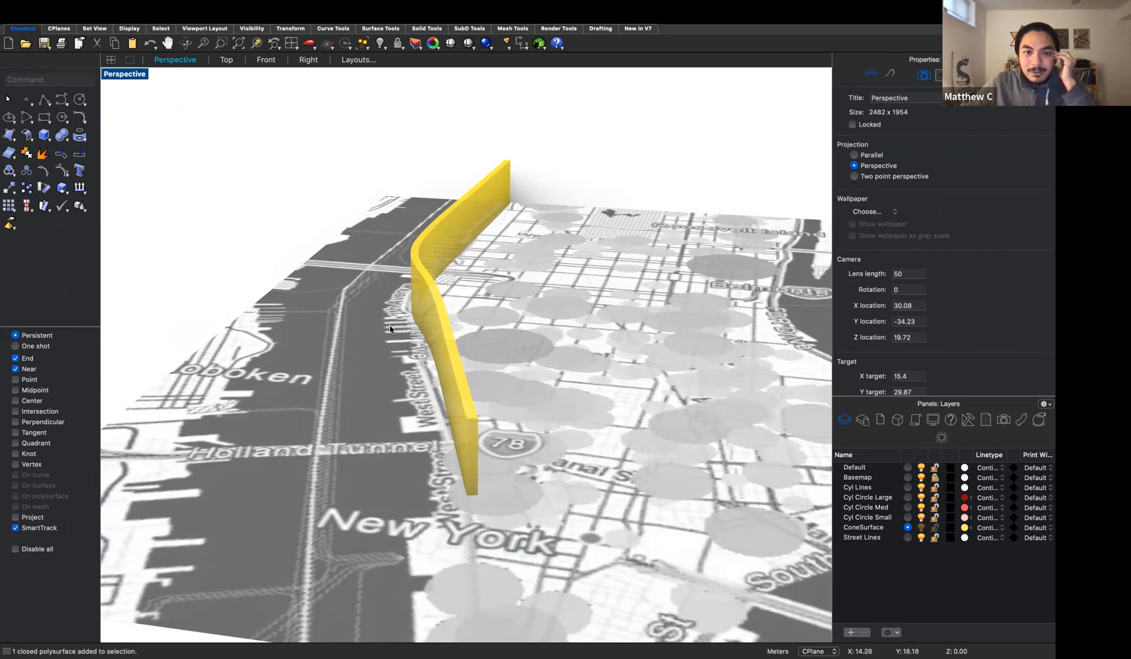
right_click_drag(206, 281, 378, 282)
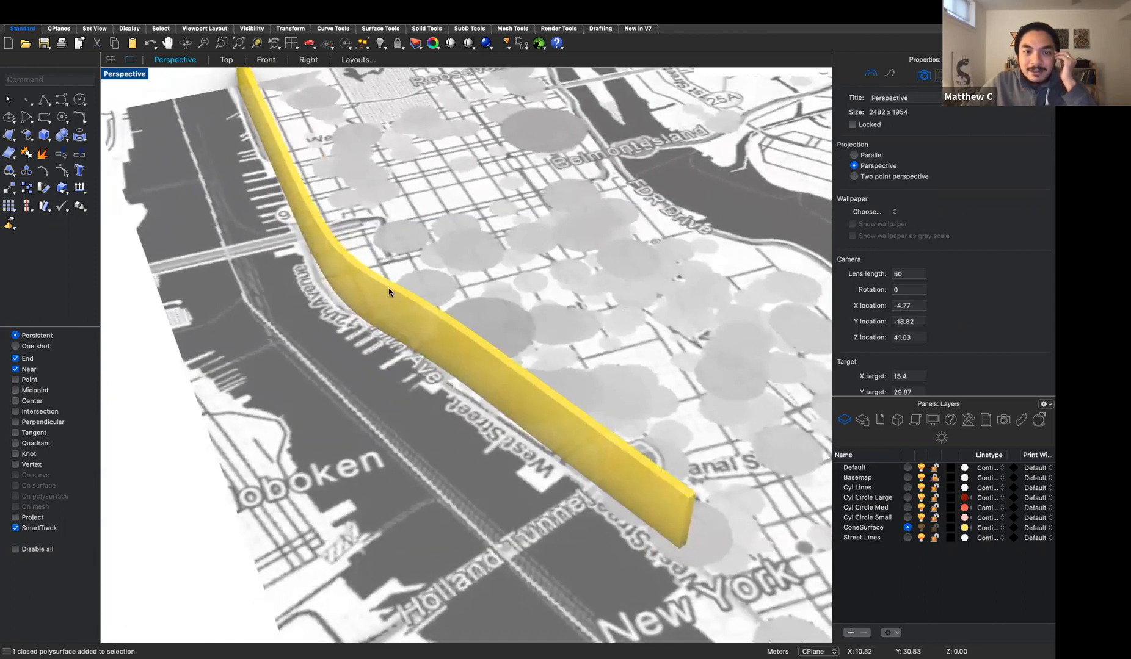
scroll(679, 506, "down", 2)
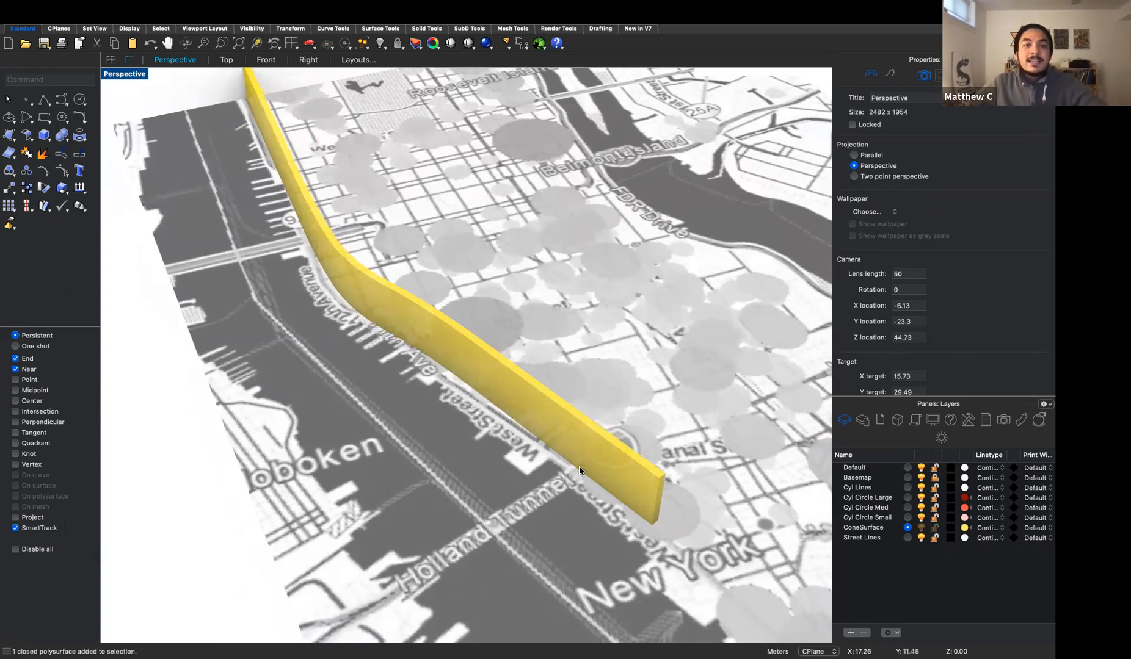
right_click_drag(429, 426, 456, 435)
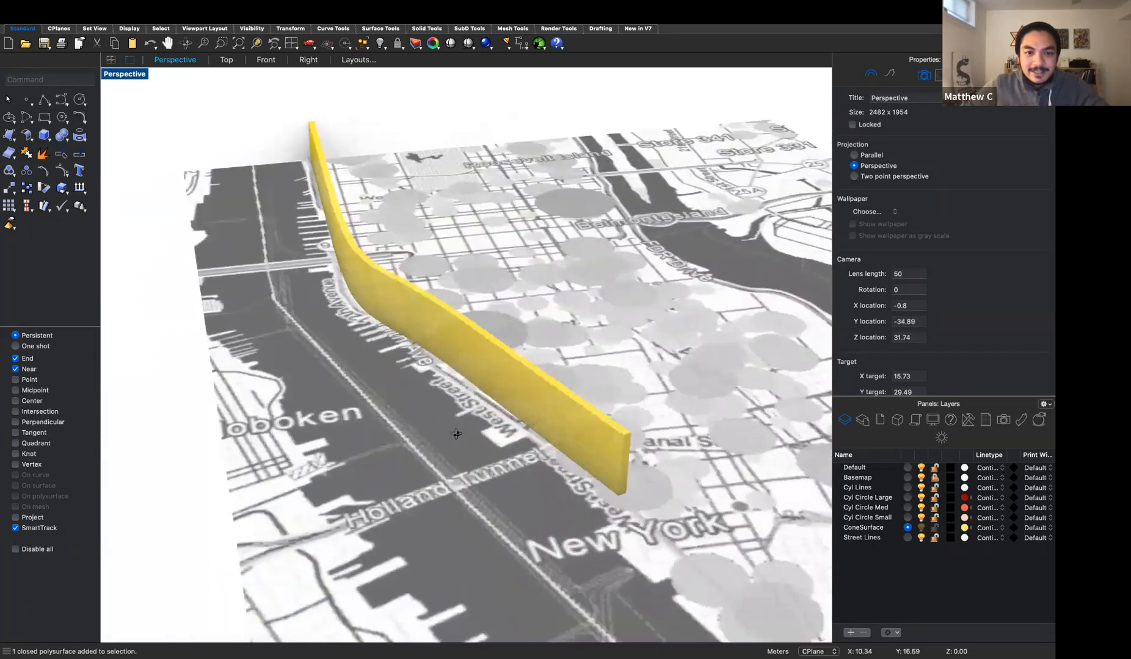